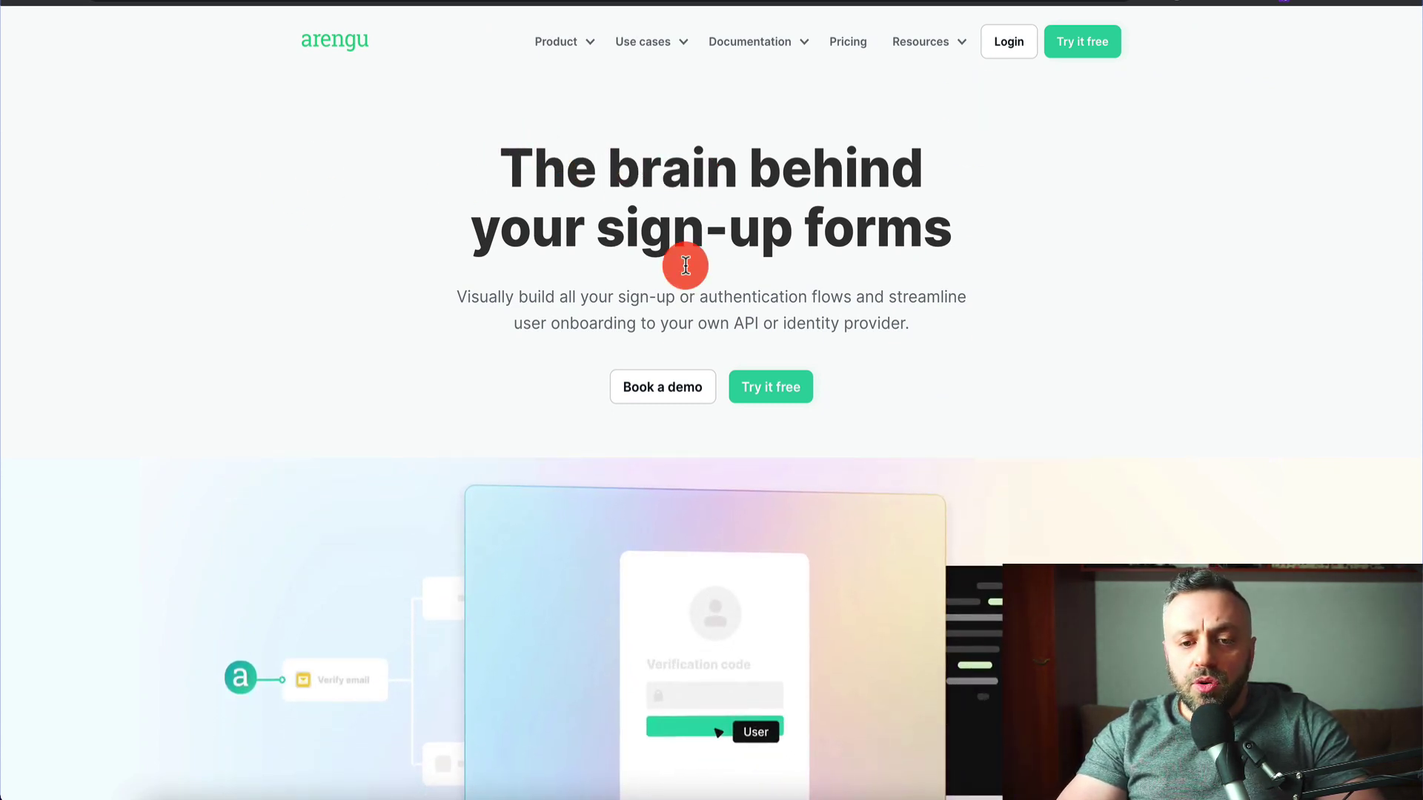
- View Arengu's pricing plans on the public website
click(852, 46)
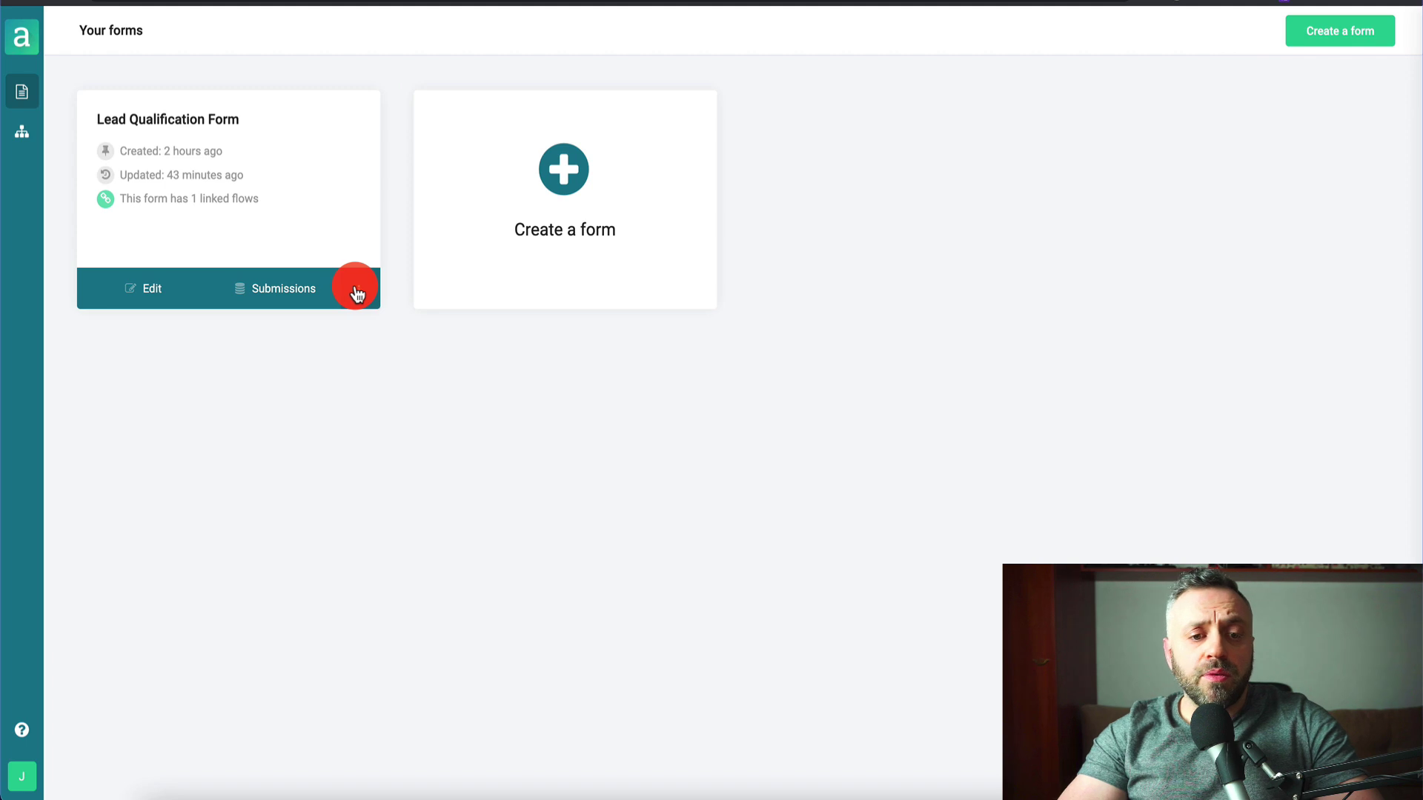
click(357, 295)
click(341, 154)
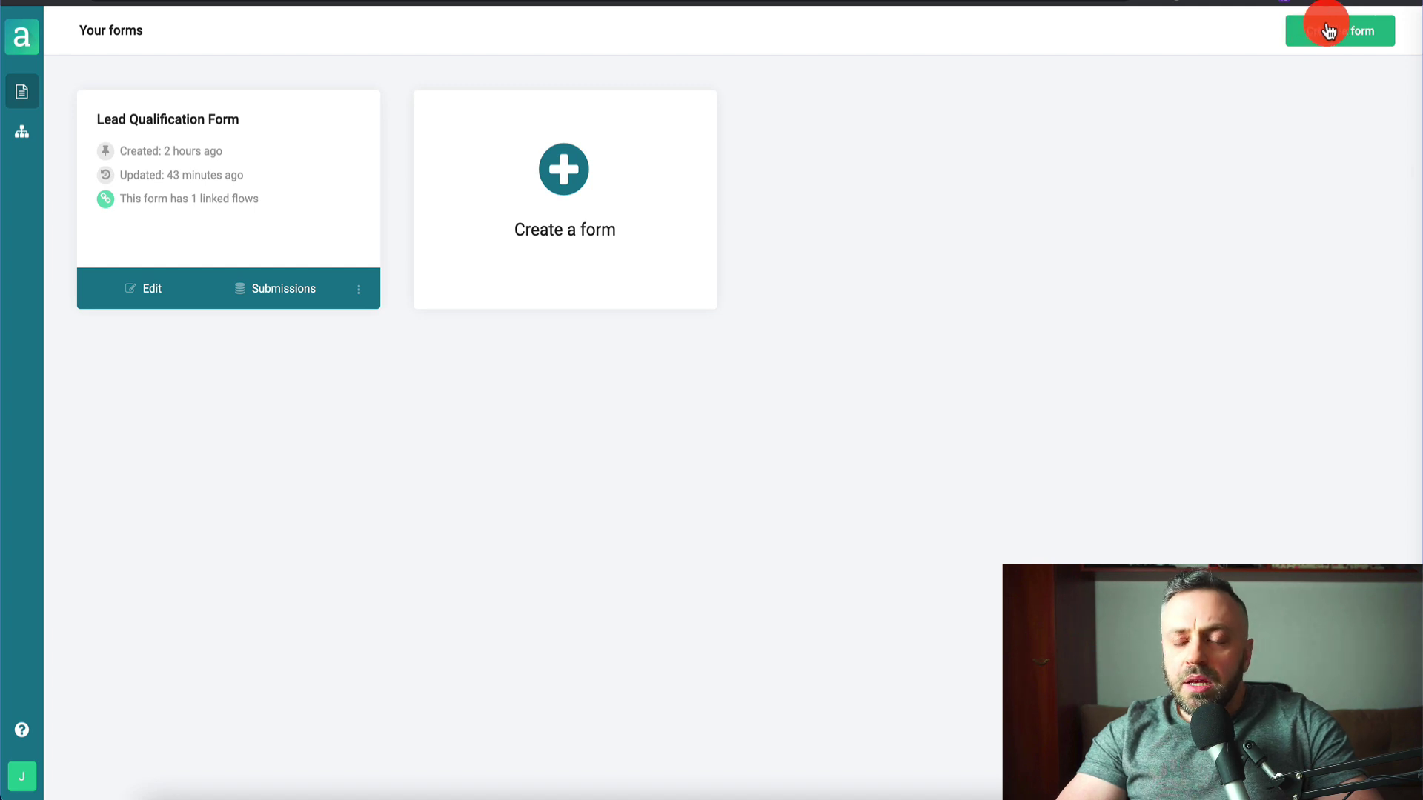
- Browse the form templates, then open the Lead Qualification Form in the editor
click(1361, 39)
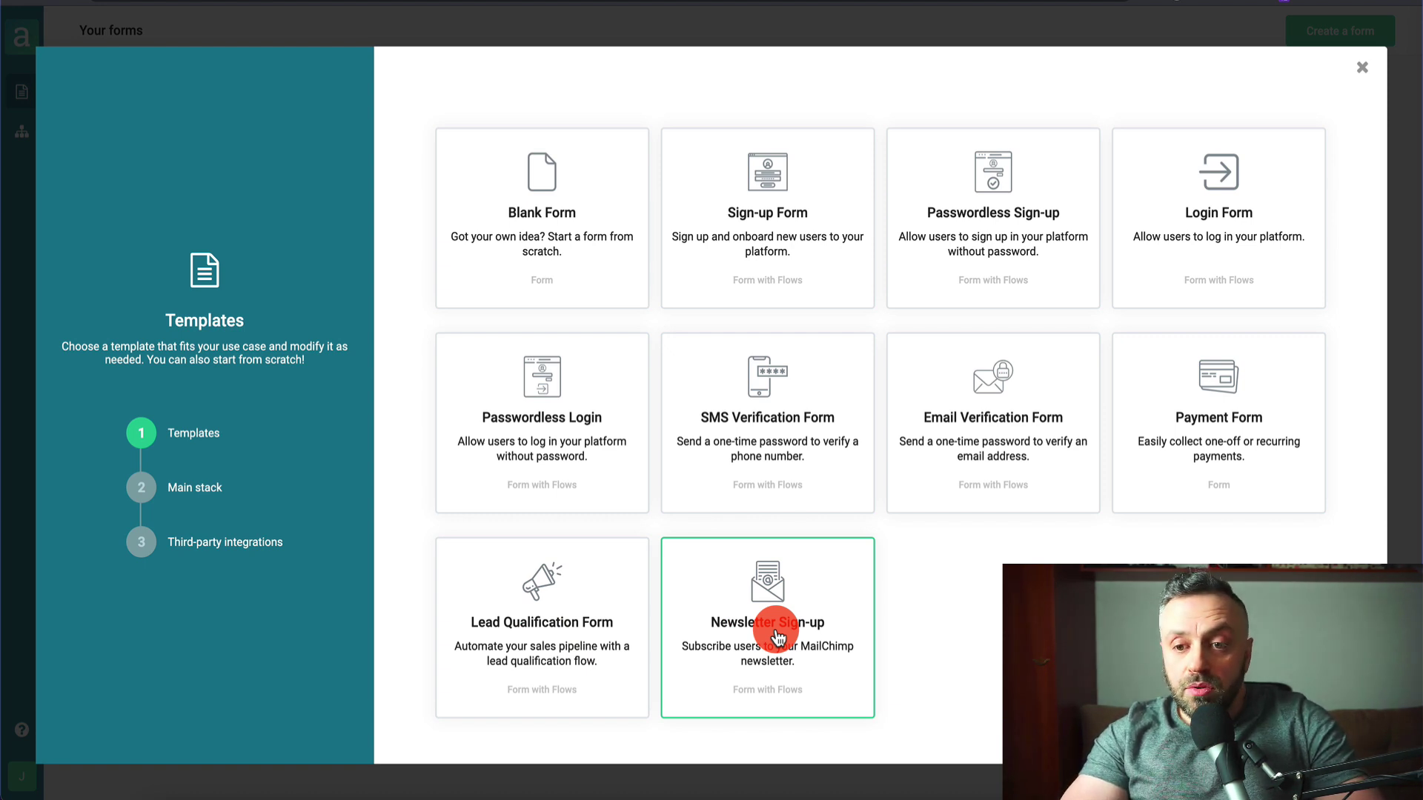
click(1364, 80)
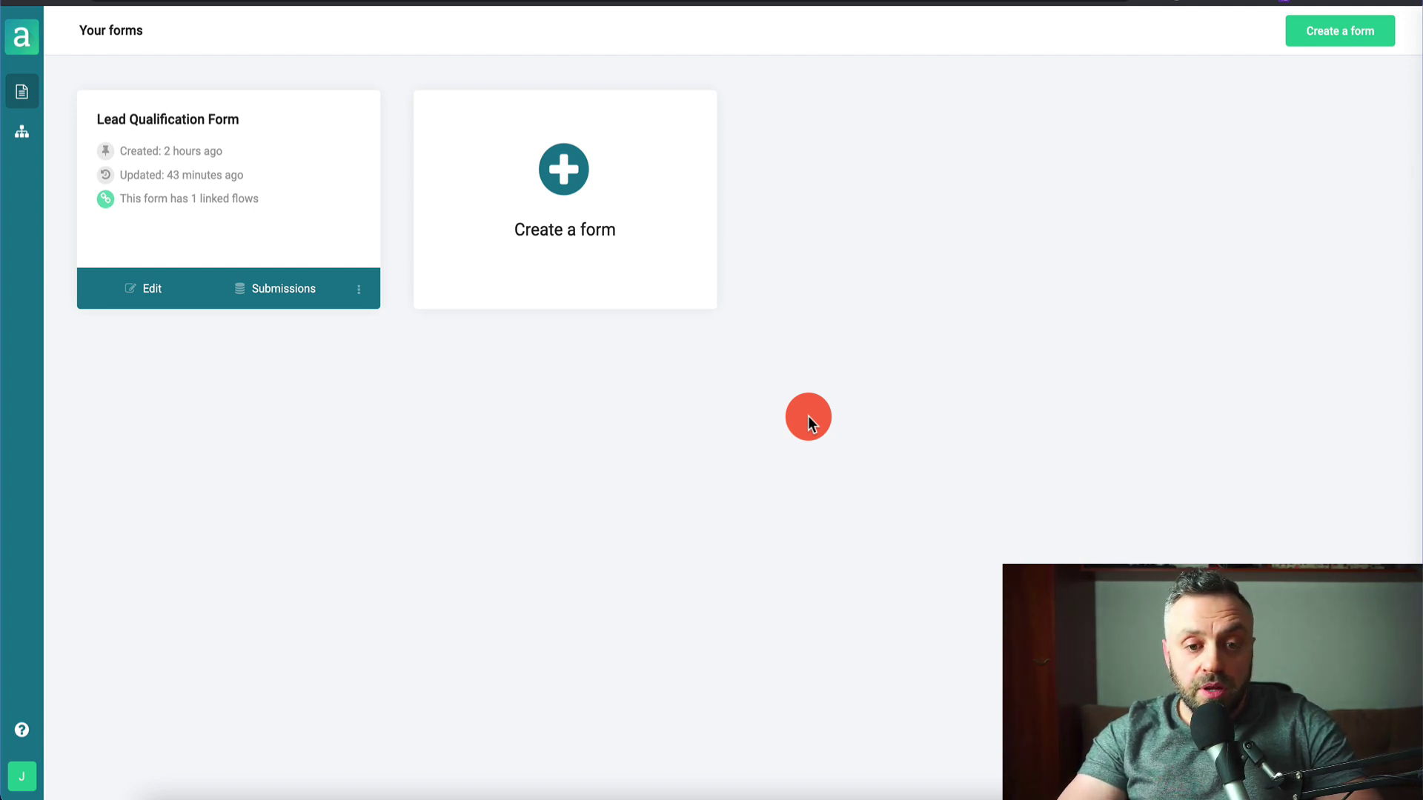
click(571, 218)
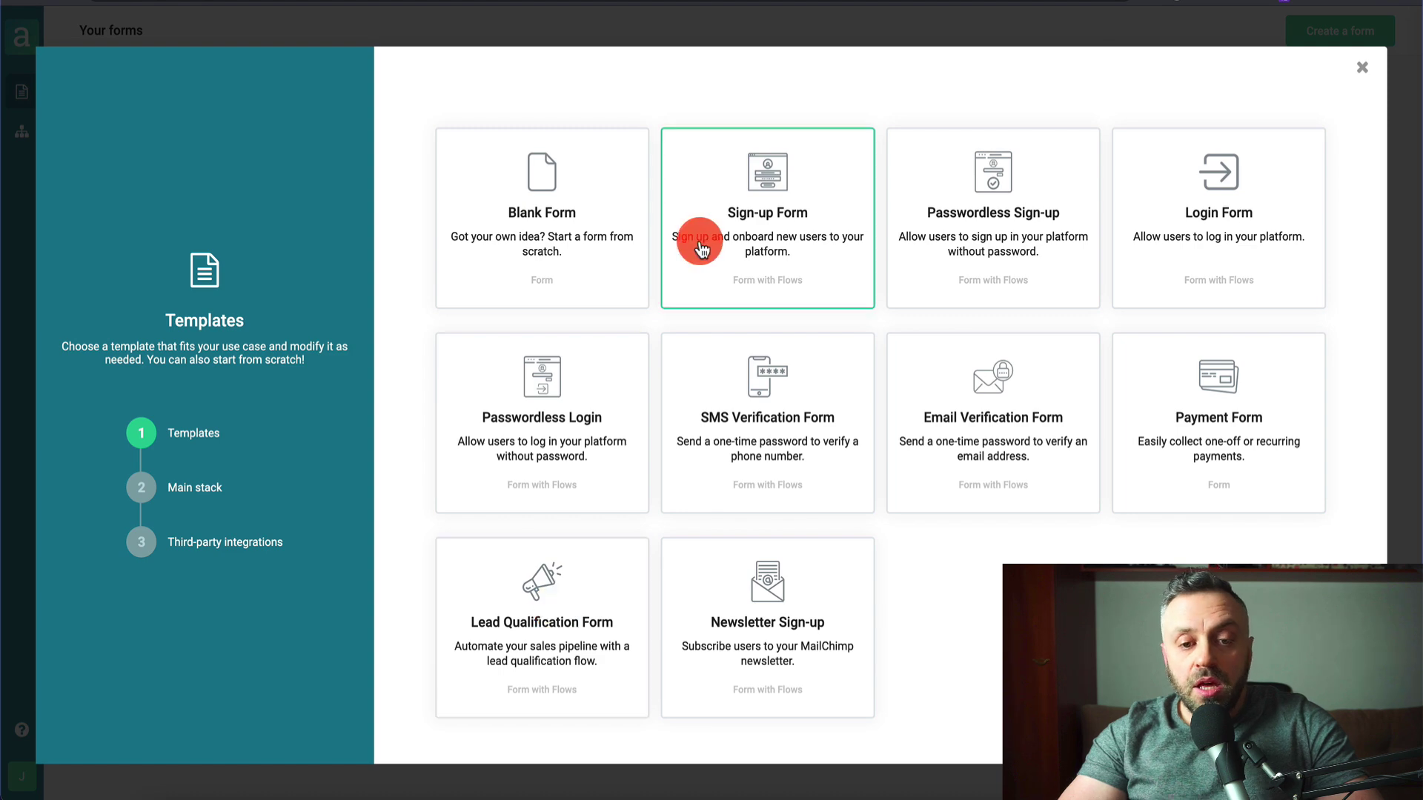
click(518, 600)
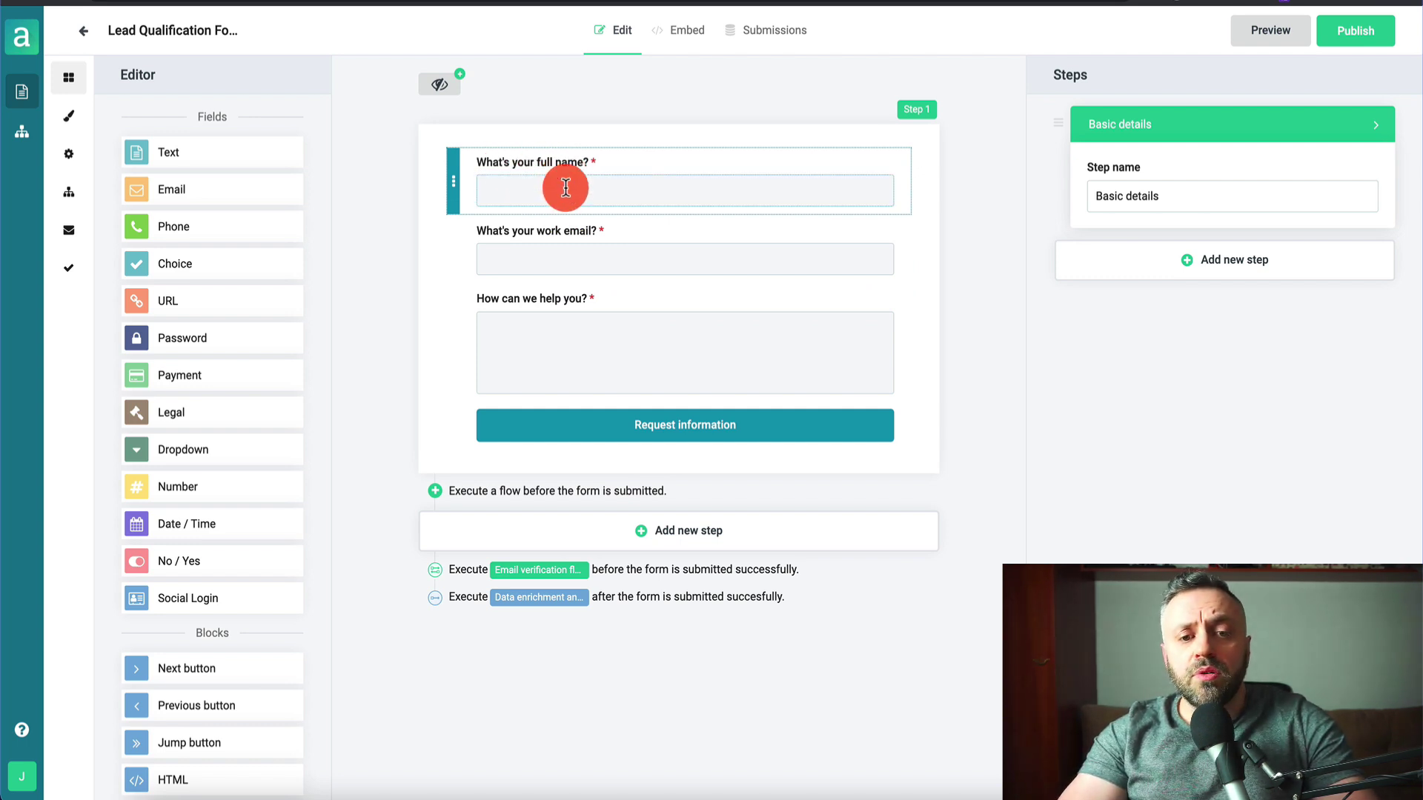
- Check the settings of the full name, work email and 'How can we help you?' fields, then select work email
click(581, 256)
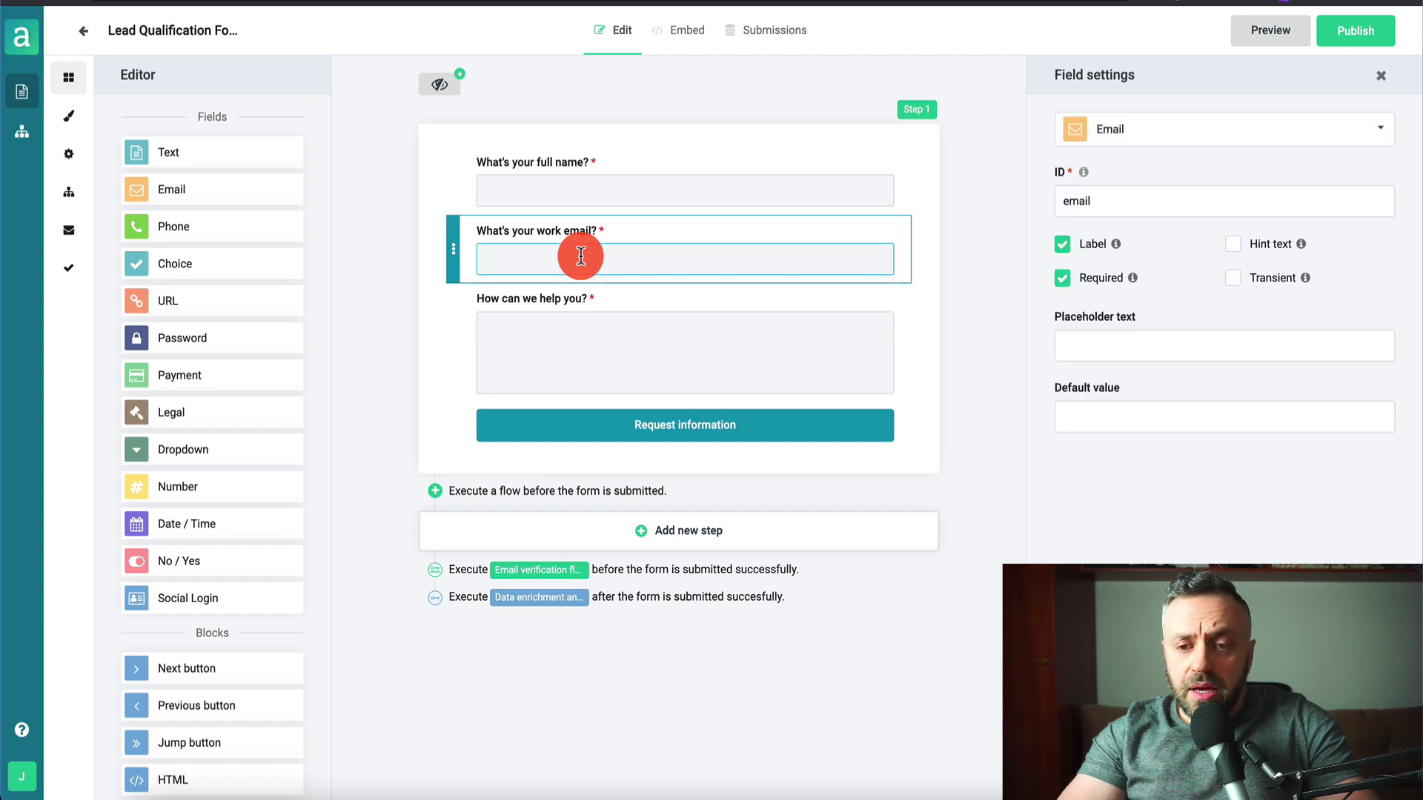
click(651, 178)
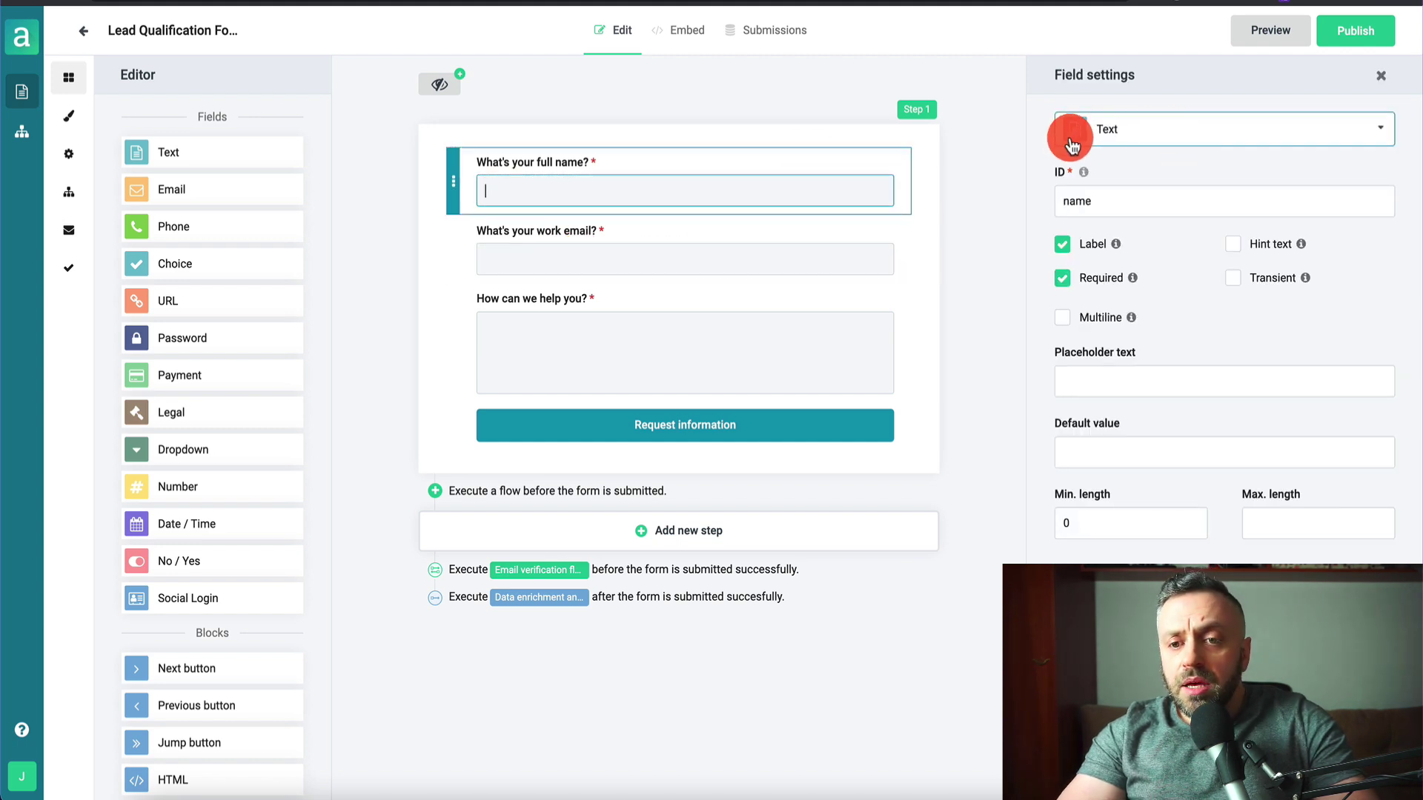
click(723, 233)
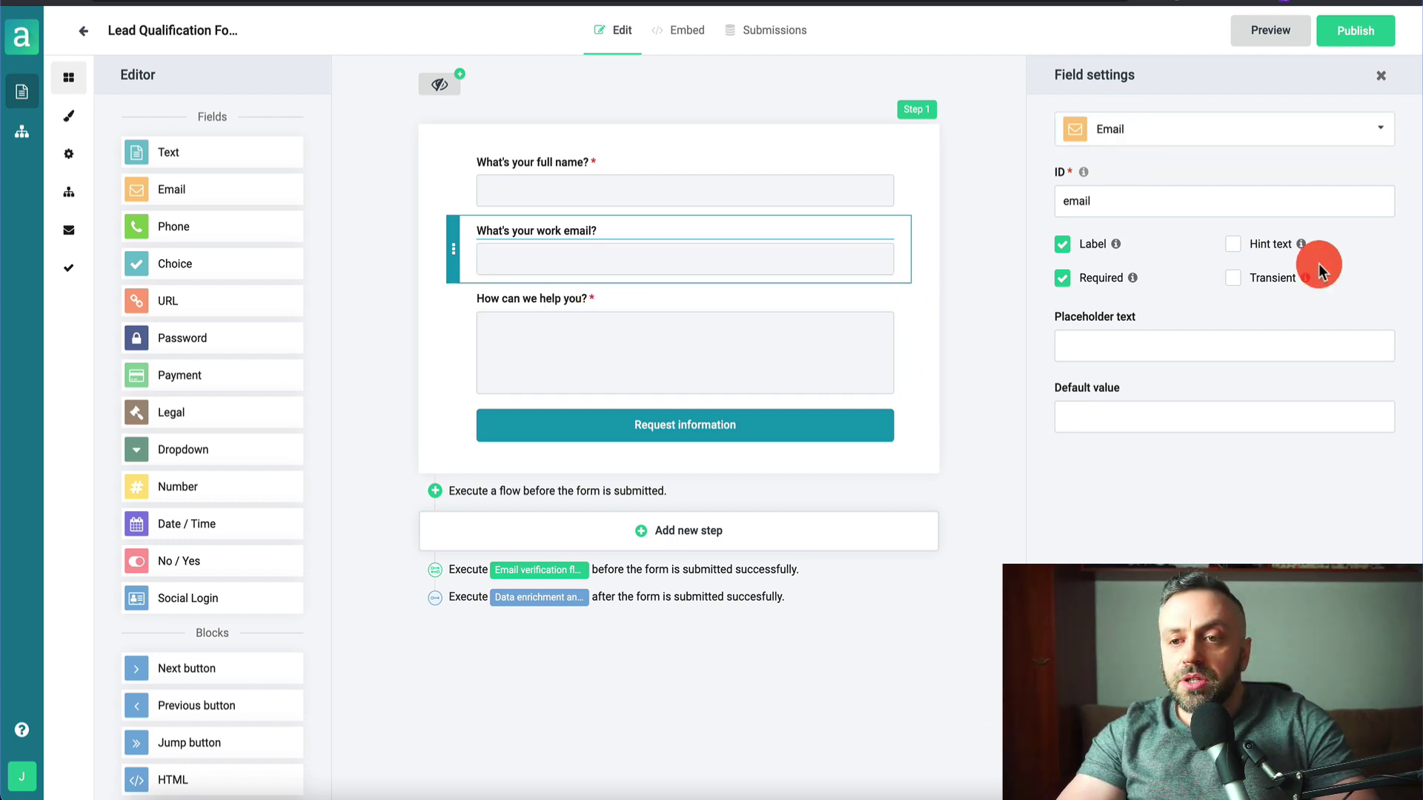
click(620, 349)
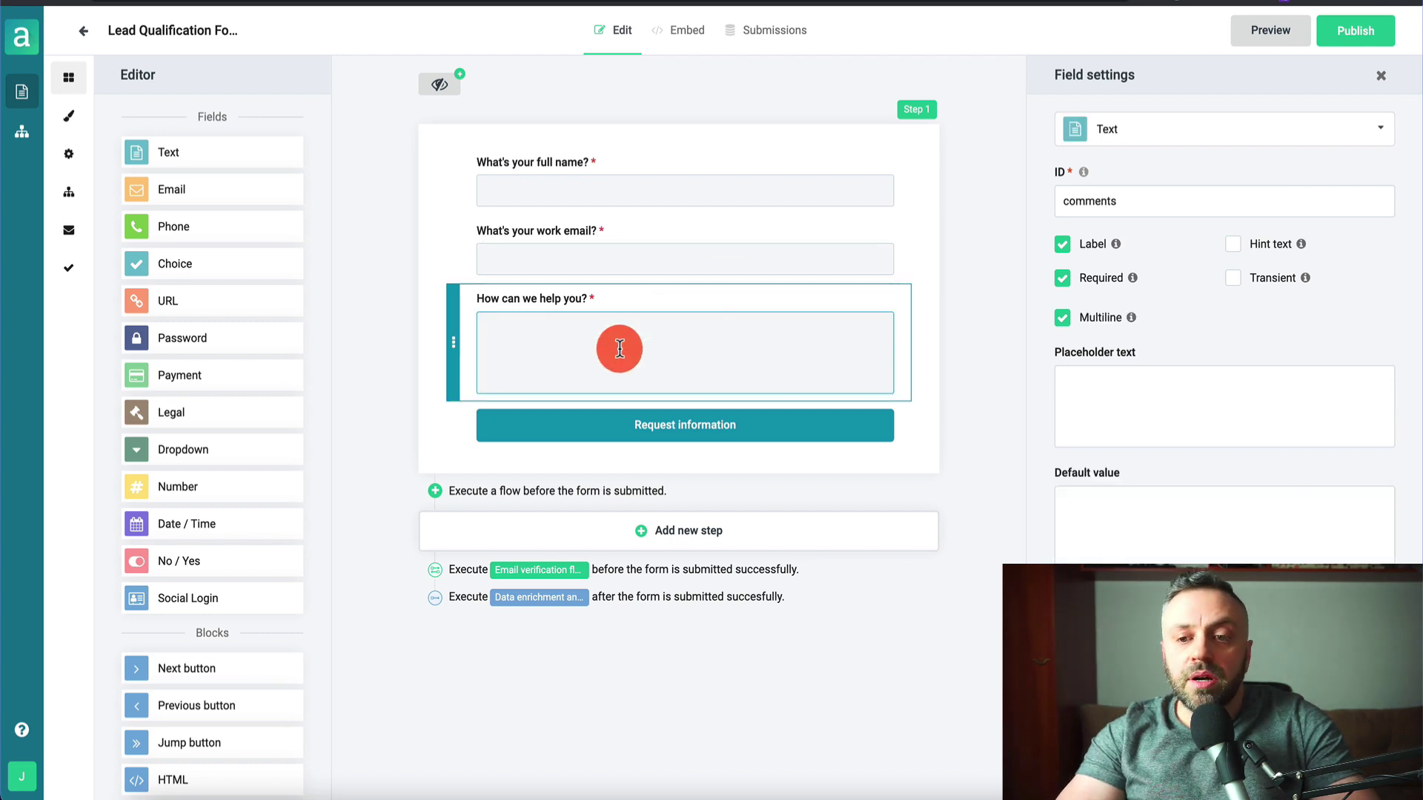
click(644, 248)
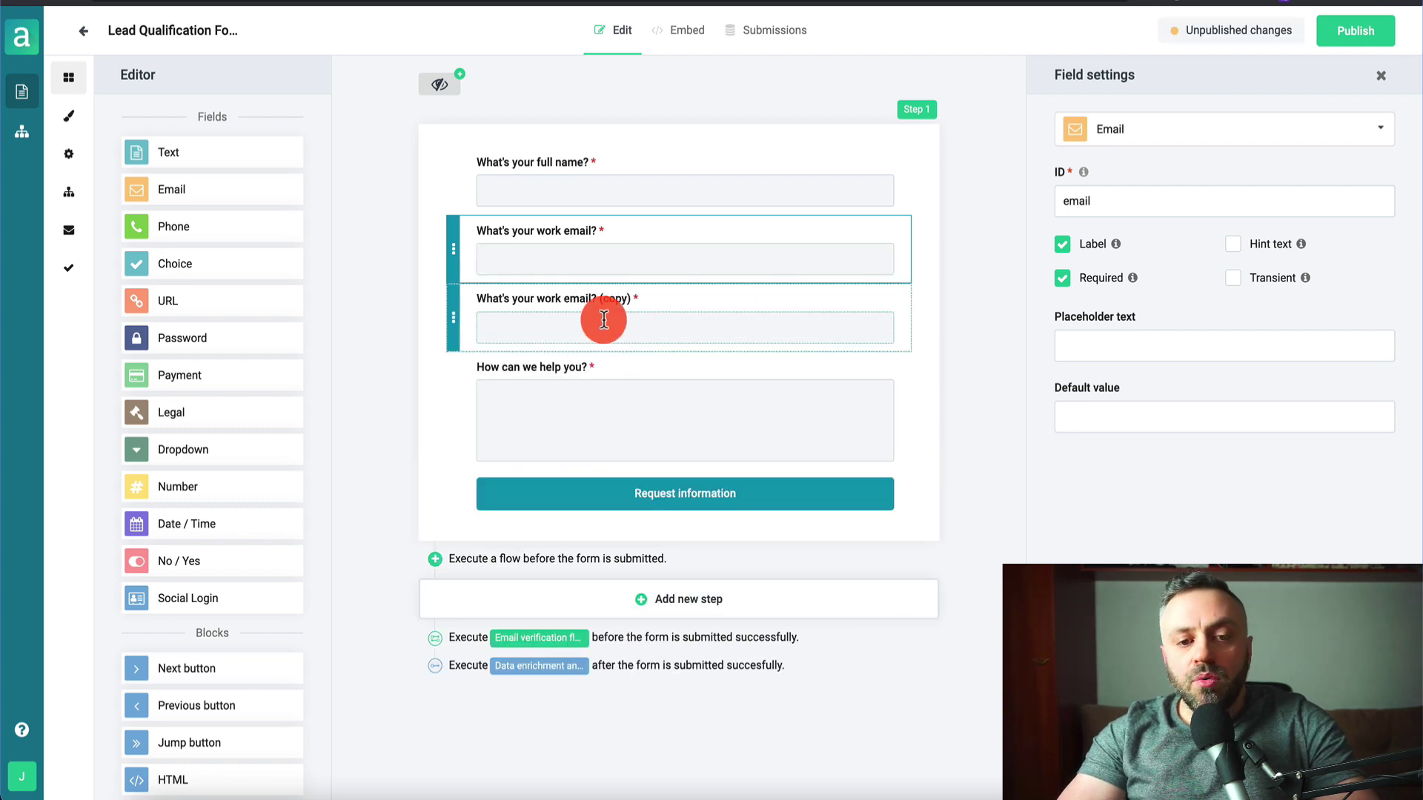
- Relabel the copied field 'What country are you in?' and change its type to Choice
click(604, 320)
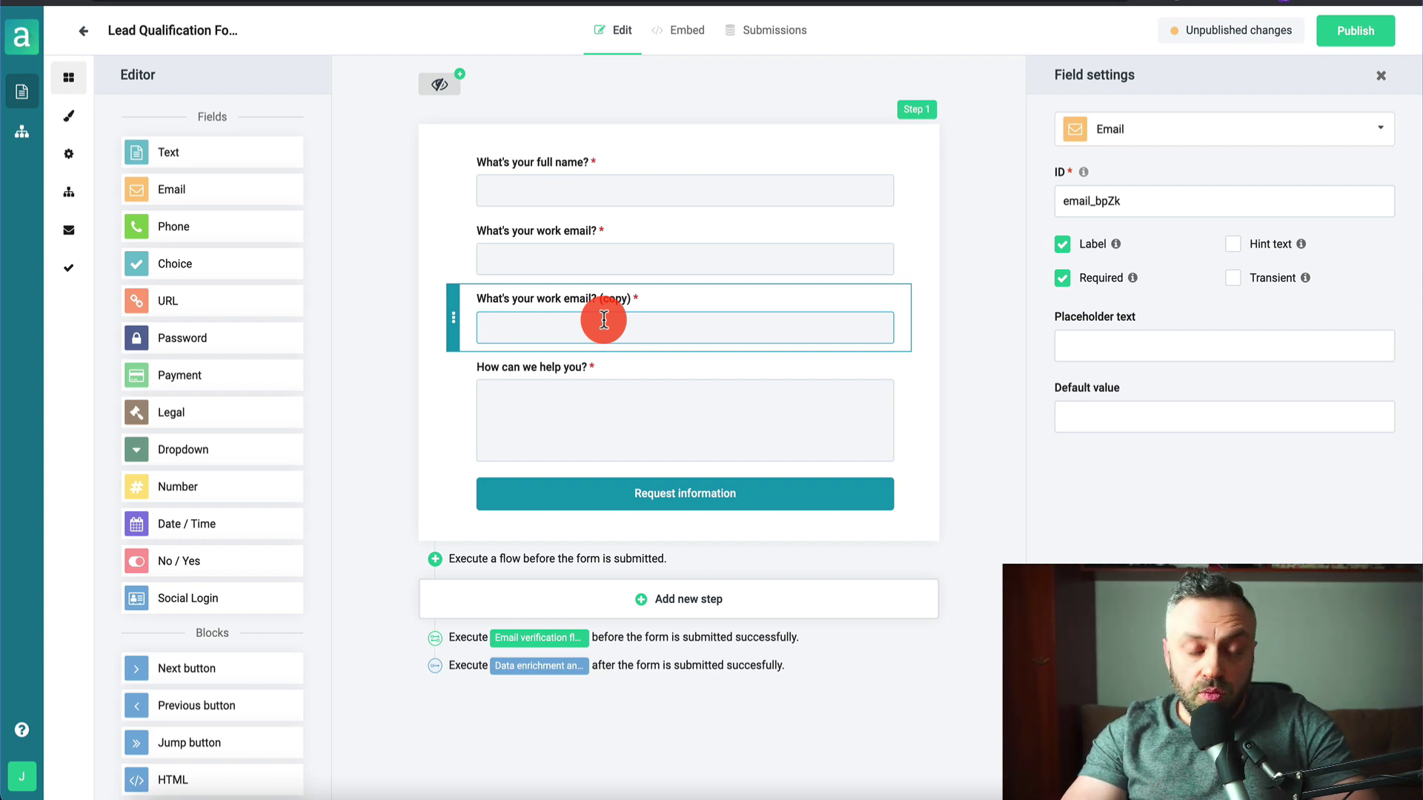
click(540, 298)
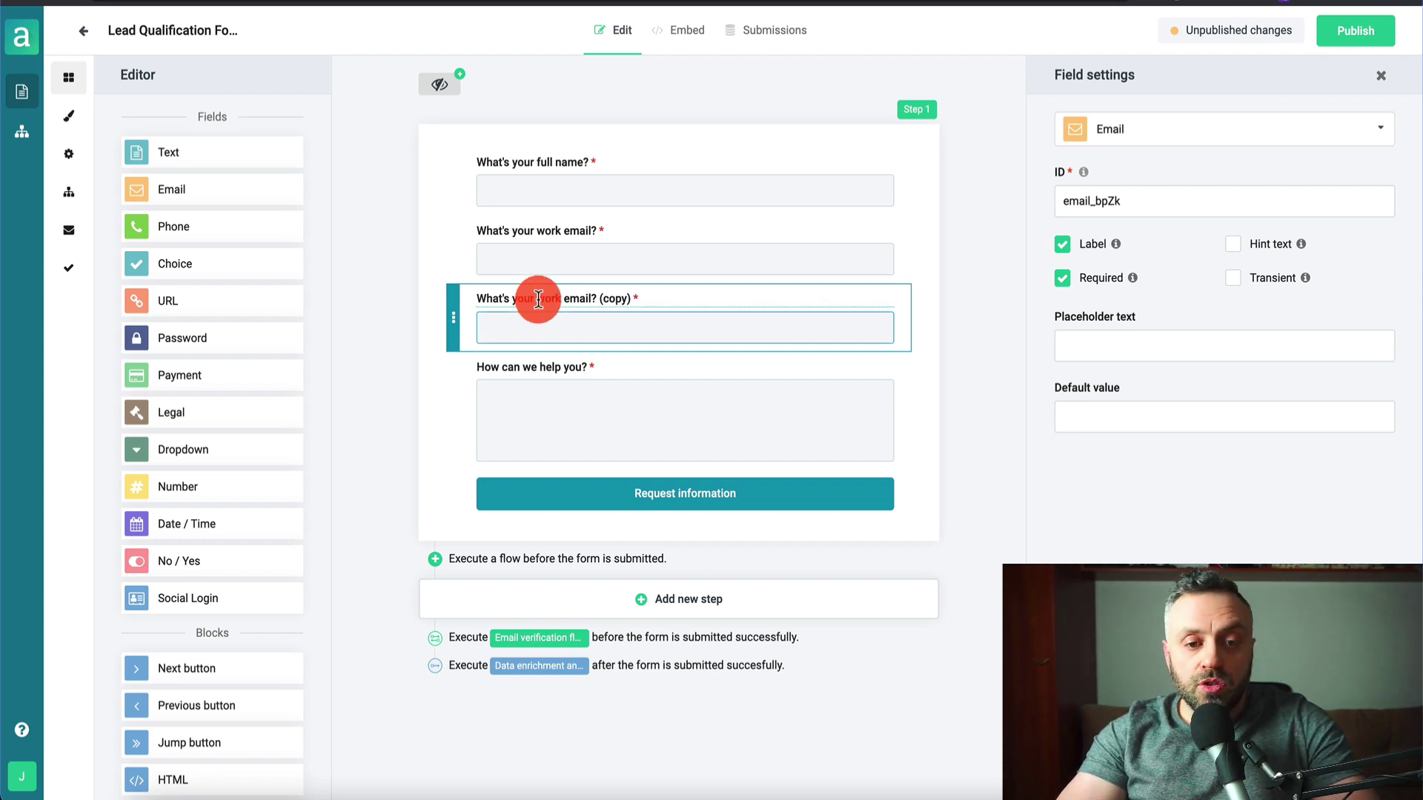
triple_click(657, 301)
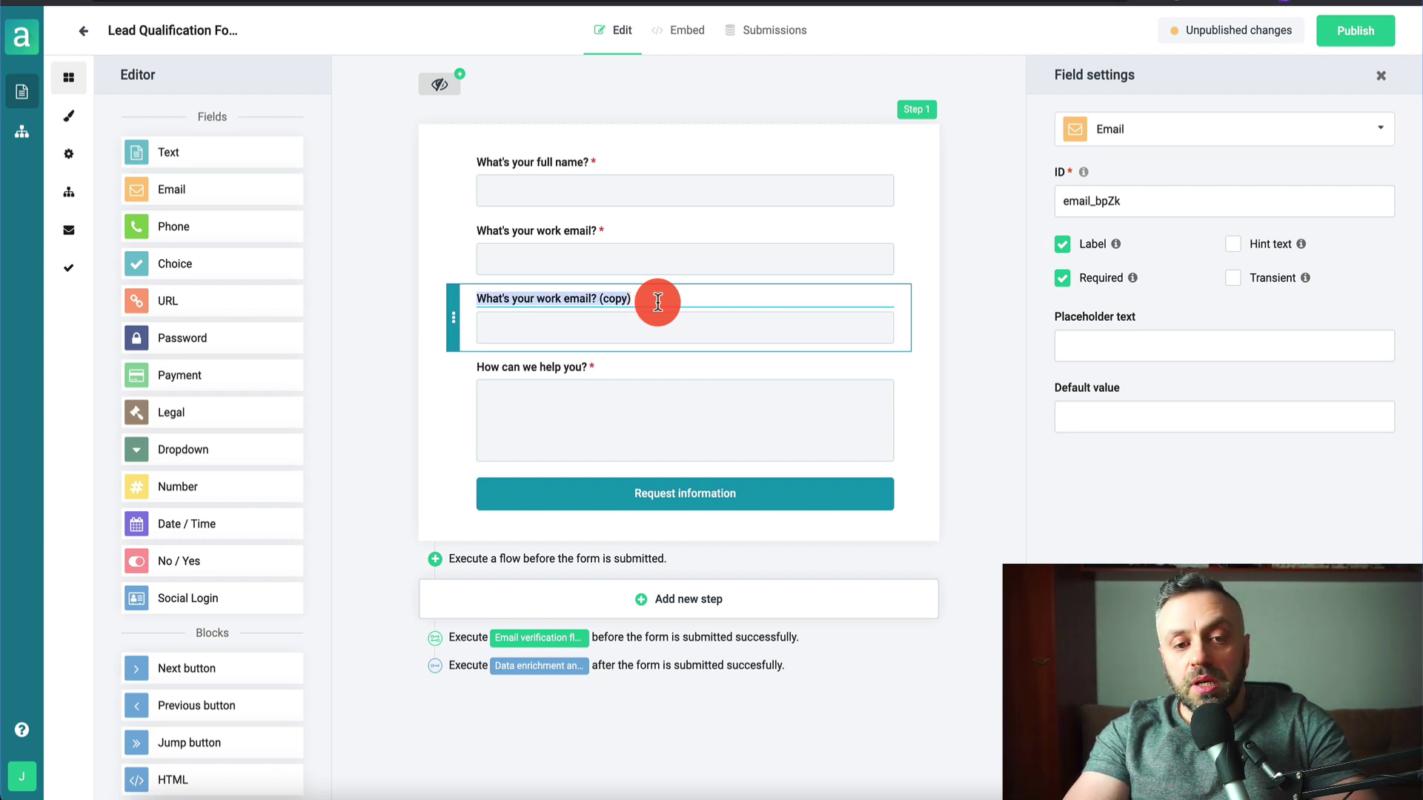
text(What country)
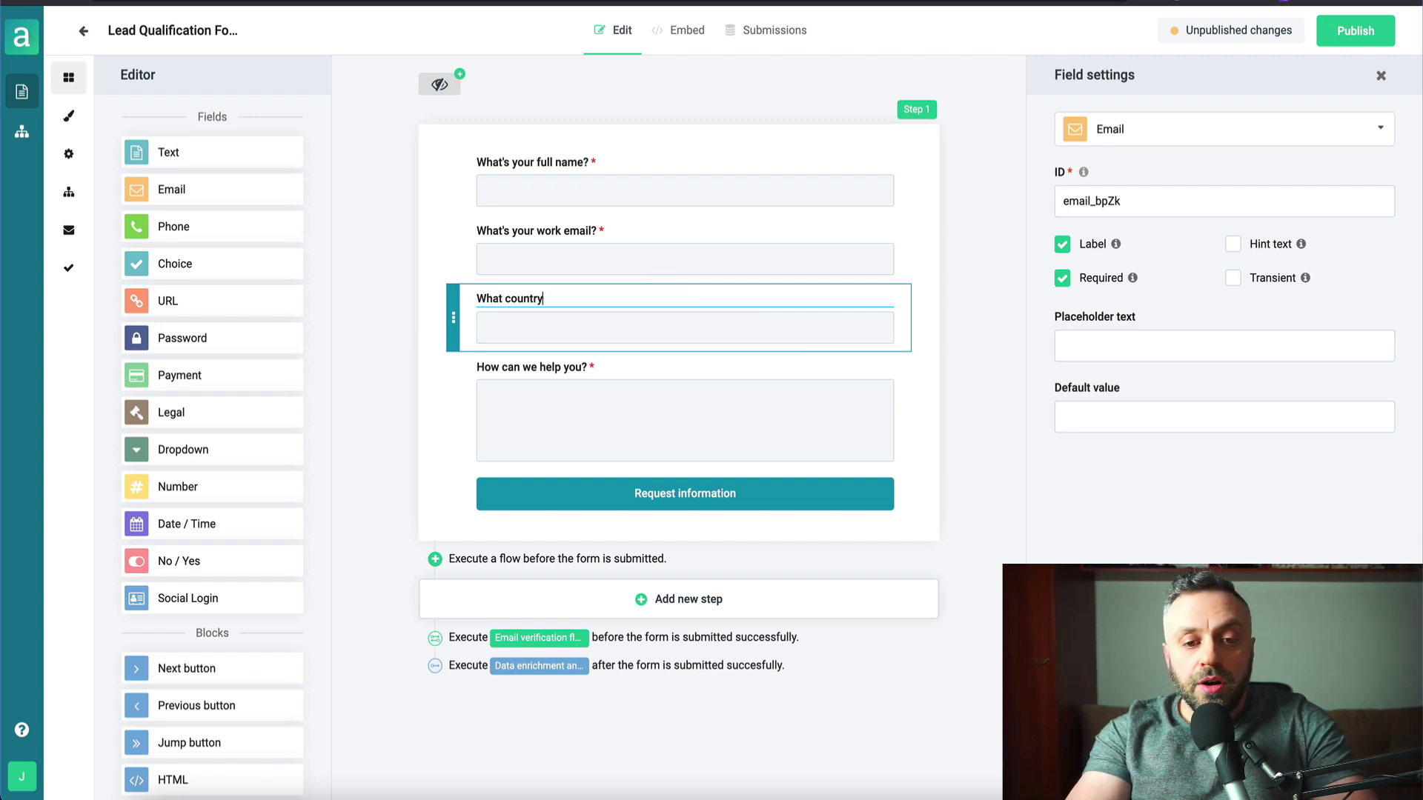
text( are you in?)
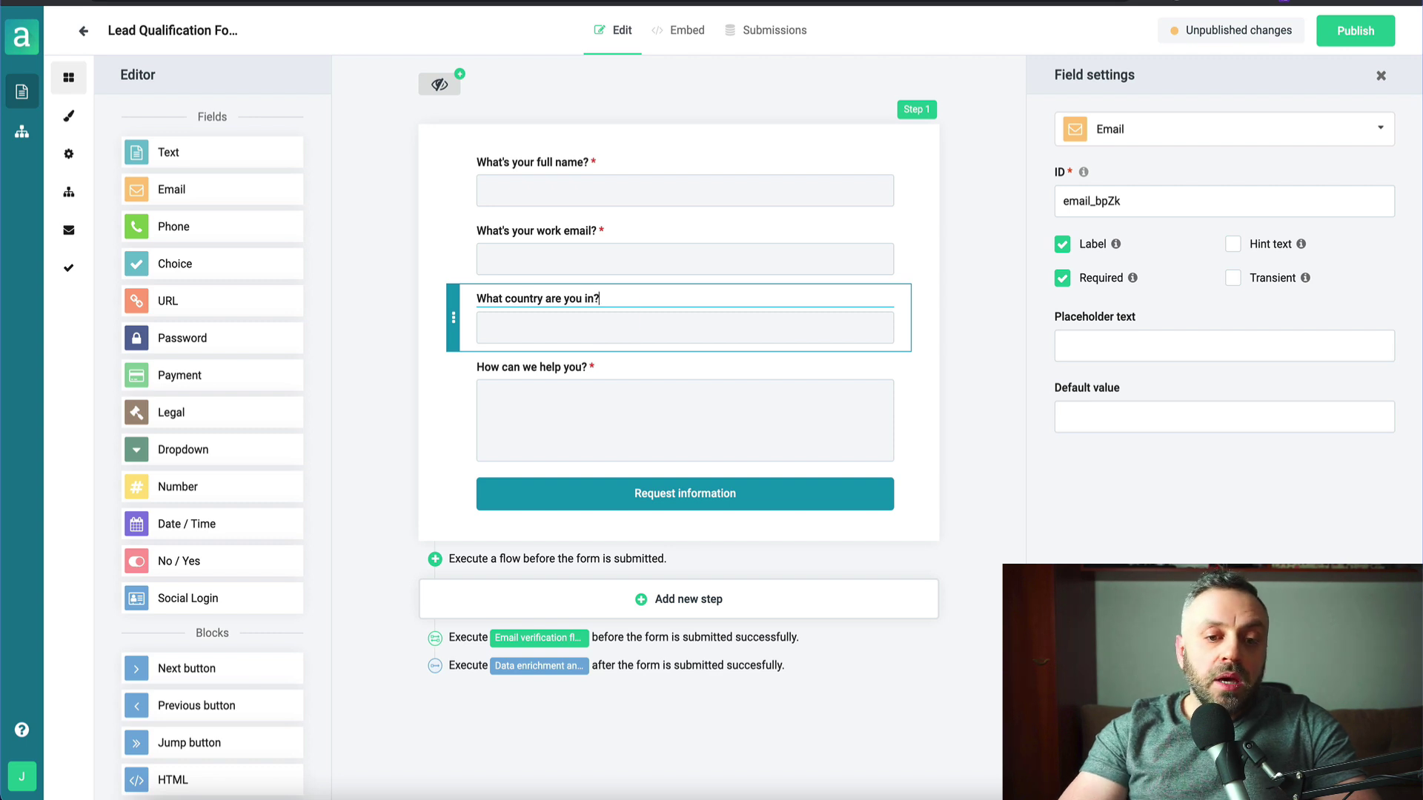
click(558, 331)
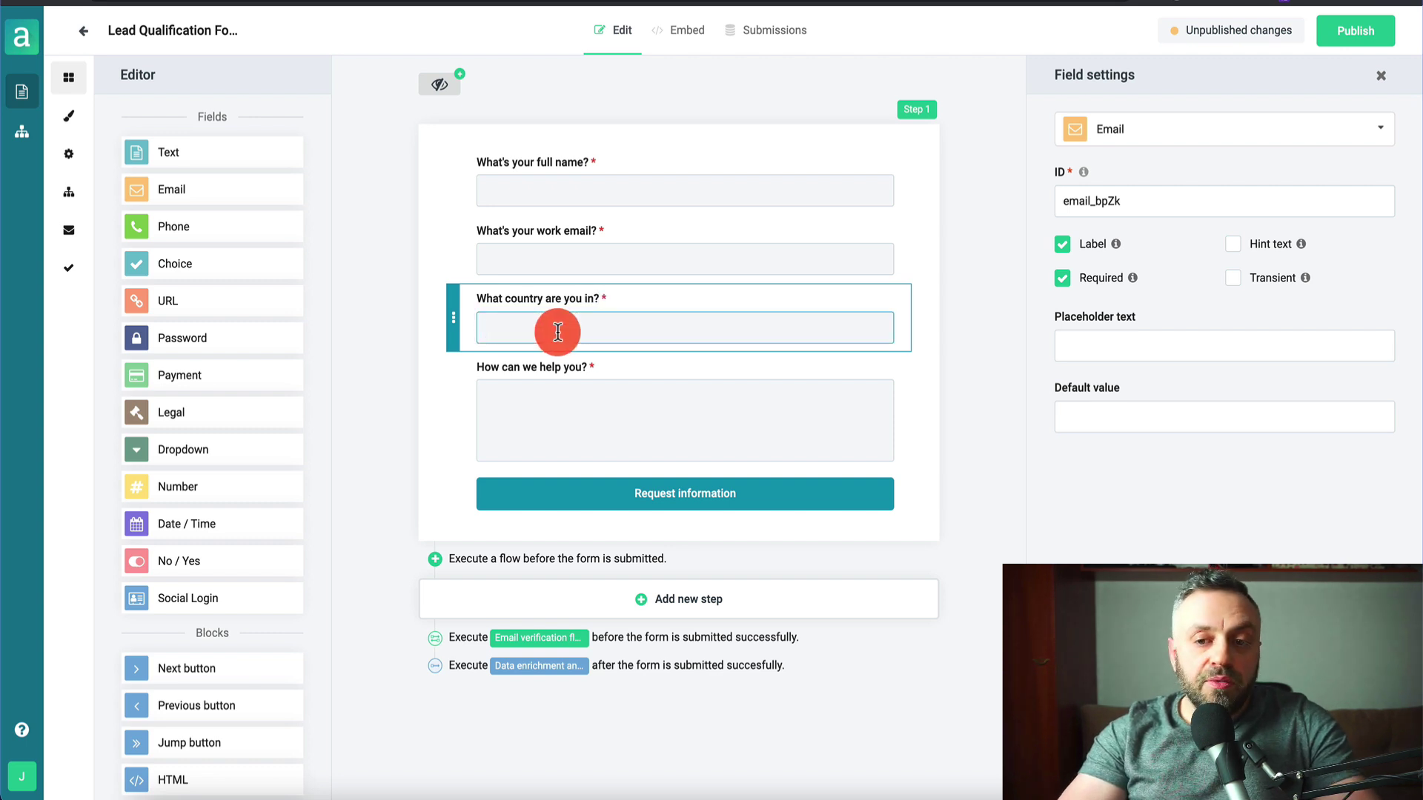
click(1227, 128)
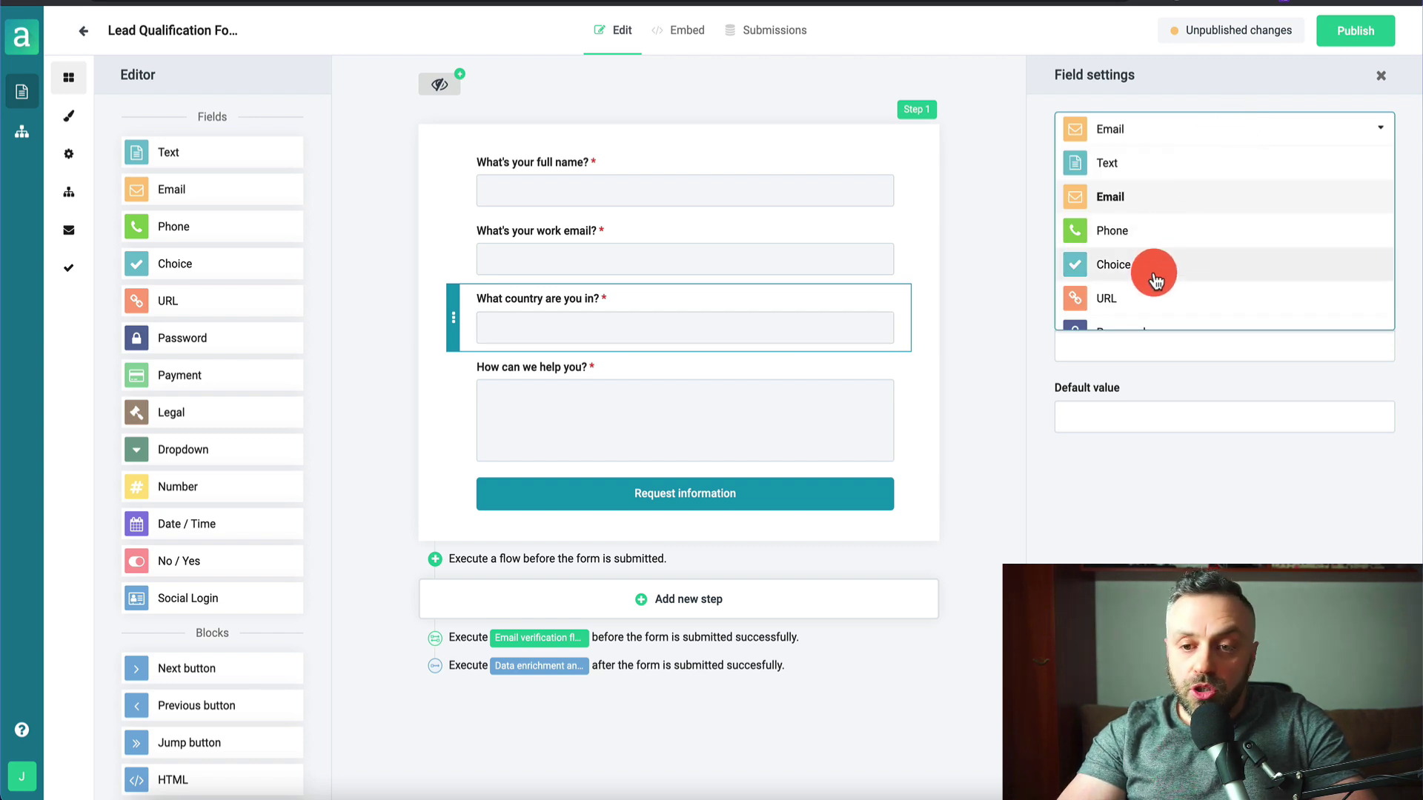
click(1129, 265)
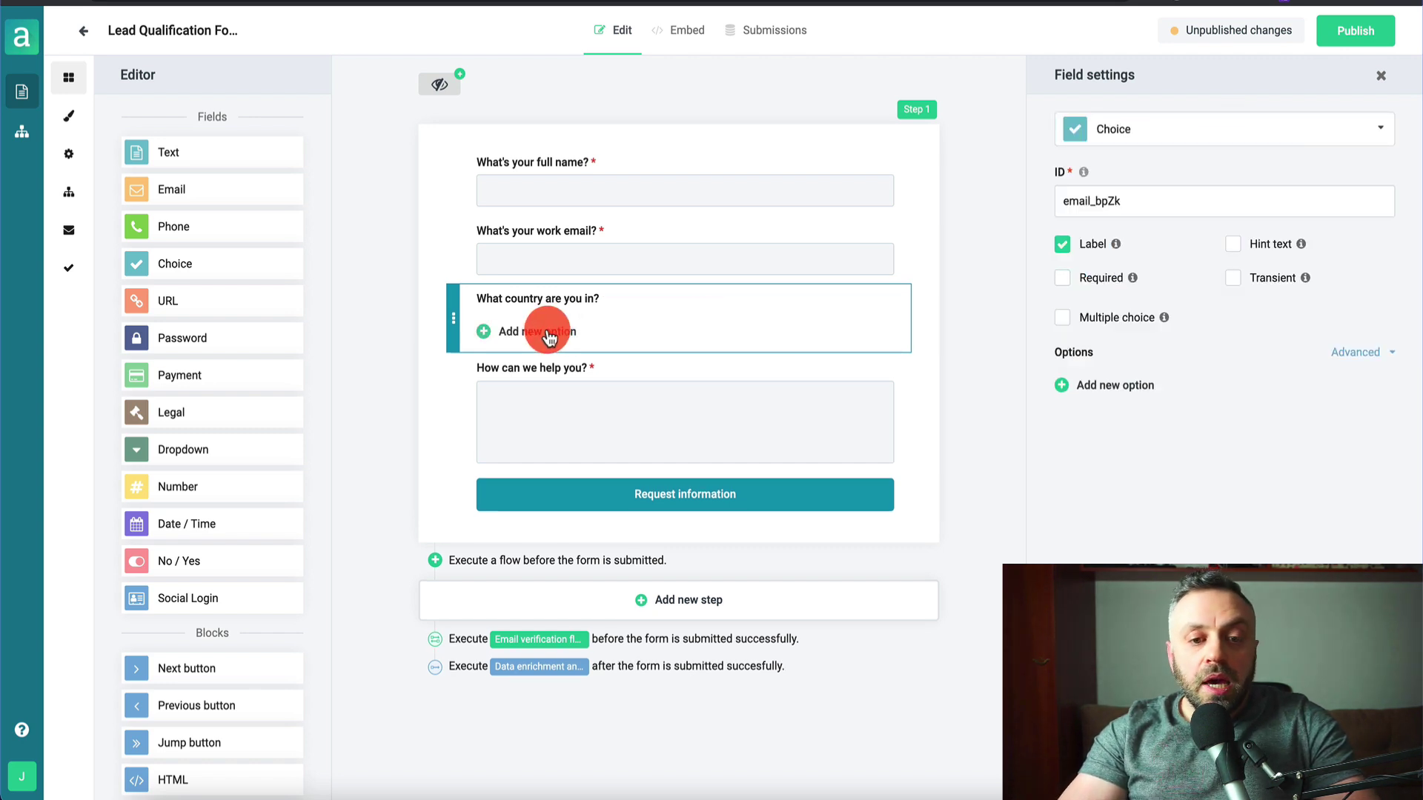
- Add the country options USA, UK, Canada and Australia
click(548, 330)
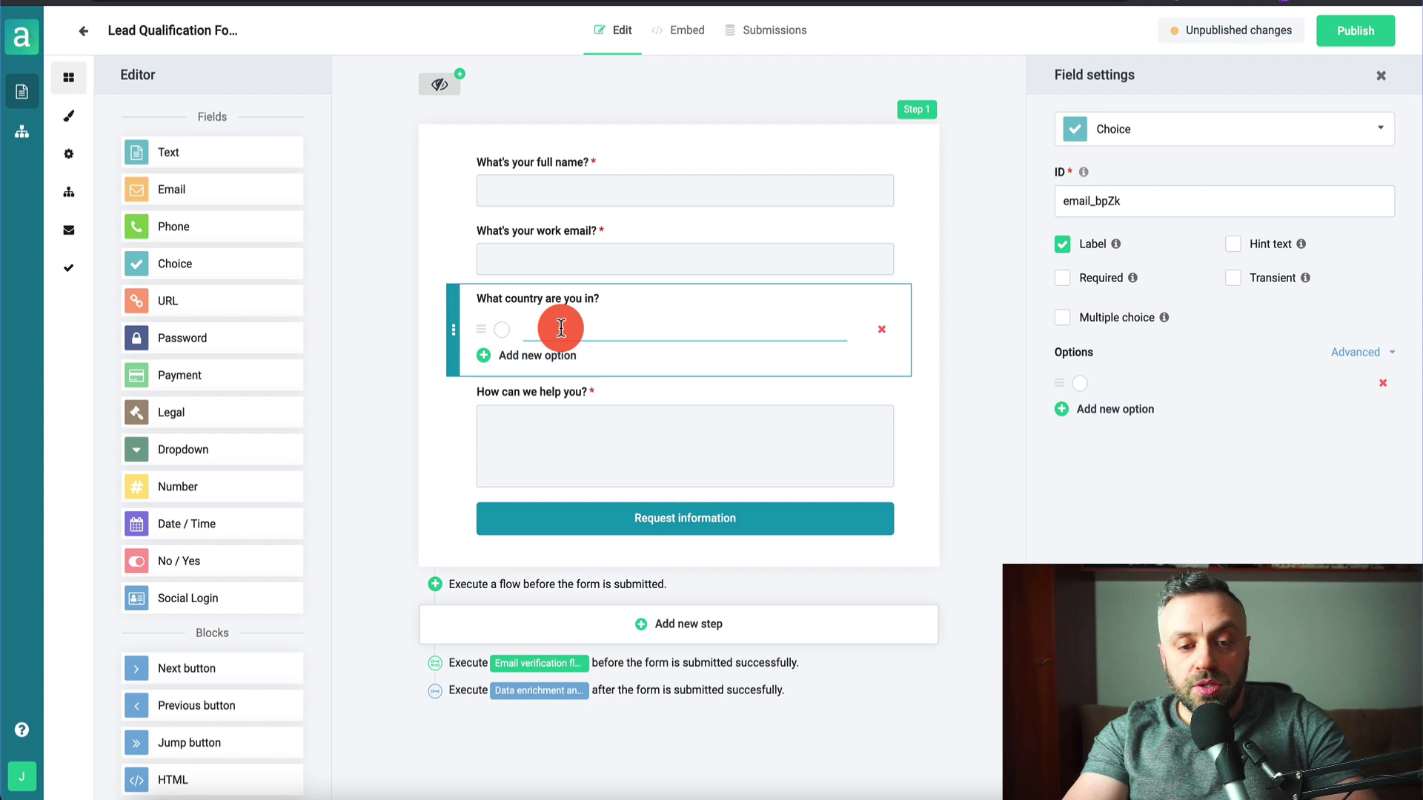
text(USA)
click(546, 355)
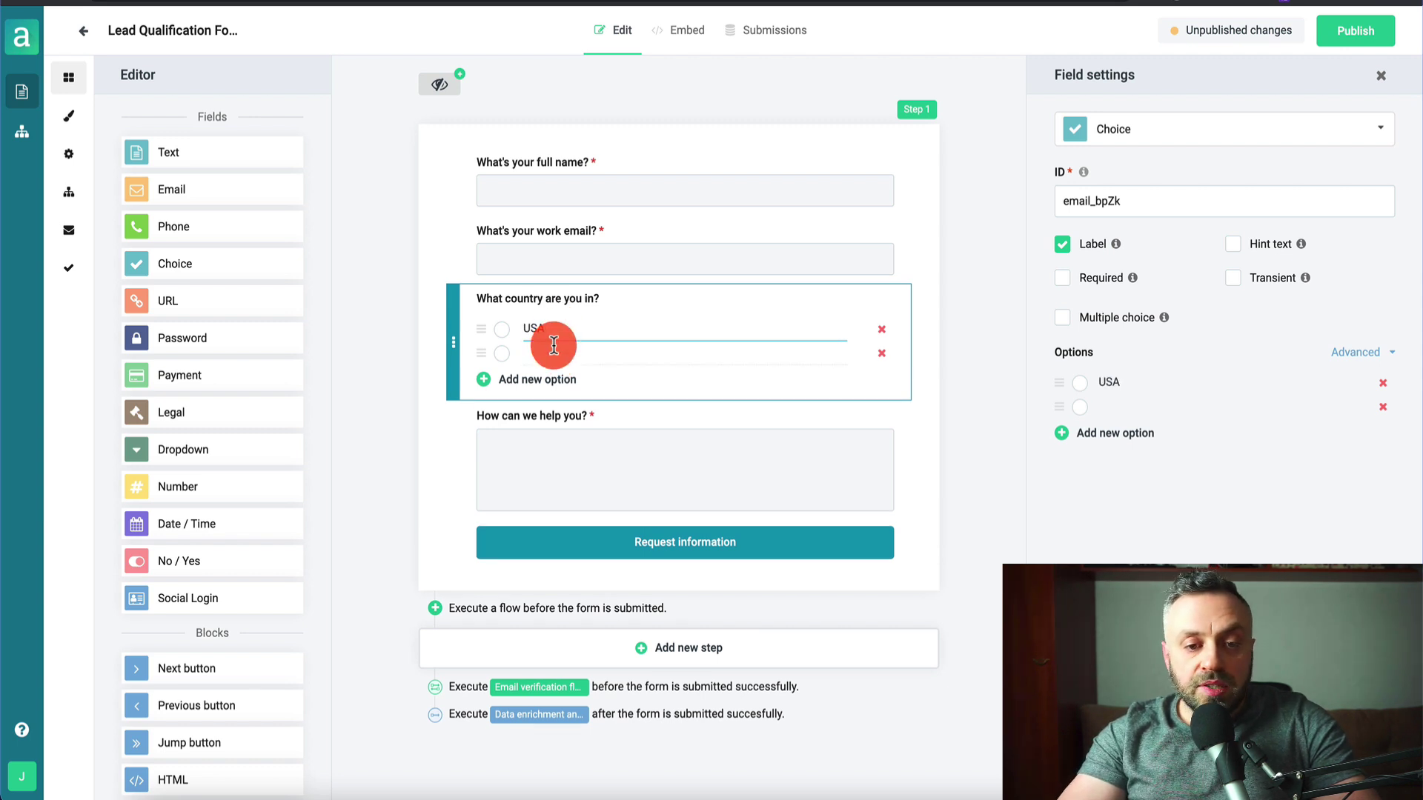
text(UK)
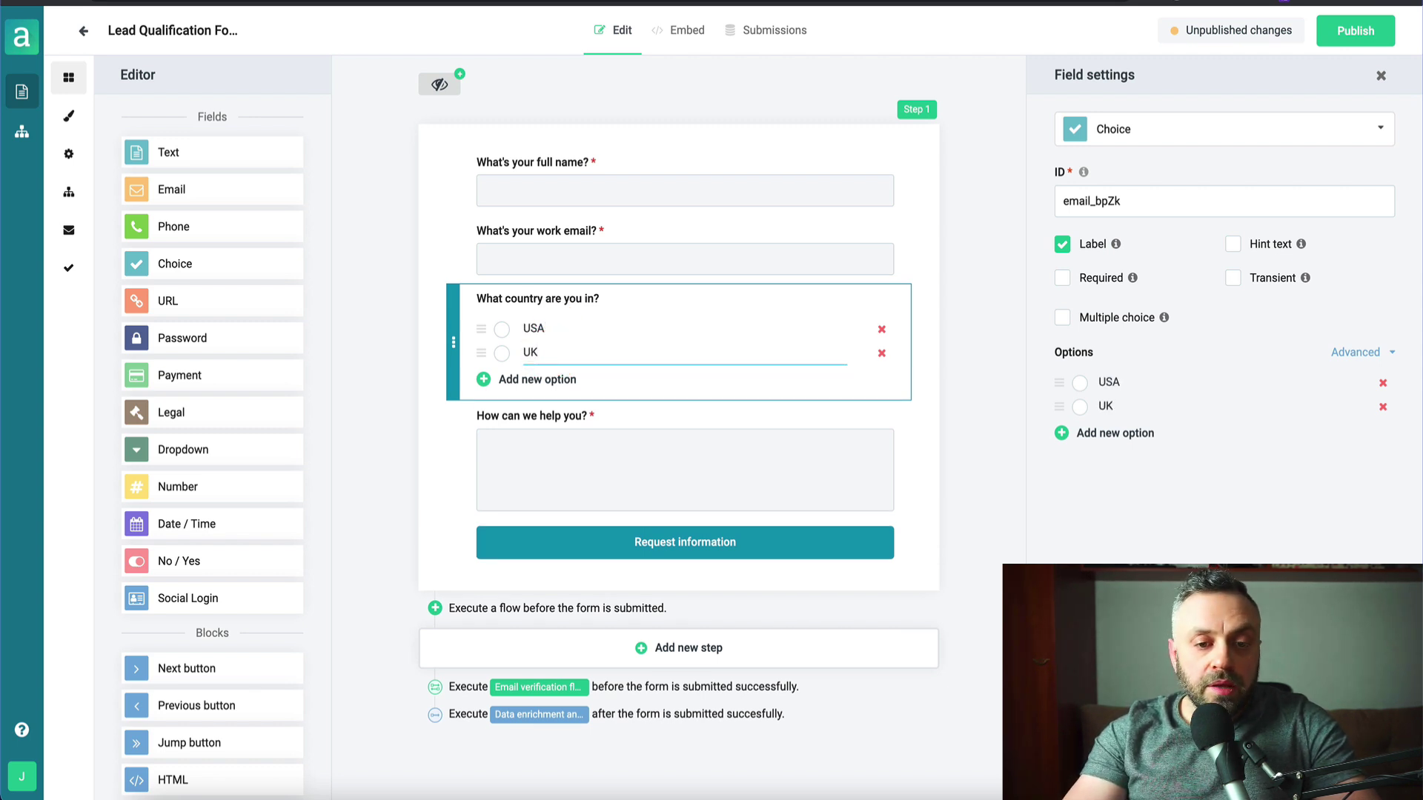
click(558, 376)
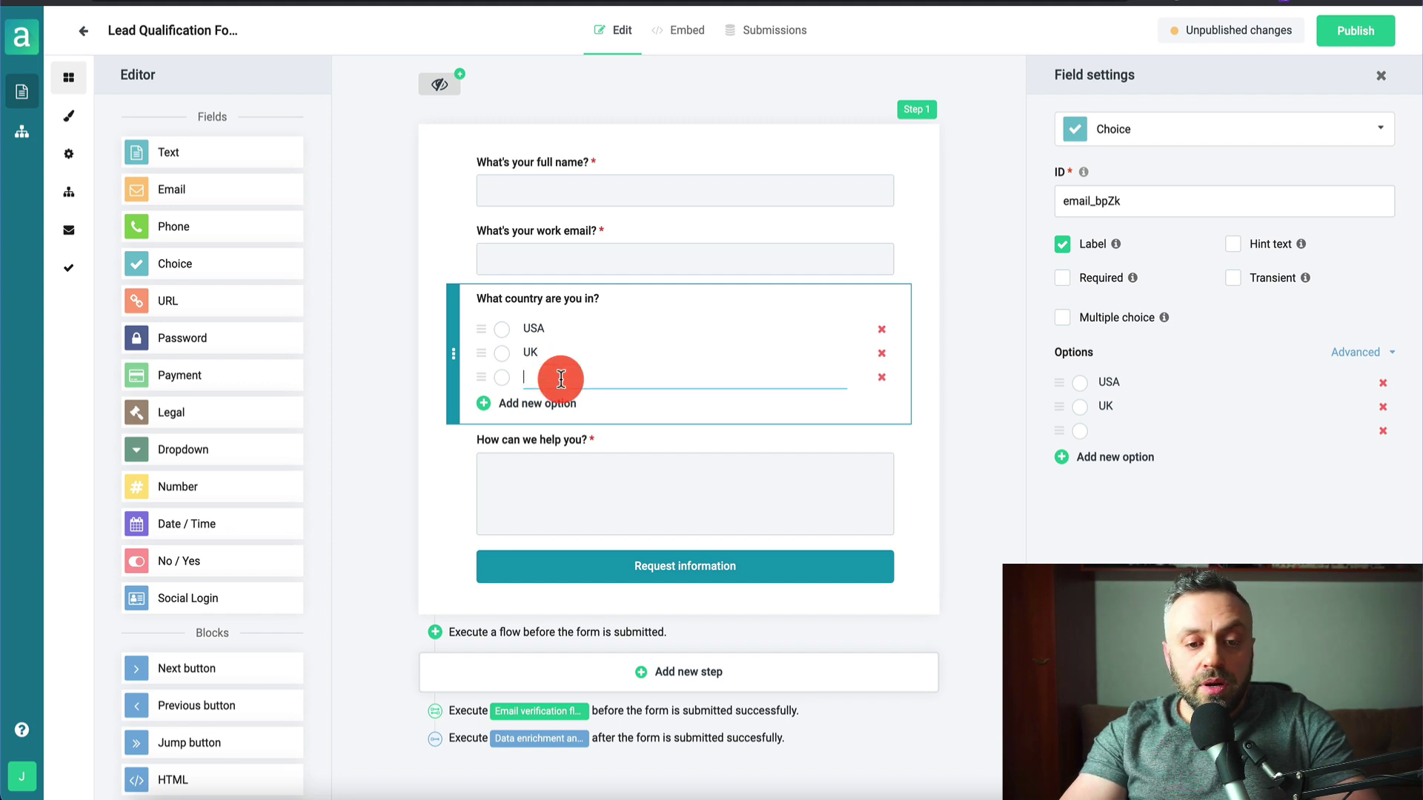
text(Canada)
click(511, 405)
click(565, 401)
text(Australia)
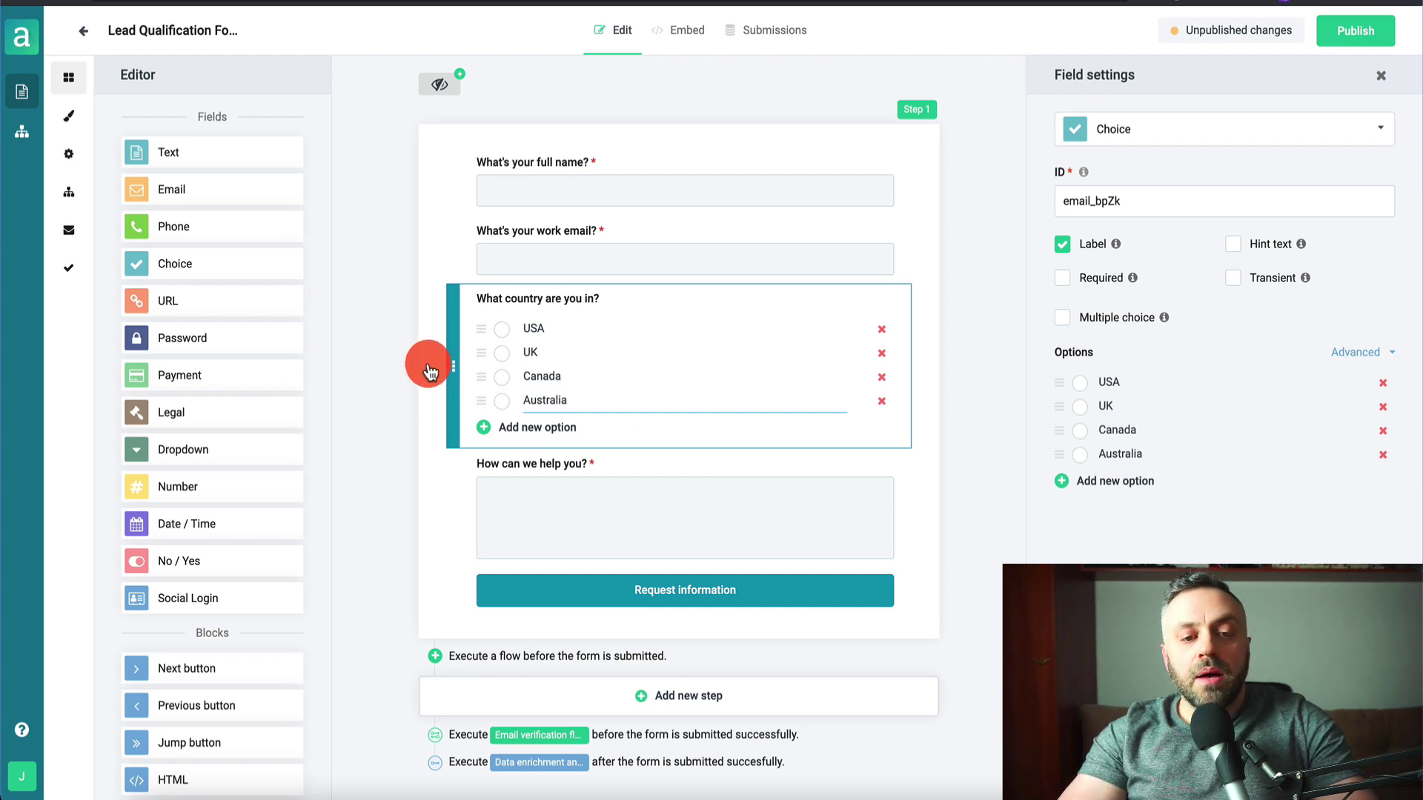
click(366, 367)
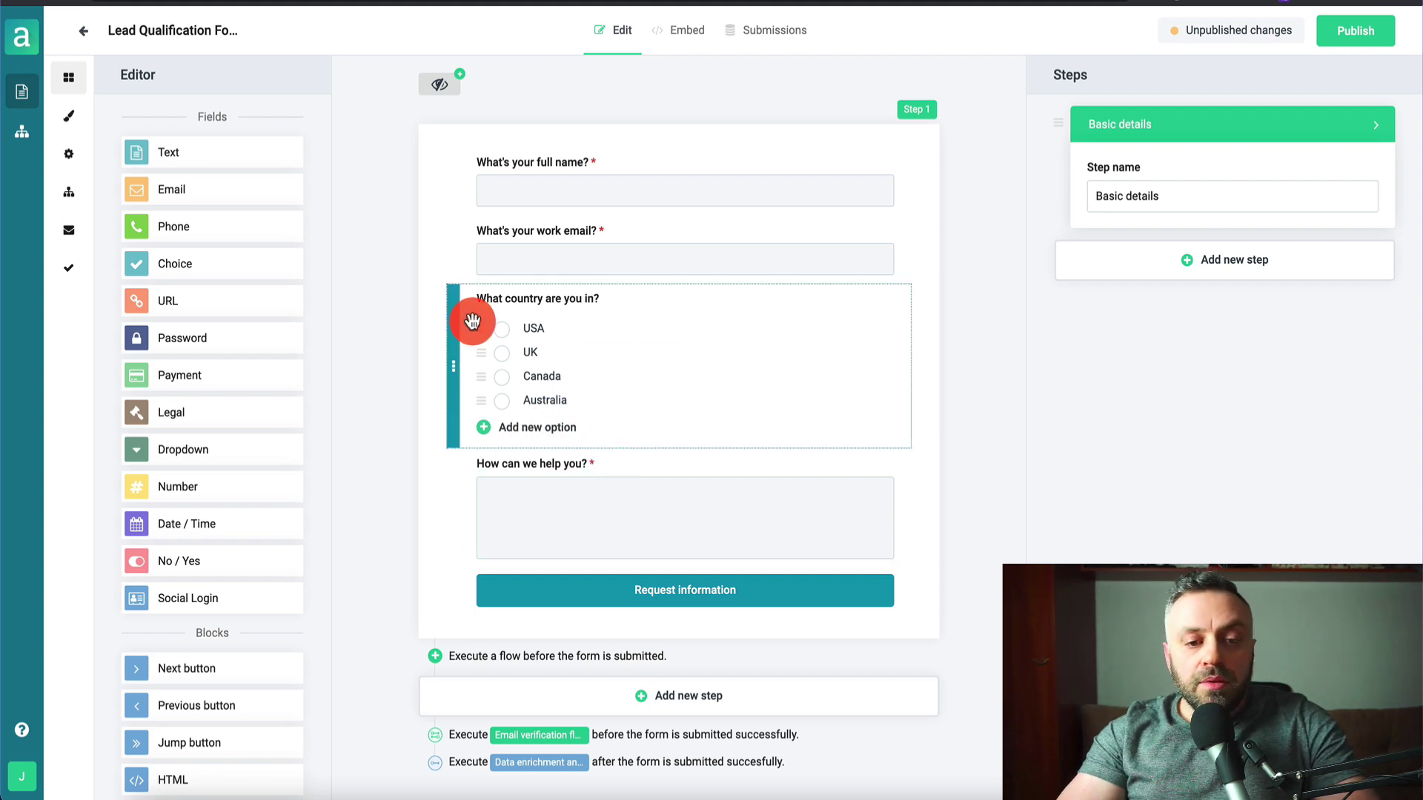
- Duplicate the country question and relabel the copy 'What kind of offers do you like?'
click(615, 363)
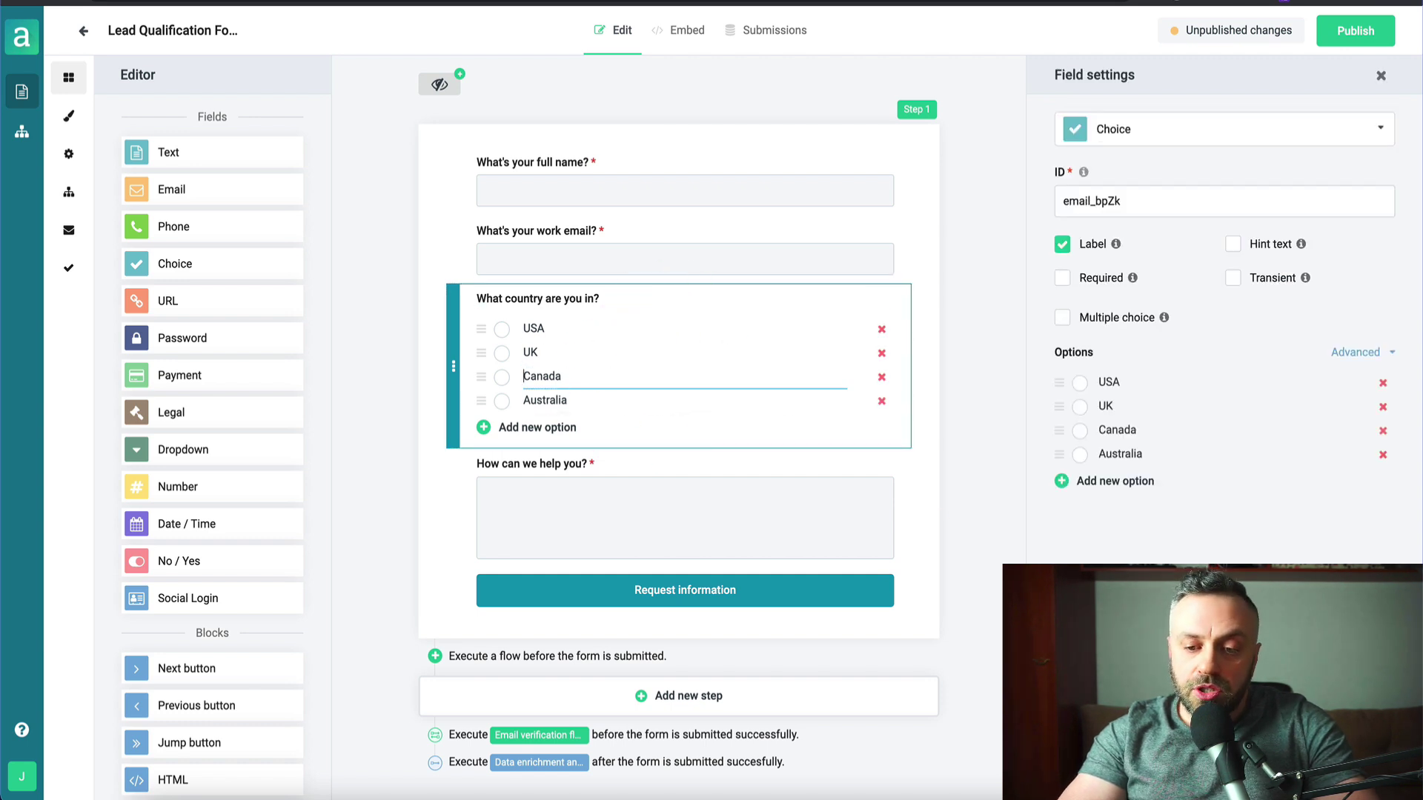
key(ctrl+d)
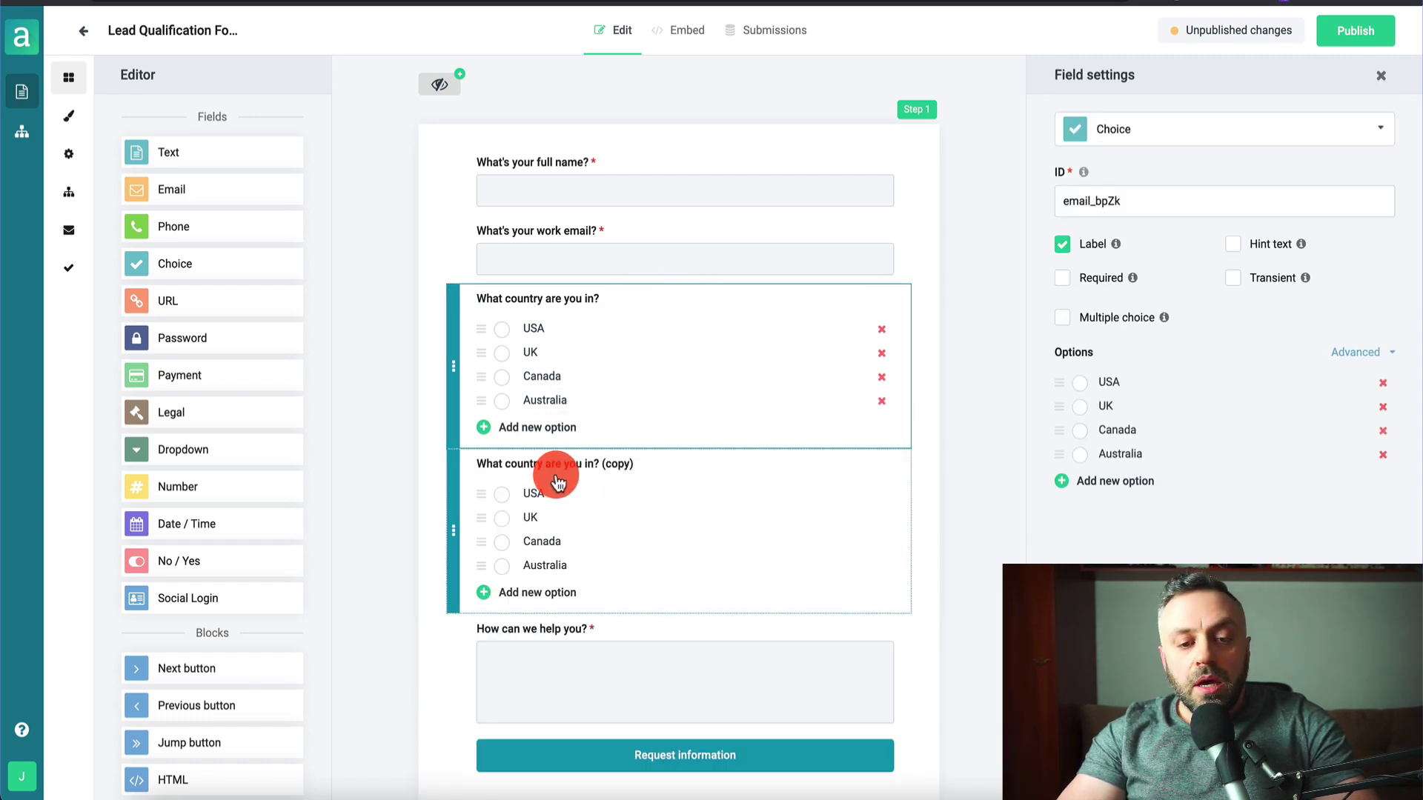
click(556, 462)
triple_click(658, 463)
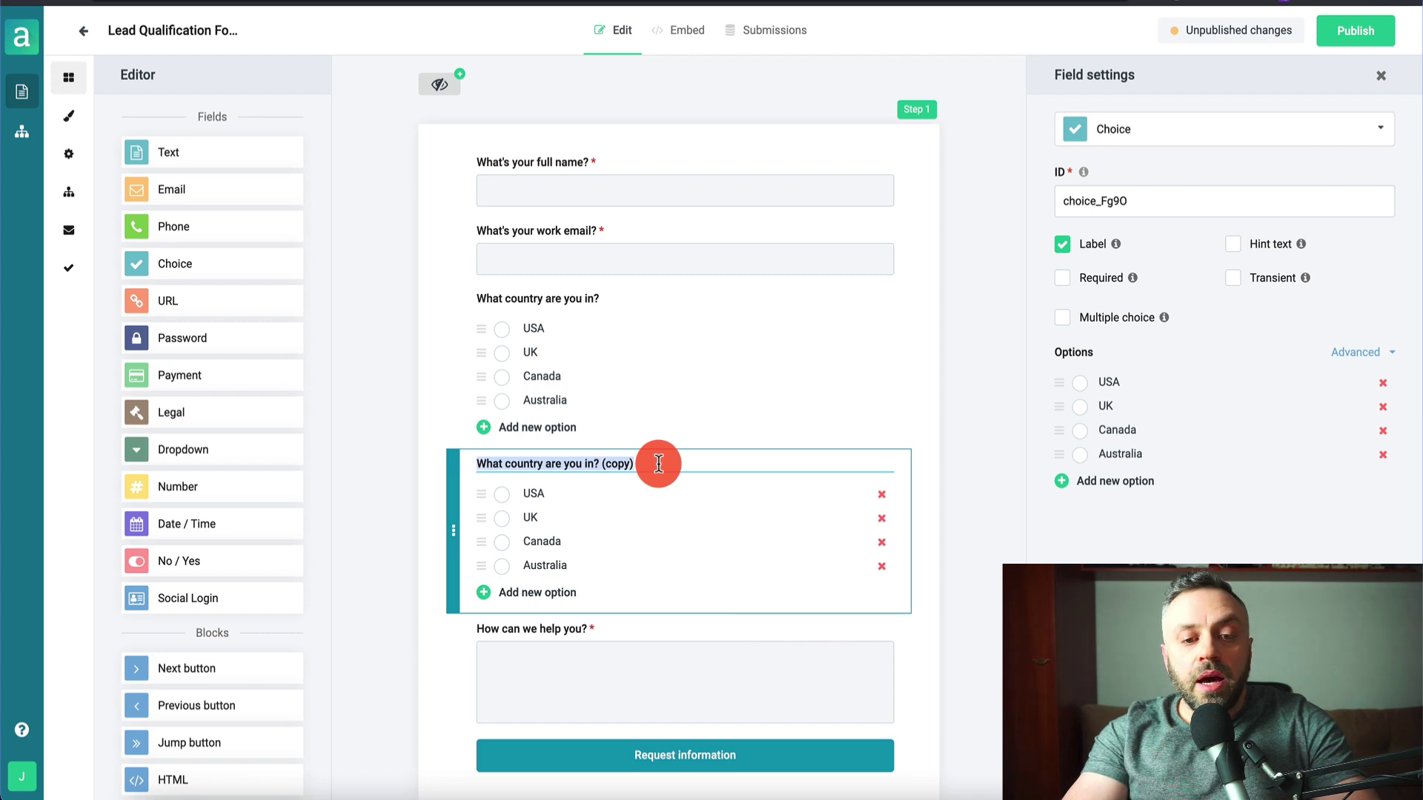
text(What kind of of)
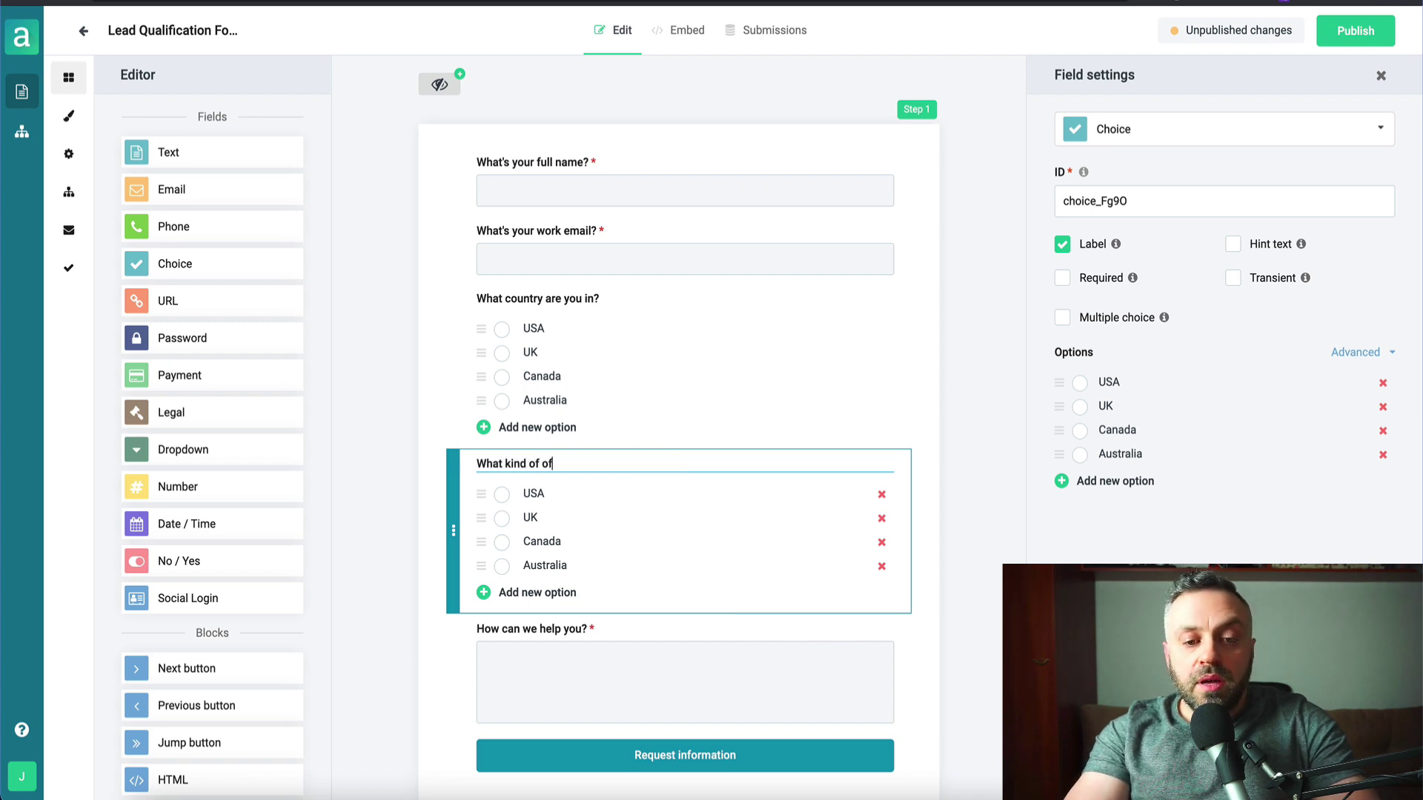
text(fers do you like?)
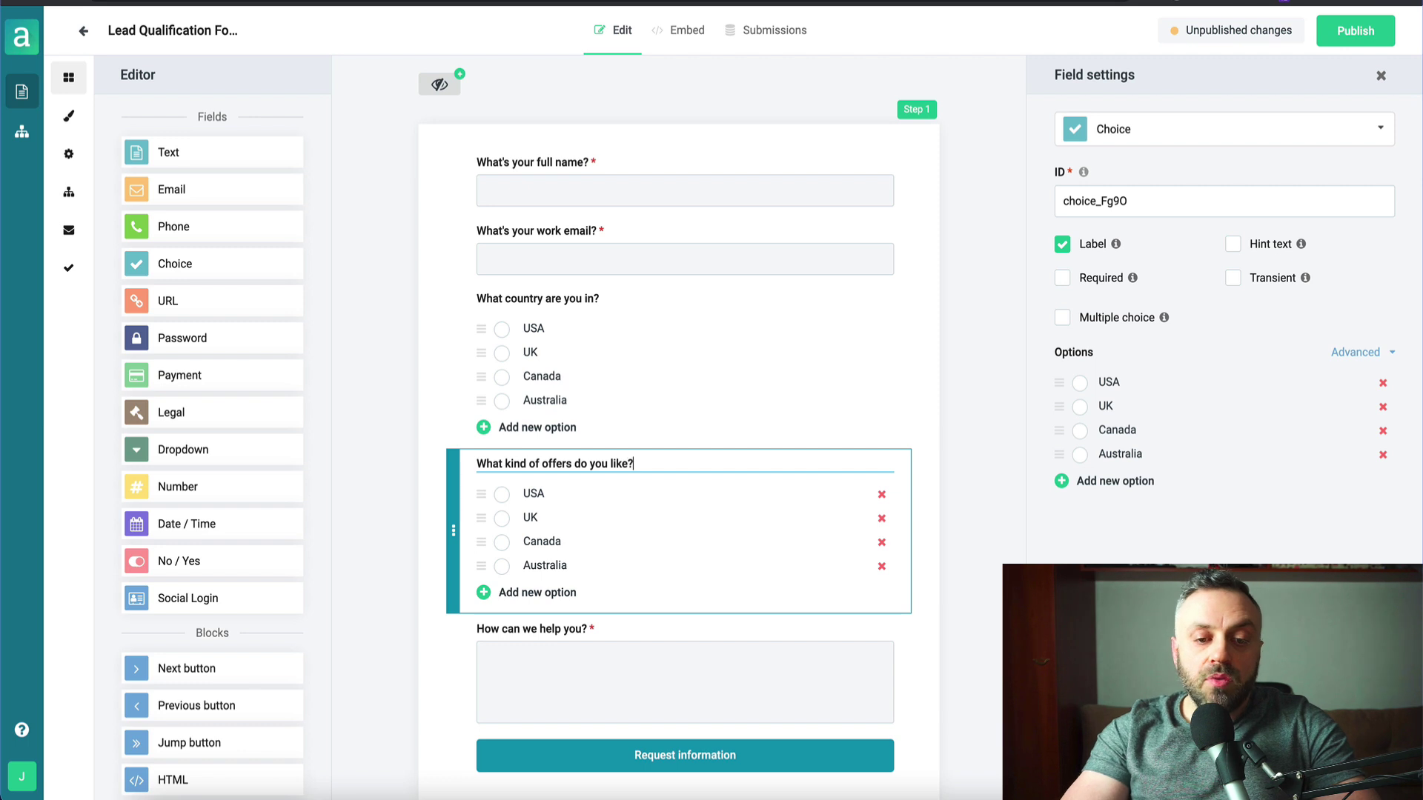
click(571, 498)
- Replace the copied options with Free giveaways, Sweepstakes and Surveys
click(564, 500)
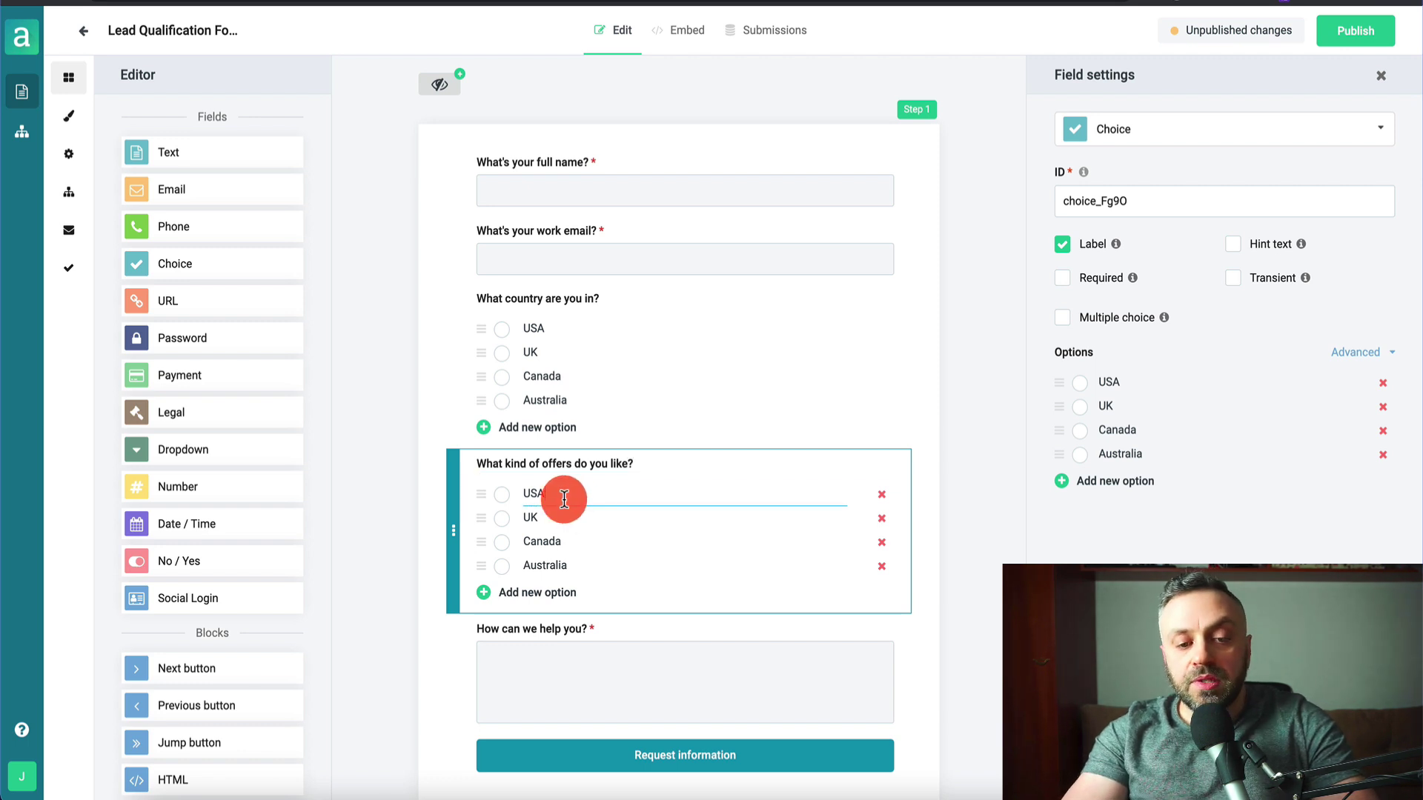
key(BackSpace)
key(BackSpace)
key(BackSpace)
text(Free g)
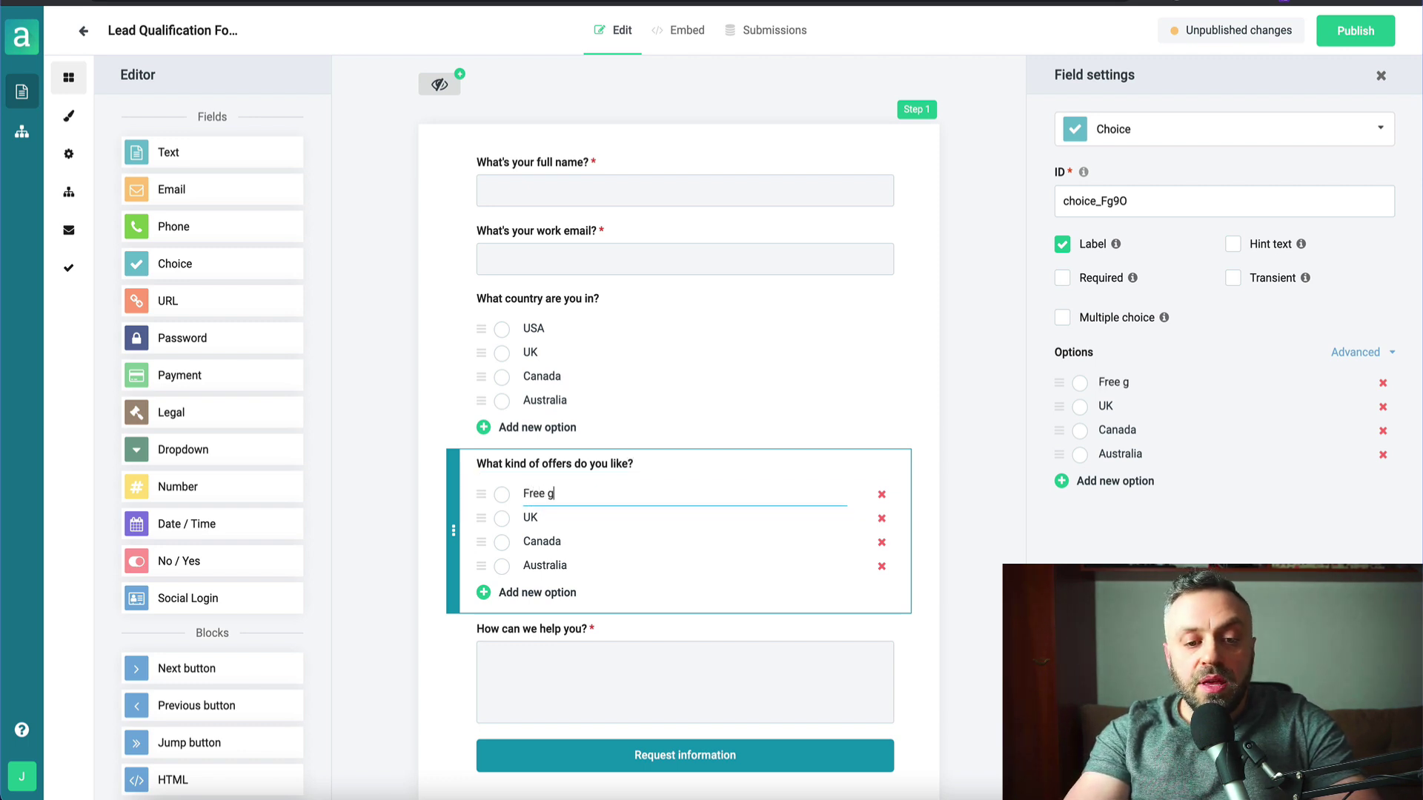
text(iveaways)
click(554, 517)
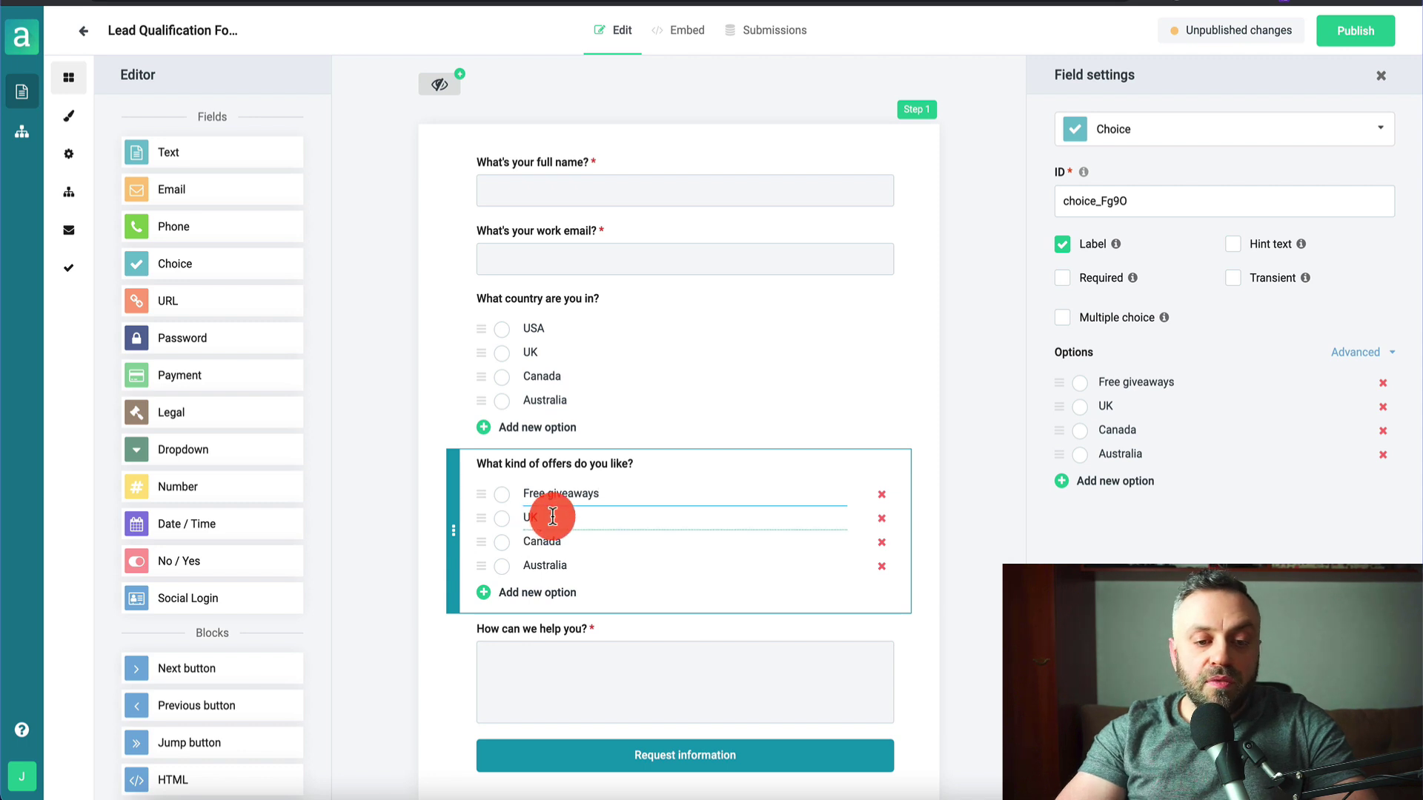
key(BackSpace)
key(BackSpace)
text(Sweeps)
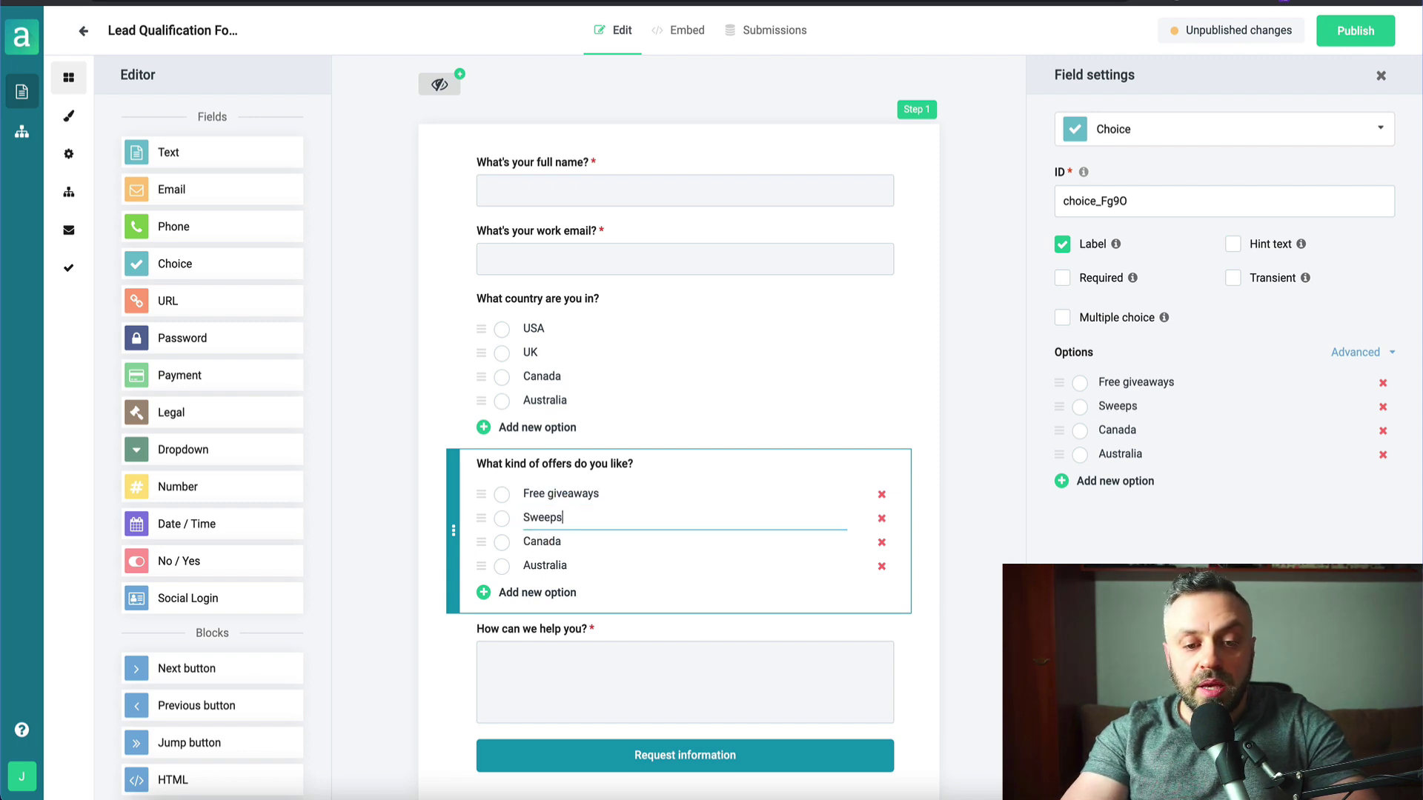
text(takes)
click(575, 544)
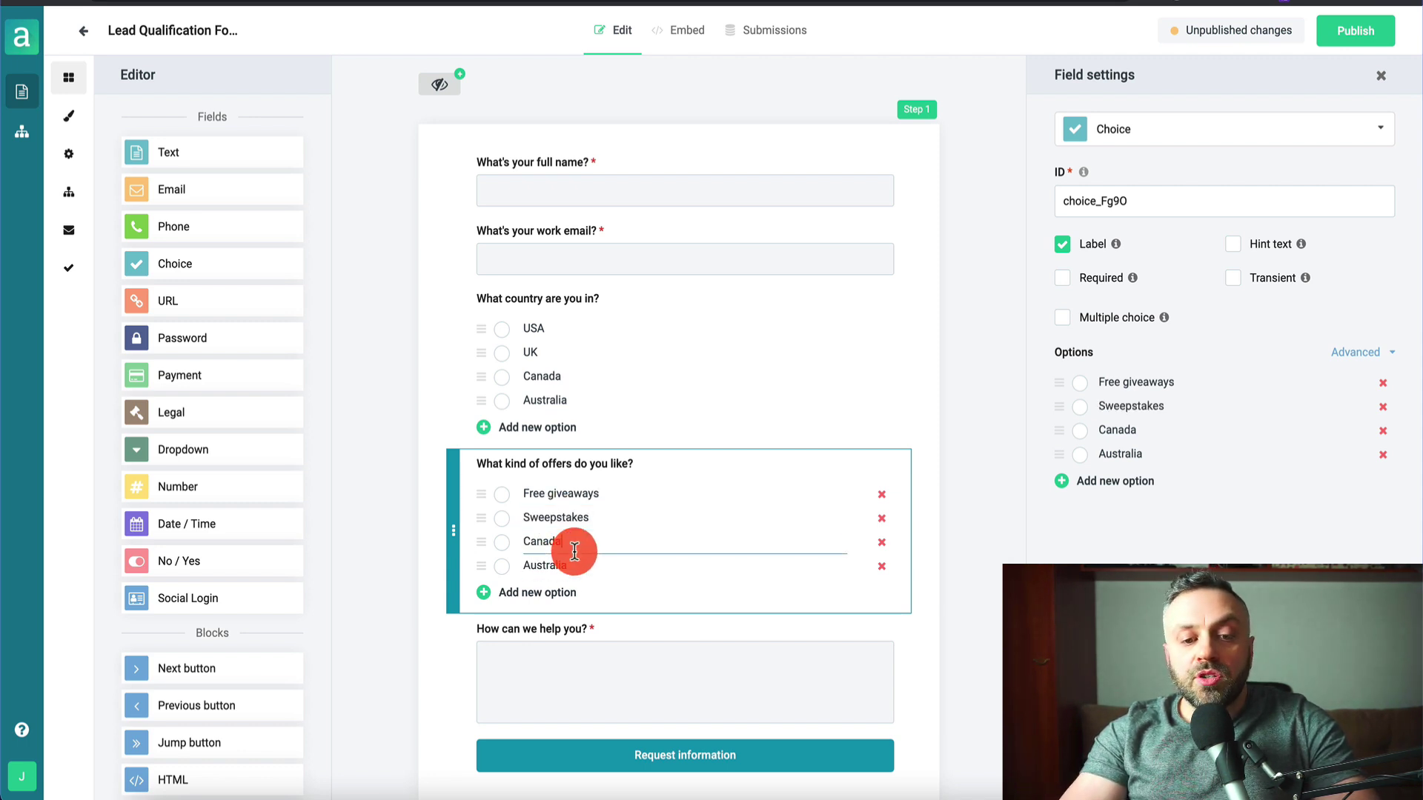
key(BackSpace)
key(BackSpace)
key(BackSpace)
key(BackSpace)
key(BackSpace)
key(BackSpace)
text(Surveys)
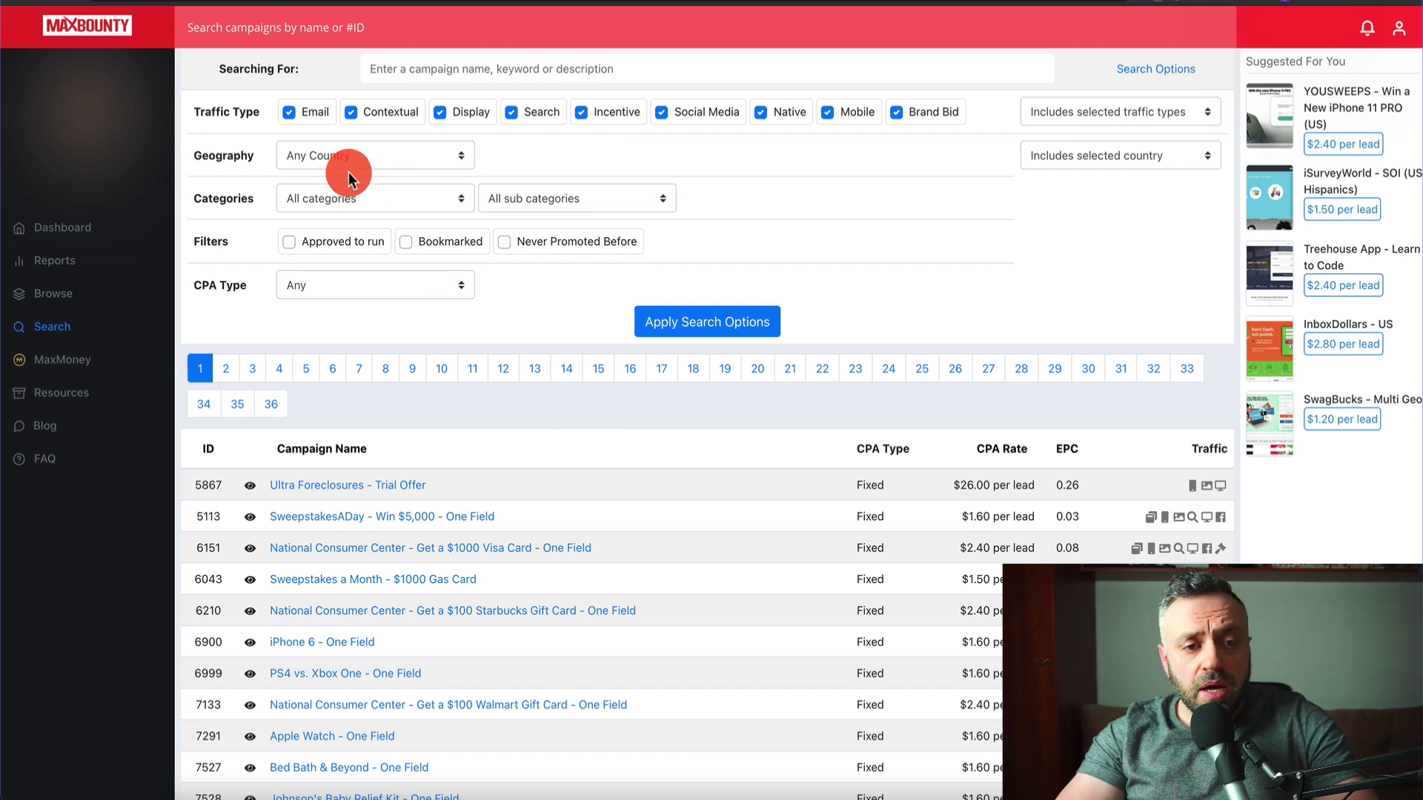
click(347, 200)
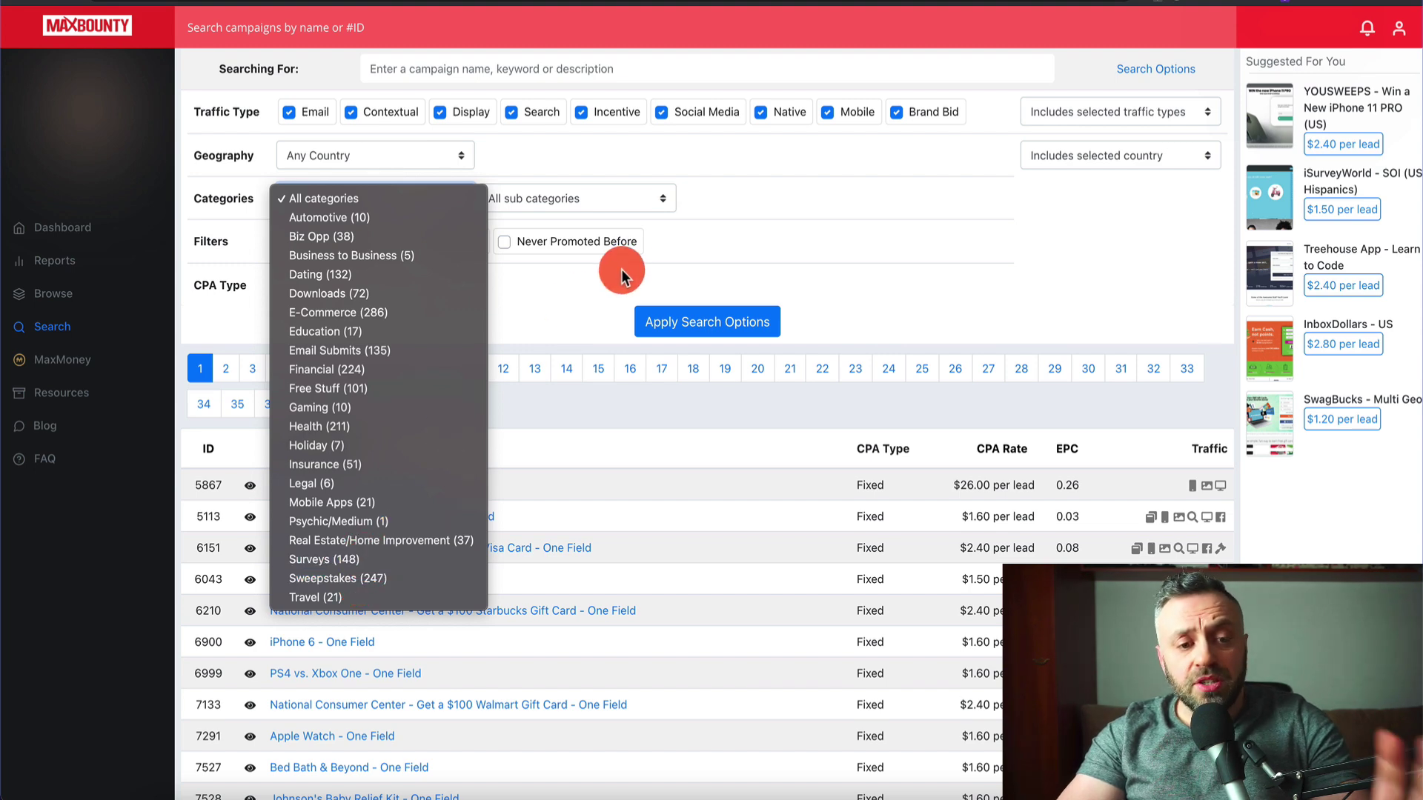
click(772, 238)
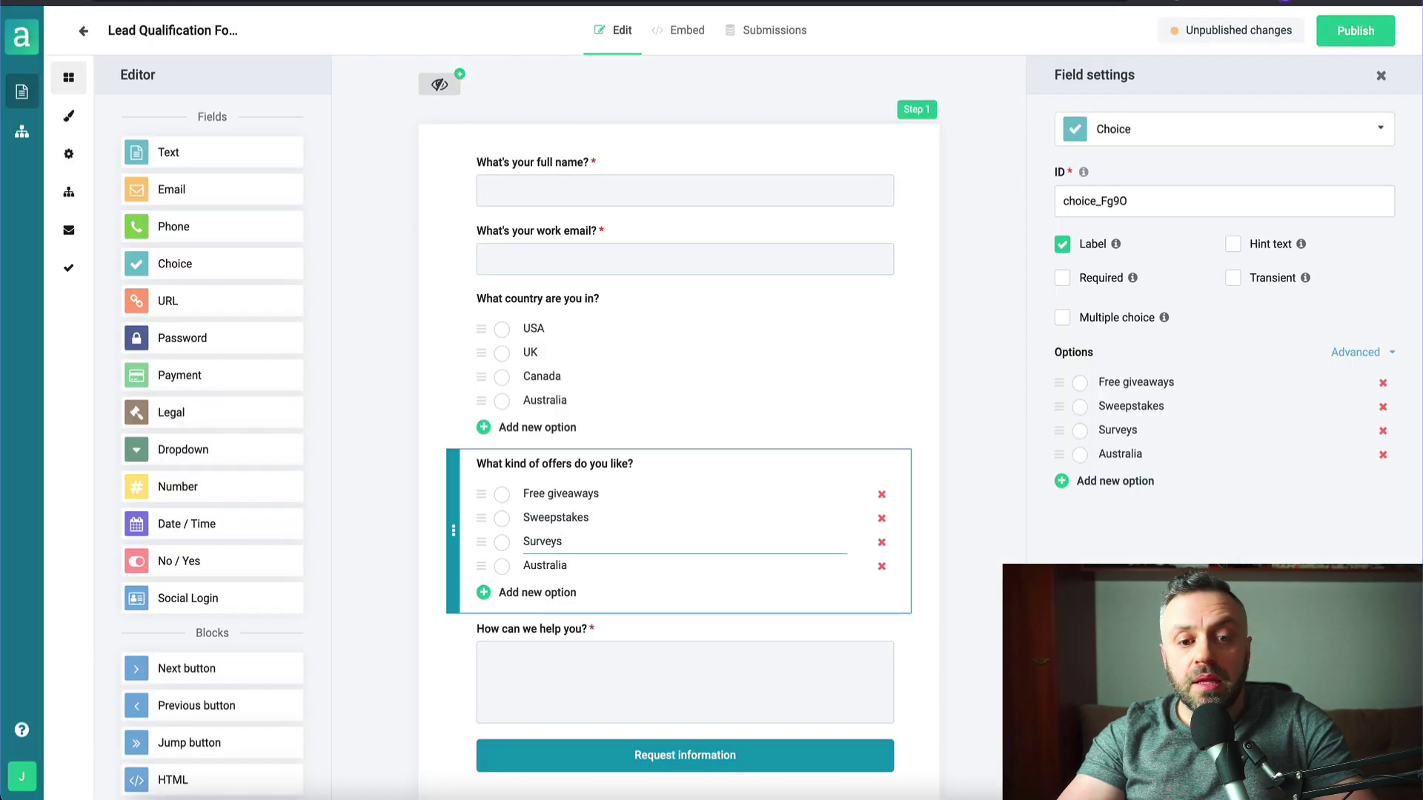
click(581, 301)
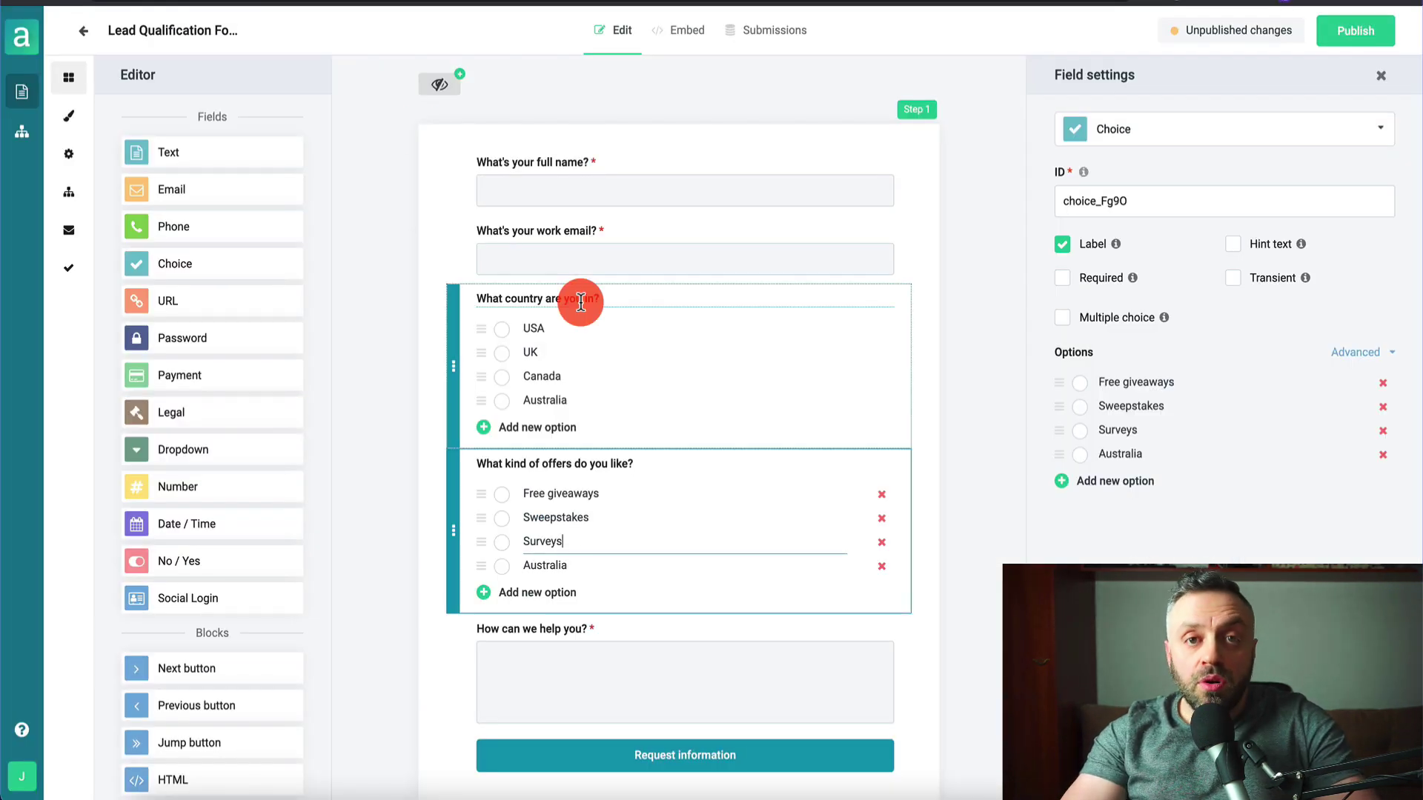
- Delete the Australia option and relabel the last question 'Why should we provide you for free offers?'
click(603, 564)
click(881, 567)
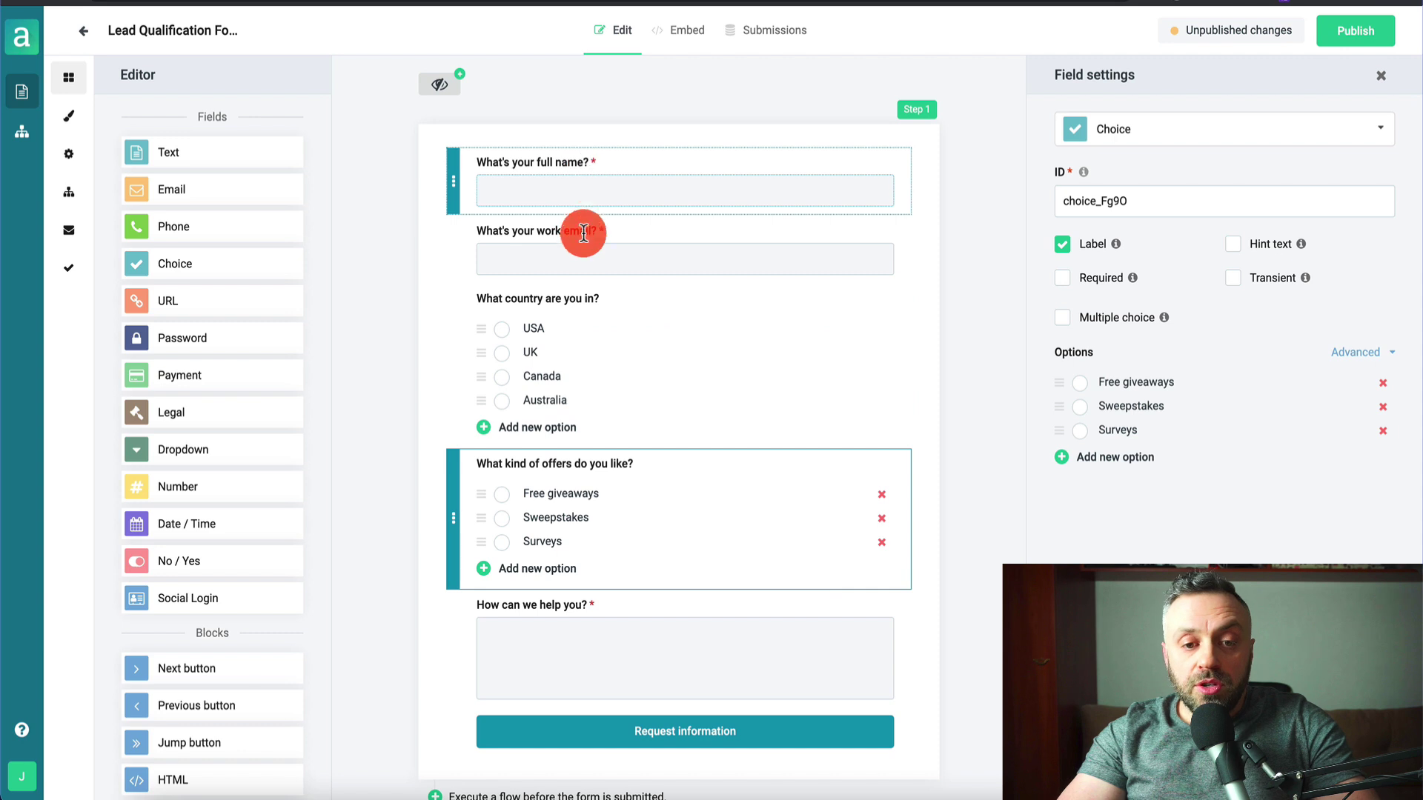
click(585, 605)
triple_click(608, 605)
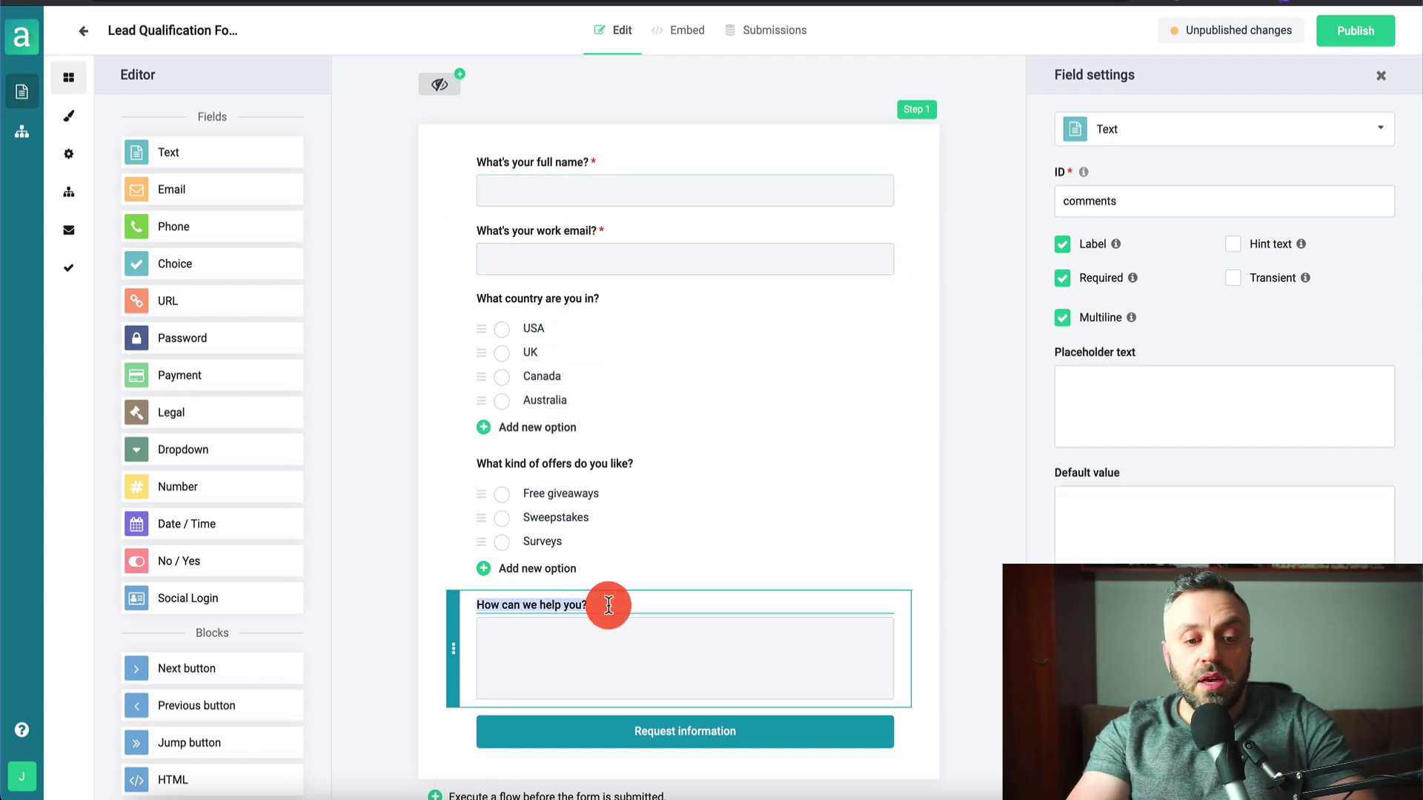
text(Why should)
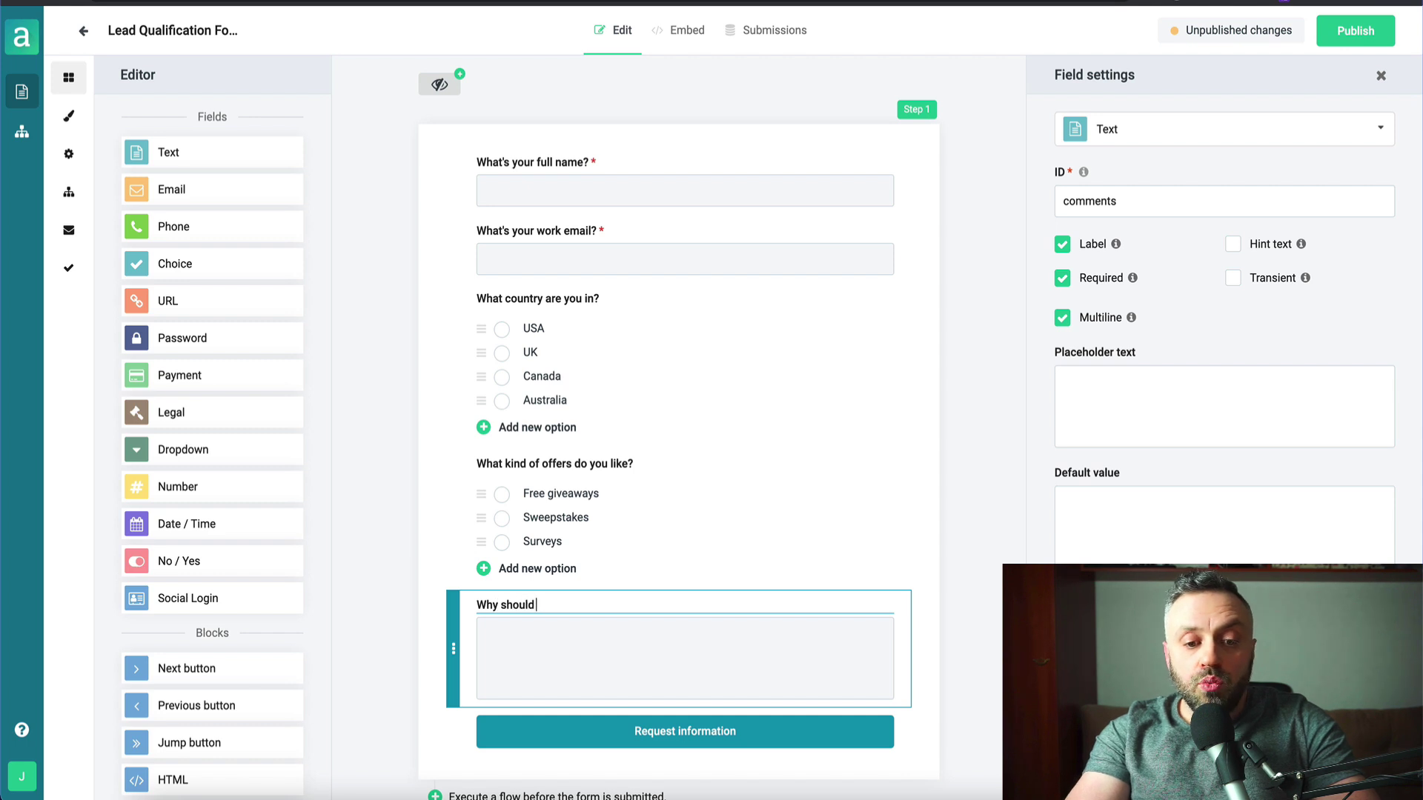
text( we provide you fo)
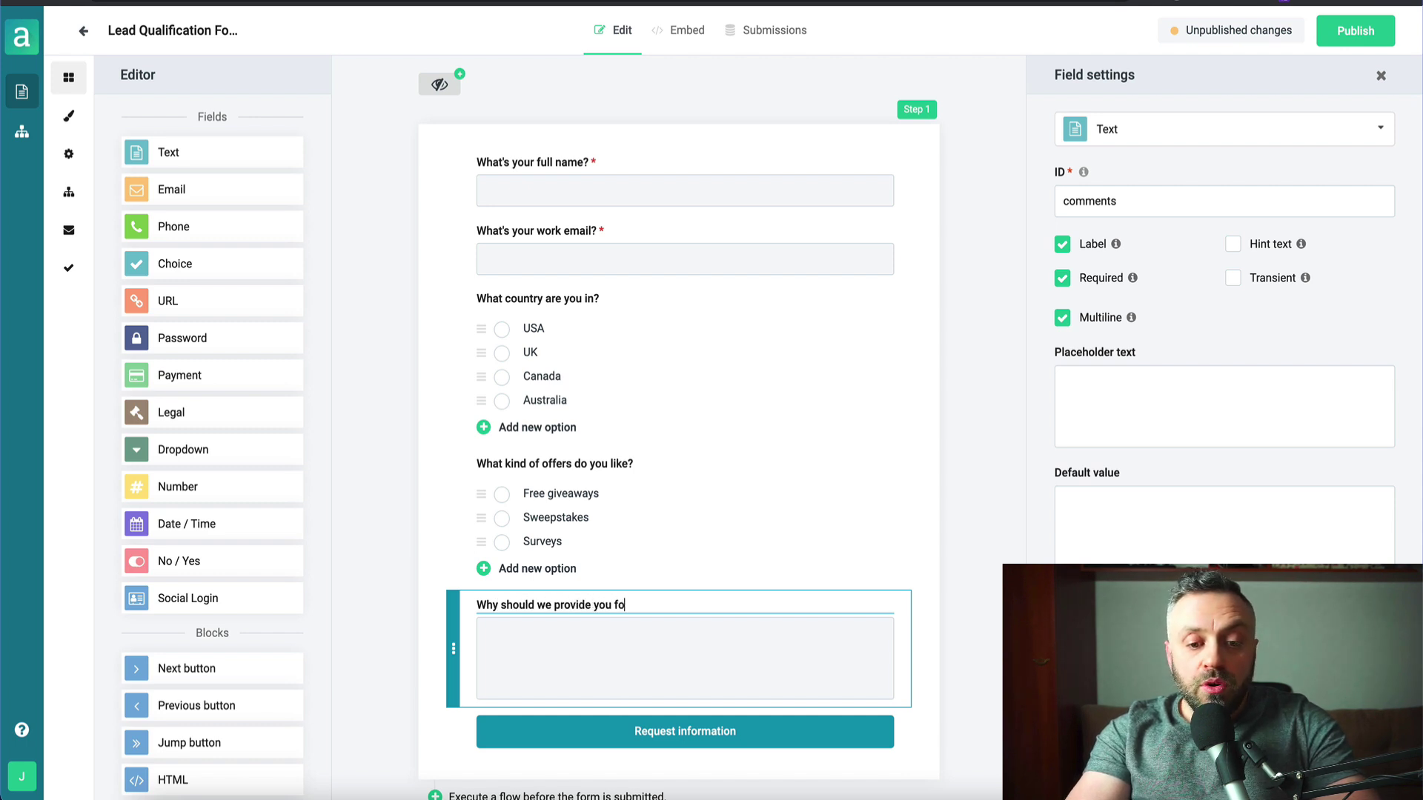
text(r free offers?)
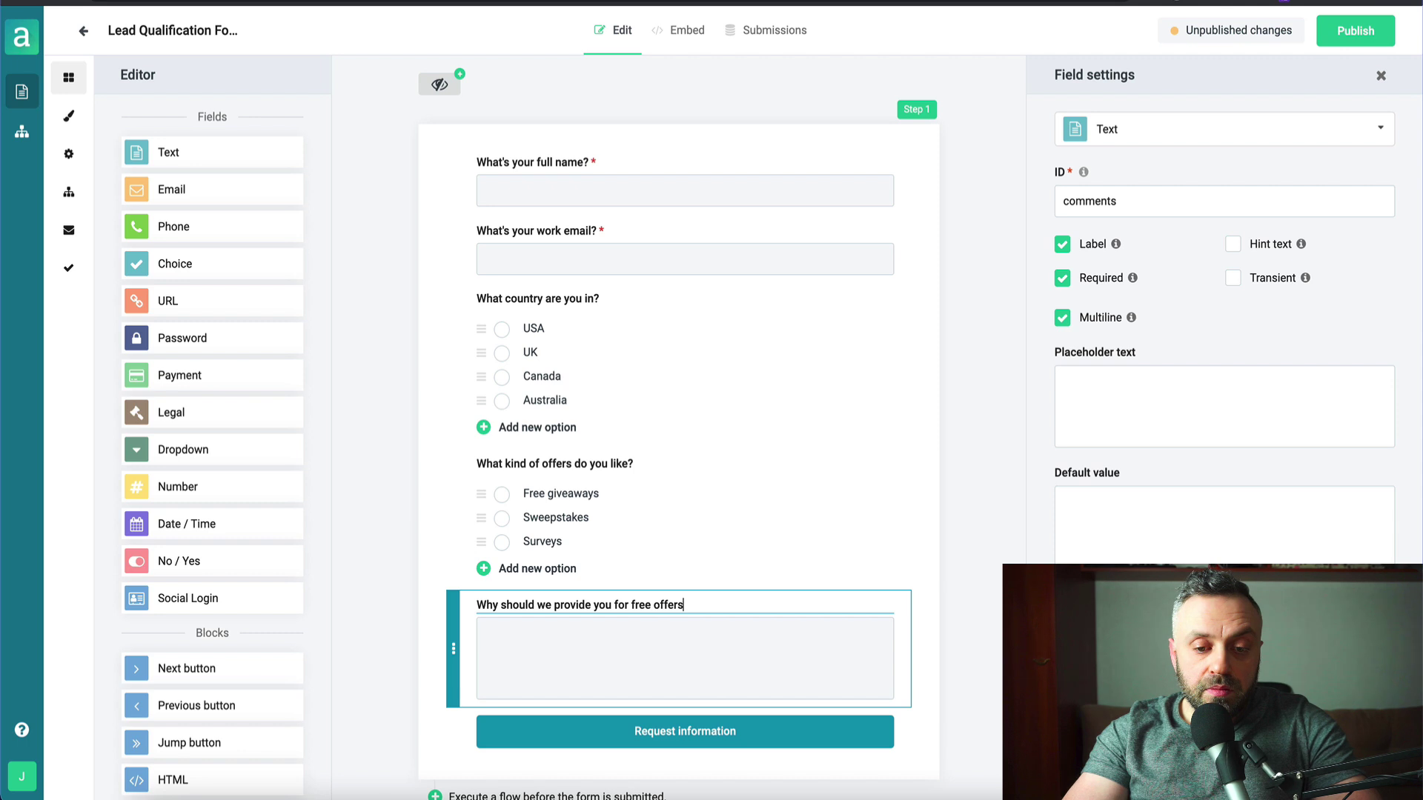
click(549, 606)
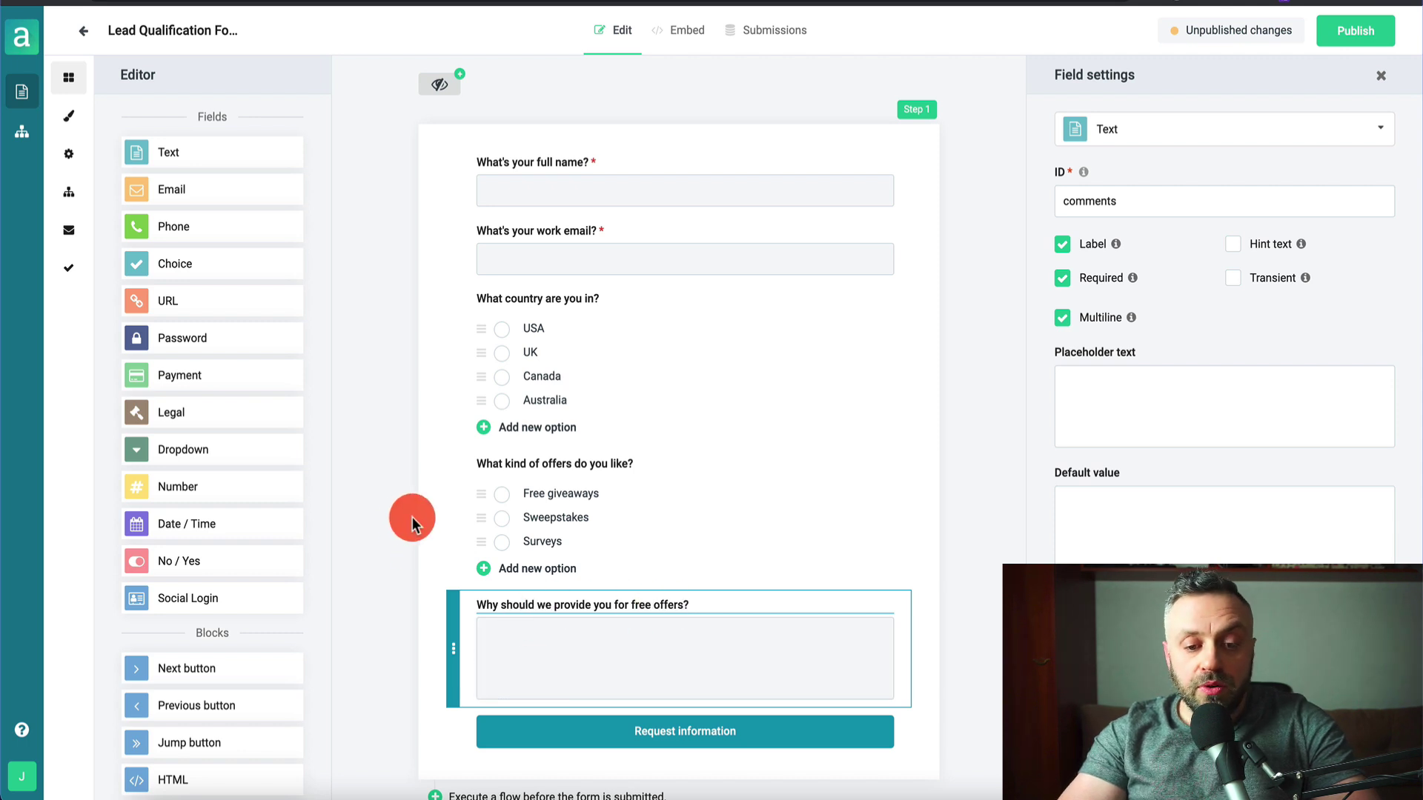
click(412, 517)
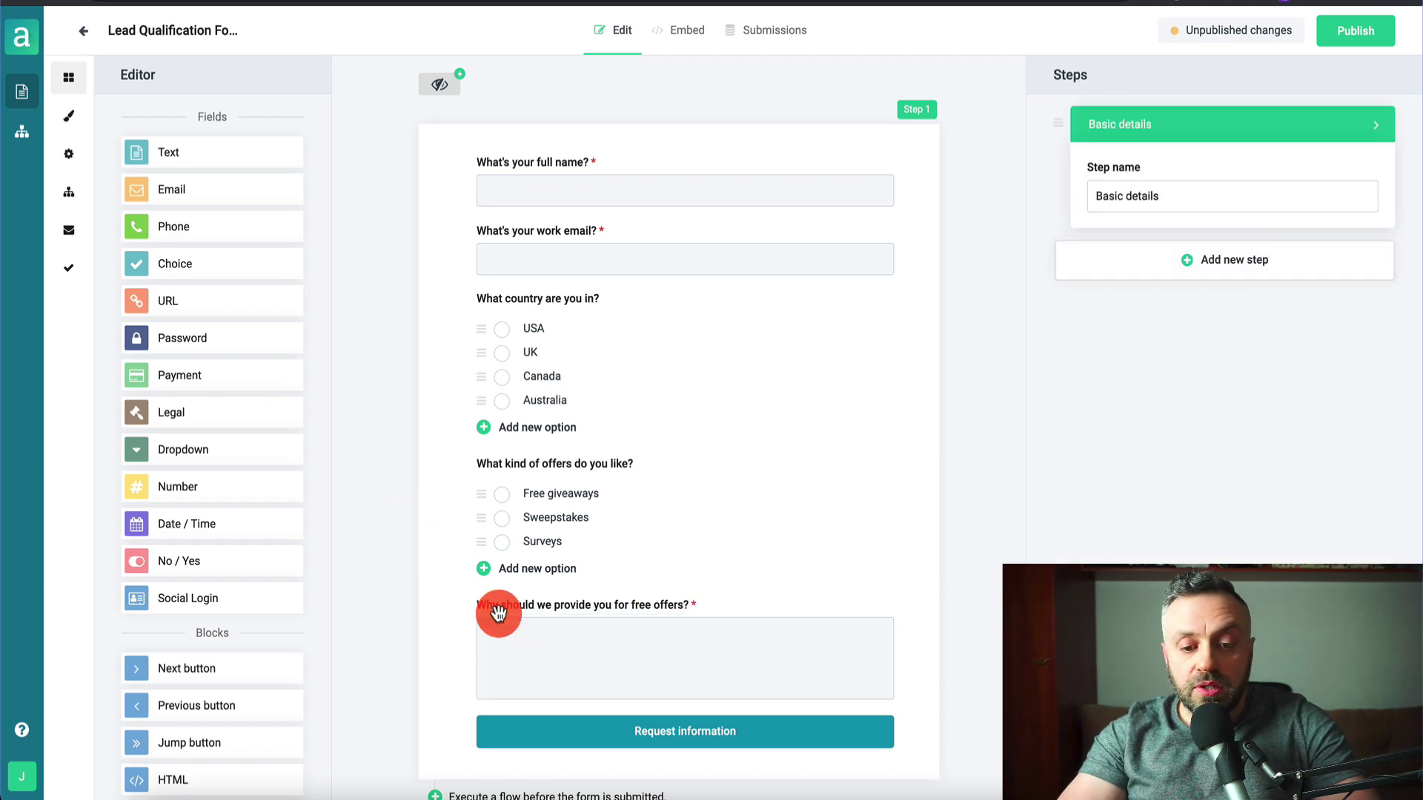
- Set the submit button's text in Block settings to 'Get my offers!'
click(700, 731)
triple_click(1216, 208)
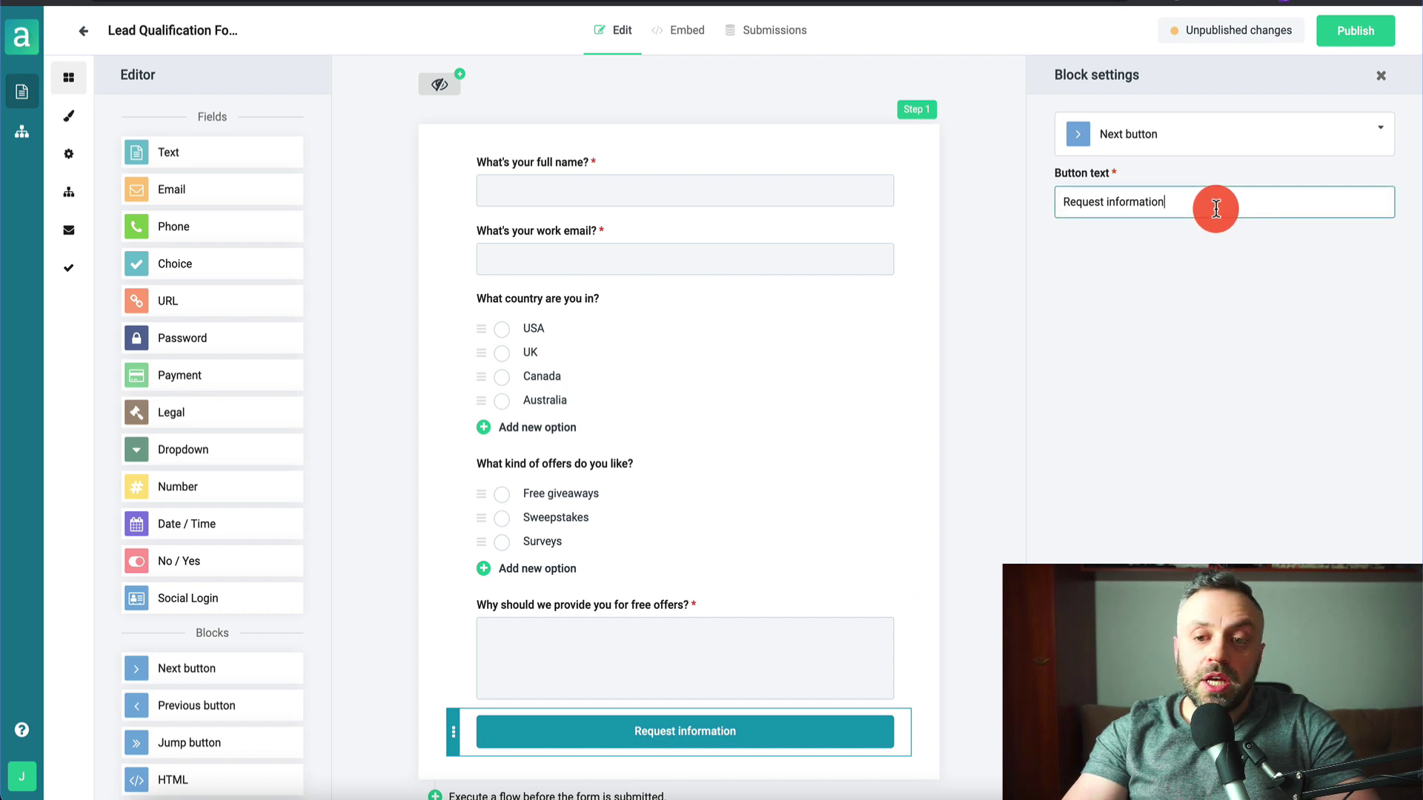
key(BackSpace)
text(Submit)
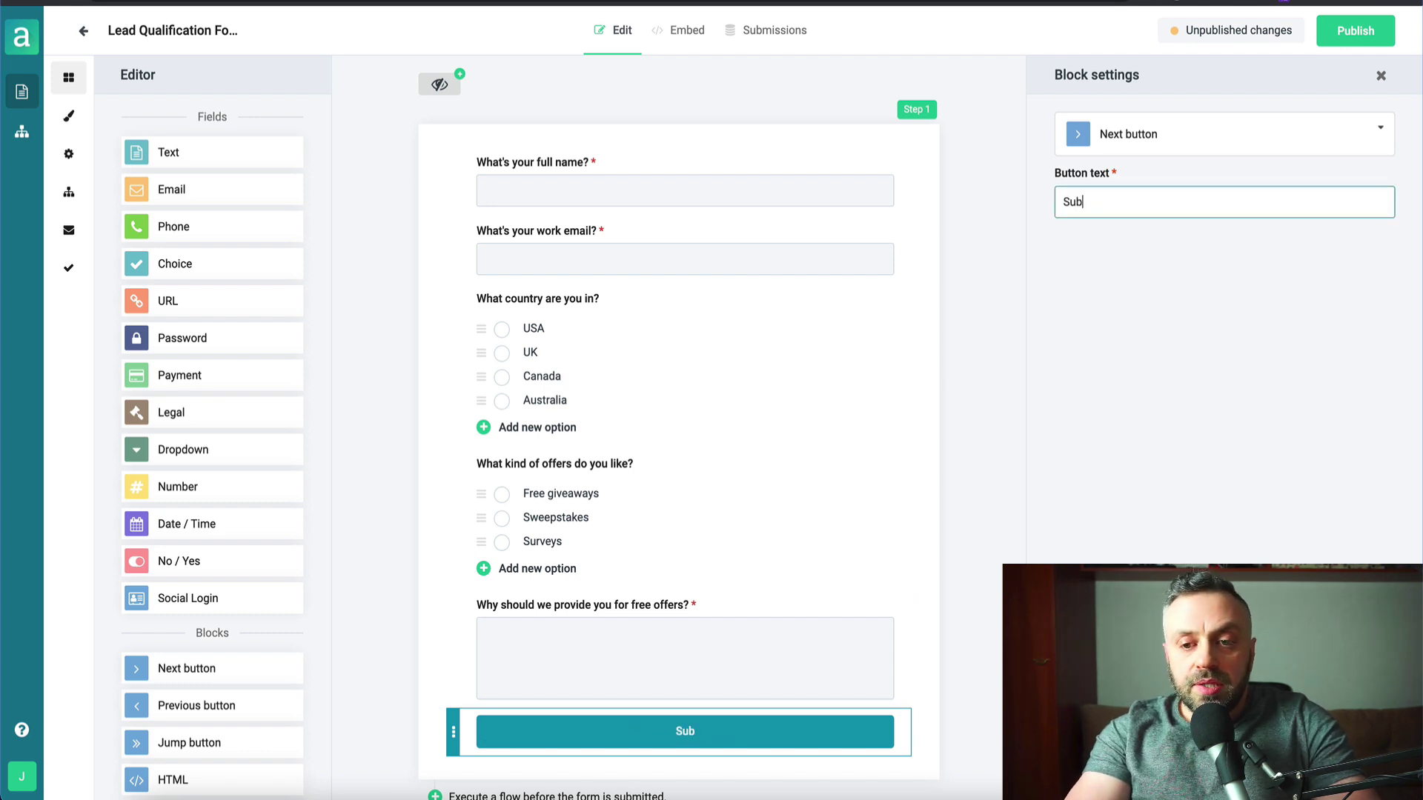
key(BackSpace)
key(BackSpace)
key(BackSpace)
key(BackSpace)
key(BackSpace)
key(BackSpace)
text(Get my offers!)
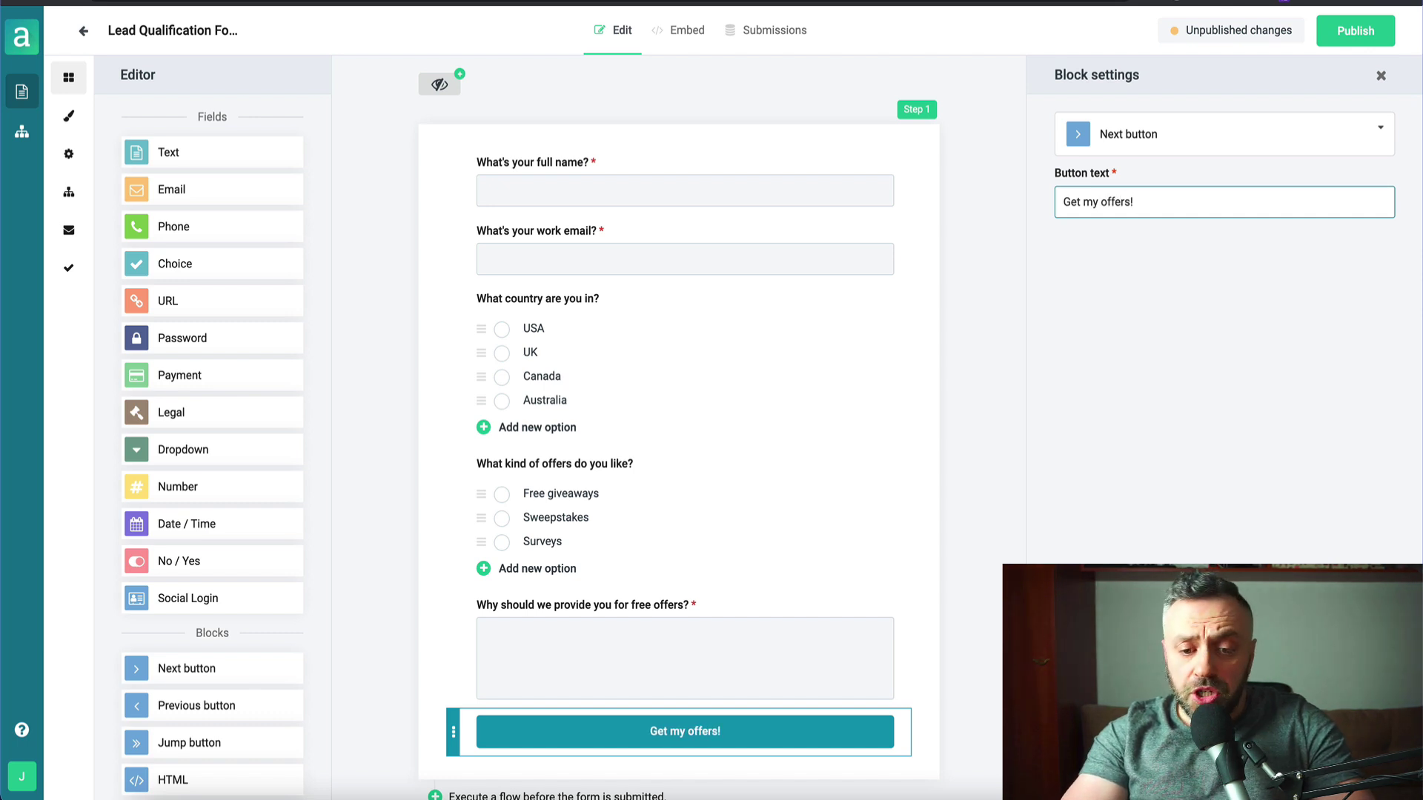
click(389, 402)
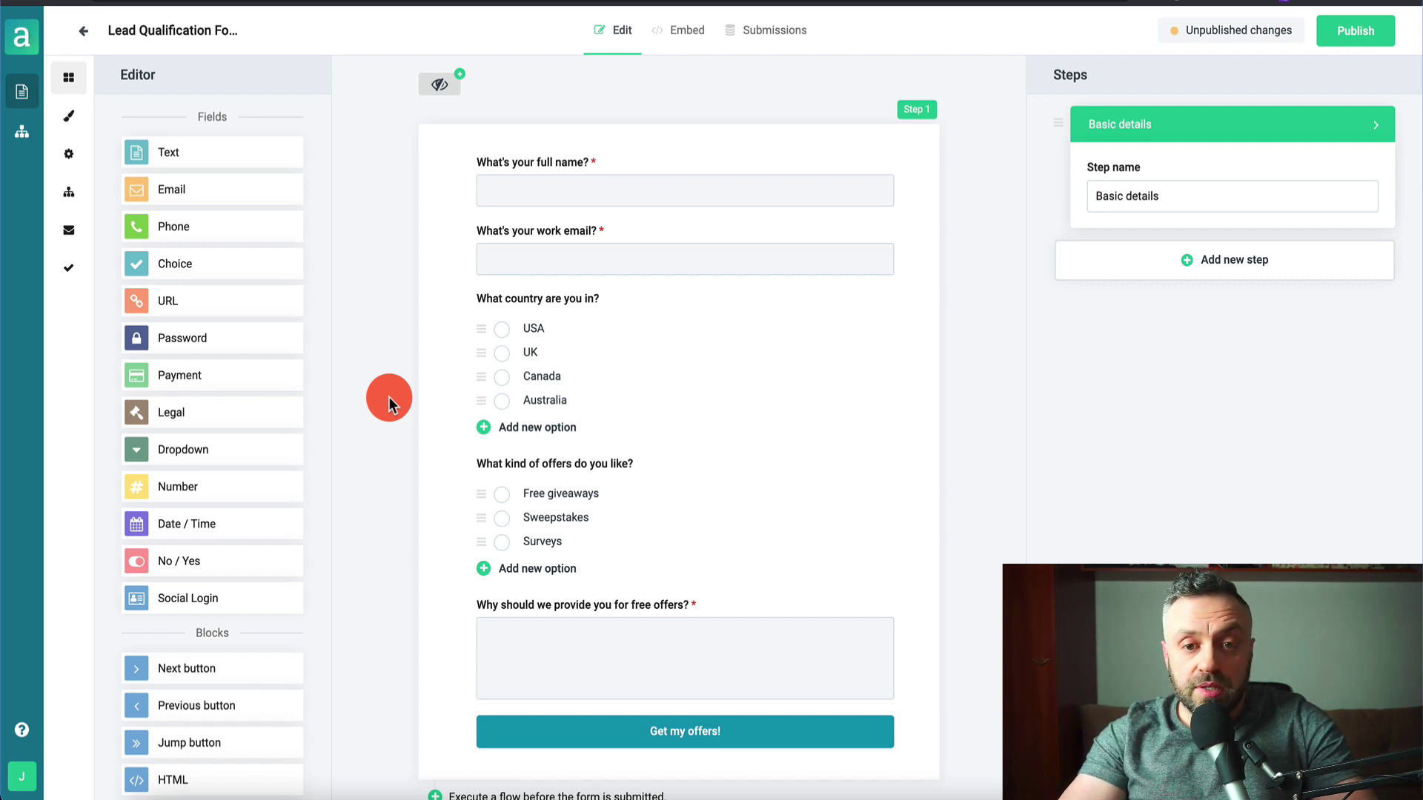
scroll(388, 397, down, 2)
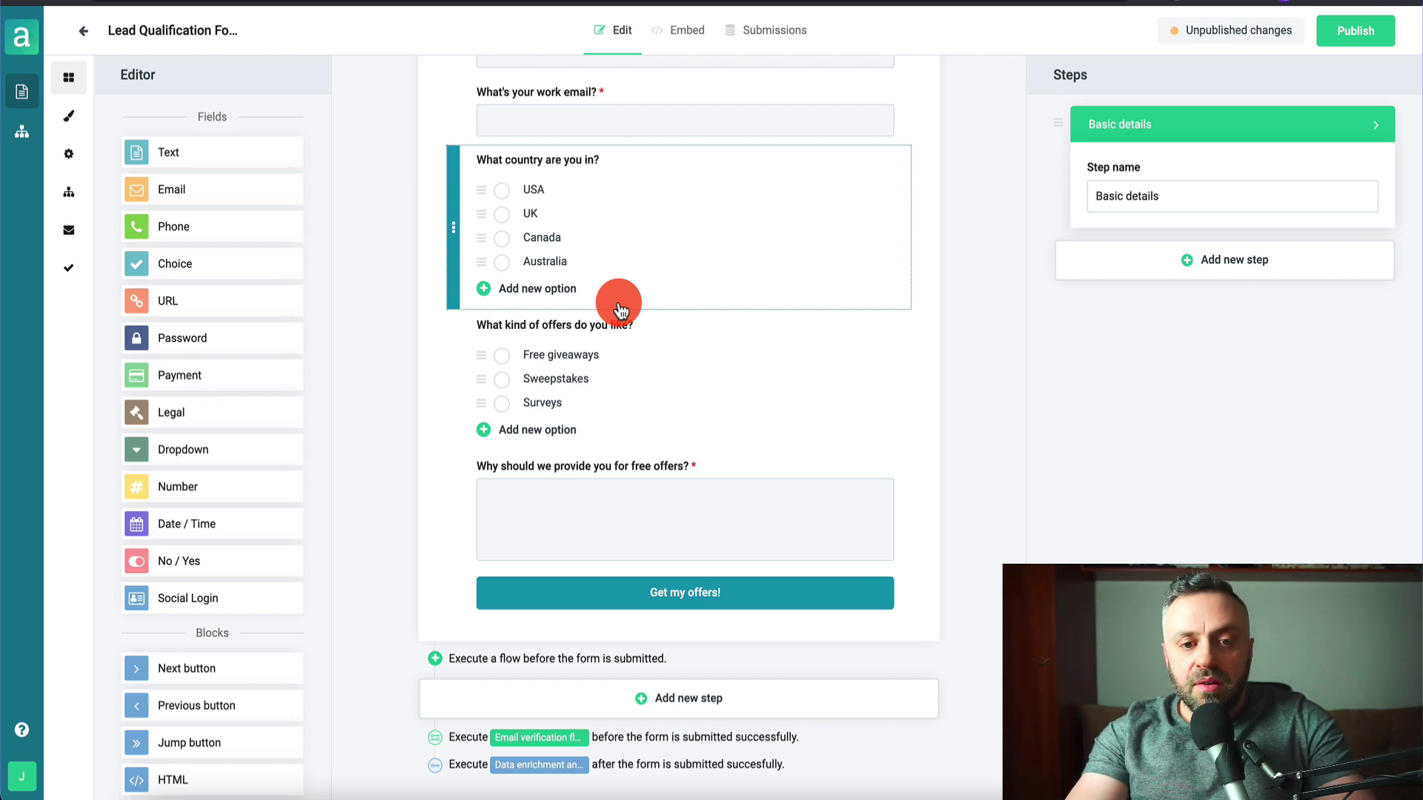
scroll(621, 310, up, 3)
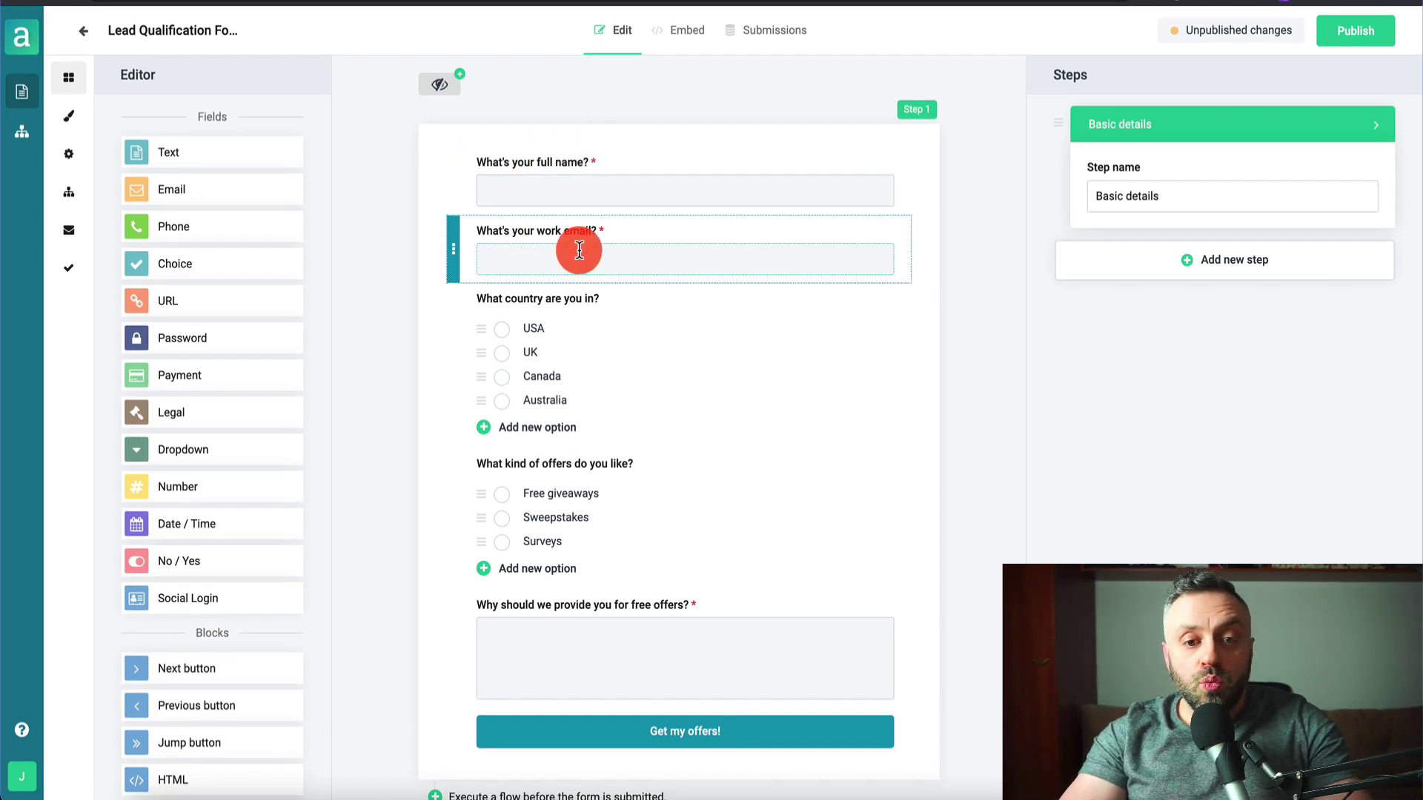
- Change the email question's label by replacing 'work' with 'best'
click(558, 230)
key(Delete)
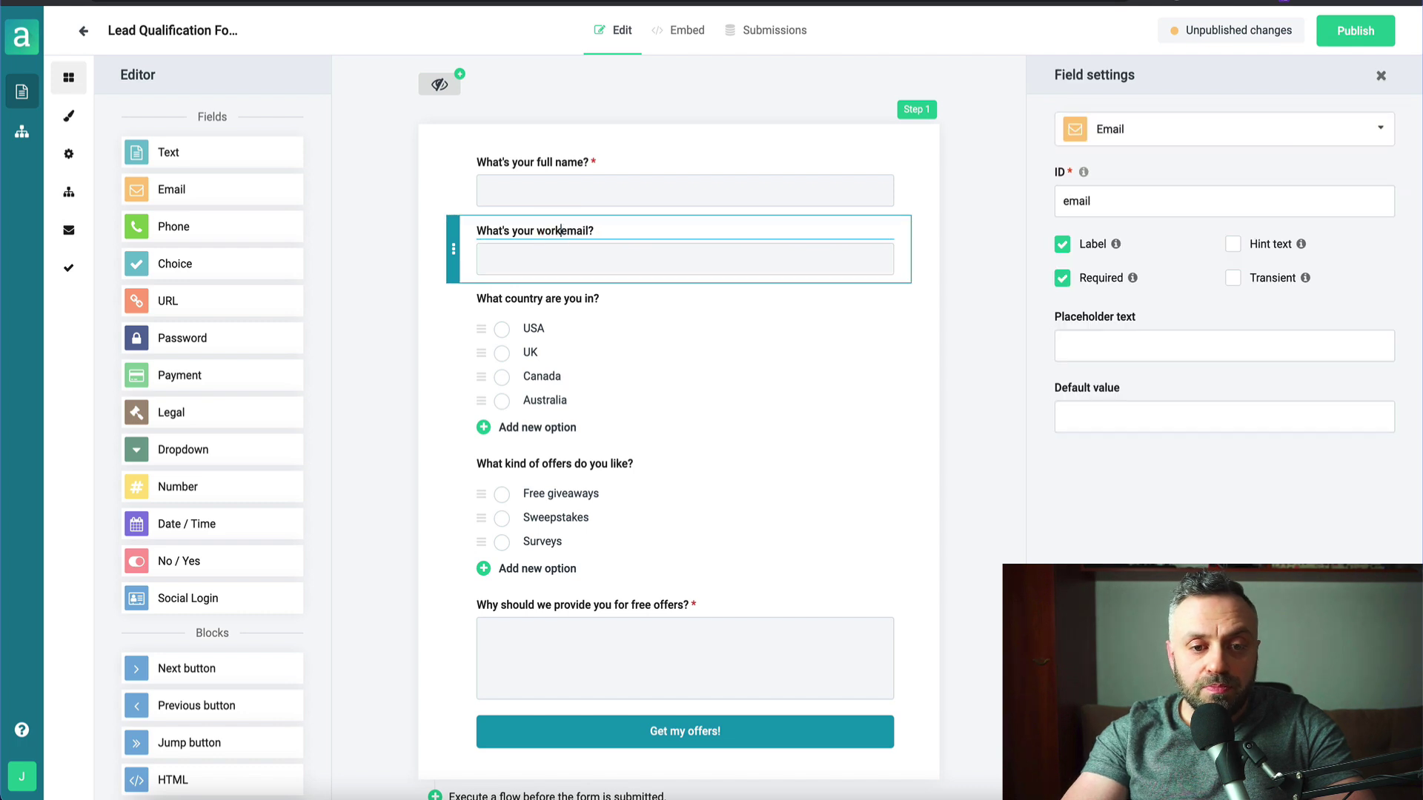
click(530, 230)
text(best)
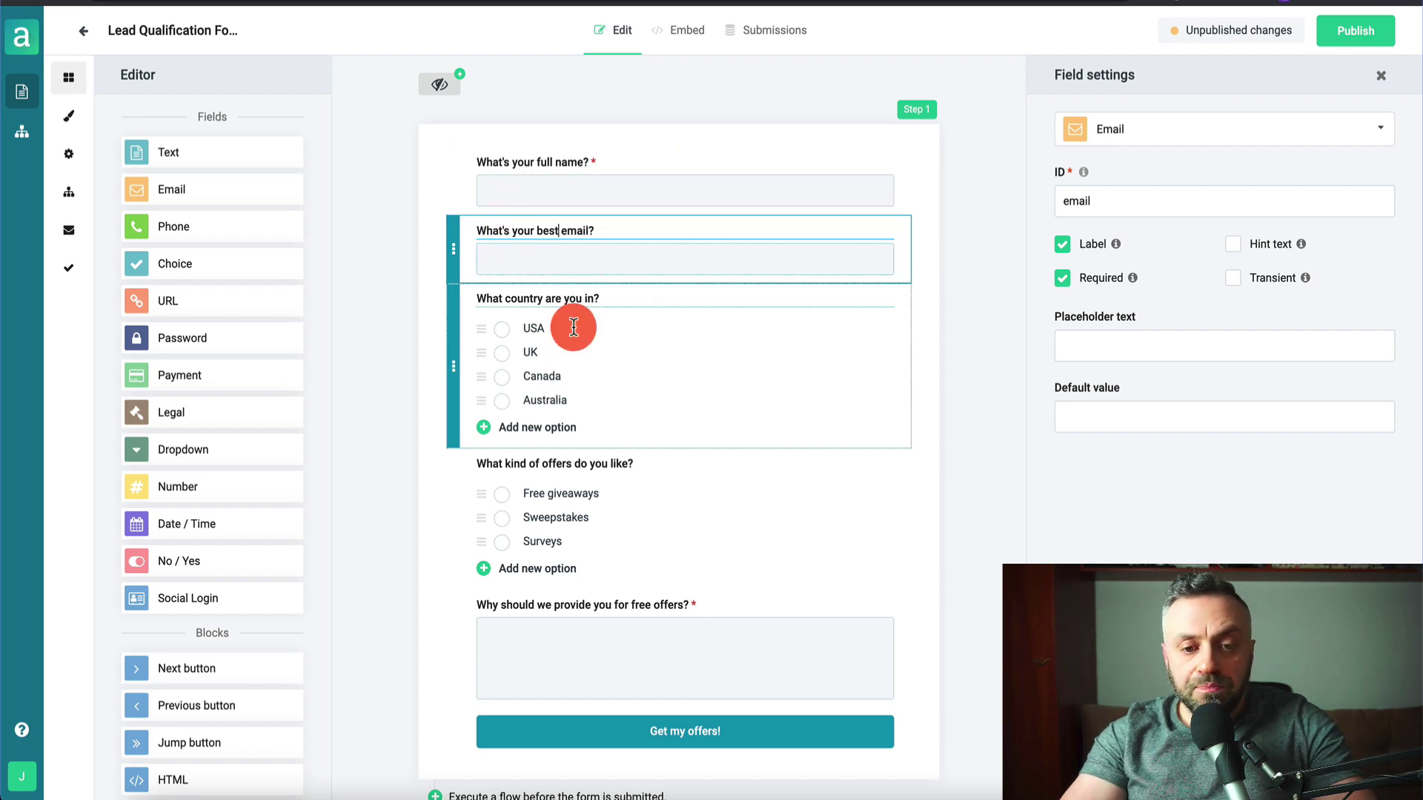
- Reword the offers question to 'Why should we provide you with FREE offers?' and publish
click(576, 354)
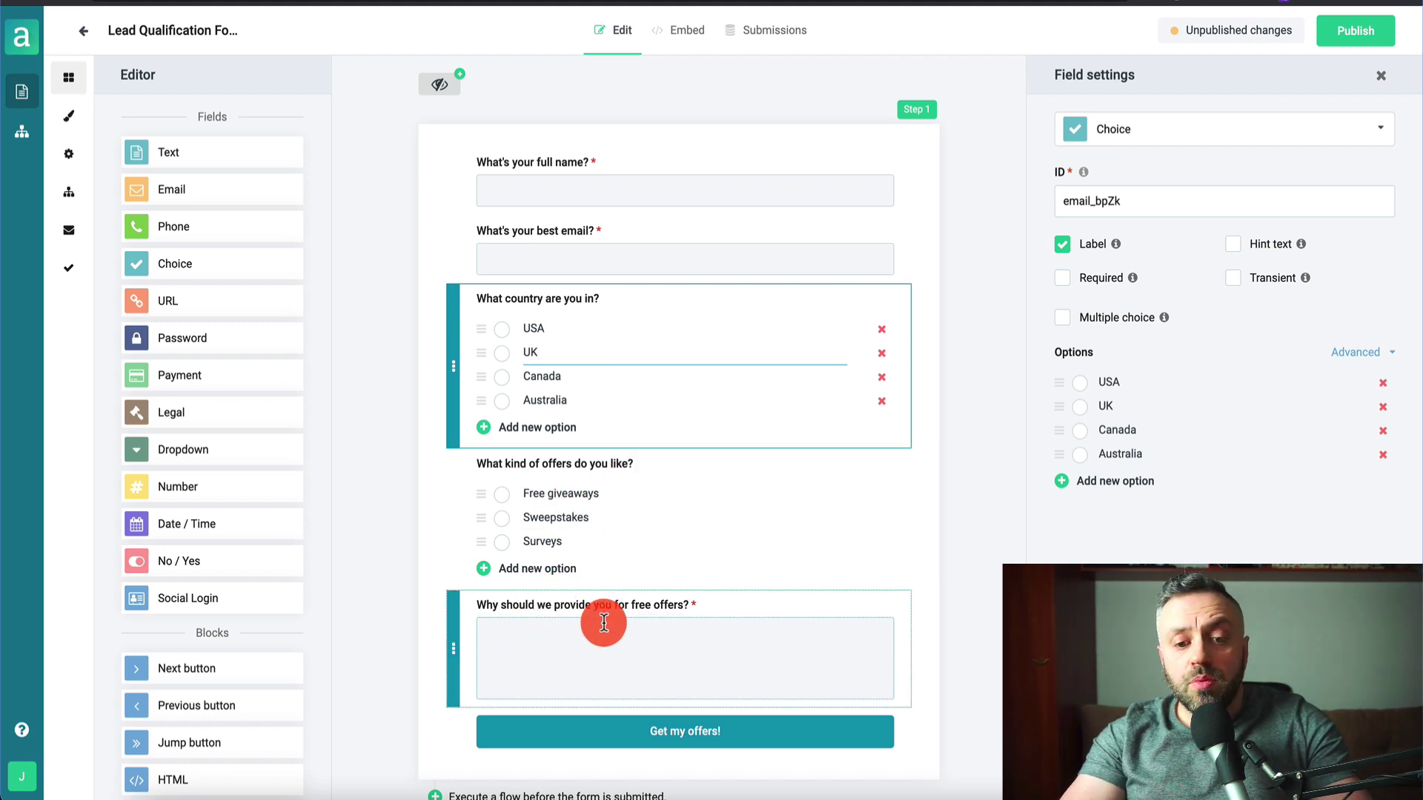
click(642, 608)
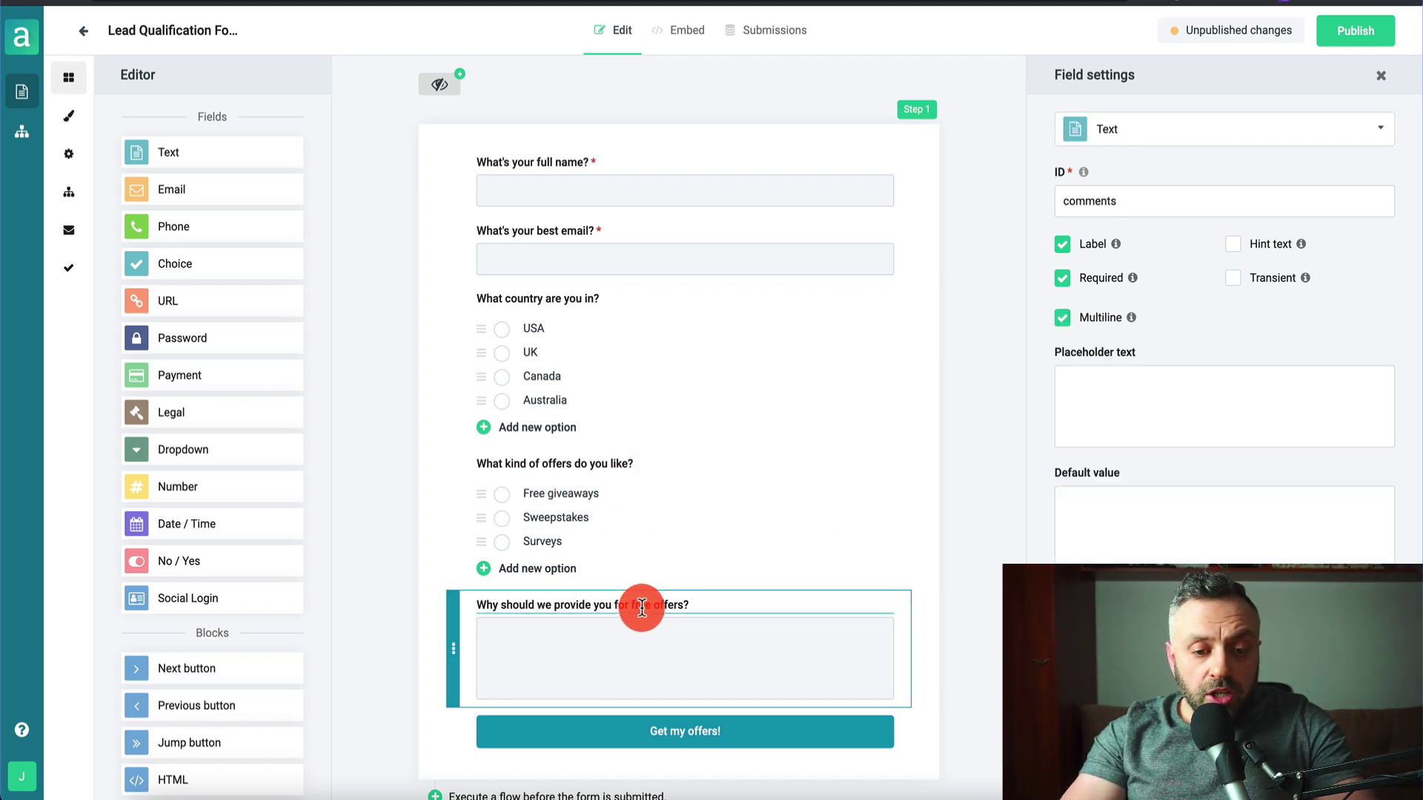
drag(631, 606, 651, 605)
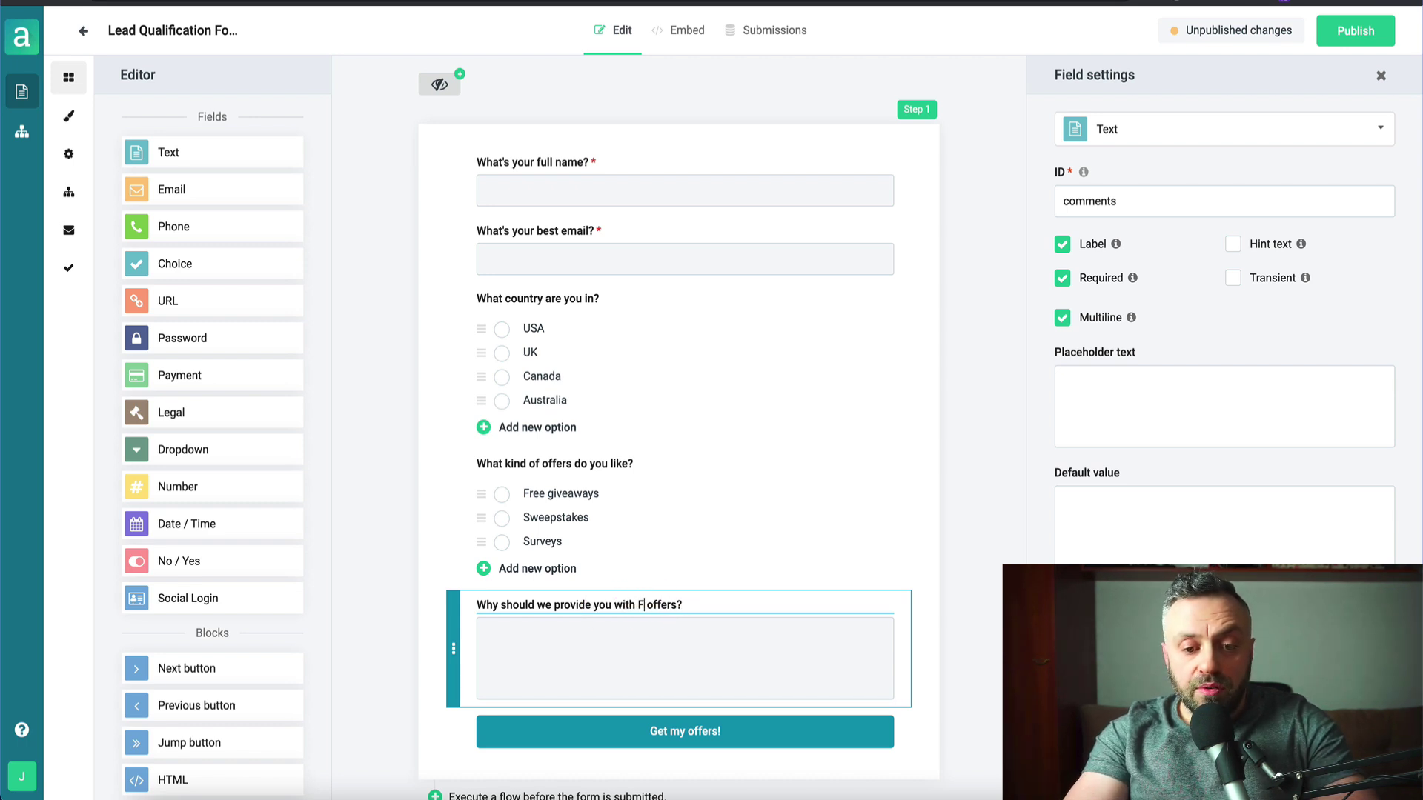
click(438, 561)
scroll(439, 561, down, 2)
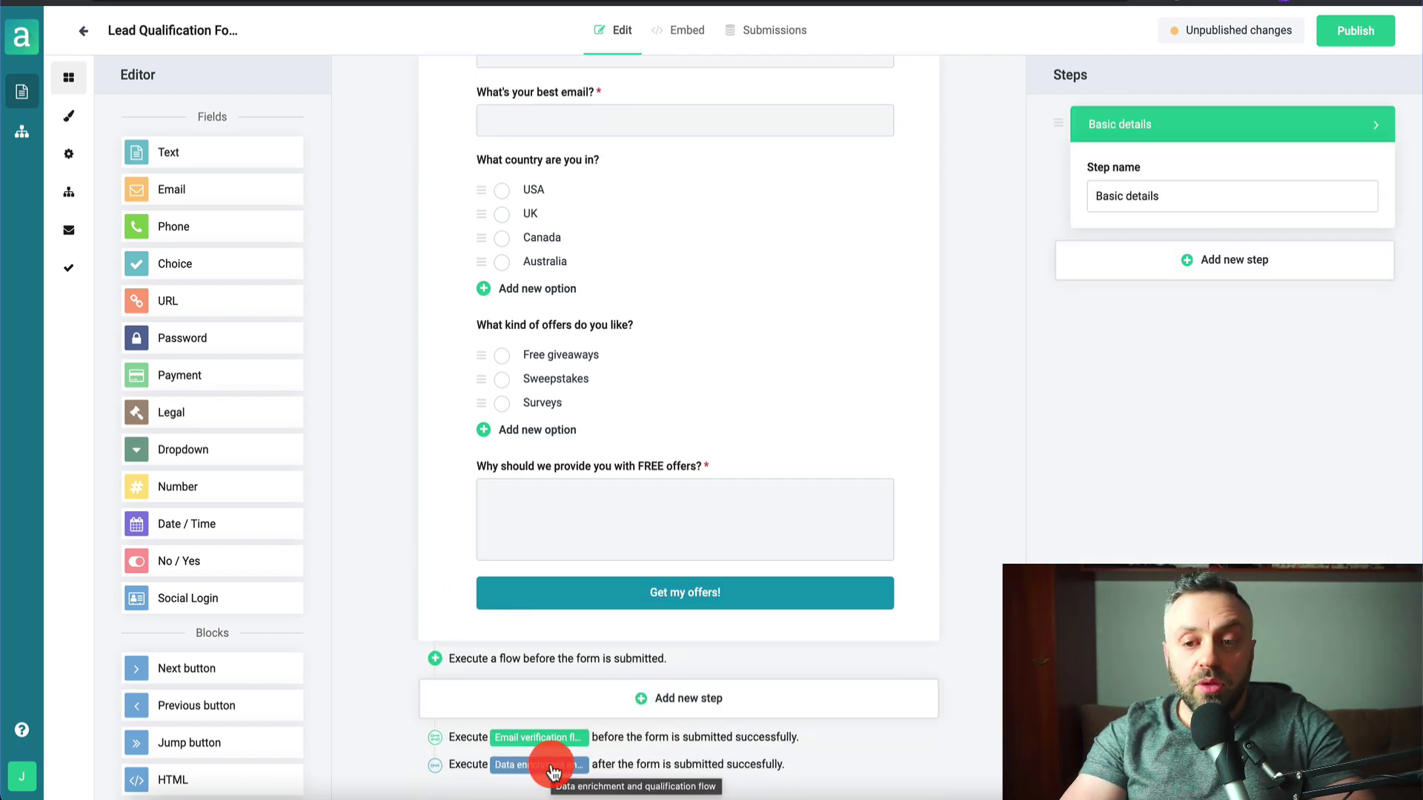
click(1369, 42)
scroll(873, 245, up, 2)
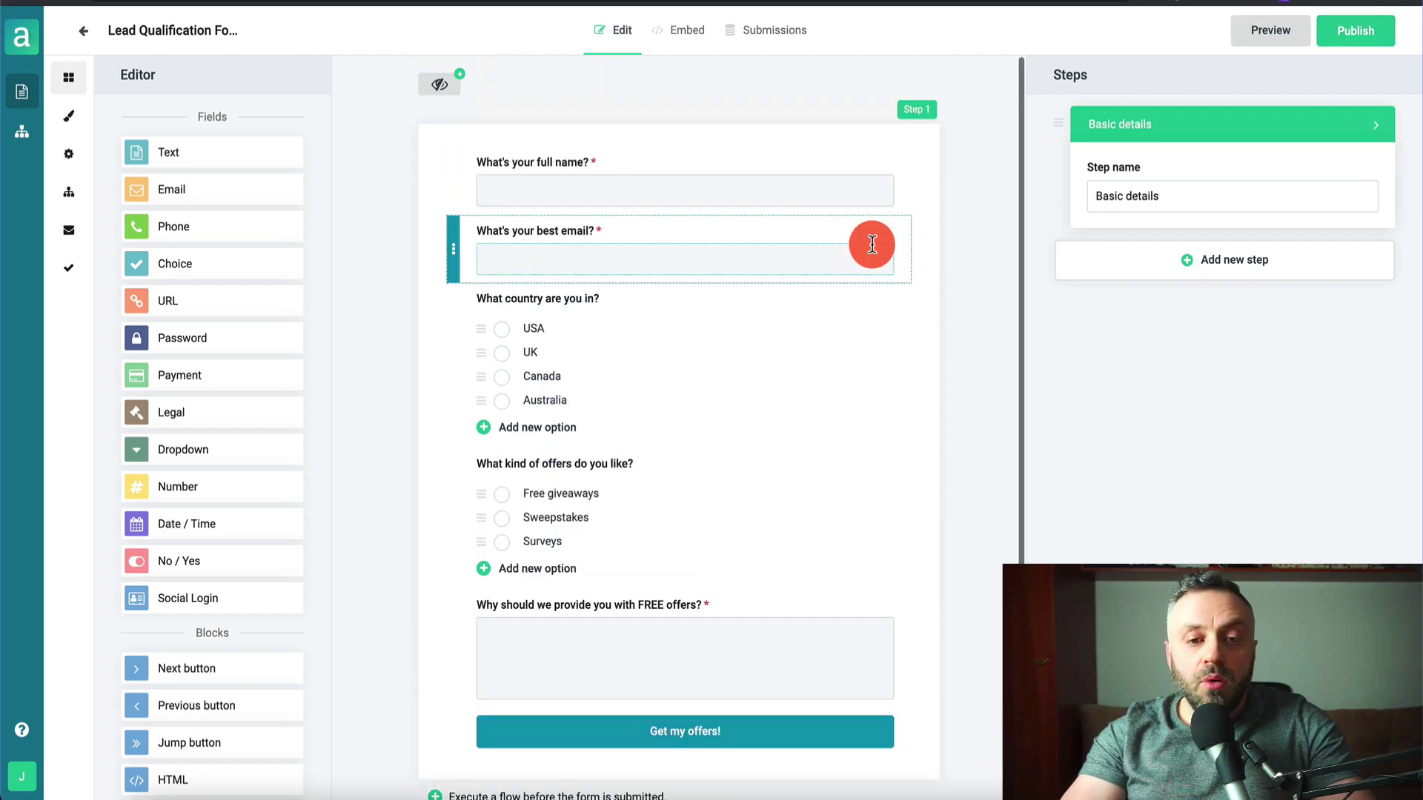
click(689, 32)
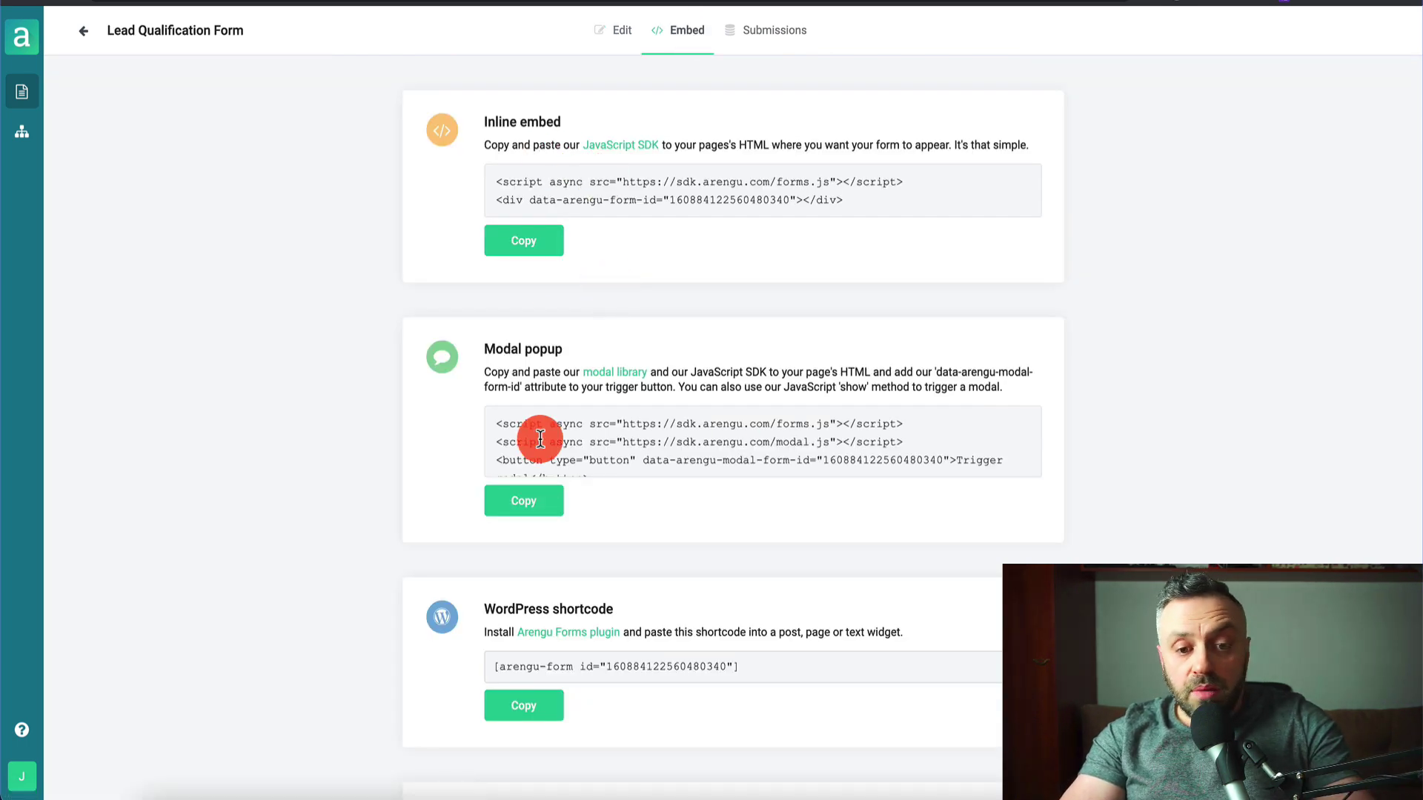
scroll(630, 429, down, 1)
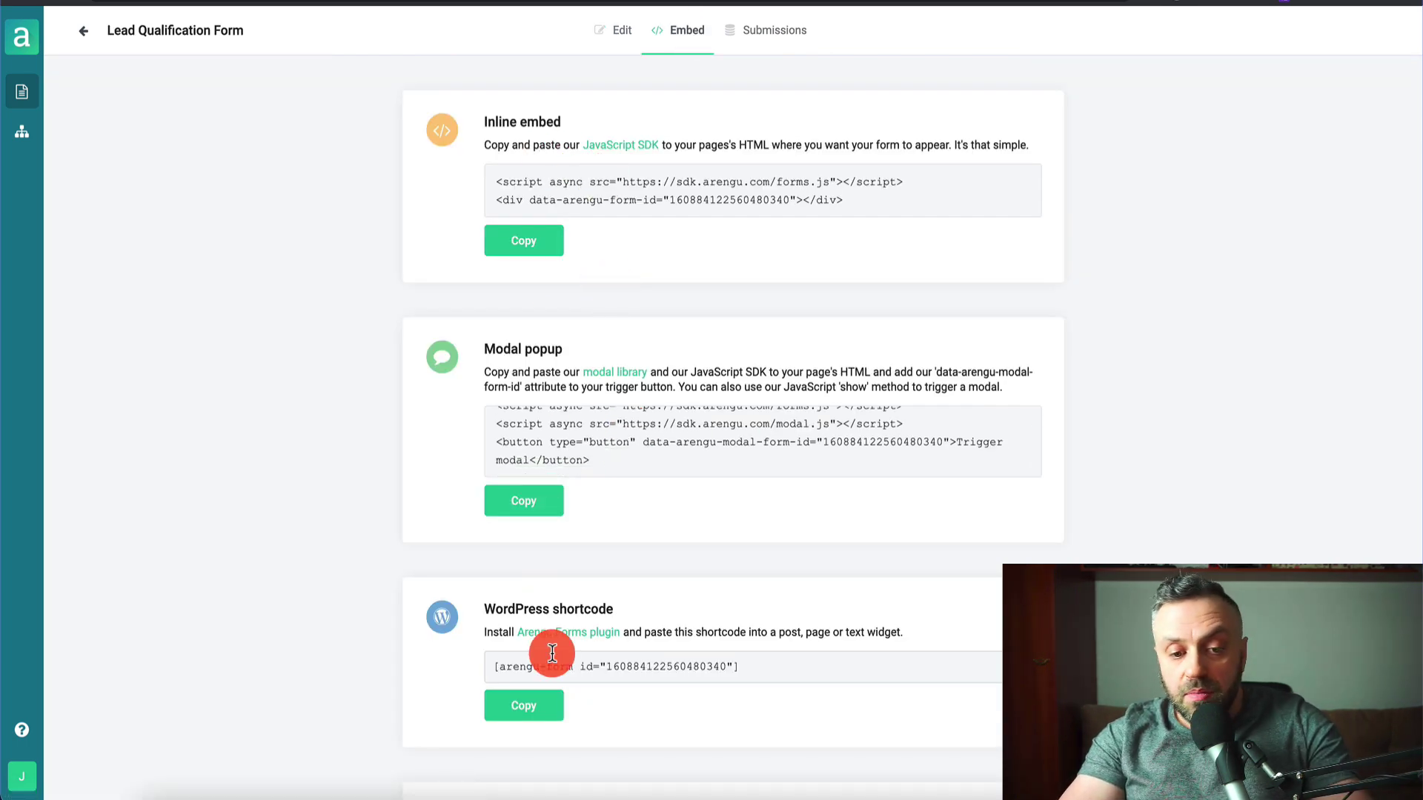
scroll(446, 669, down, 4)
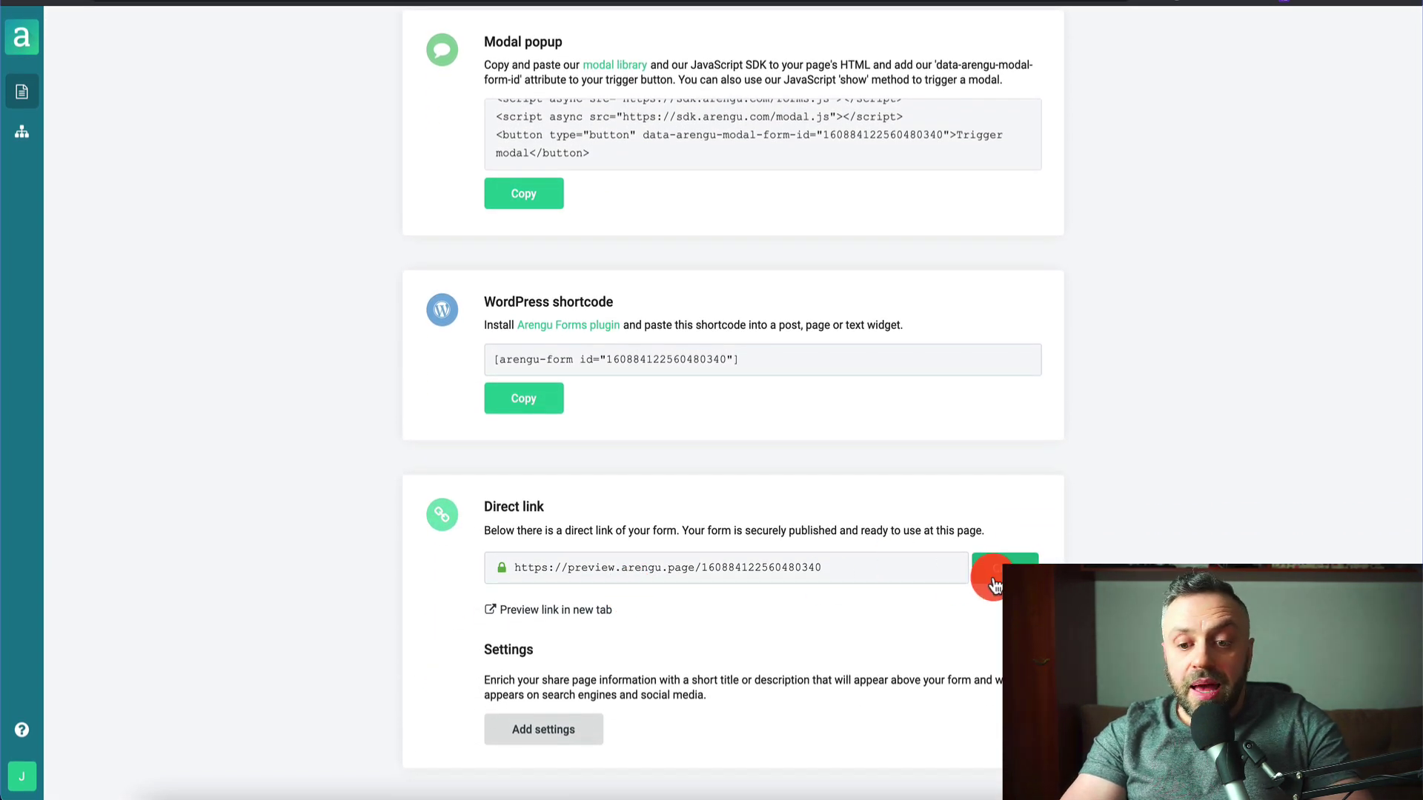
click(581, 609)
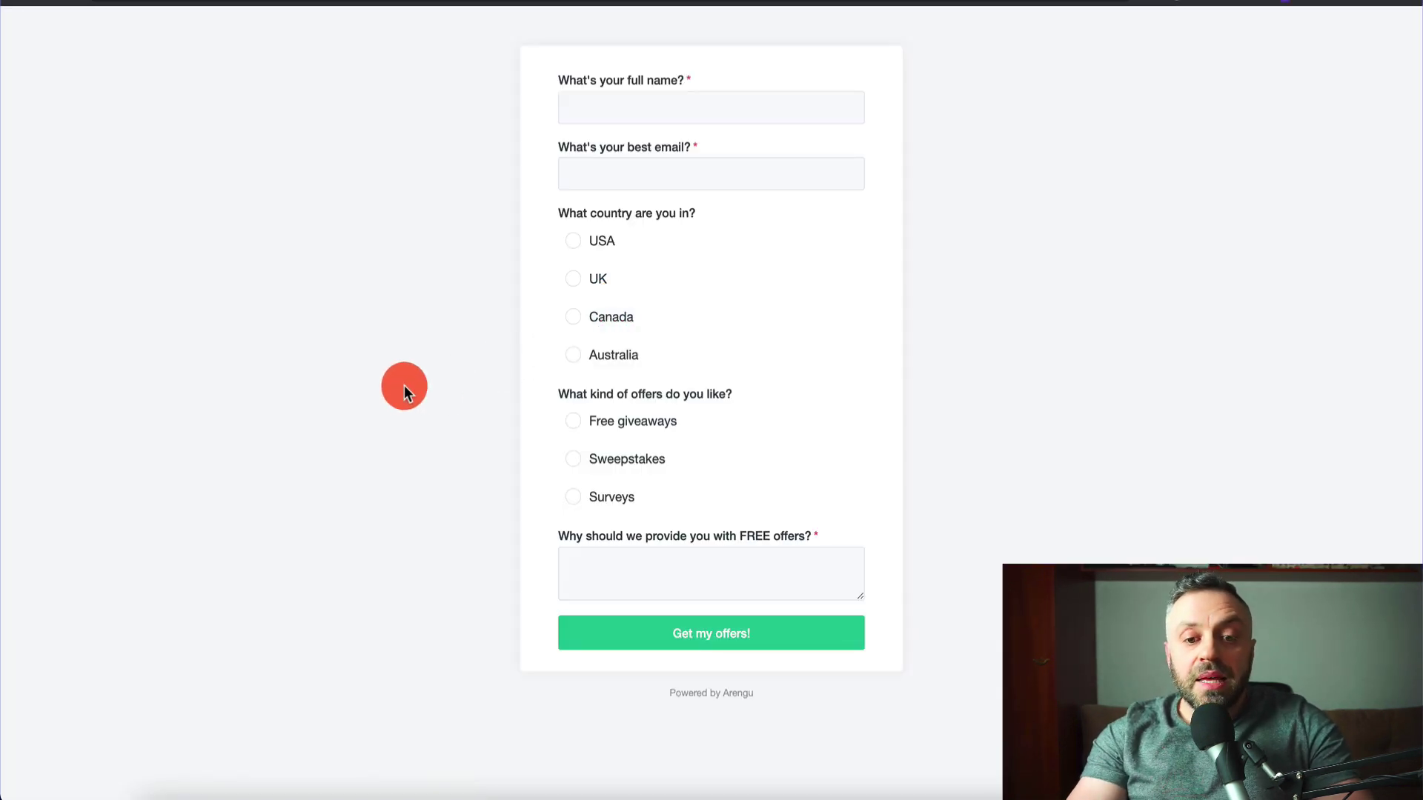
key(ctrl+w)
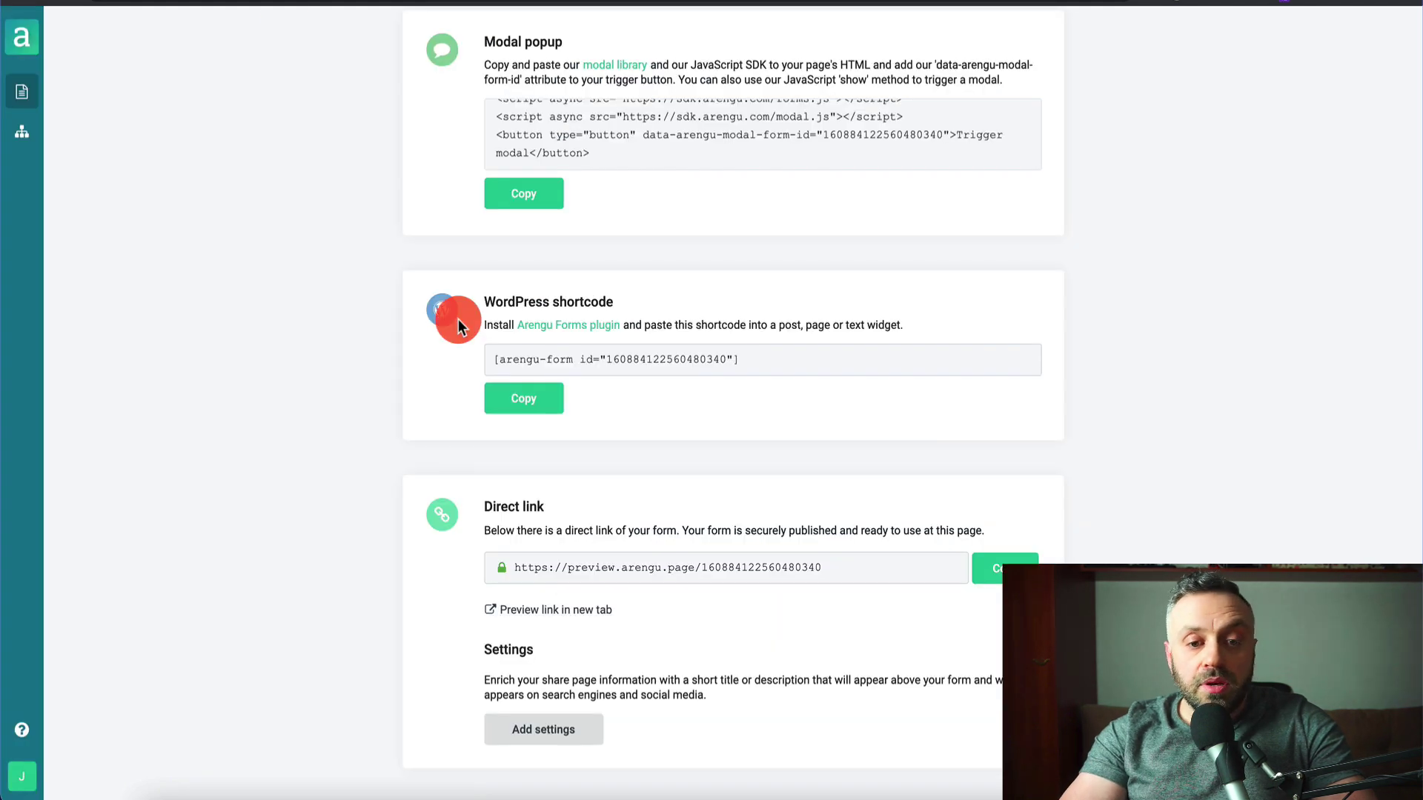
scroll(456, 317, up, 5)
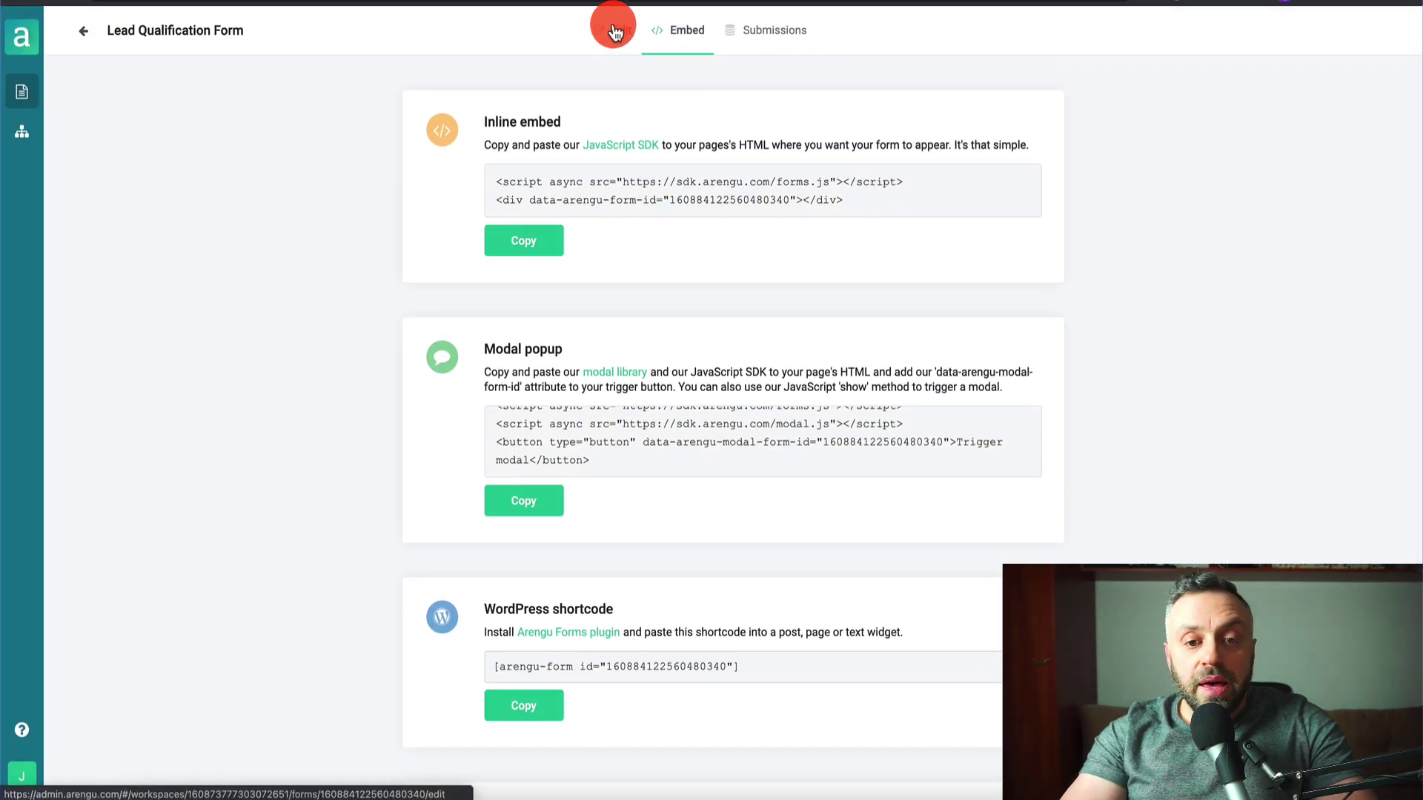
click(613, 31)
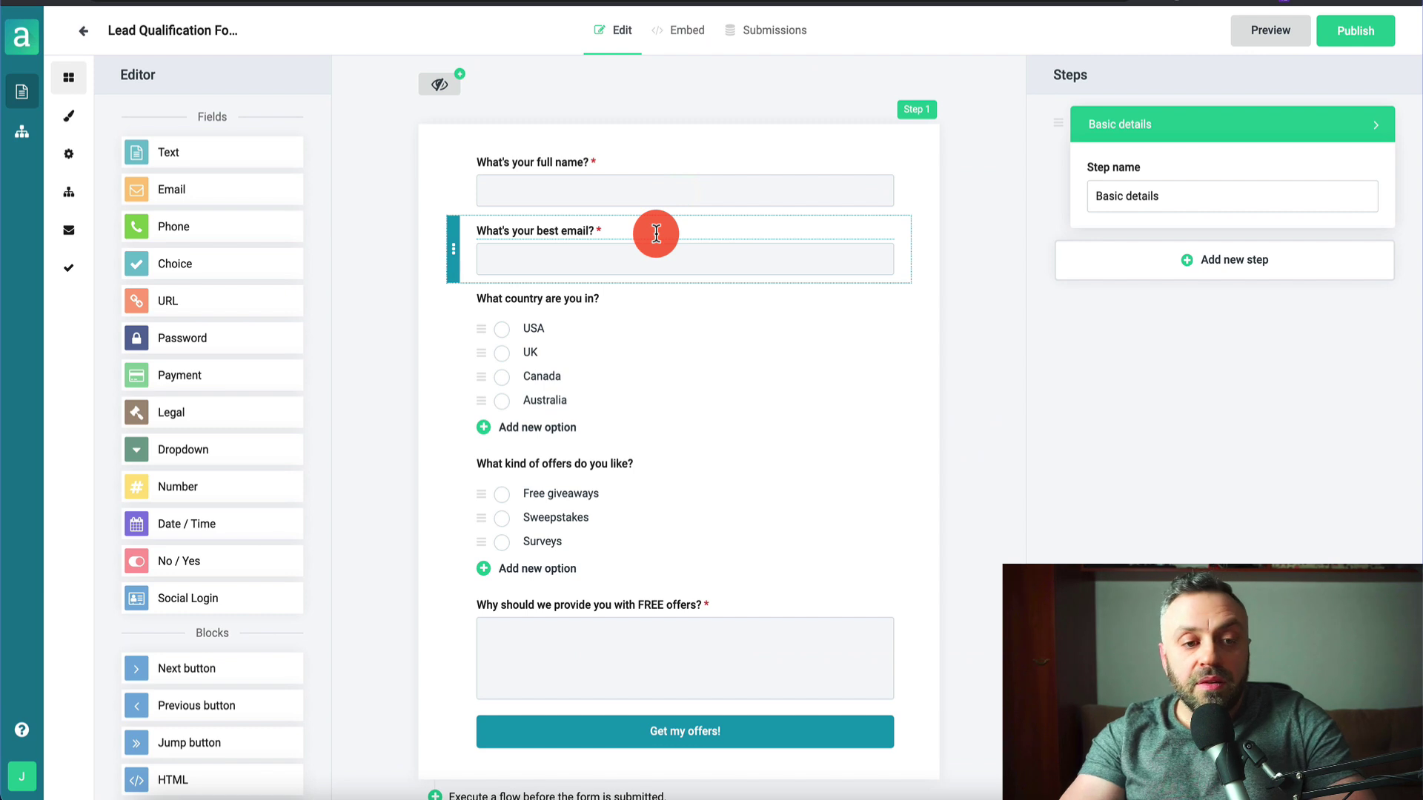
- Place an HTML block at the top of the form with <h2>Get Amazing Offers!</h2>, then publish
scroll(148, 482, down, 1)
drag(198, 759, 588, 177)
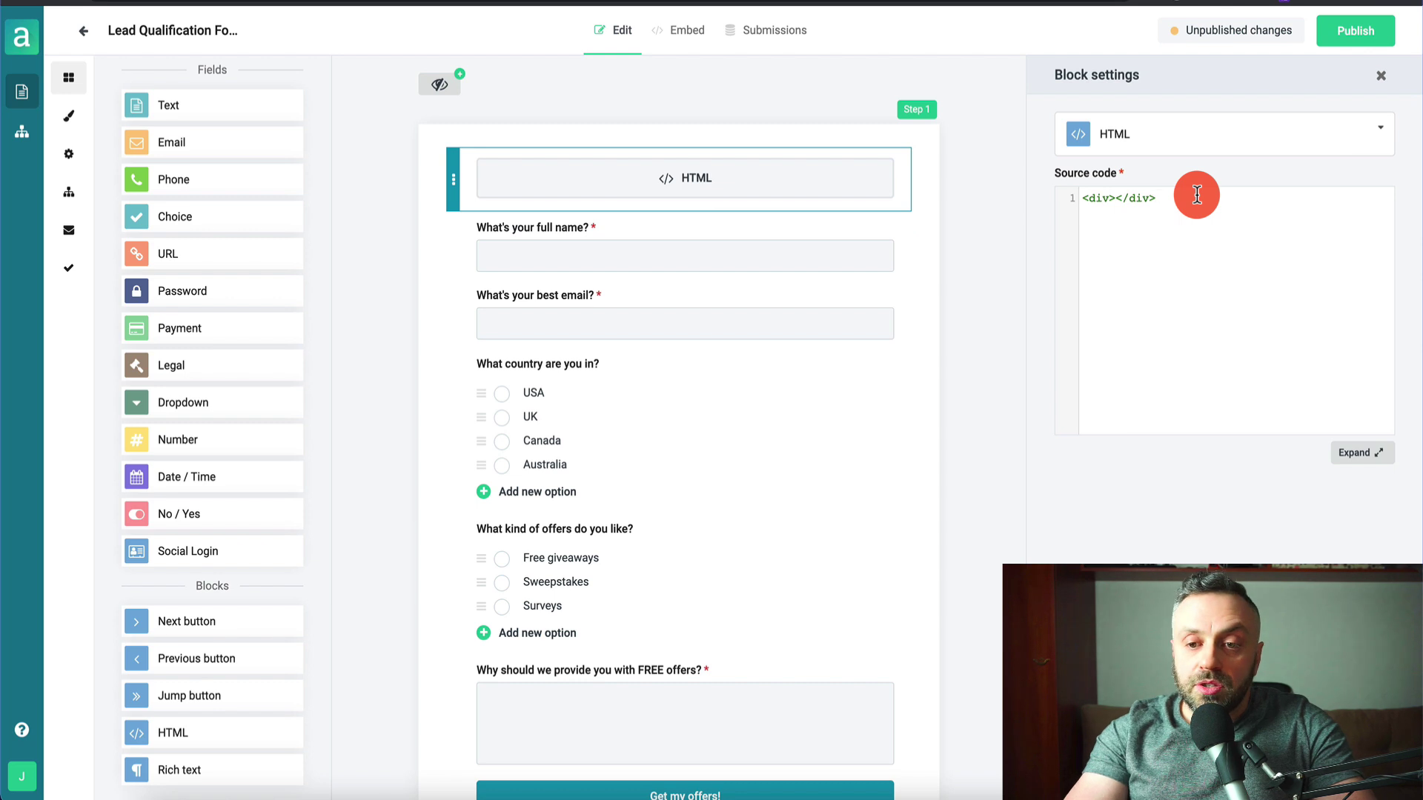
text(<h2>Get Amazing Offers!</h2>)
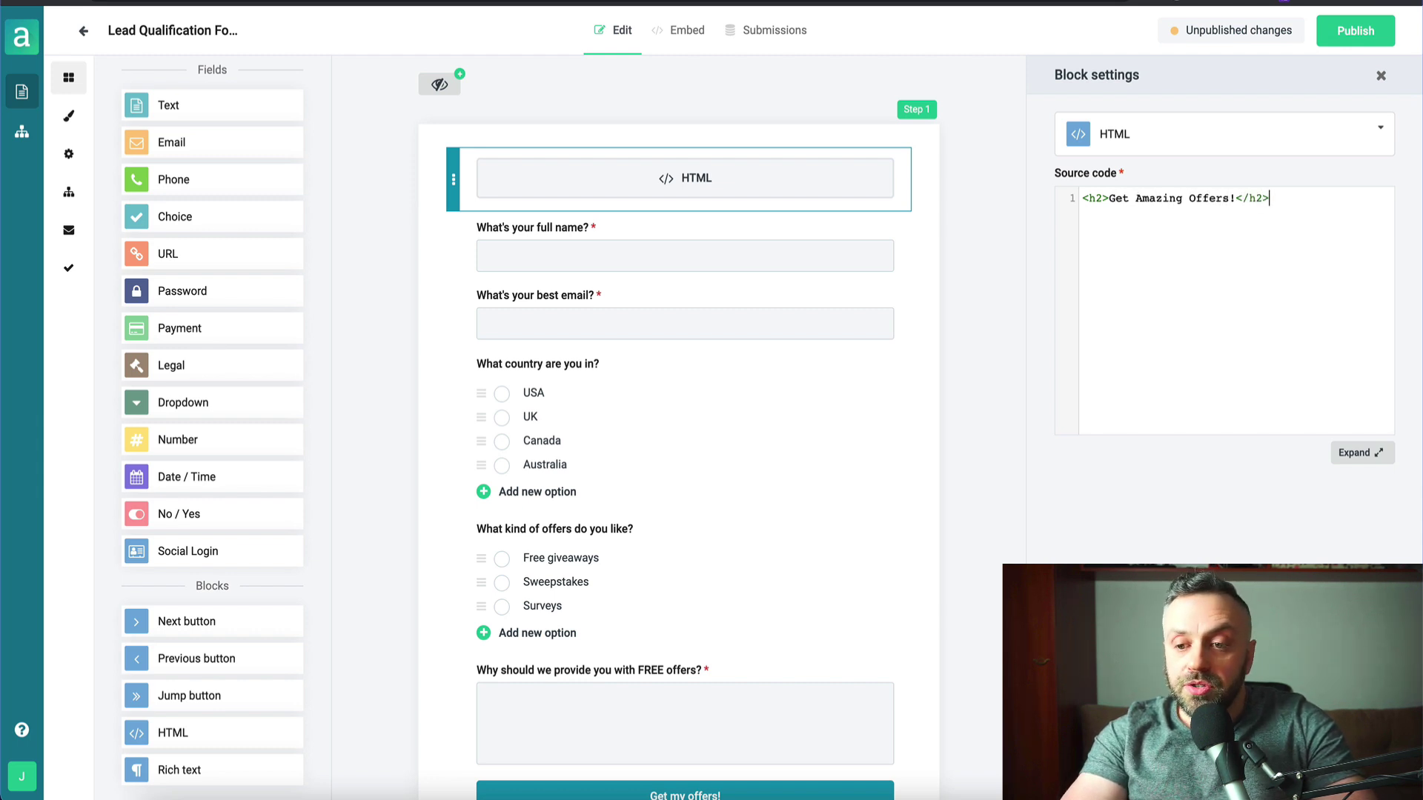
click(1356, 31)
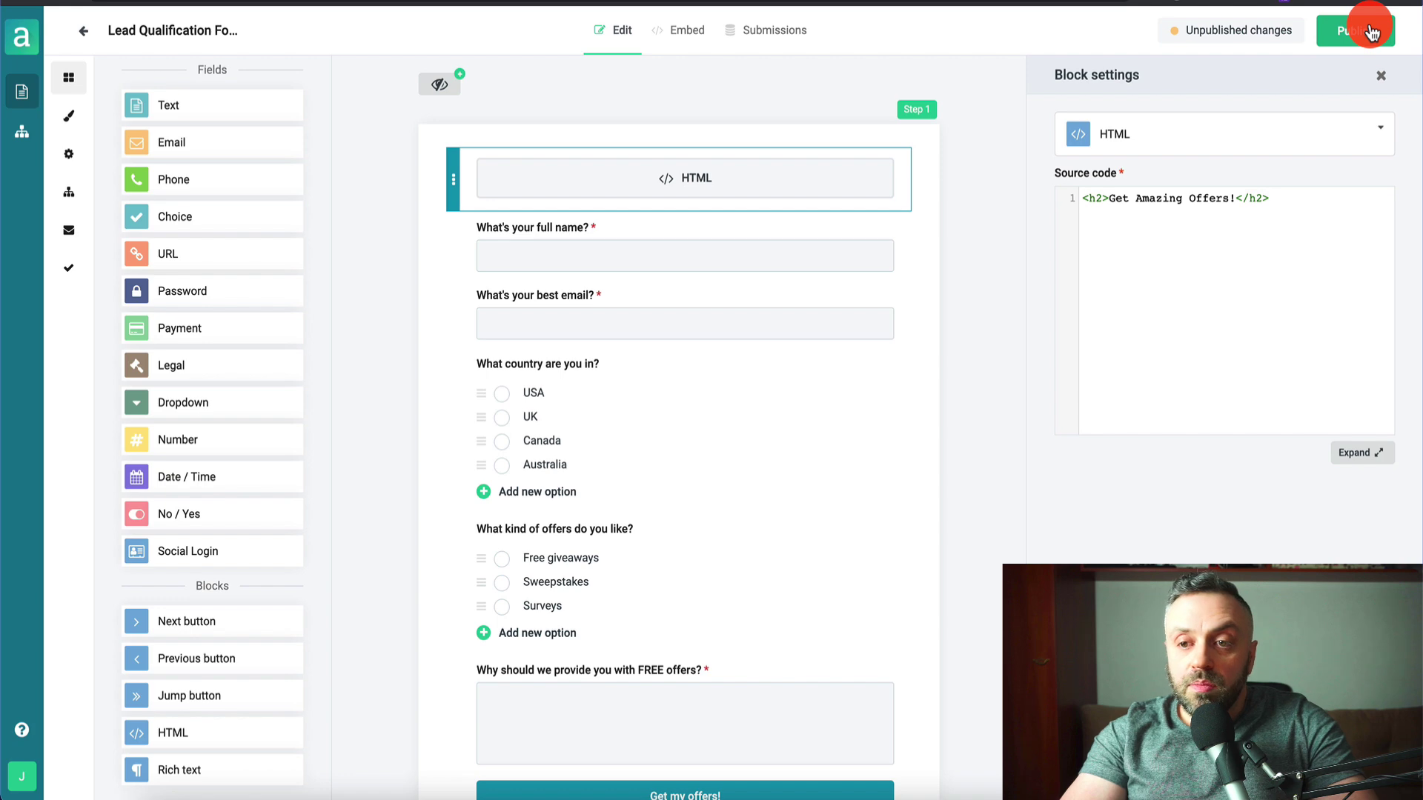
click(682, 29)
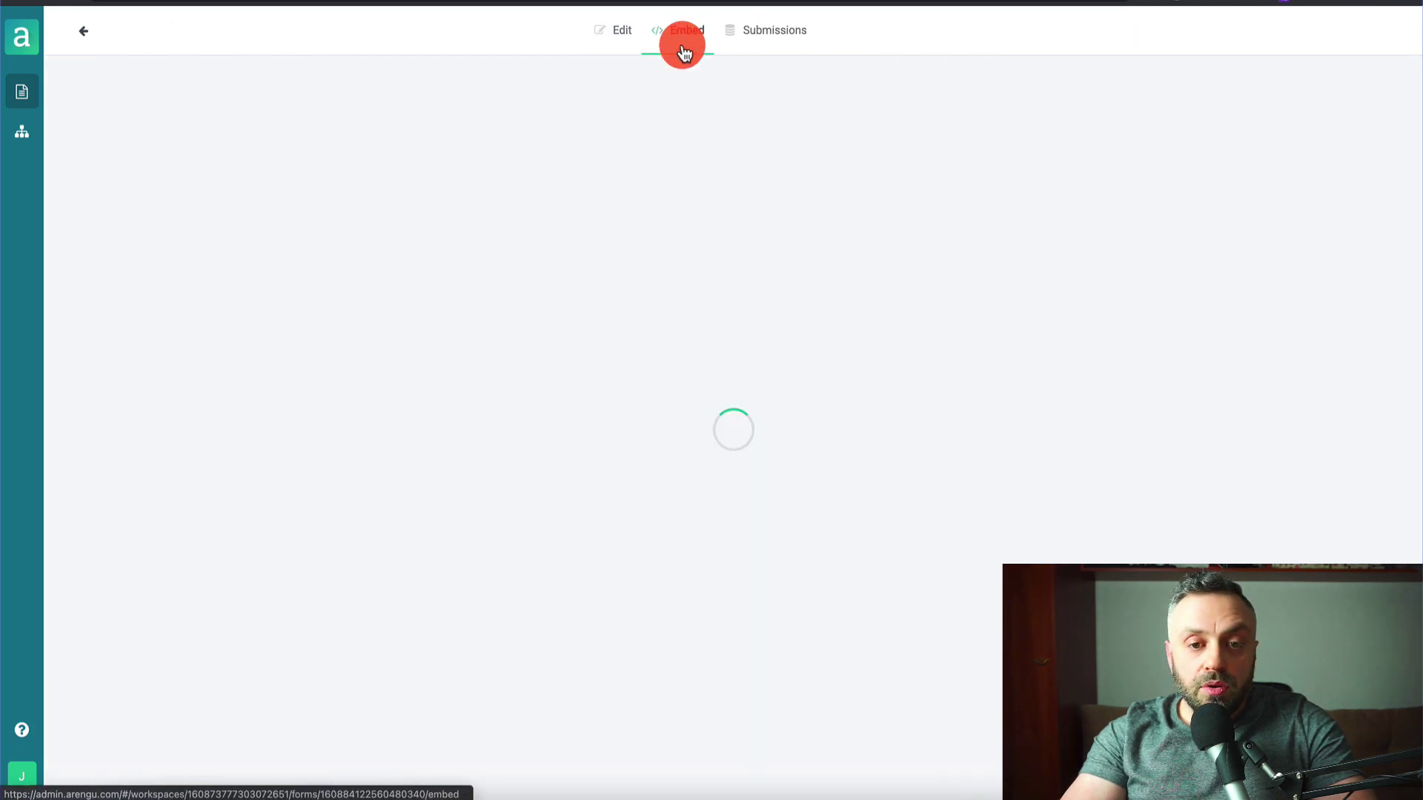
scroll(655, 315, down, 5)
scroll(655, 314, down, 3)
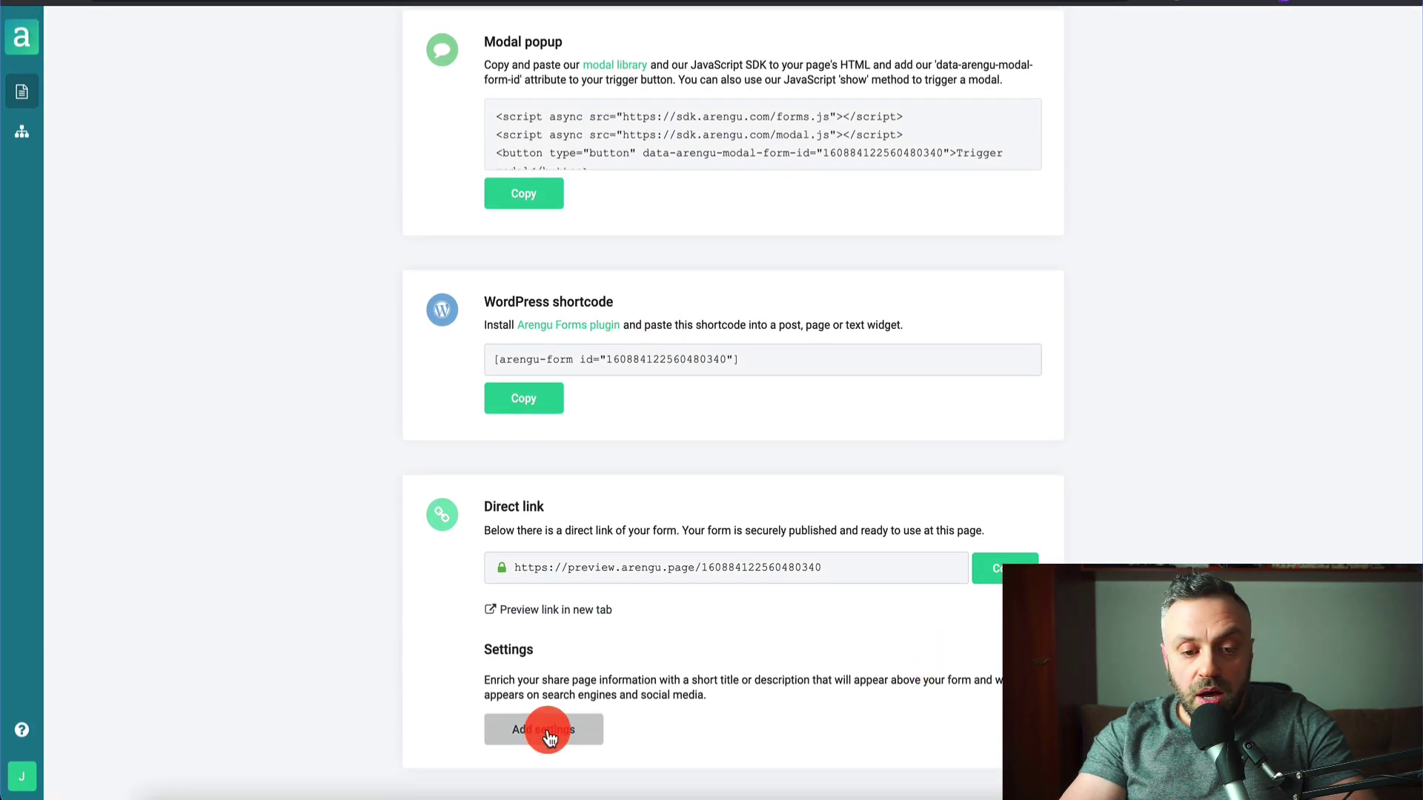
click(534, 612)
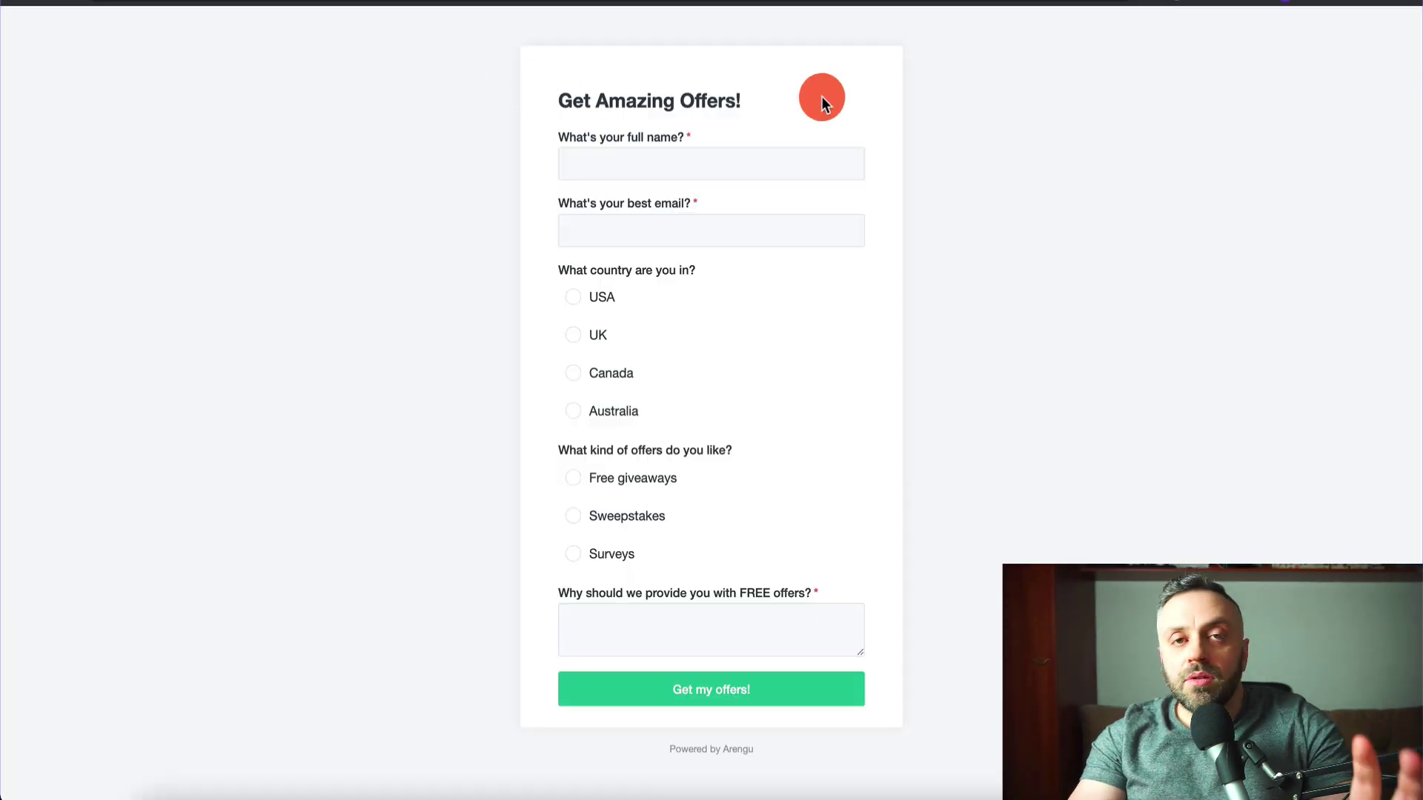
key(ctrl+w)
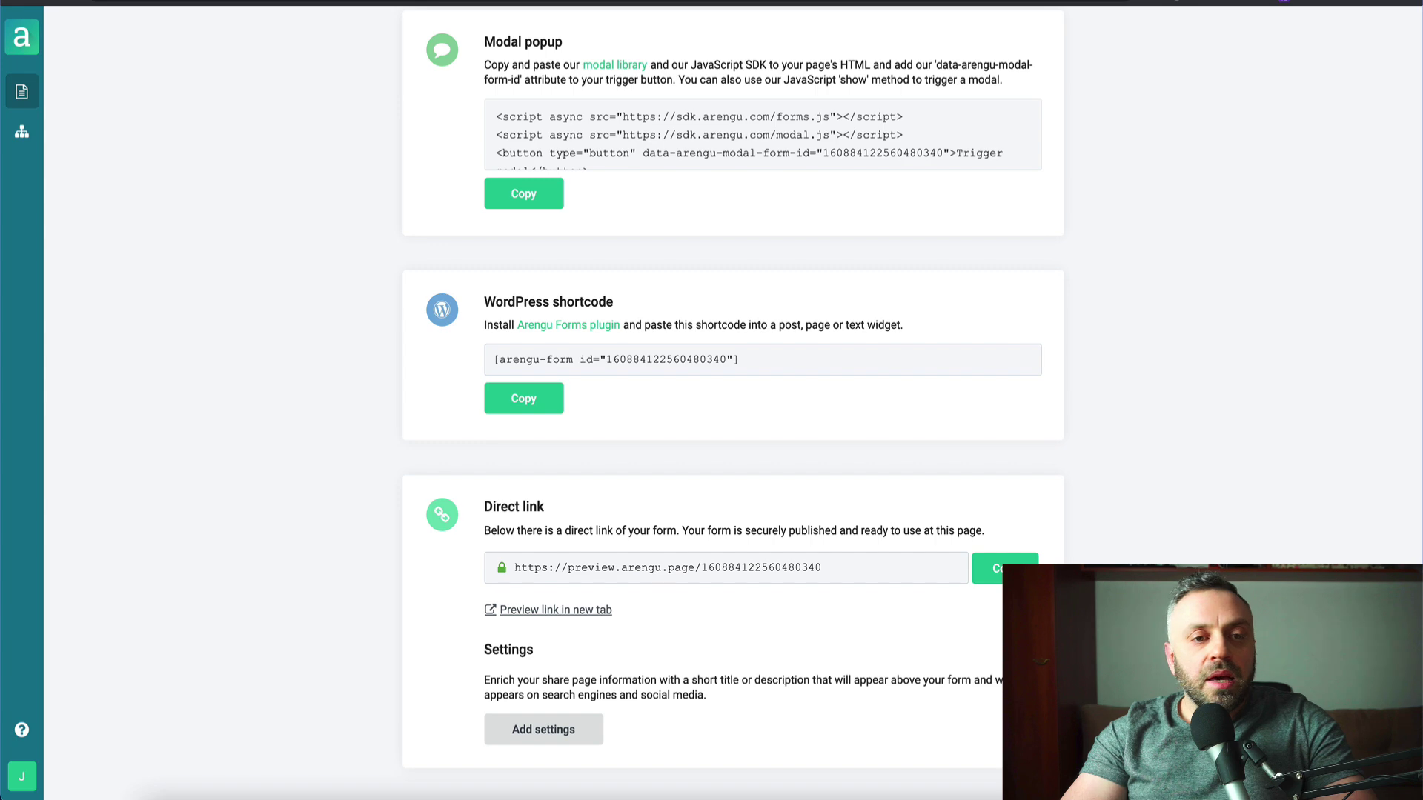
scroll(534, 278, up, 5)
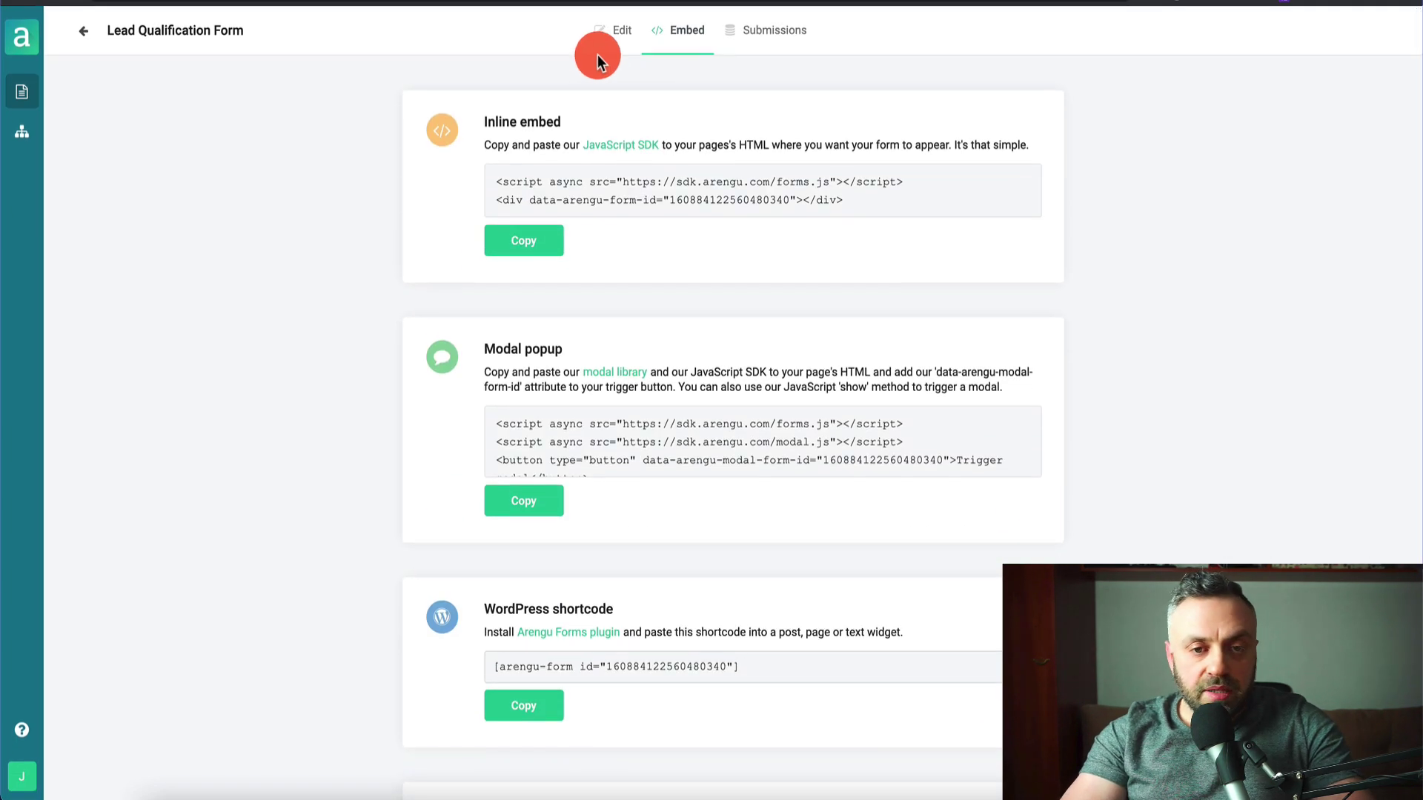
click(621, 37)
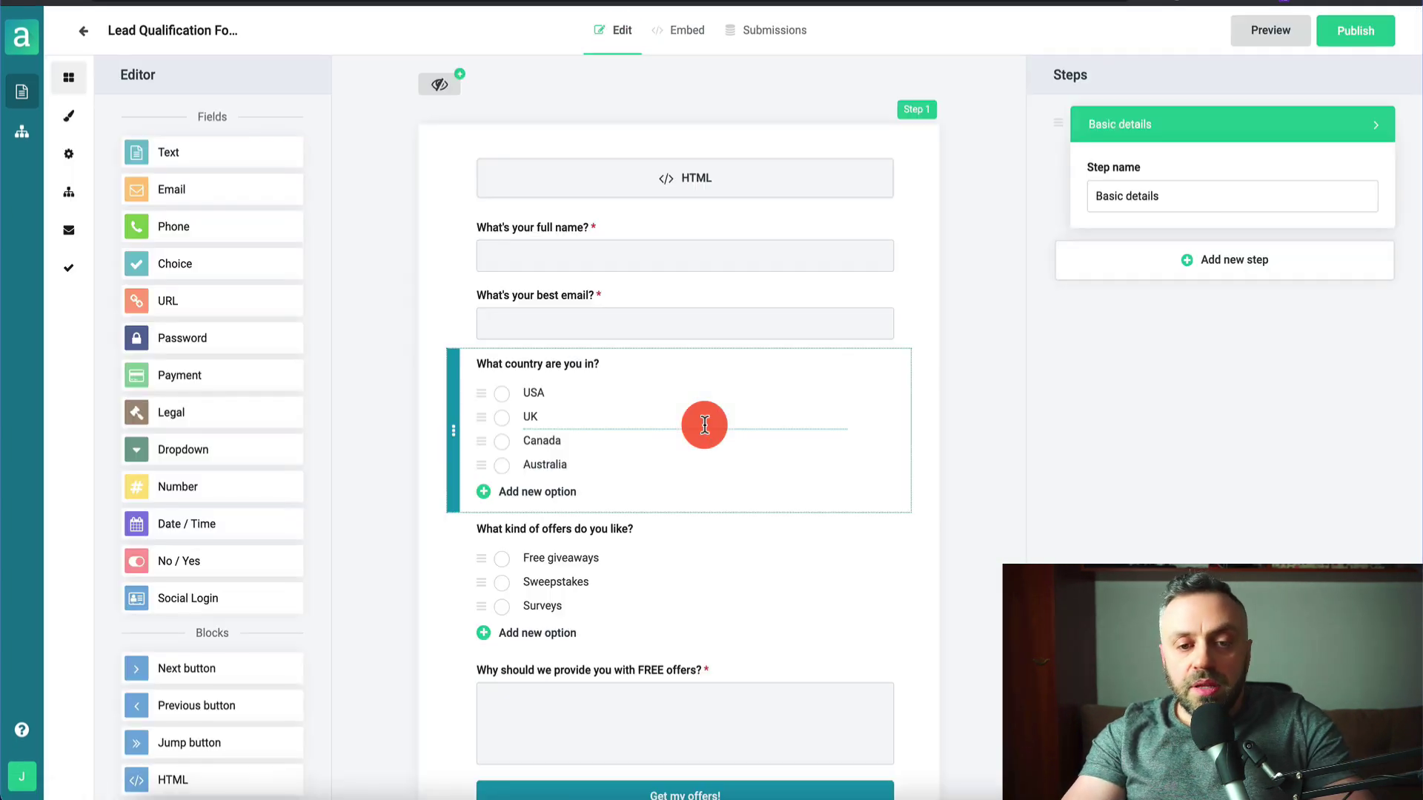
- Remove the email verification flow that ran before submission
scroll(704, 425, down, 3)
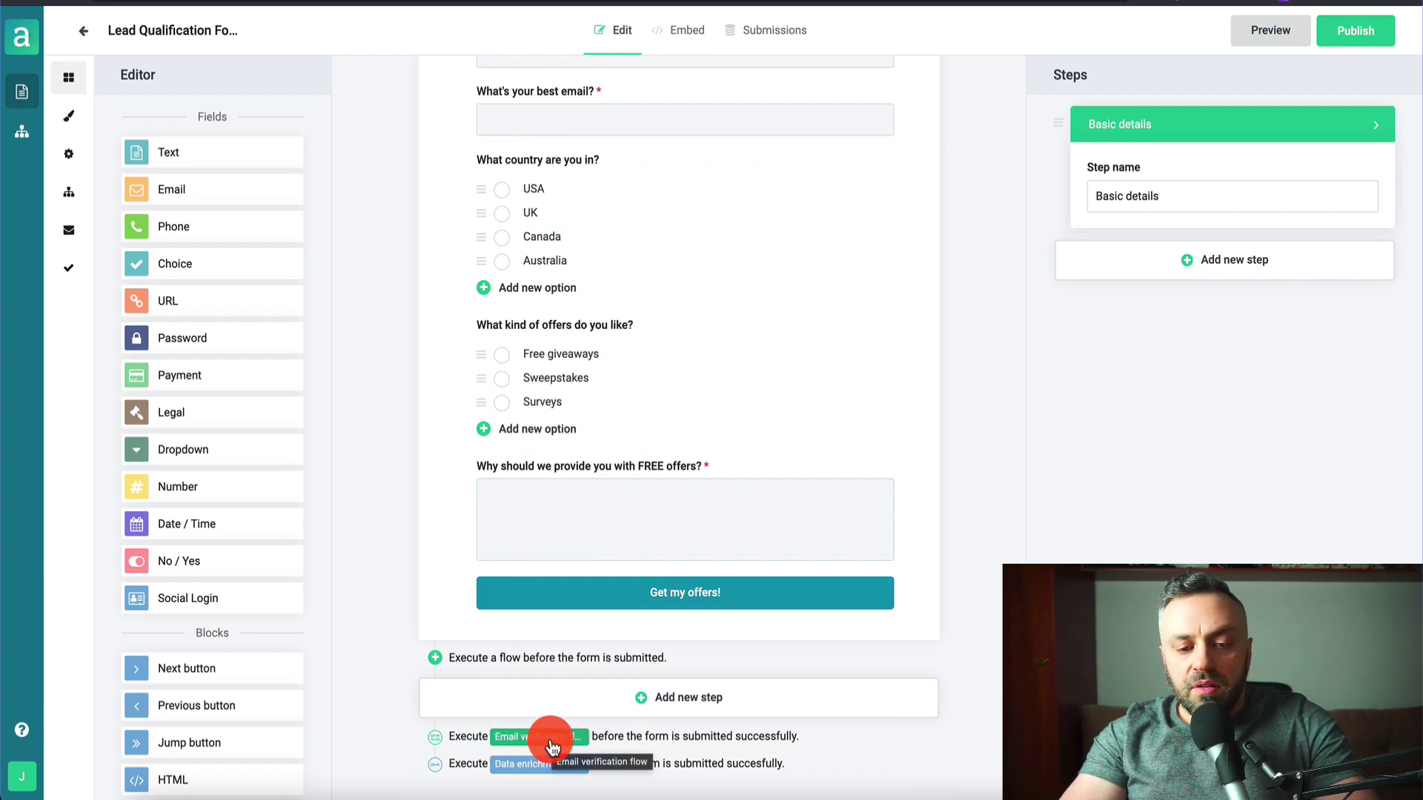
click(552, 741)
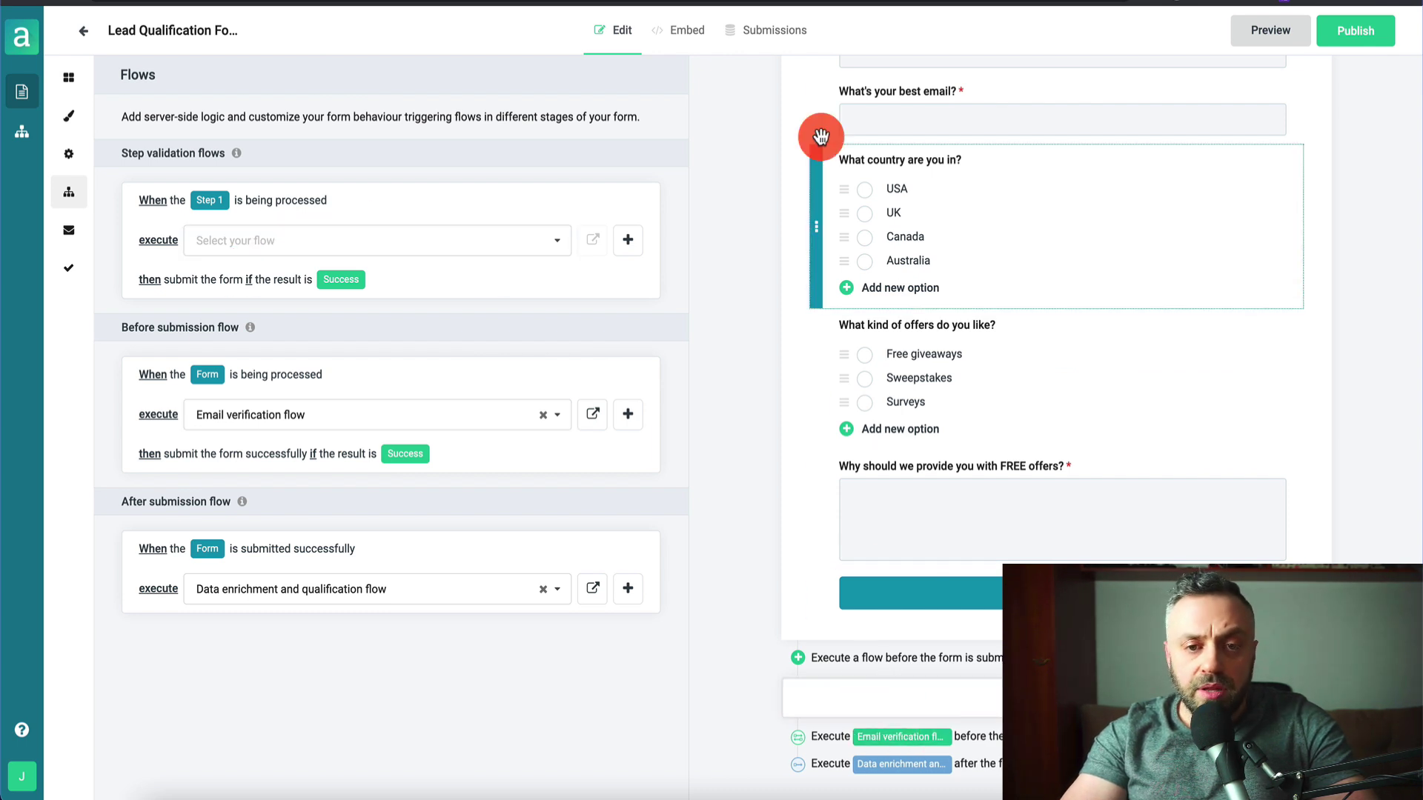
click(687, 32)
click(617, 33)
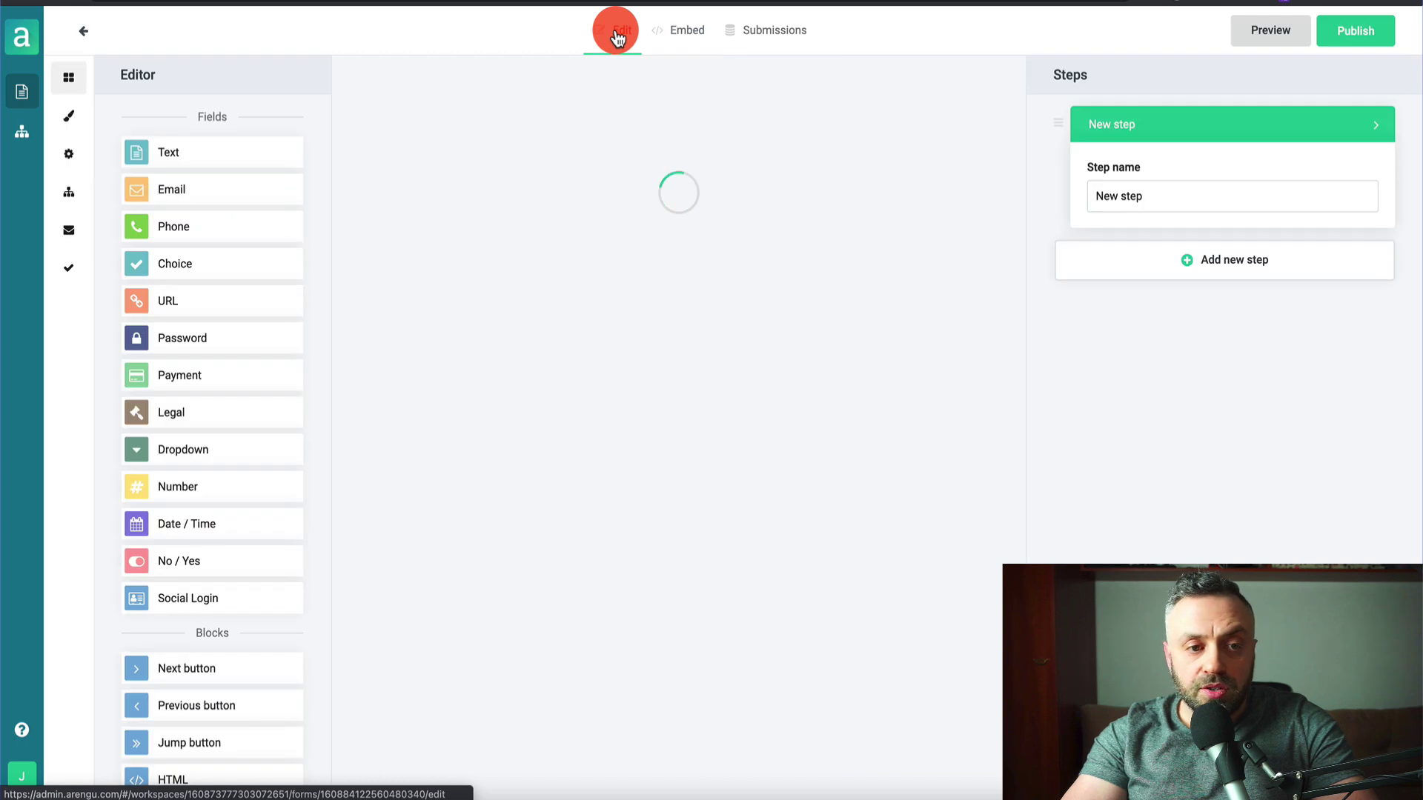
scroll(571, 444, down, 3)
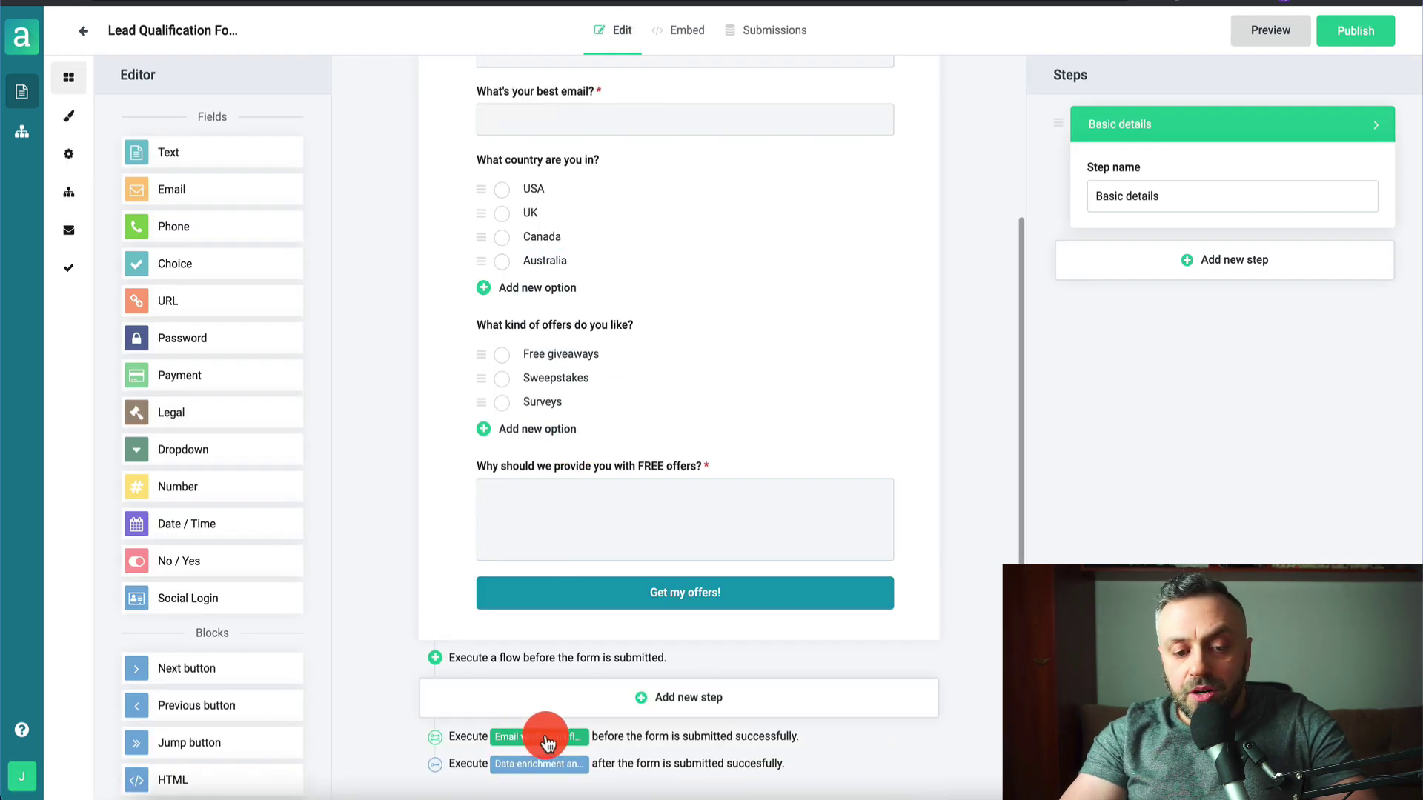
click(549, 738)
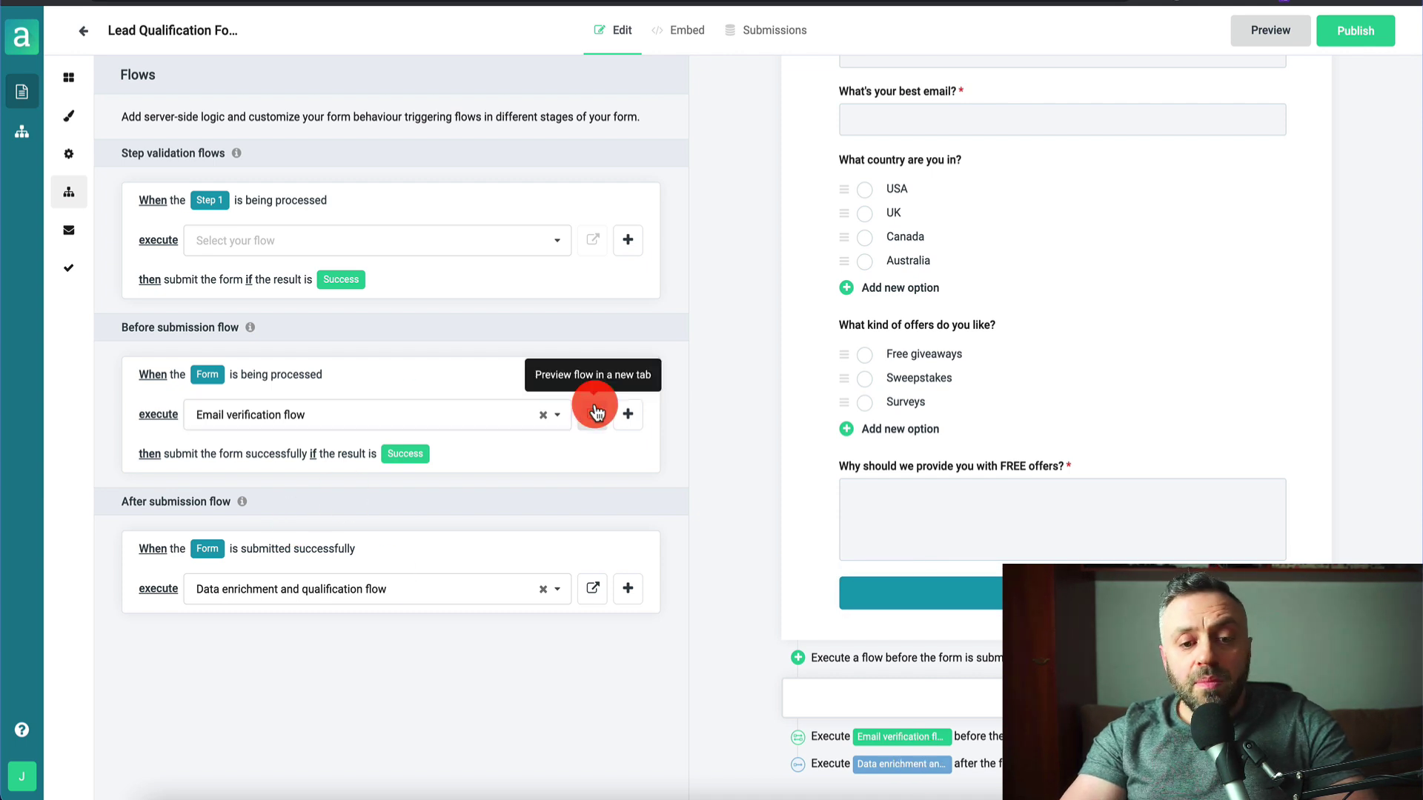
click(545, 420)
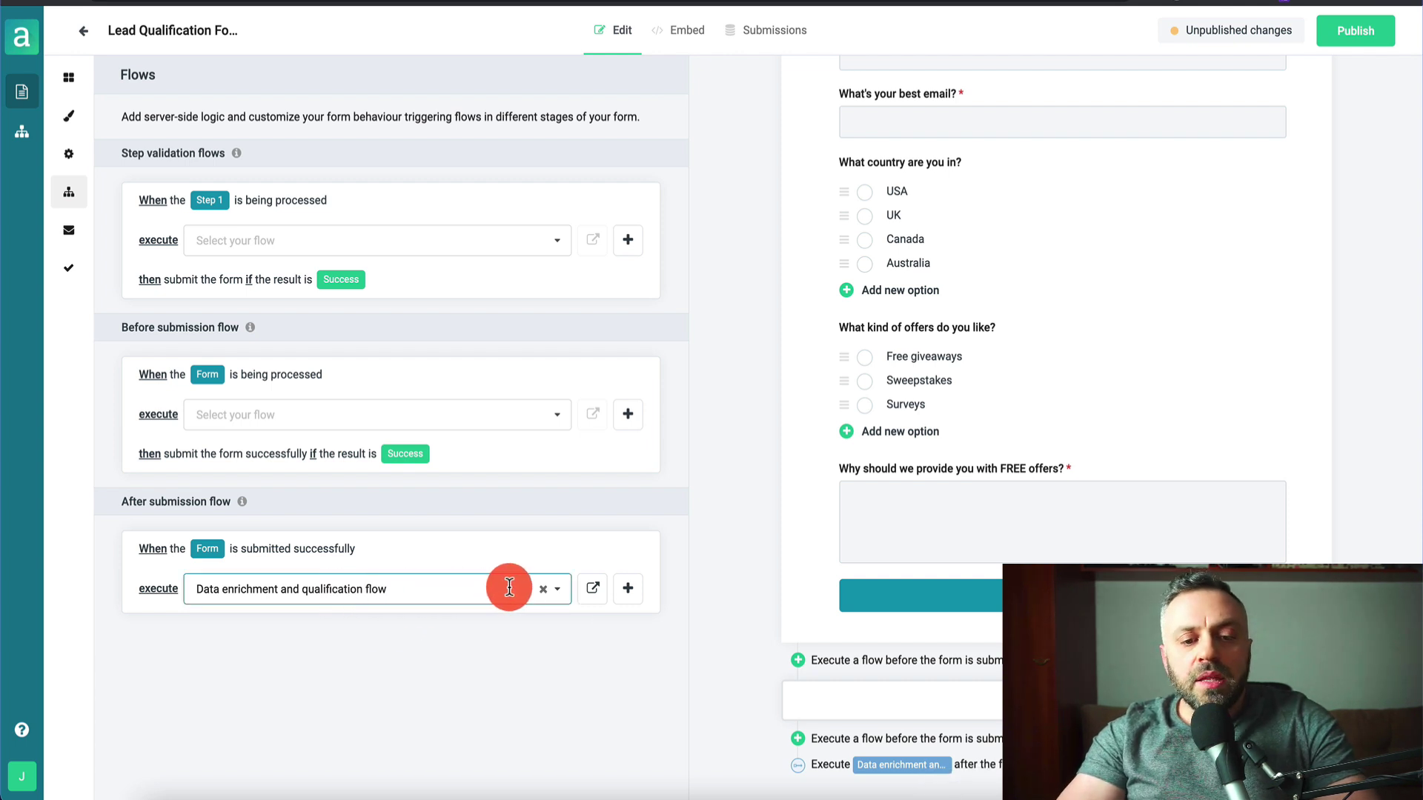
- Create a new flow named Flow1 to run after submission
click(624, 600)
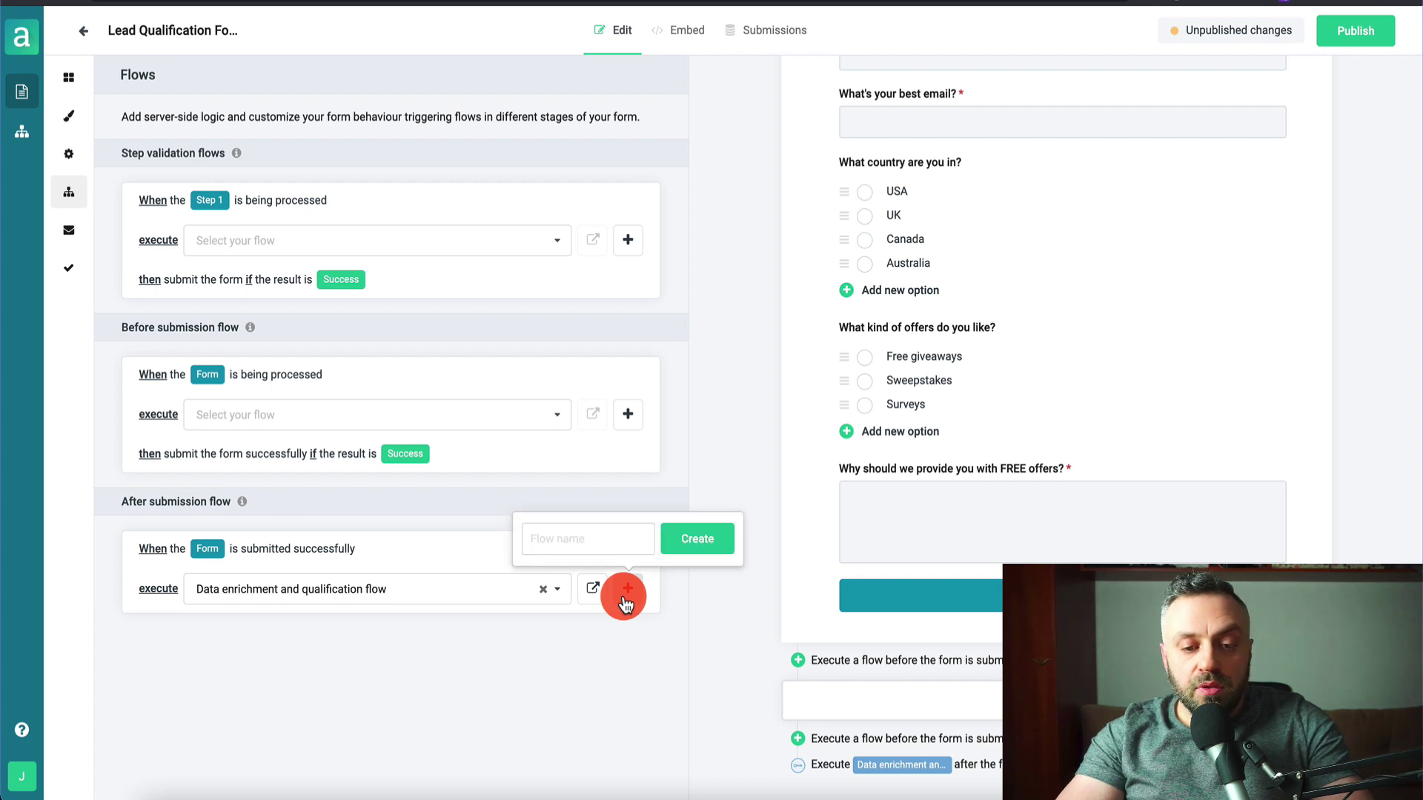
click(596, 543)
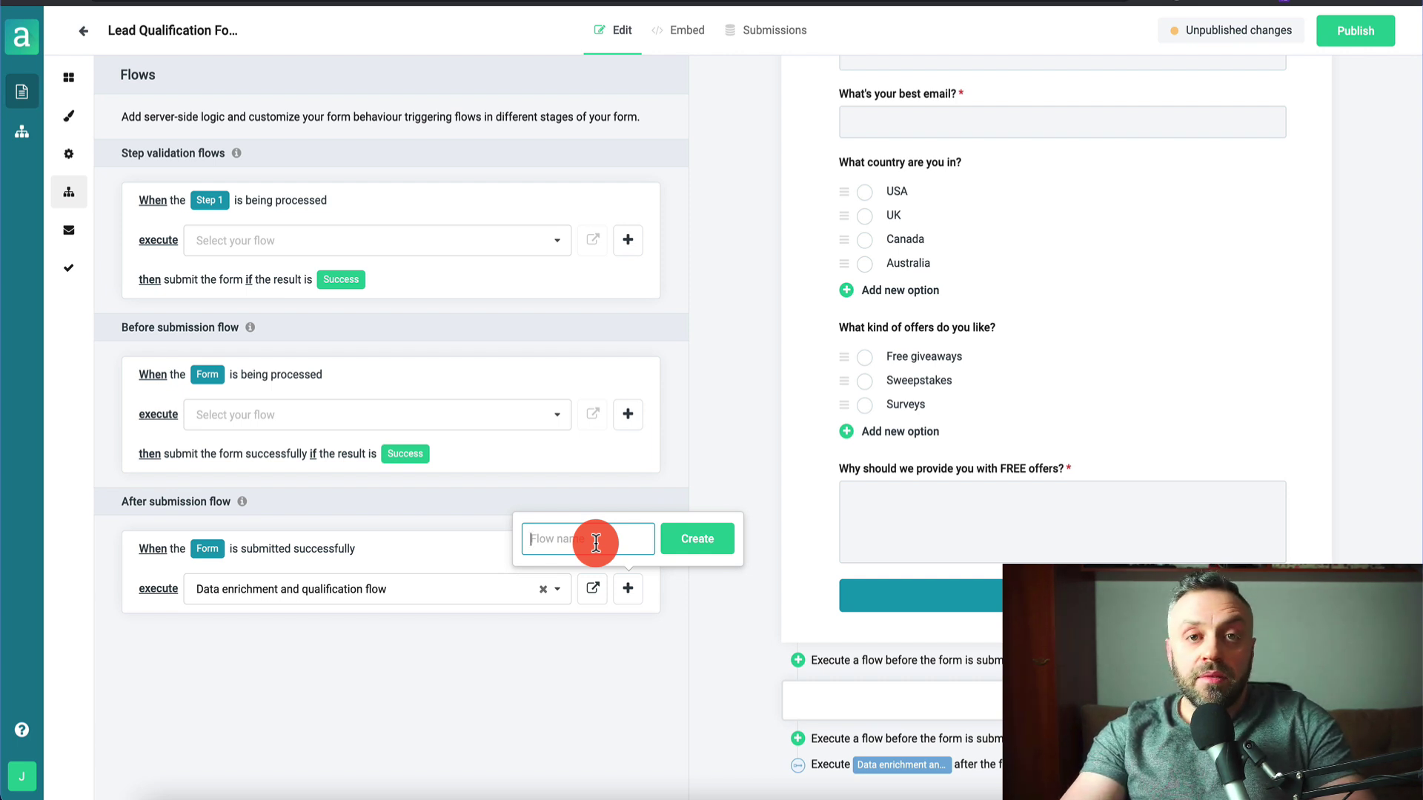
text(Flow1)
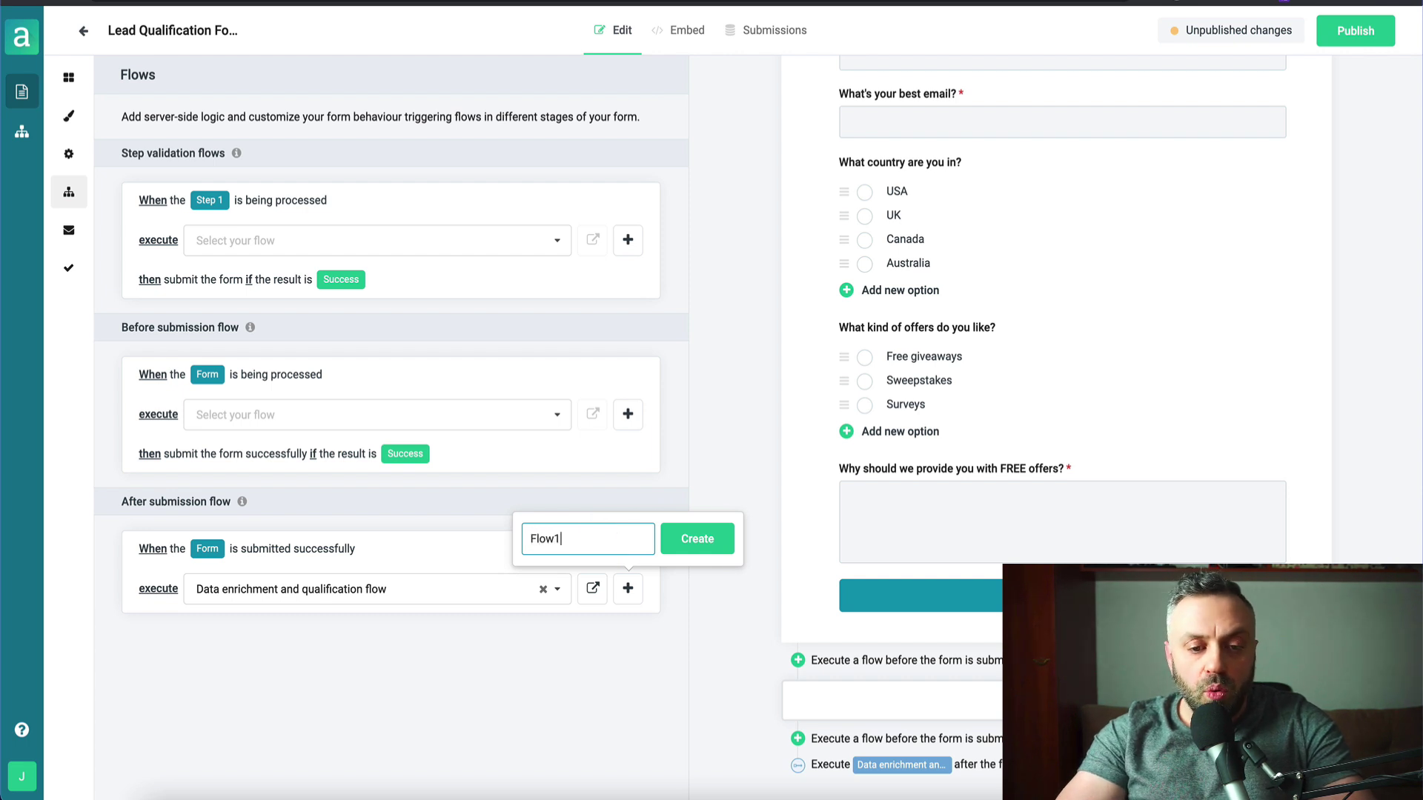
click(692, 534)
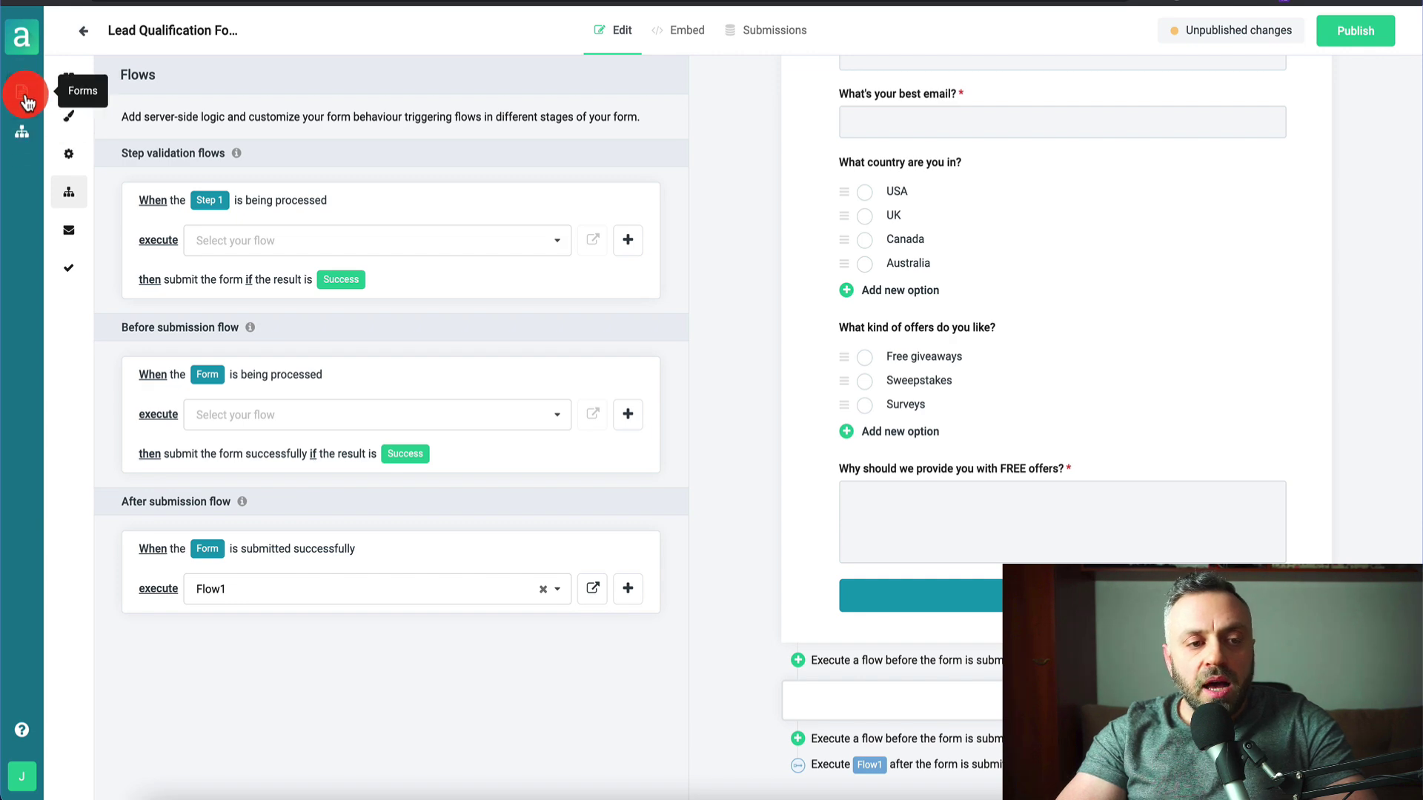
- Publish the updated flow settings and show the list of all flows
click(24, 141)
click(634, 500)
click(1357, 32)
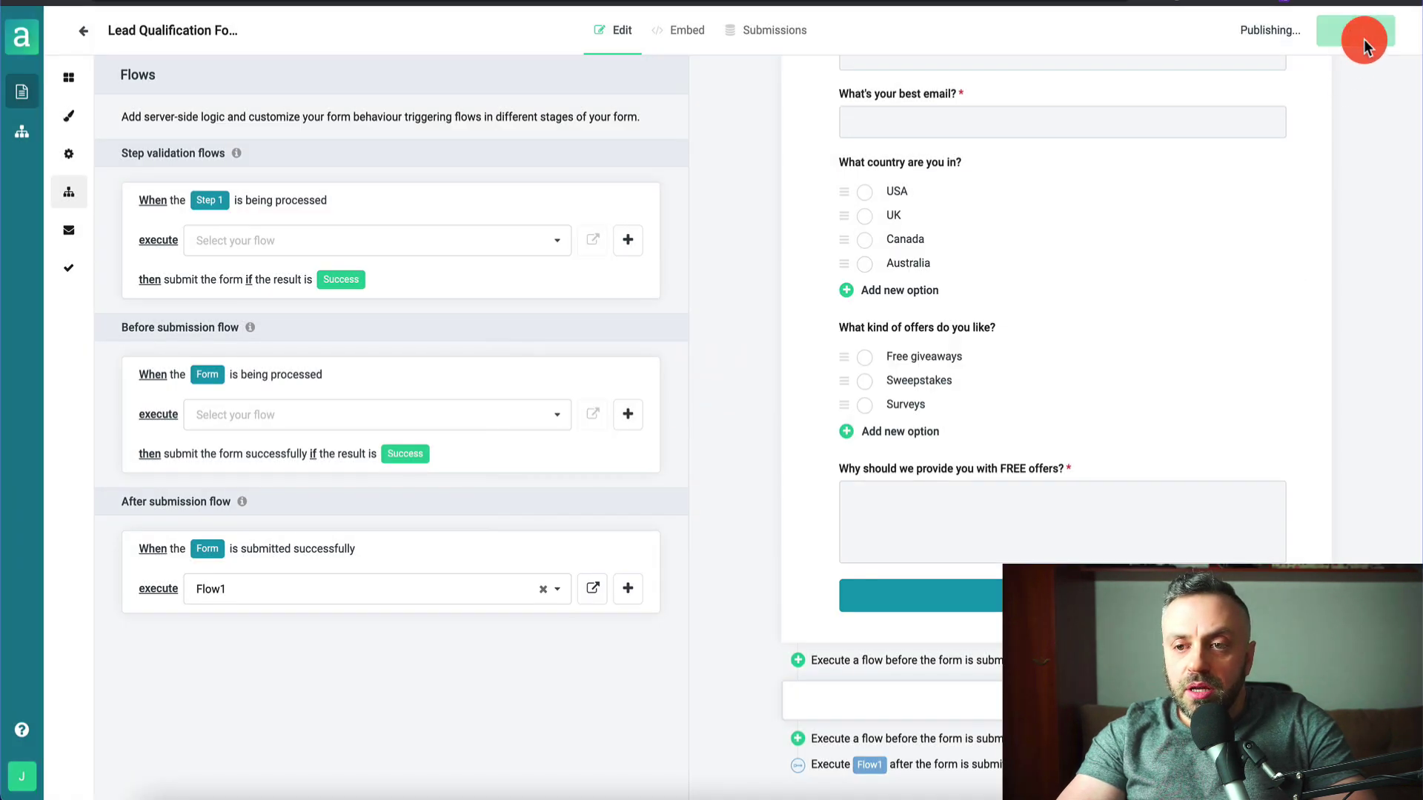
click(22, 131)
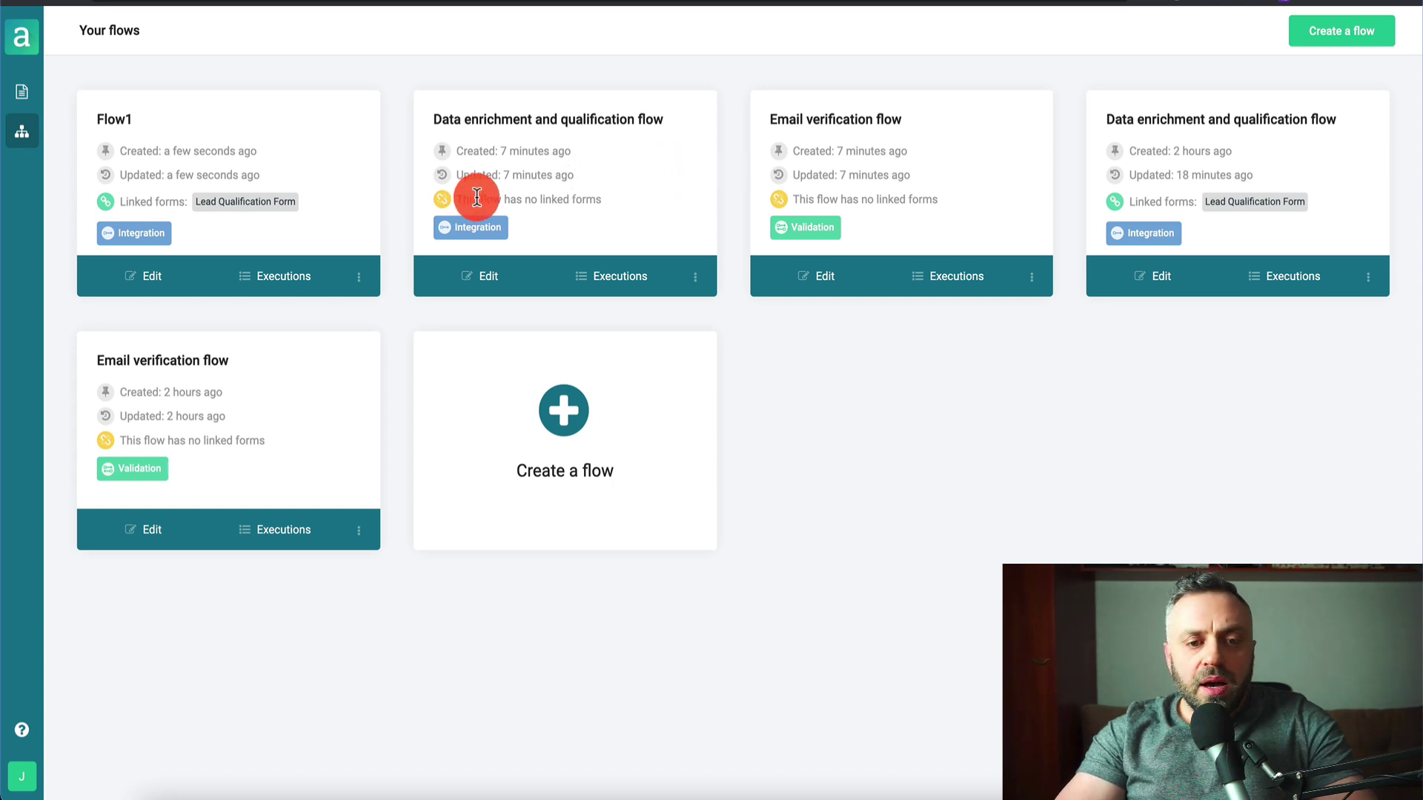
- Delete the duplicate Data enrichment flow and the duplicate Email verification flow, confirming each deletion
click(694, 278)
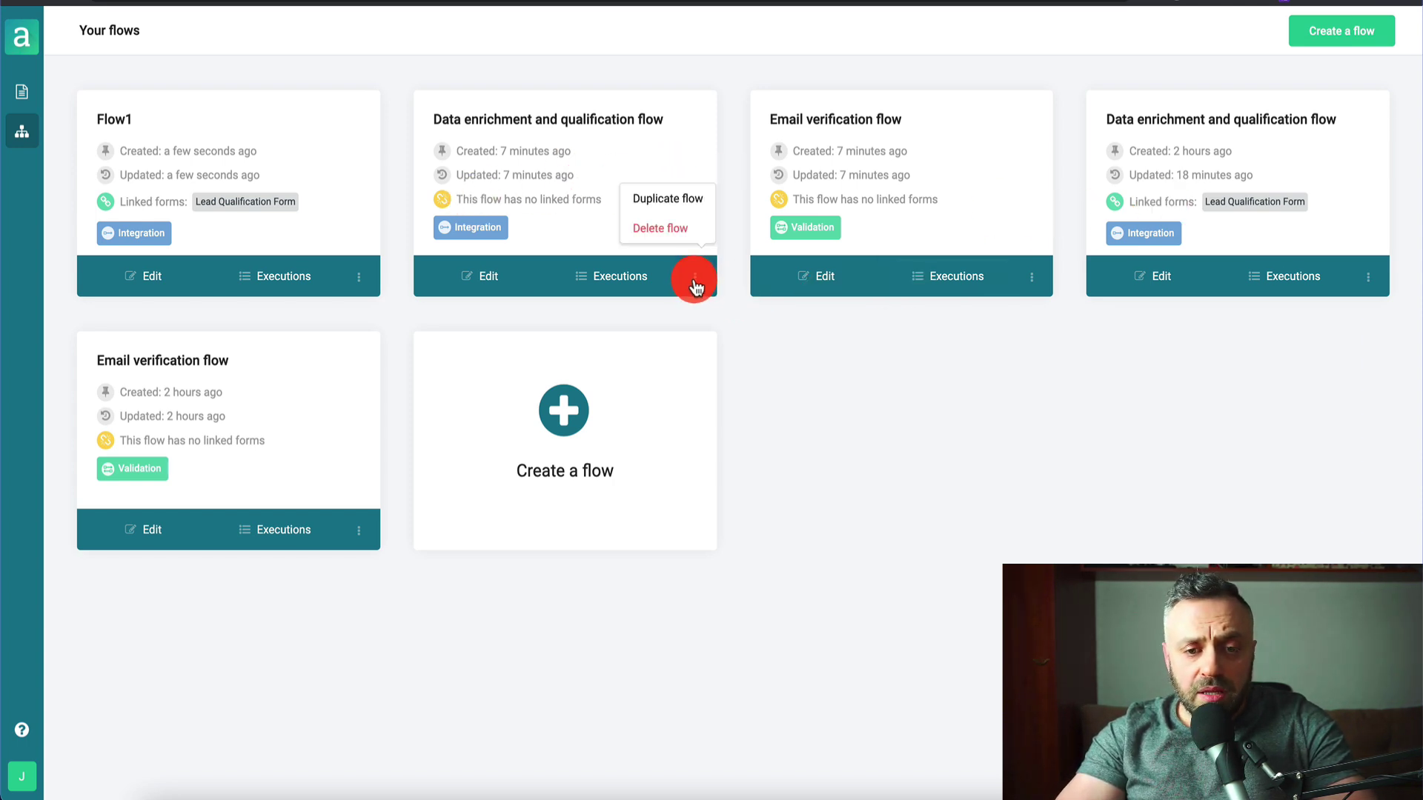
click(686, 231)
click(762, 493)
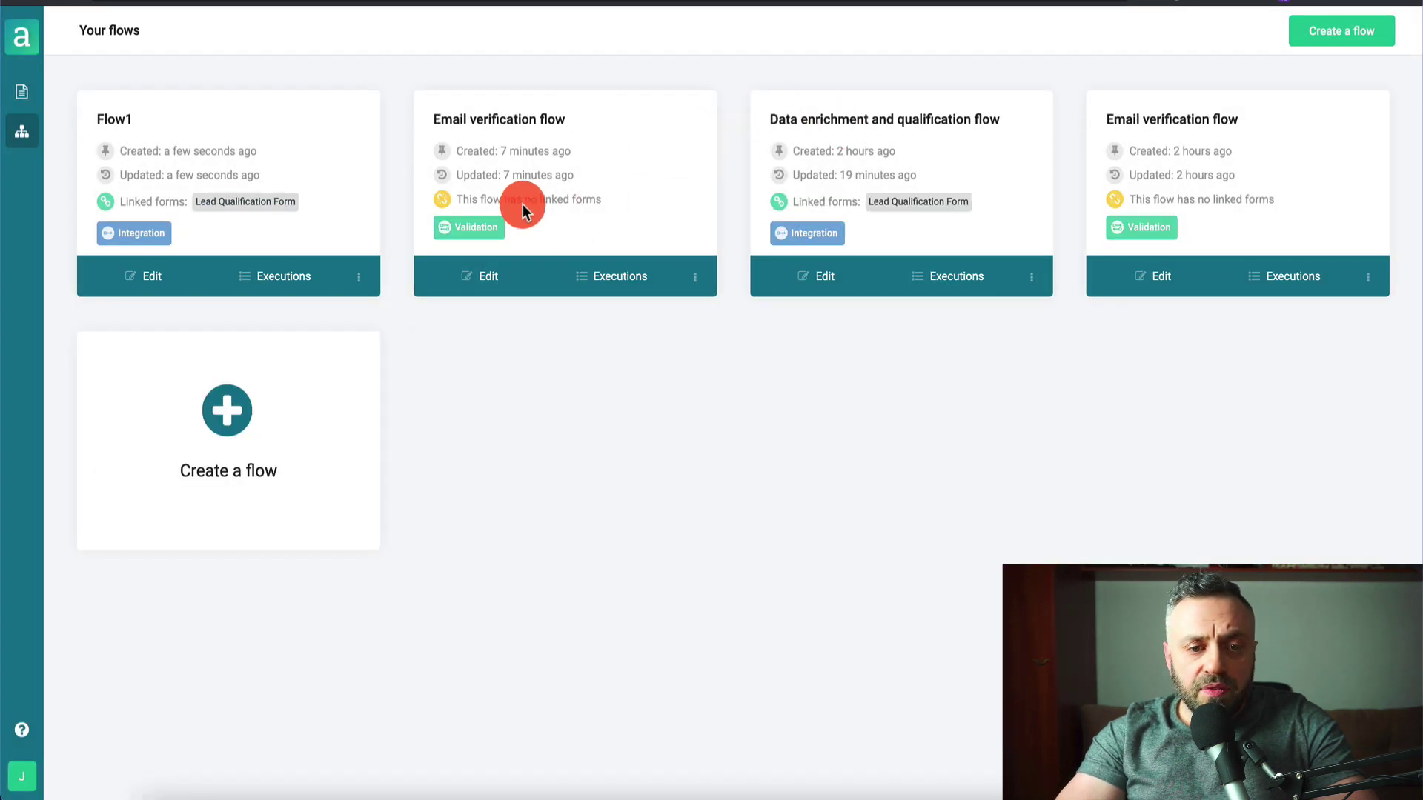
click(694, 278)
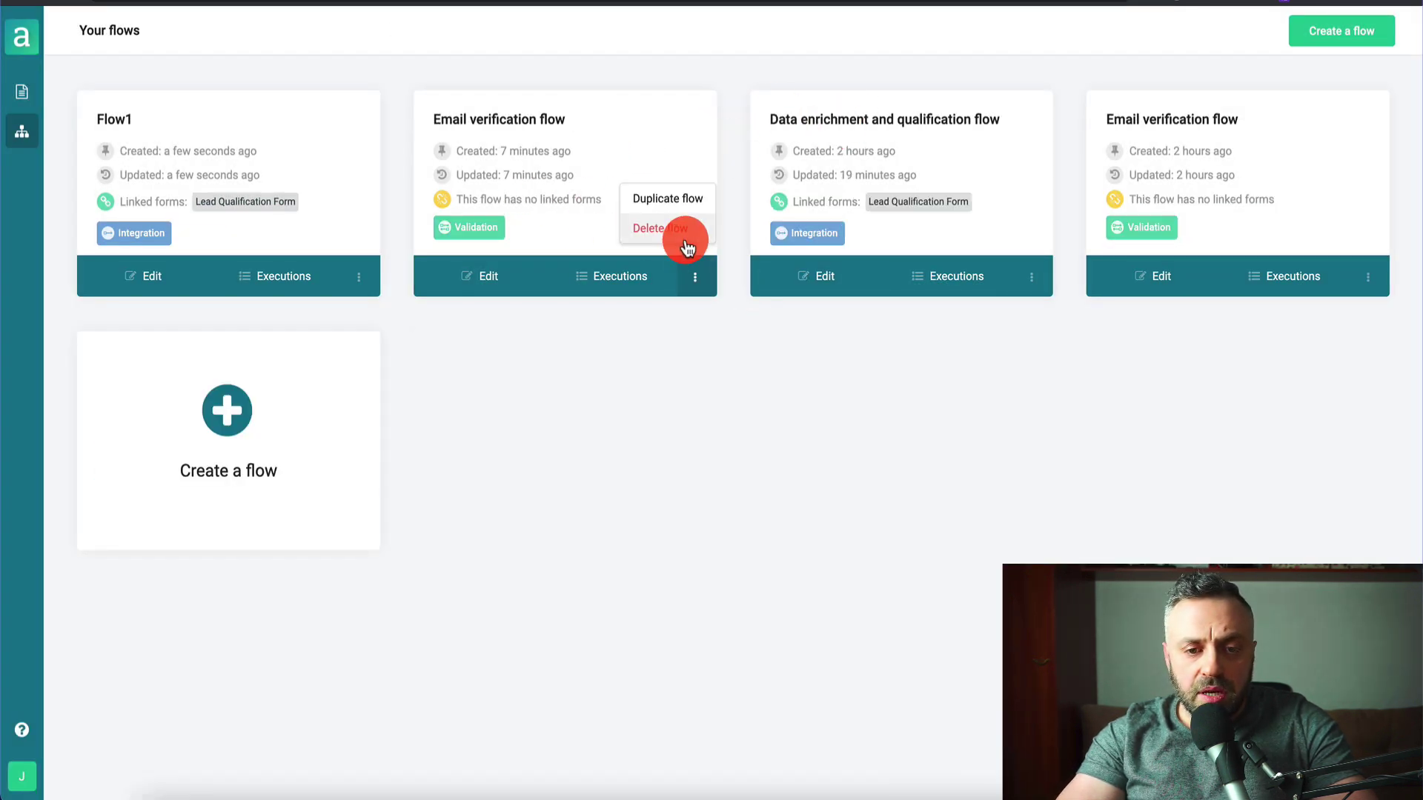
click(686, 234)
click(763, 492)
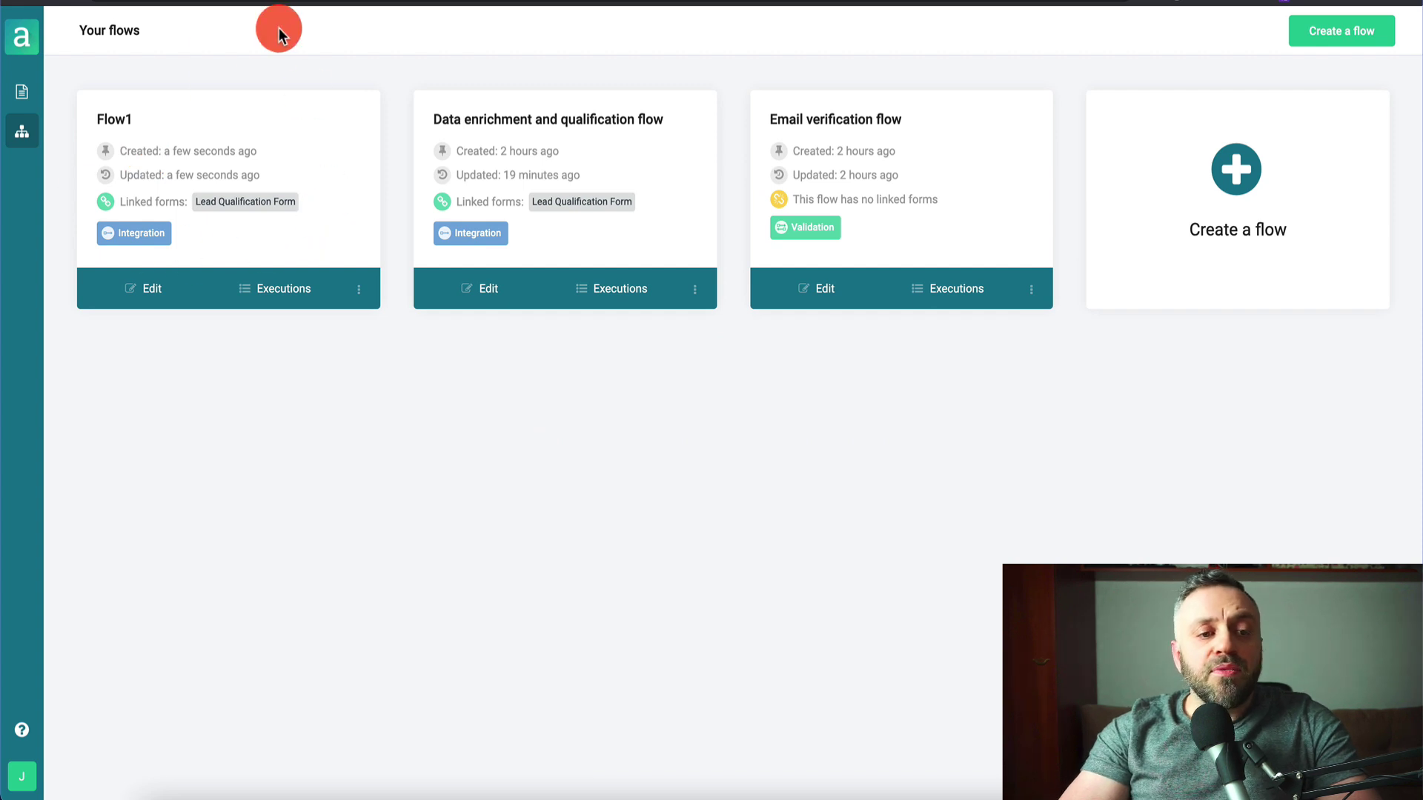
- Open Flow1 in the Arengu flow editor
click(162, 289)
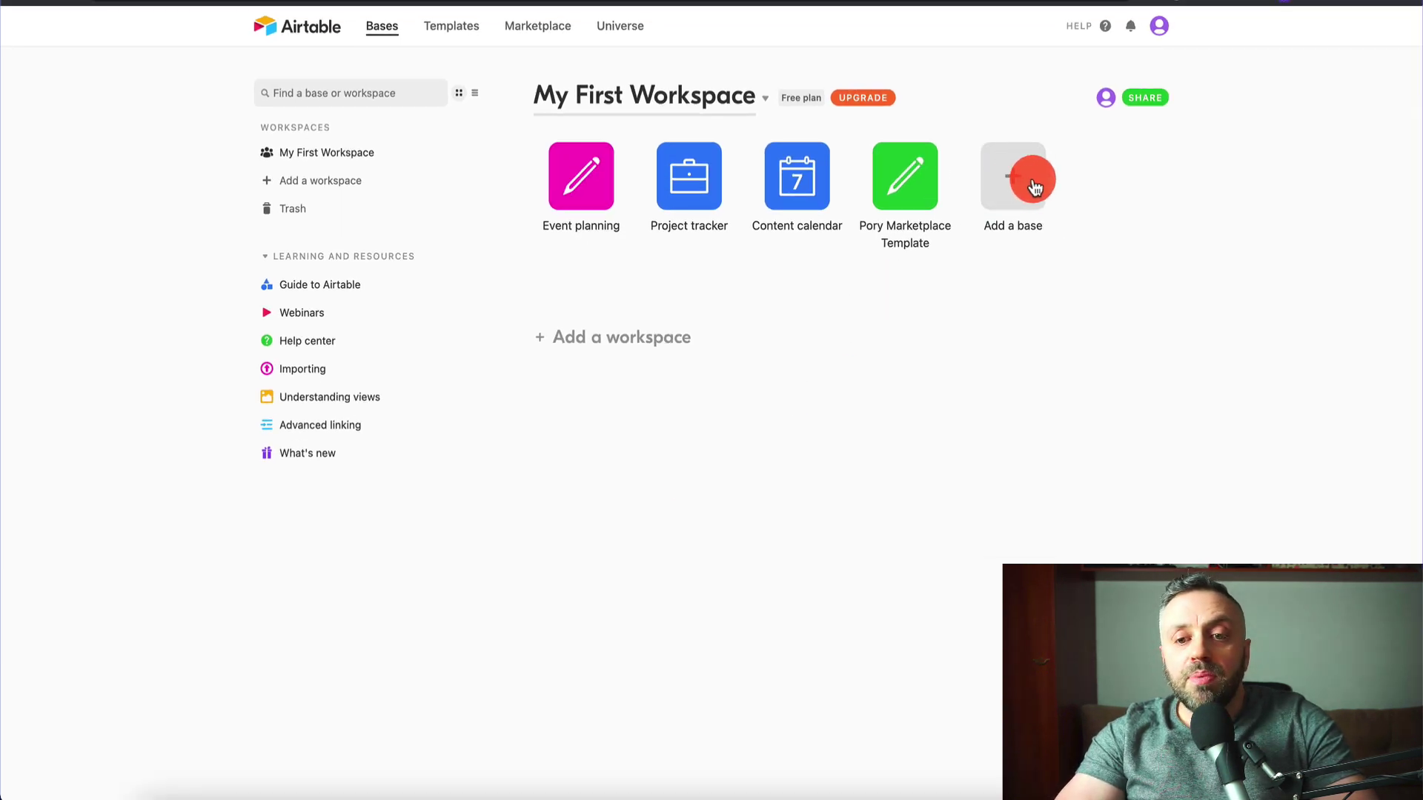
- Look over Airtable's Add a base options, then close the menu without choosing one
click(1017, 194)
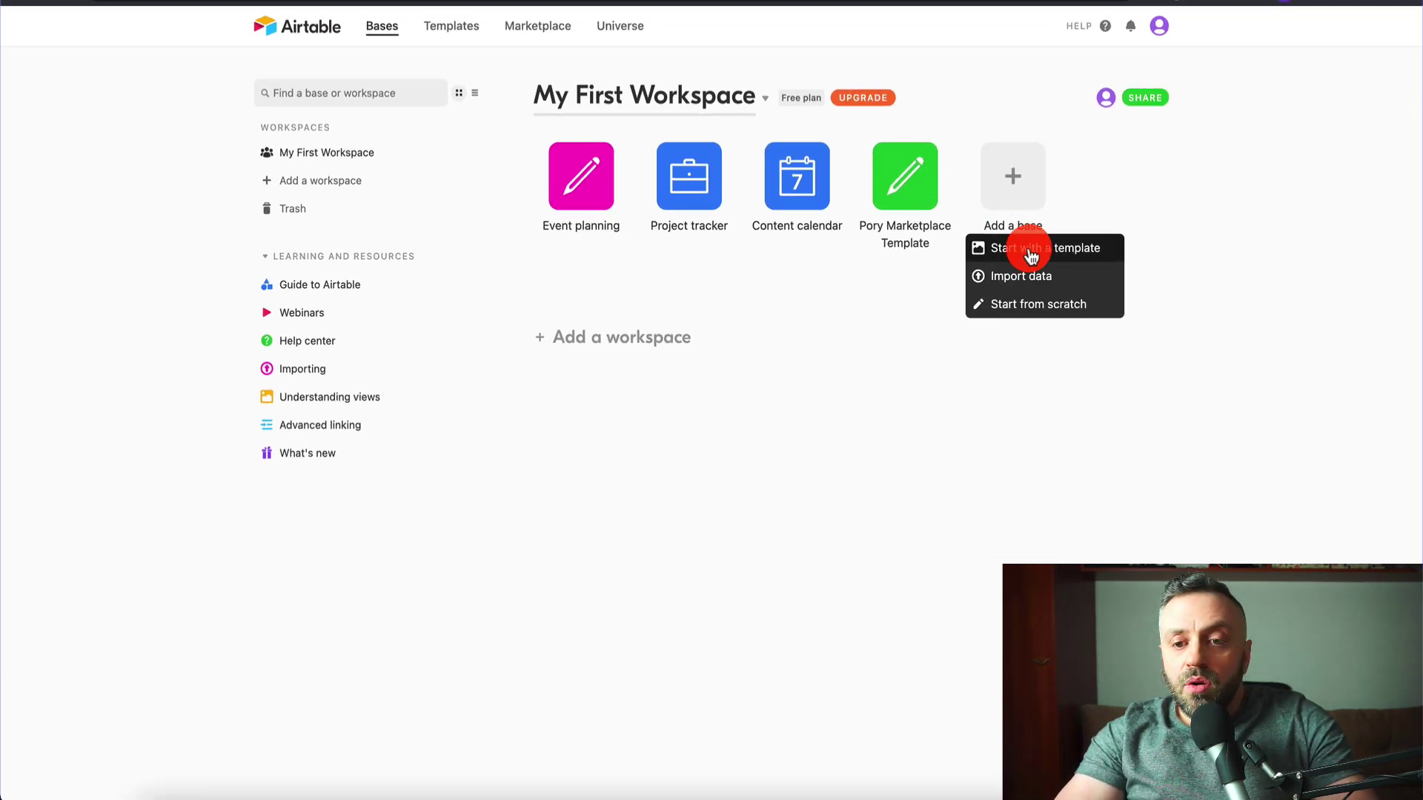
click(891, 303)
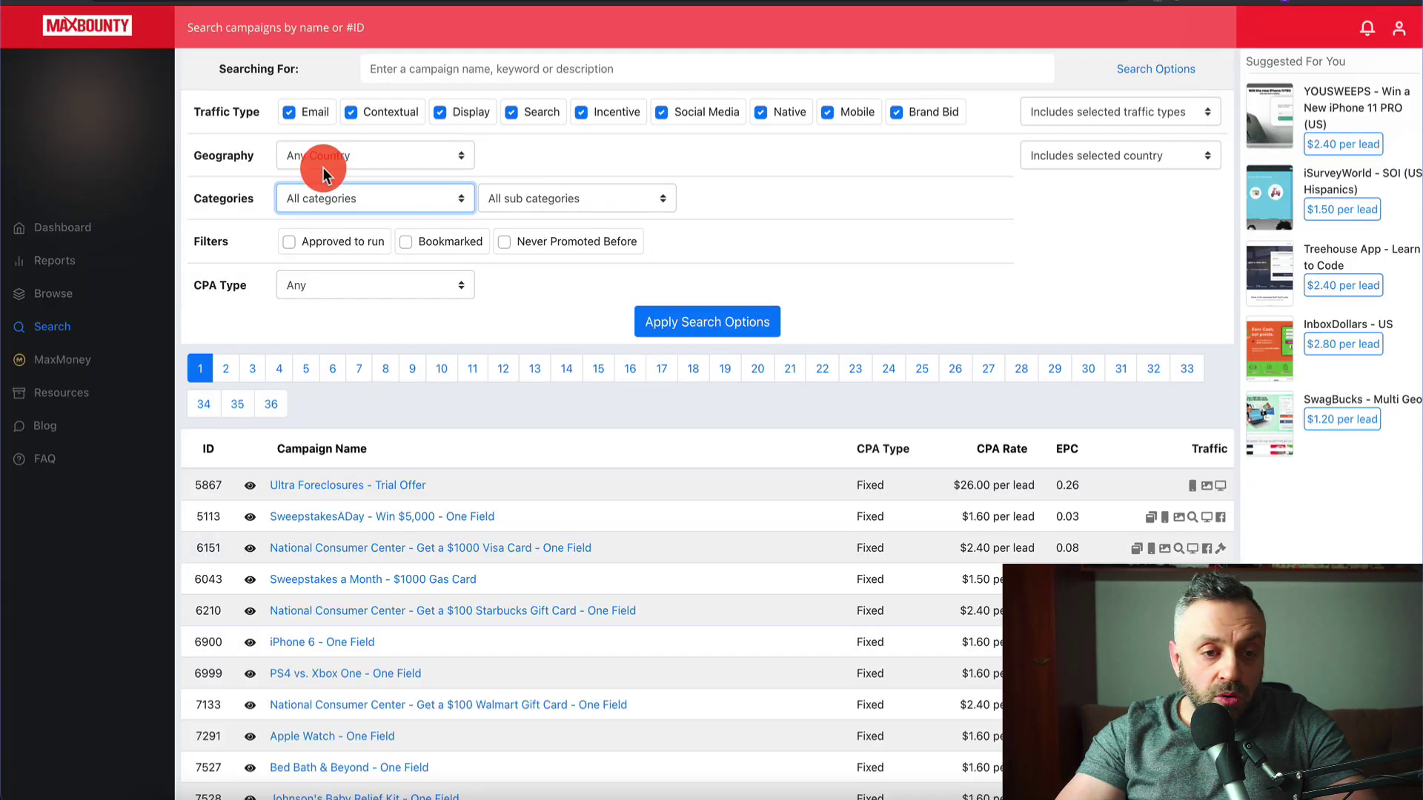
- Filter MaxBounty campaigns to United States, Surveys category and Approved to run, then apply the search
click(358, 162)
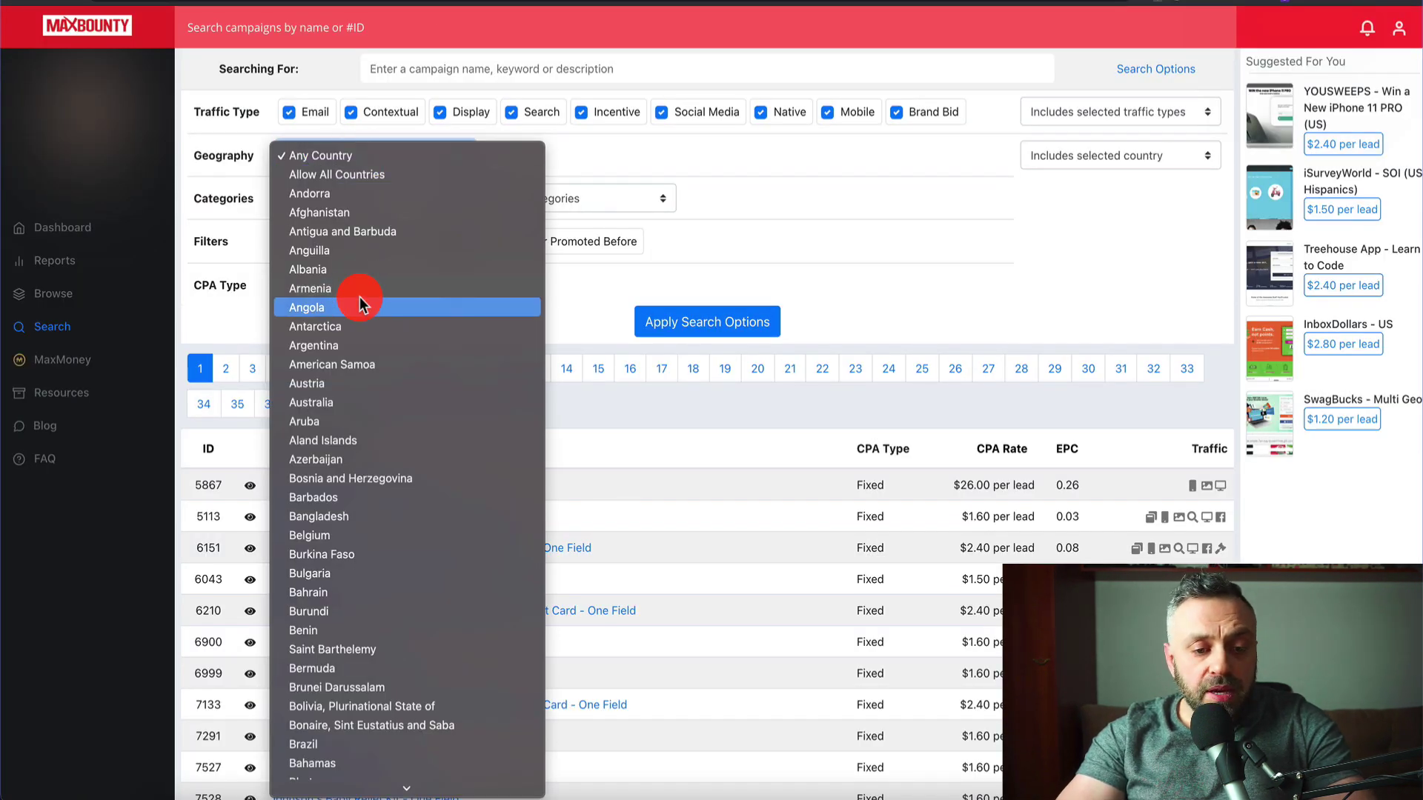
text(u)
key(Down)
key(Down)
key(Down)
key(Down)
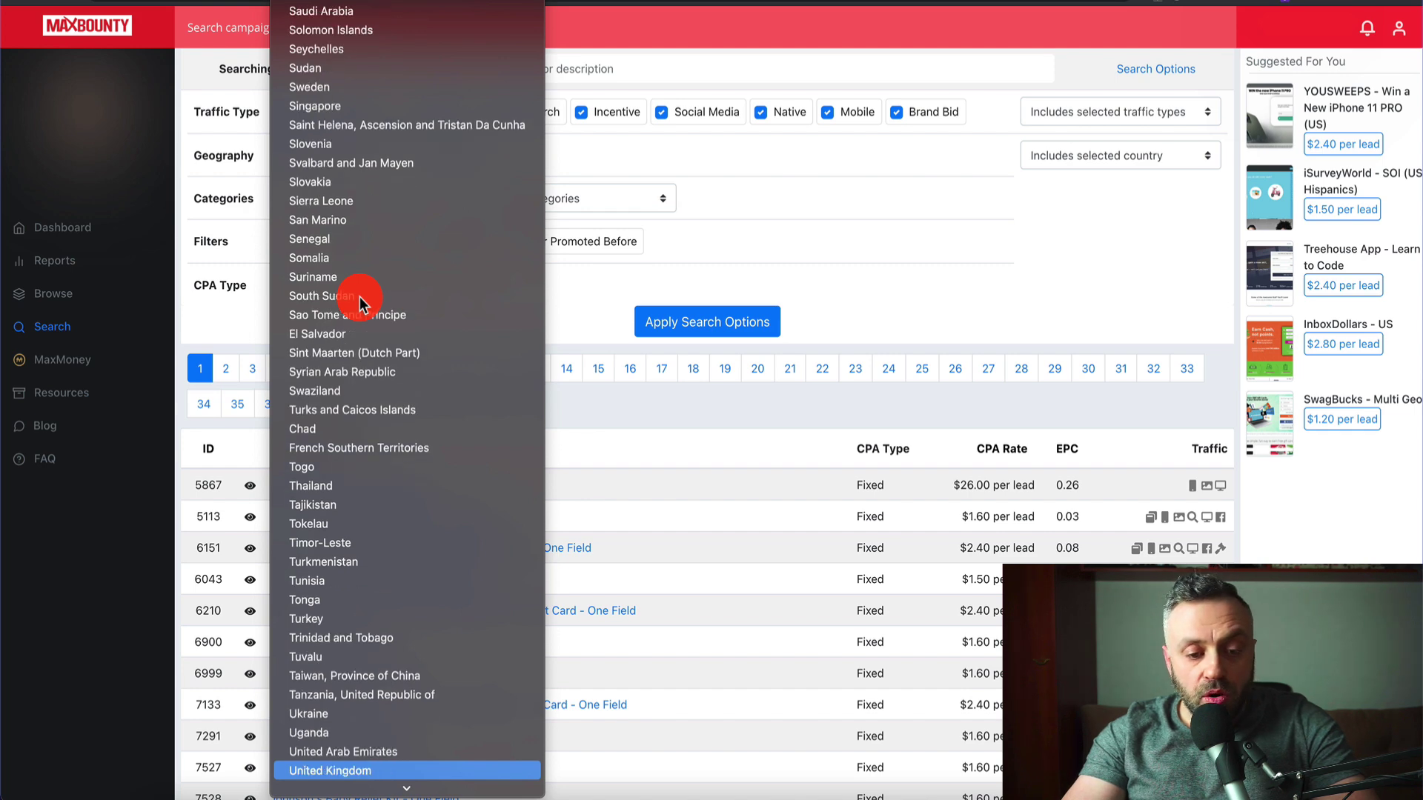
key(Return)
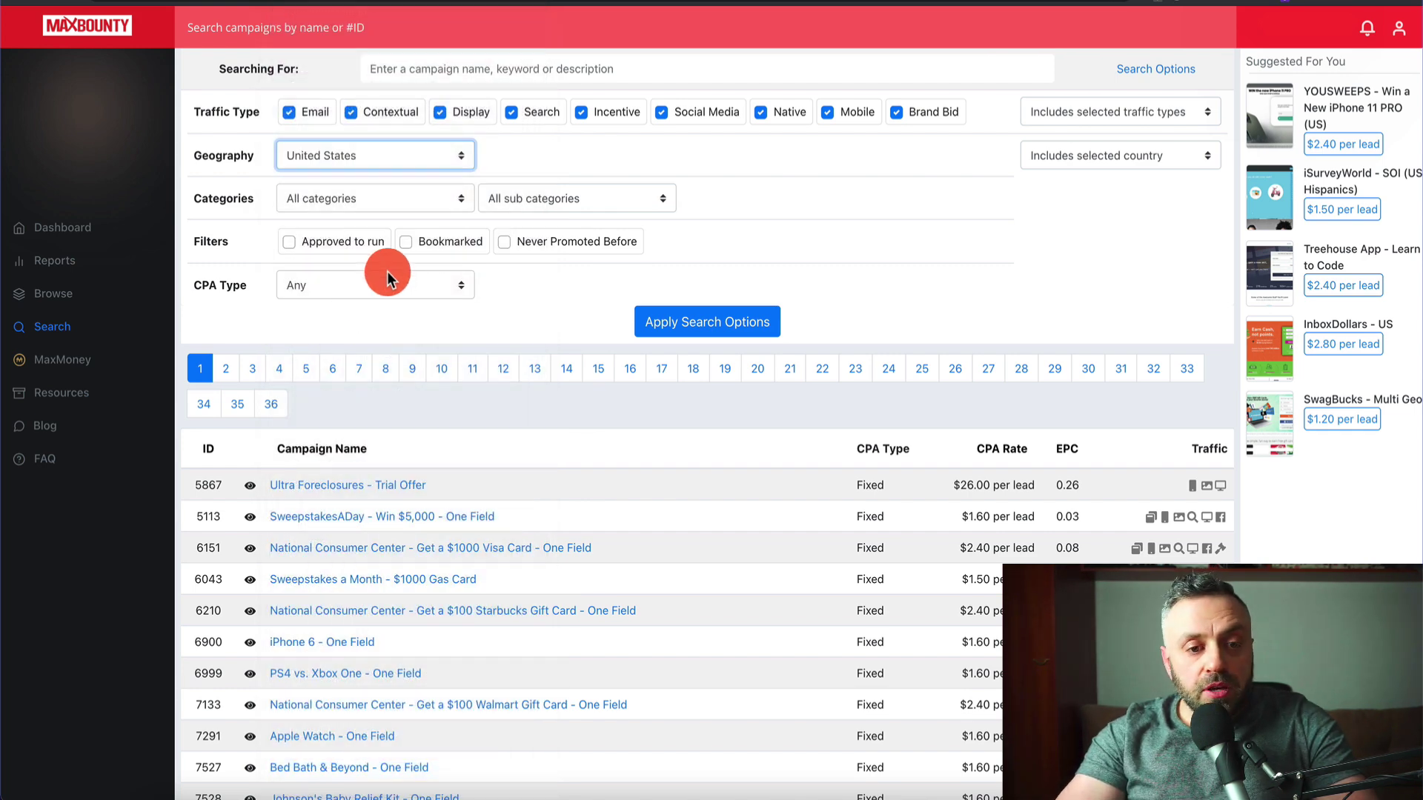
click(384, 200)
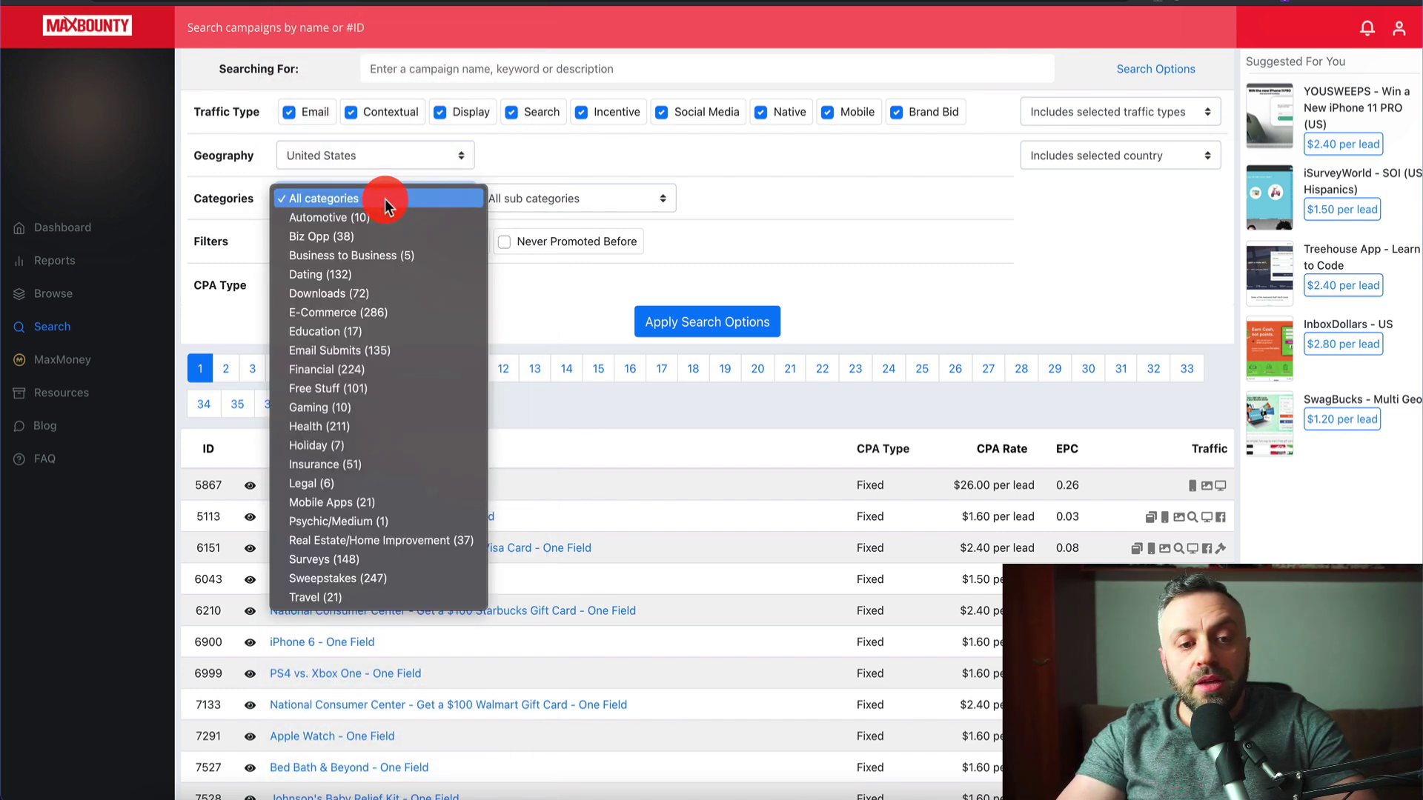
click(356, 565)
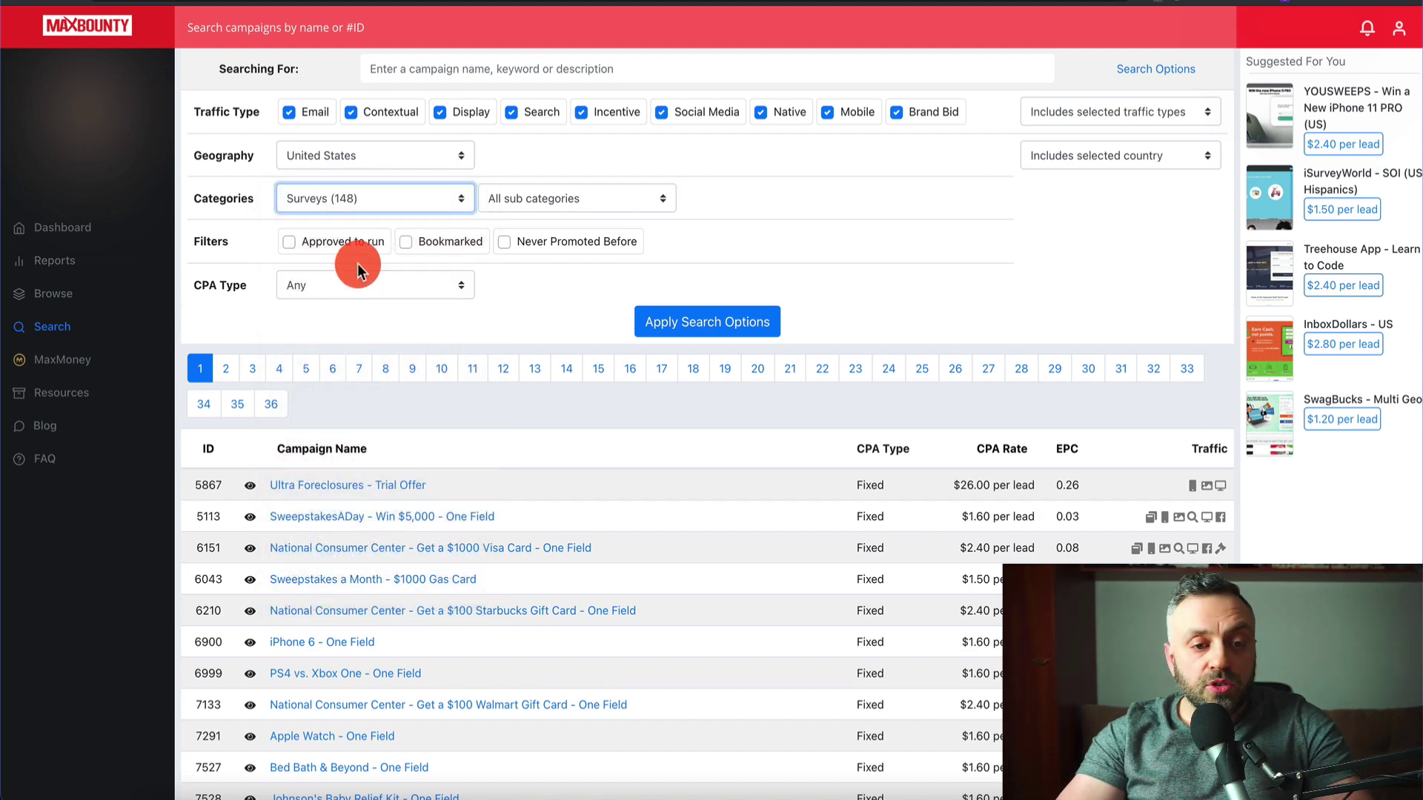
click(289, 246)
click(713, 321)
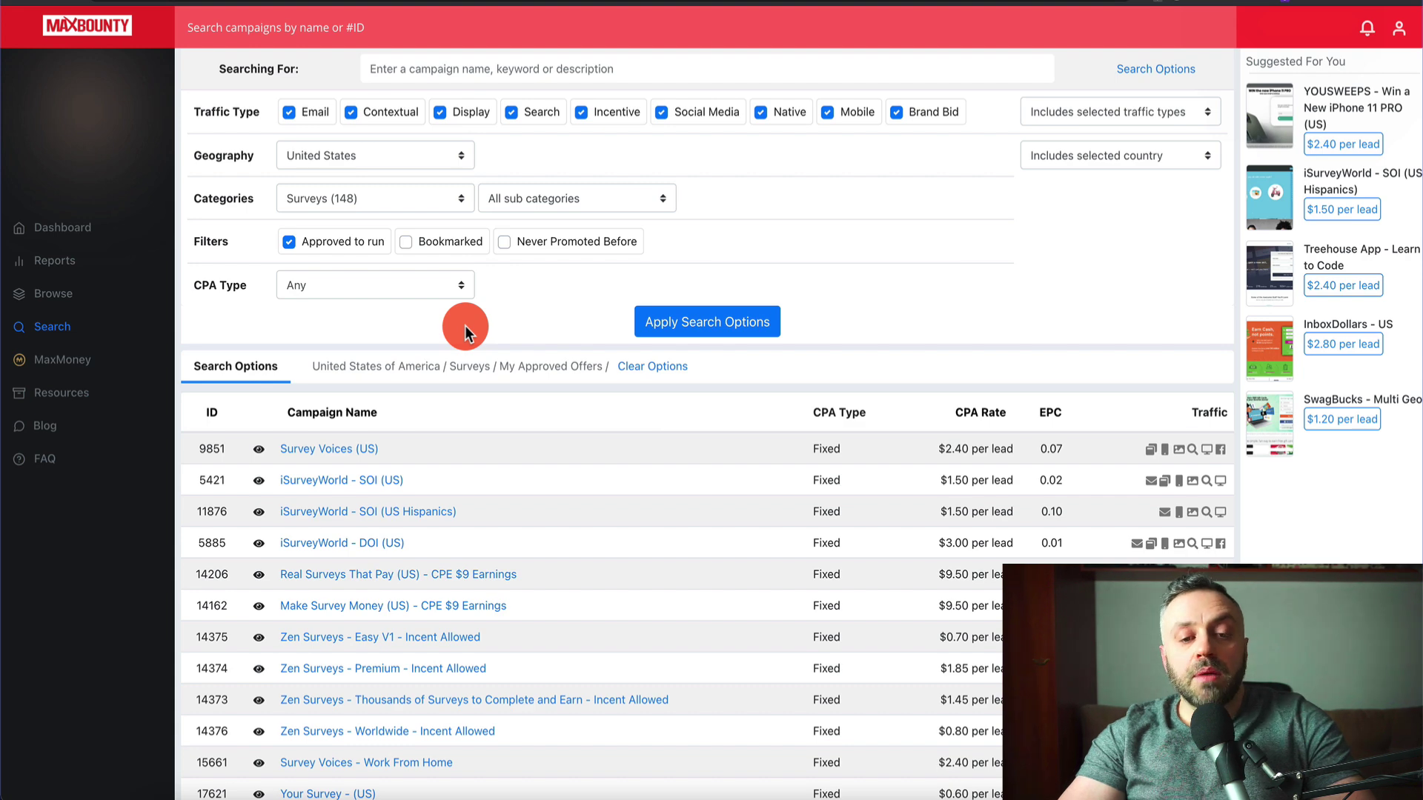
- Select the whole filtered campaign results table with the Table tool
right_click(195, 455)
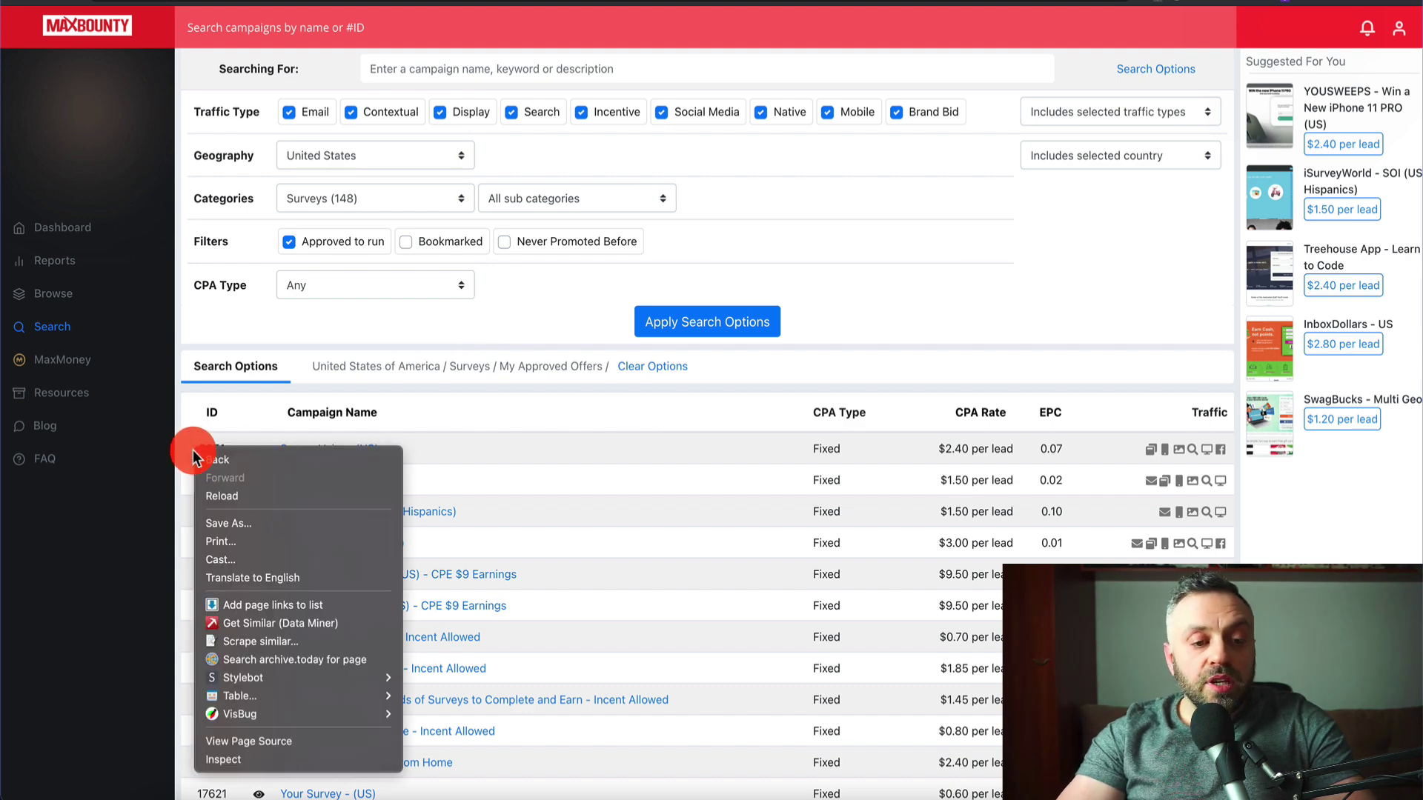
click(193, 450)
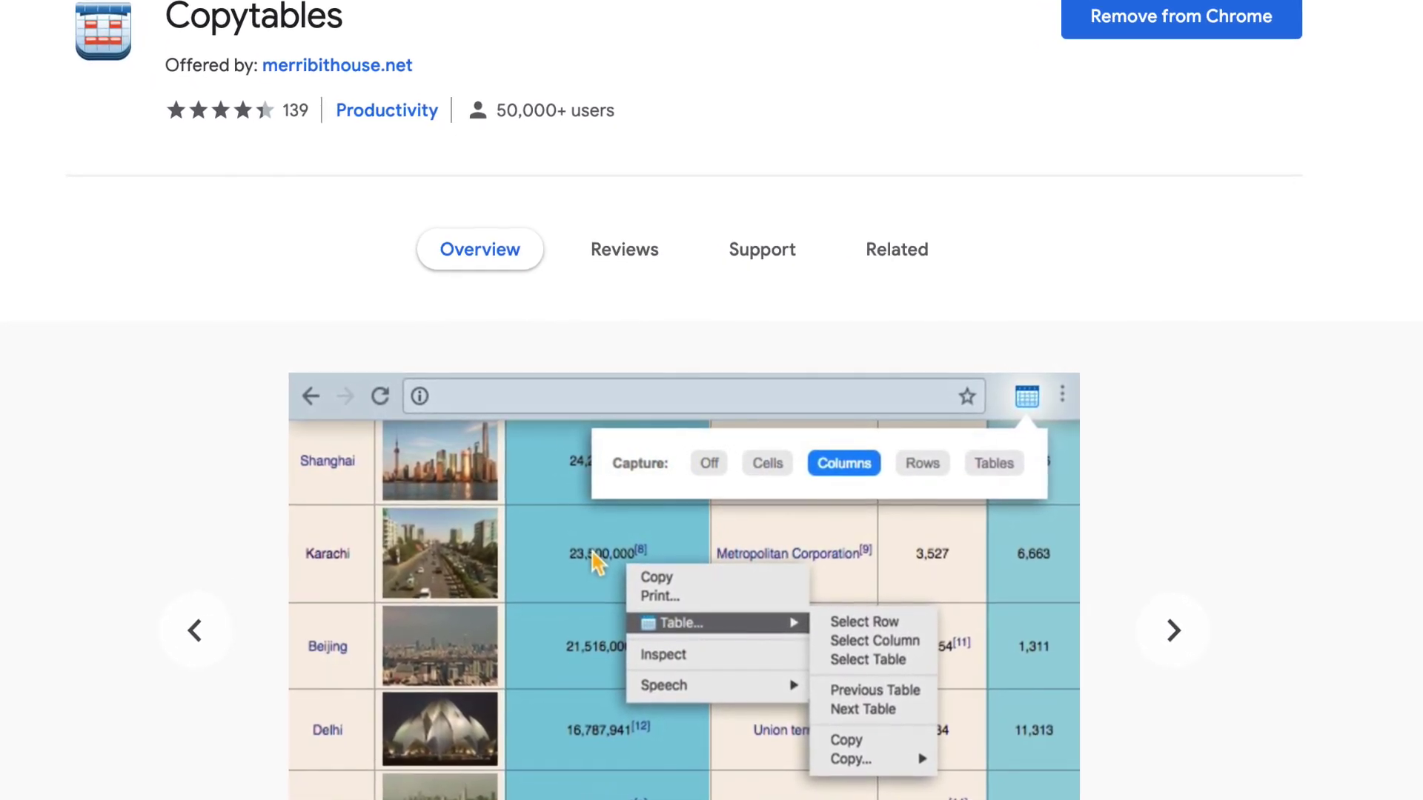
click(199, 455)
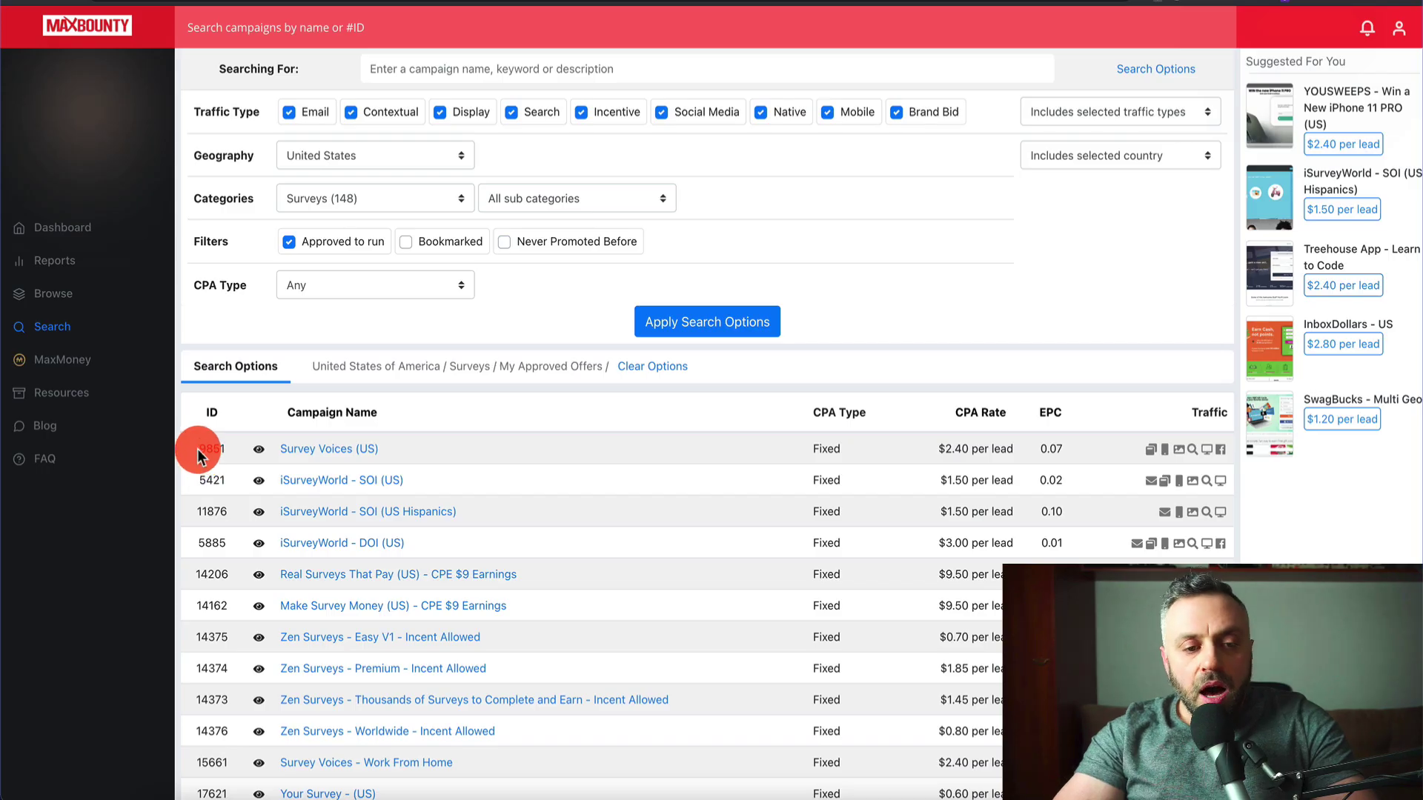
right_click(199, 455)
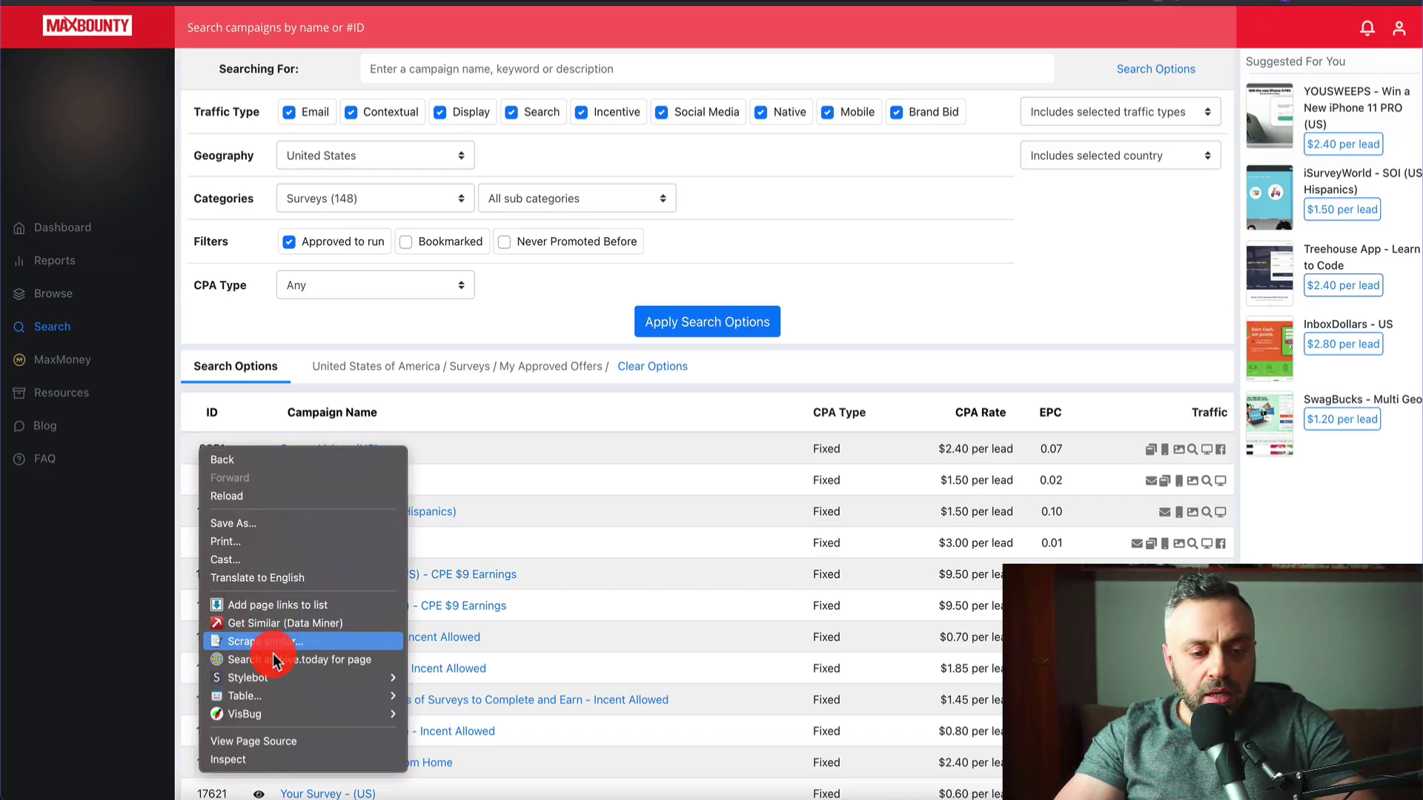
click(273, 703)
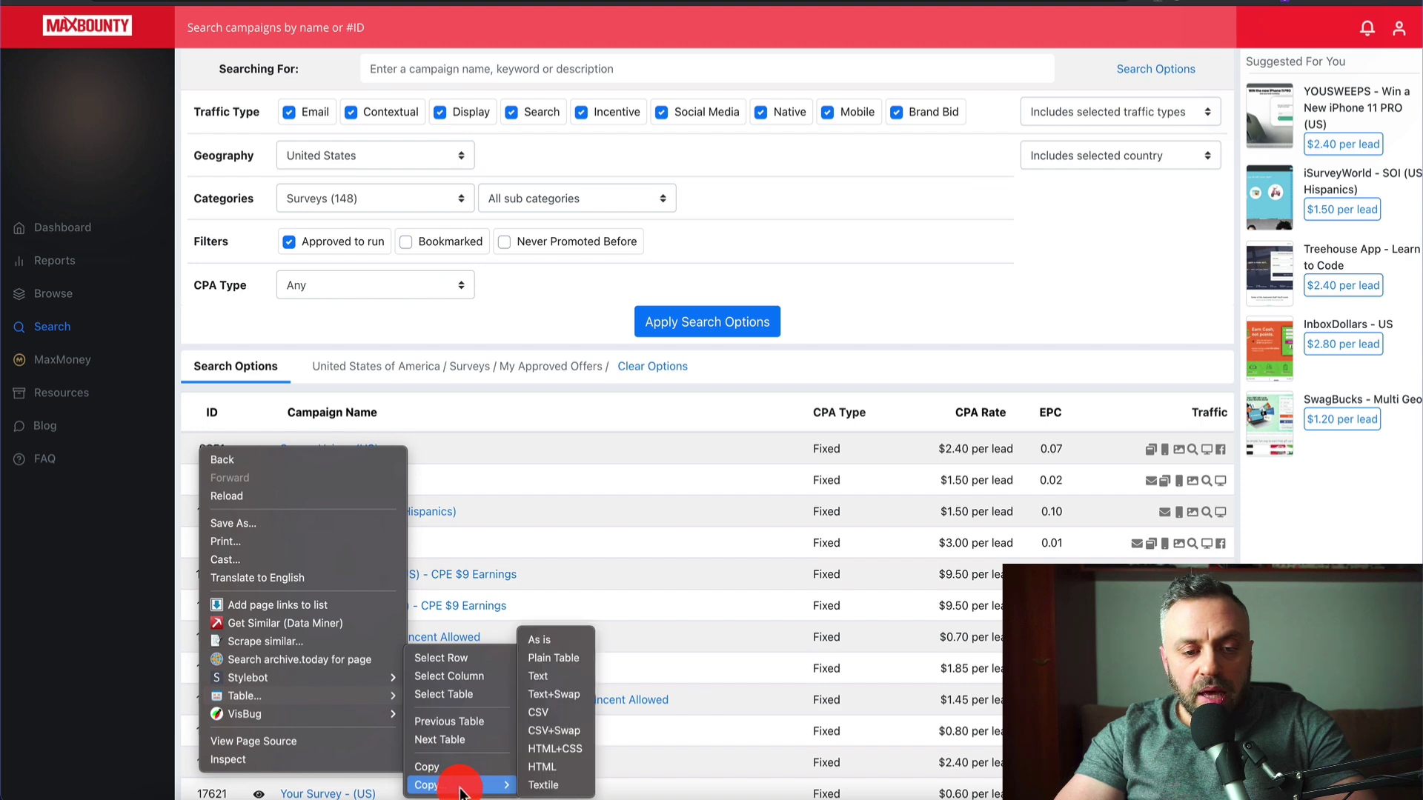
click(461, 694)
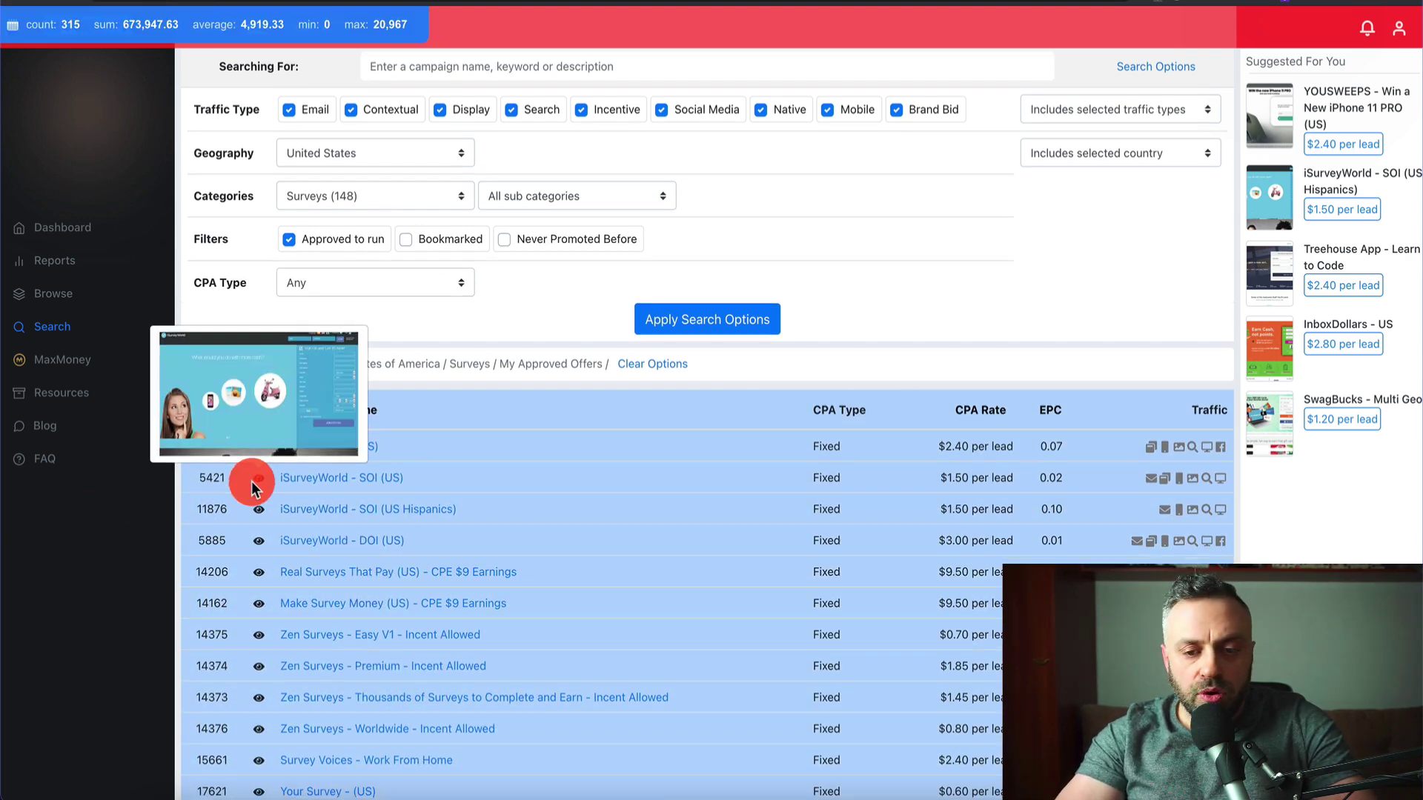
scroll(251, 482, down, 15)
scroll(251, 482, up, 15)
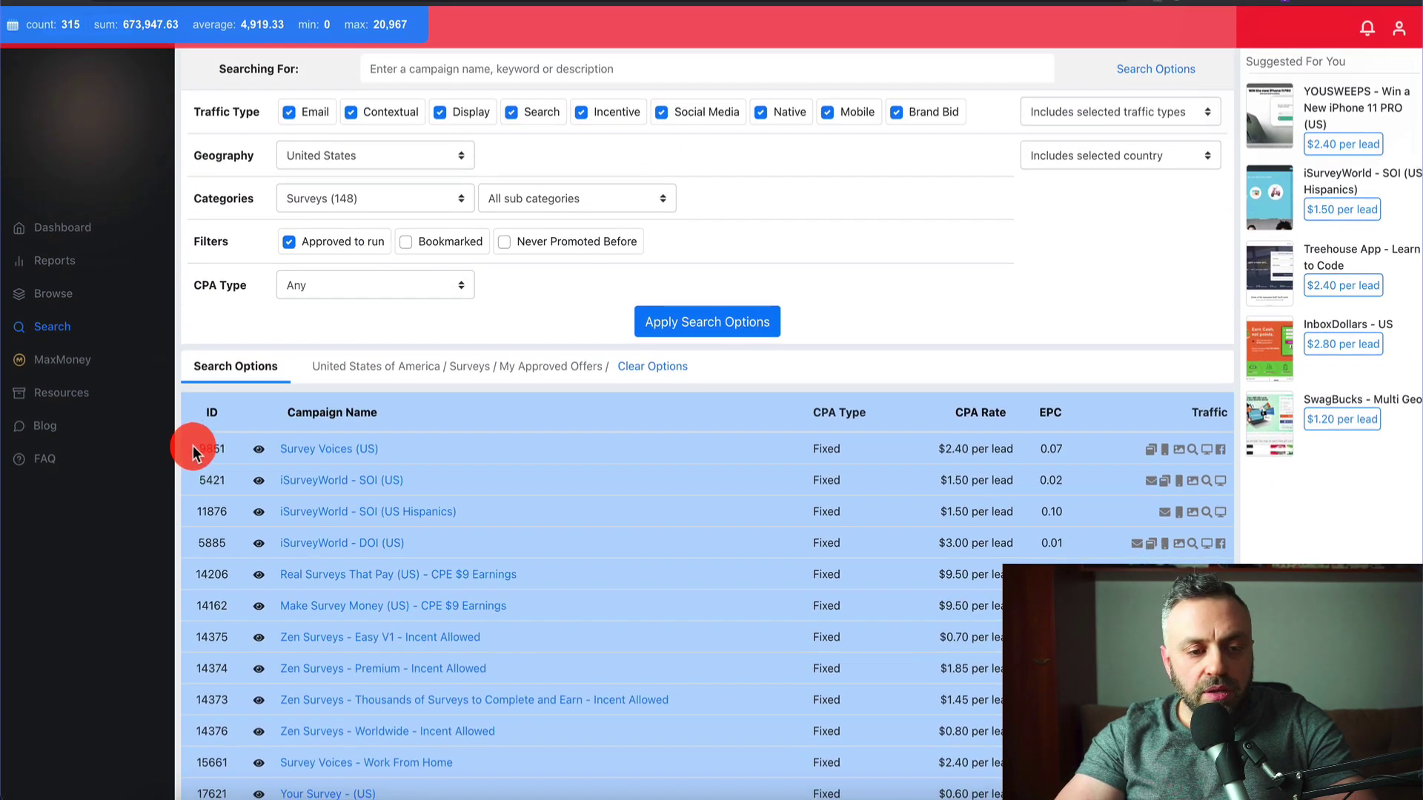
- Copy the selected campaign table as plain text
right_click(193, 452)
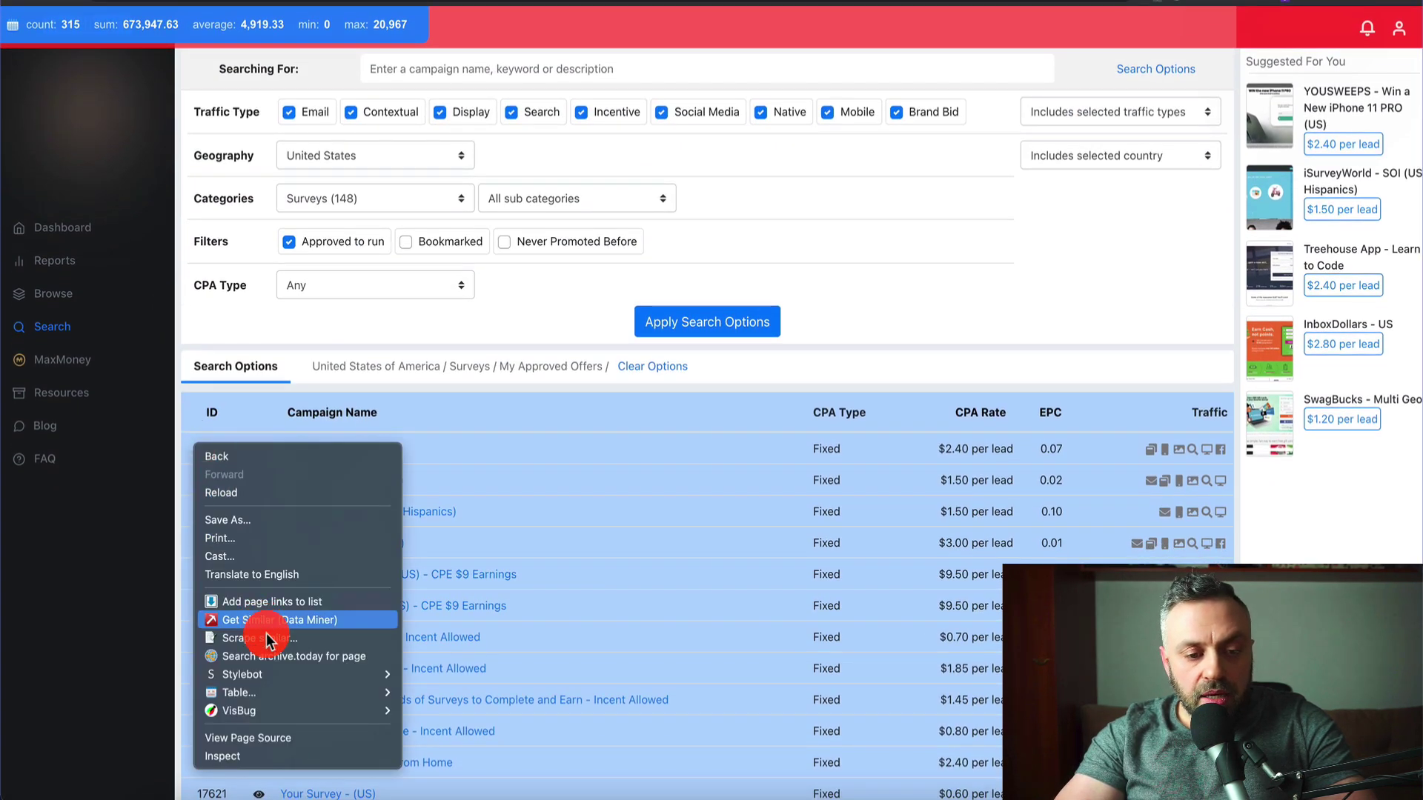
mouse_move(279, 692)
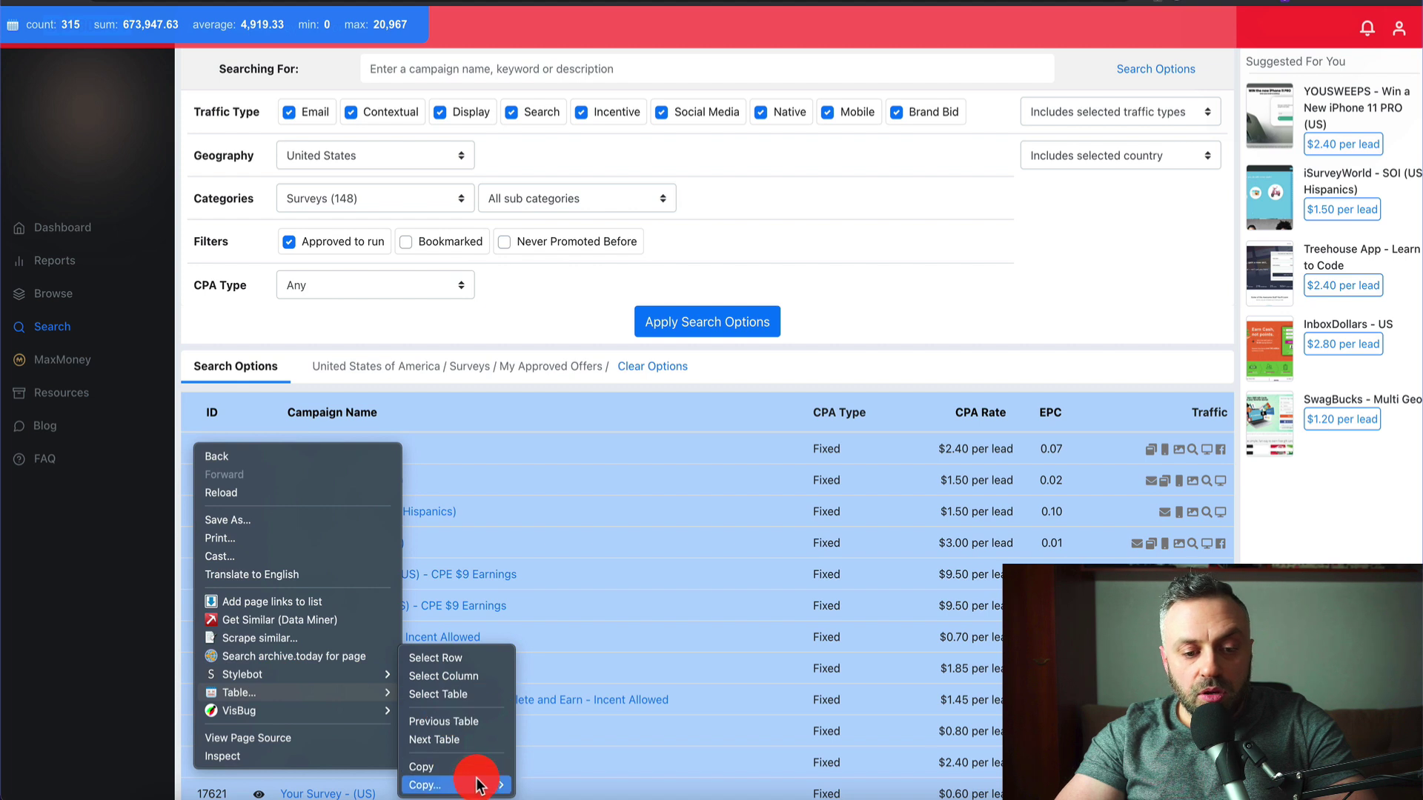
mouse_move(474, 782)
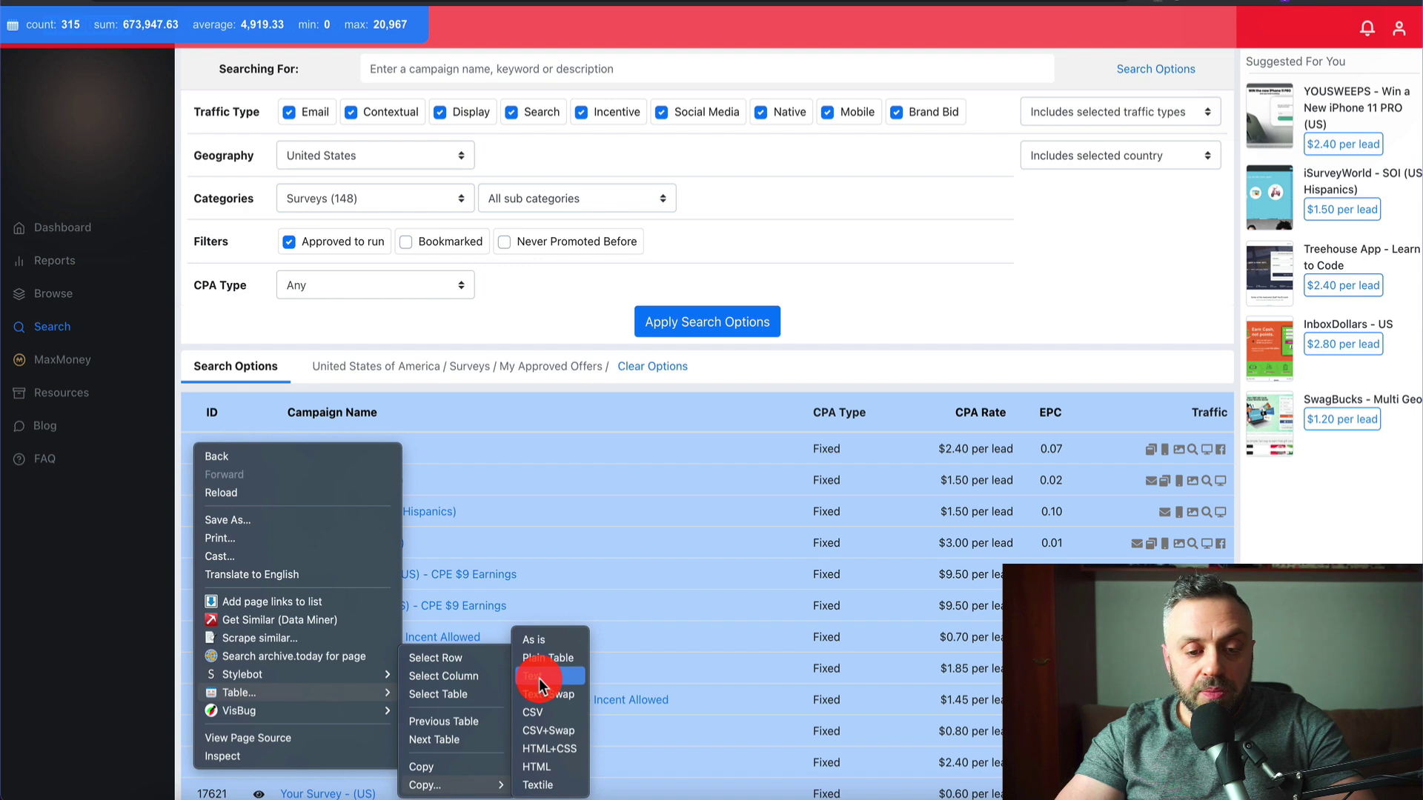
click(539, 681)
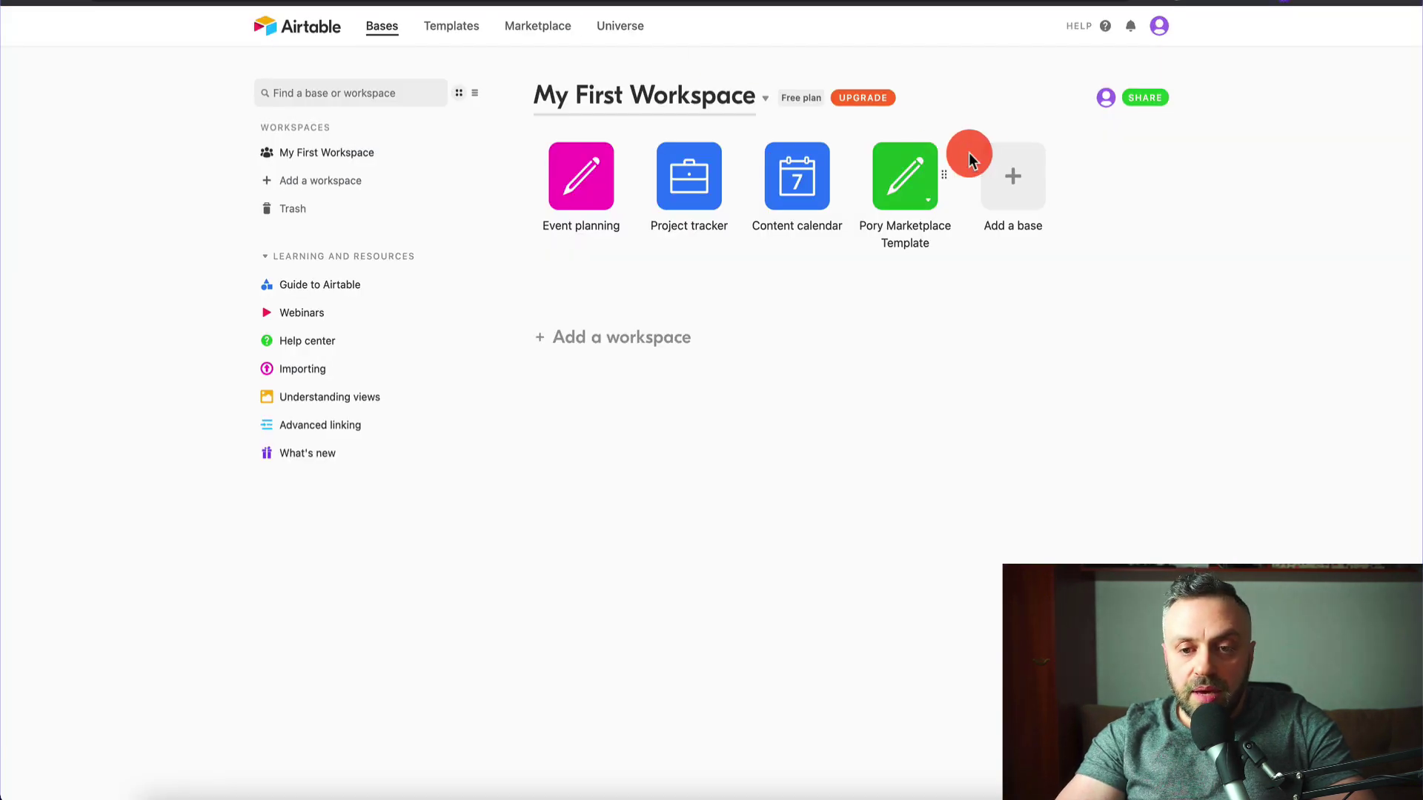
- Create a new Airtable base by importing the pasted MaxBounty campaign table
click(1016, 172)
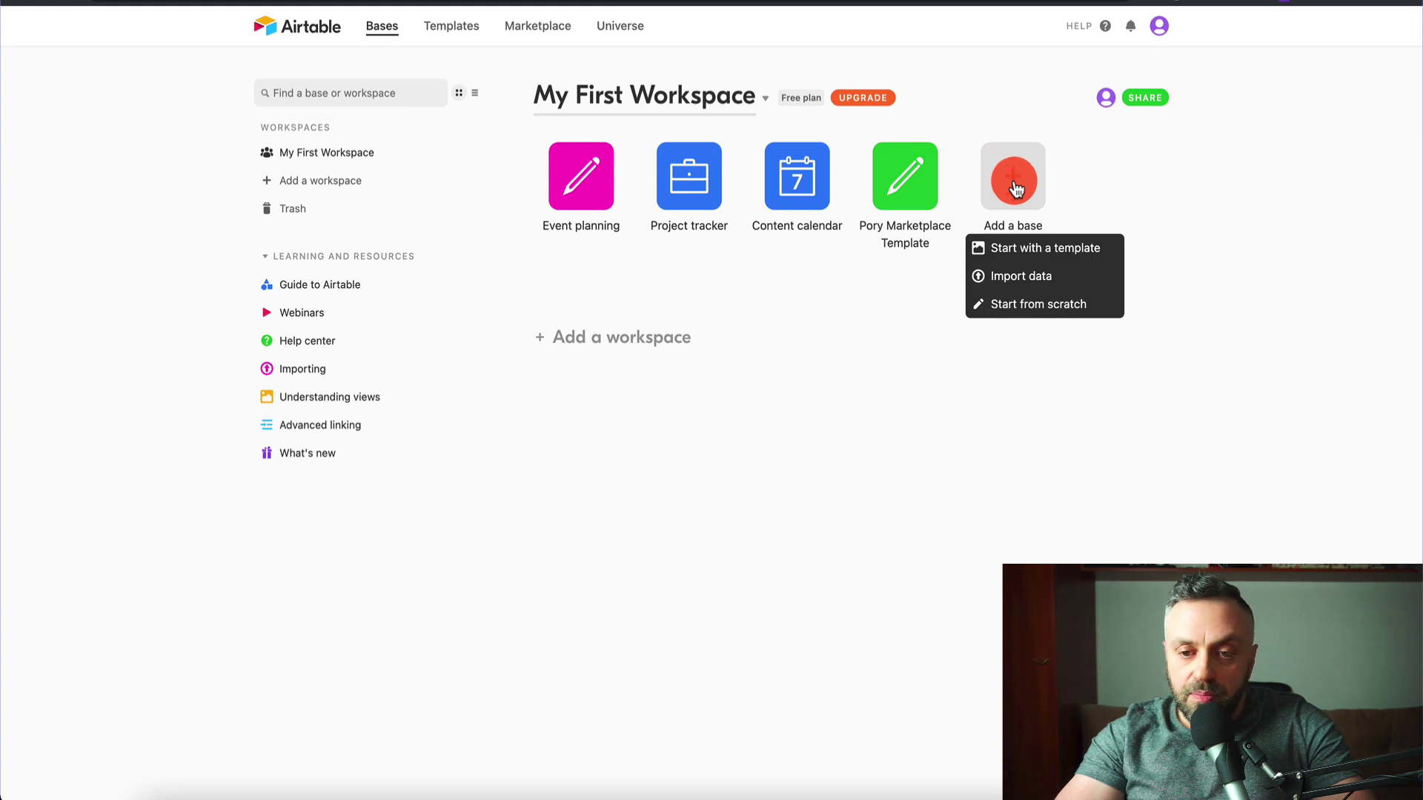
click(1017, 276)
click(794, 356)
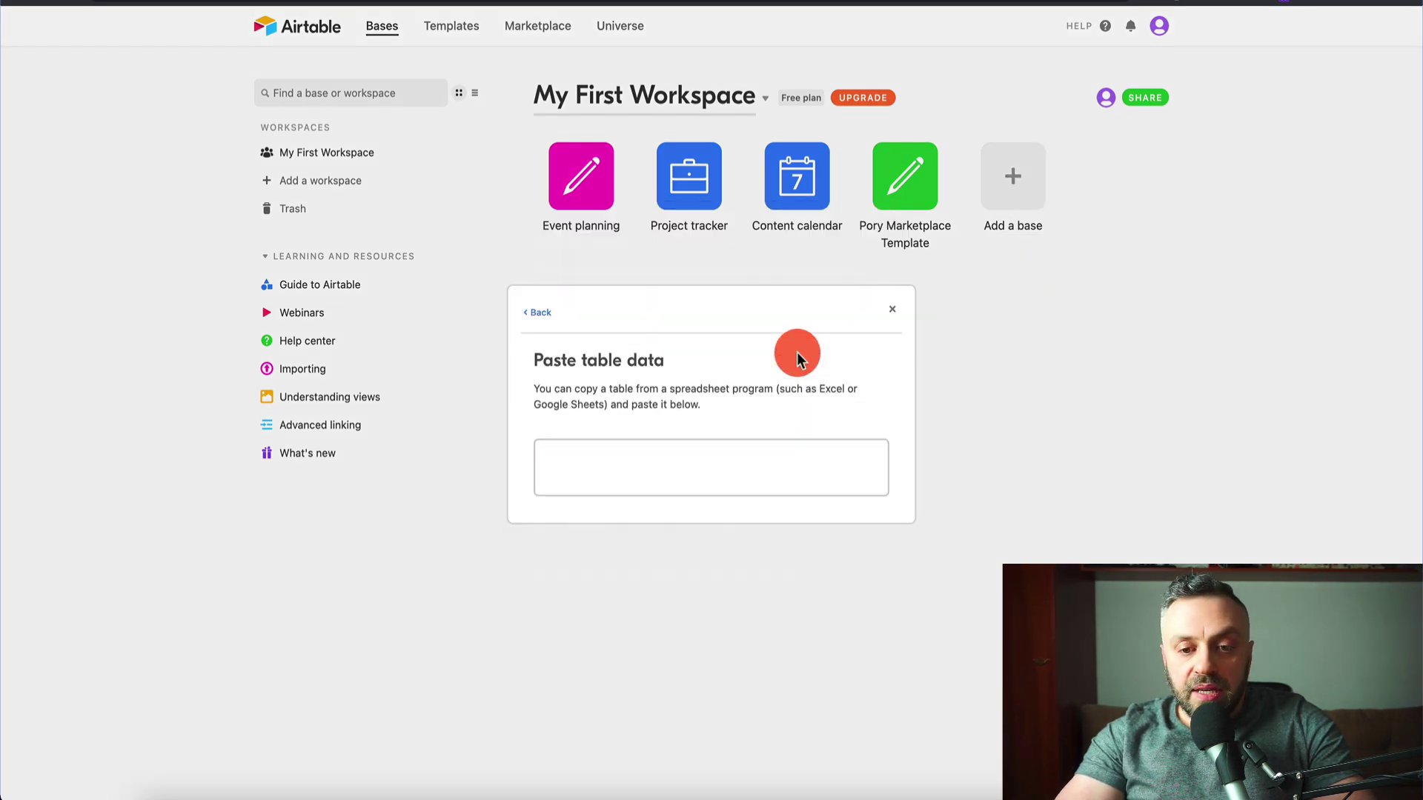
click(640, 466)
key(ctrl+v)
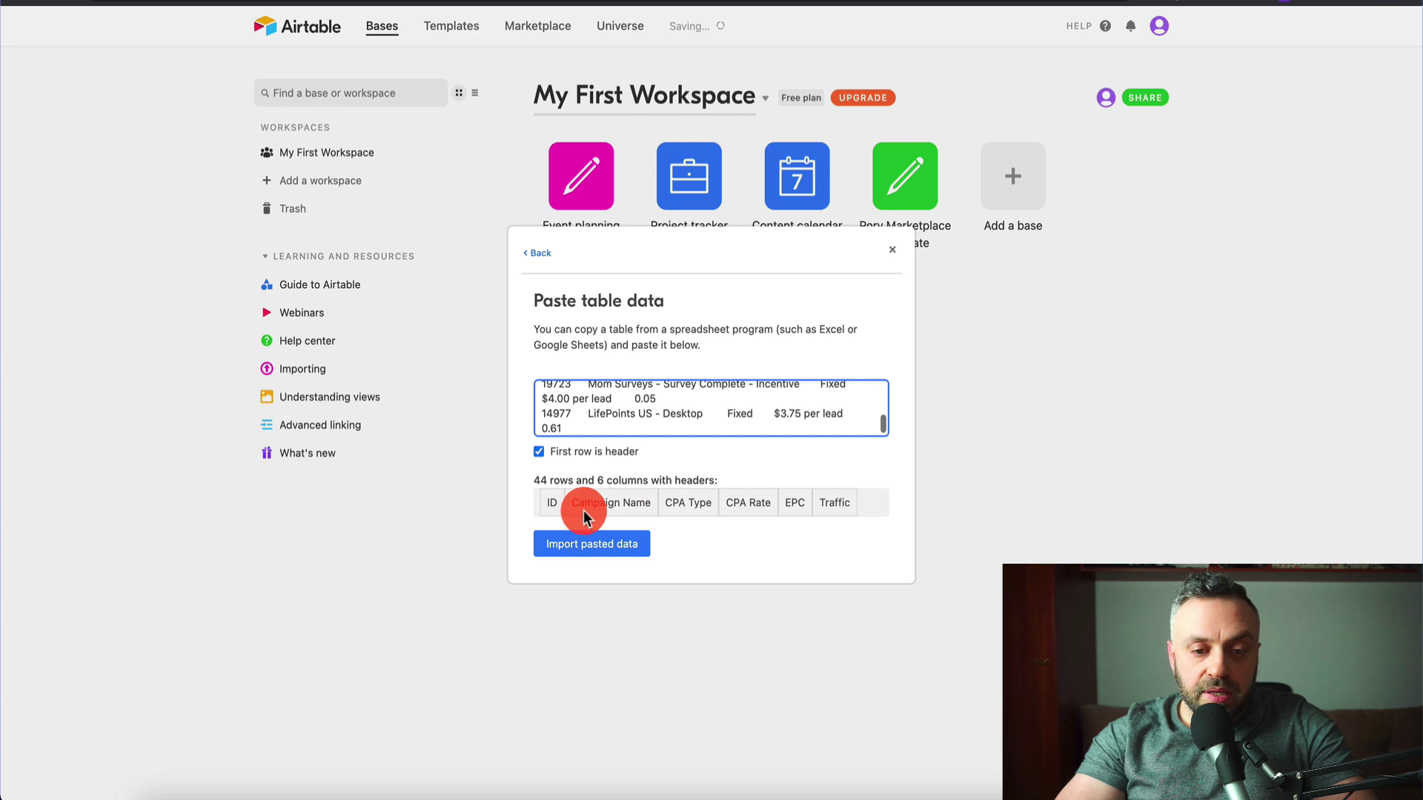
click(601, 548)
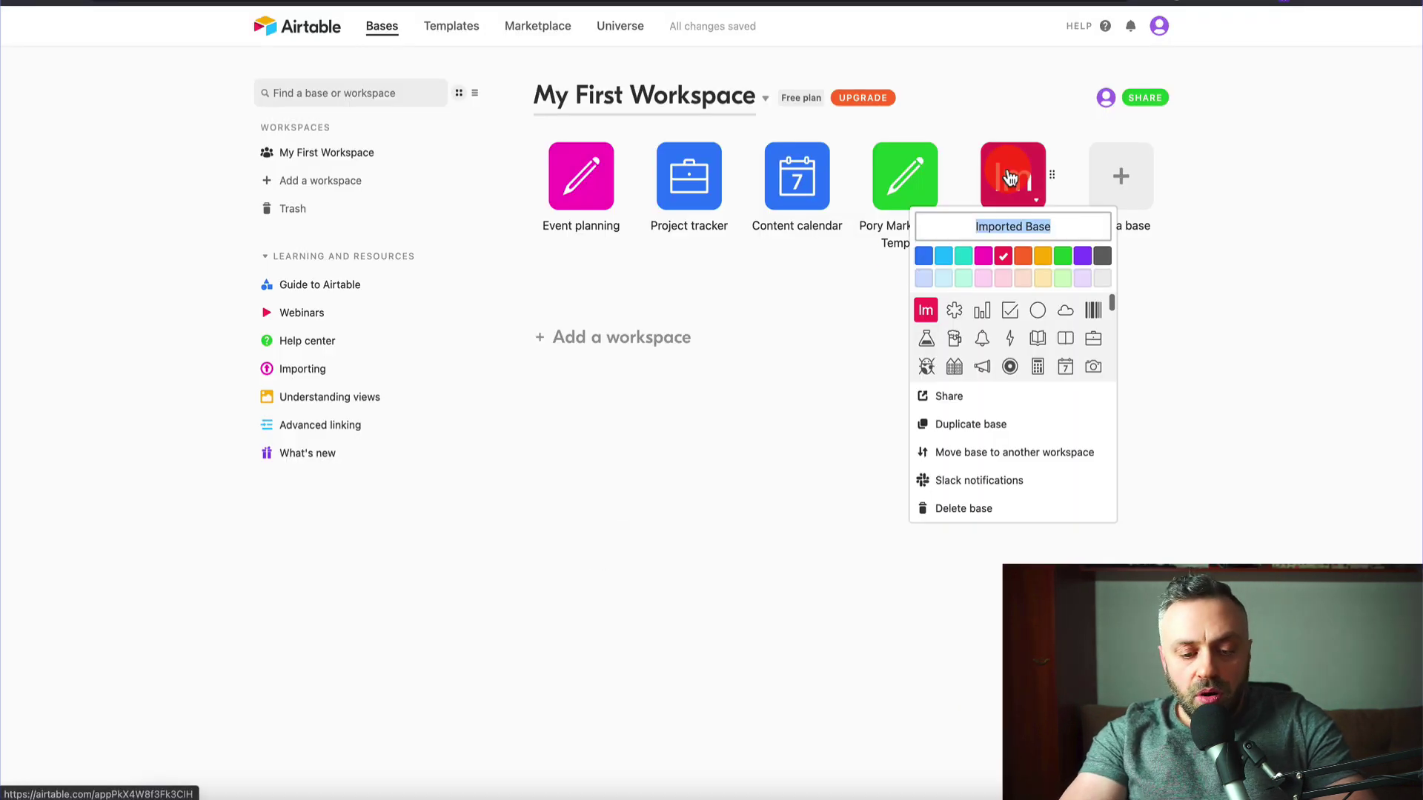
- Name the imported base MB instead of MaxBounty and open it
text(MaxBounty)
key(ctrl+a)
text(MB)
key(Return)
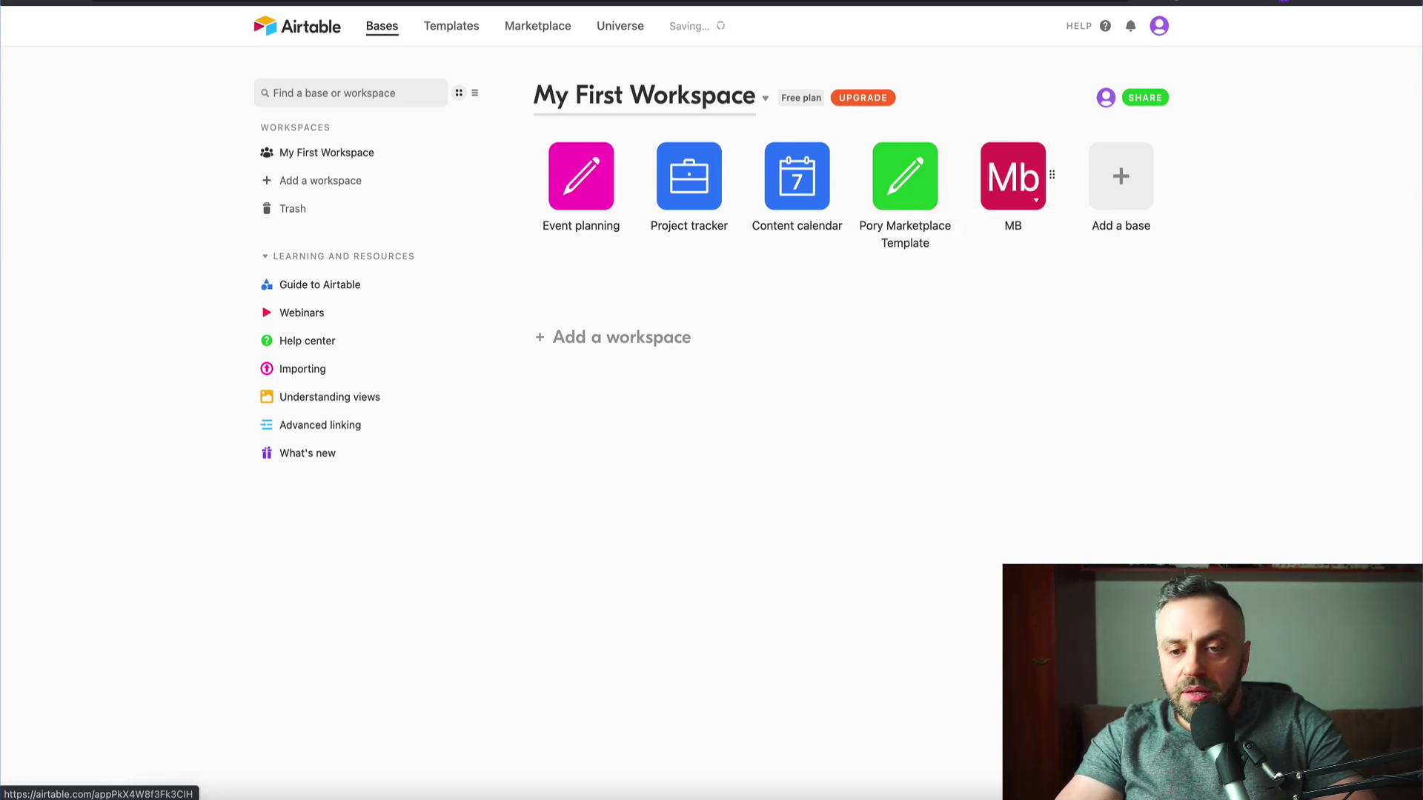
click(1017, 182)
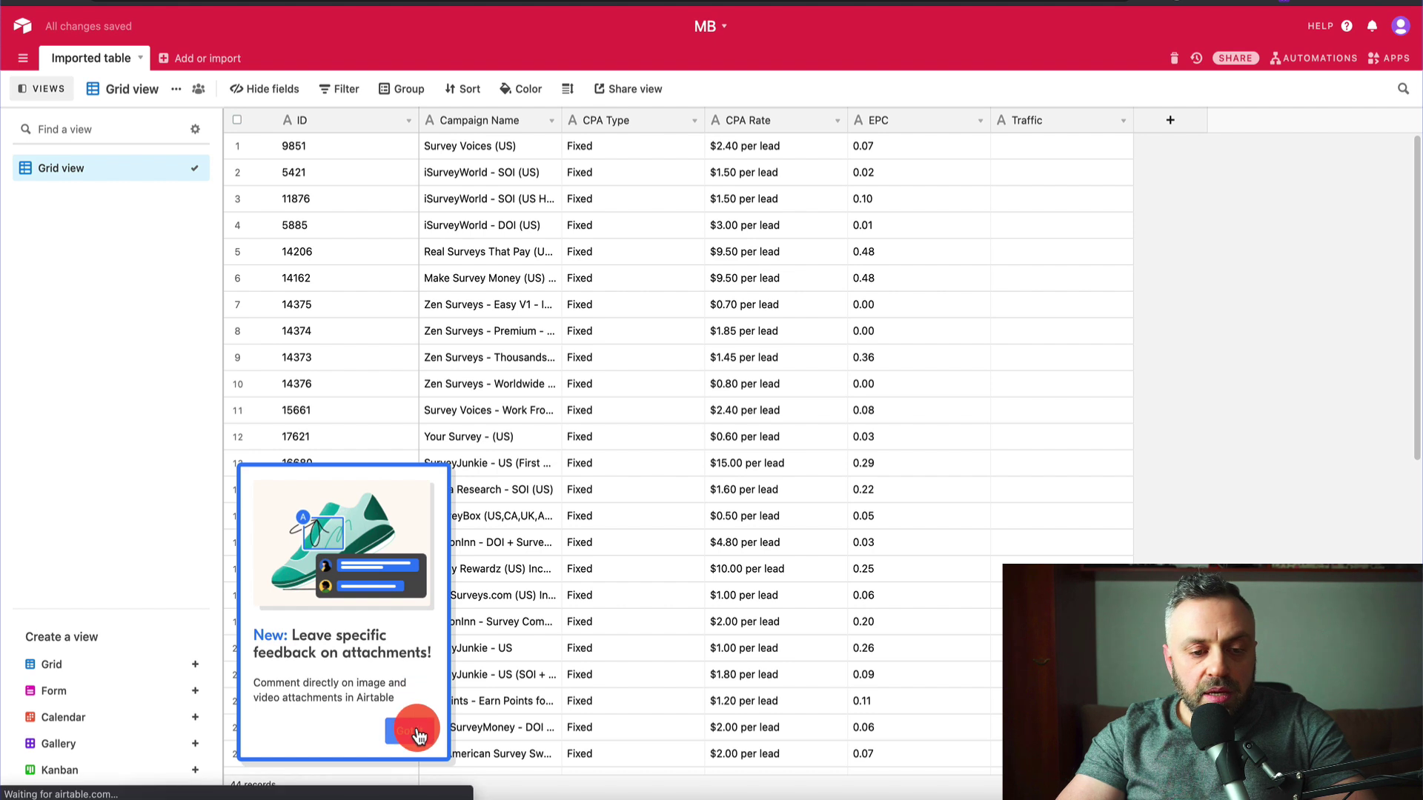
- Rename the Traffic column to Offer Type
click(411, 732)
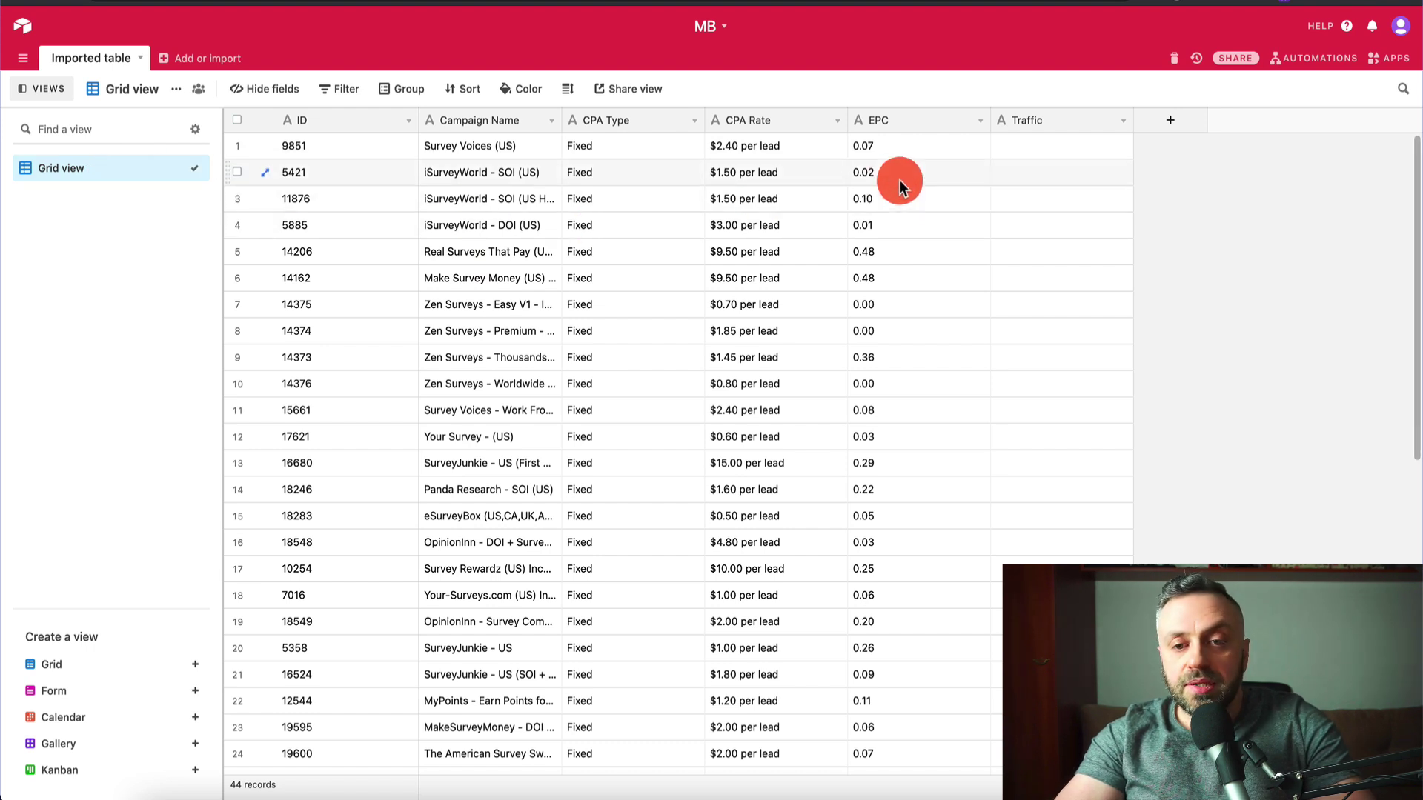
click(1053, 121)
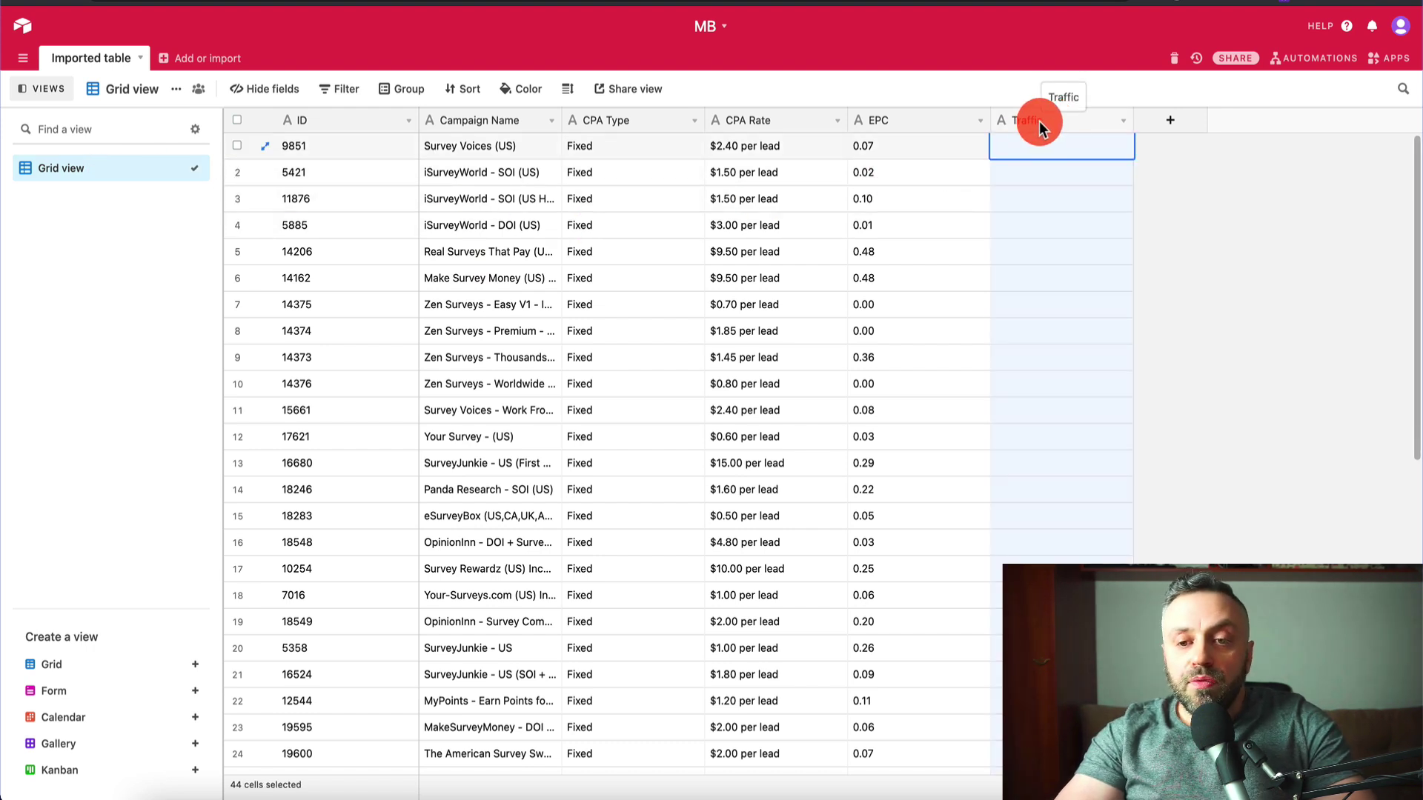
double_click(1027, 124)
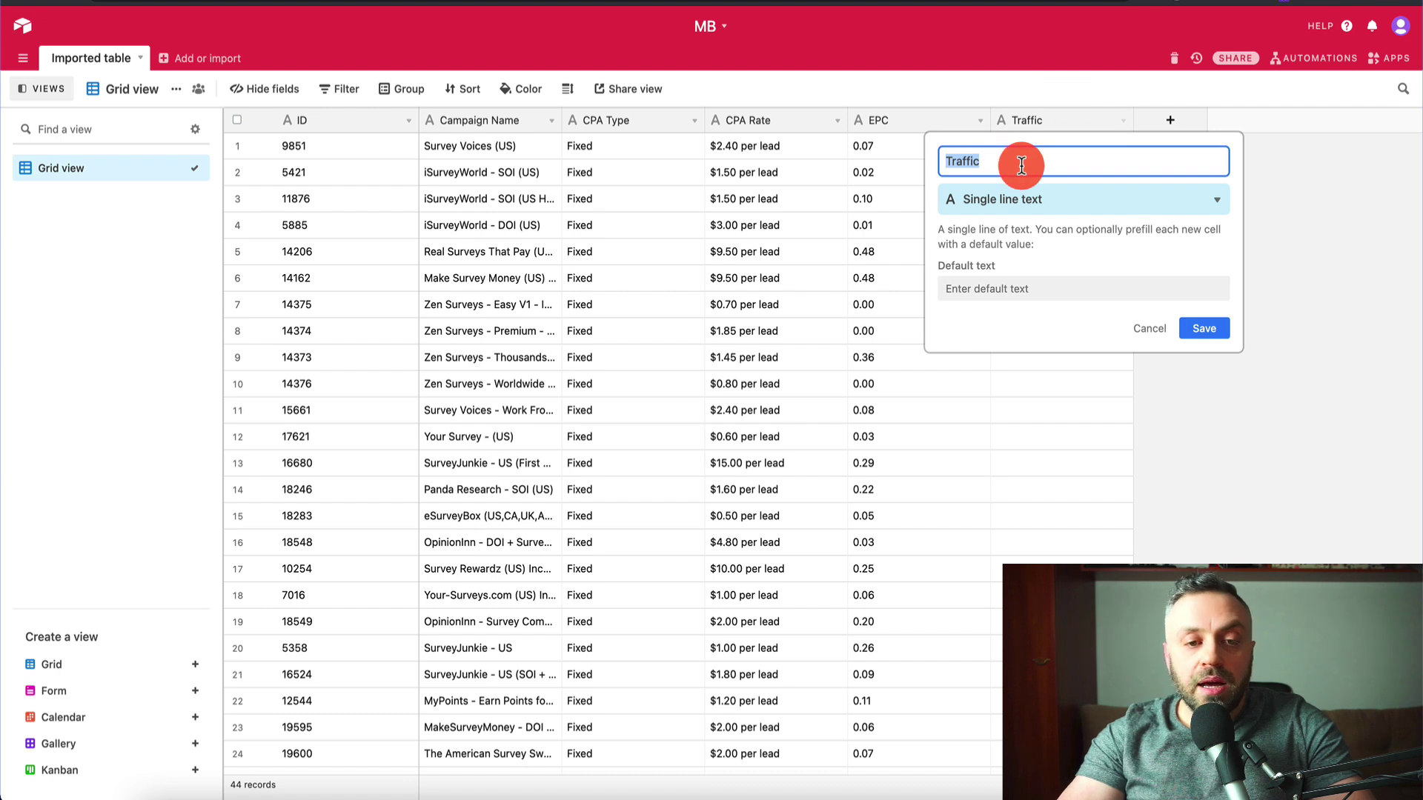
text(Offer Type)
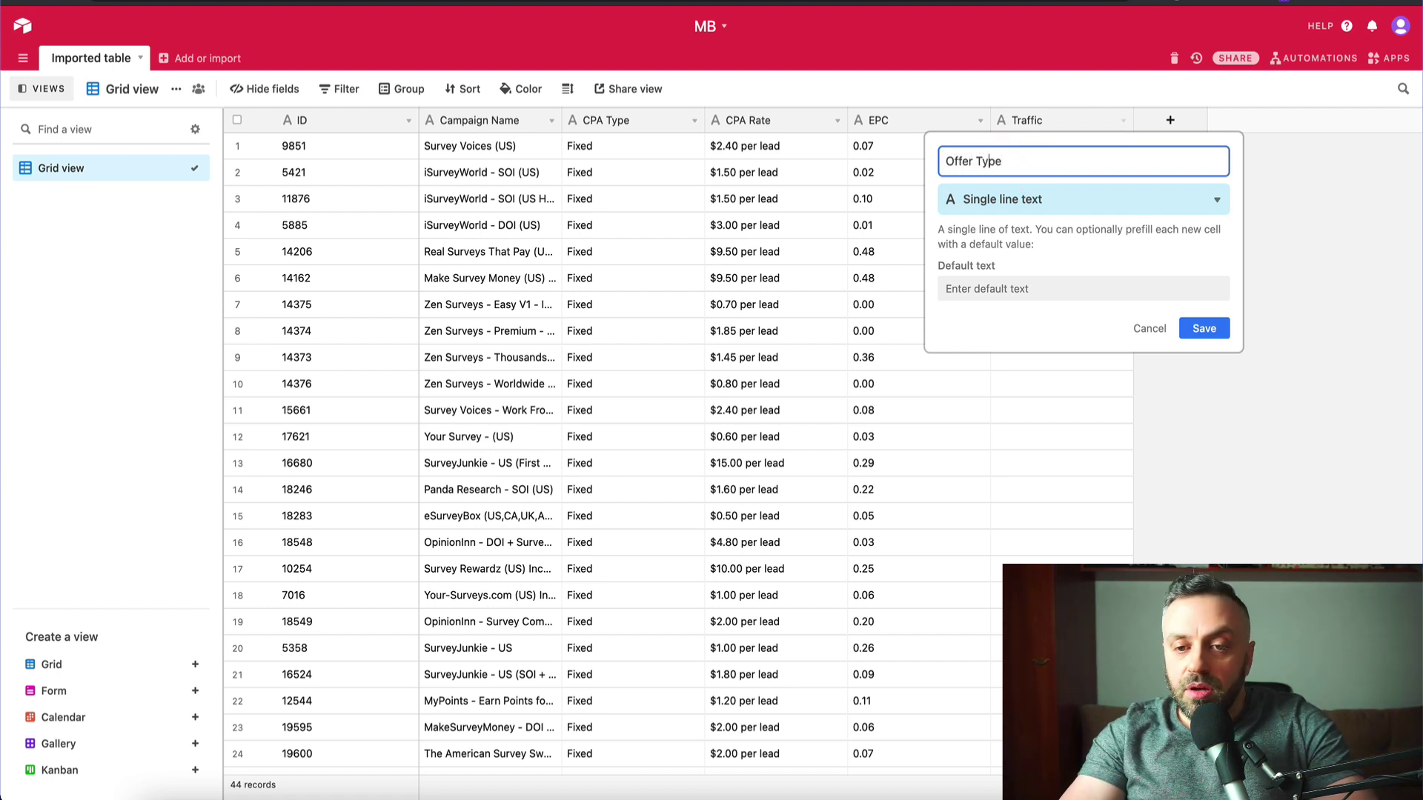
key(Return)
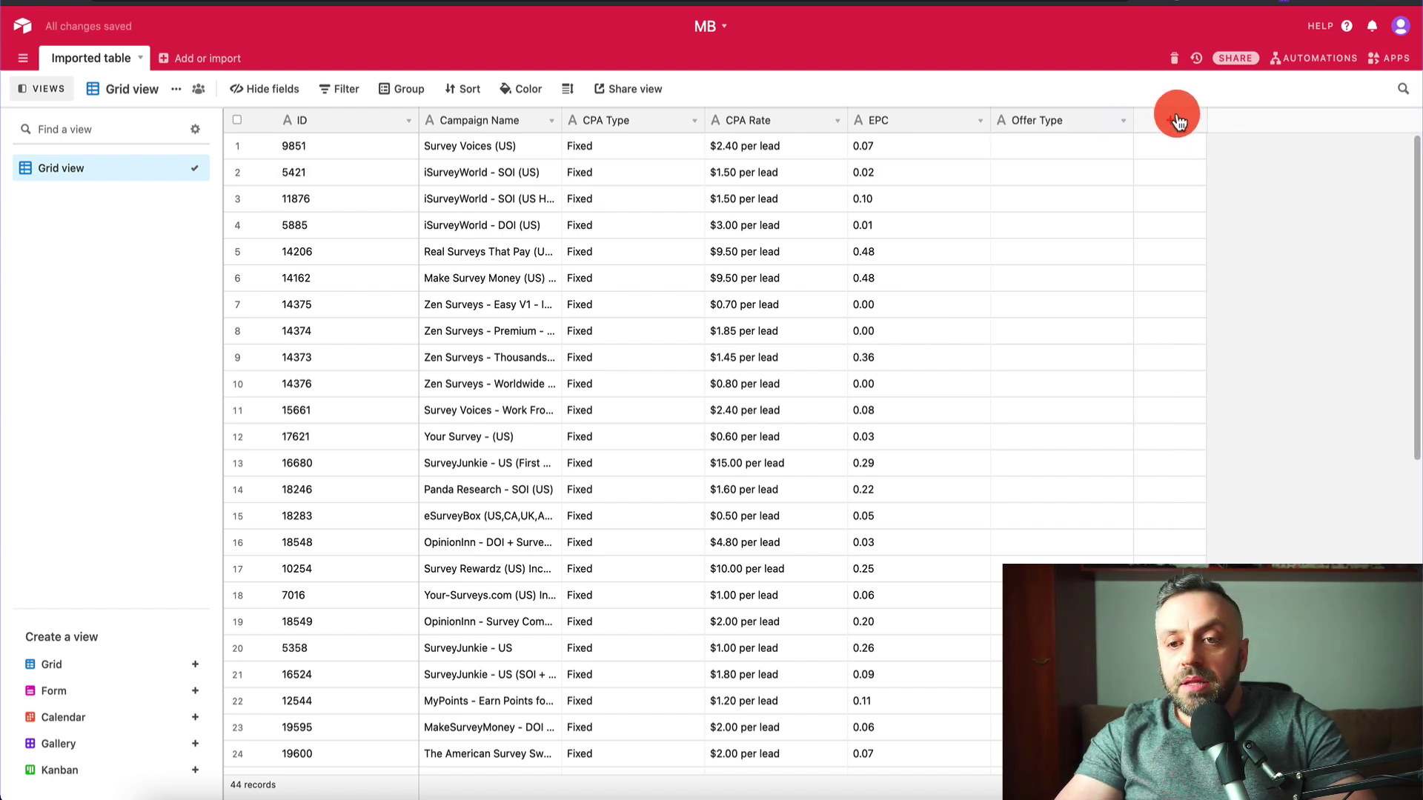
- Add a single line text field named Country
click(1173, 120)
text(Country)
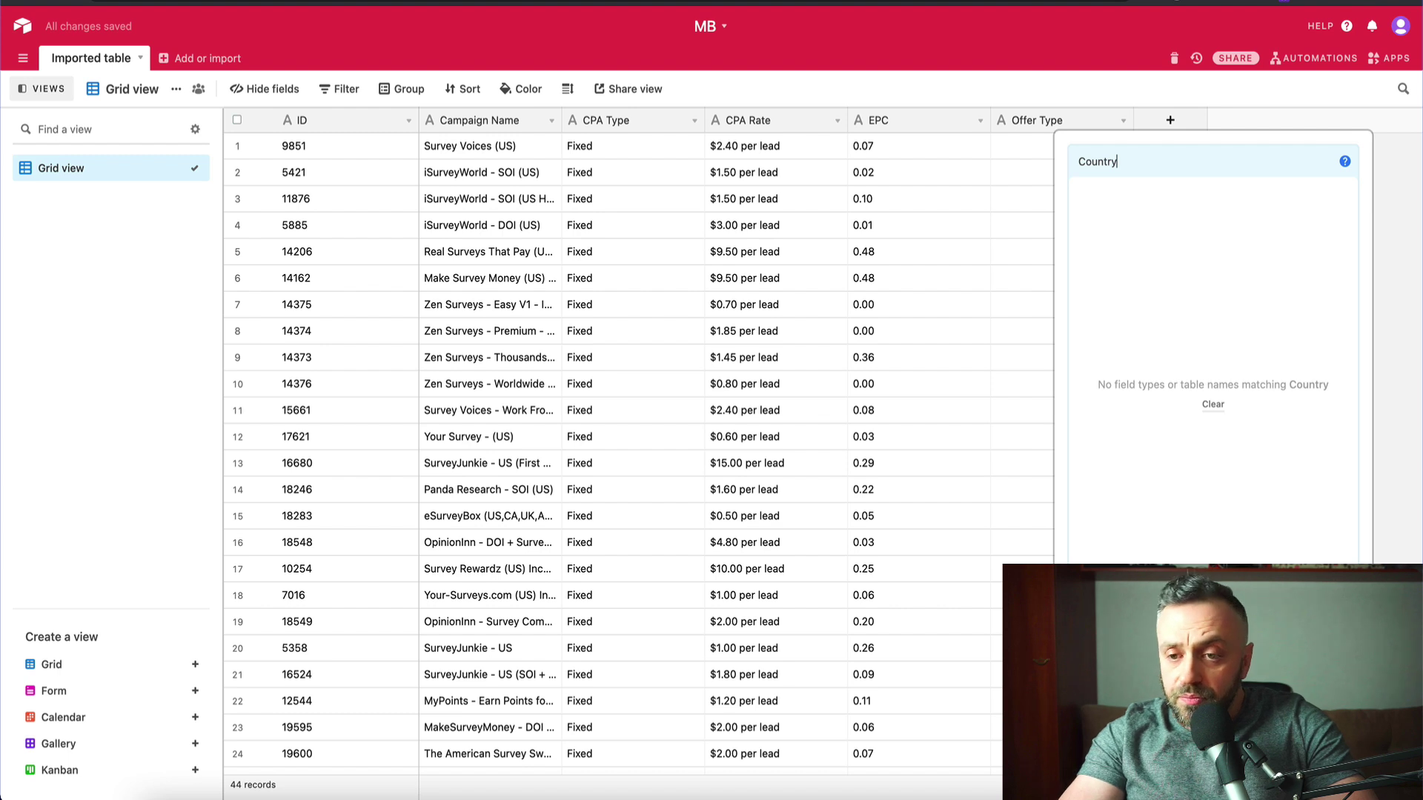
key(BackSpace)
key(BackSpace)
key(BackSpace)
key(BackSpace)
key(BackSpace)
key(BackSpace)
key(BackSpace)
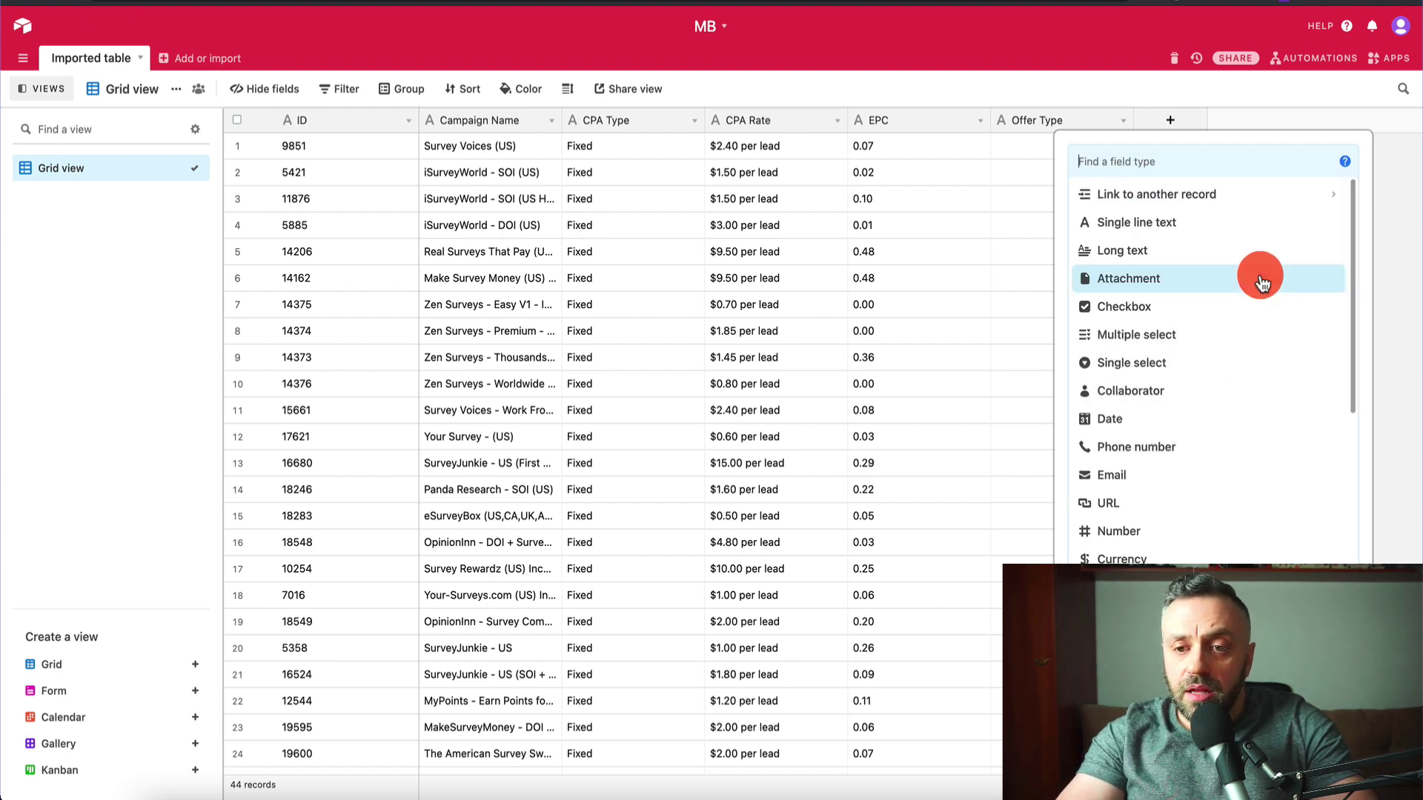
click(1136, 228)
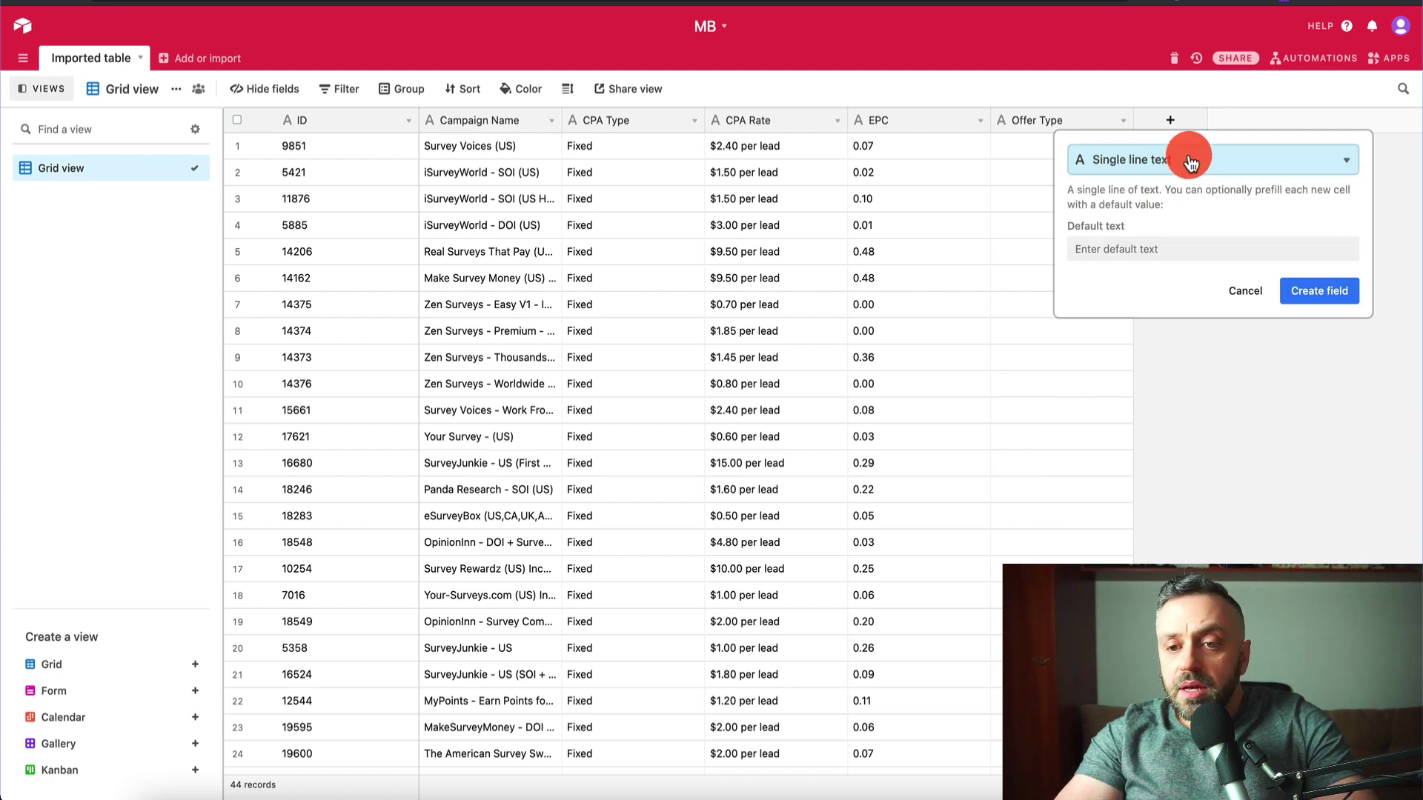
click(1173, 157)
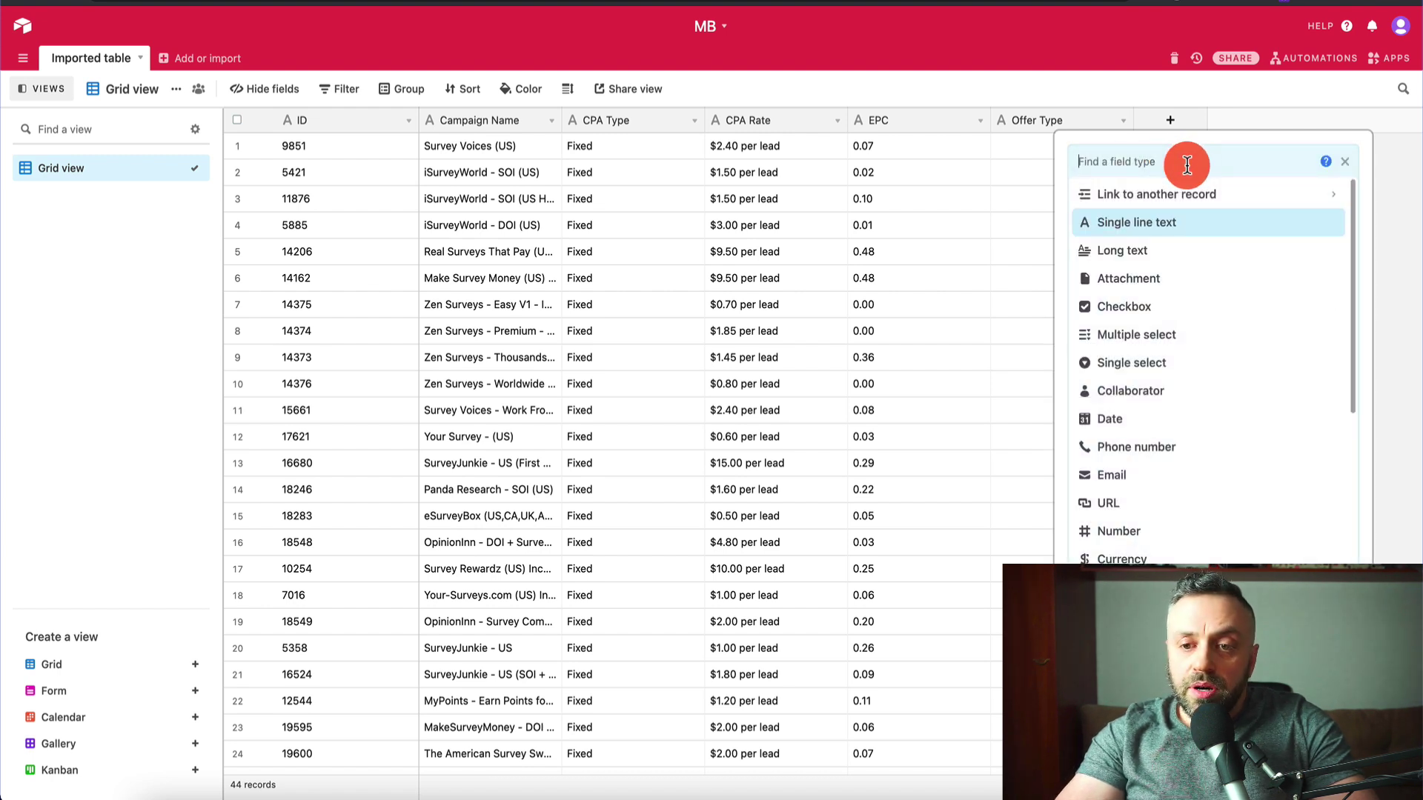
click(1147, 224)
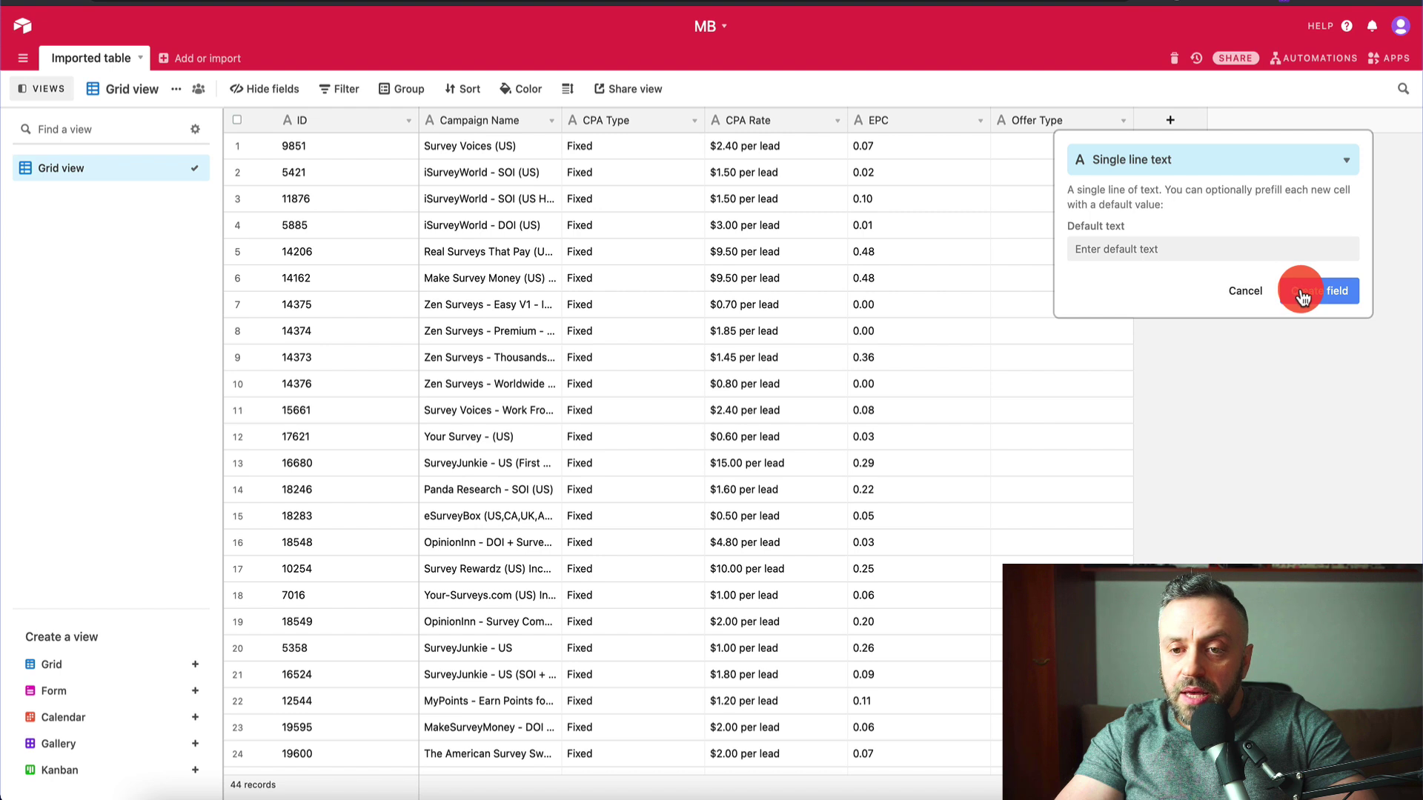
click(1301, 287)
text(Country)
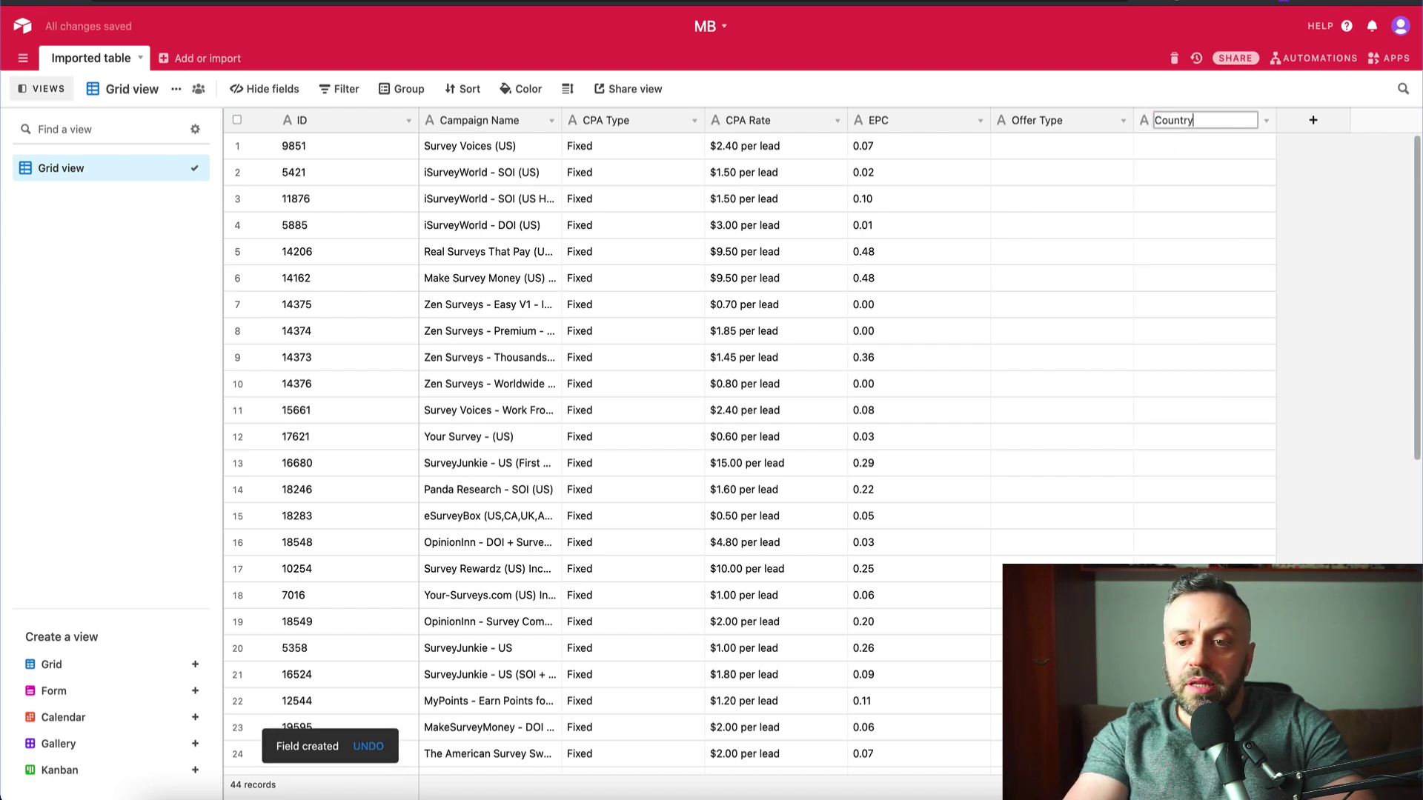
key(Return)
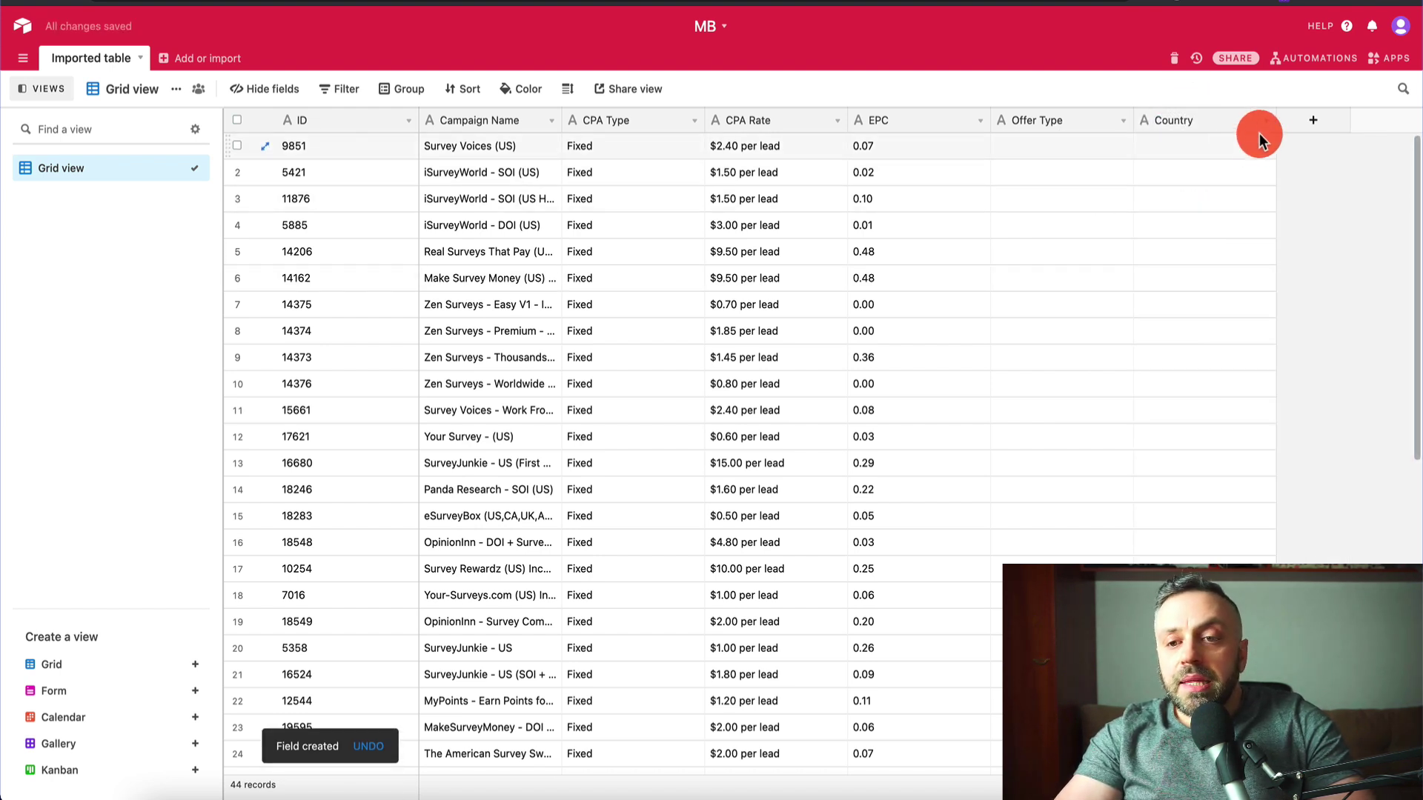
- Add a URL field named Link
click(1311, 124)
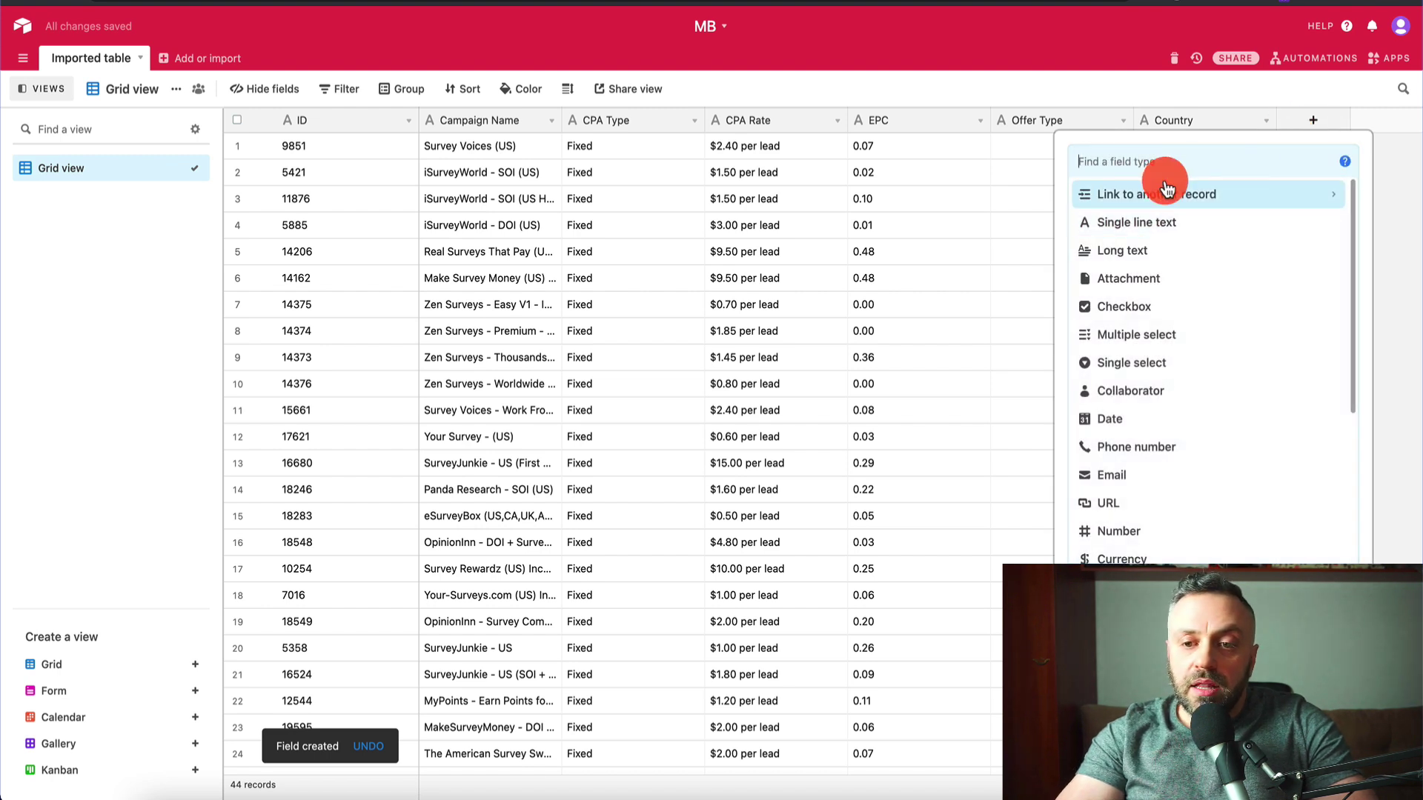
click(1125, 504)
click(1310, 246)
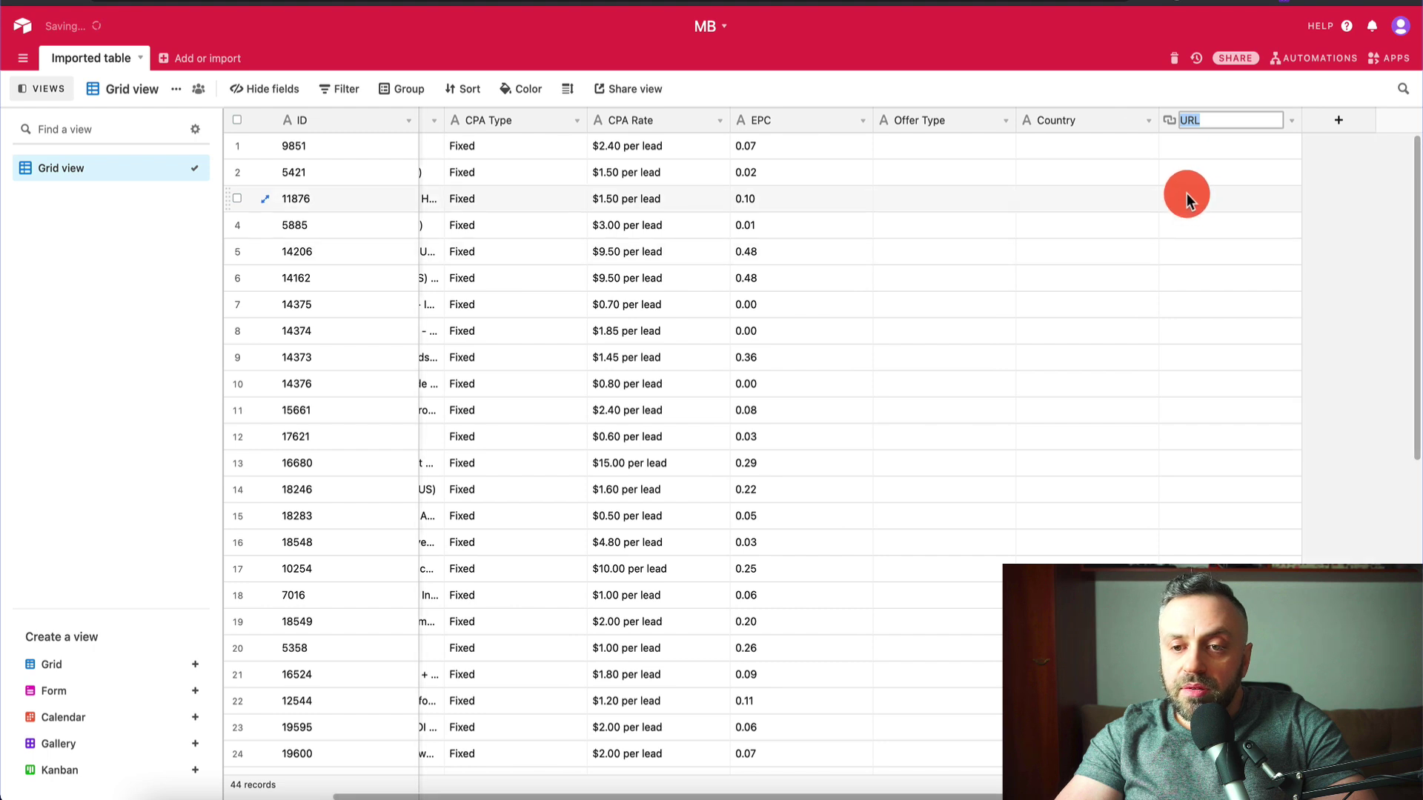
key(BackSpace)
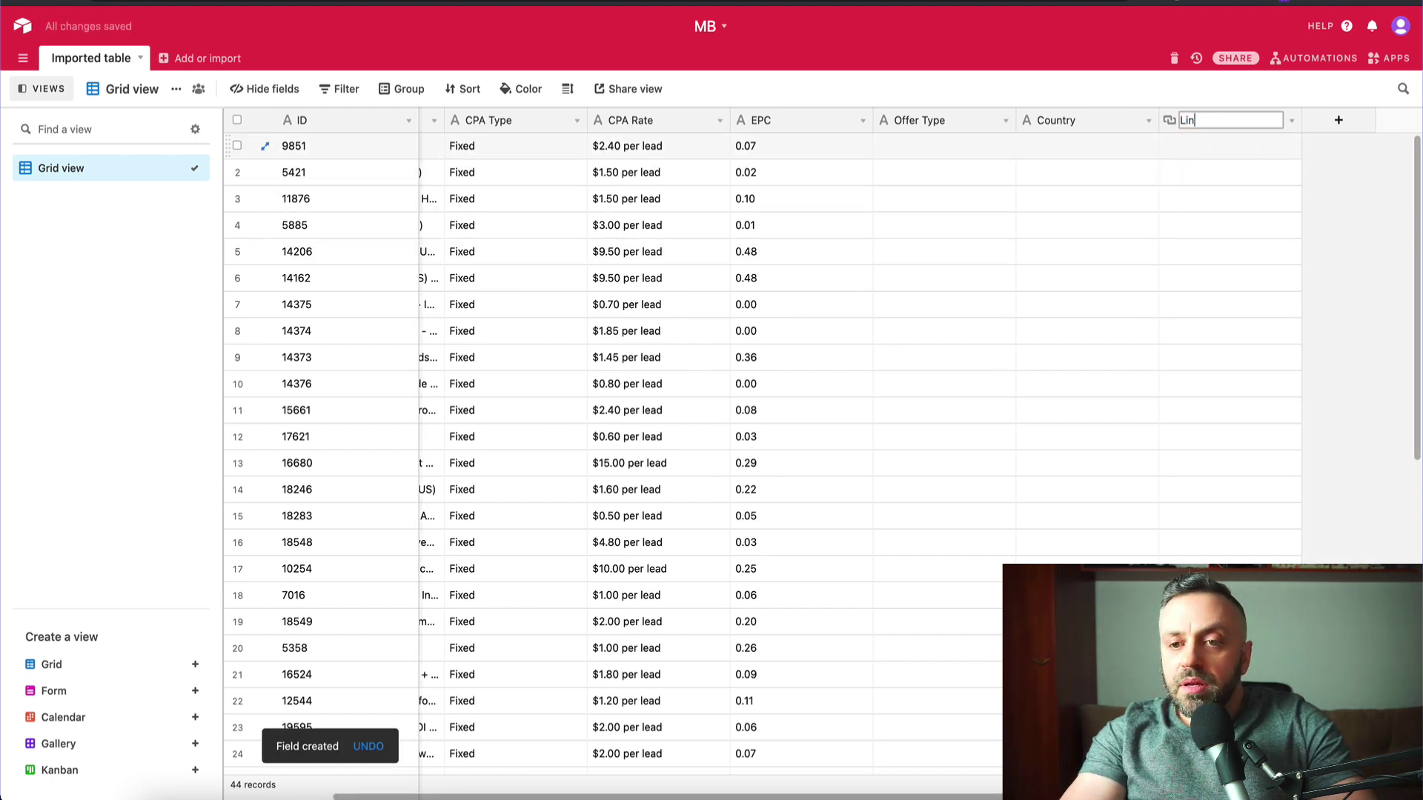
text(AffLink)
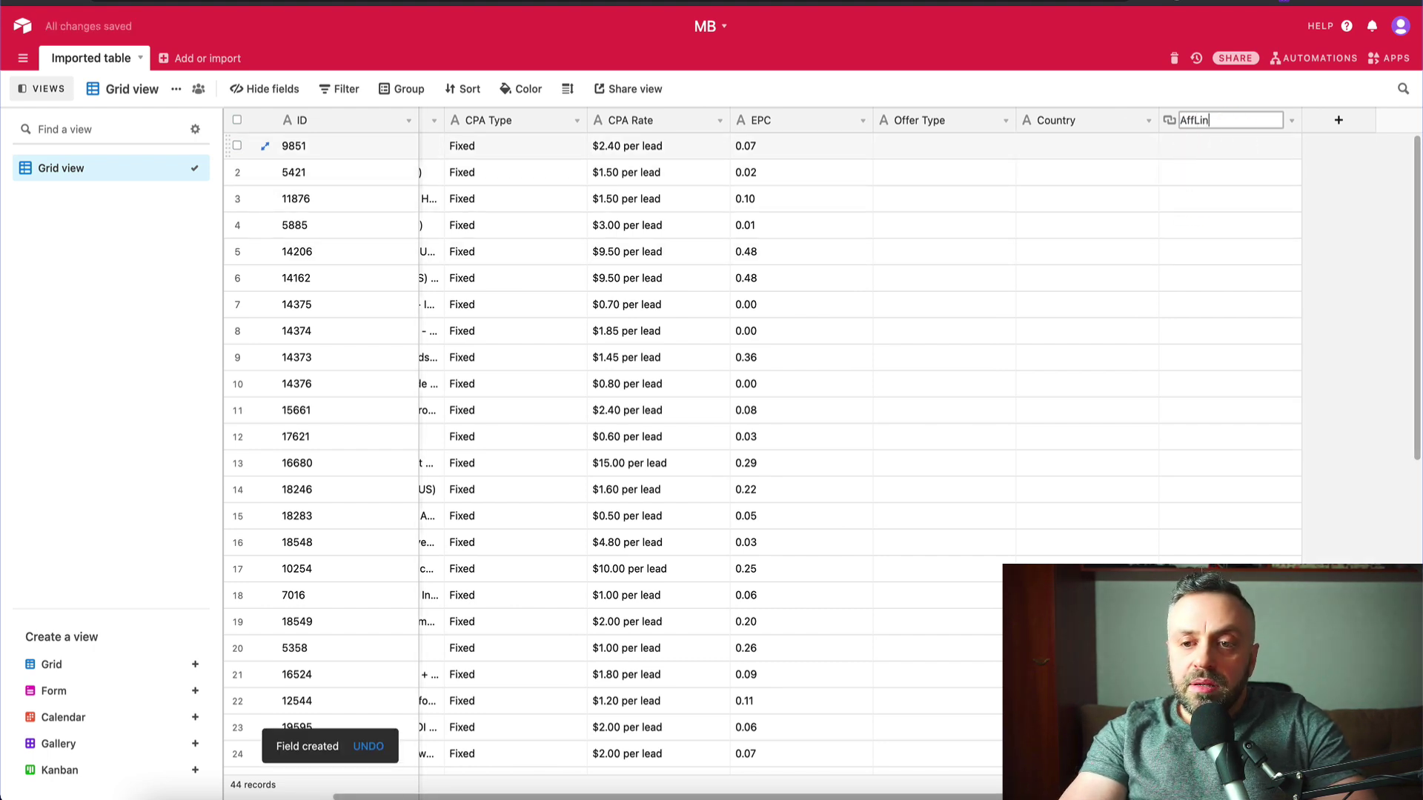
key(ctrl+a)
text(Link)
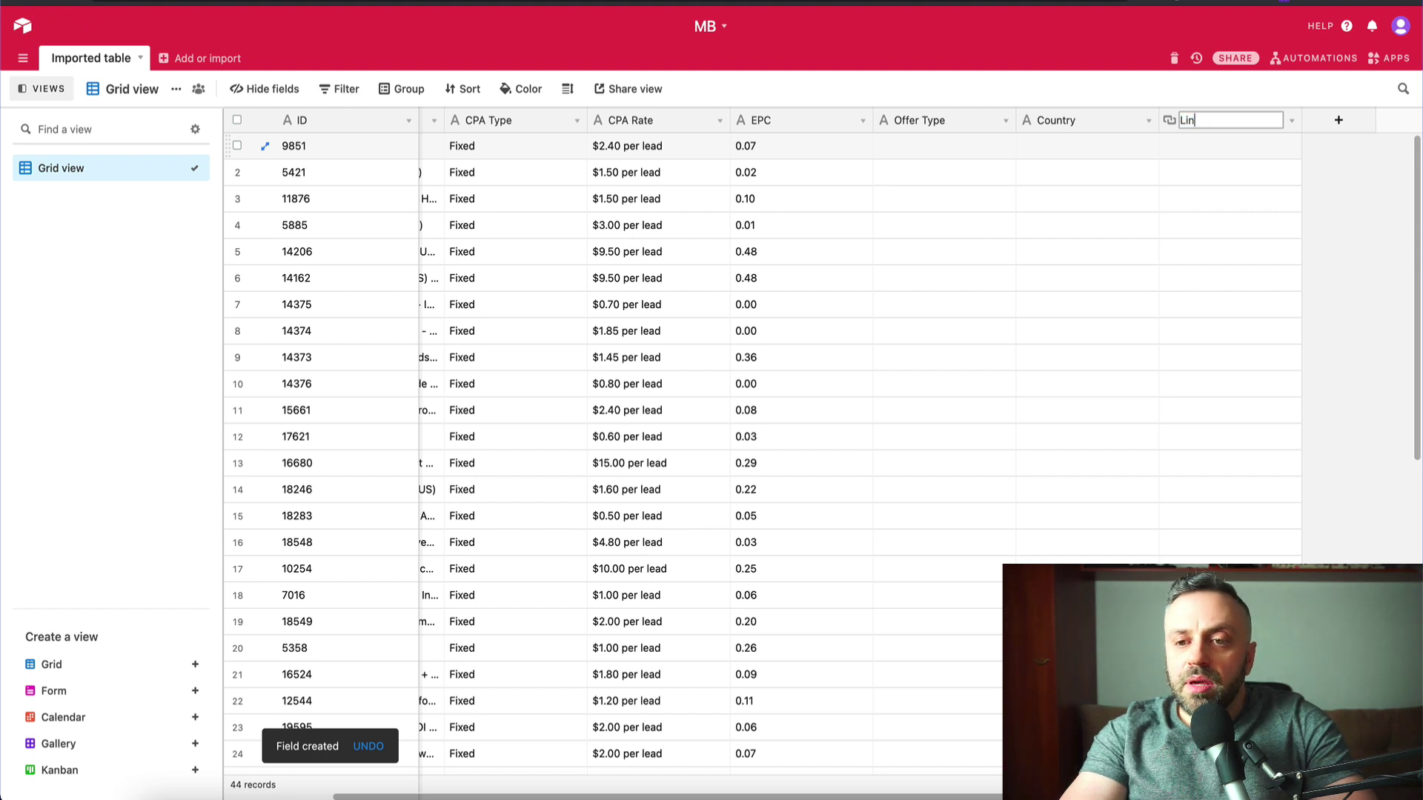
key(Return)
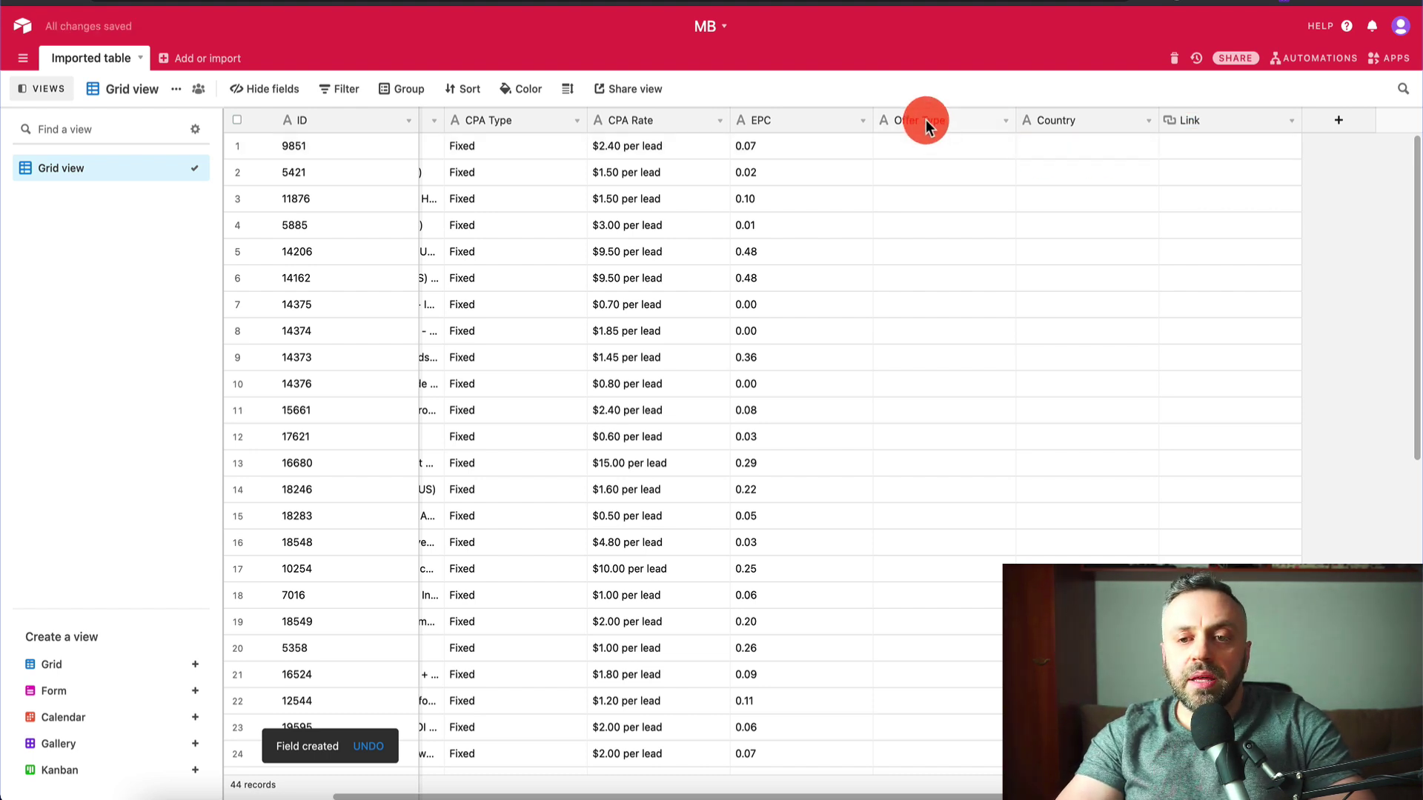
- Enter Survey as Offer Type in row 1 and fill it down through row 44
click(917, 143)
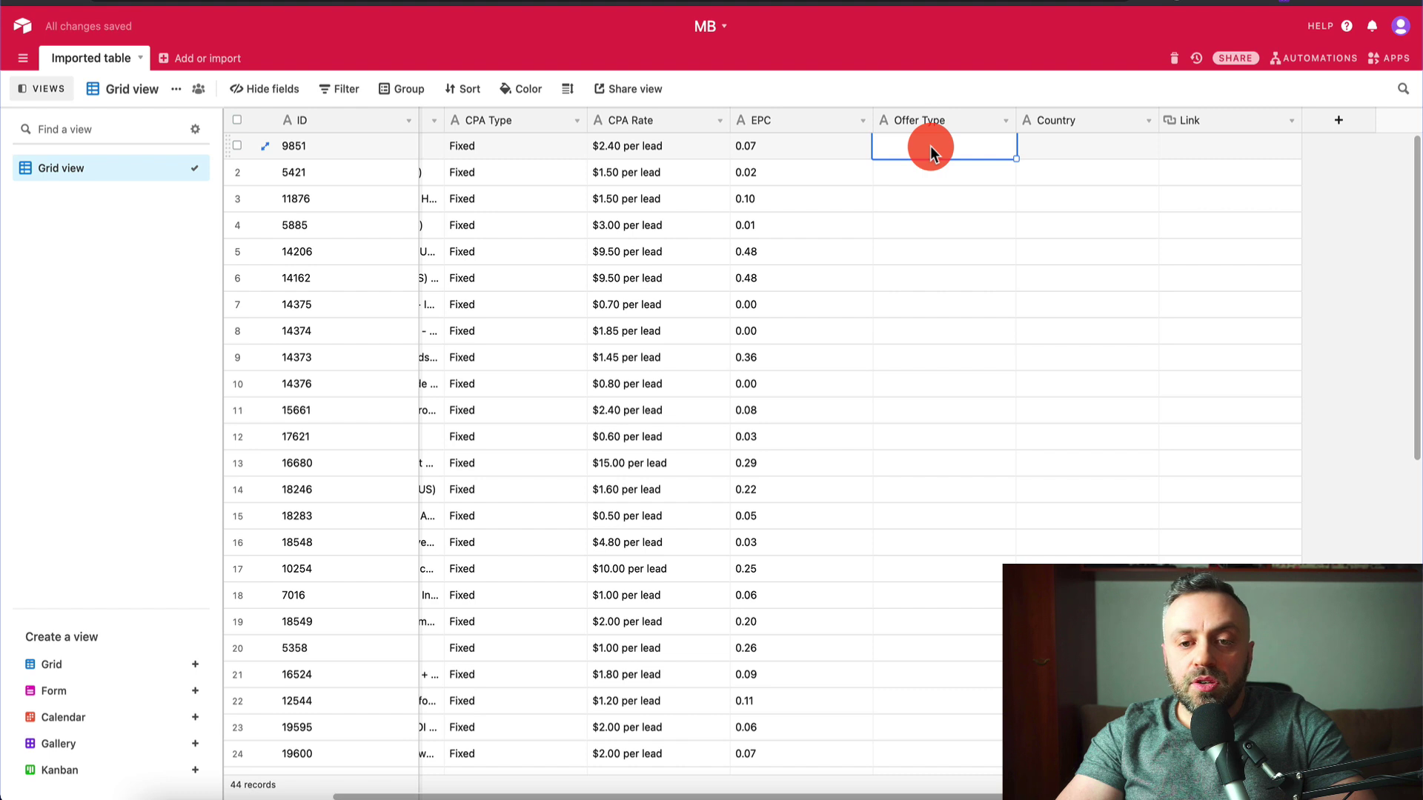
text(Survey)
key(Return)
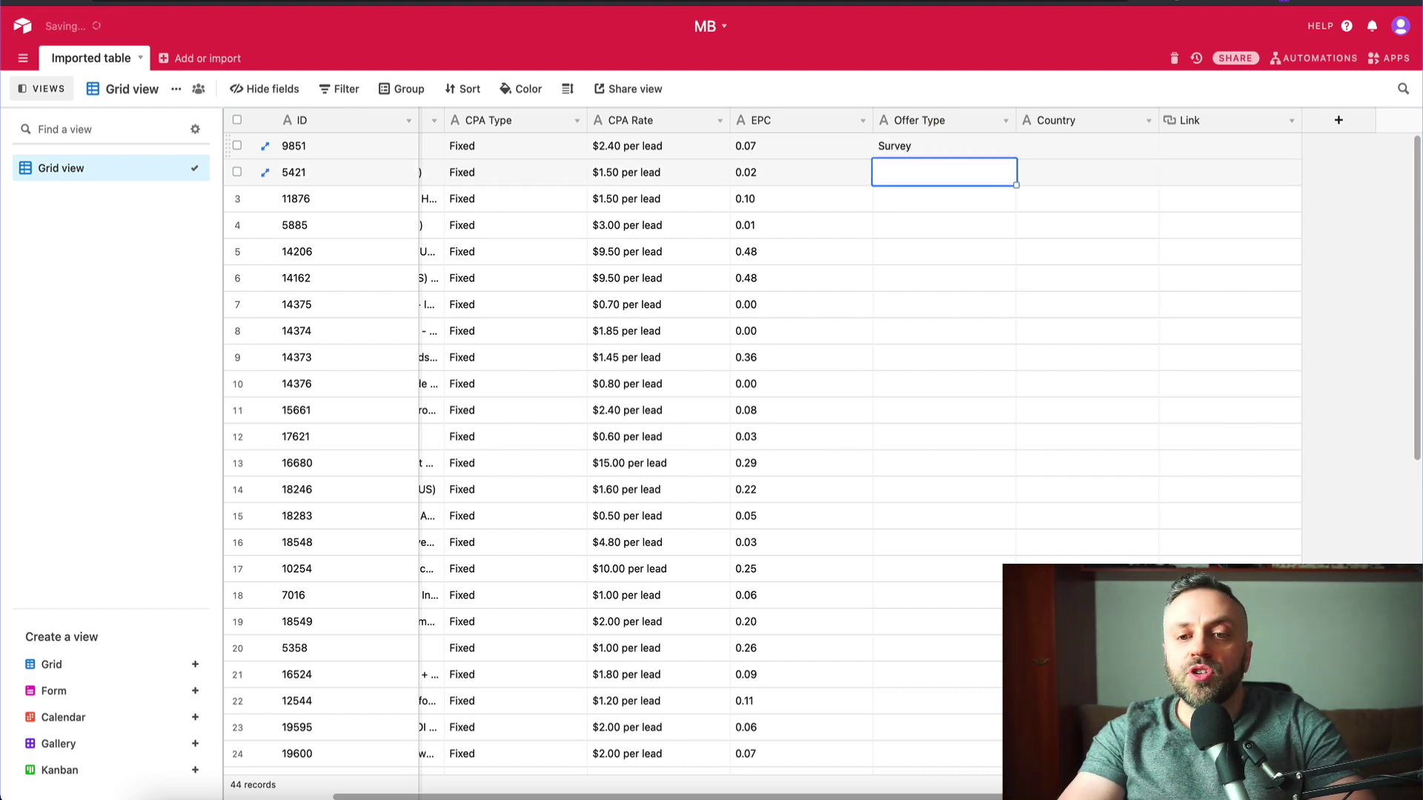
click(1006, 157)
drag(1006, 157, 980, 695)
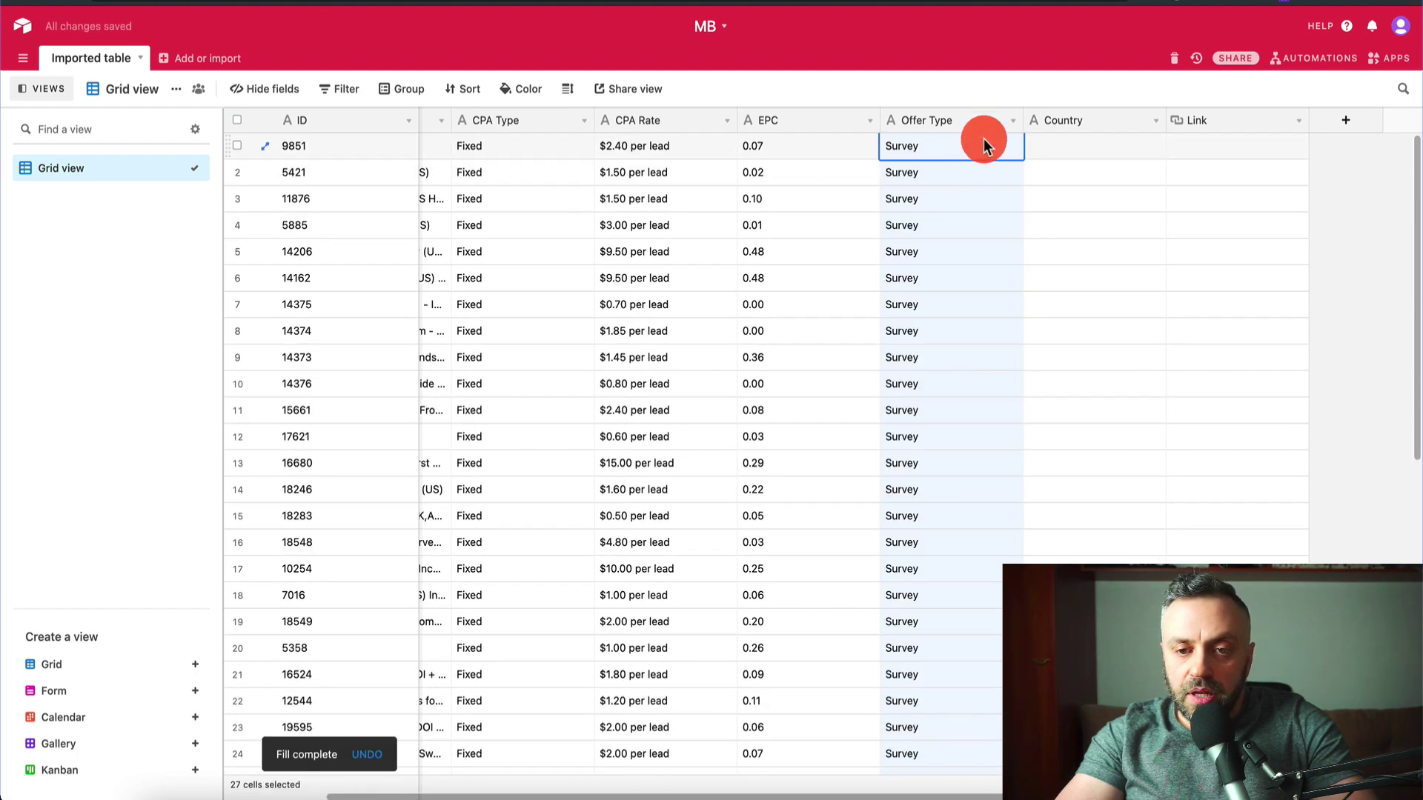
scroll(938, 513, down, 5)
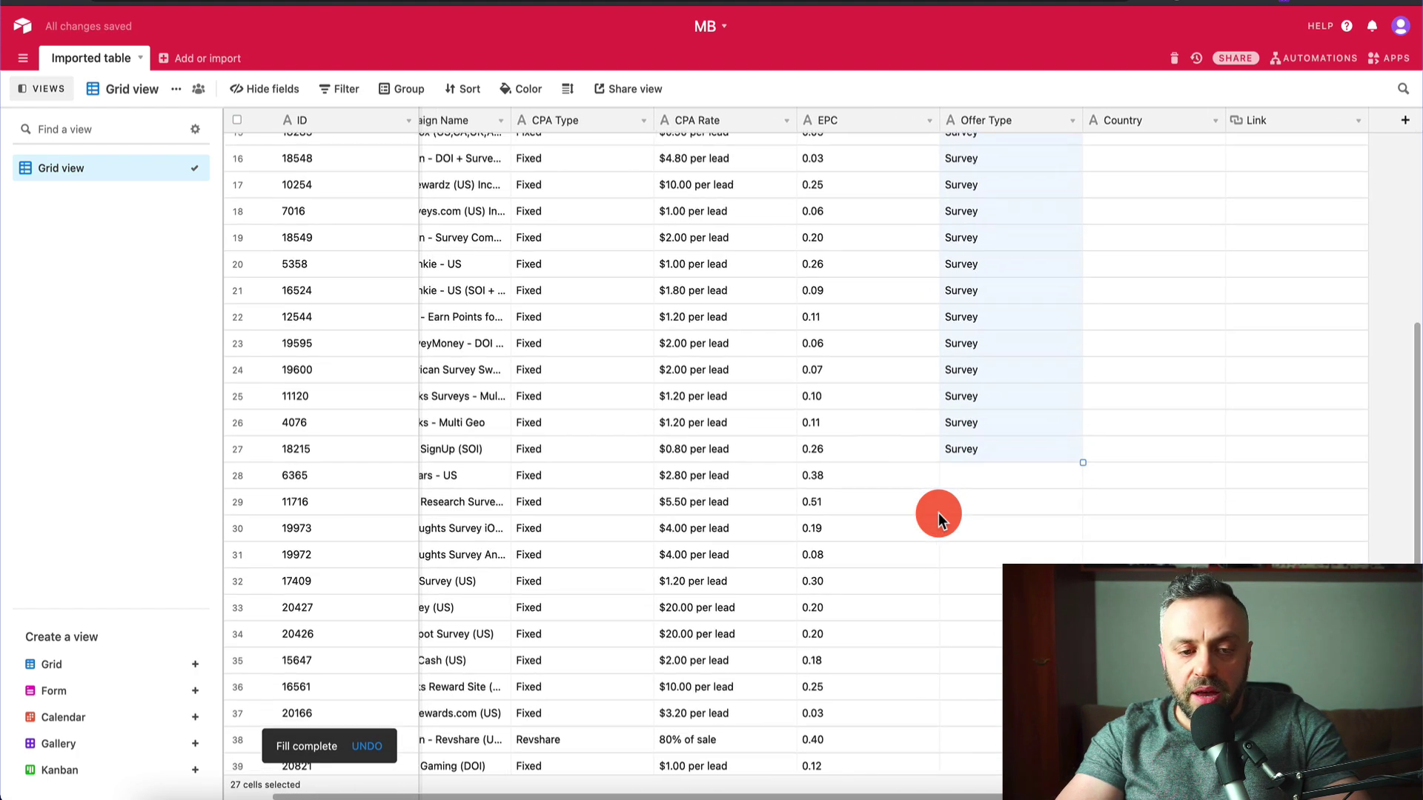
click(1090, 327)
drag(1020, 602, 1020, 641)
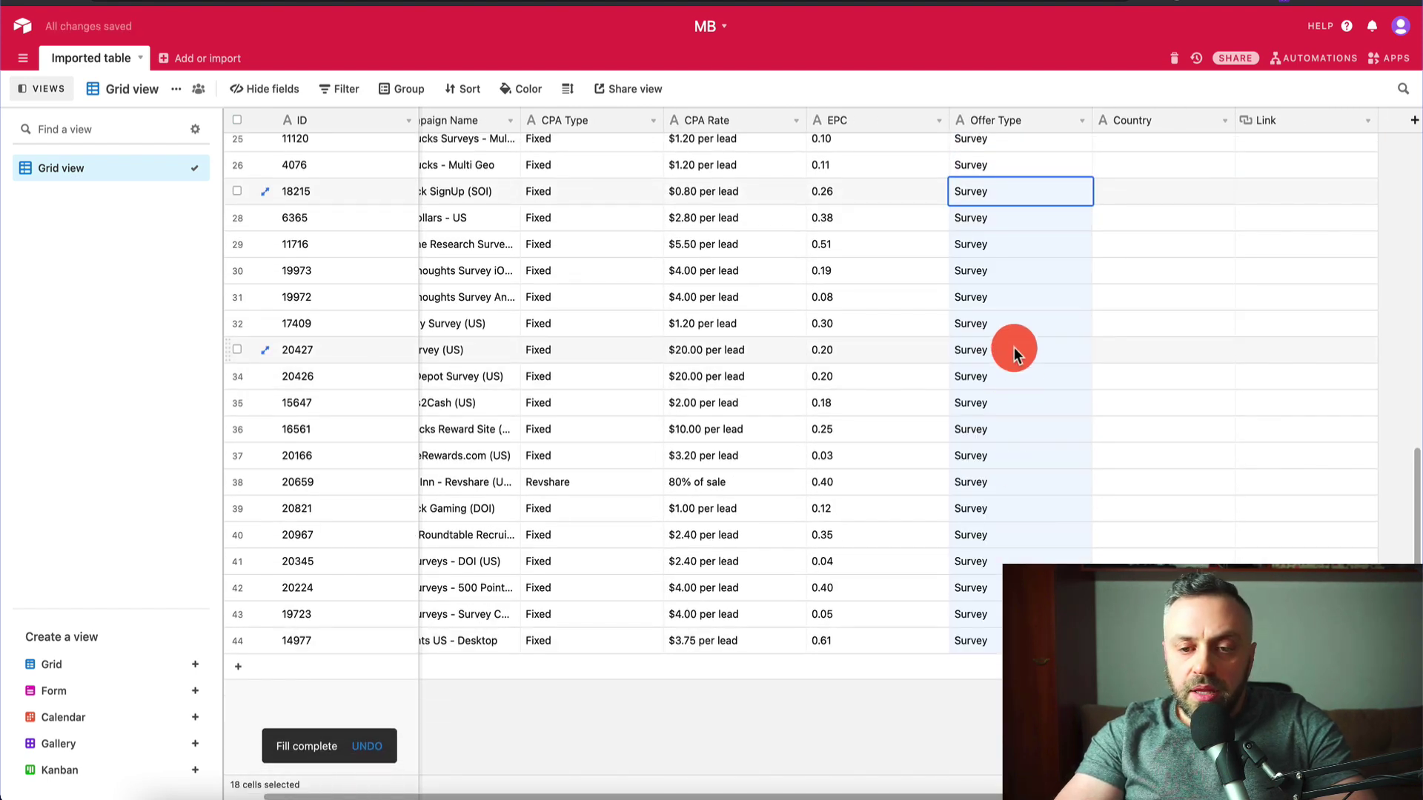
scroll(1014, 347, up, 10)
- Enter USA as the first offer's Country
click(1137, 152)
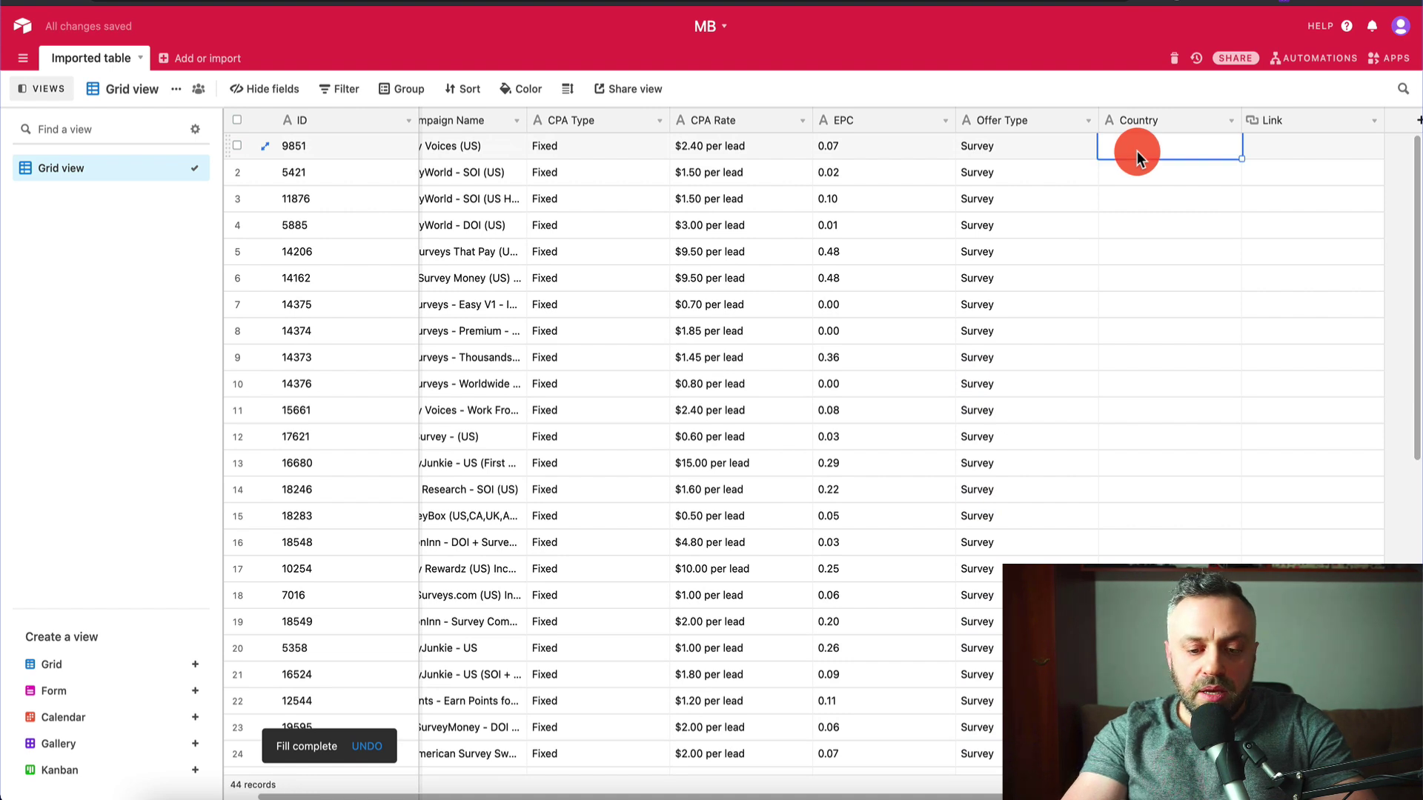
text(USA)
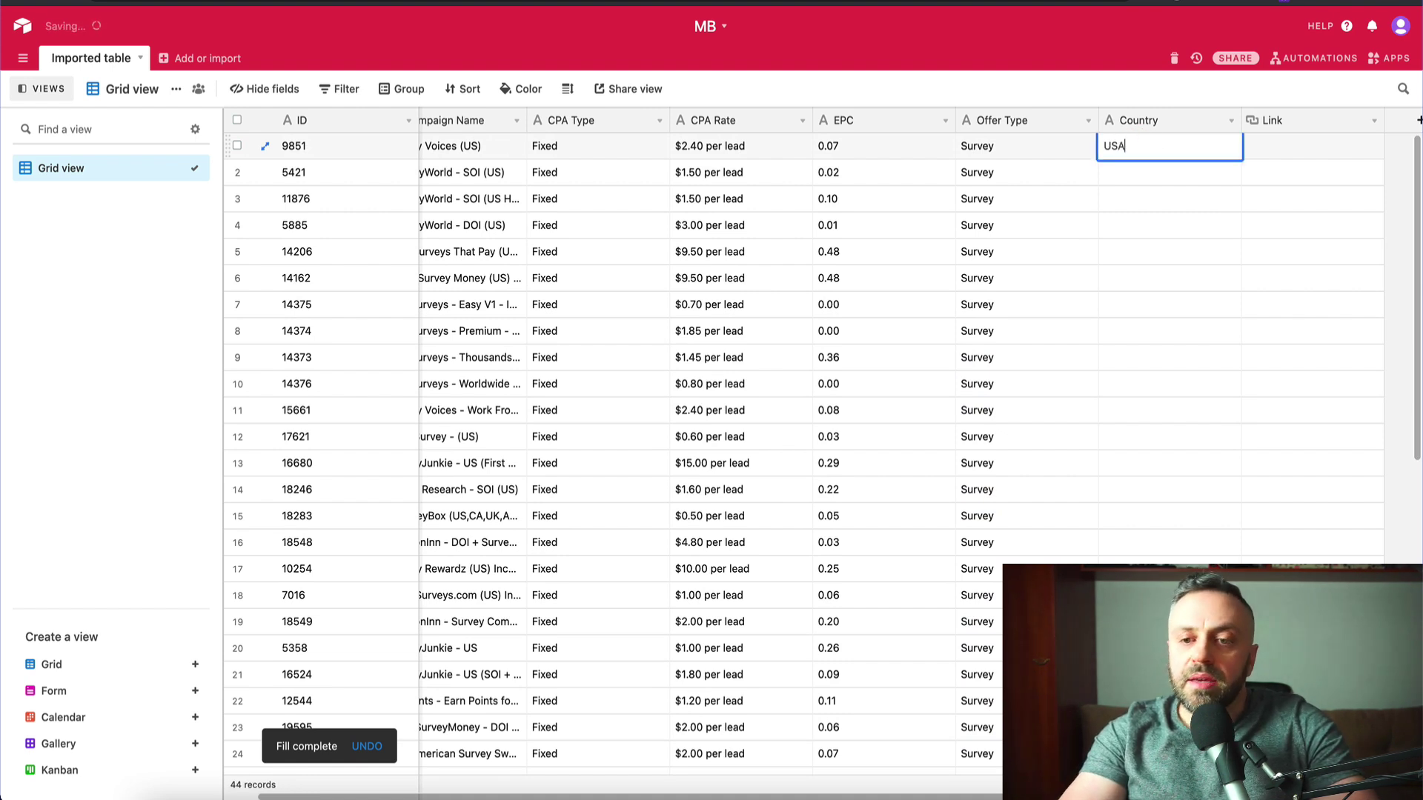
key(Return)
key(Up)
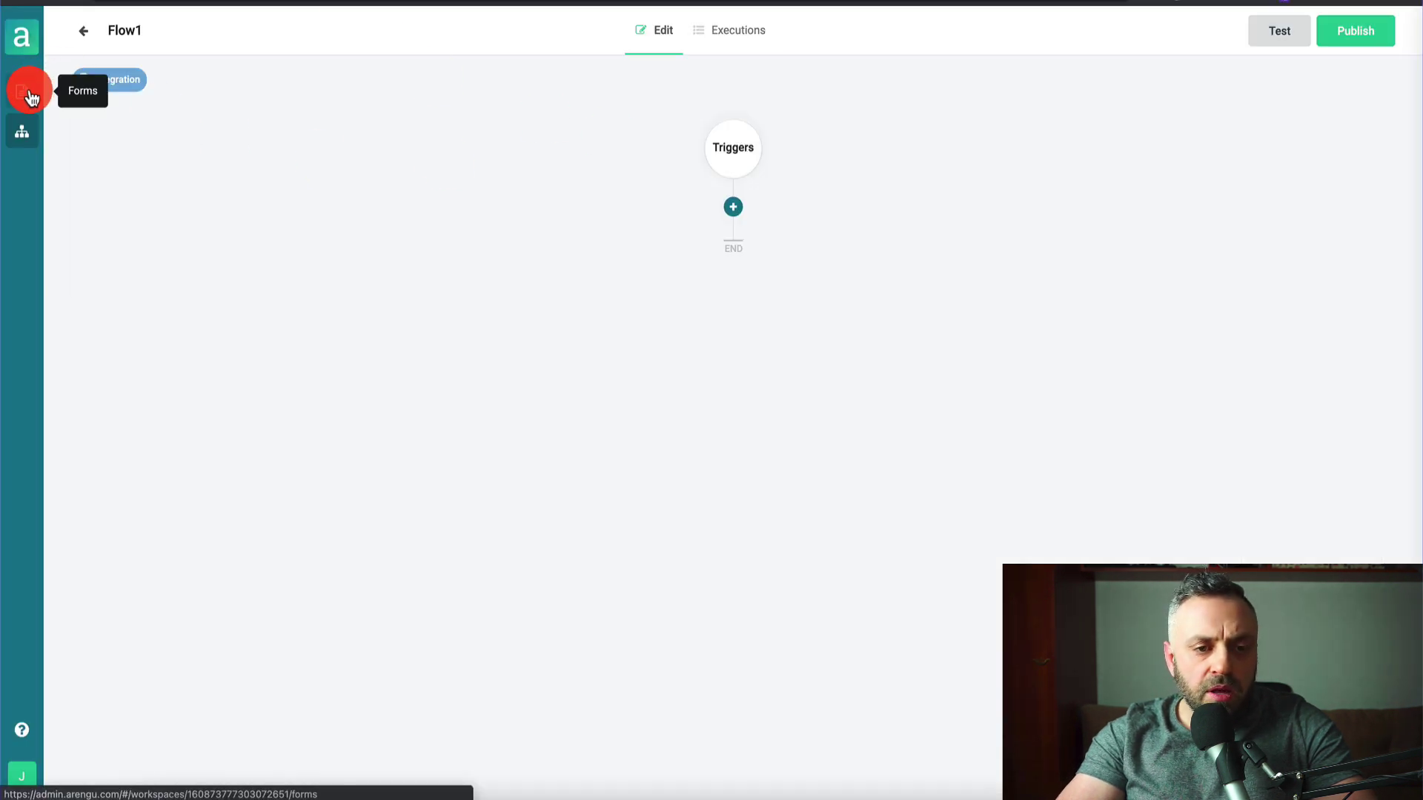
- Open the lead qualification form and shorten its country options to codes like CA and AU
click(37, 92)
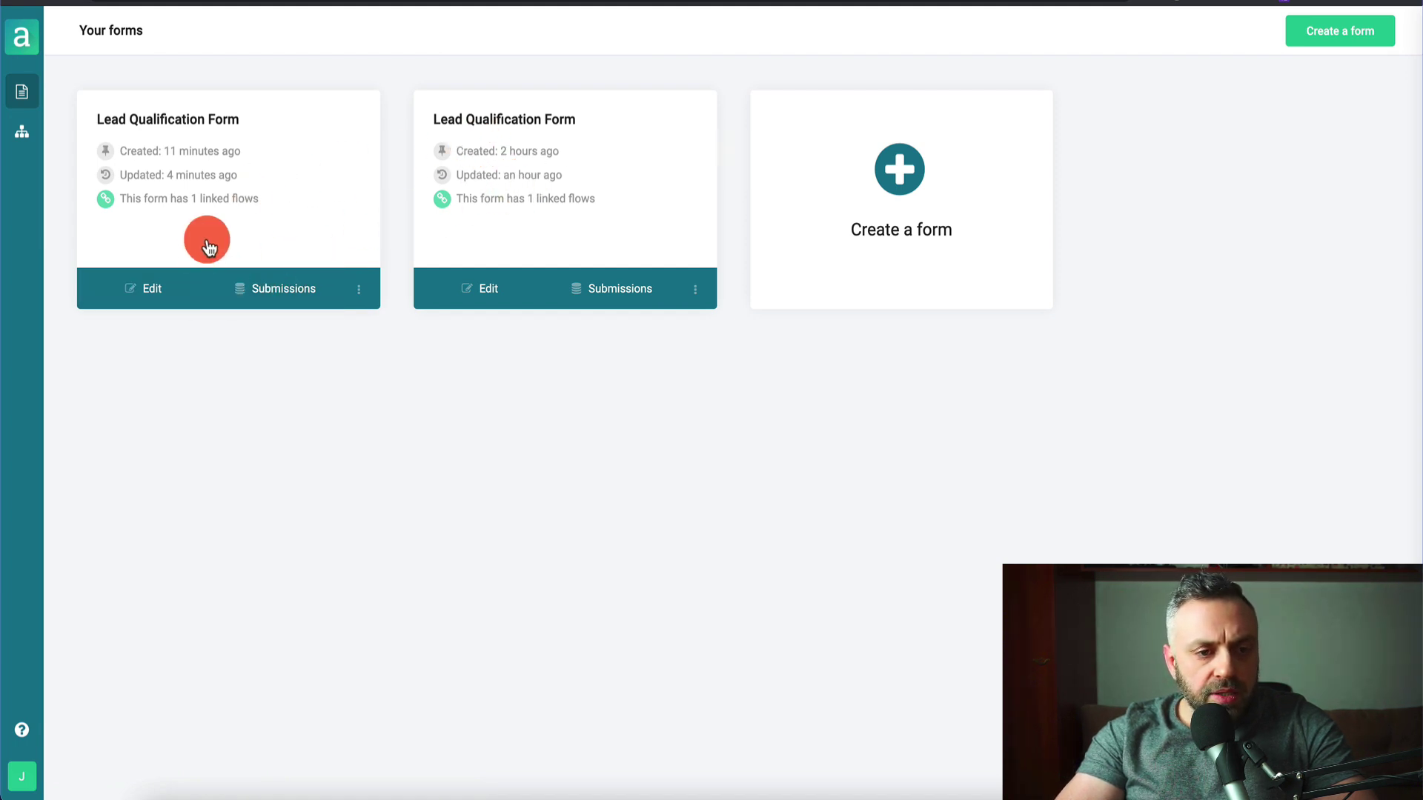
click(152, 289)
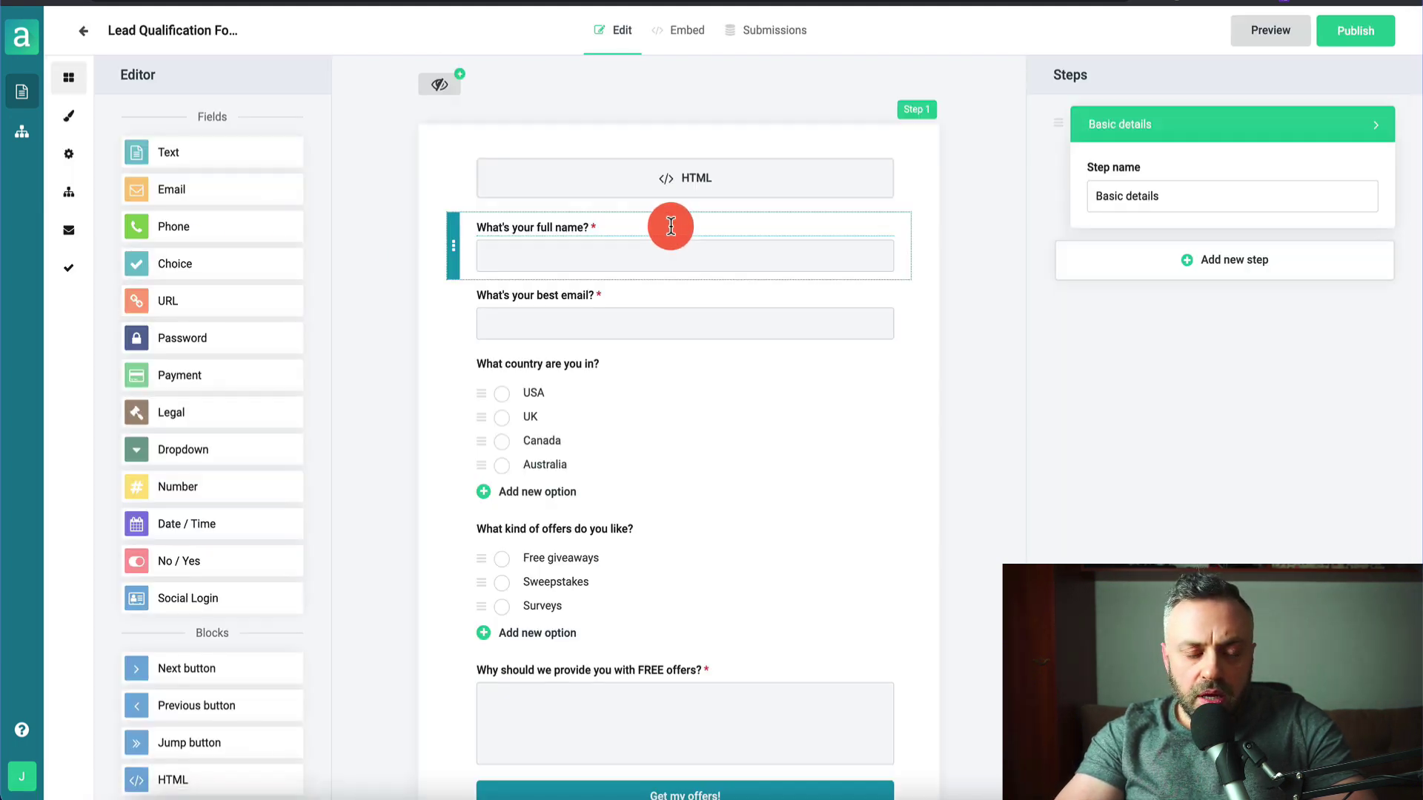
click(539, 390)
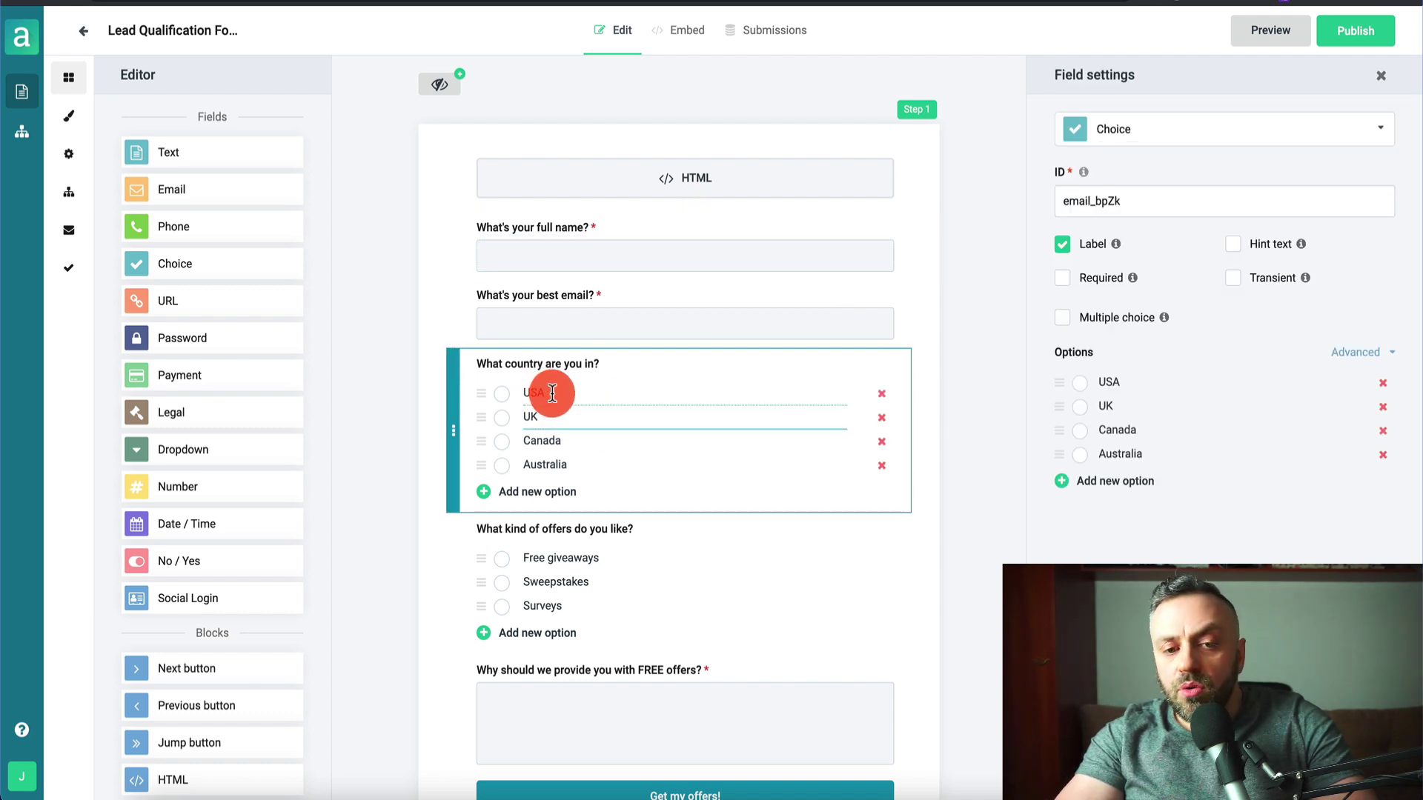
click(417, 272)
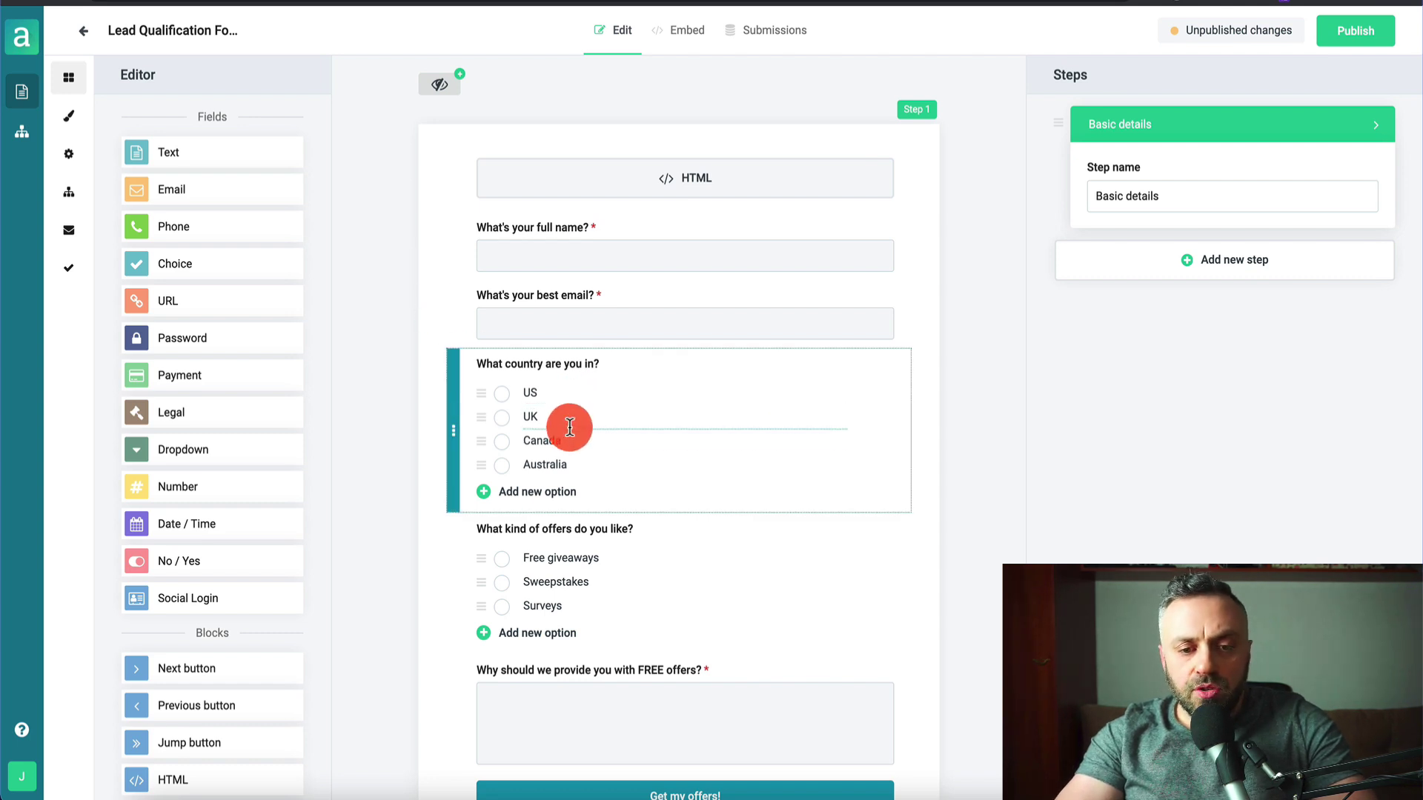
click(554, 443)
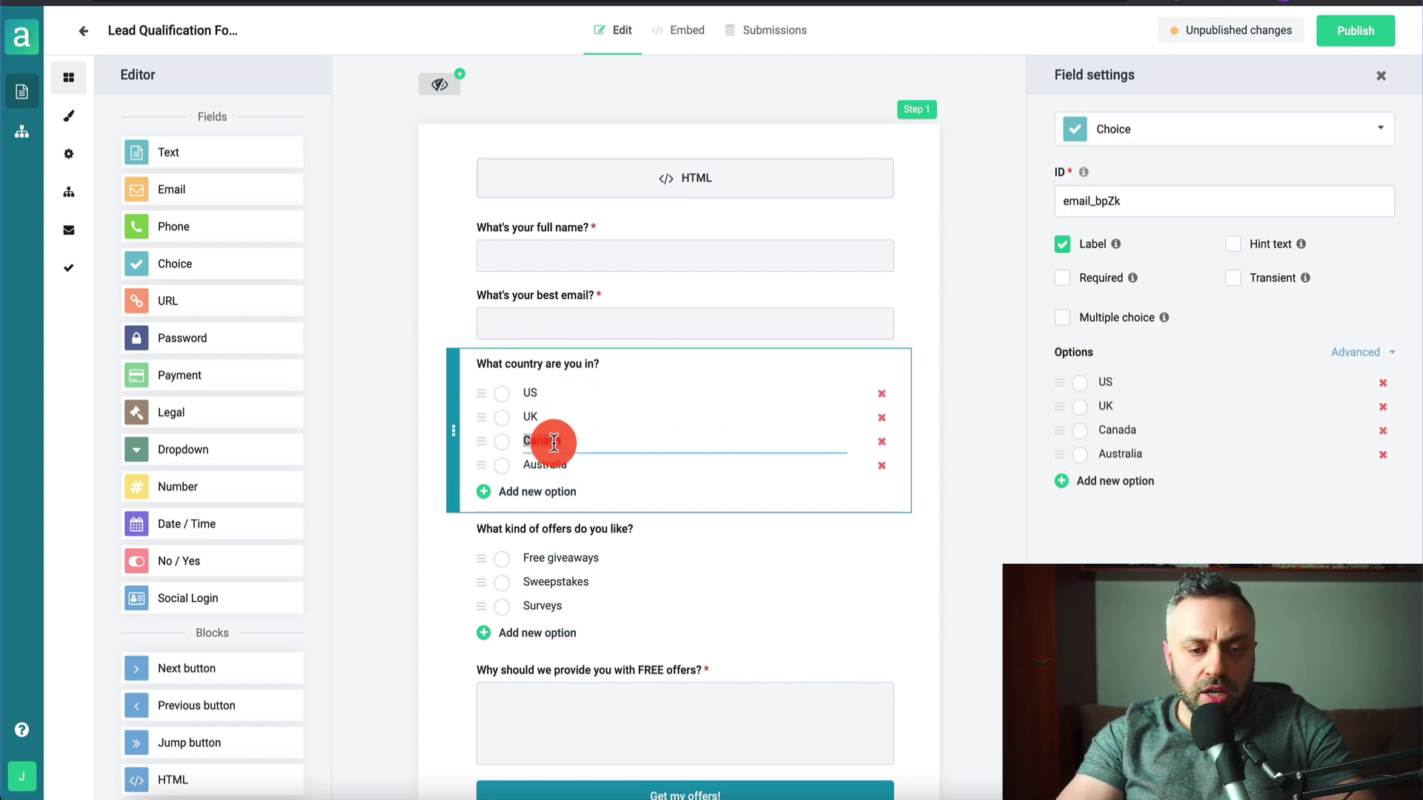
text(CA)
click(556, 464)
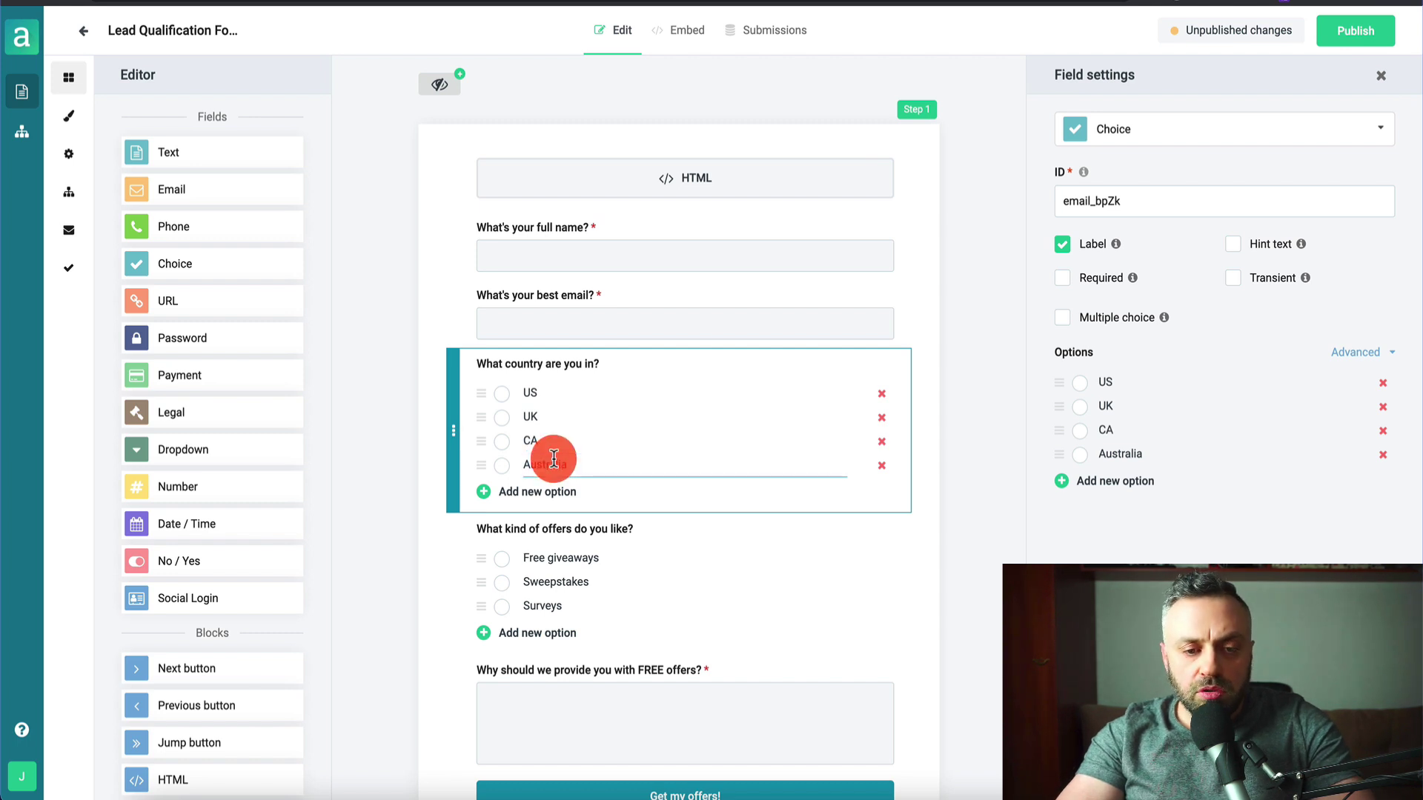
double_click(555, 464)
text(A)
click(416, 293)
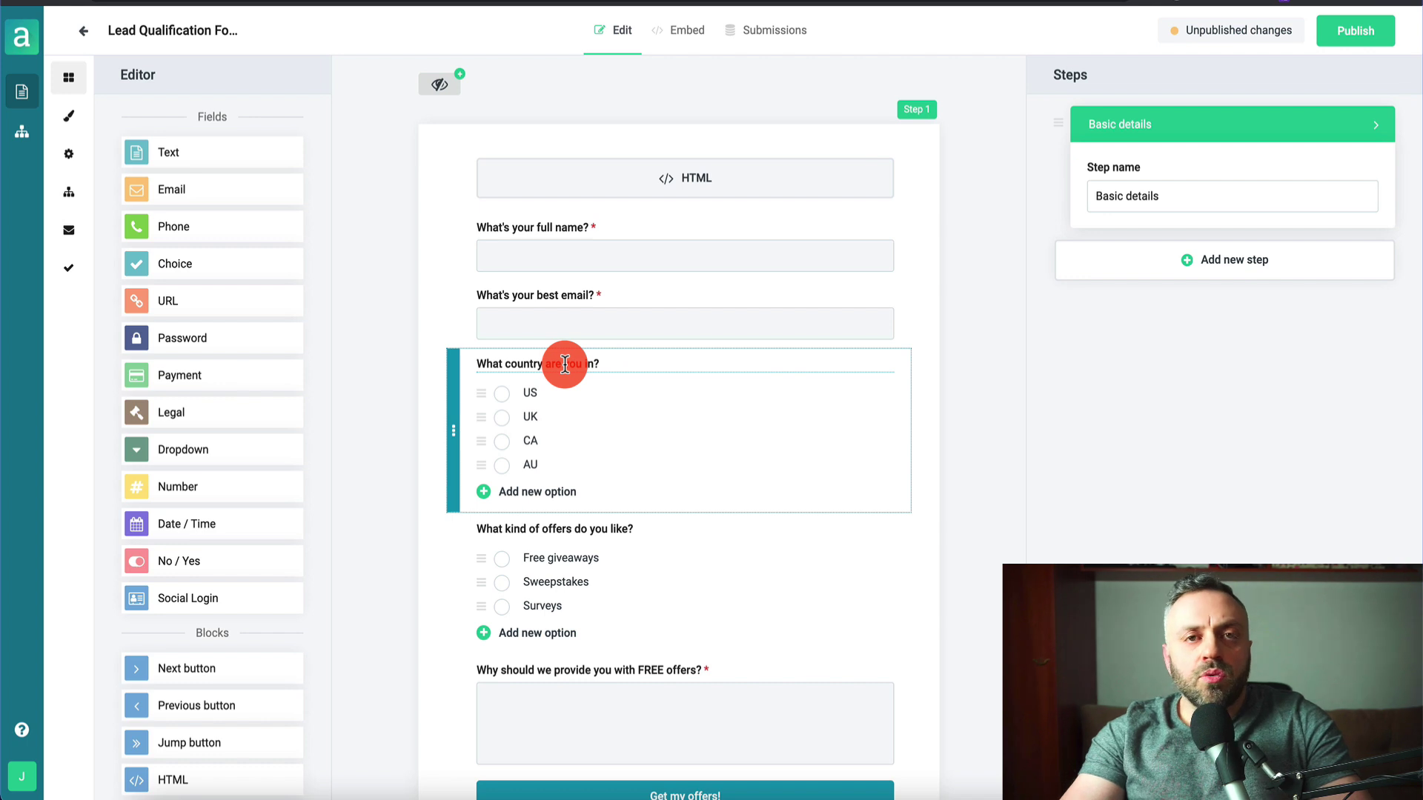
- Check the US, CA and AU option texts, then deselect the country question
click(562, 396)
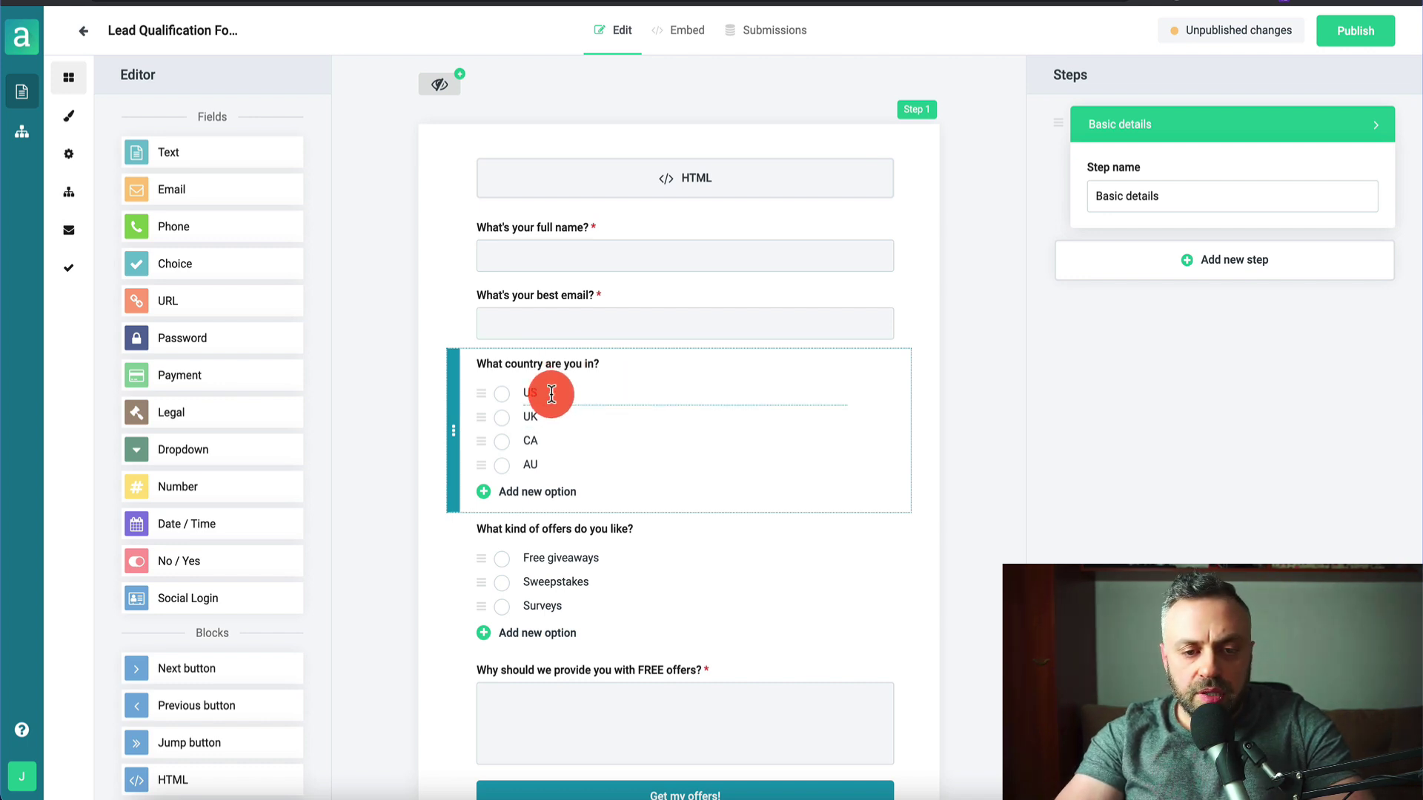
double_click(535, 393)
click(533, 417)
click(545, 461)
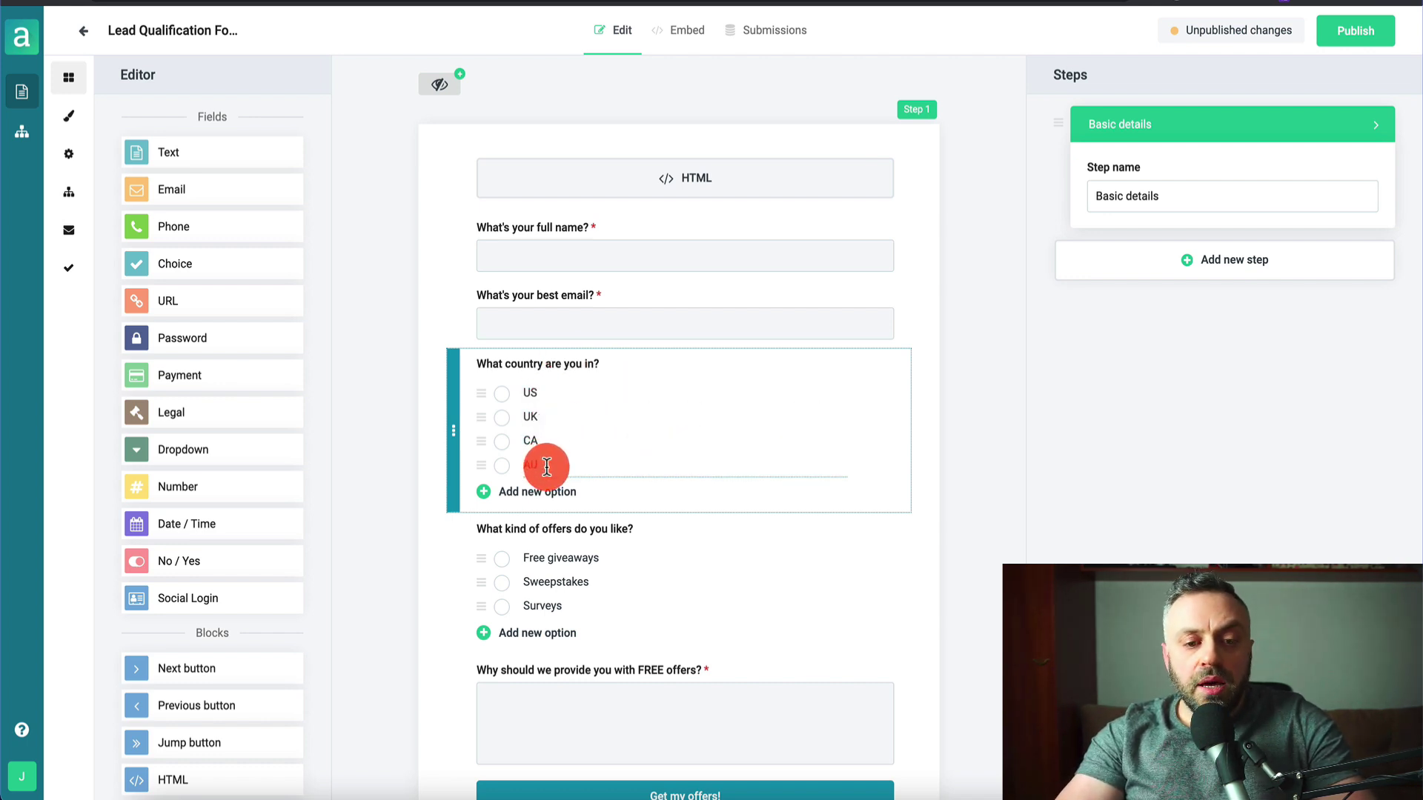
click(381, 25)
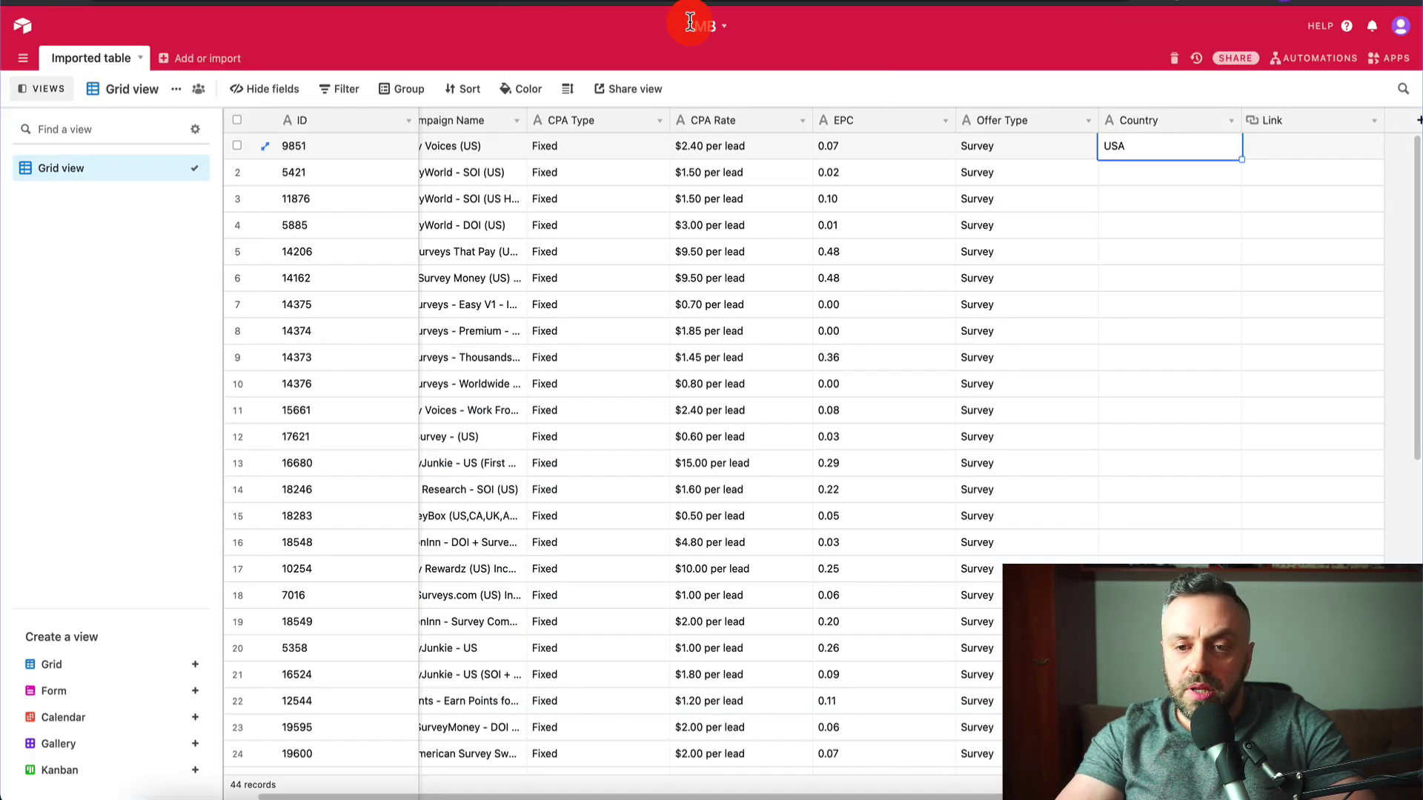
- Change the first Country from USA to US and fill it down all 44 offer rows
click(1141, 141)
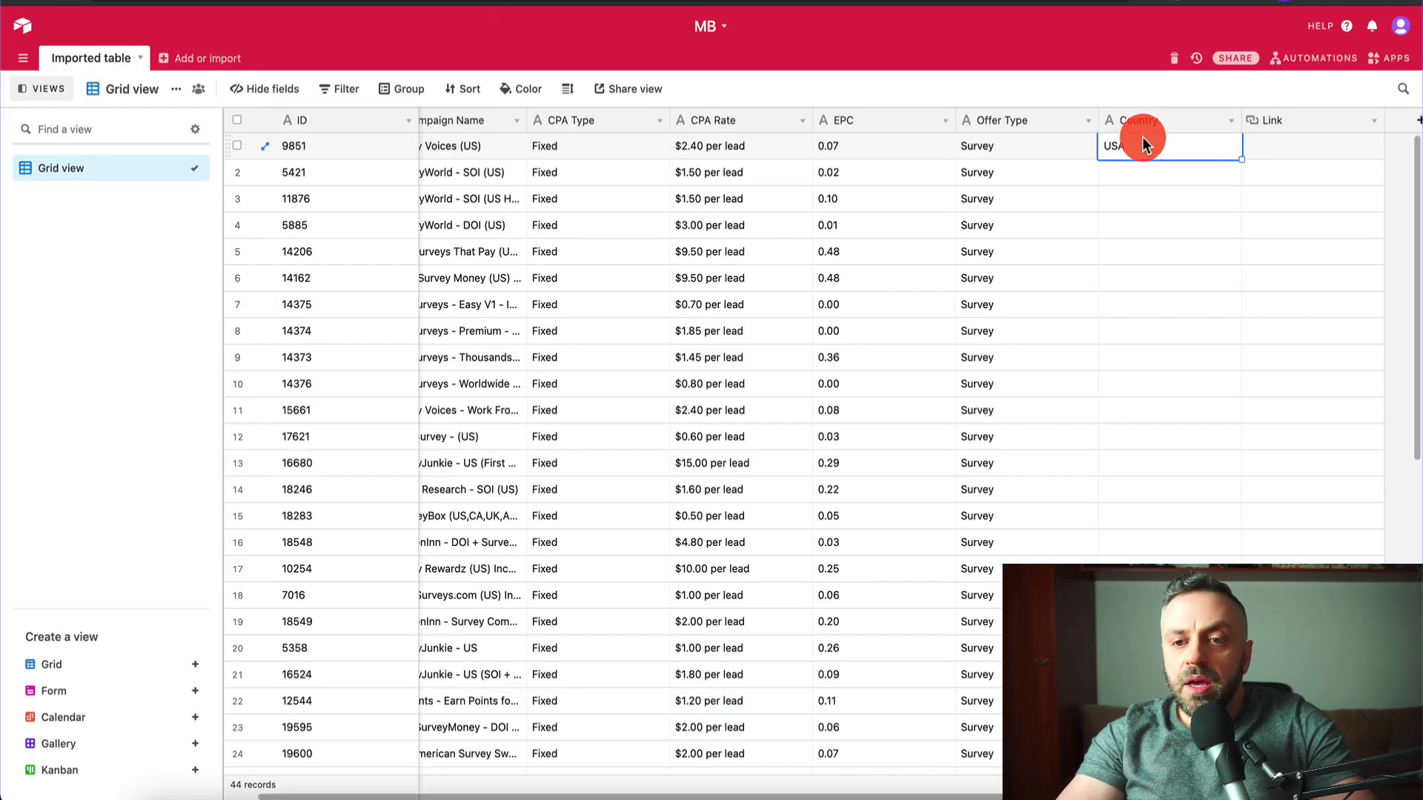
key(BackSpace)
key(Return)
click(1174, 147)
drag(1241, 158, 1230, 640)
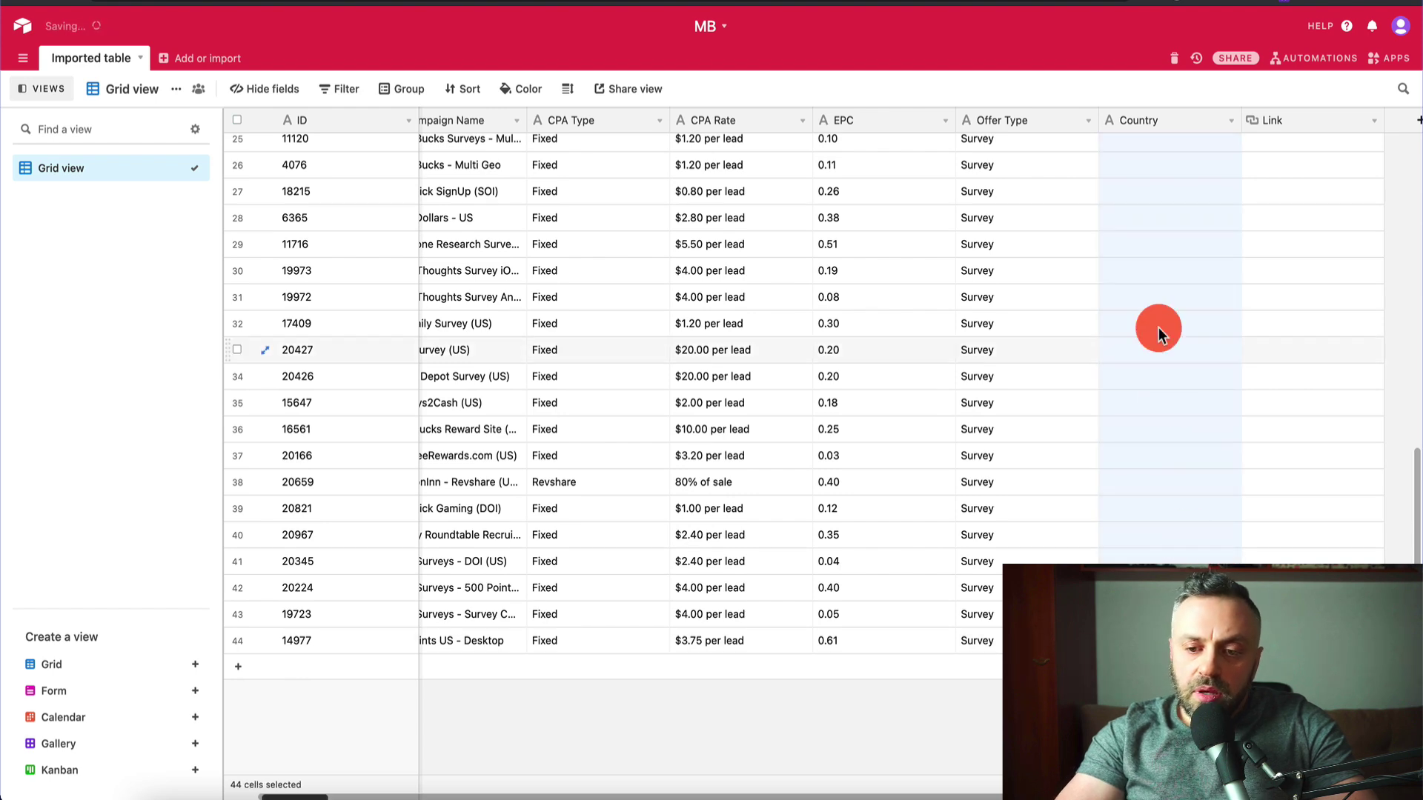
scroll(1159, 334, up, 10)
click(1308, 147)
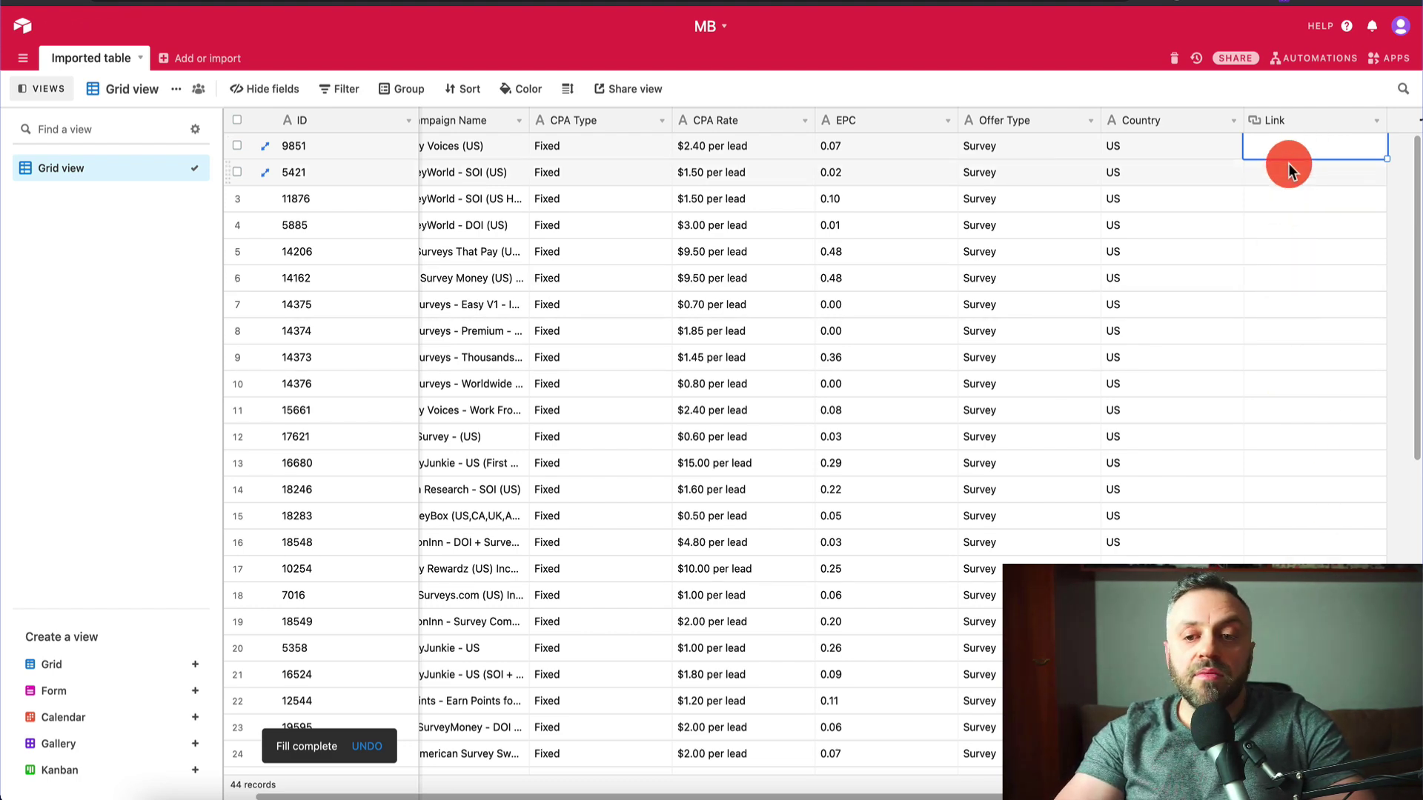
scroll(1288, 163, left, 1)
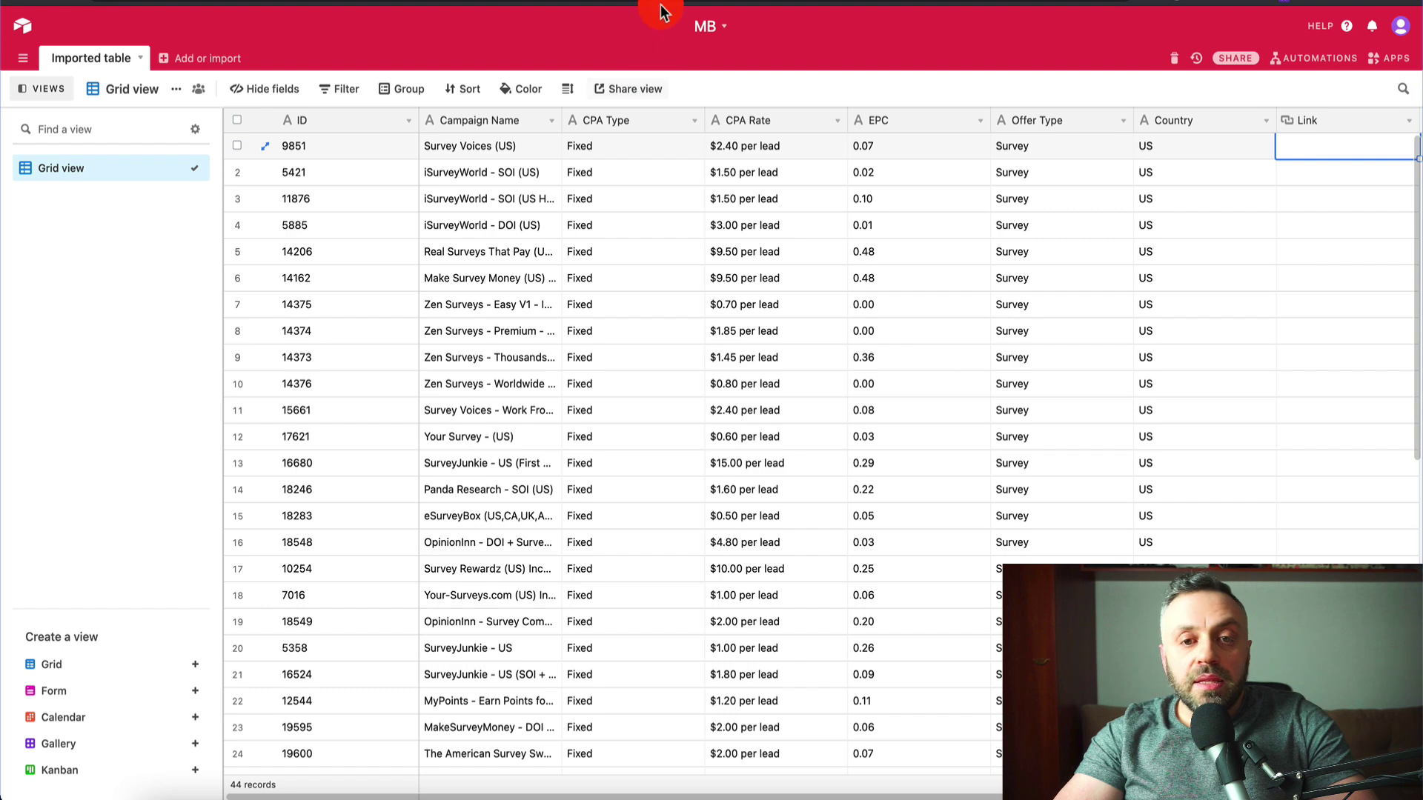
- Open the MB base's API docs and go to the Imported table's List records section
click(167, 8)
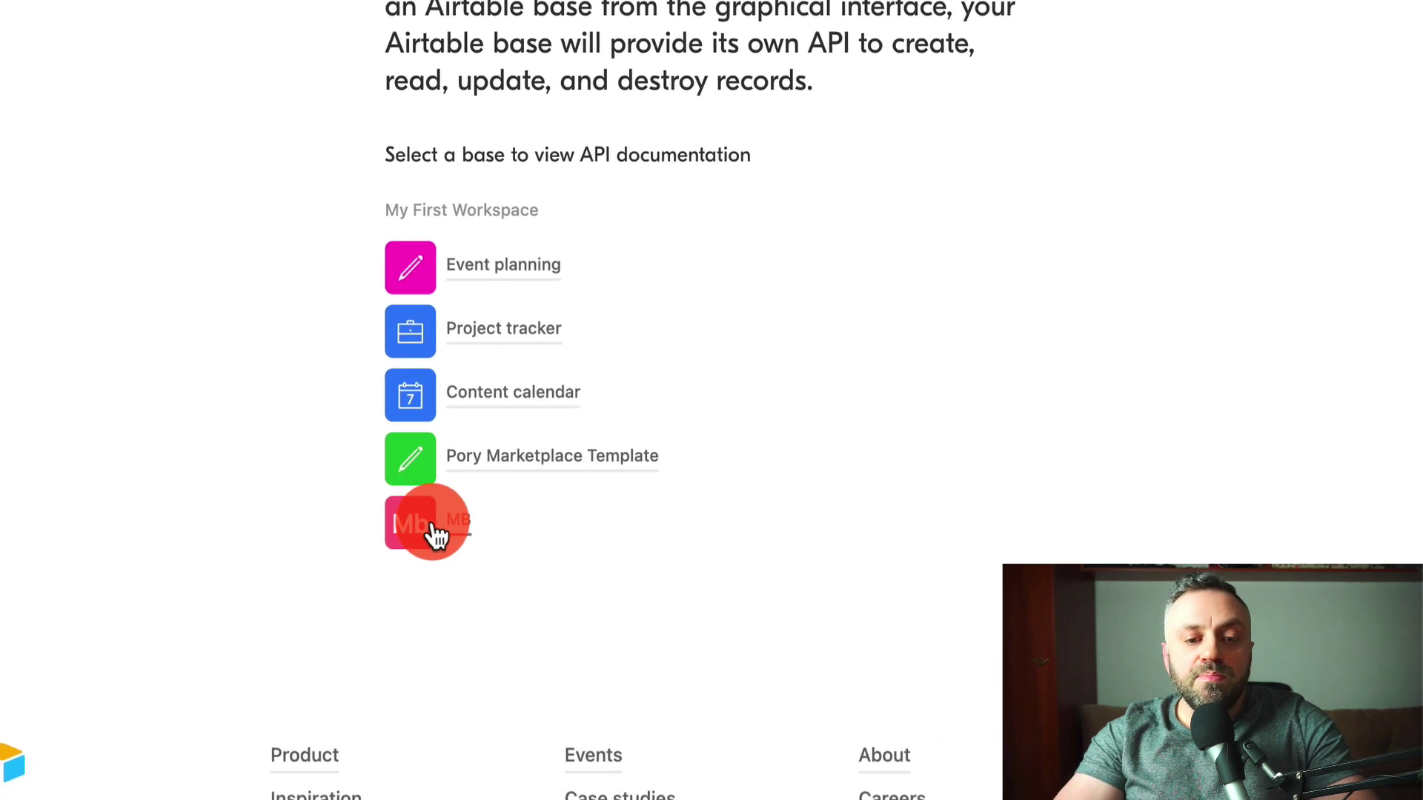
click(429, 537)
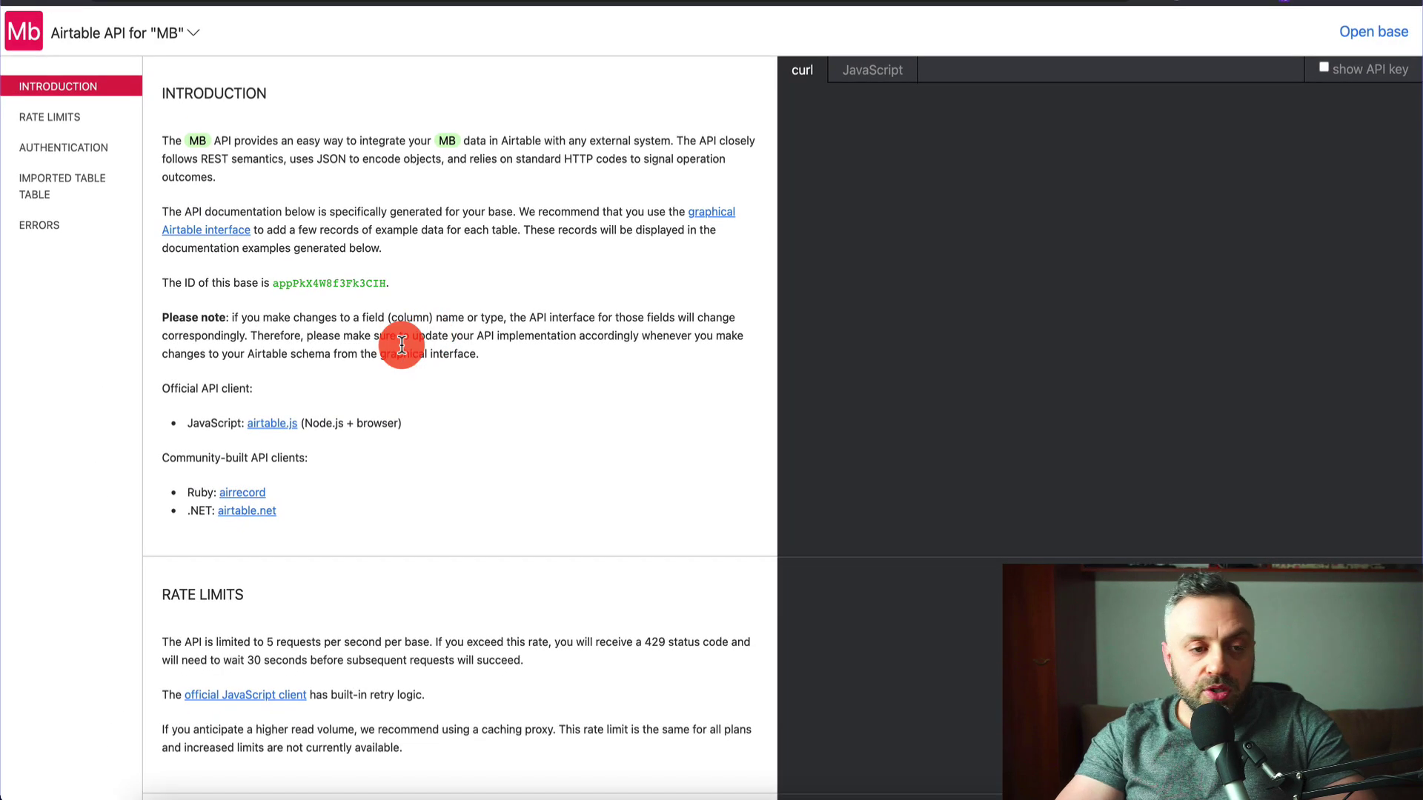
click(80, 157)
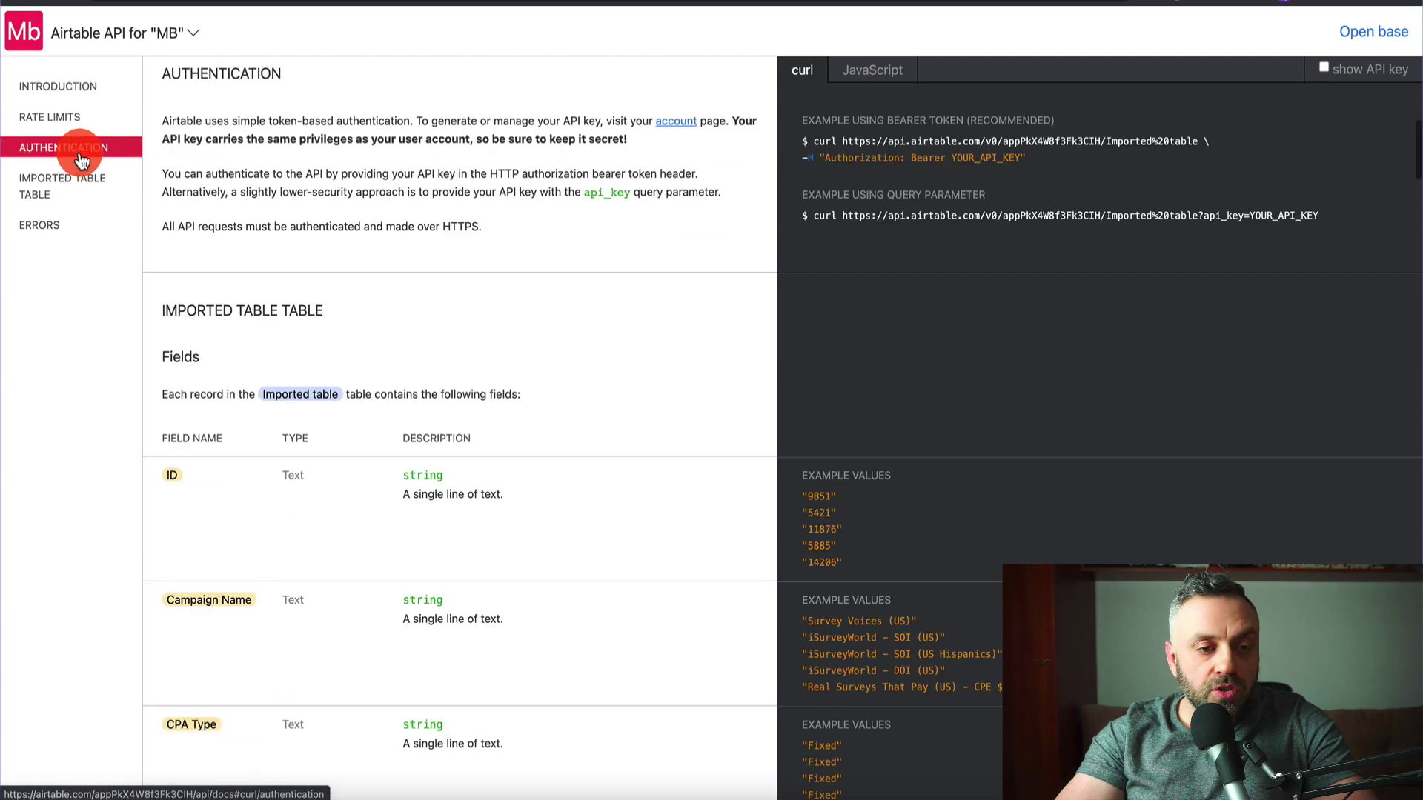
click(77, 190)
click(70, 220)
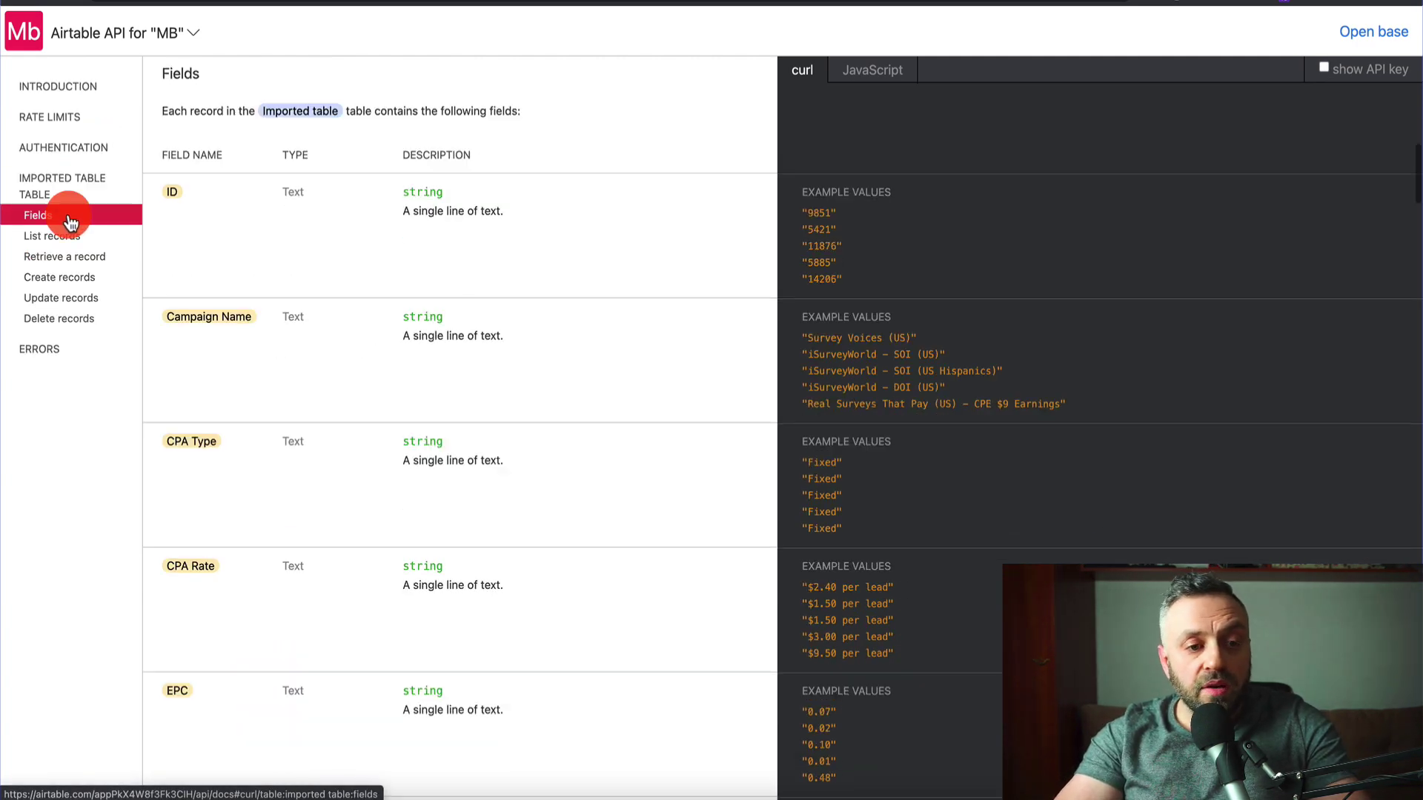
click(91, 241)
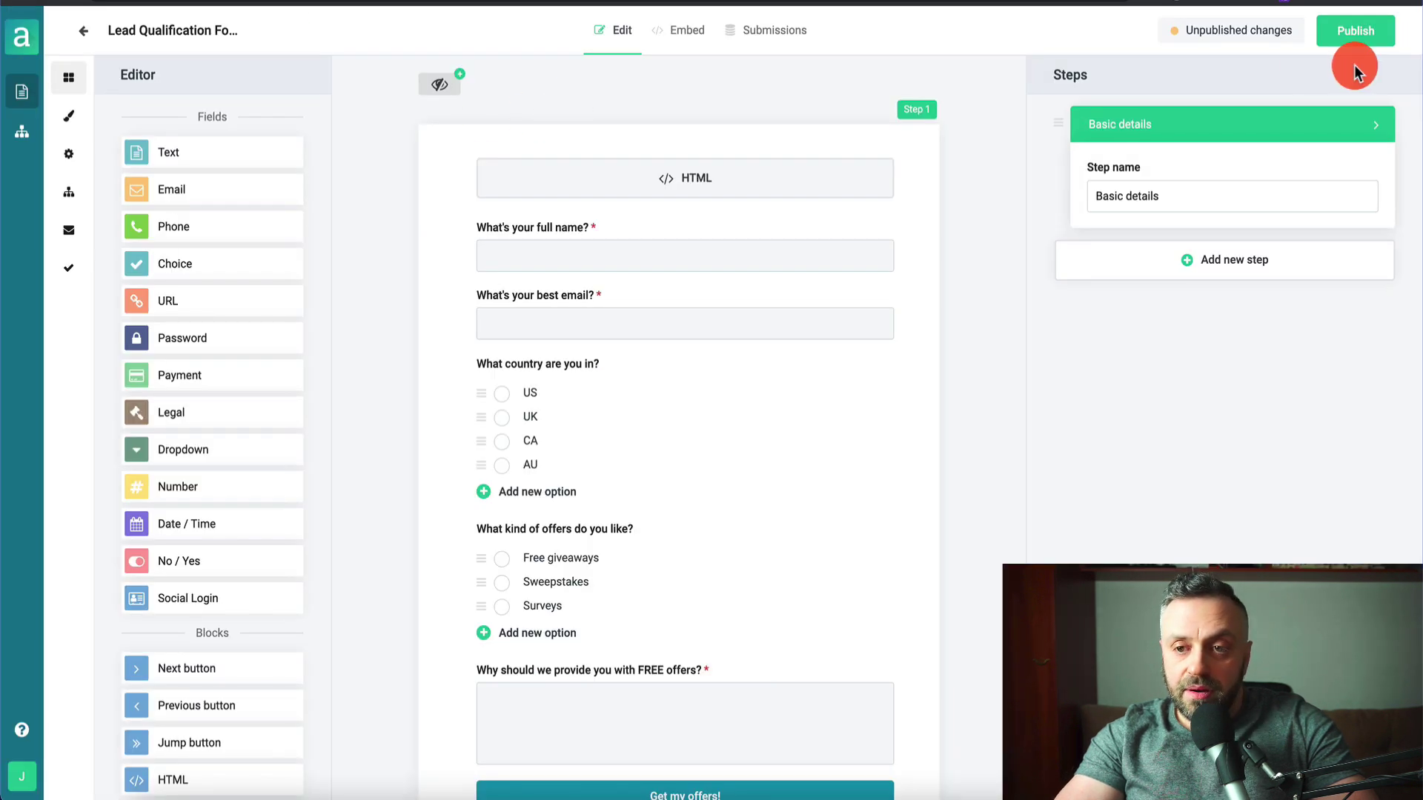
- Publish the form, then add an HTTP request step under Flow1's trigger
click(1368, 35)
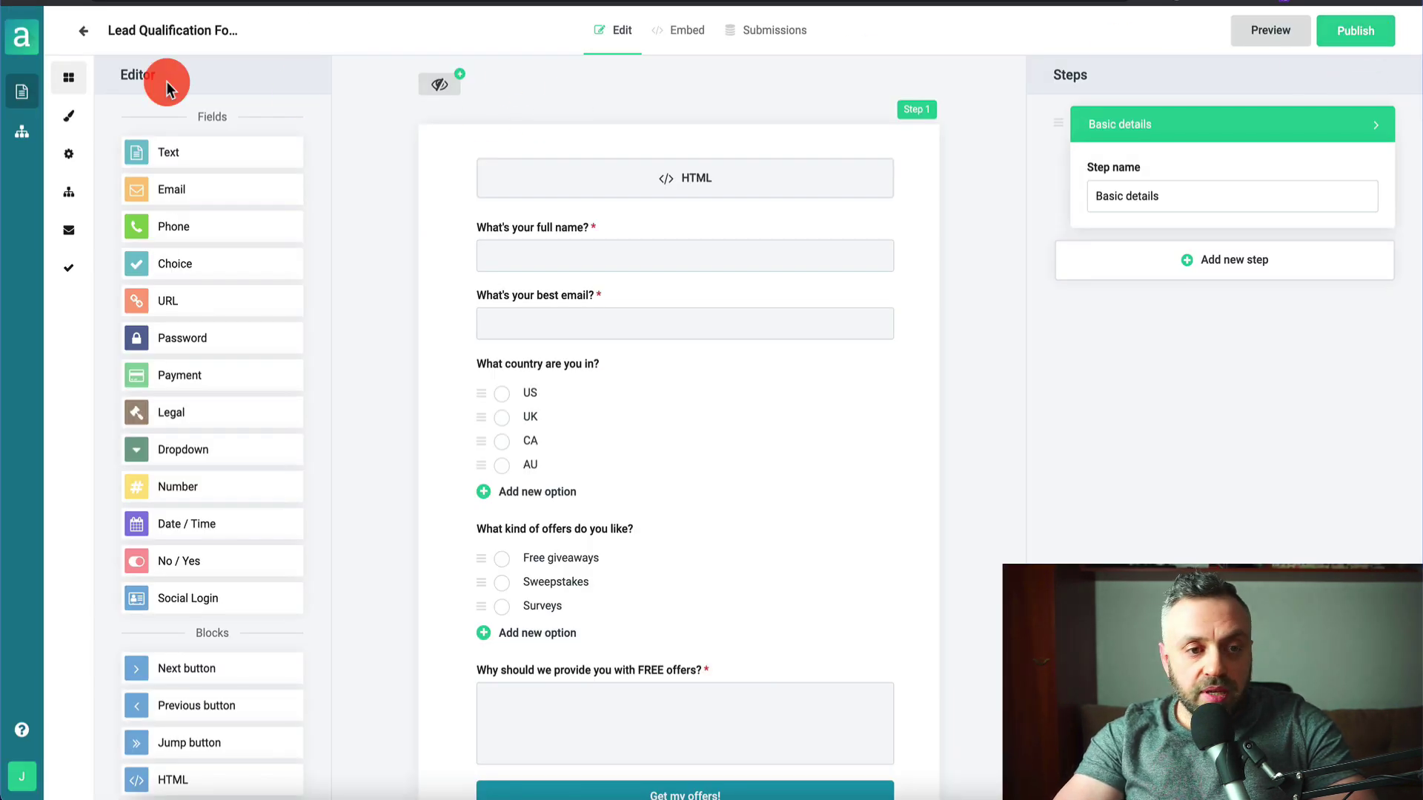
click(21, 132)
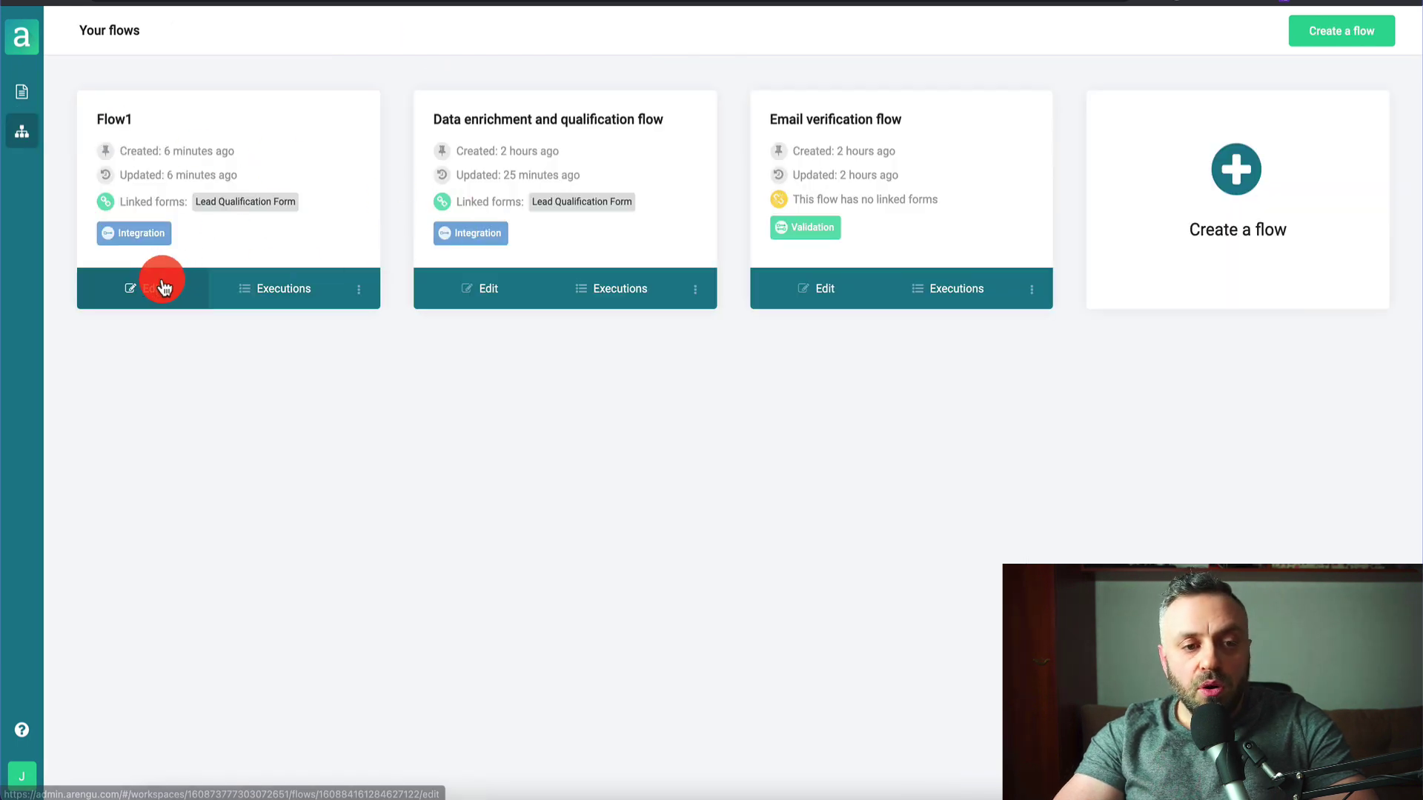
click(150, 291)
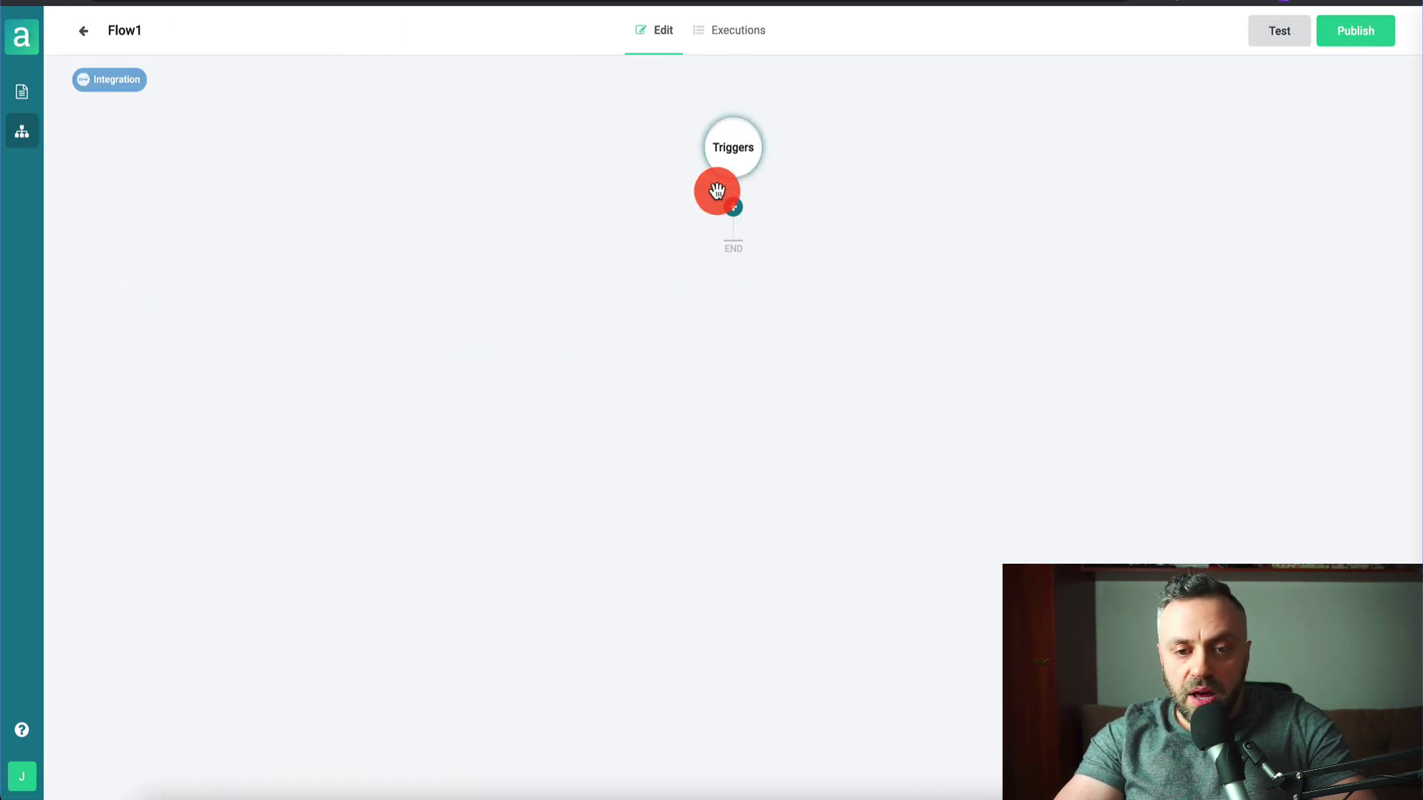
click(735, 210)
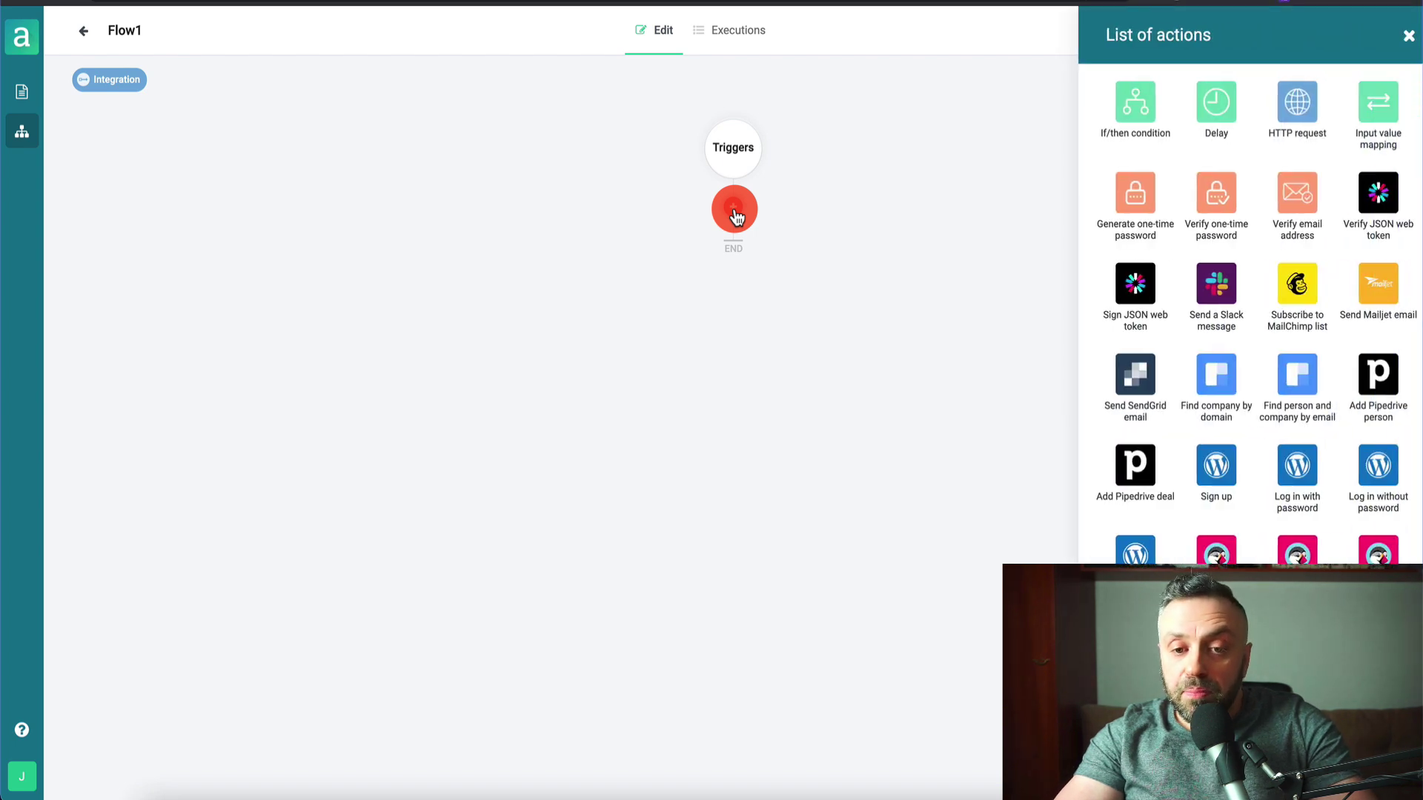
click(1291, 111)
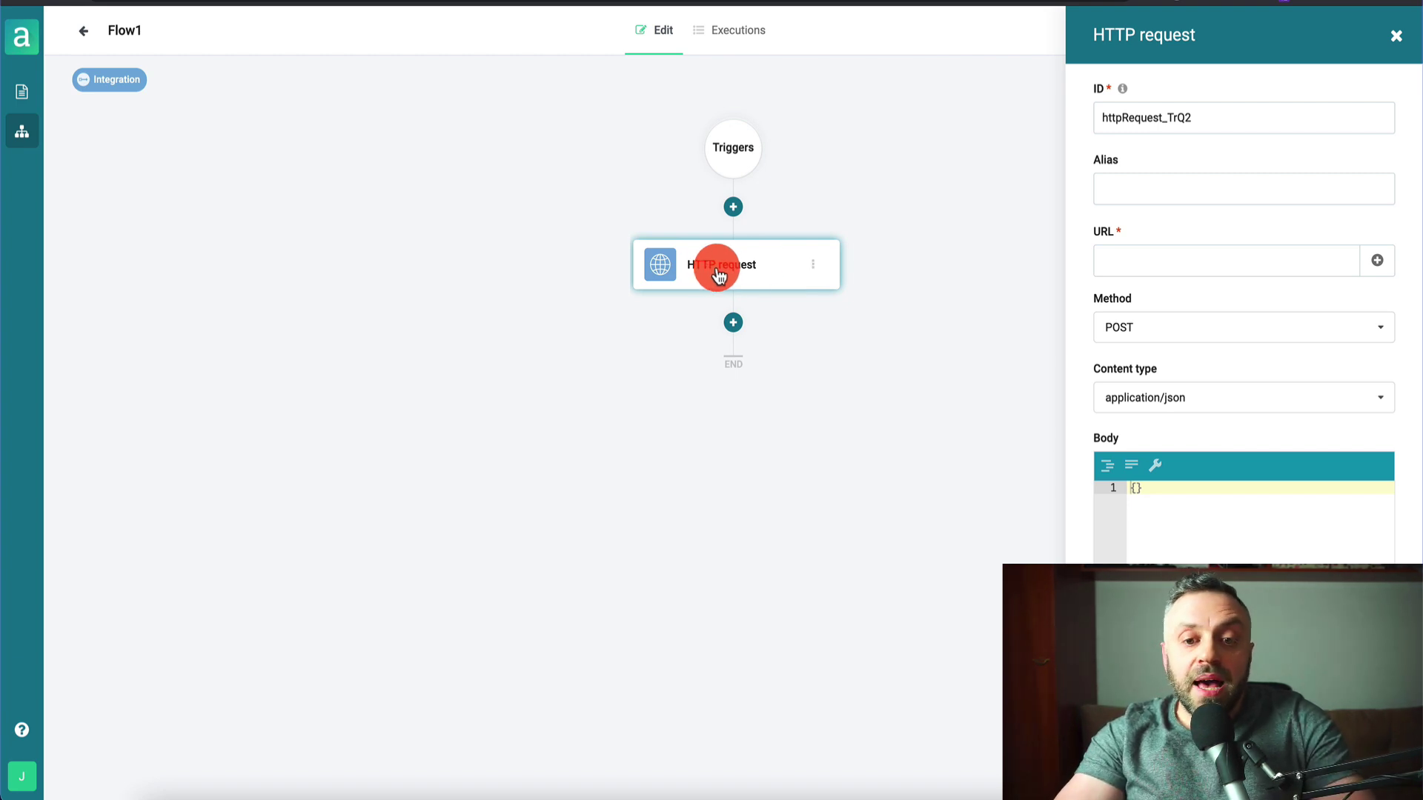
- Give the step the ID httpRequest and paste the Airtable list-records URL
click(1202, 115)
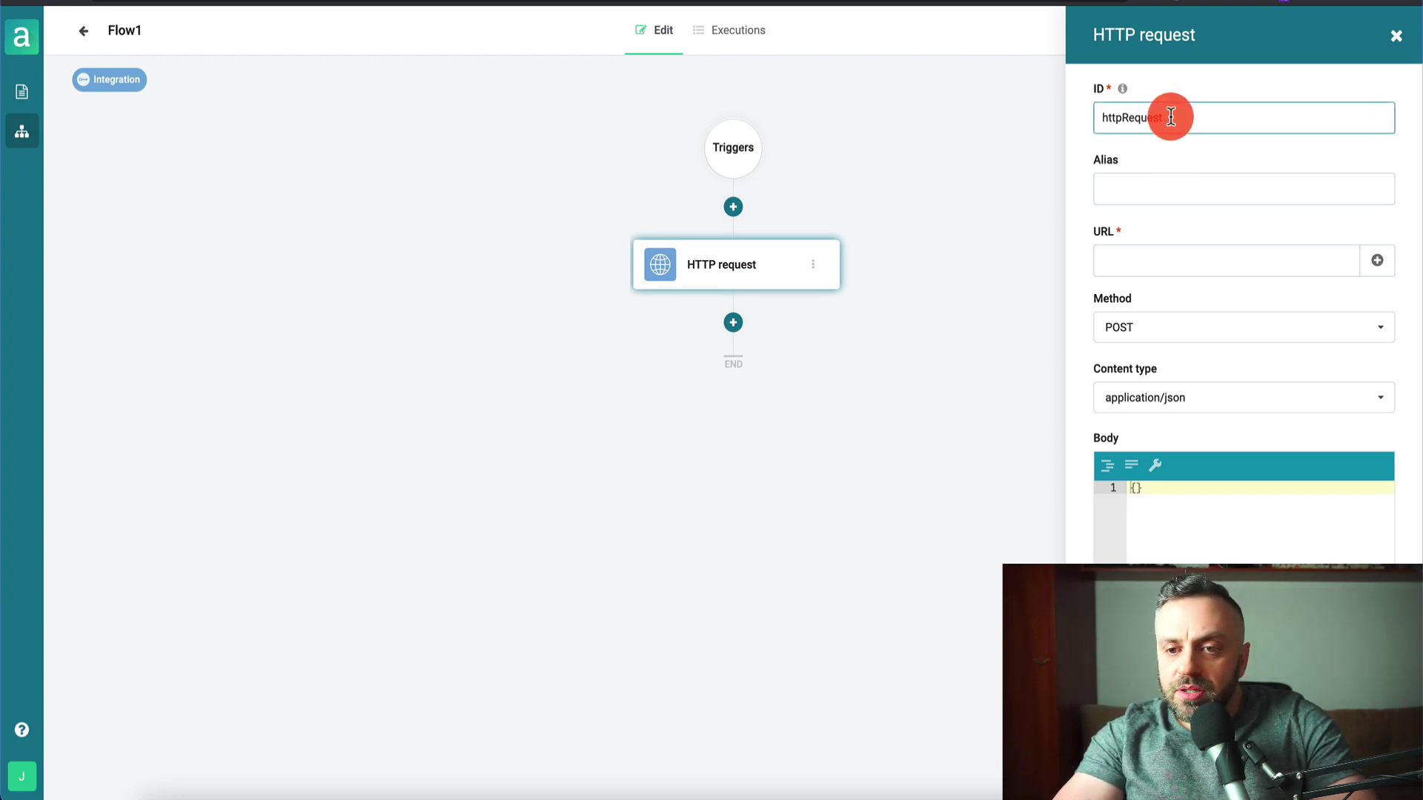
click(1138, 259)
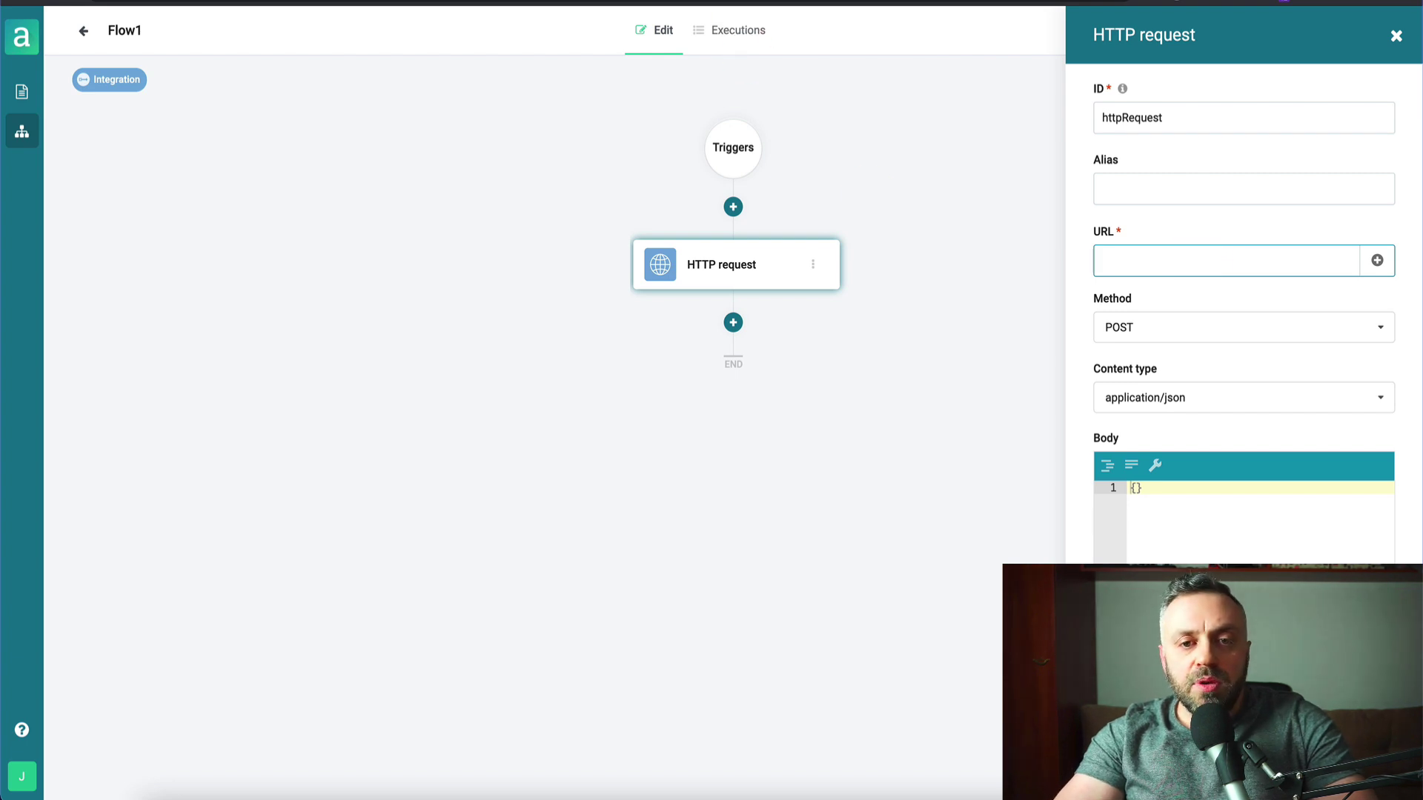
key(ctrl+Tab)
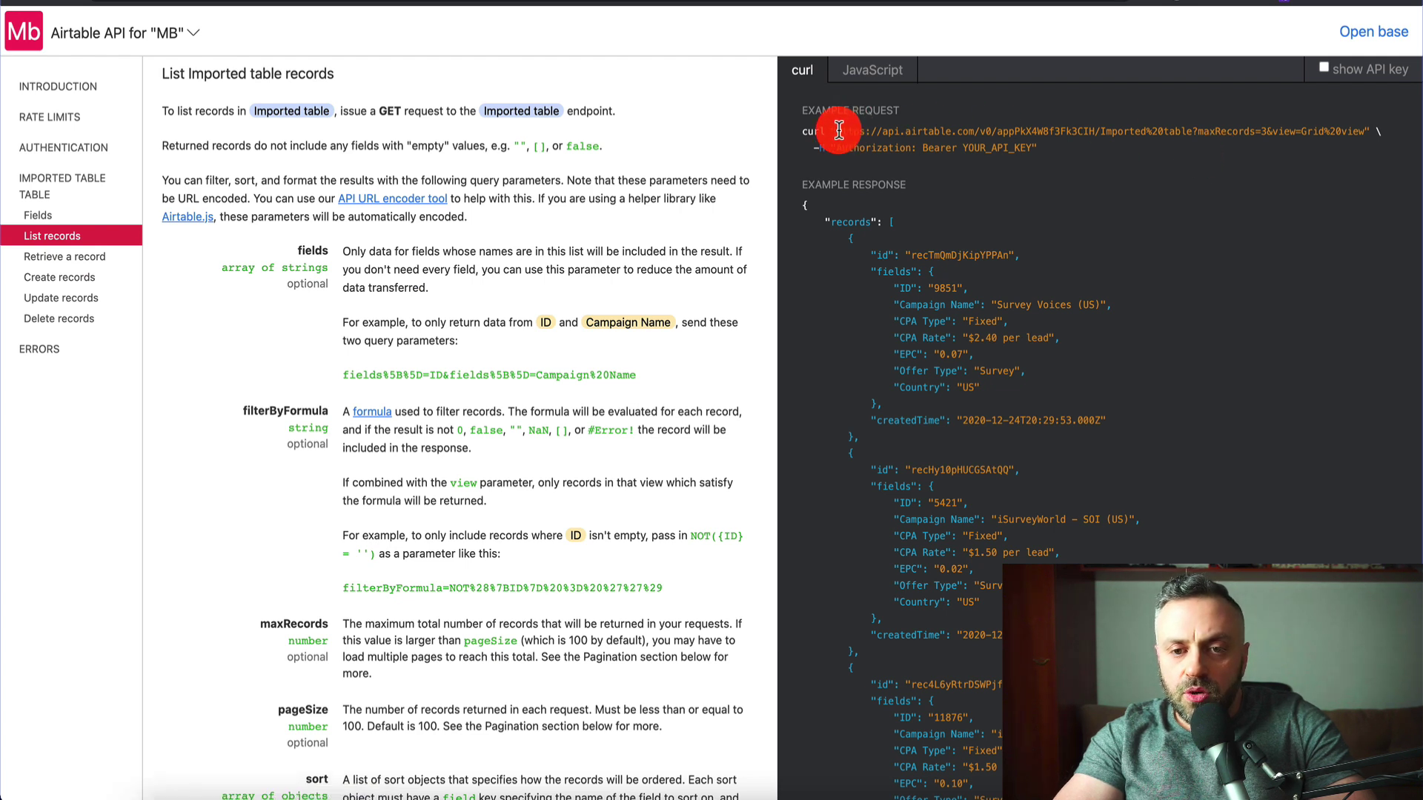
drag(838, 131, 1364, 127)
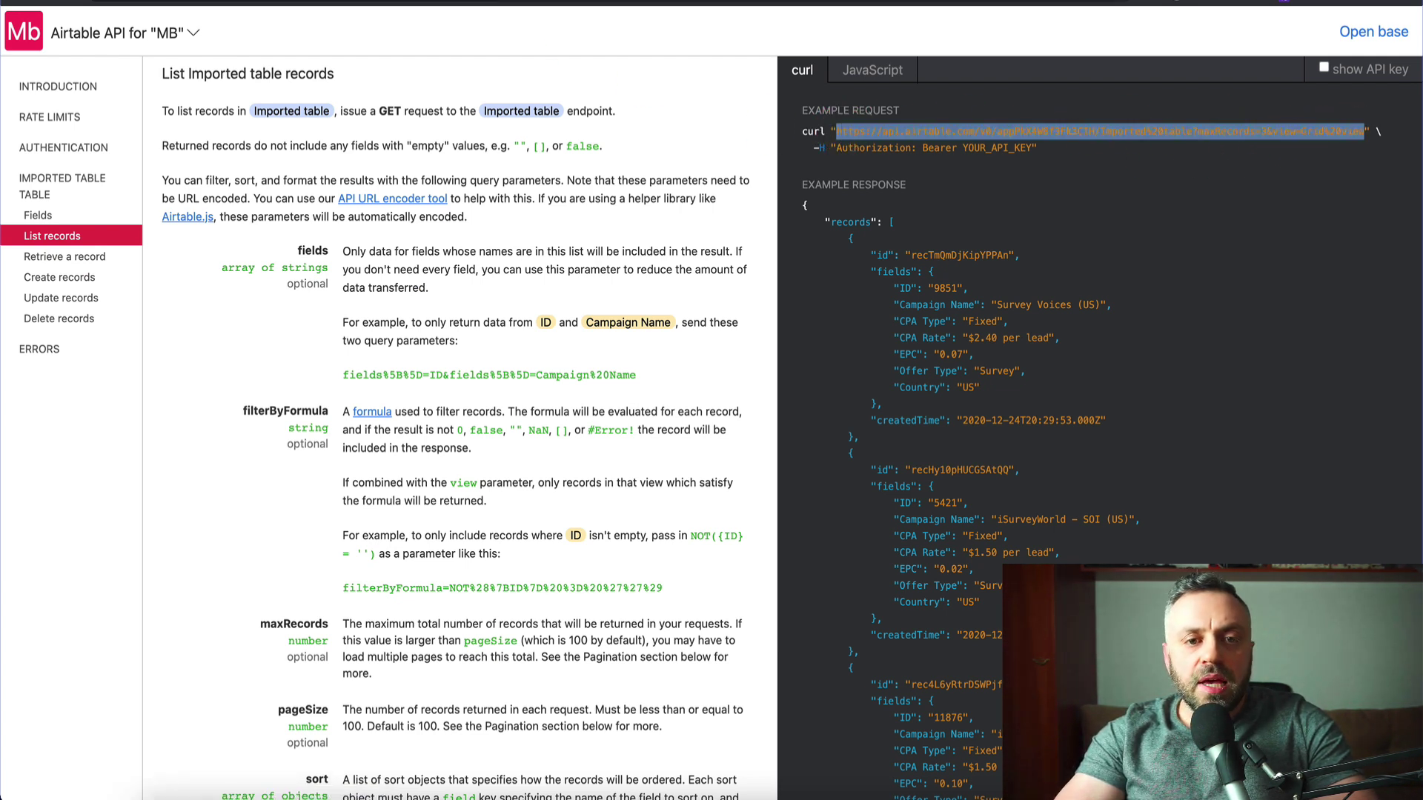
click(1095, 259)
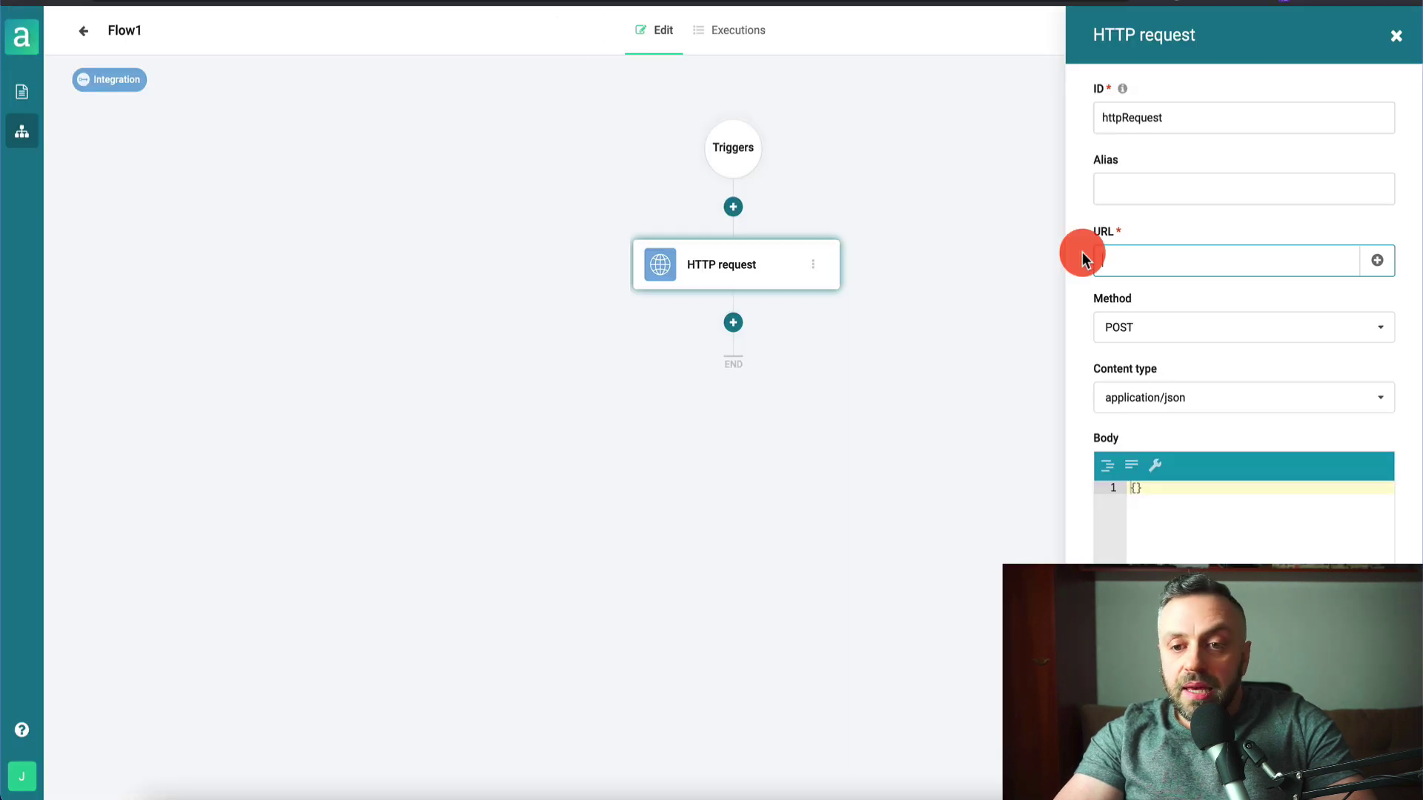
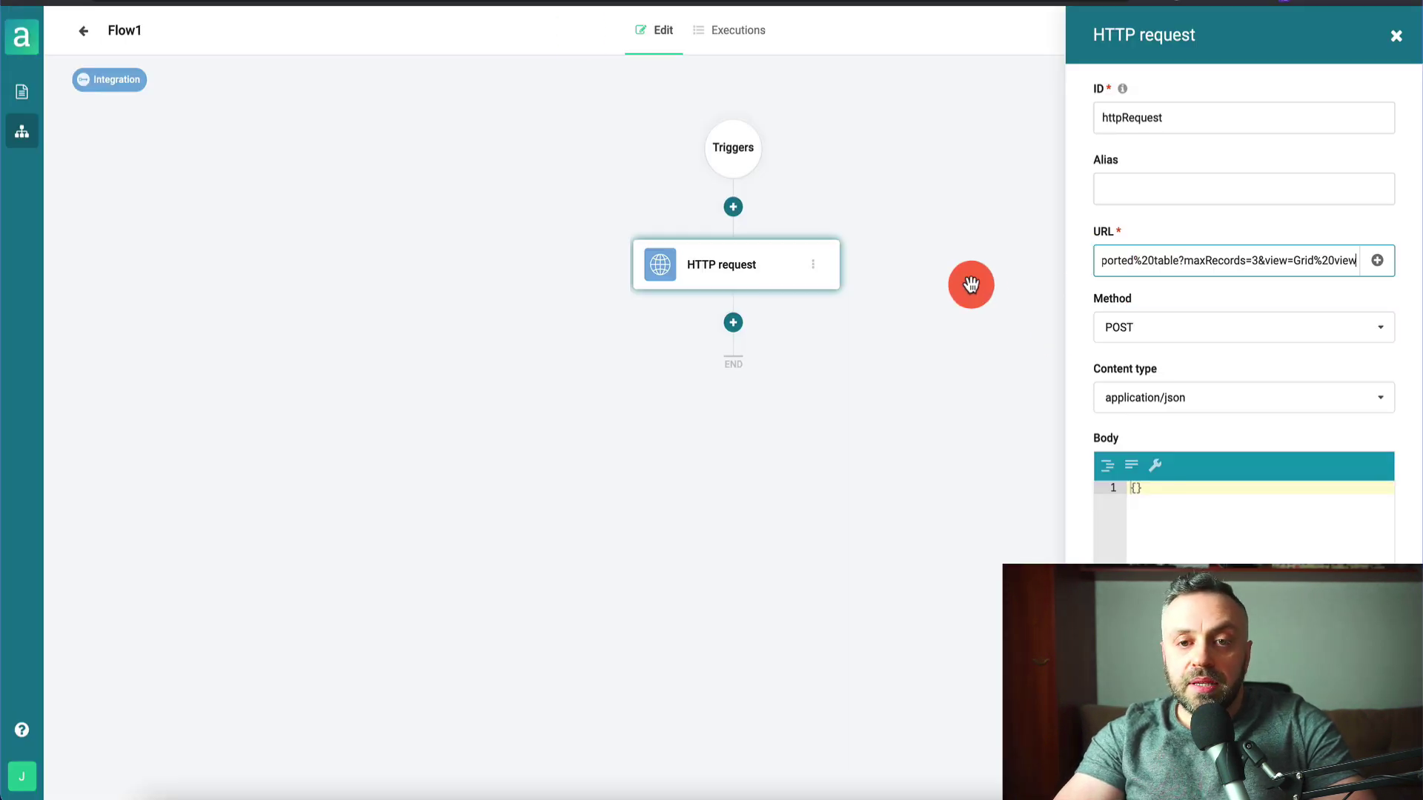
- Set the request method to GET and add a request header
click(1189, 327)
click(1151, 359)
click(1127, 397)
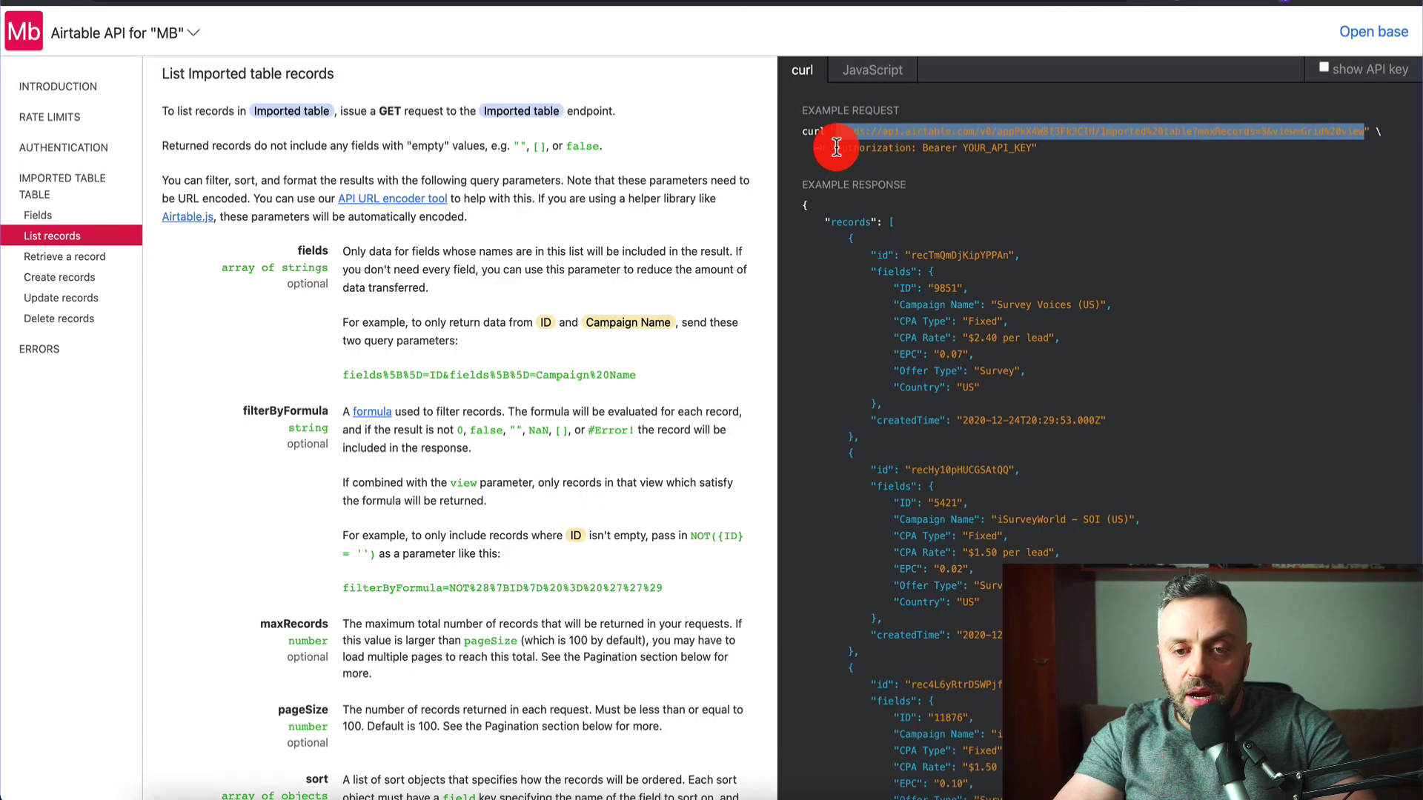
drag(832, 143, 910, 148)
- Name the new header Authorization and start its value with 'Bearer', following the API docs
key(super+Tab)
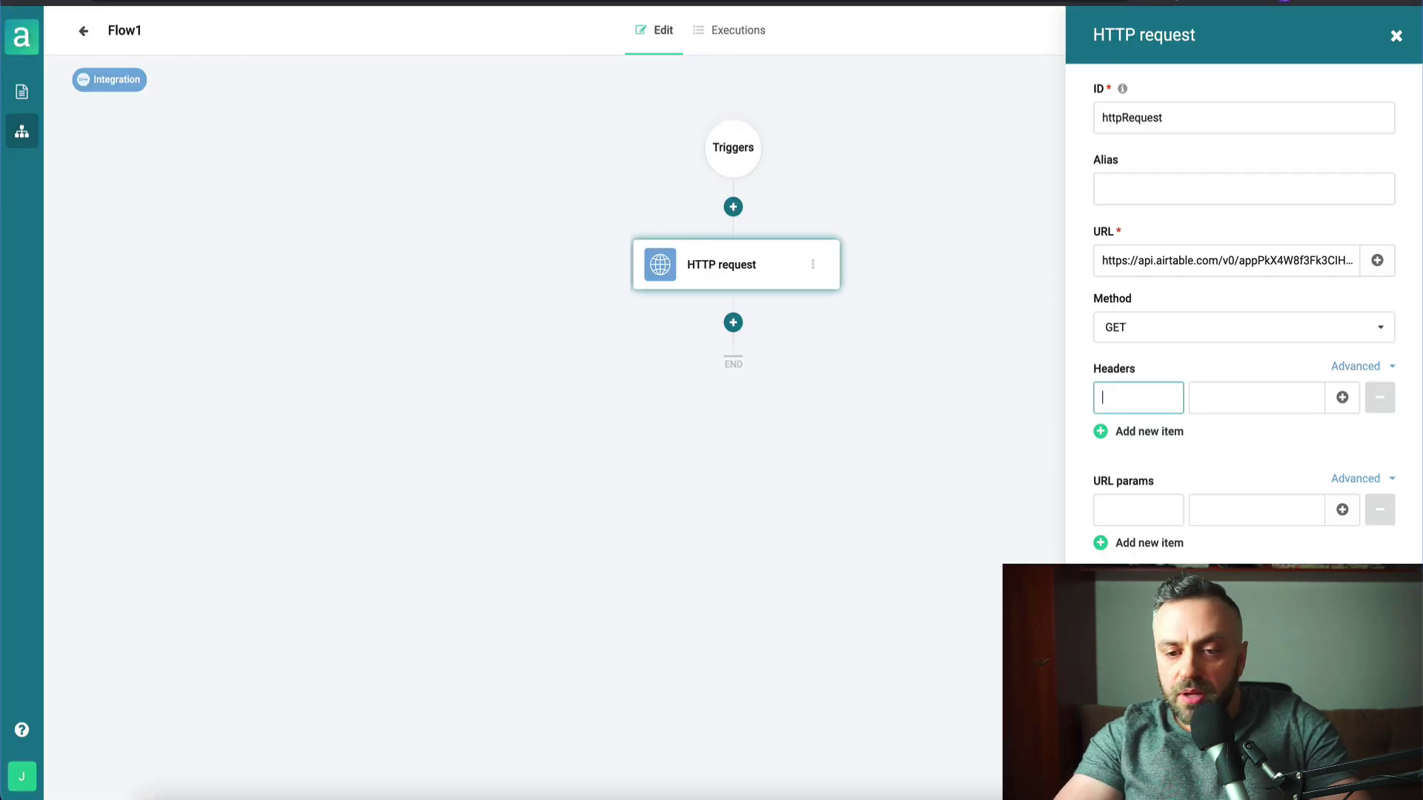
click(1154, 388)
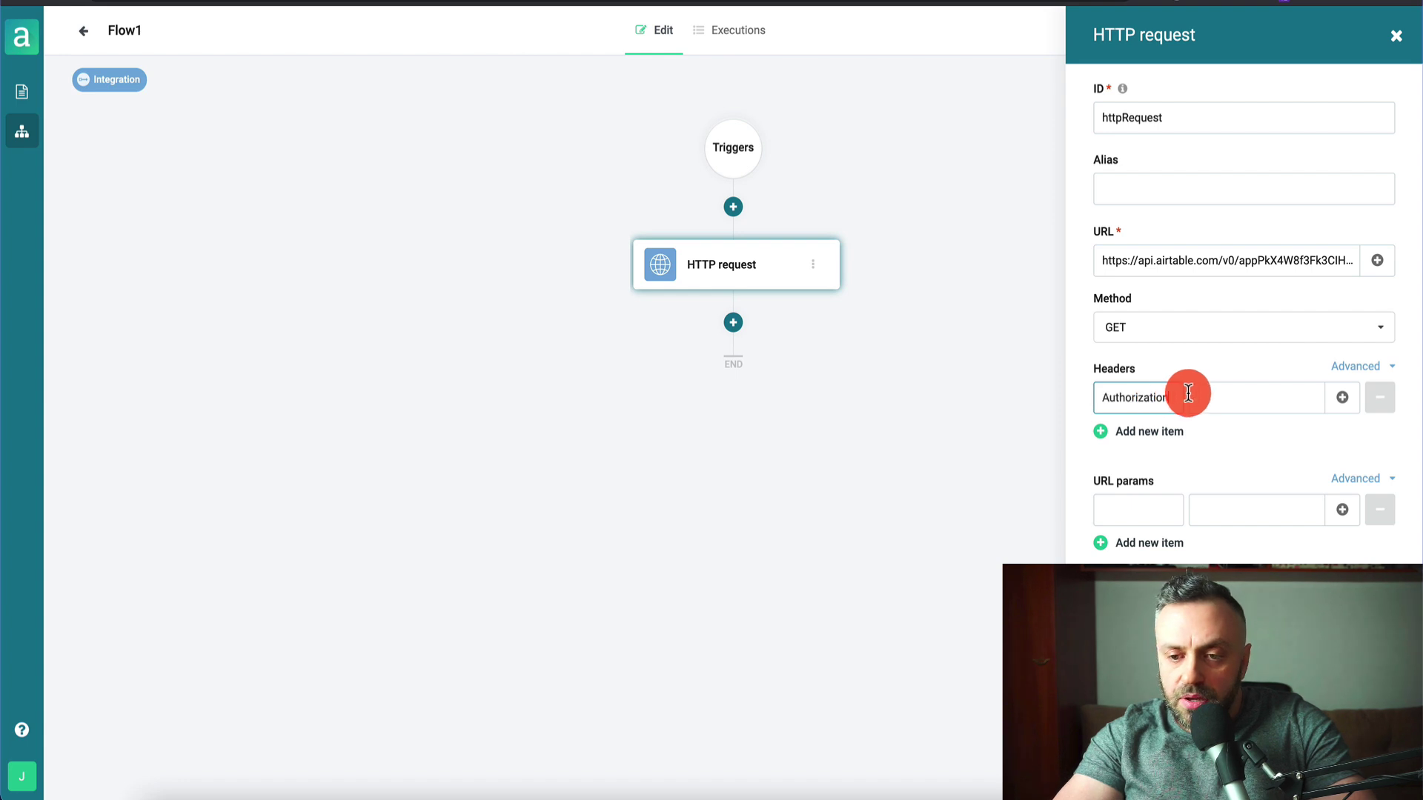
click(1220, 397)
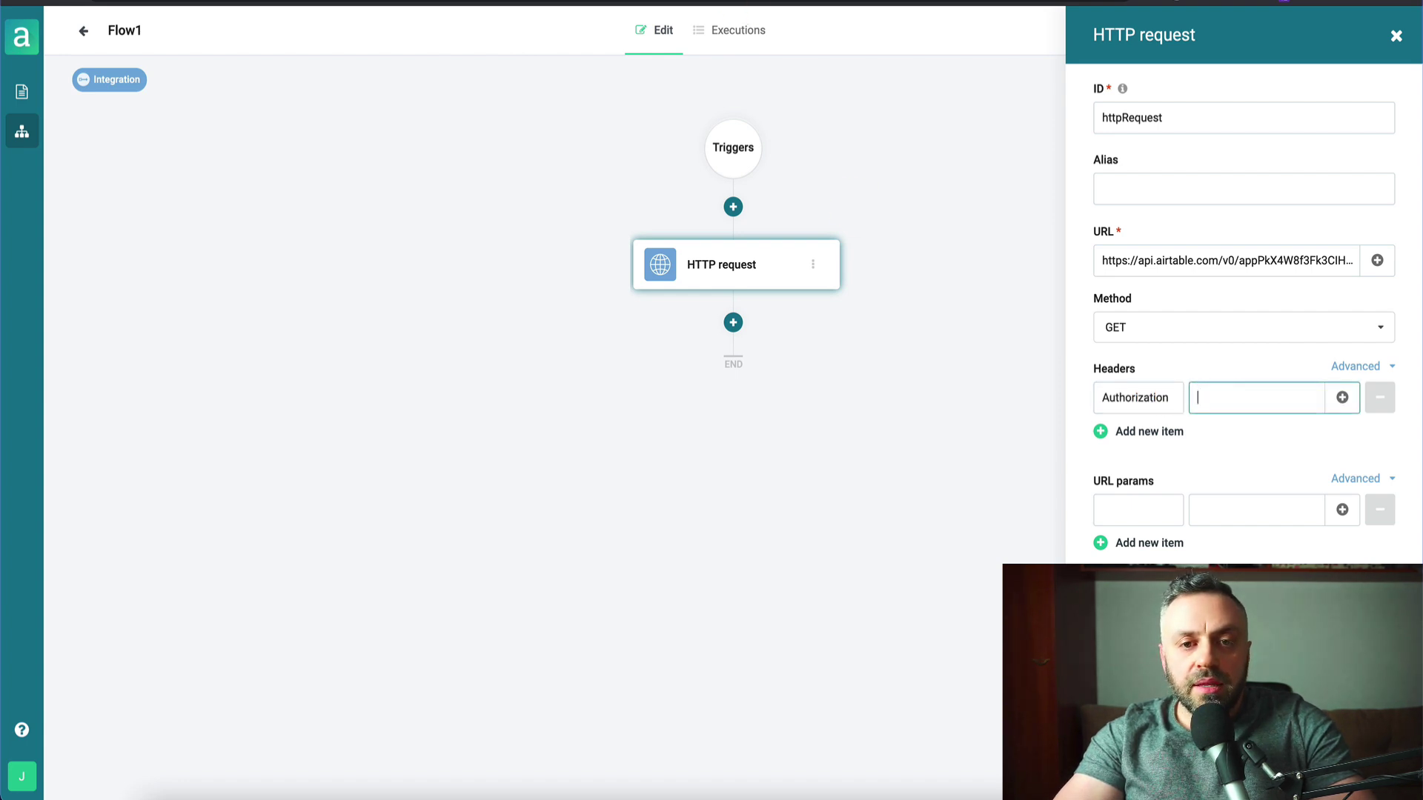
key(super+Tab)
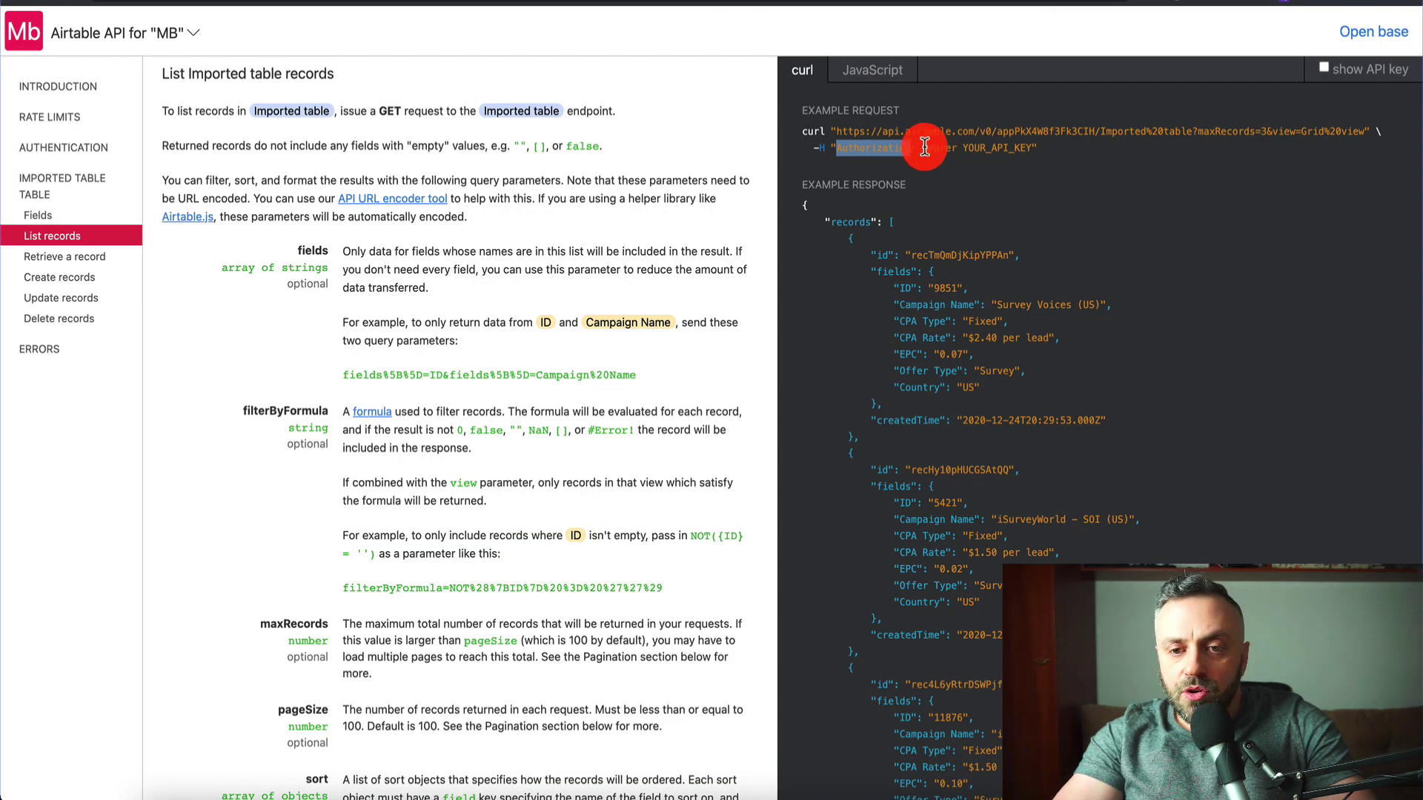
drag(923, 147, 961, 148)
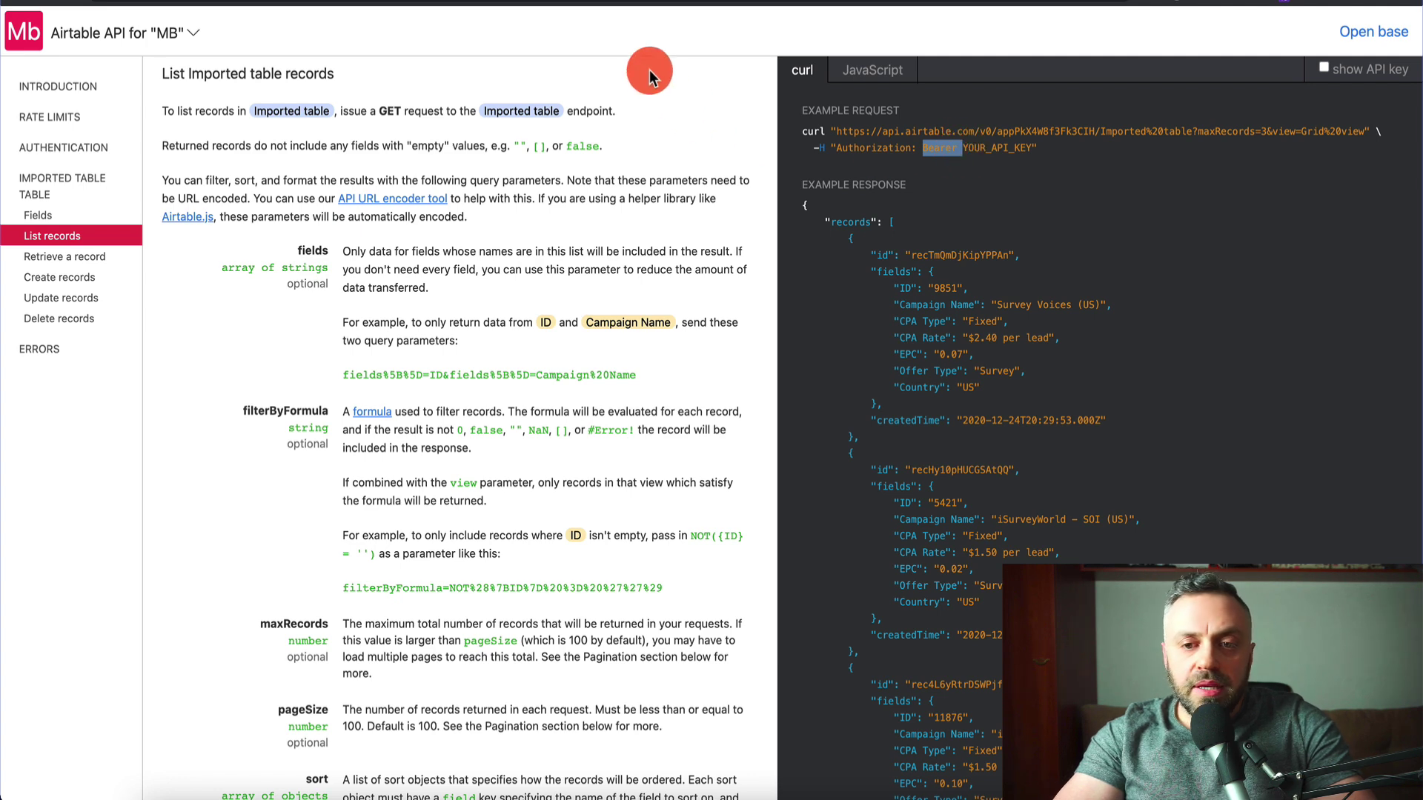
click(617, 16)
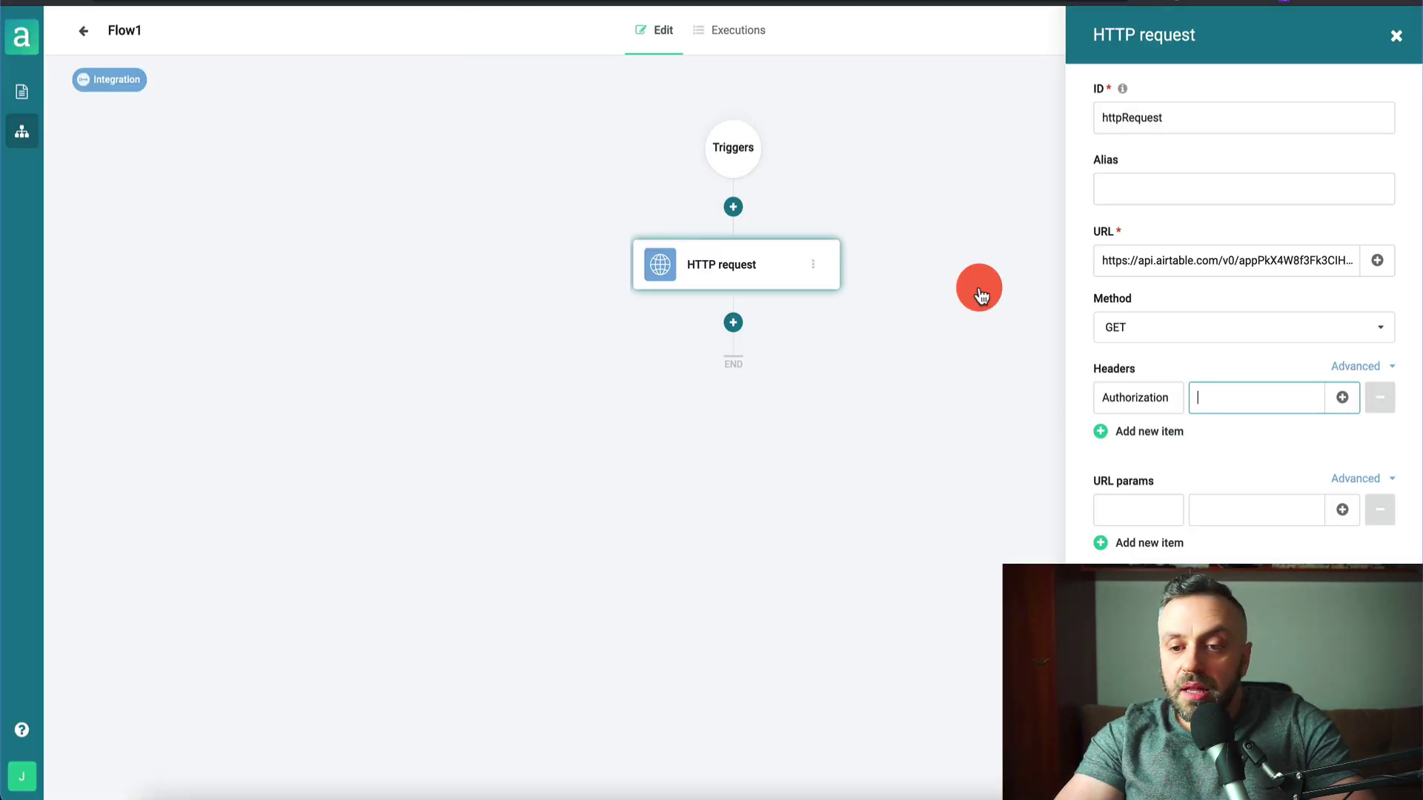
text(Bearer)
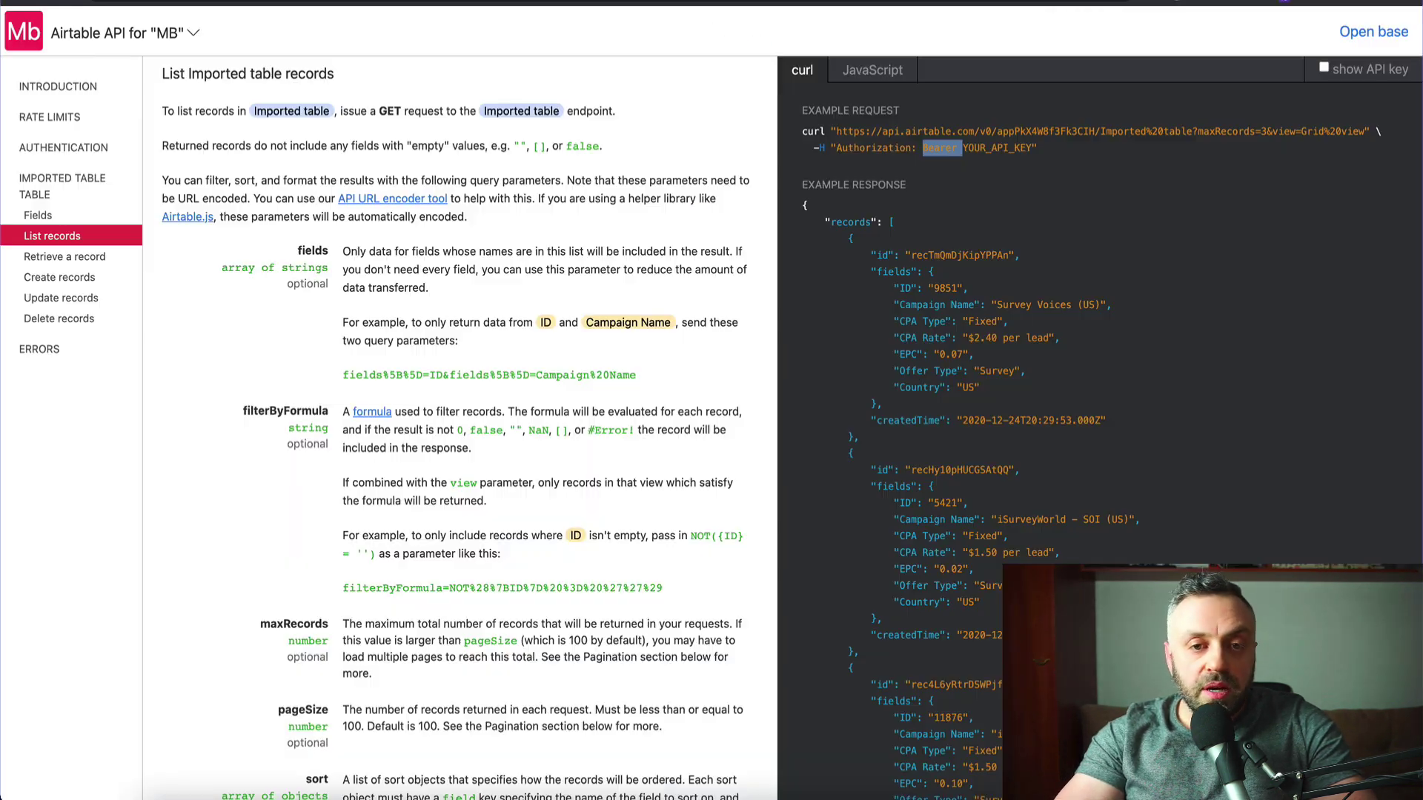
- Go to the docs' Authentication section and copy the personal API key from the account page
click(74, 147)
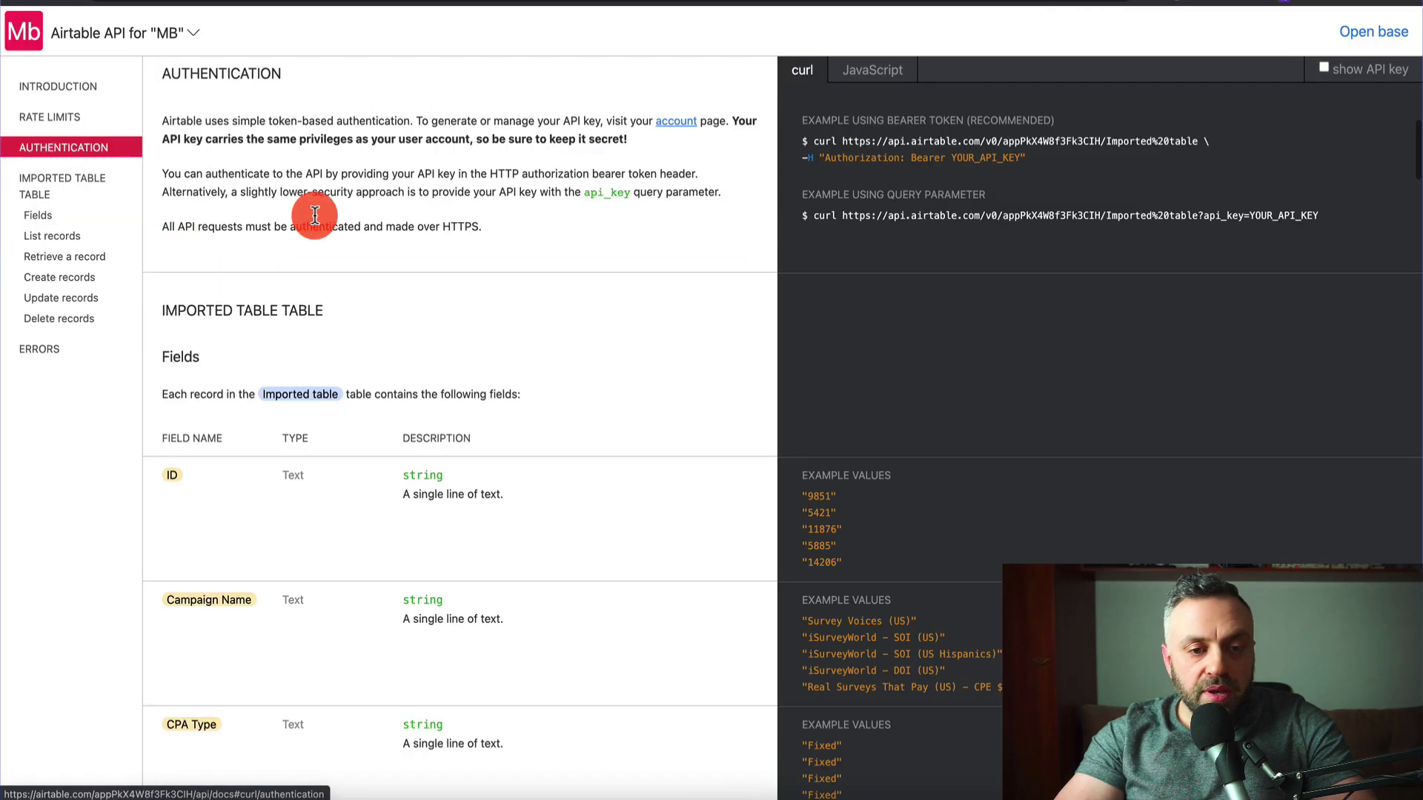
scroll(699, 176, up, 2)
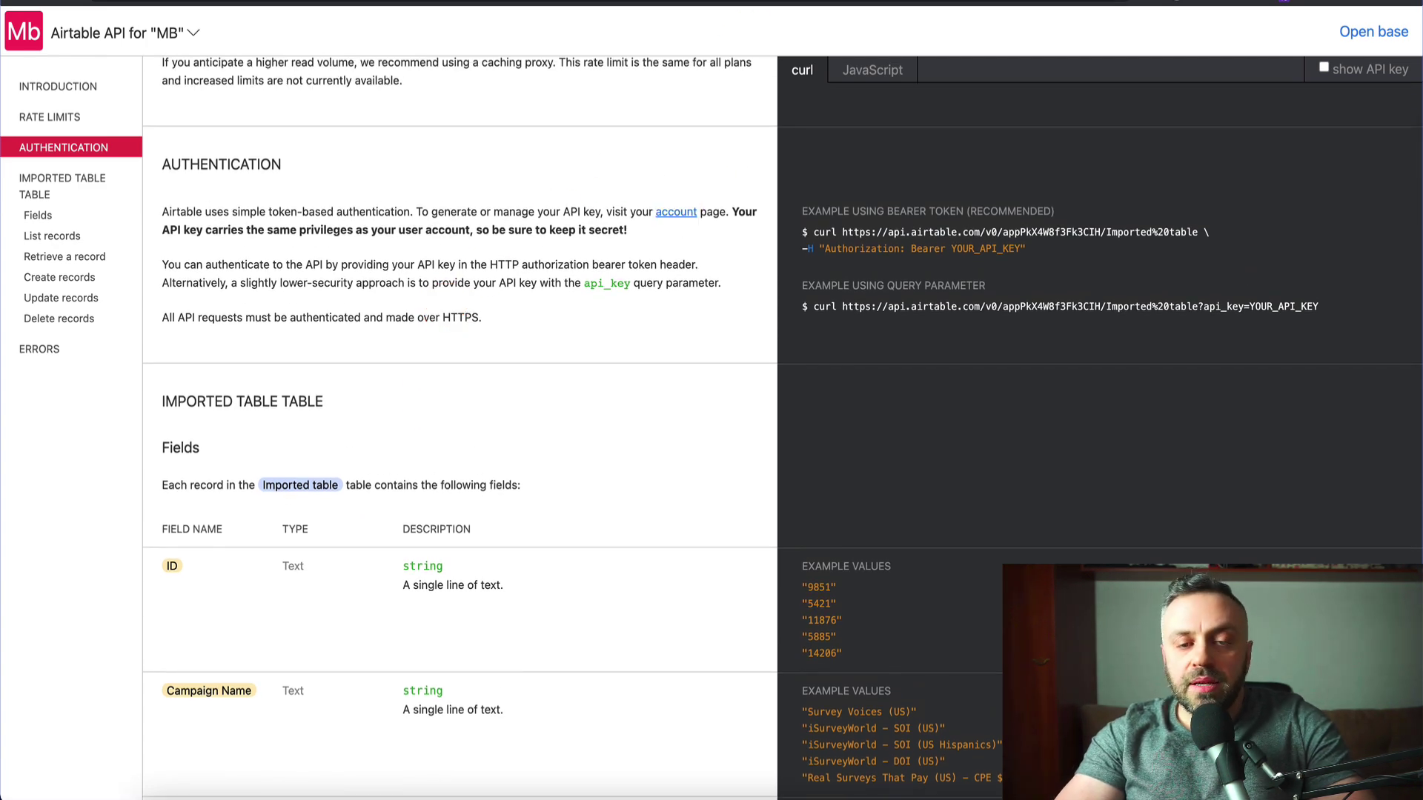
click(1140, 543)
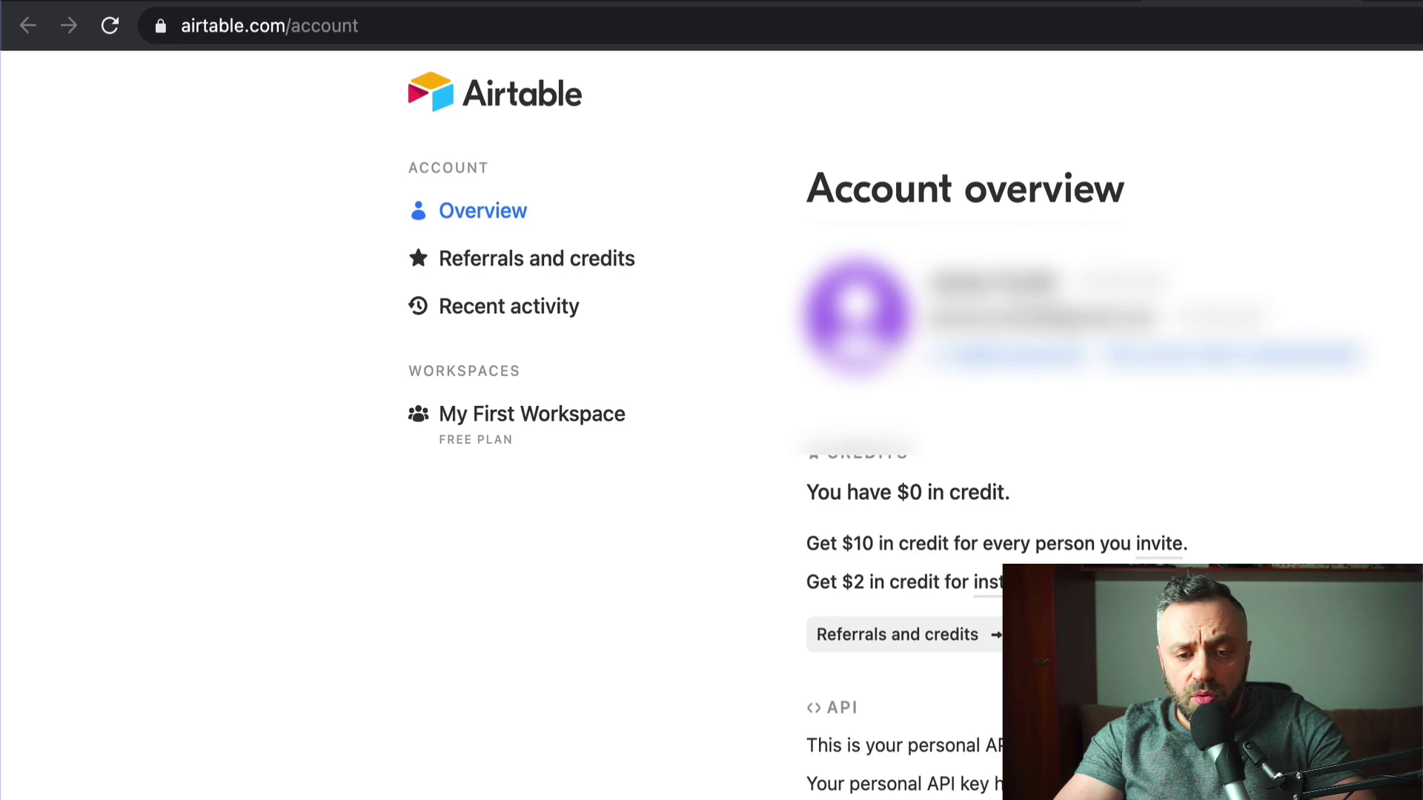
click(922, 799)
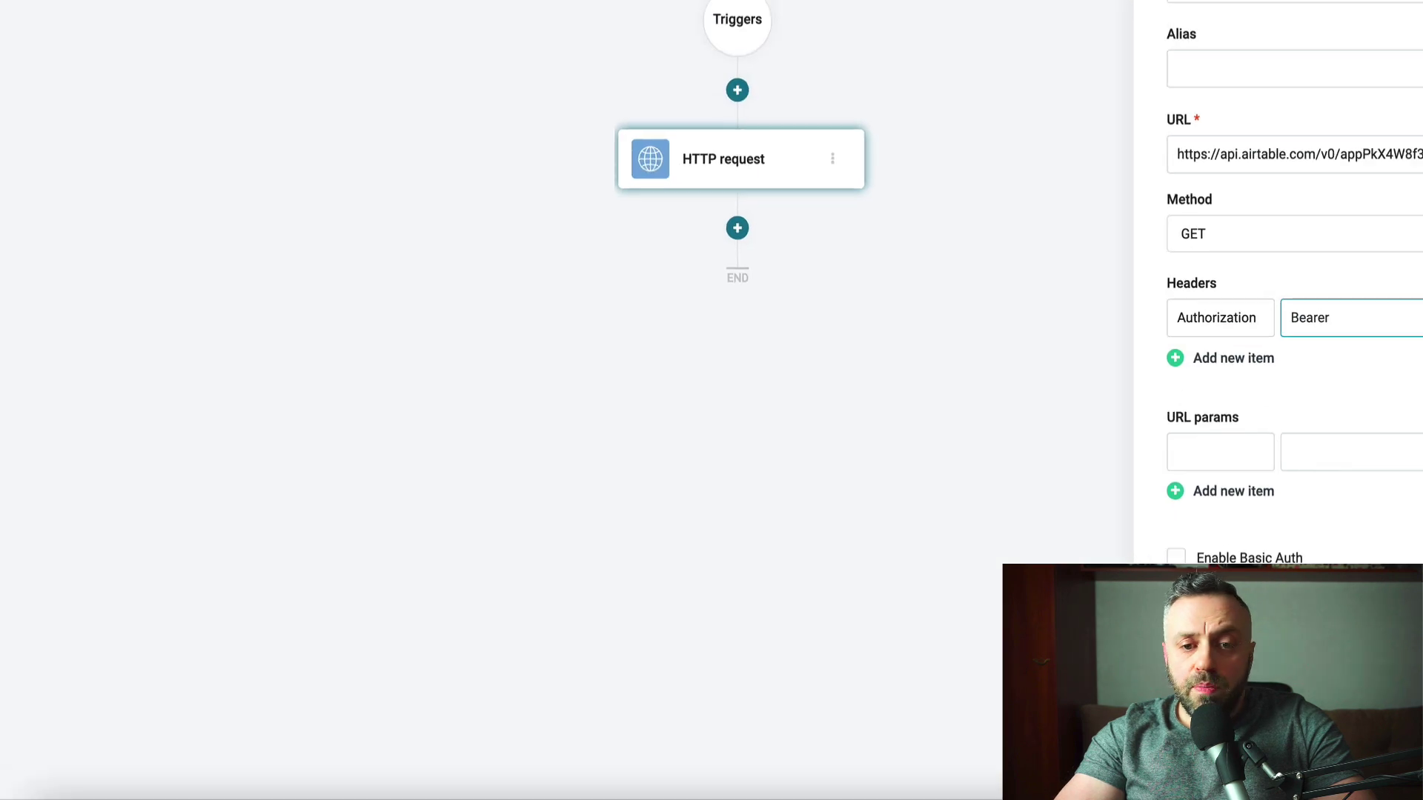
- Paste the API key after 'Bearer' in the Authorization value, close the step and publish Flow1
click(1396, 317)
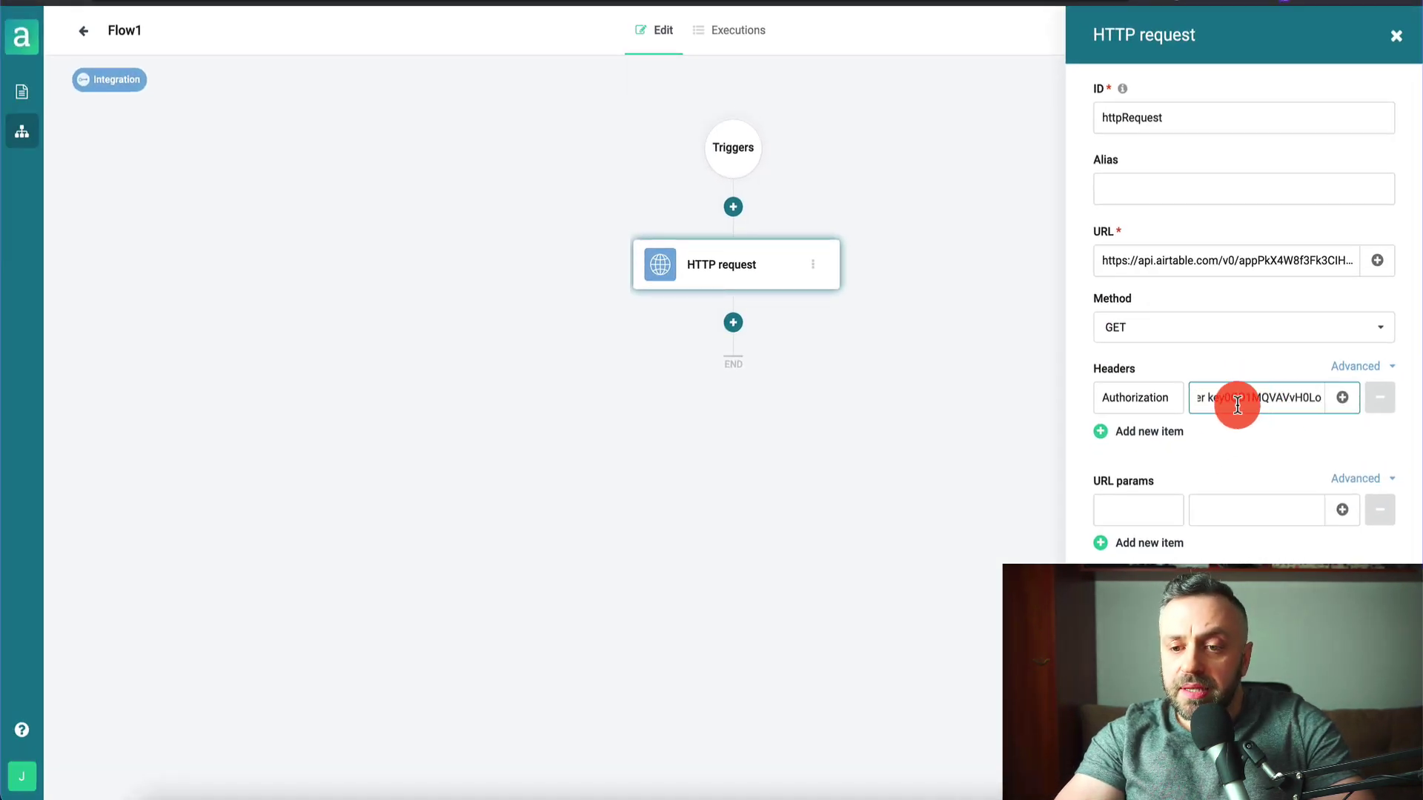
key(Home)
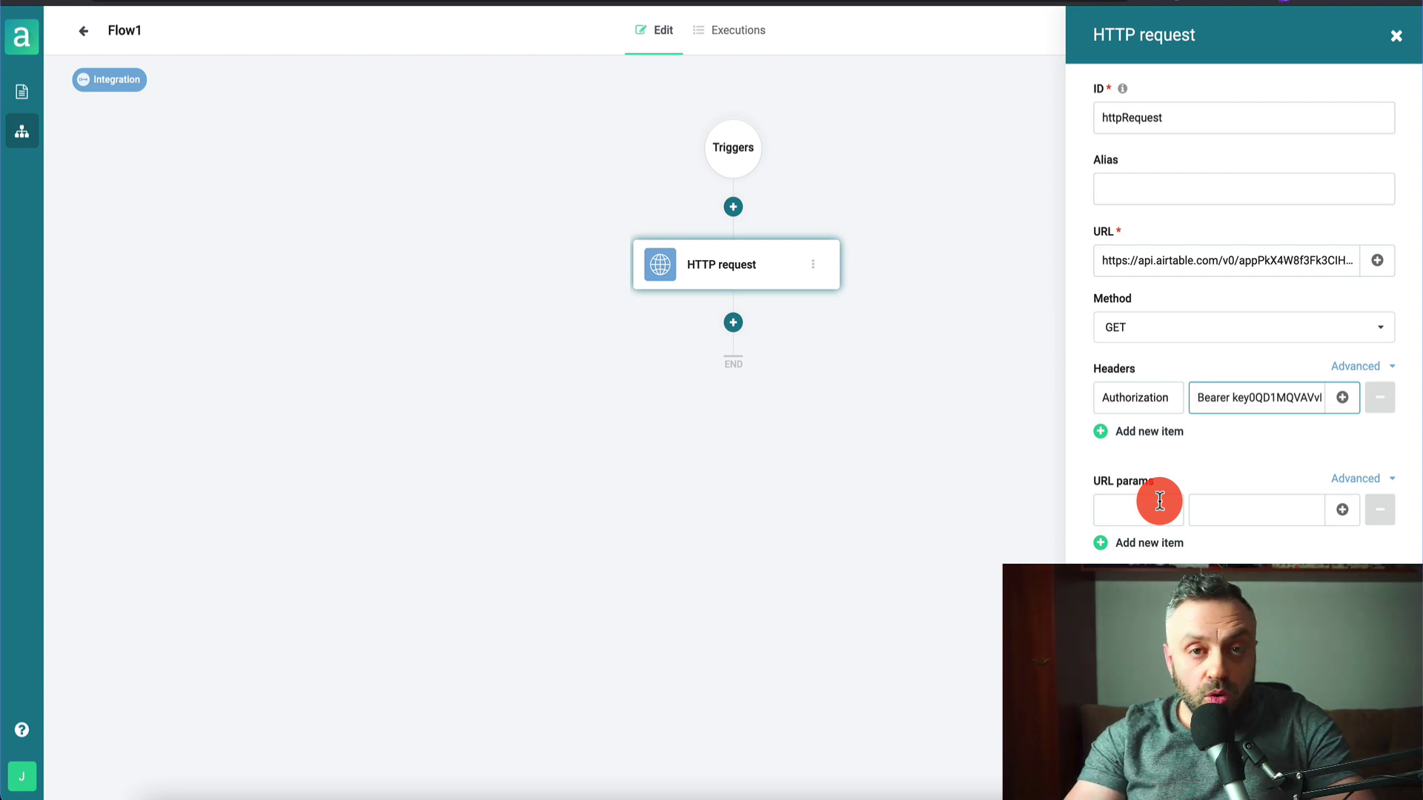
click(1334, 260)
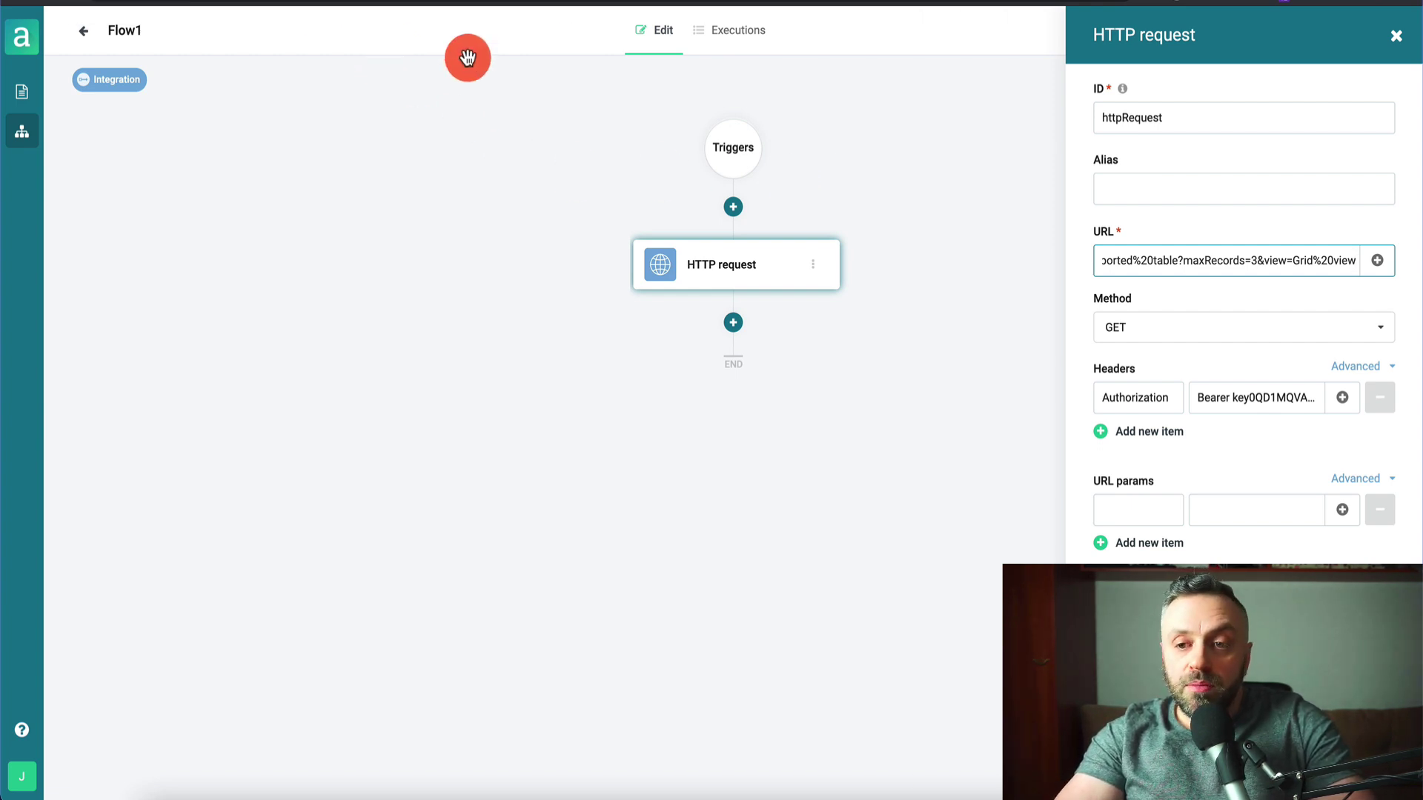
click(1396, 36)
click(1363, 36)
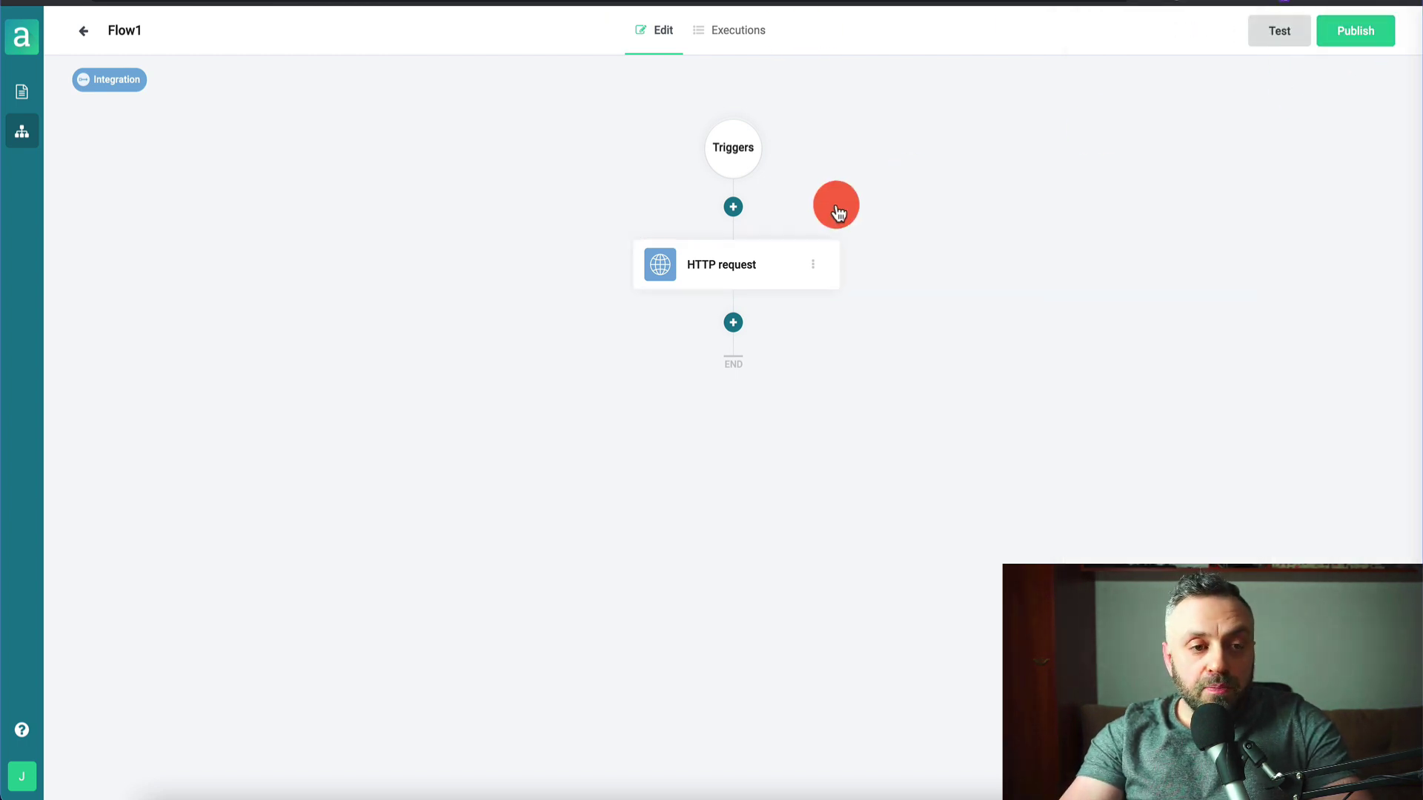
- Open the first Lead Qualification Form's Embed options and launch its preview link in a new tab
click(32, 94)
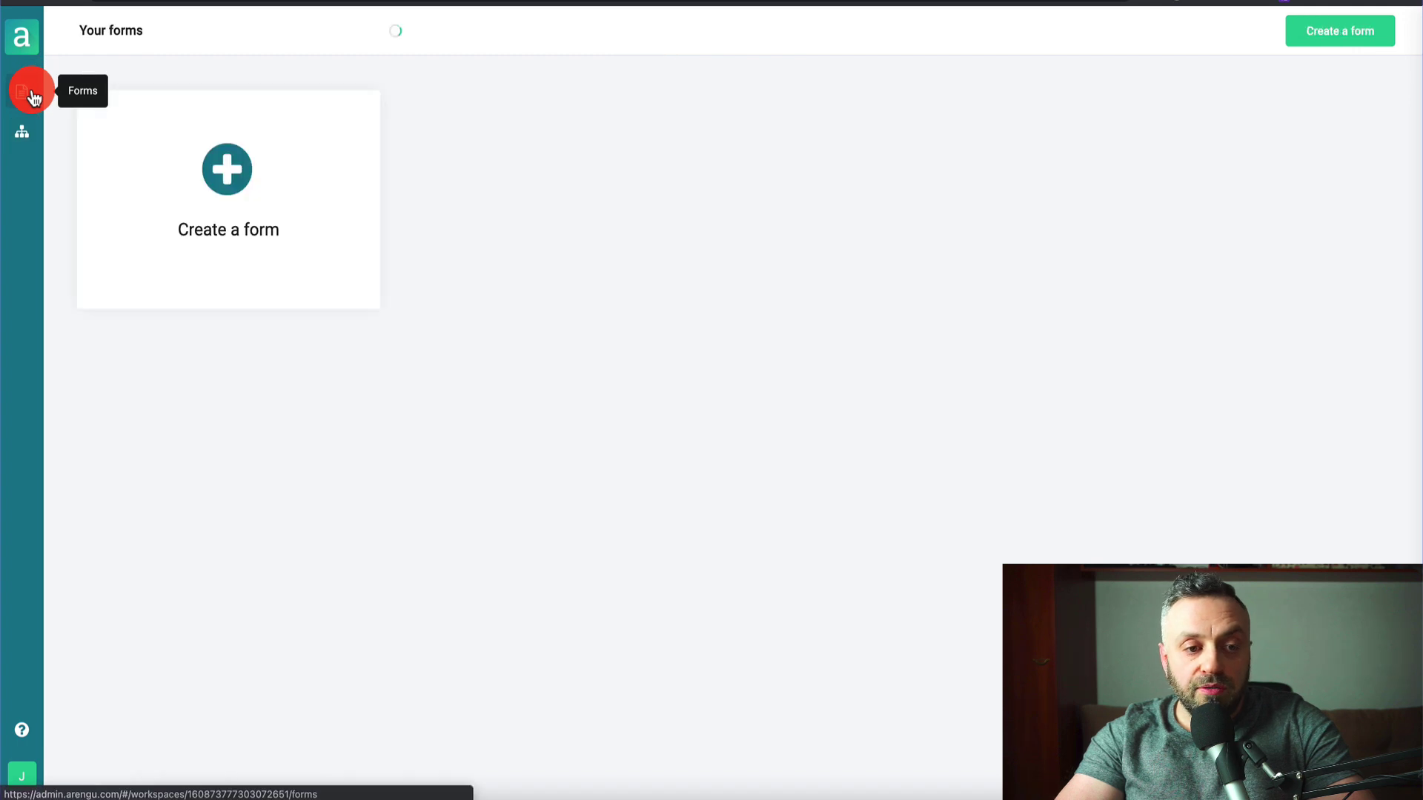
click(199, 197)
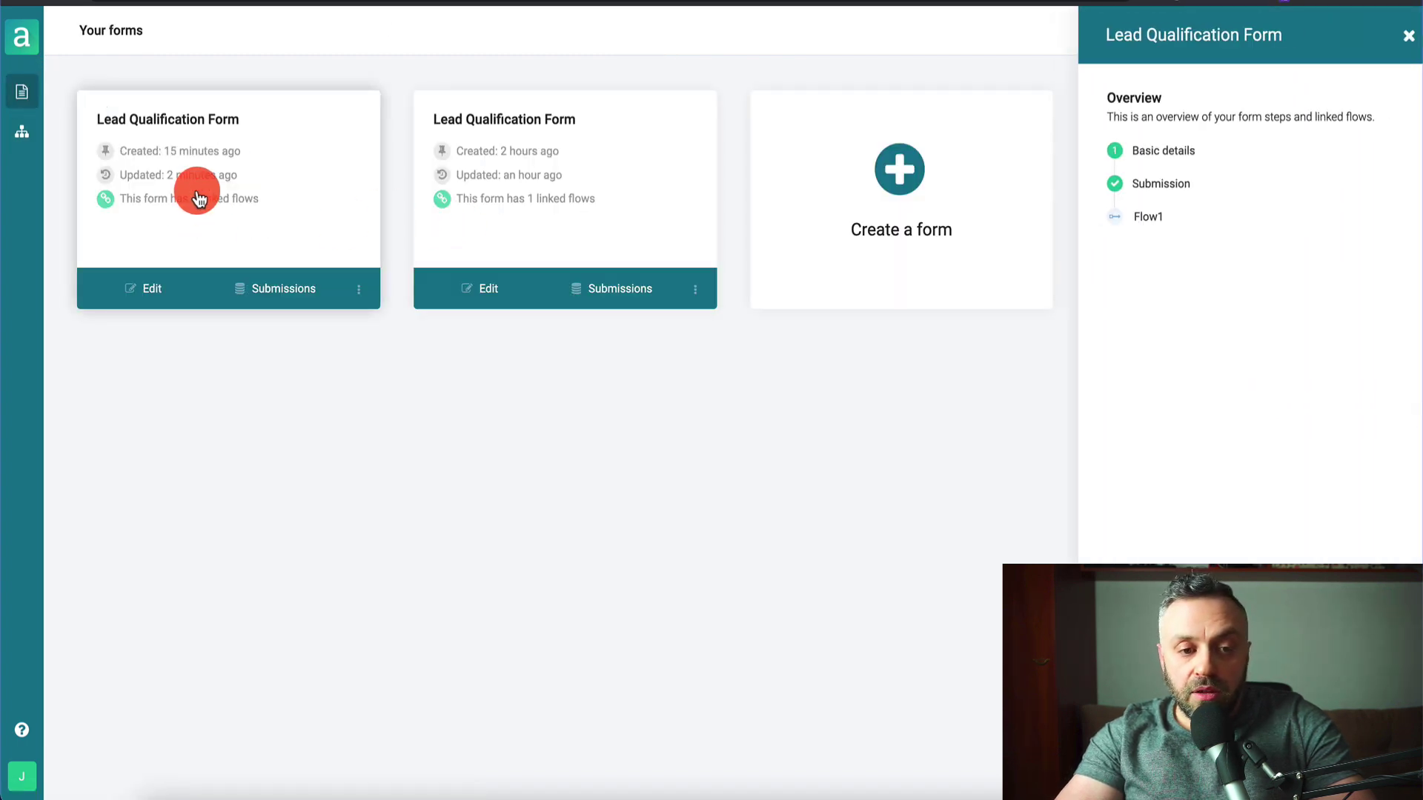
click(1392, 46)
click(162, 295)
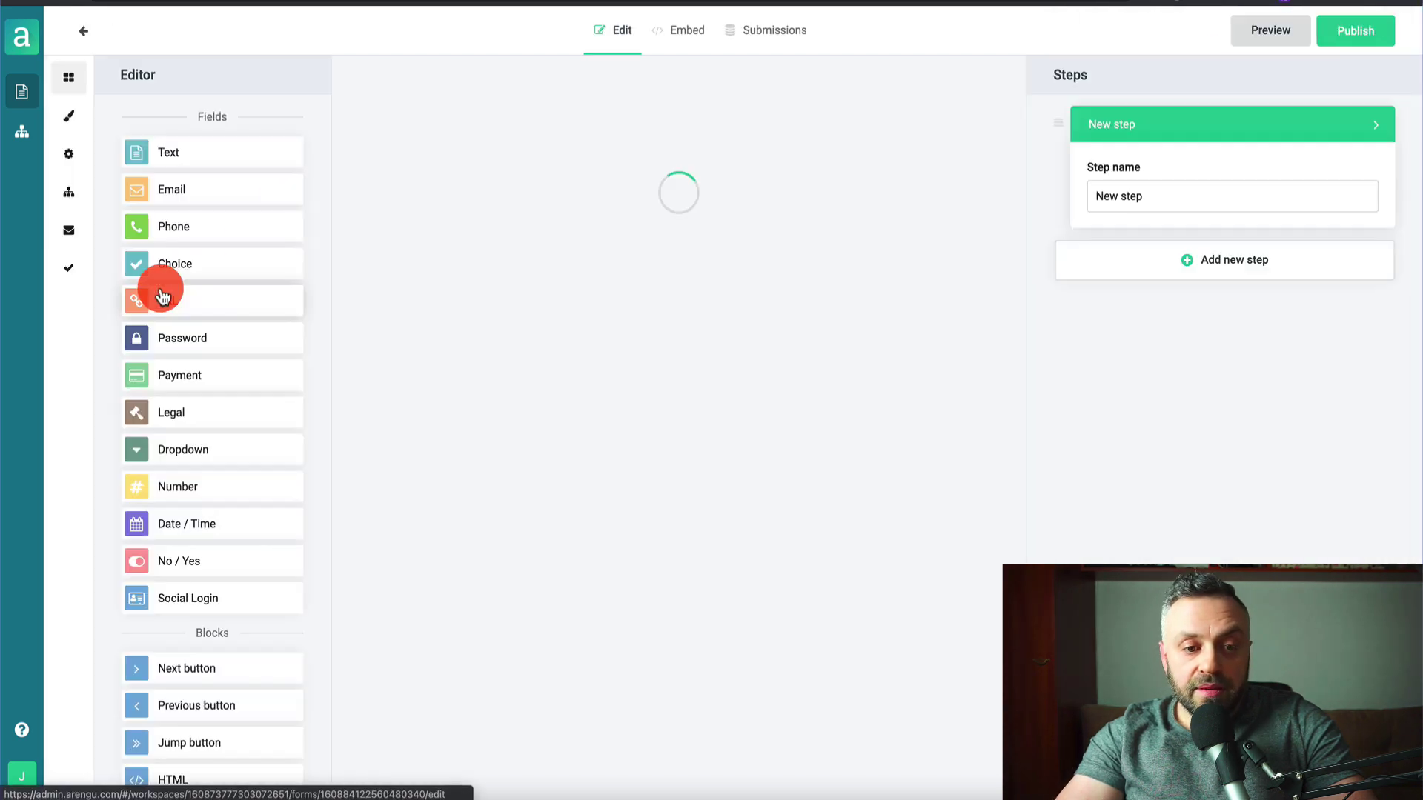
click(667, 40)
scroll(586, 313, down, 5)
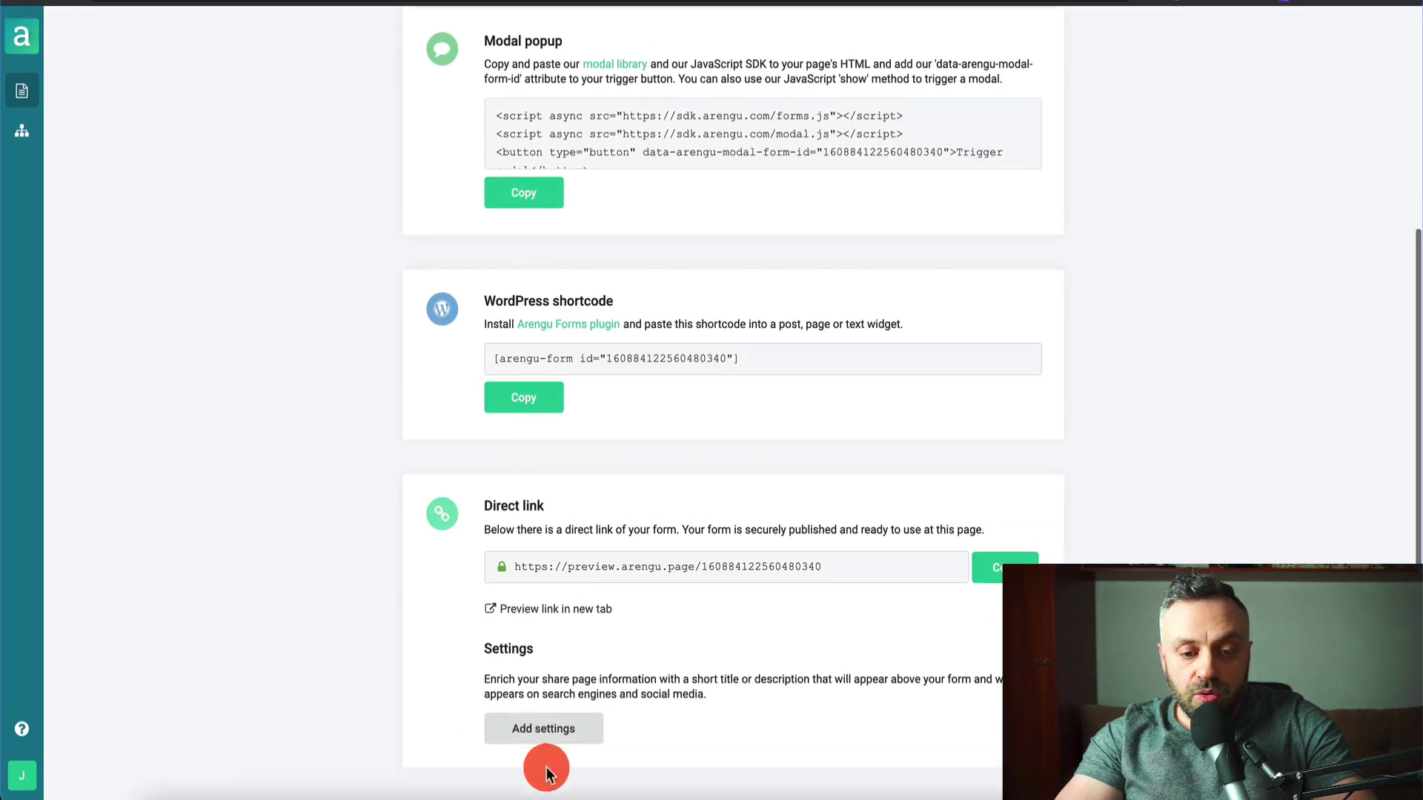
click(572, 609)
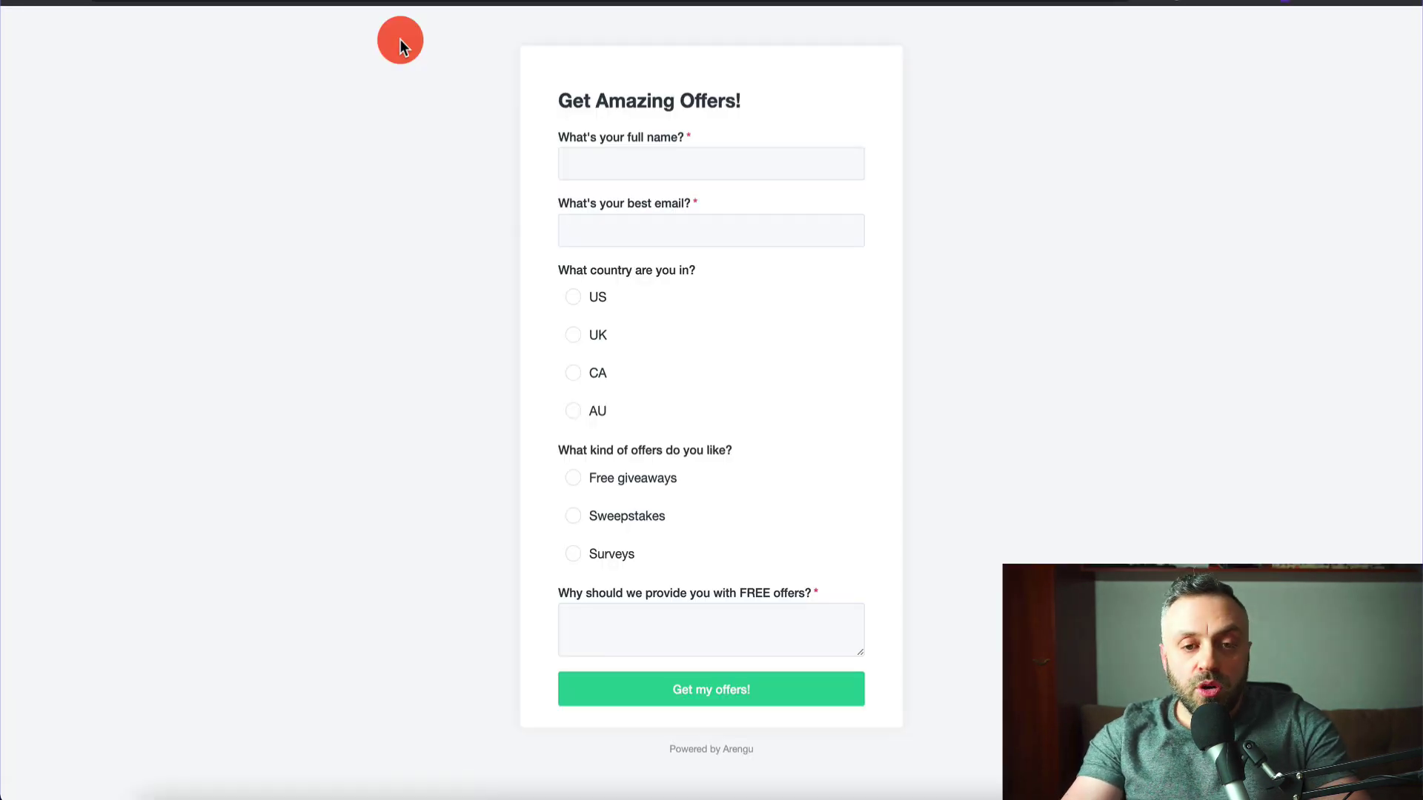
- Fill in a test name and e-mail, pick US and Sweepstakes, add a reason, and submit
click(734, 157)
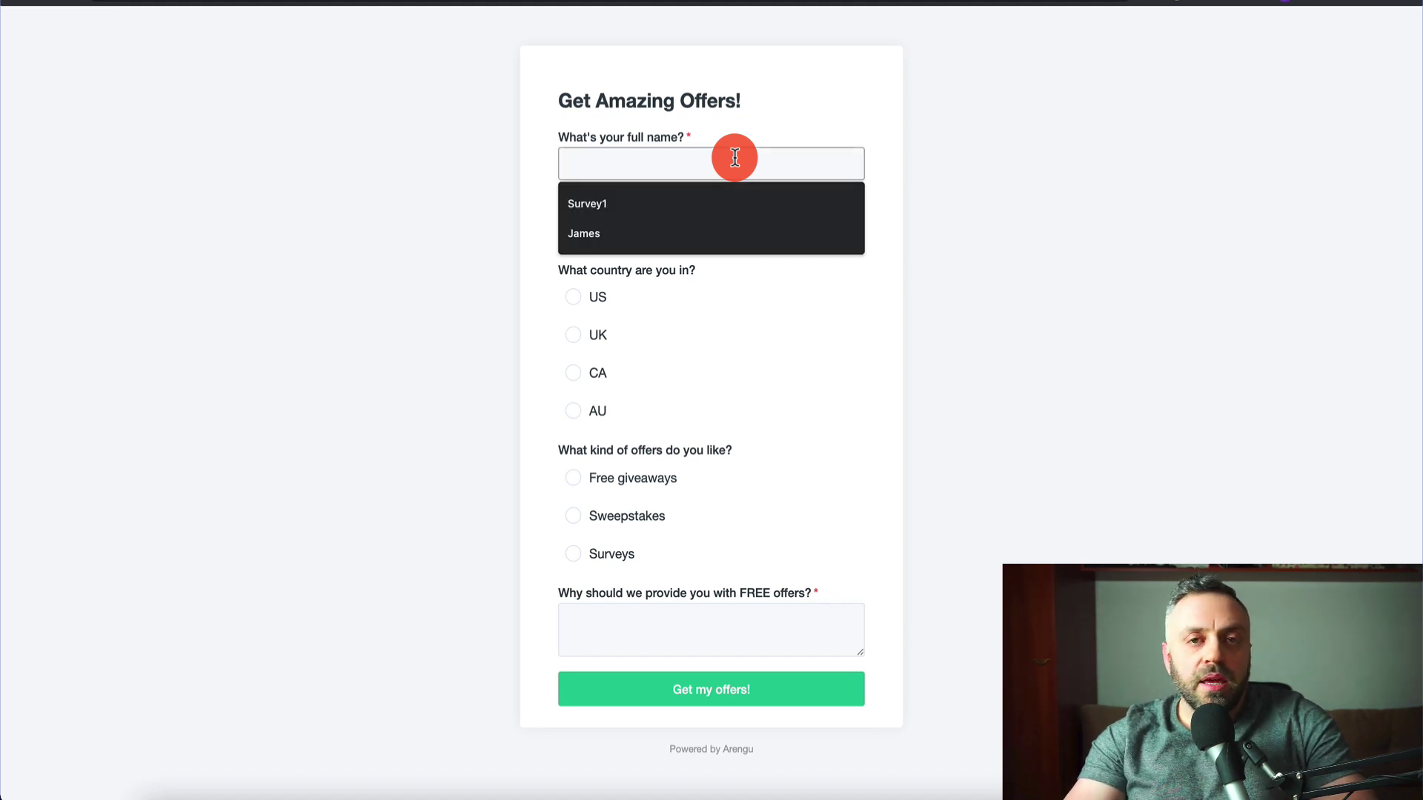
click(639, 234)
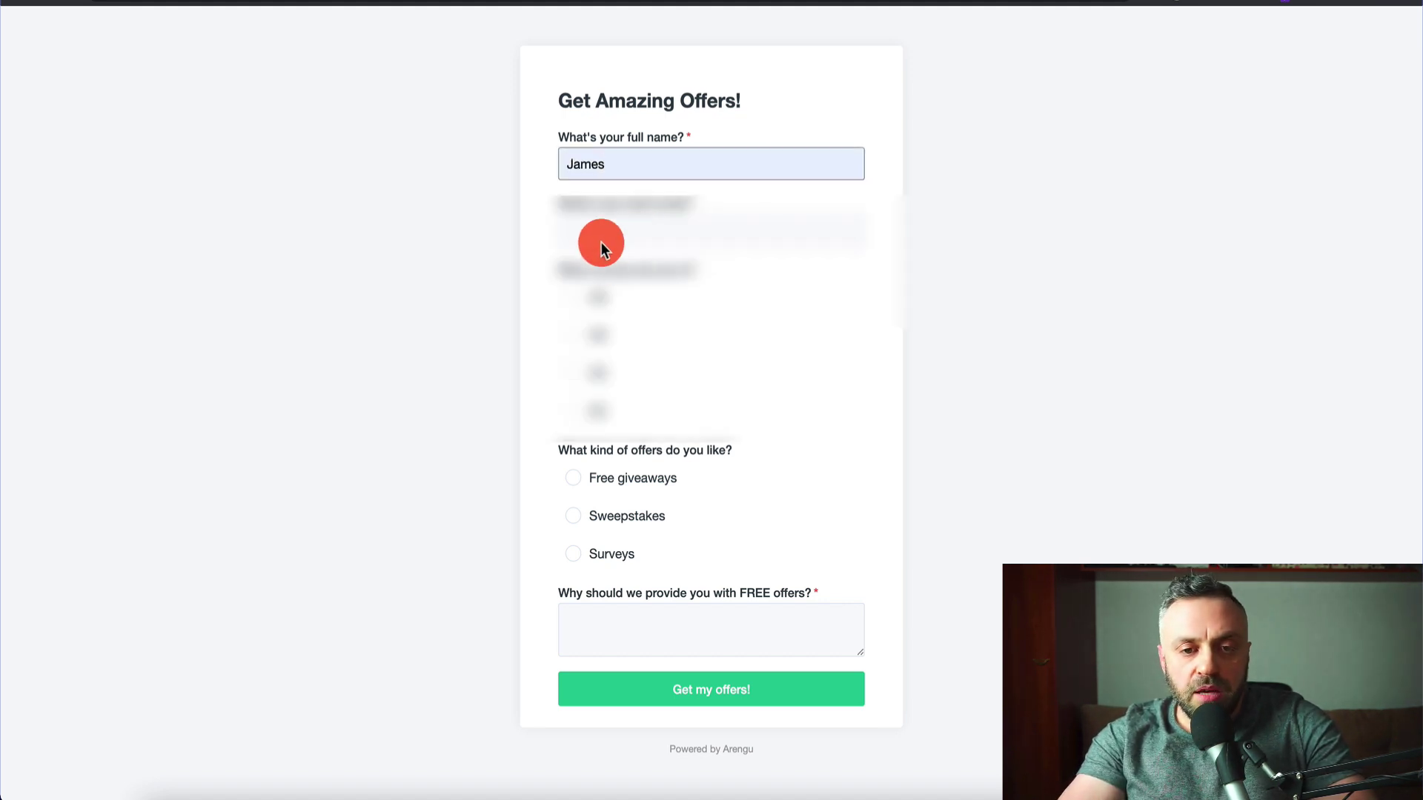
click(639, 234)
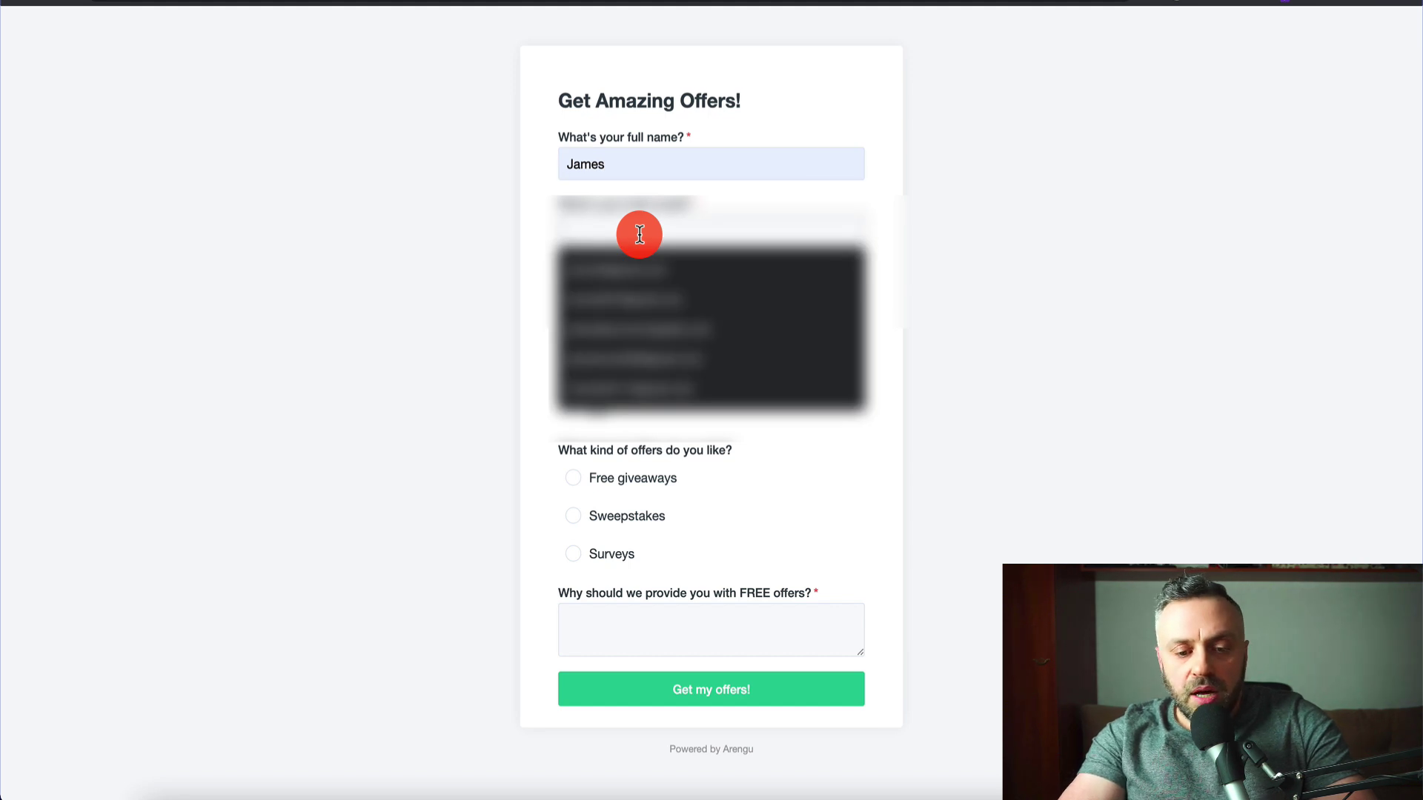
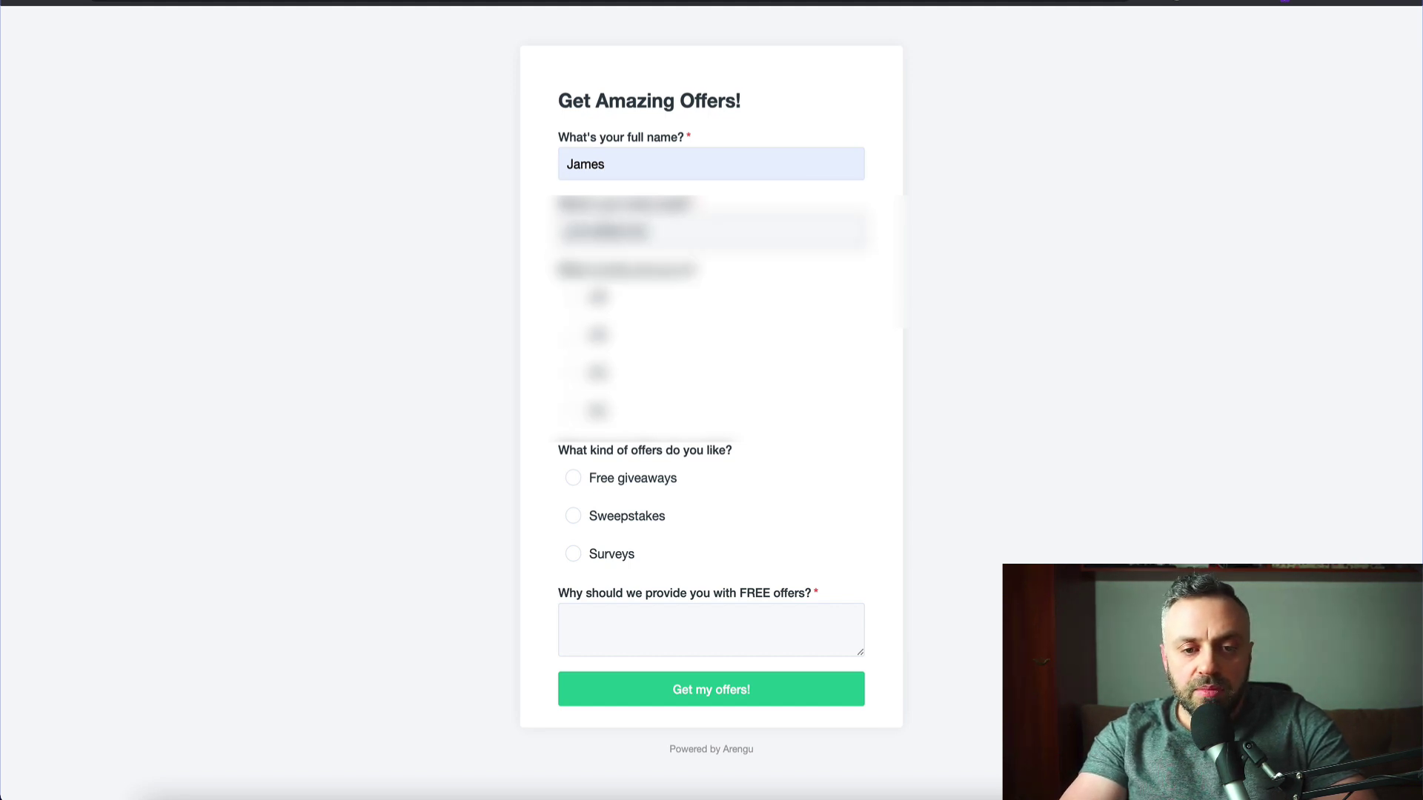
click(575, 300)
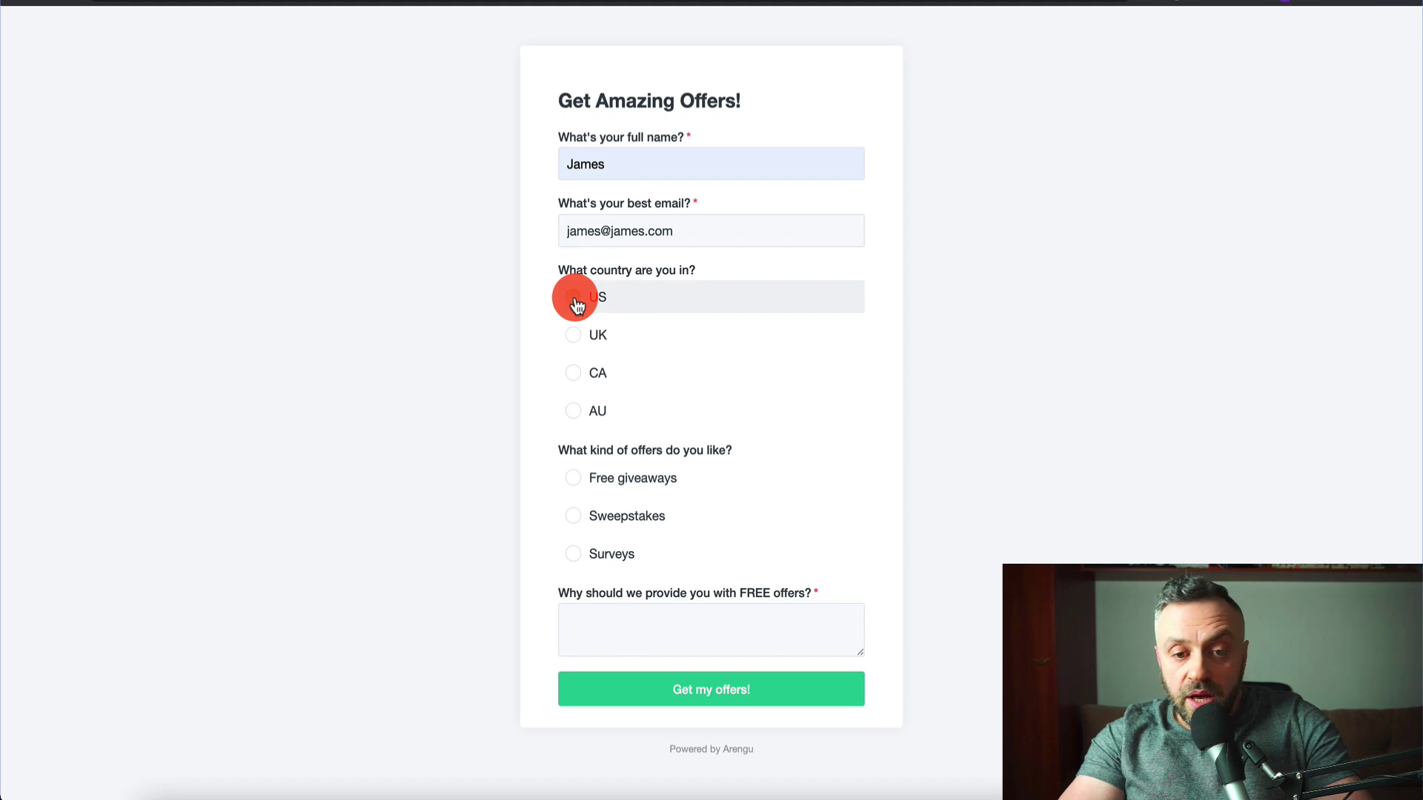
click(578, 516)
click(671, 619)
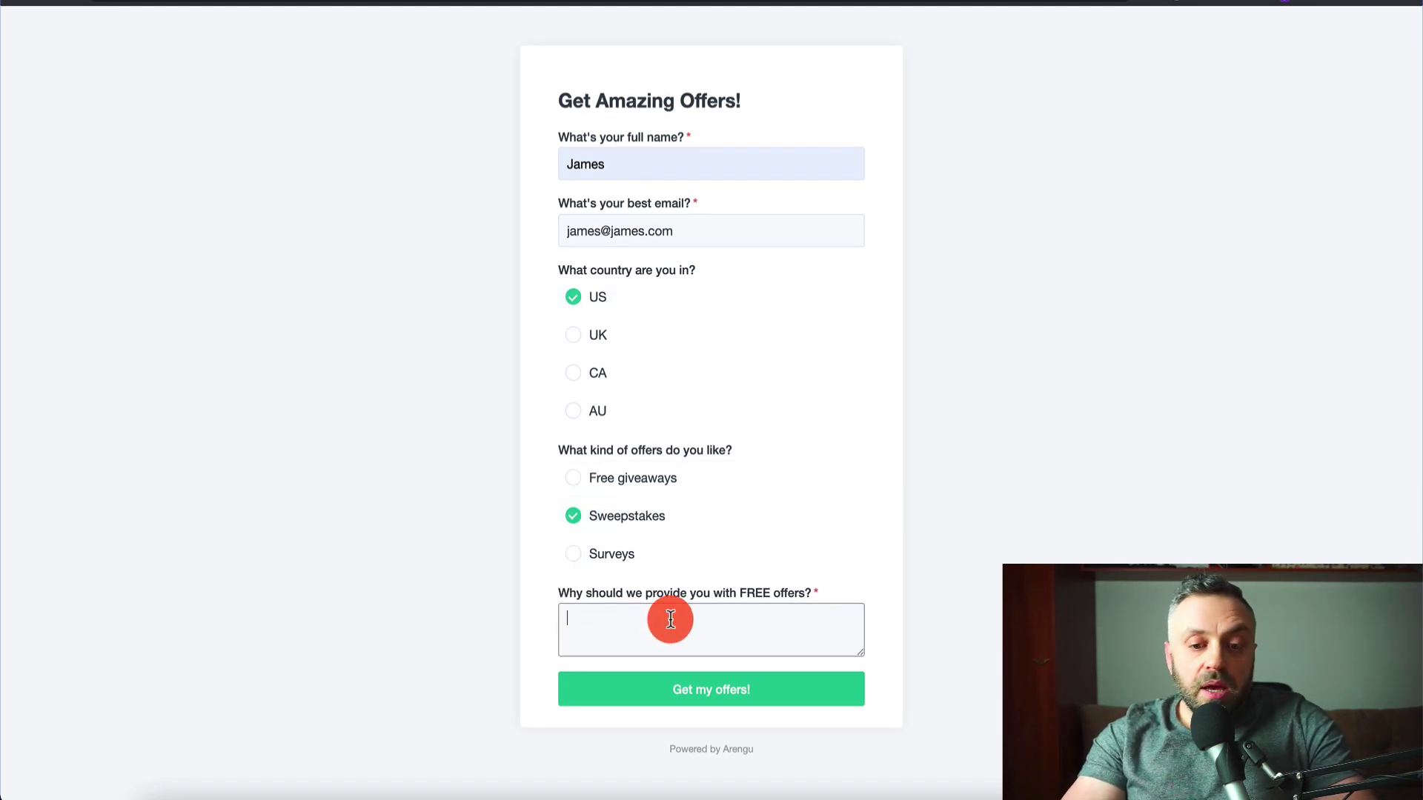
text(H)
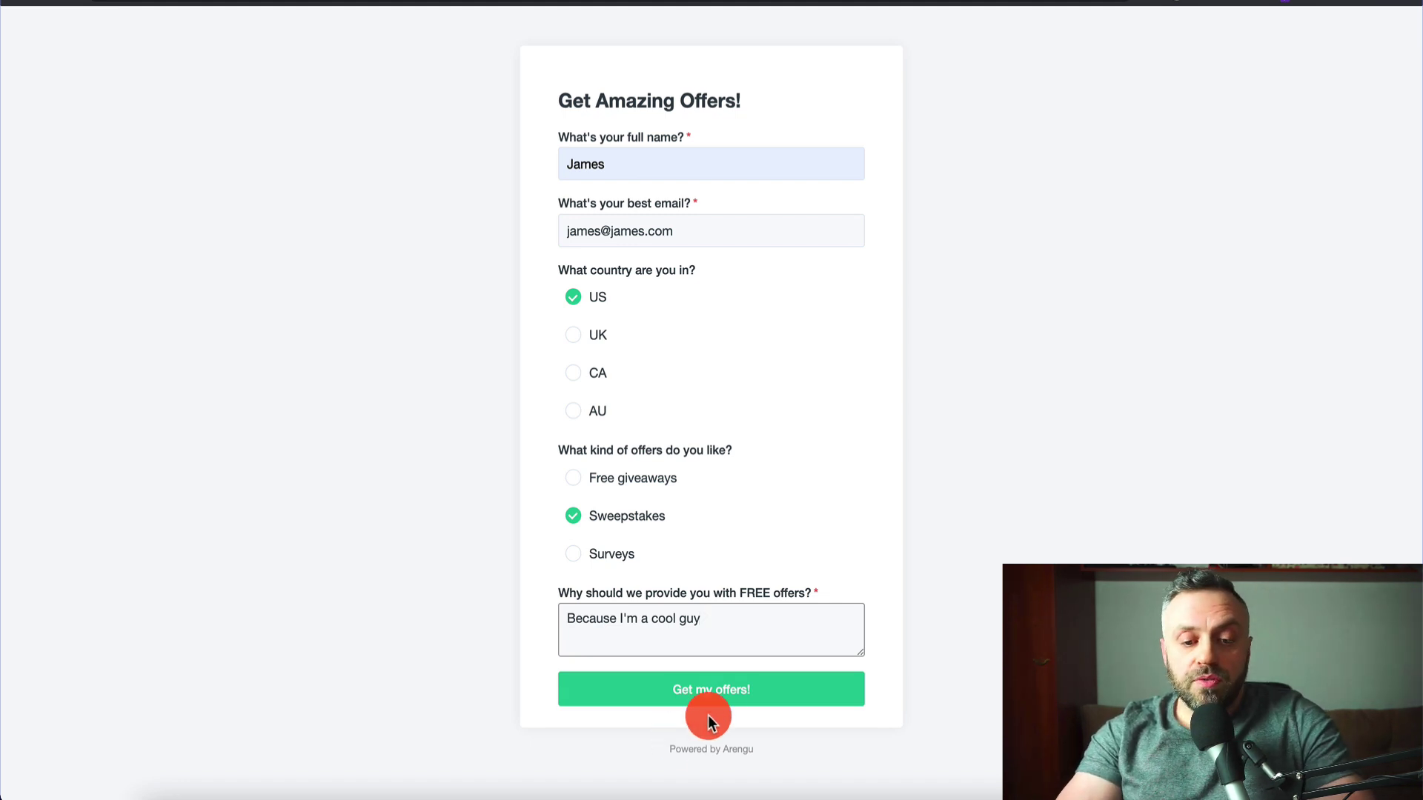
click(731, 691)
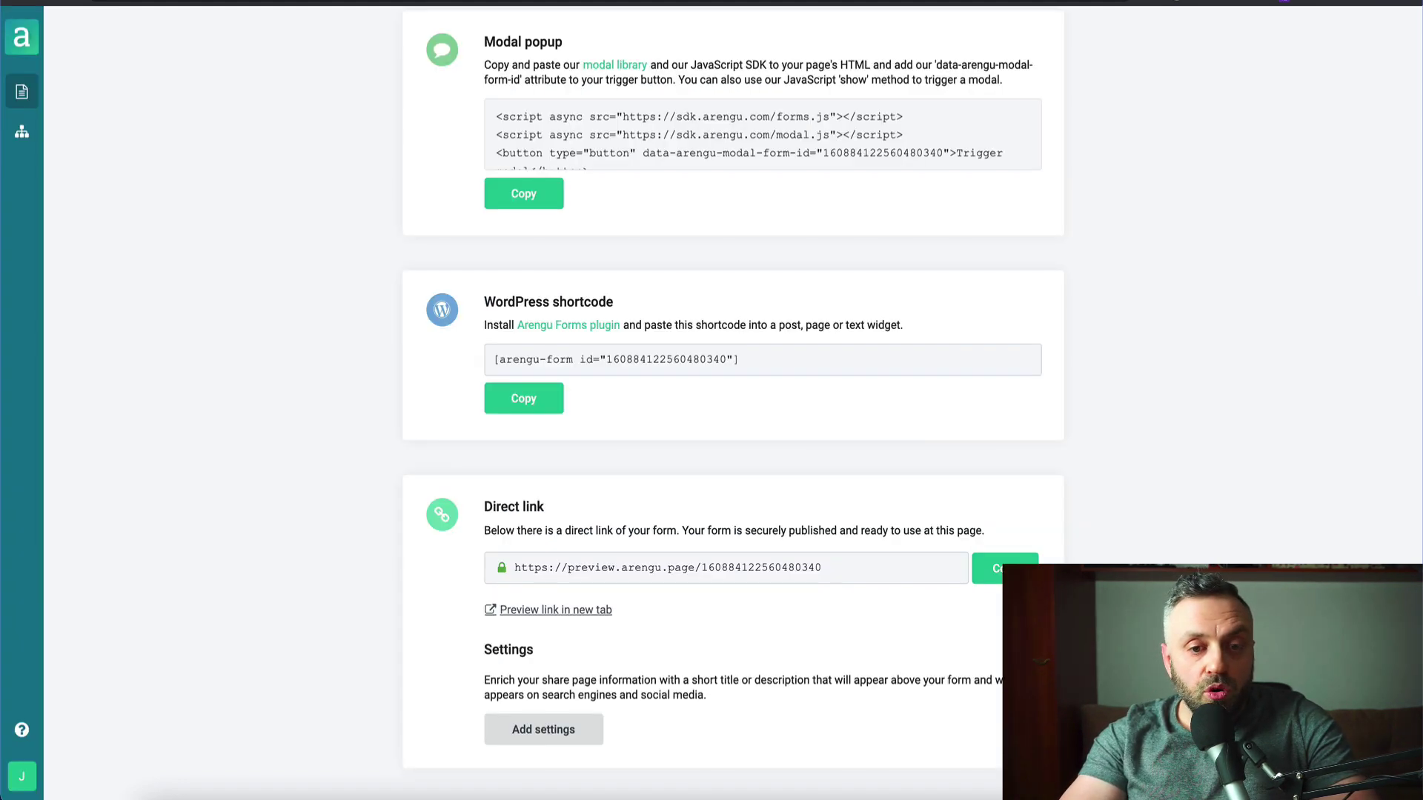
- Review the new test submission's meta data and answers, close it, and go to the flows list
scroll(377, 176, up, 5)
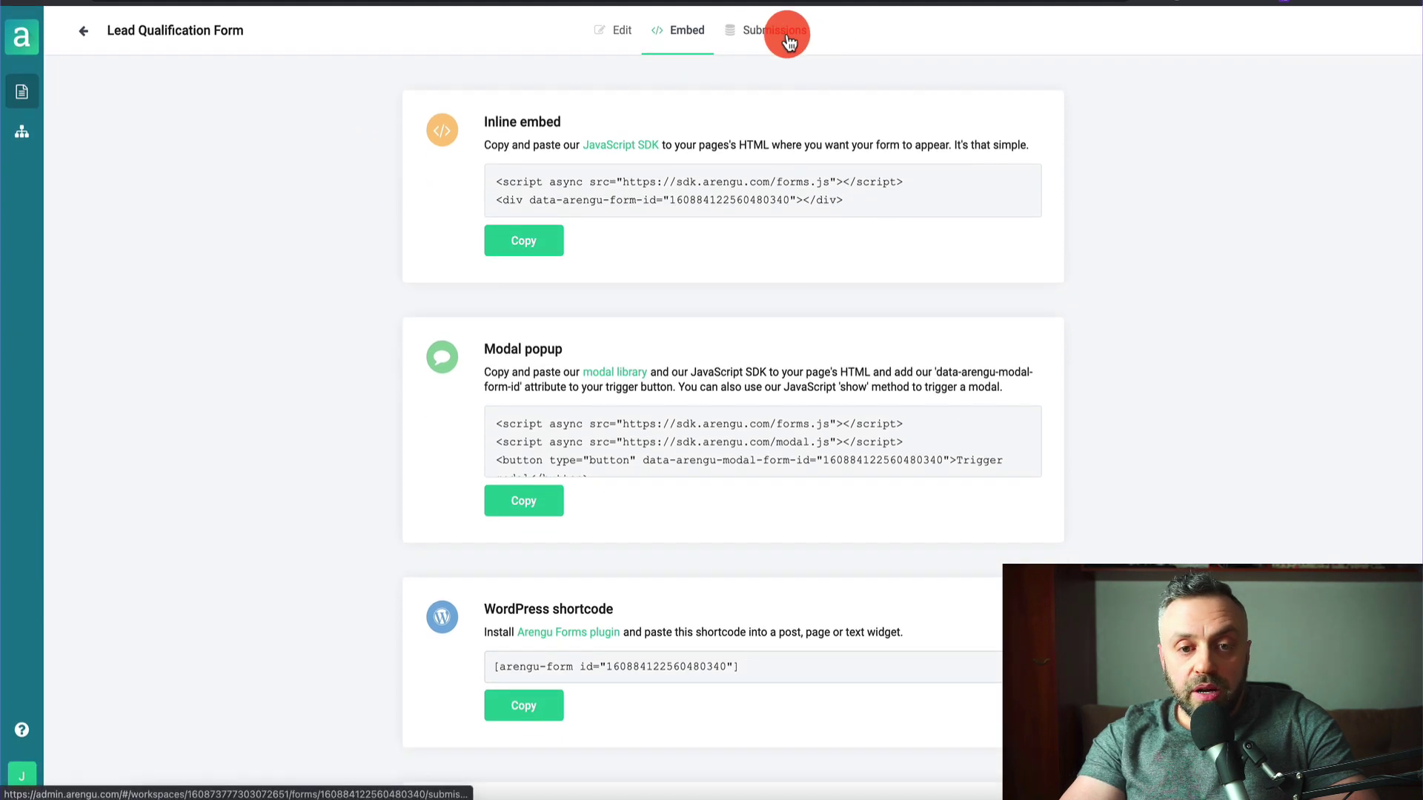
click(785, 32)
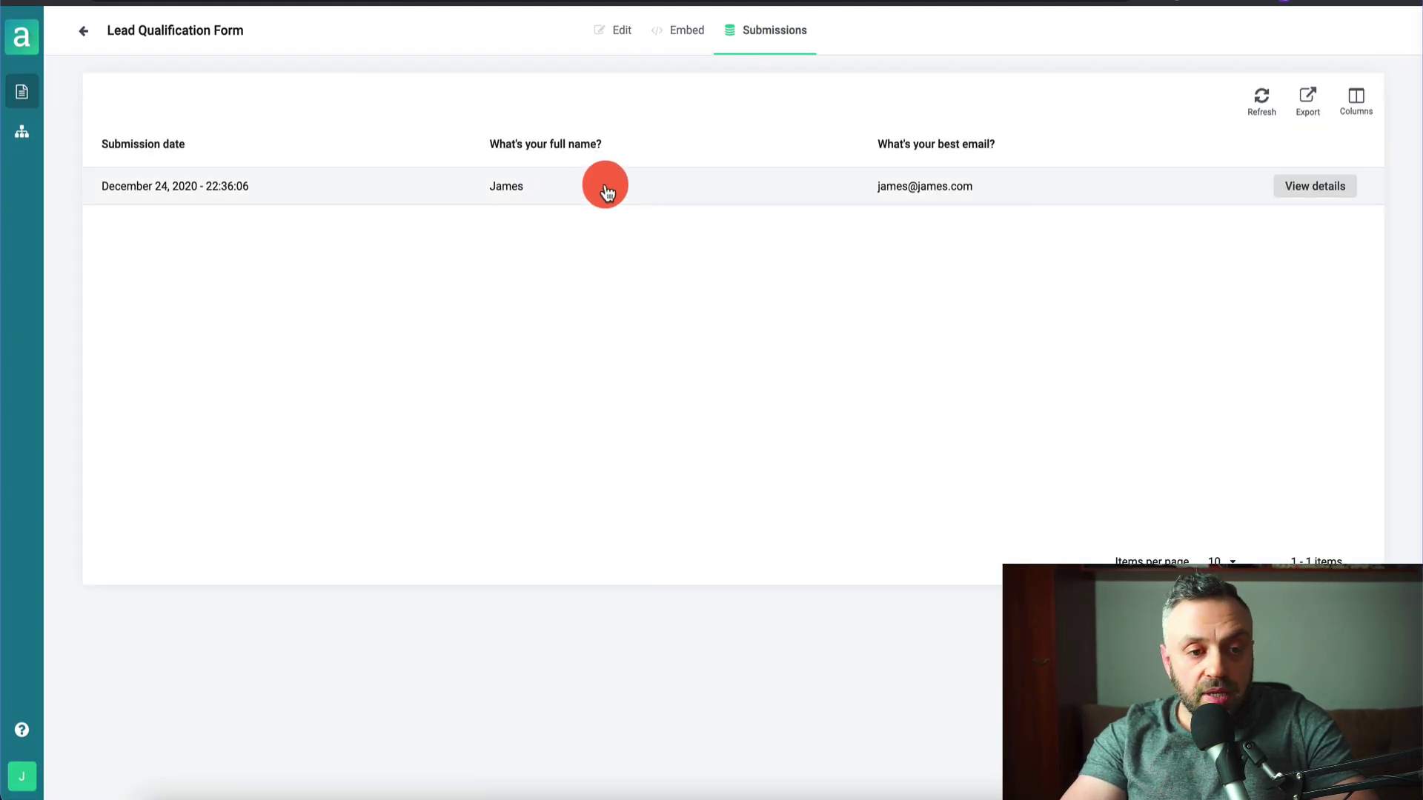
click(341, 197)
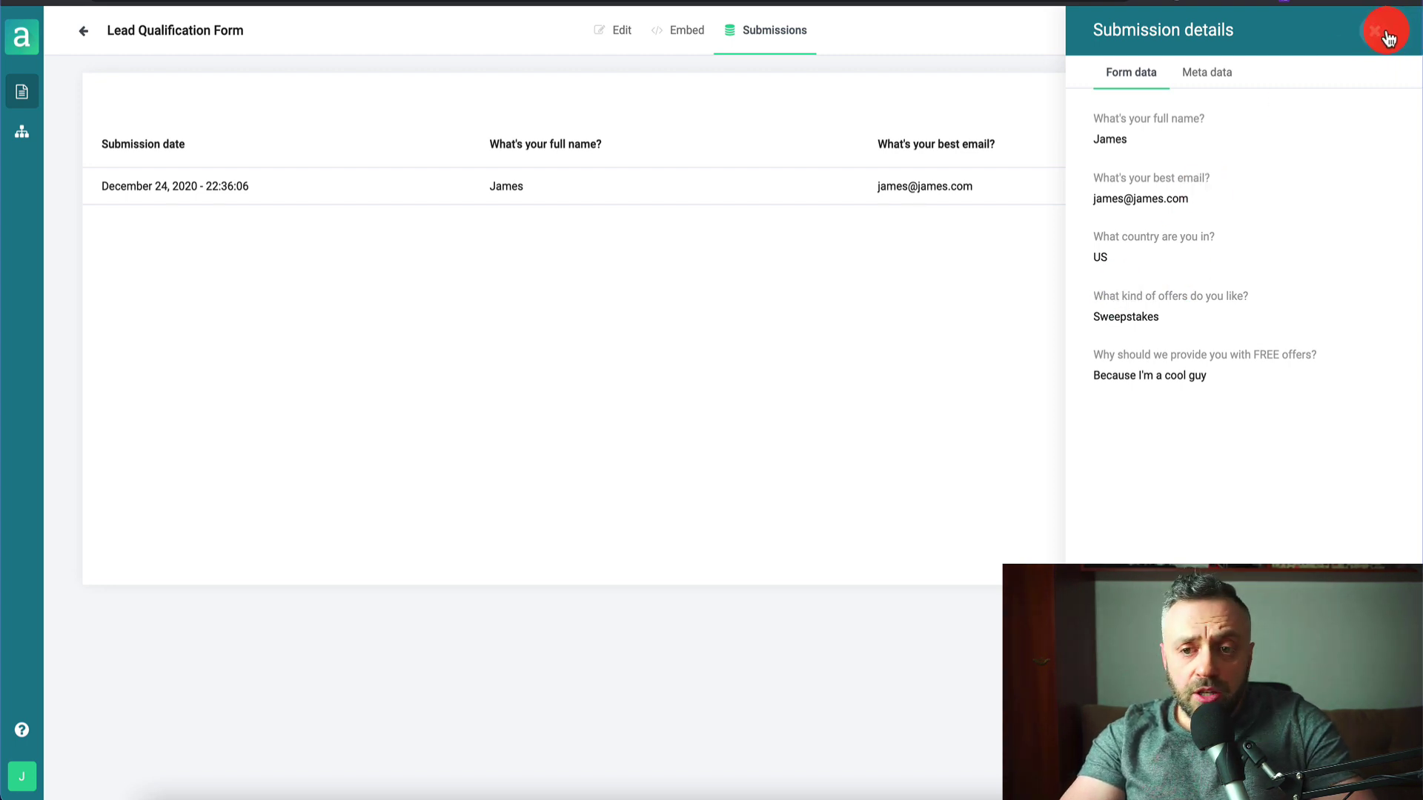
click(1211, 70)
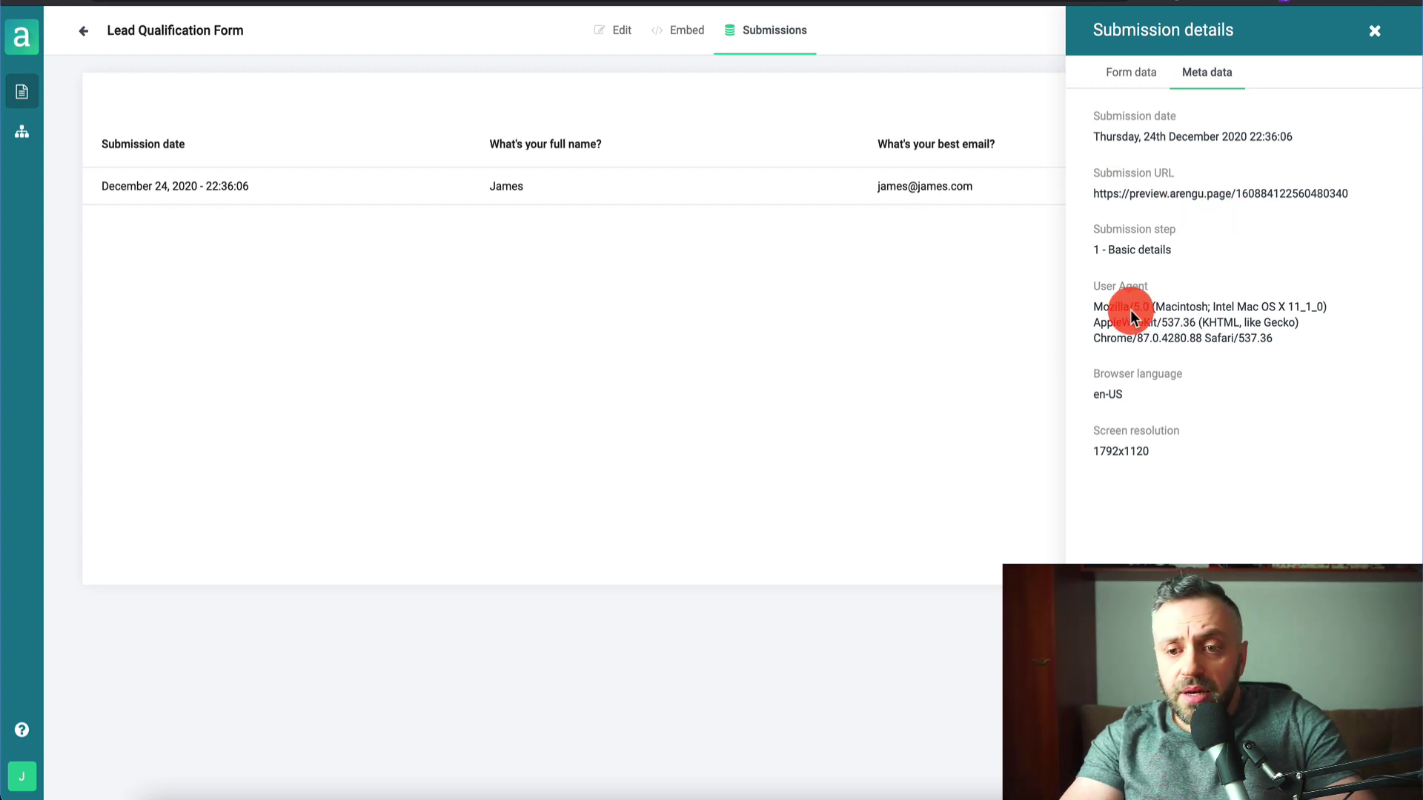
click(1132, 72)
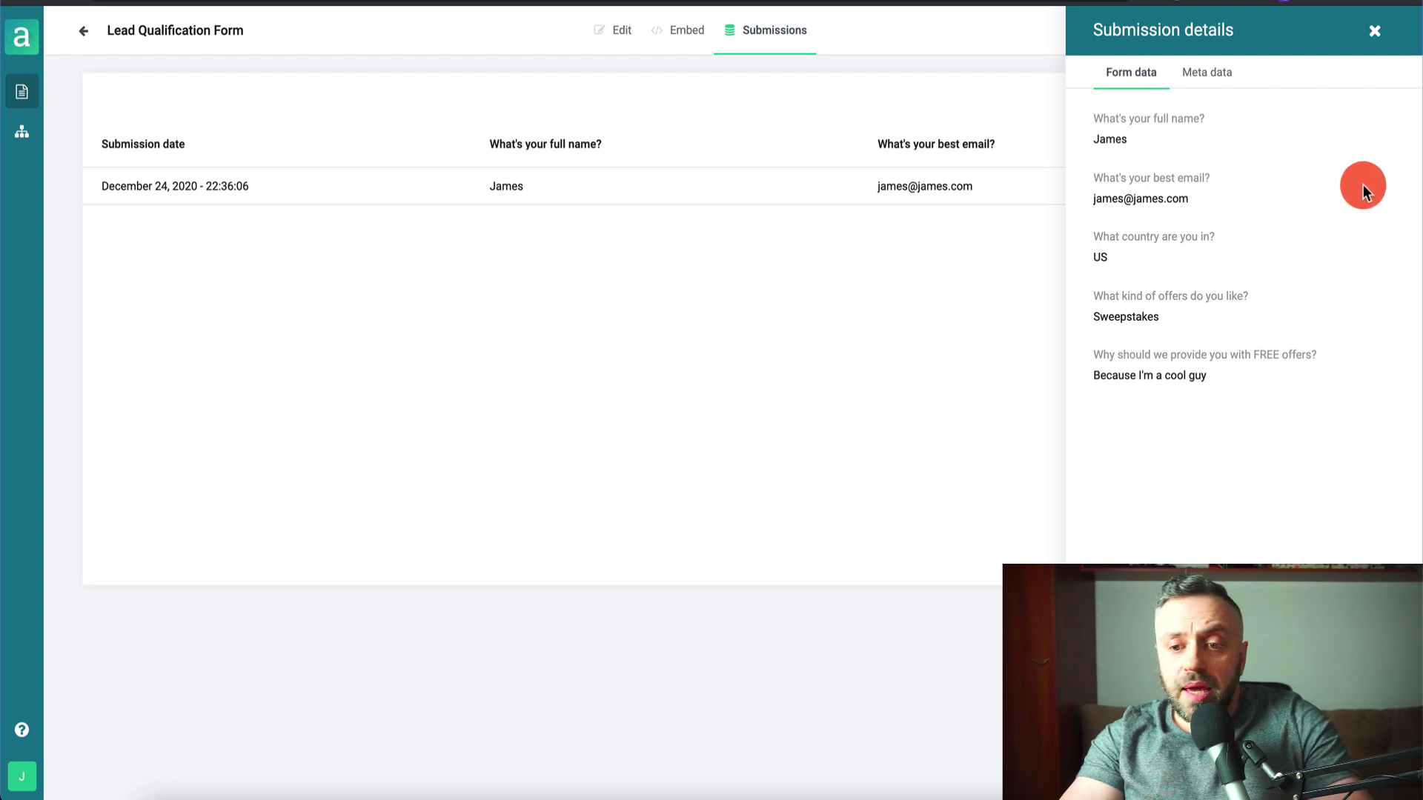
click(1376, 33)
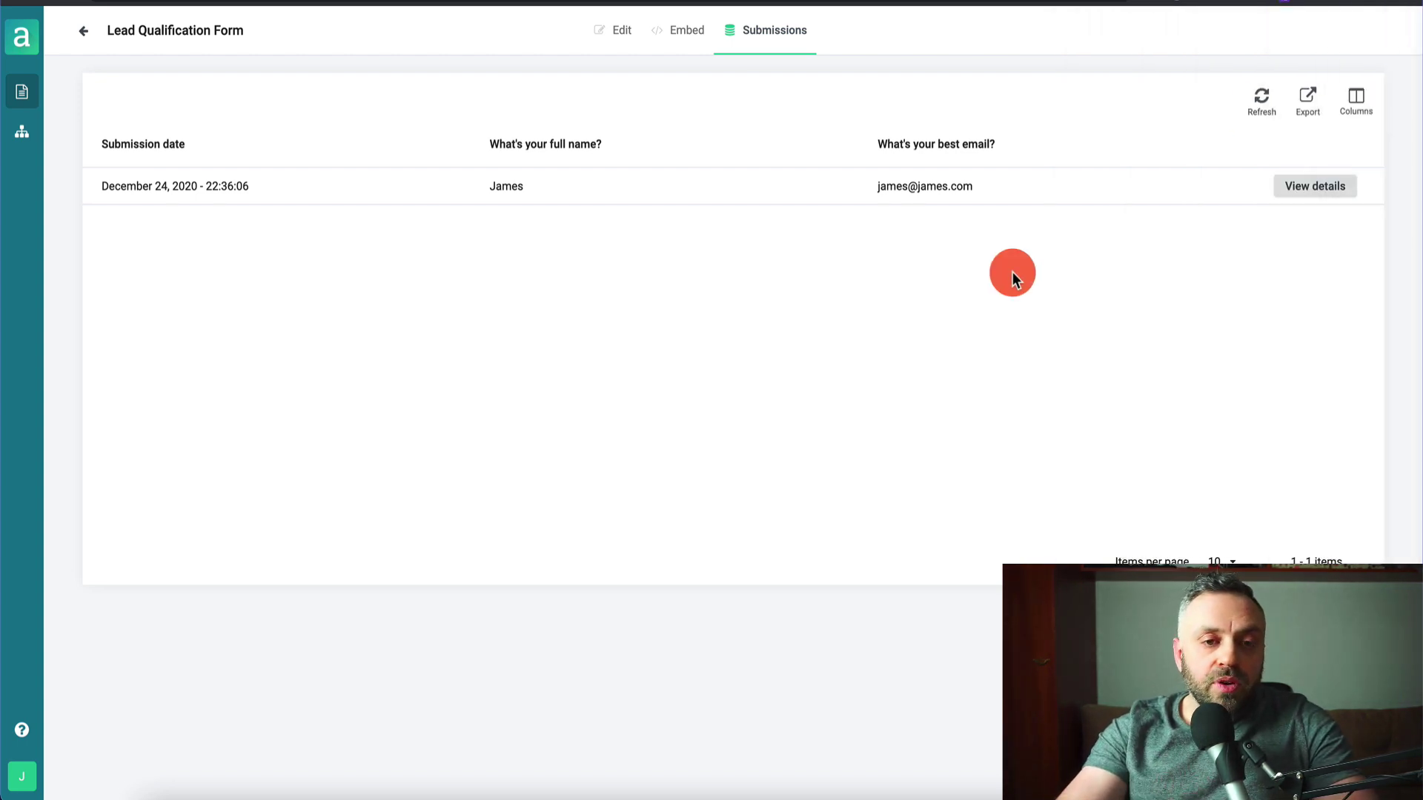
click(22, 134)
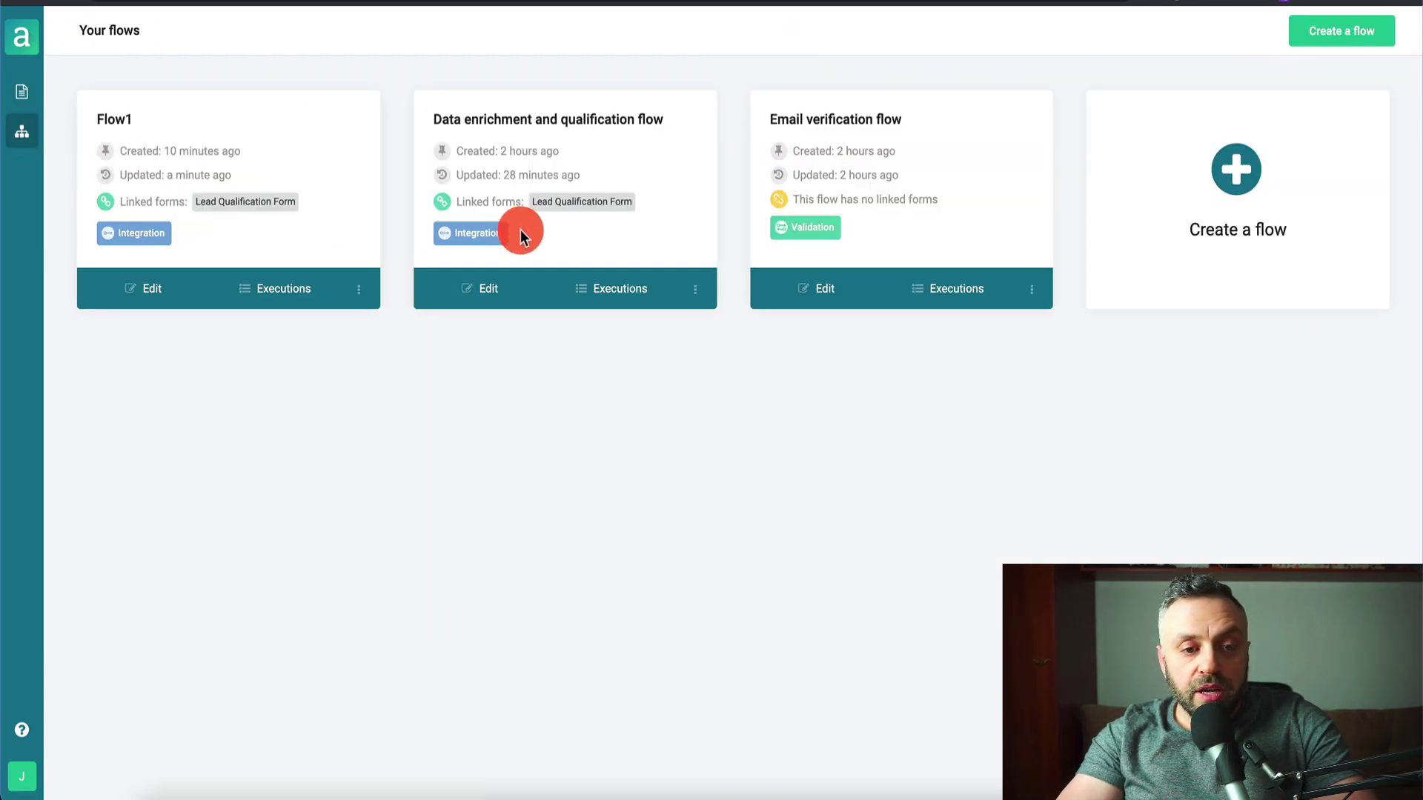
- Edit Flow1 and select its HTTP request step
click(152, 290)
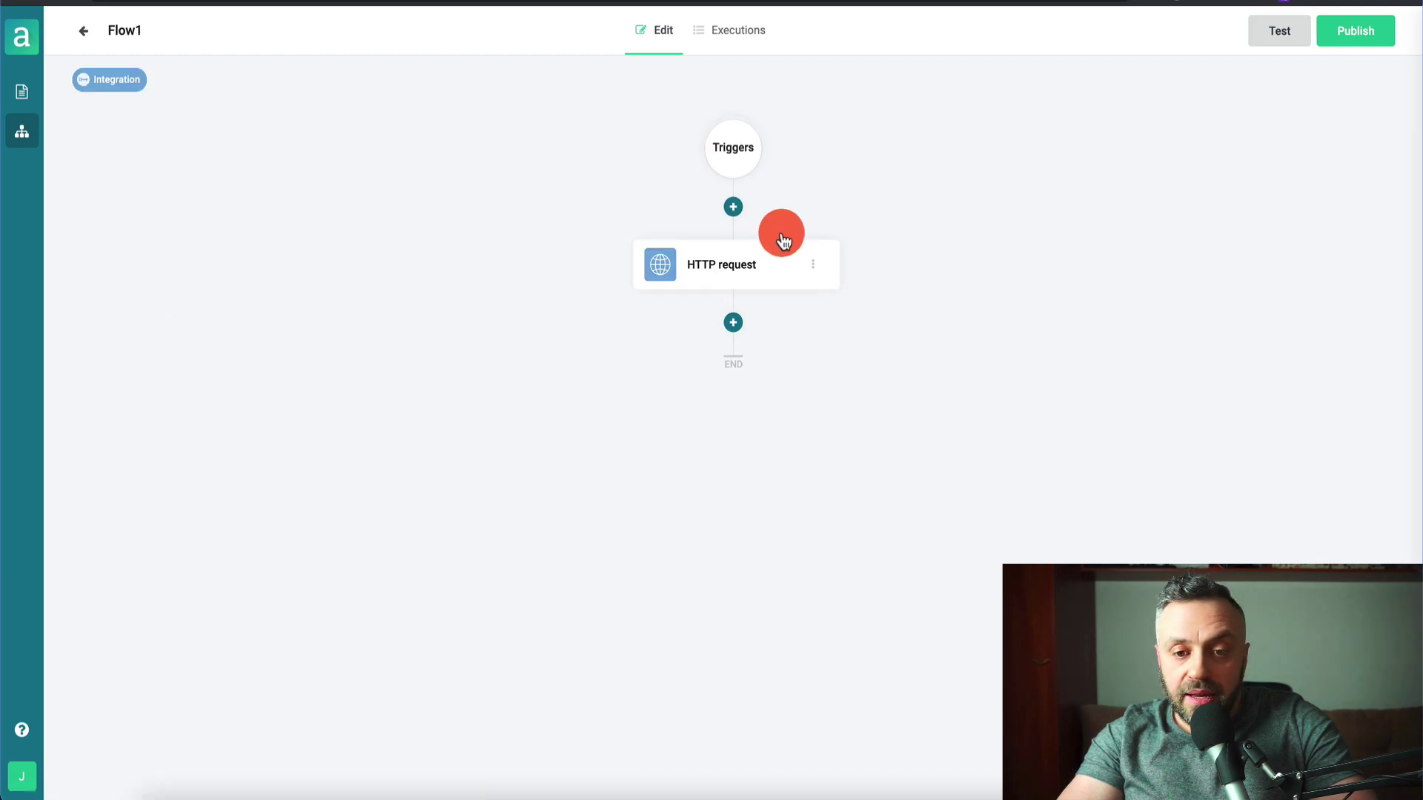
click(750, 269)
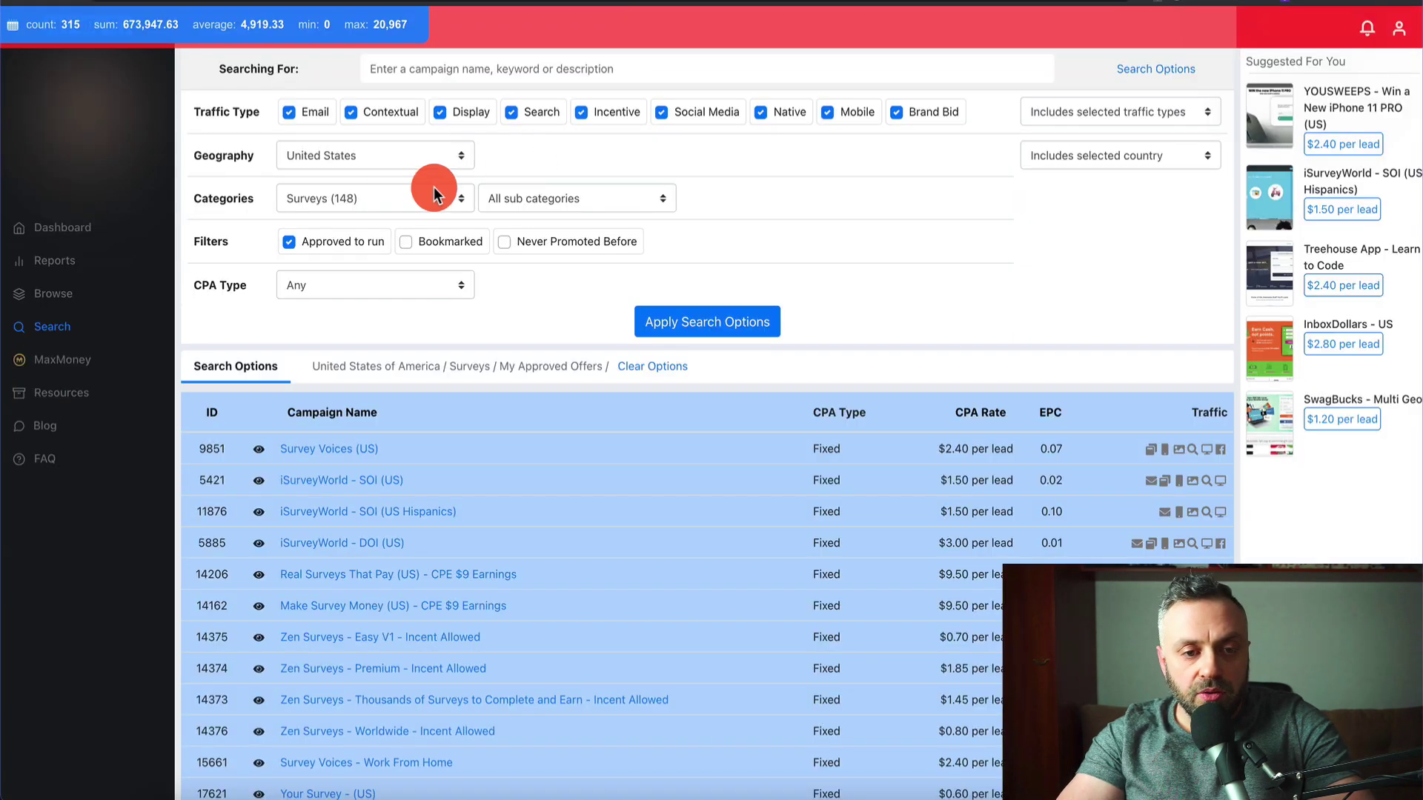
- Search MaxBounty offers in the Sweepstakes category and copy the results table as text
click(393, 197)
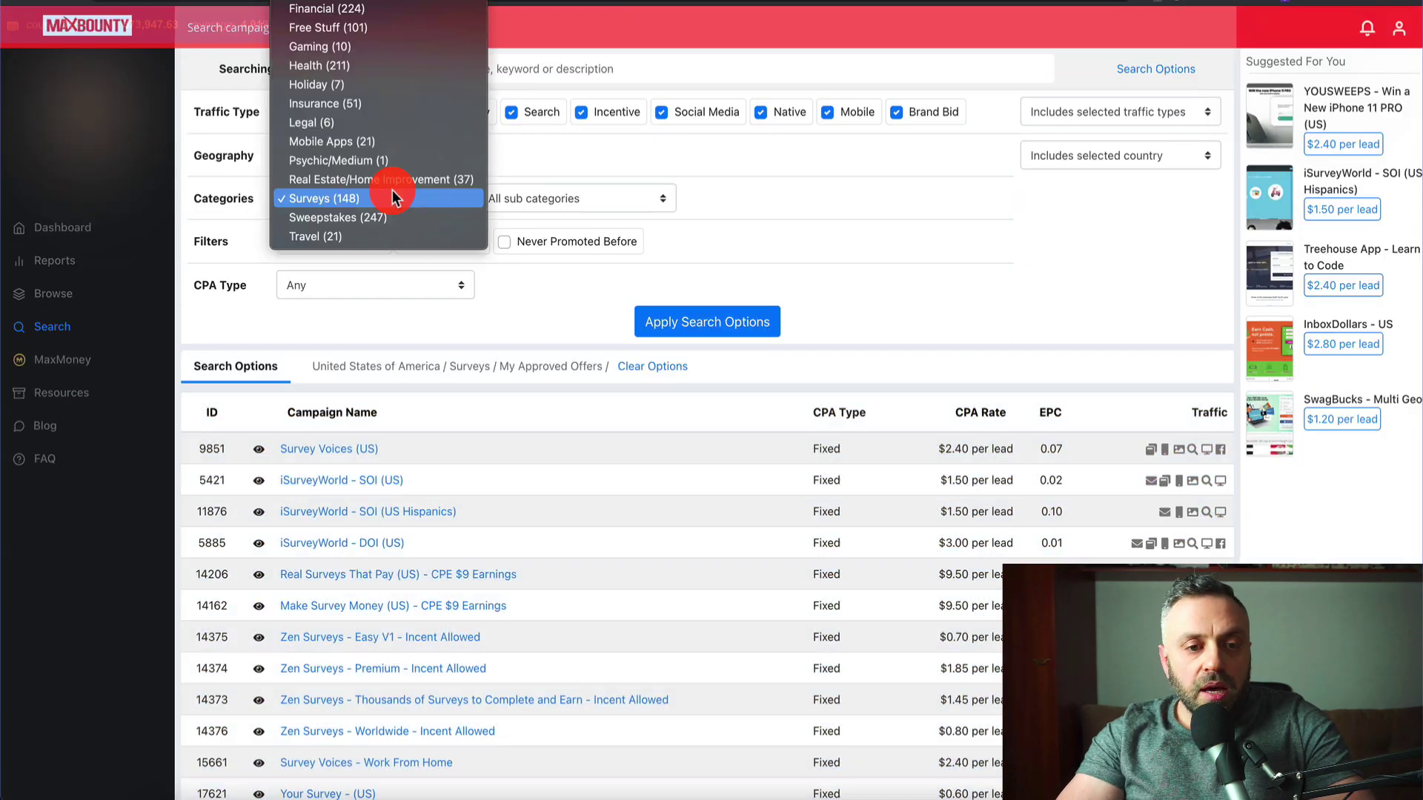
click(382, 216)
click(689, 314)
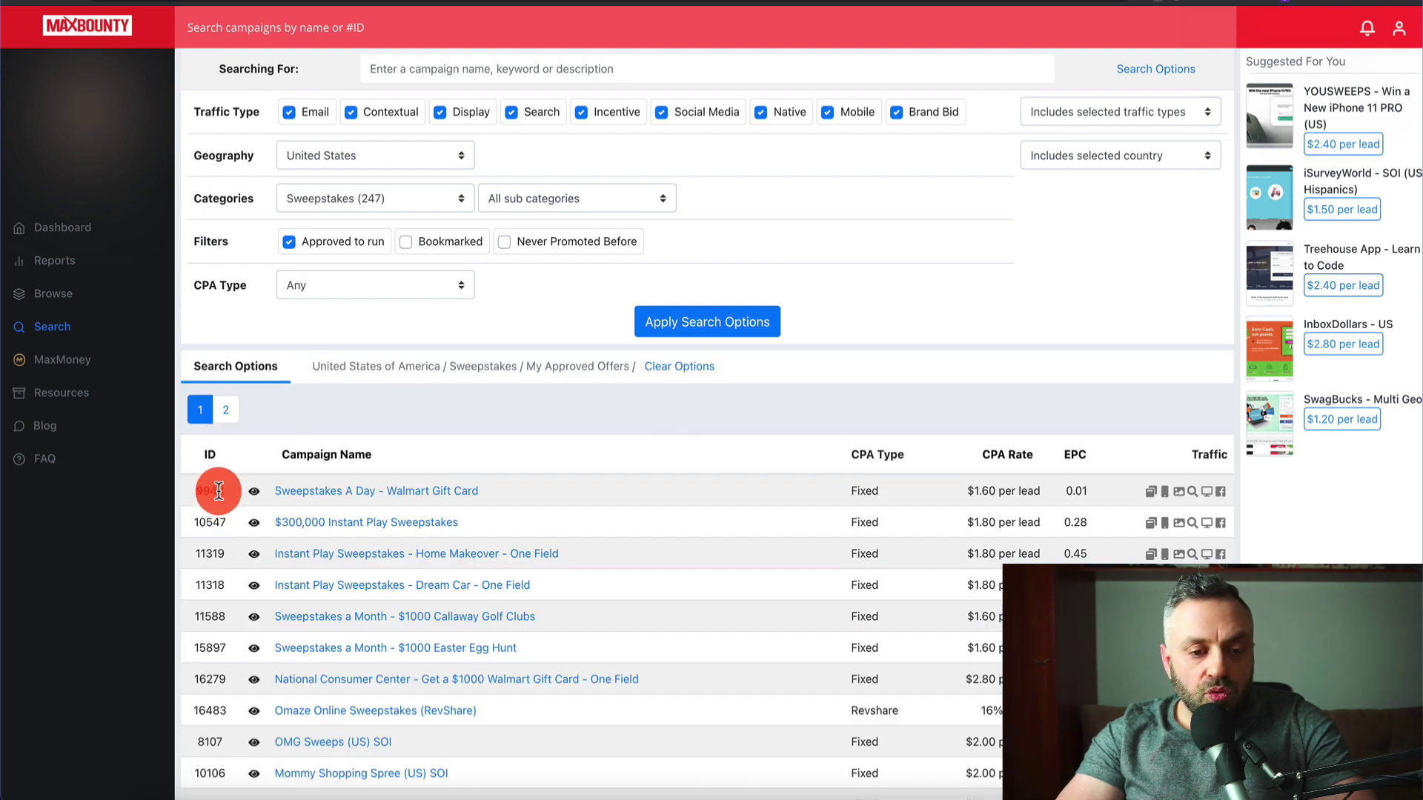
right_click(219, 492)
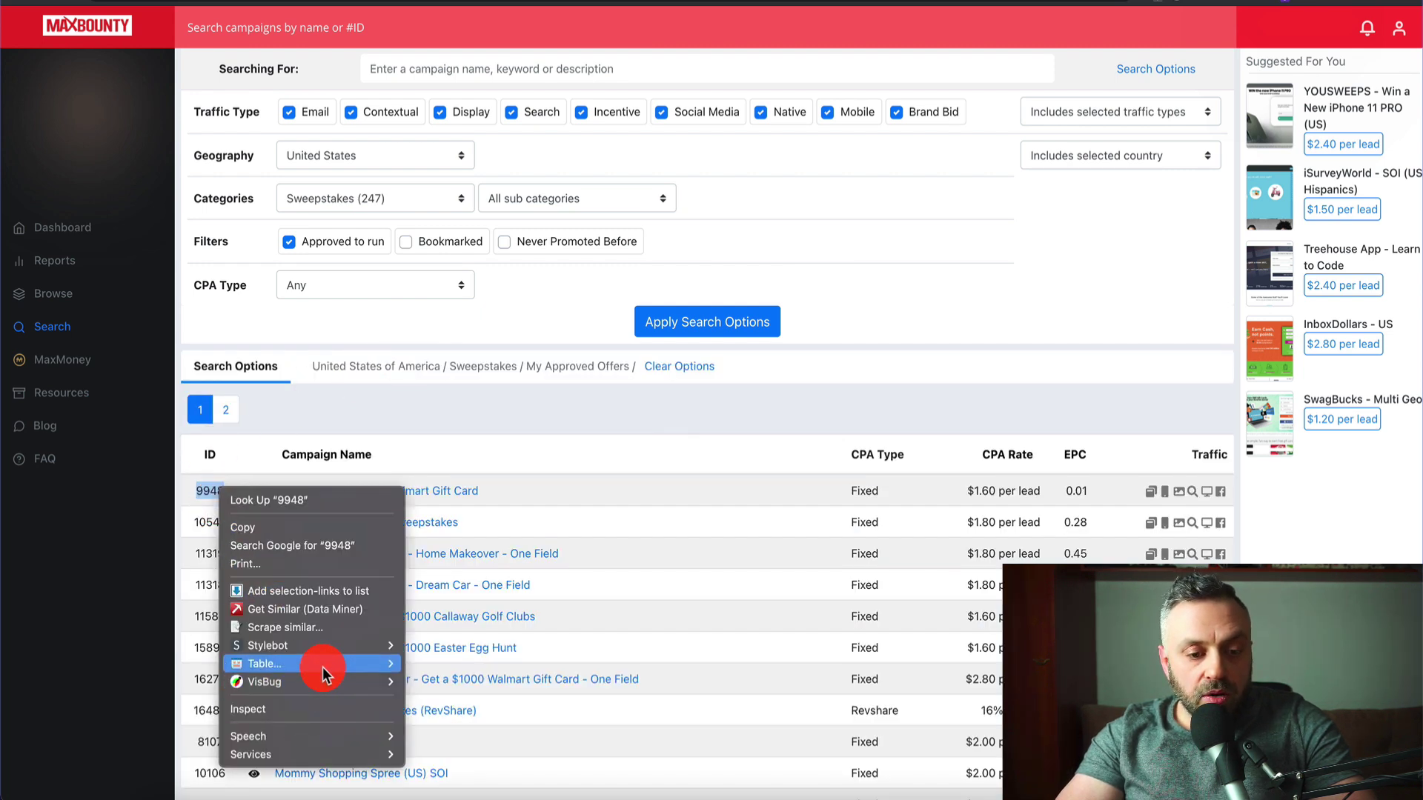
mouse_move(330, 663)
mouse_move(492, 783)
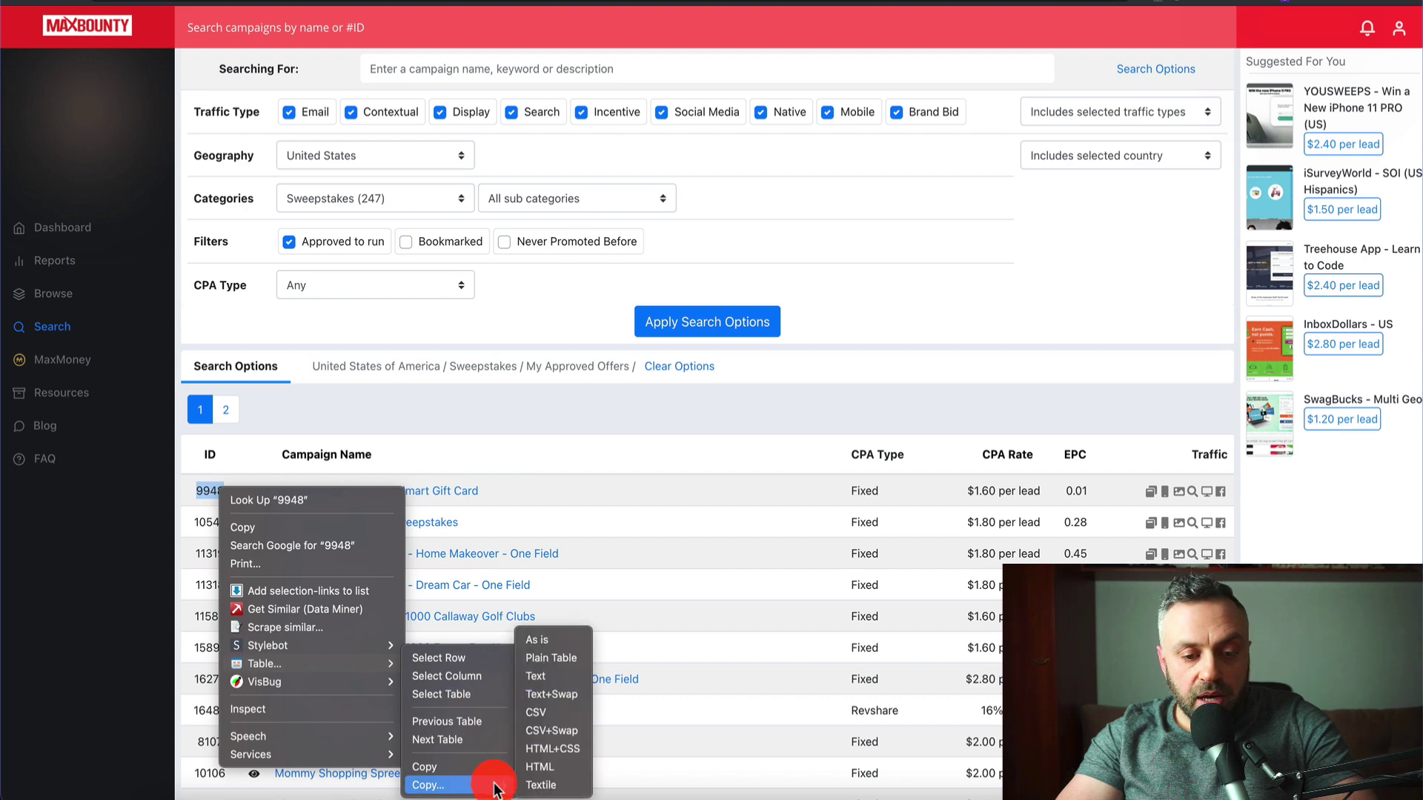
click(568, 677)
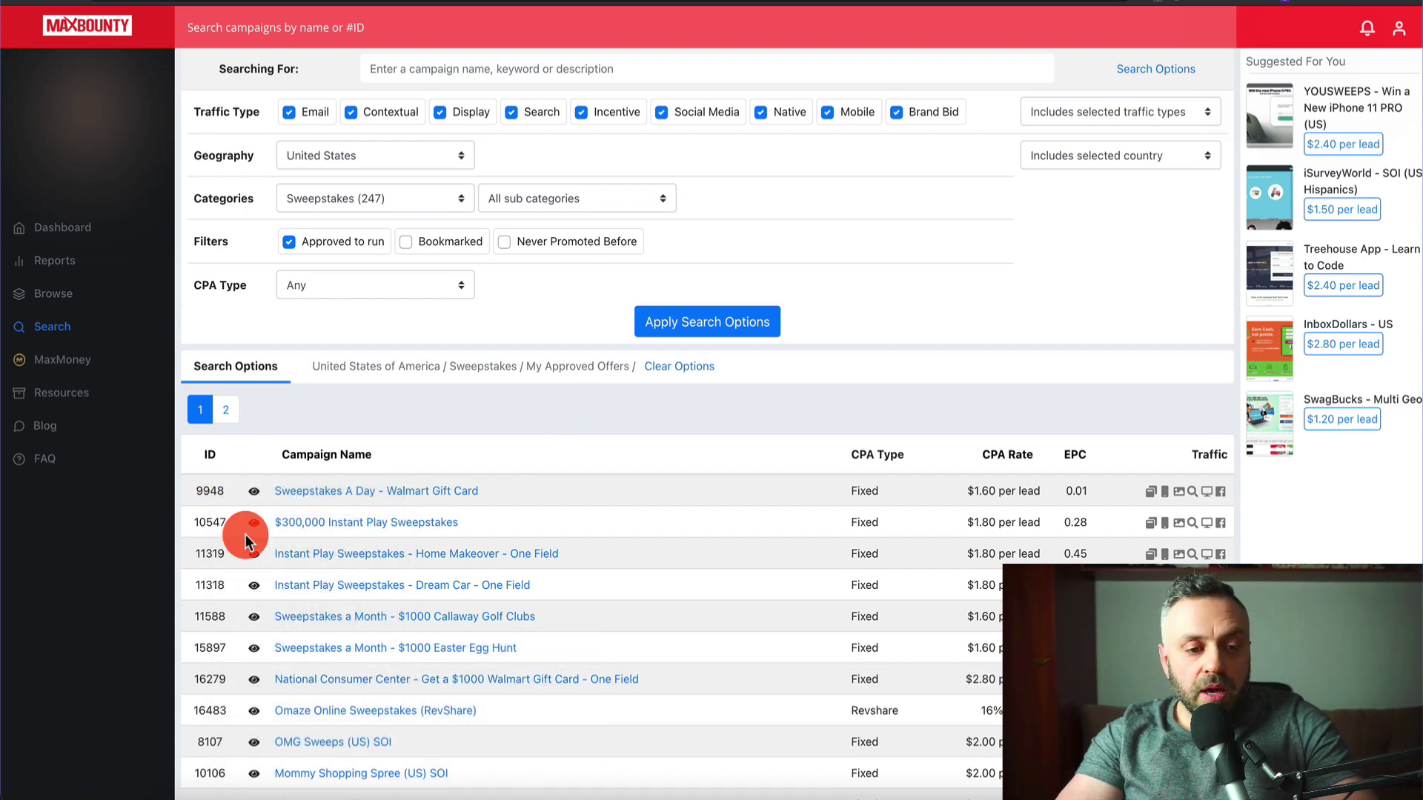
- Select the entire Sweepstakes results table and copy it again as text
right_click(209, 483)
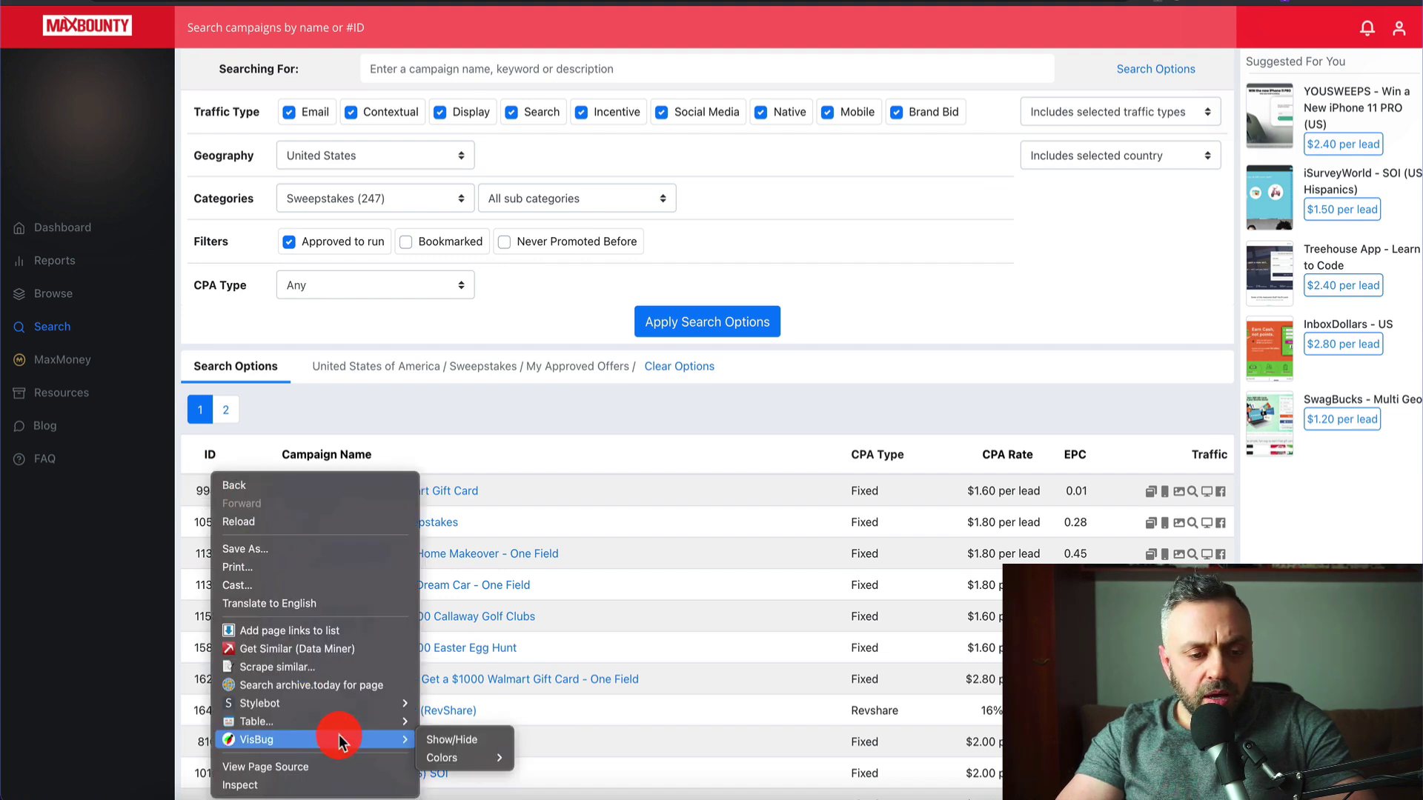
mouse_move(340, 722)
click(487, 695)
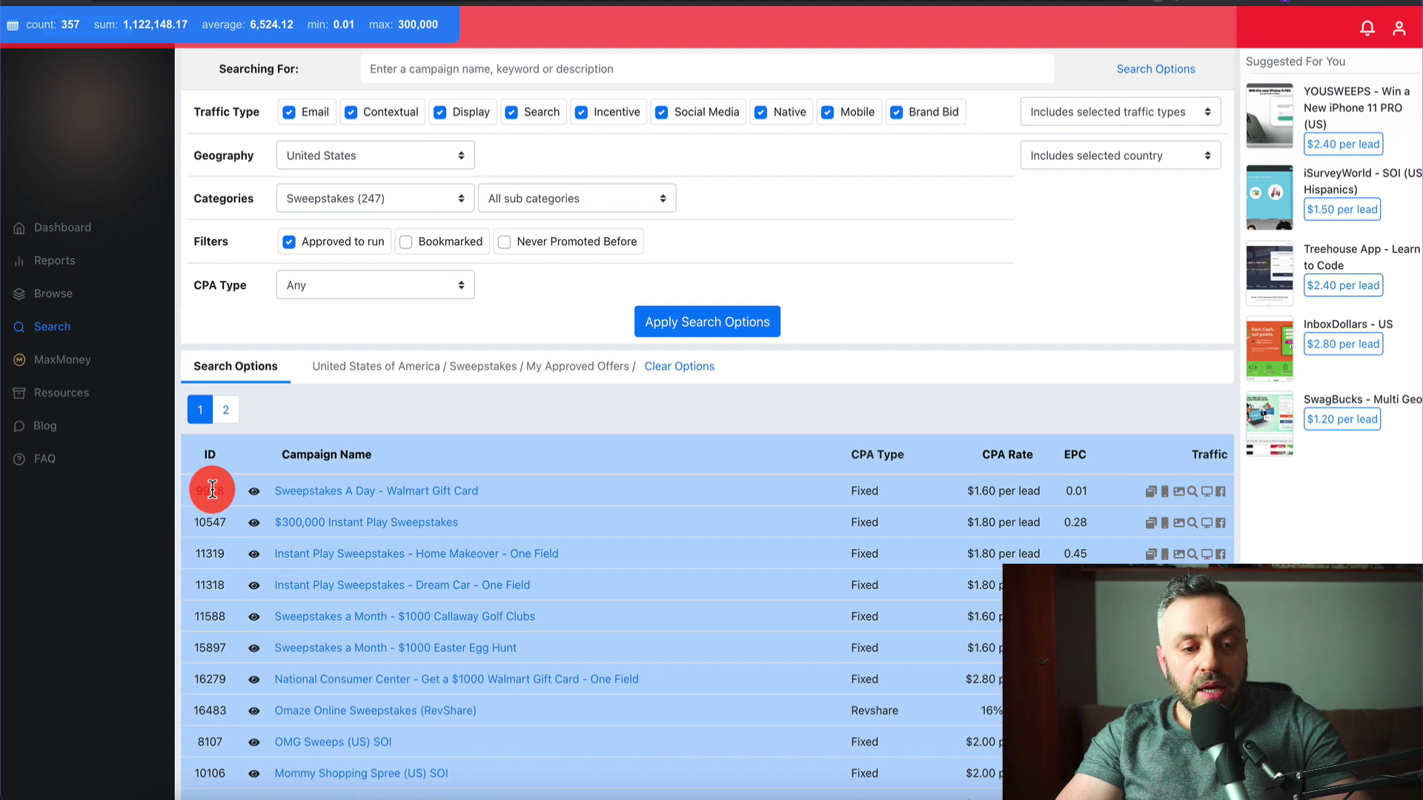
right_click(212, 490)
mouse_move(302, 662)
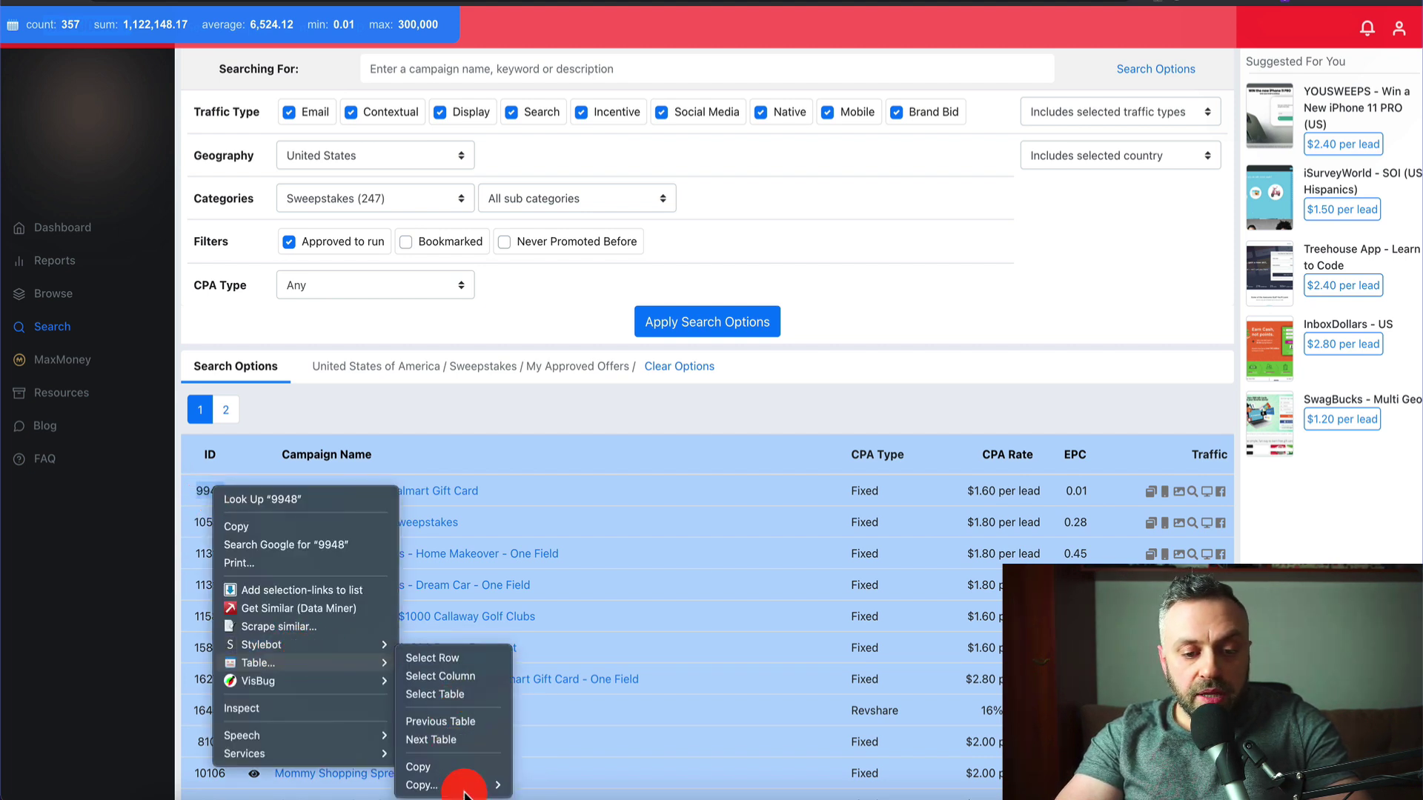
mouse_move(477, 790)
click(544, 676)
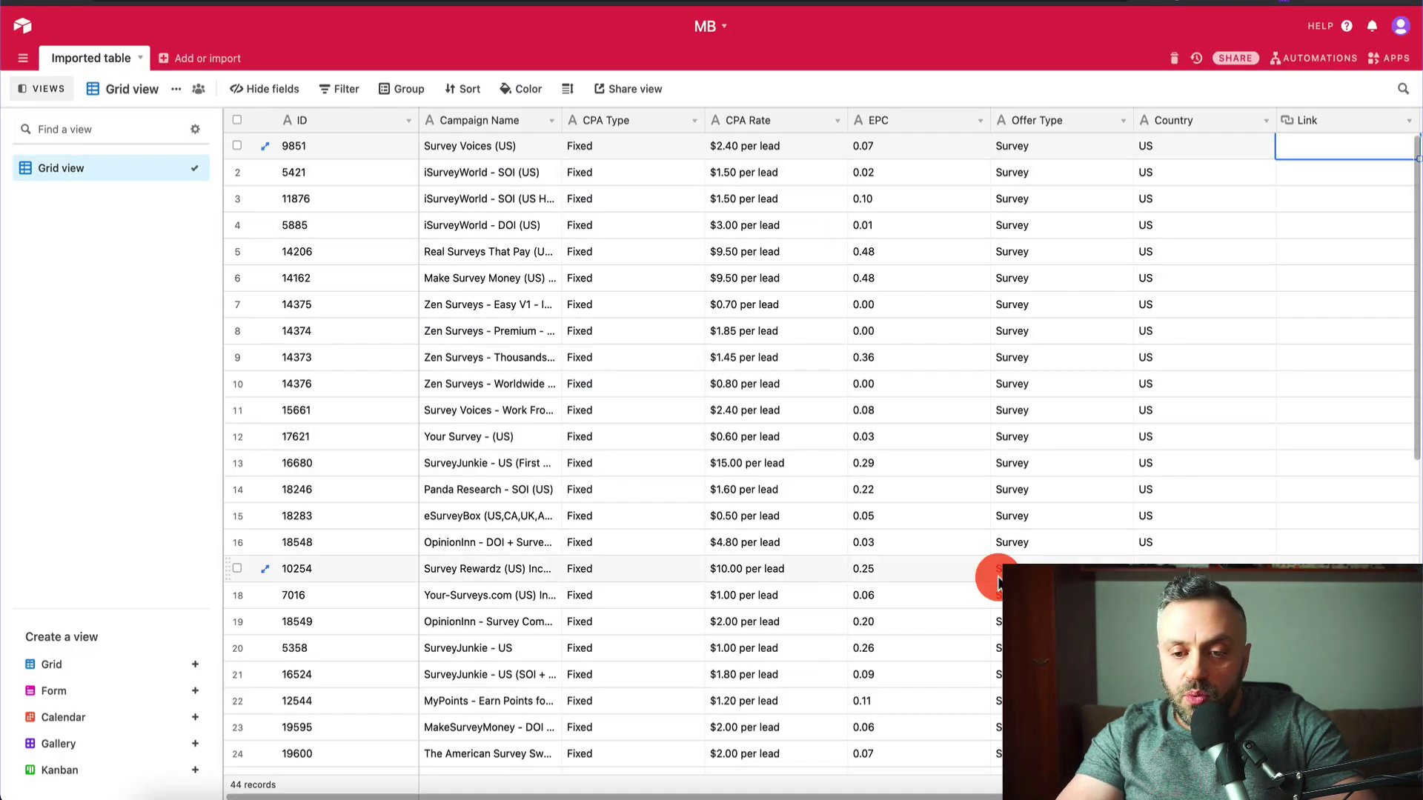
scroll(1000, 572, down, 5)
scroll(1002, 575, down, 4)
- Add a new record to the MB table and paste the Sweepstakes offers, expanding the table to fit
click(305, 667)
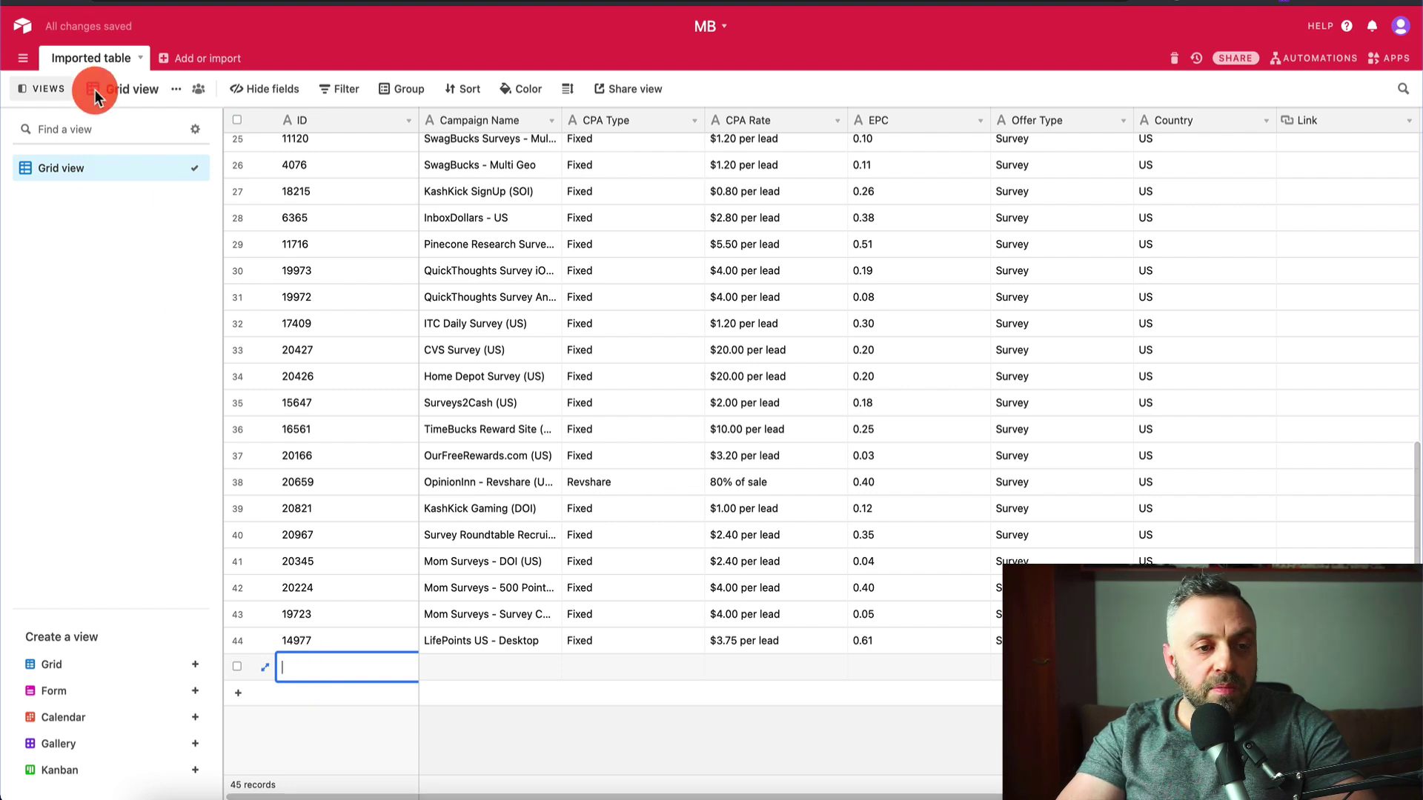
shift+click(1067, 667)
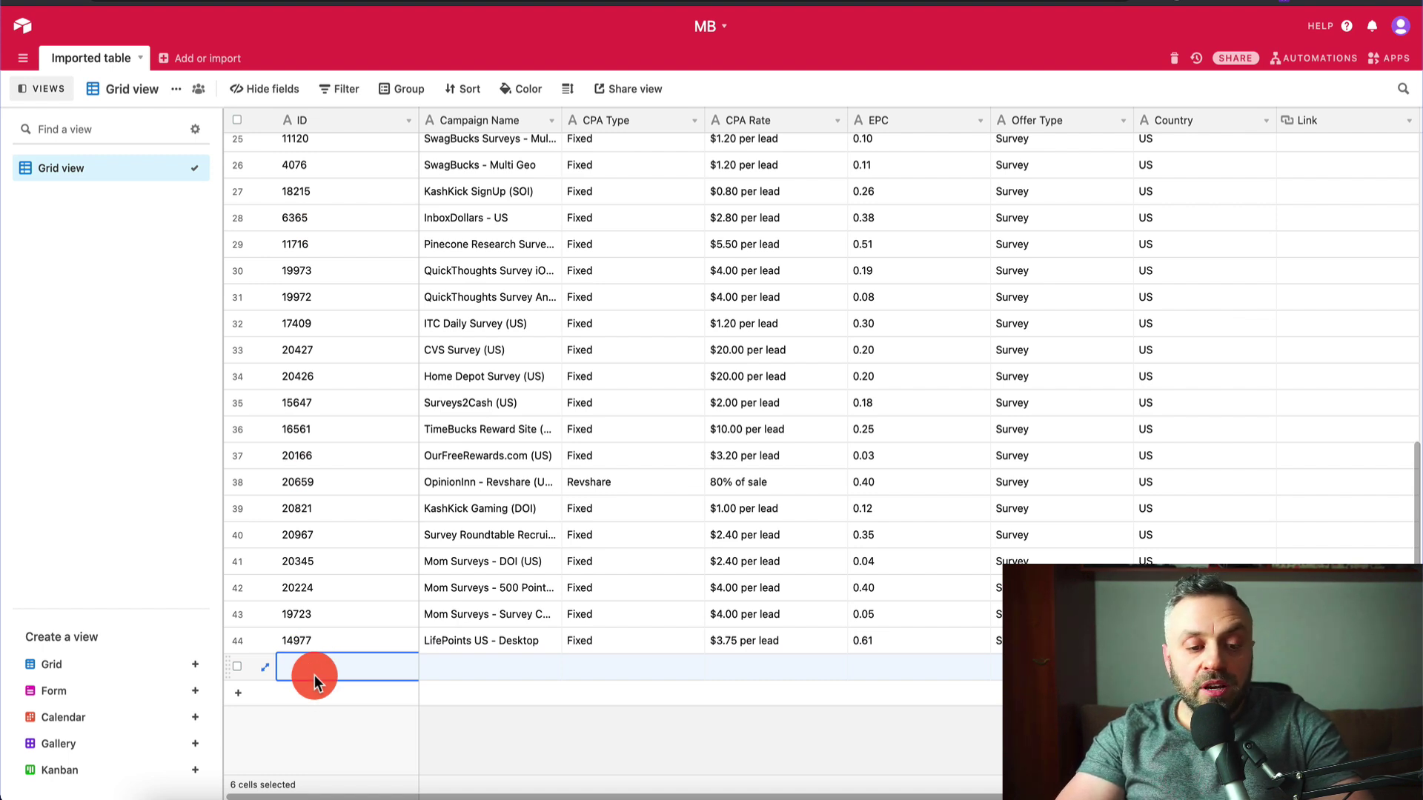
key(ctrl+v)
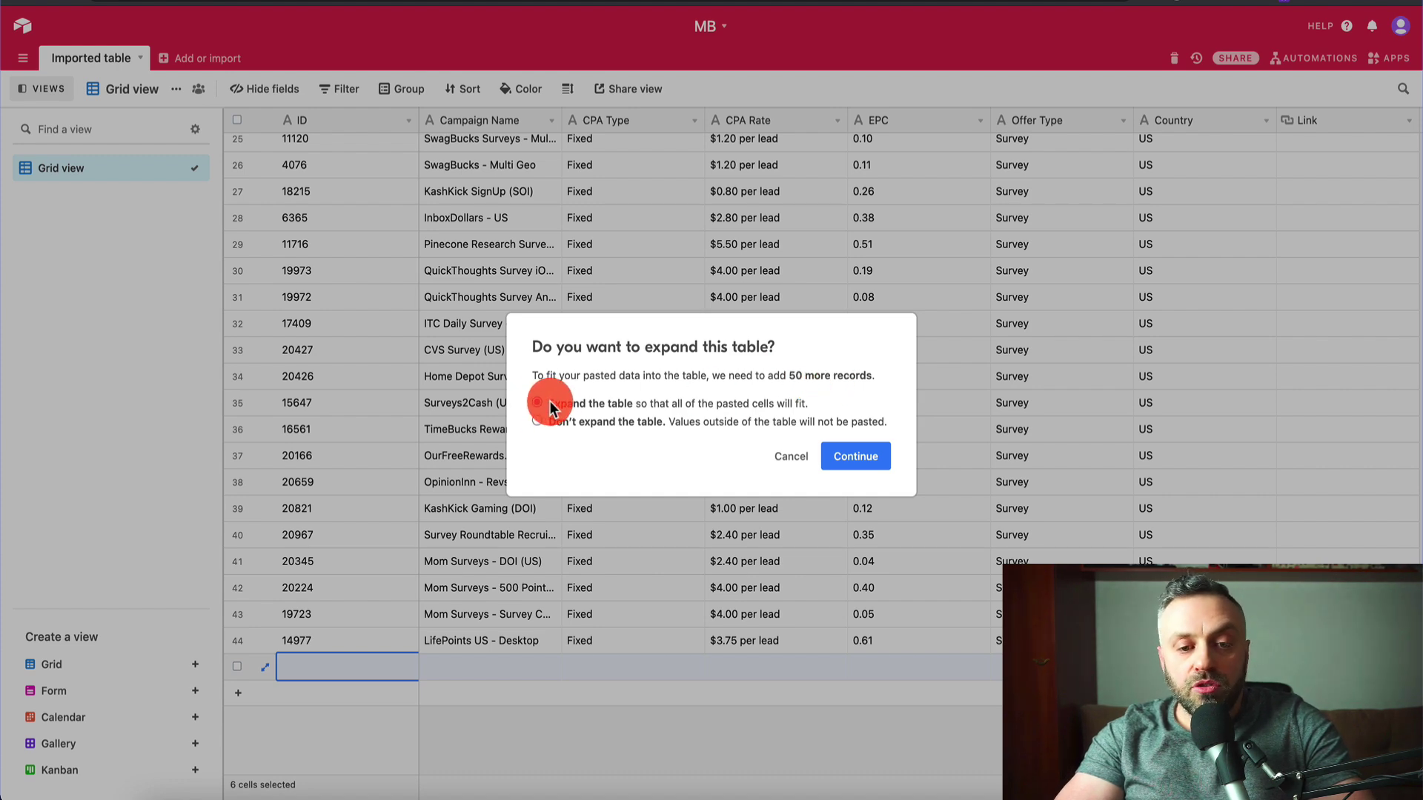
click(860, 458)
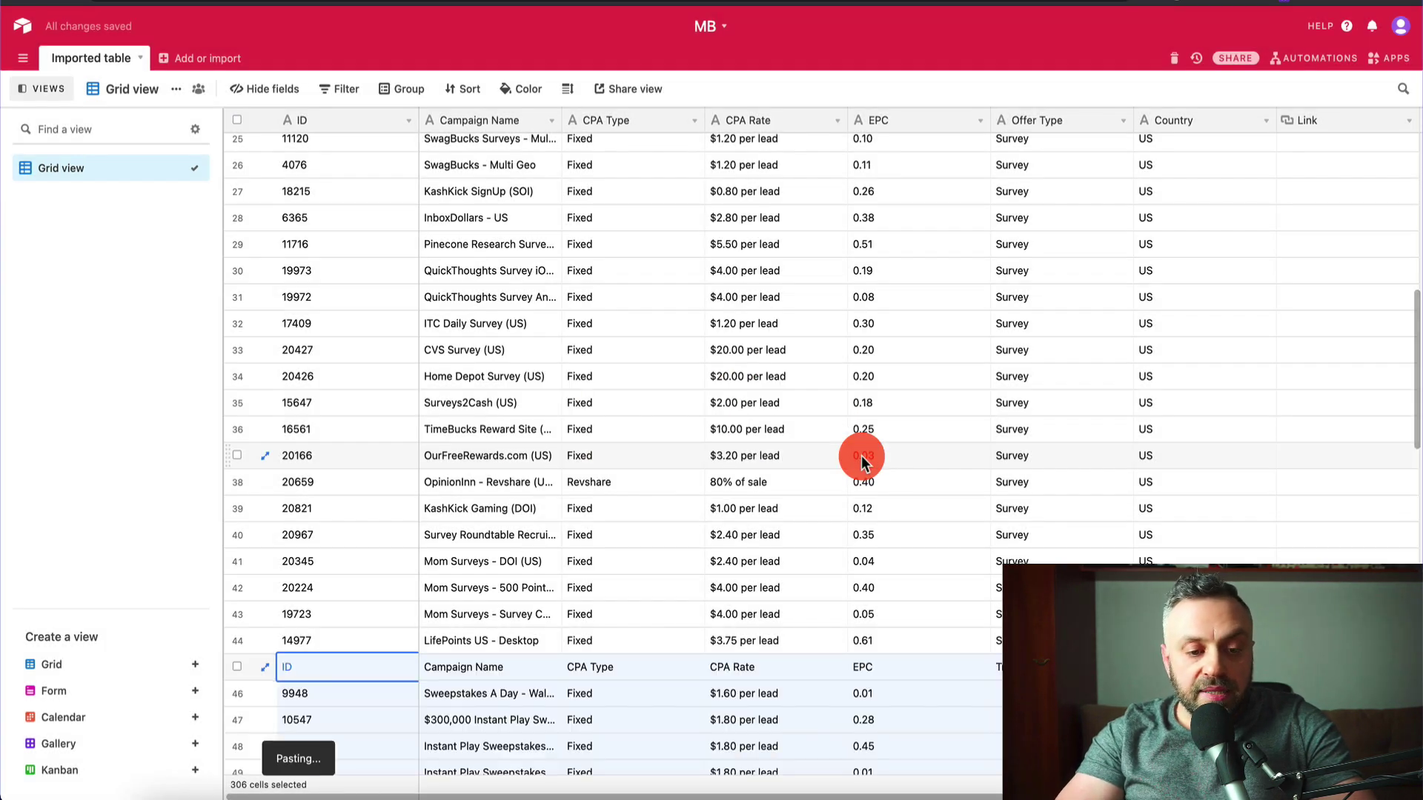
scroll(575, 497, down, 3)
scroll(573, 506, down, 1)
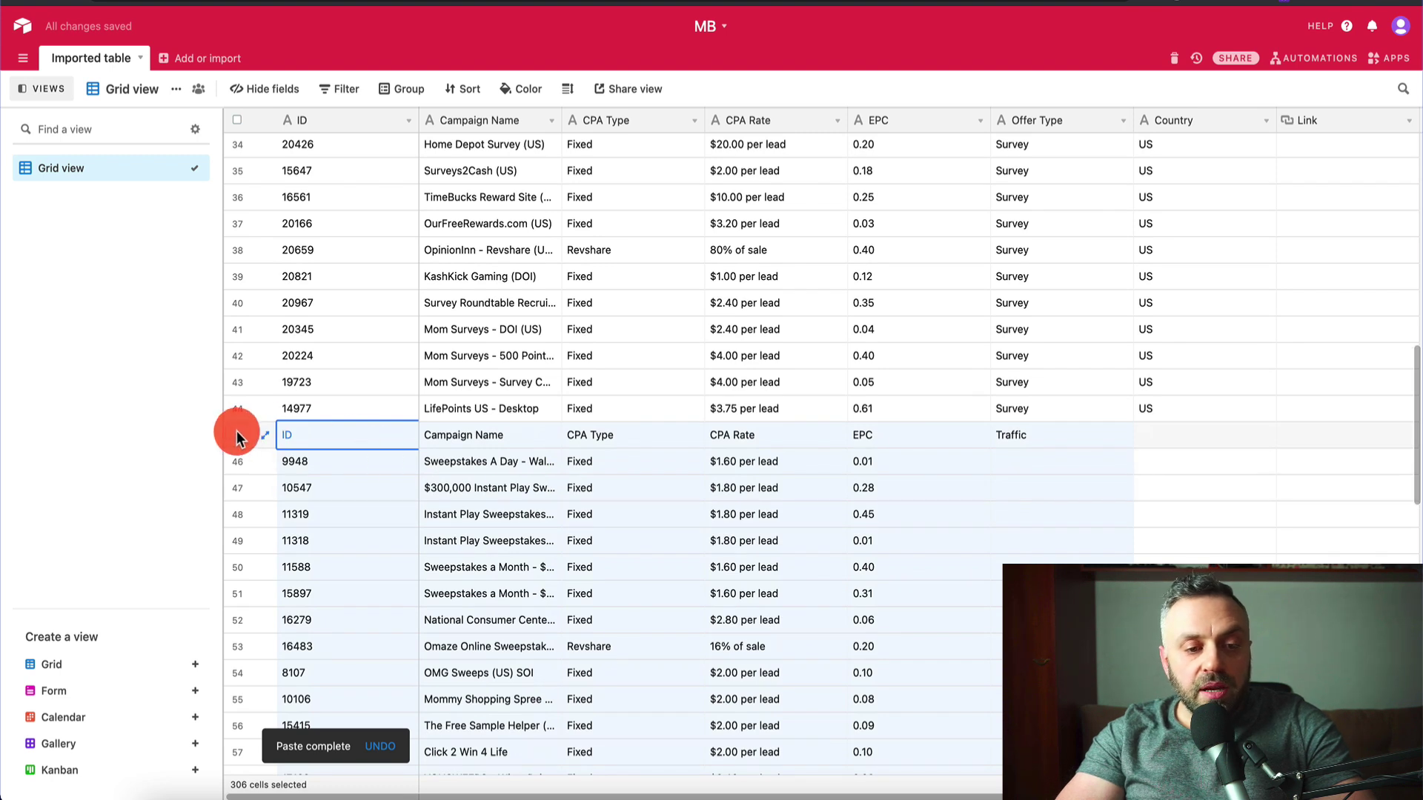
click(237, 437)
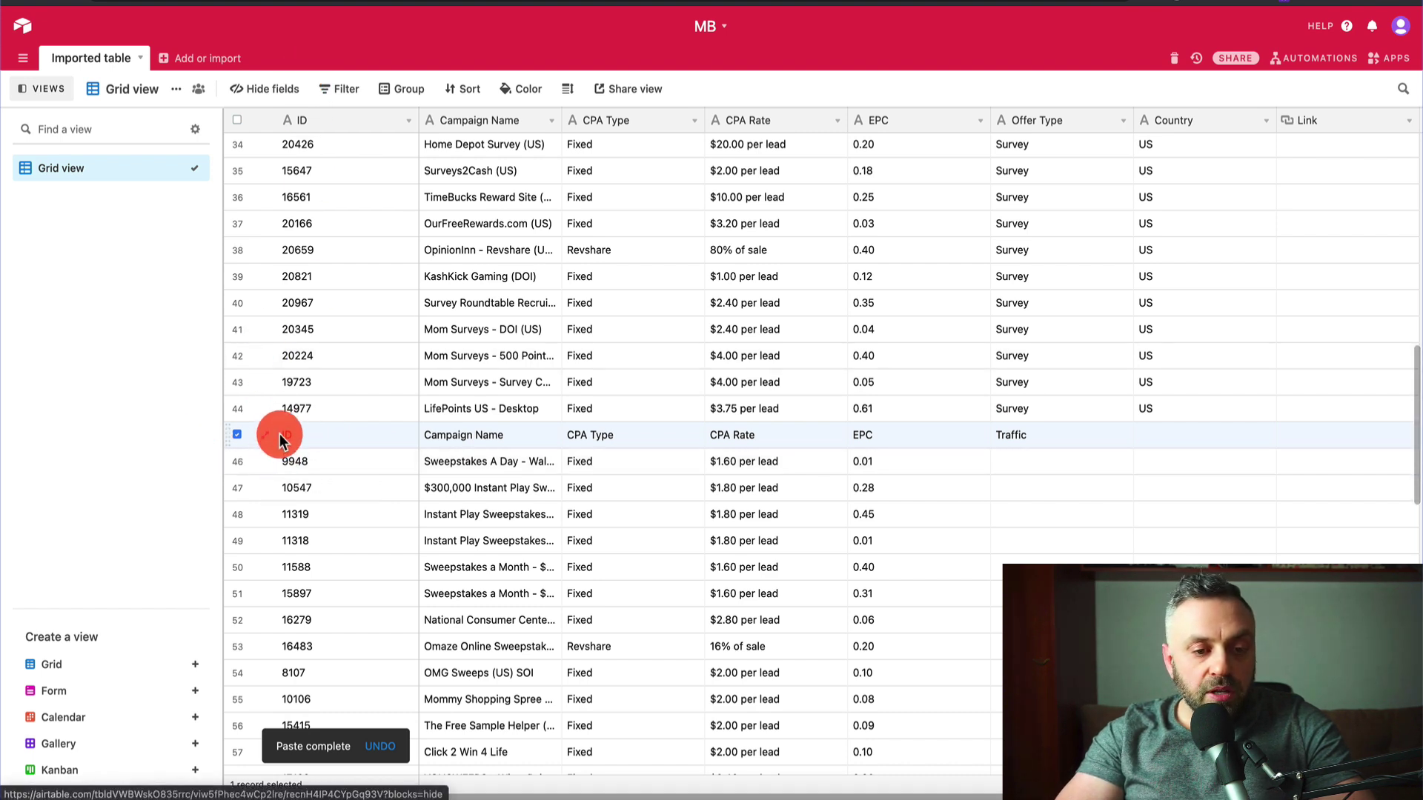
- Delete the stray header record and fill Sweepstakes down the Offer Type column for the new offers
right_click(226, 436)
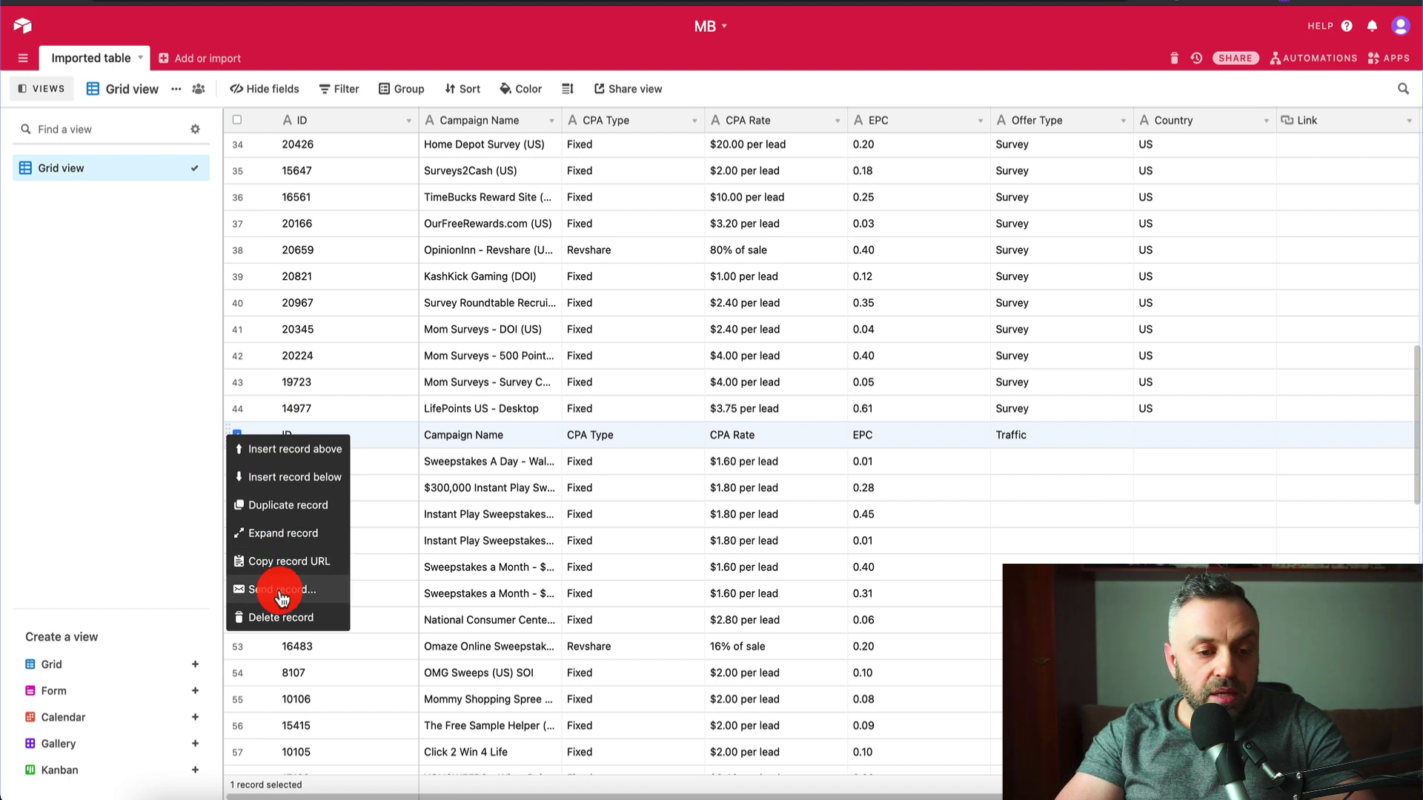
click(281, 617)
click(1013, 440)
text(Swe)
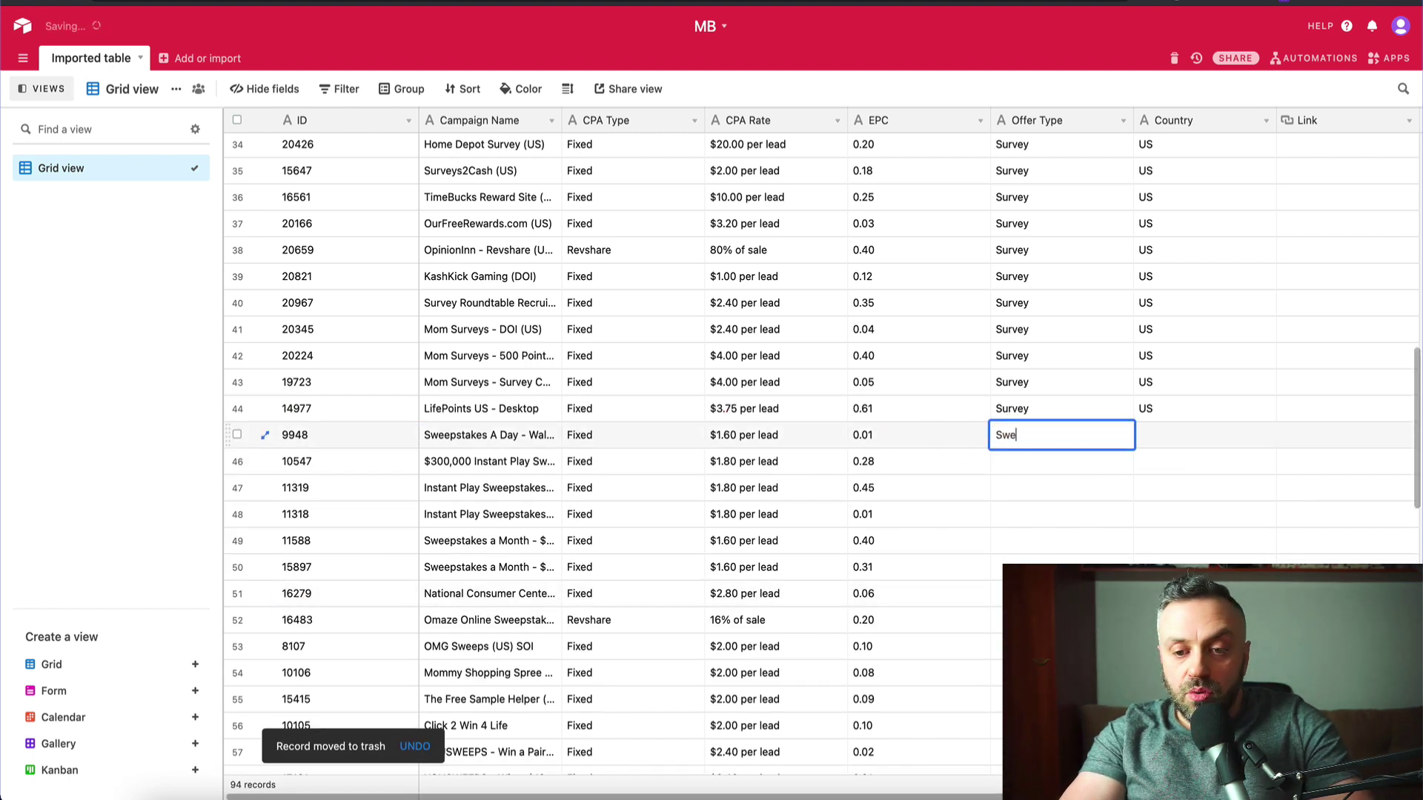
text(epstakes)
key(Return)
click(1104, 441)
drag(1136, 453, 1134, 793)
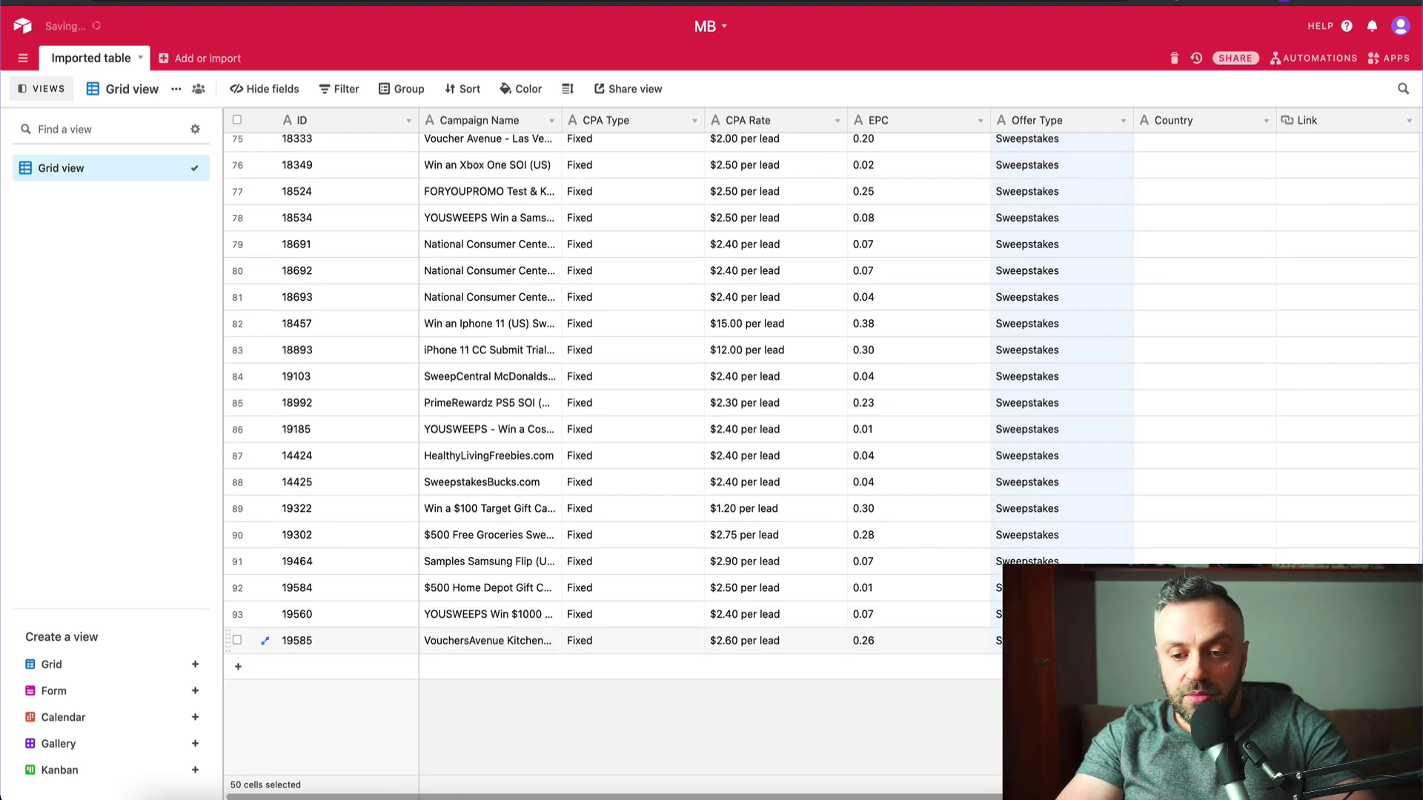
key(Escape)
- Copy US down the Country column for rows 45–94
scroll(815, 593, up, 2)
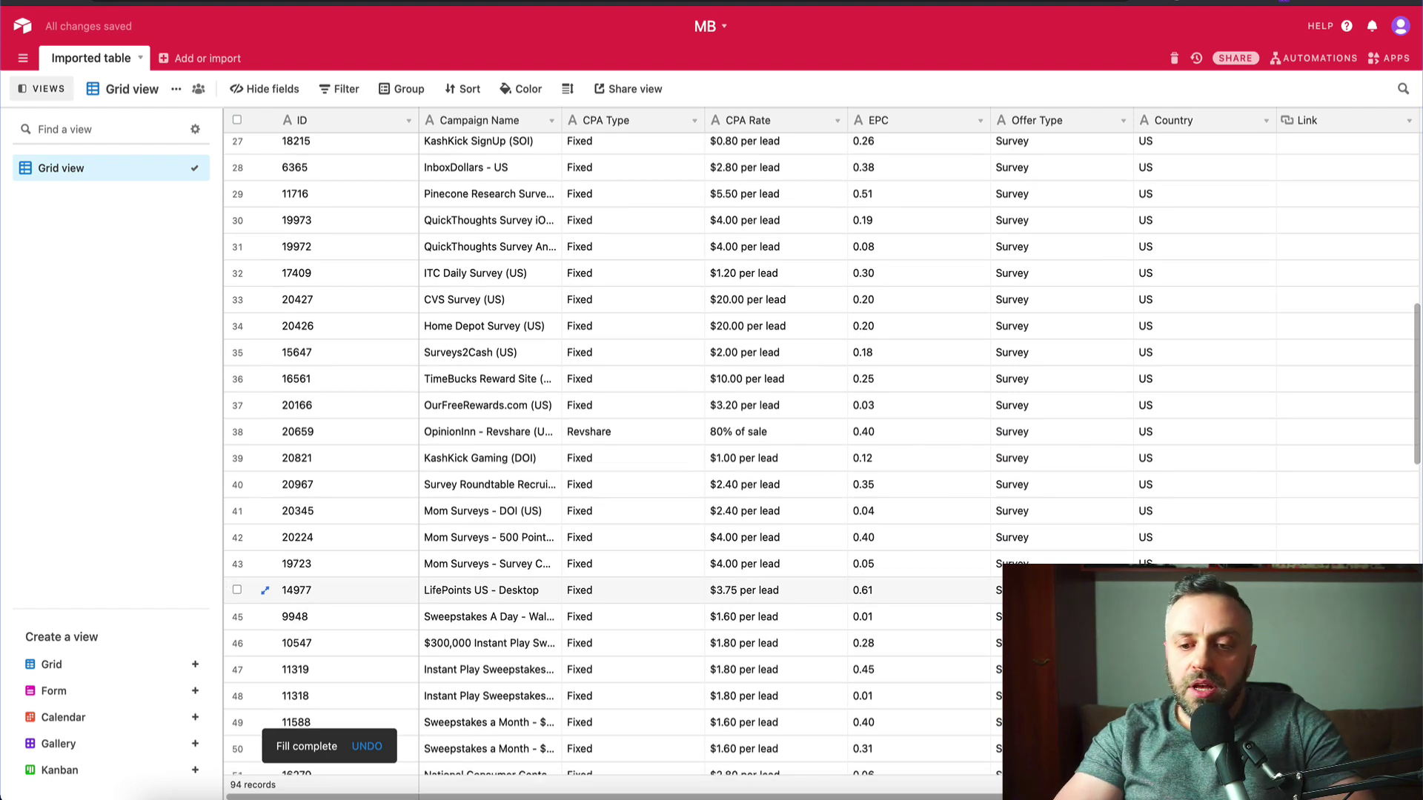
scroll(1259, 400, down, 3)
click(1245, 390)
drag(1274, 404, 1201, 640)
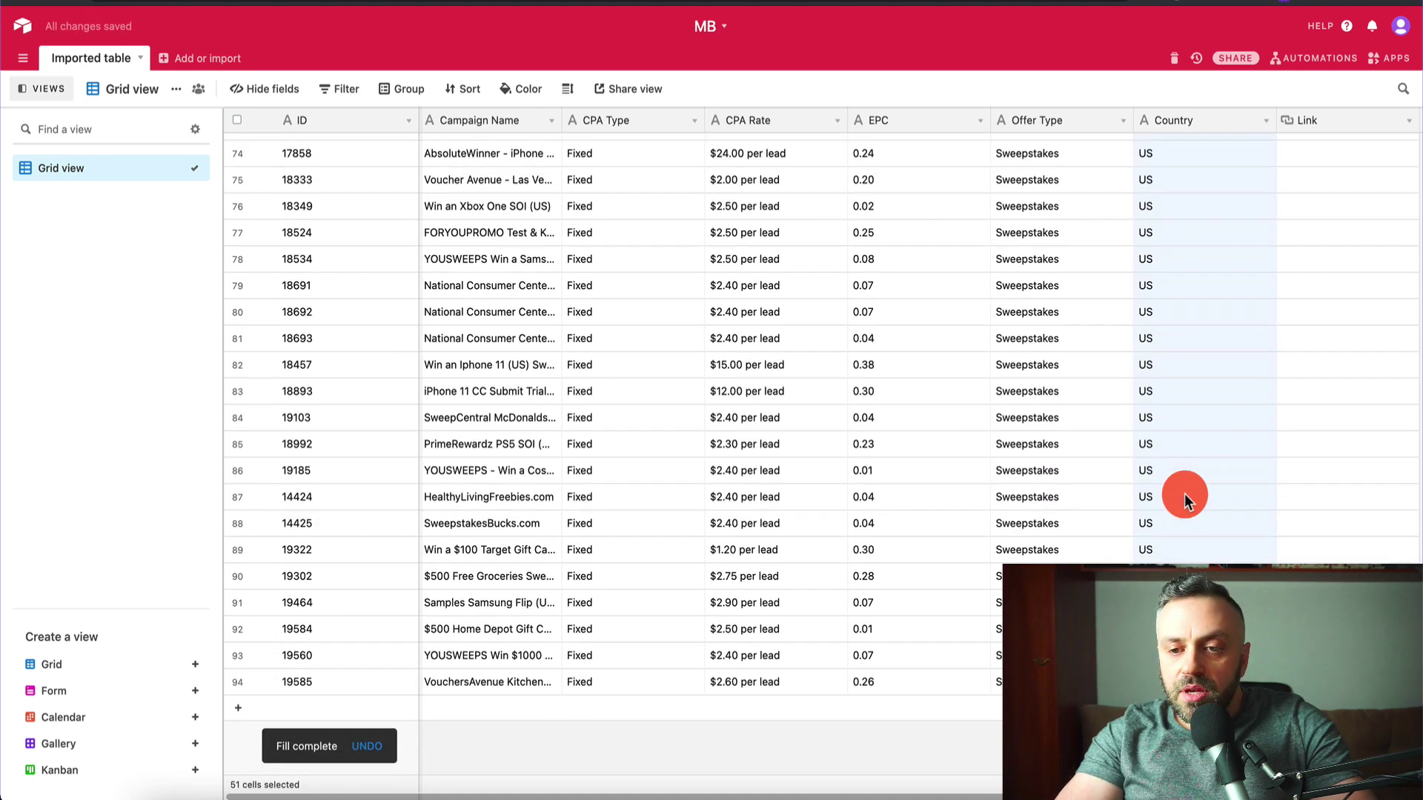
scroll(1184, 496, up, 10)
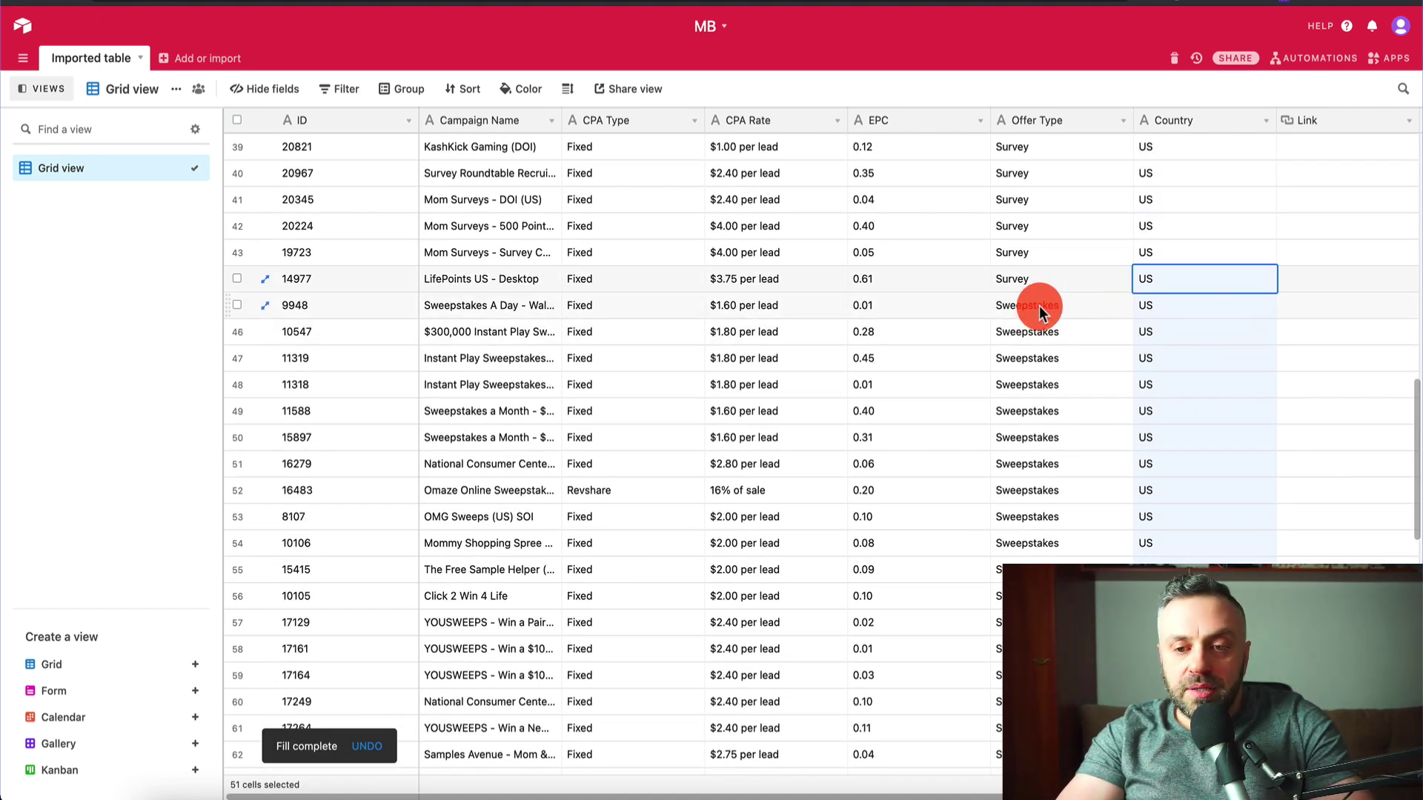
scroll(1043, 311, up, 10)
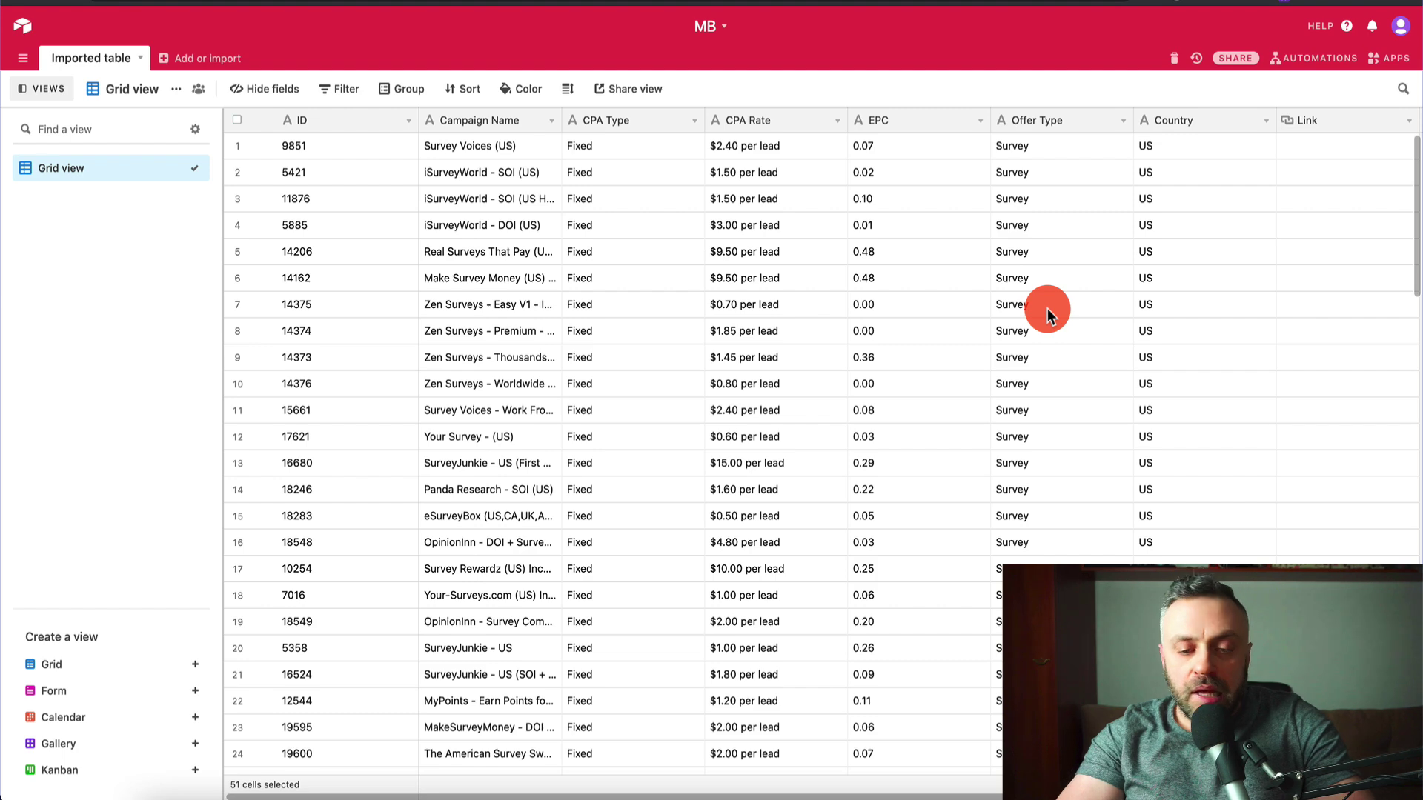
scroll(1048, 308, down, 15)
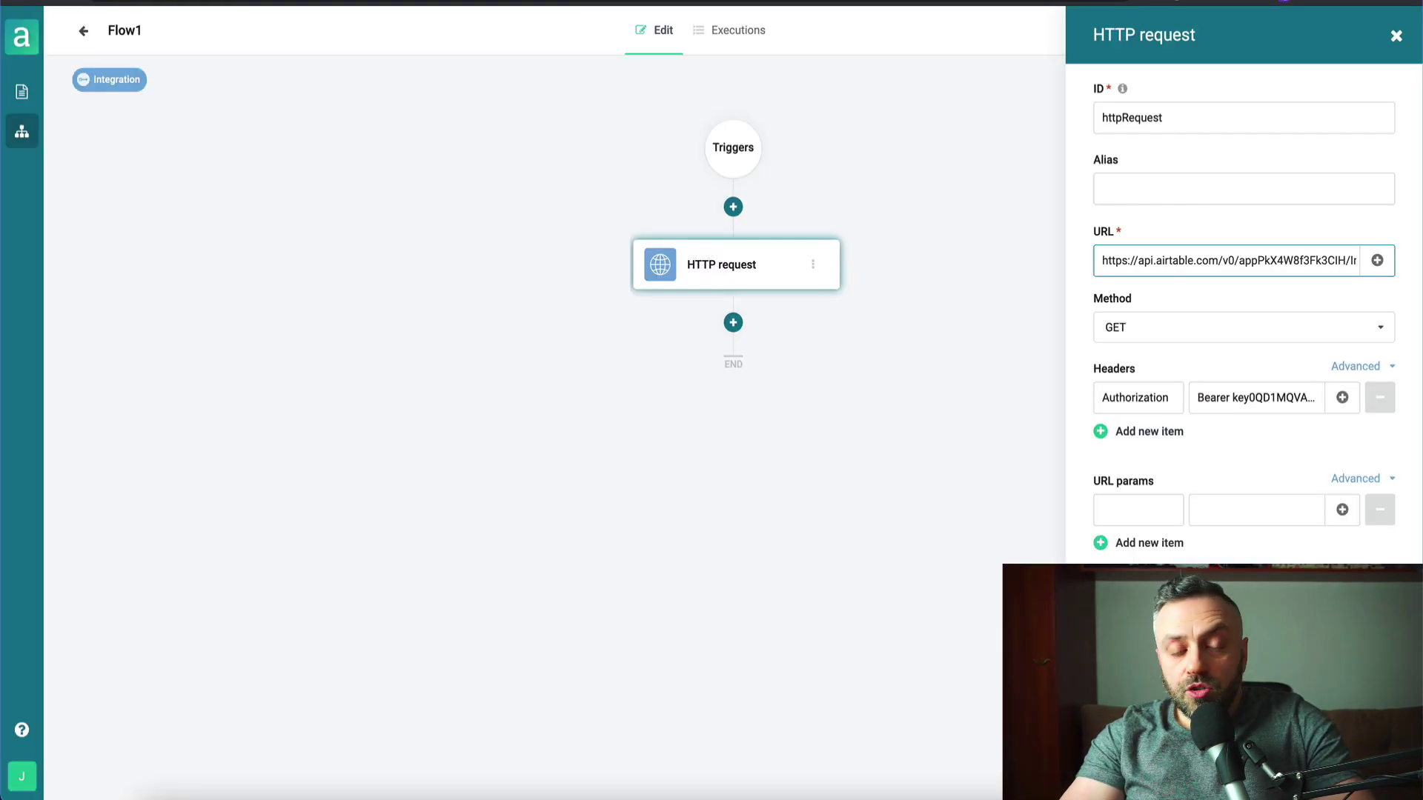
- Paste the filterByFormula snippet into the Airtable request URL
click(1220, 259)
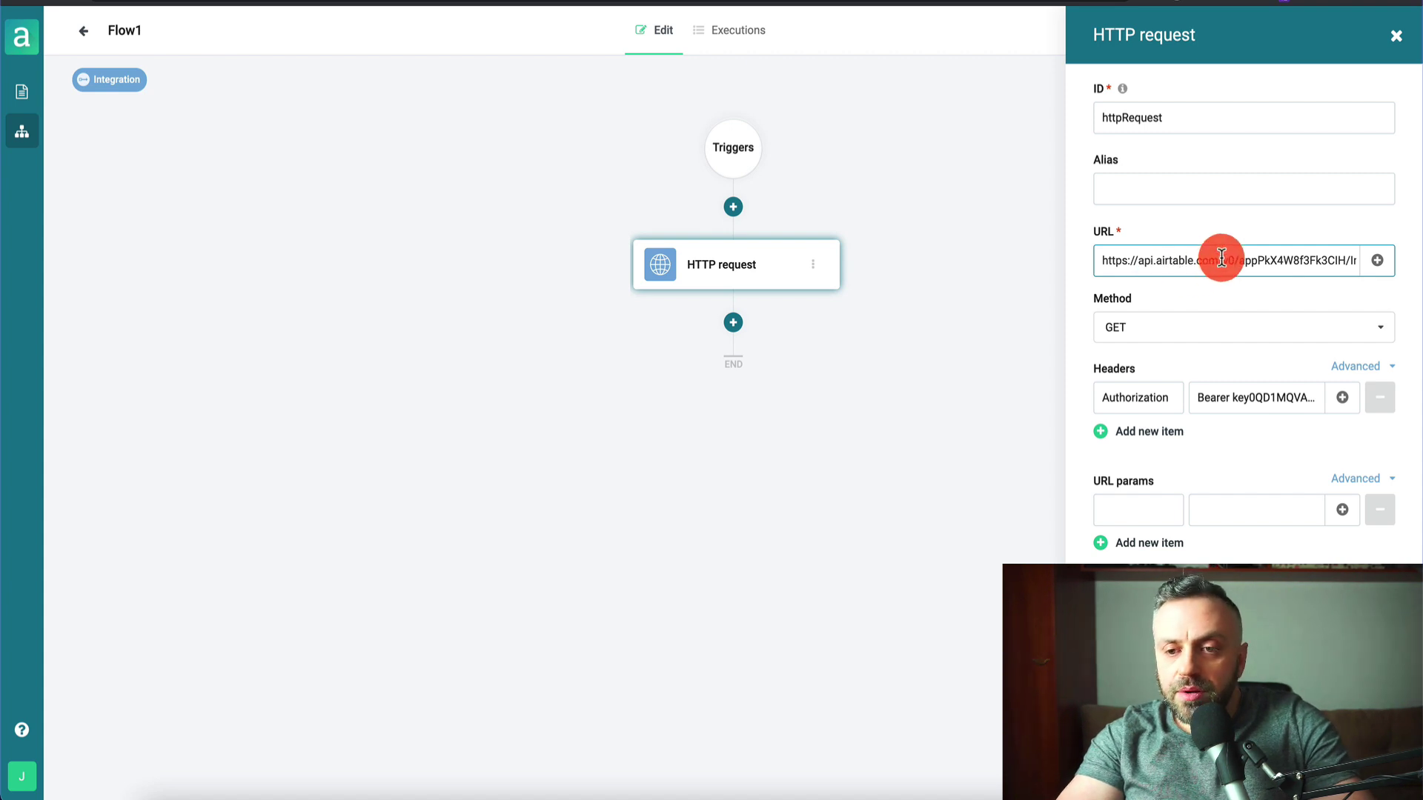
key(End)
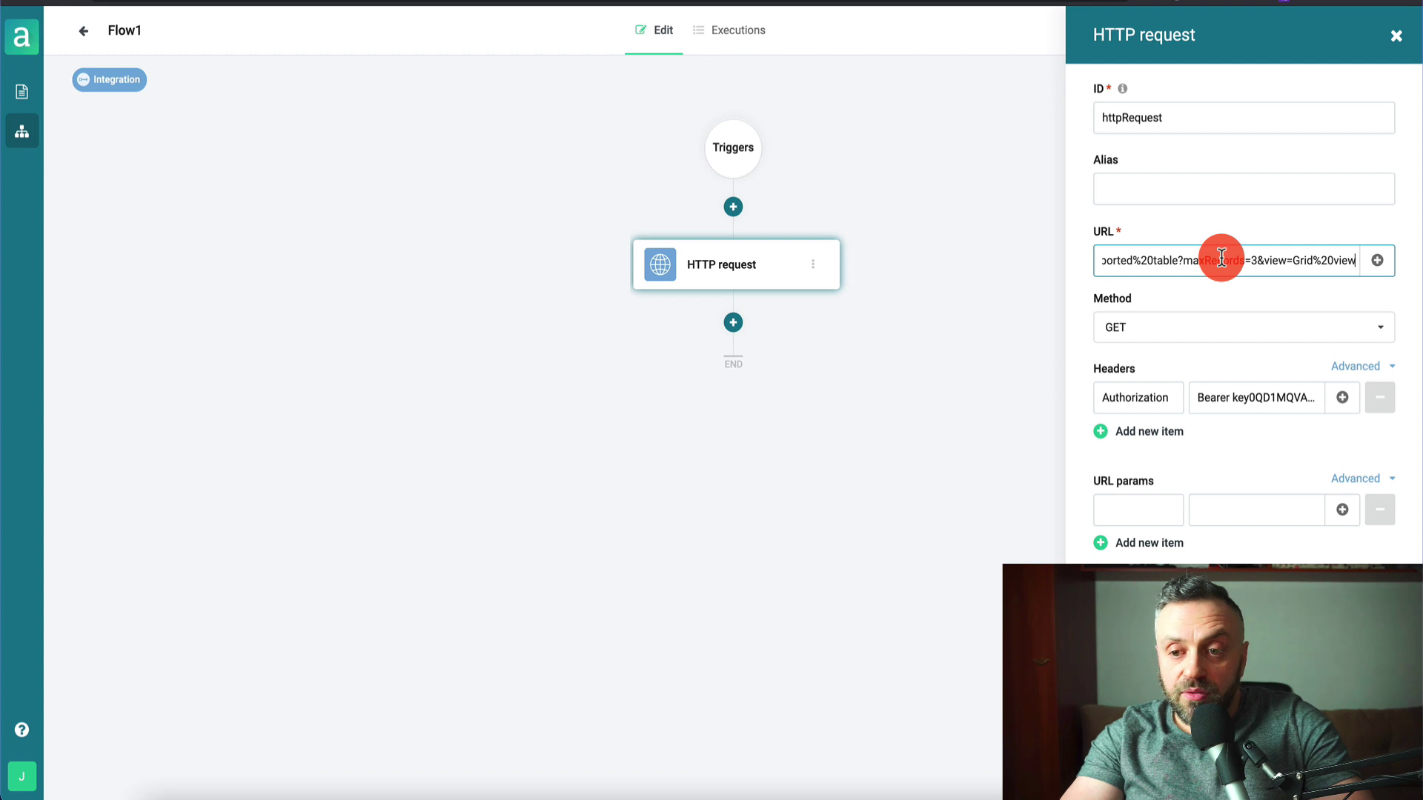
click(1101, 169)
click(1245, 263)
key(End)
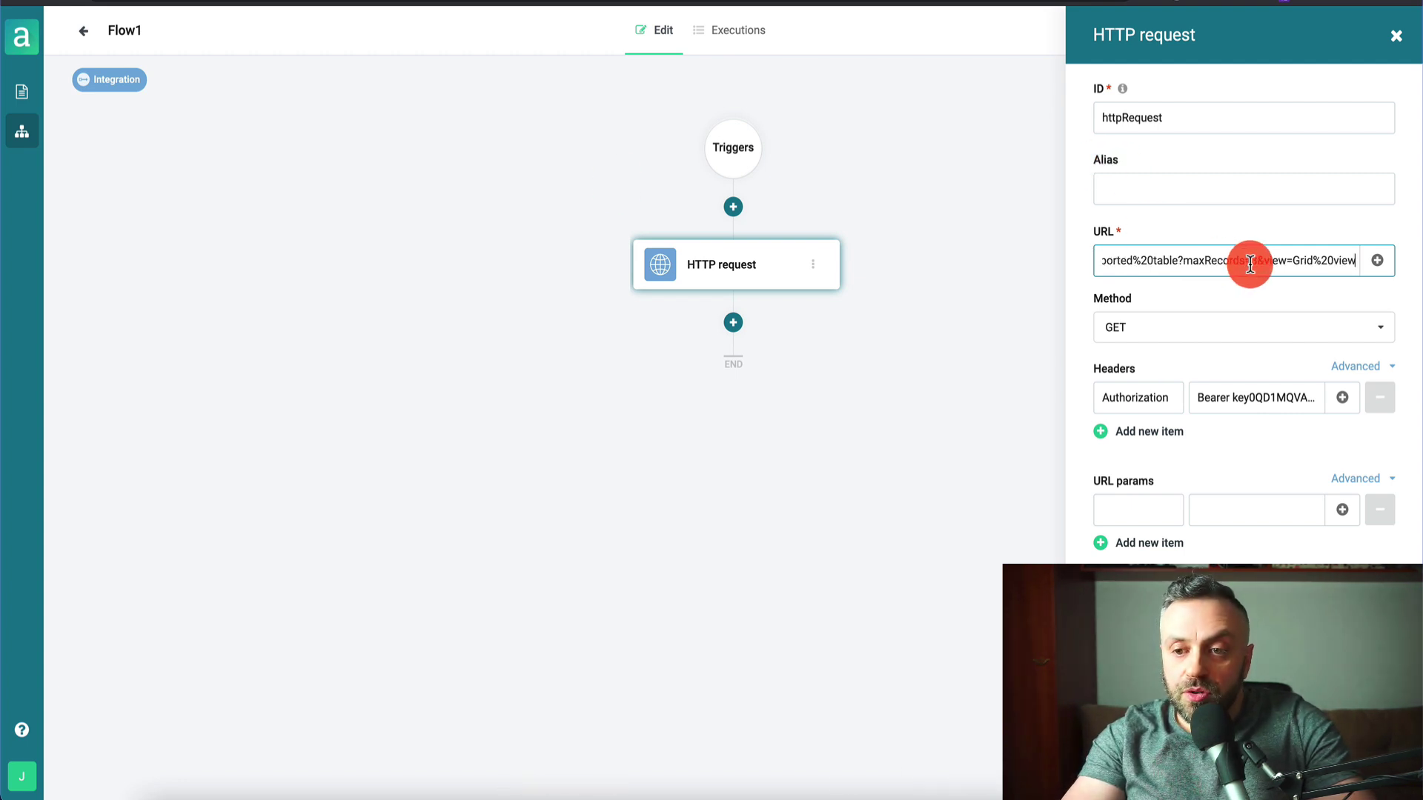
key(ctrl+a)
key(ctrl+v)
- Insert '&' before filterByFormula and rename the first condition's Location field to Offer
click(1222, 260)
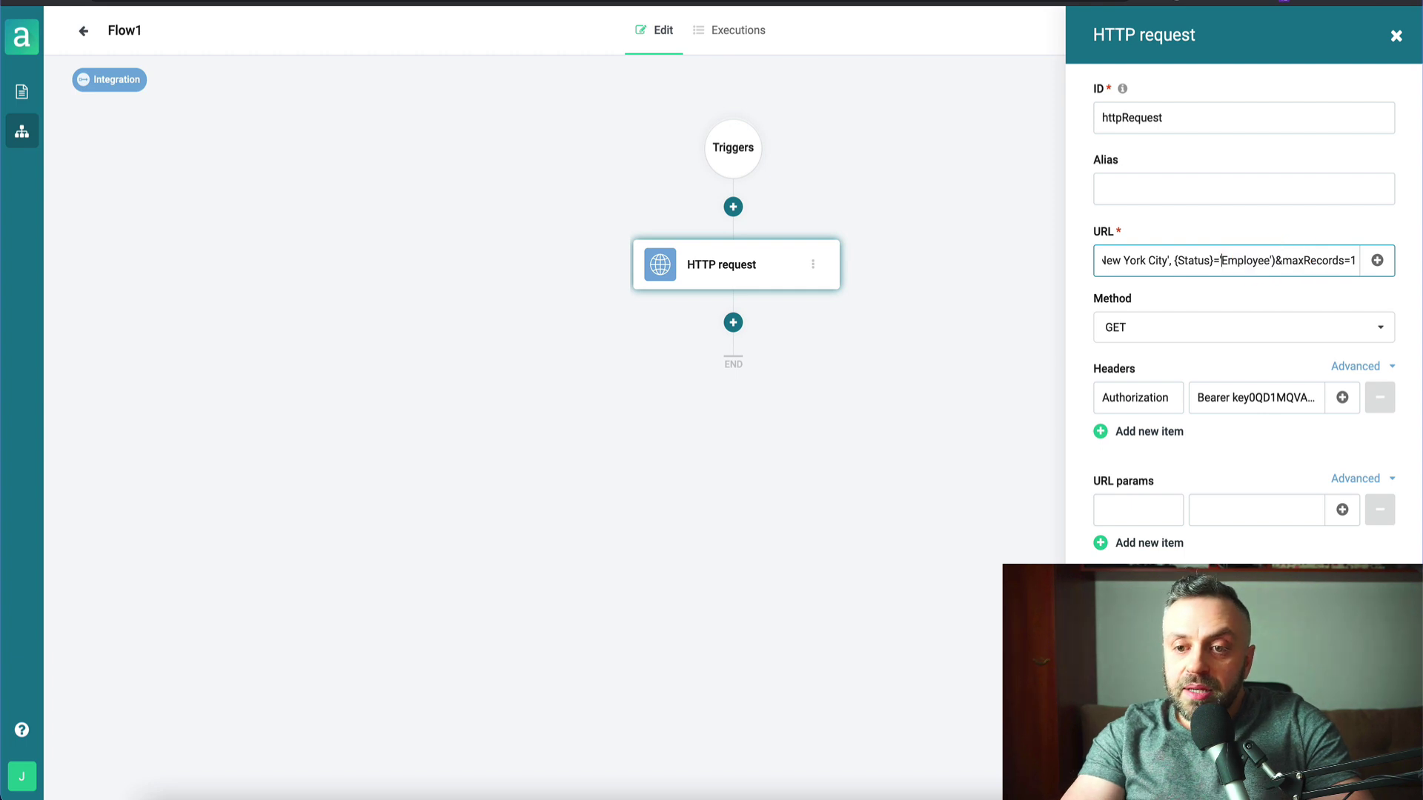
key(Left)
key(Left)
key(Left)
key(Left)
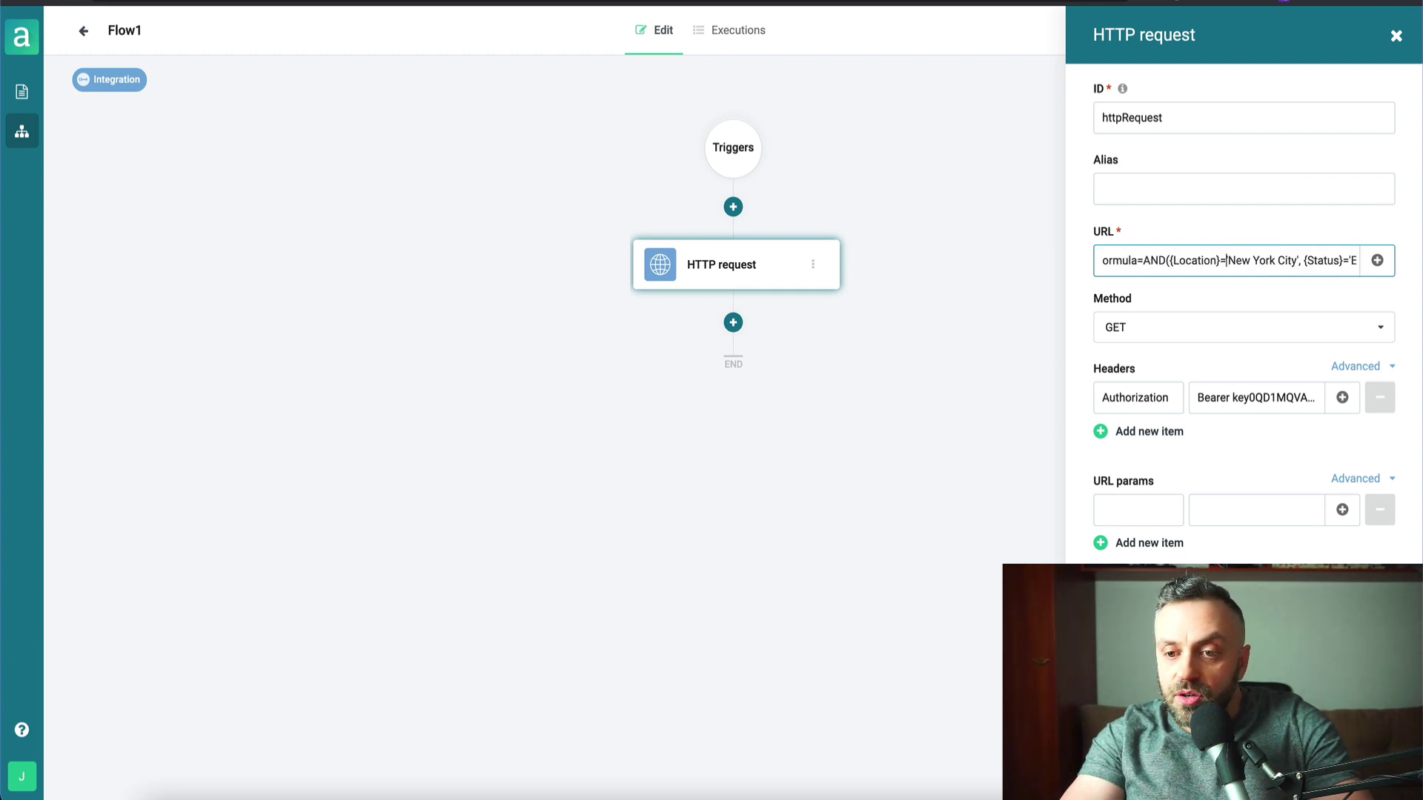
key(alt+Left)
key(alt+Left)
key(alt+Left)
key(alt+Left)
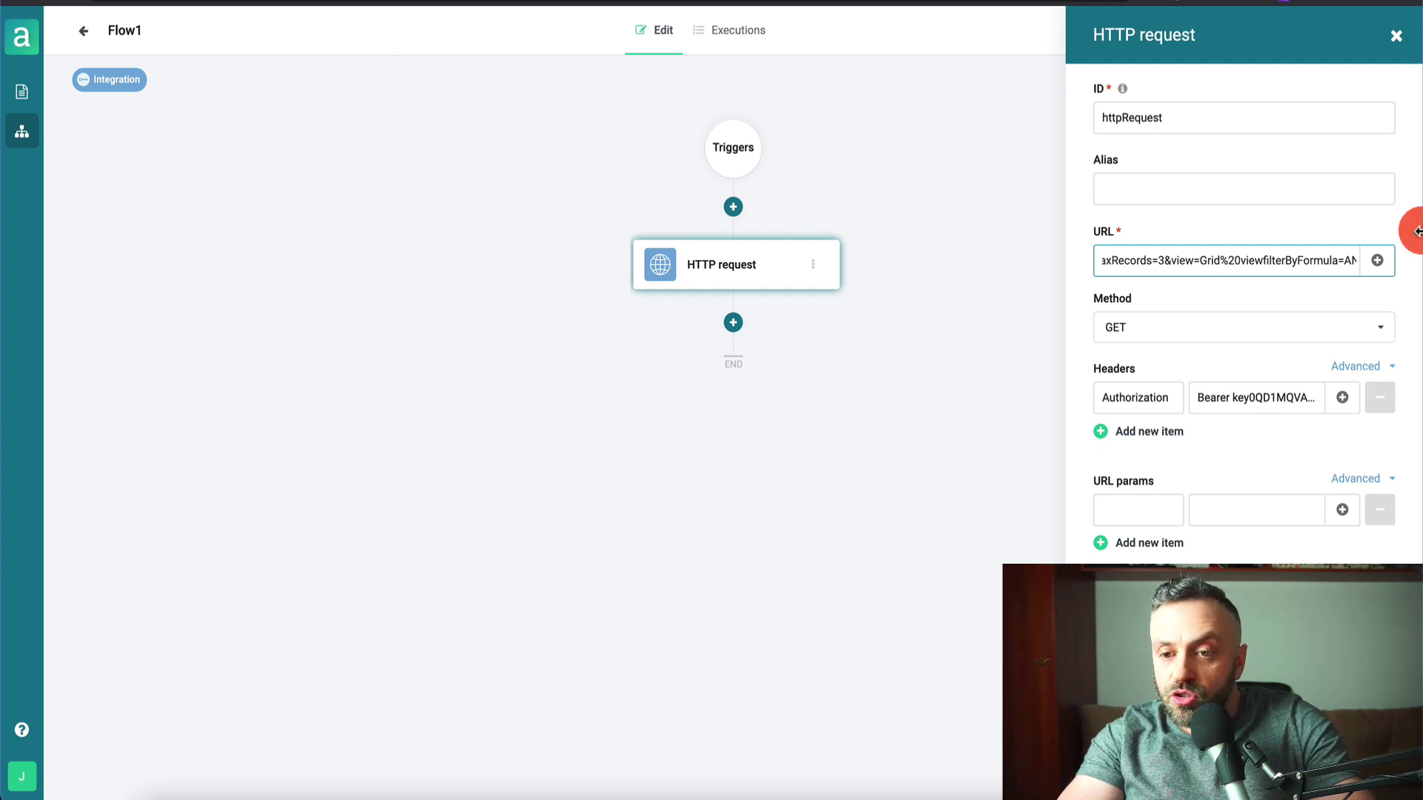
click(1264, 259)
text(&)
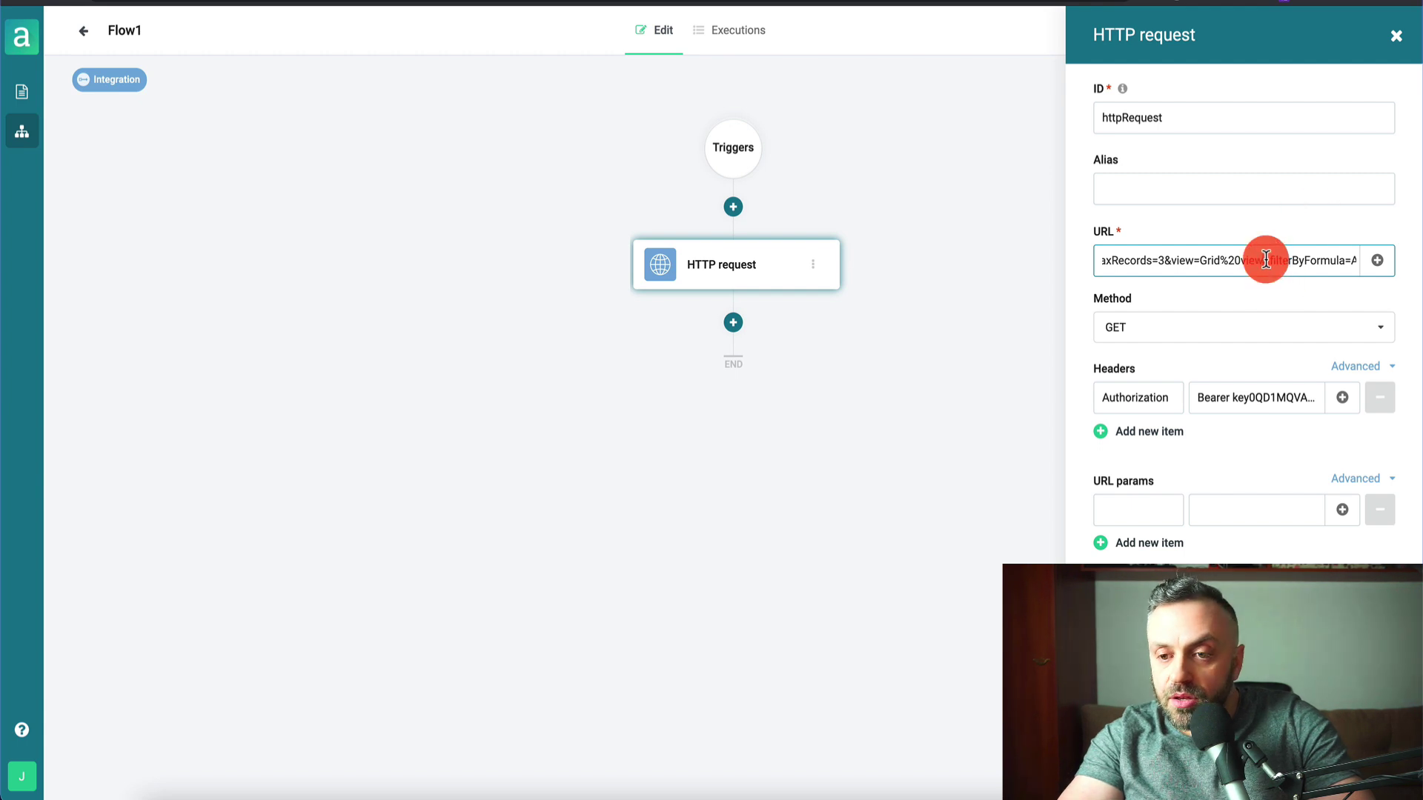
scroll(1280, 259, right, 1)
scroll(1279, 259, right, 1)
scroll(1275, 260, right, 2)
click(1229, 260)
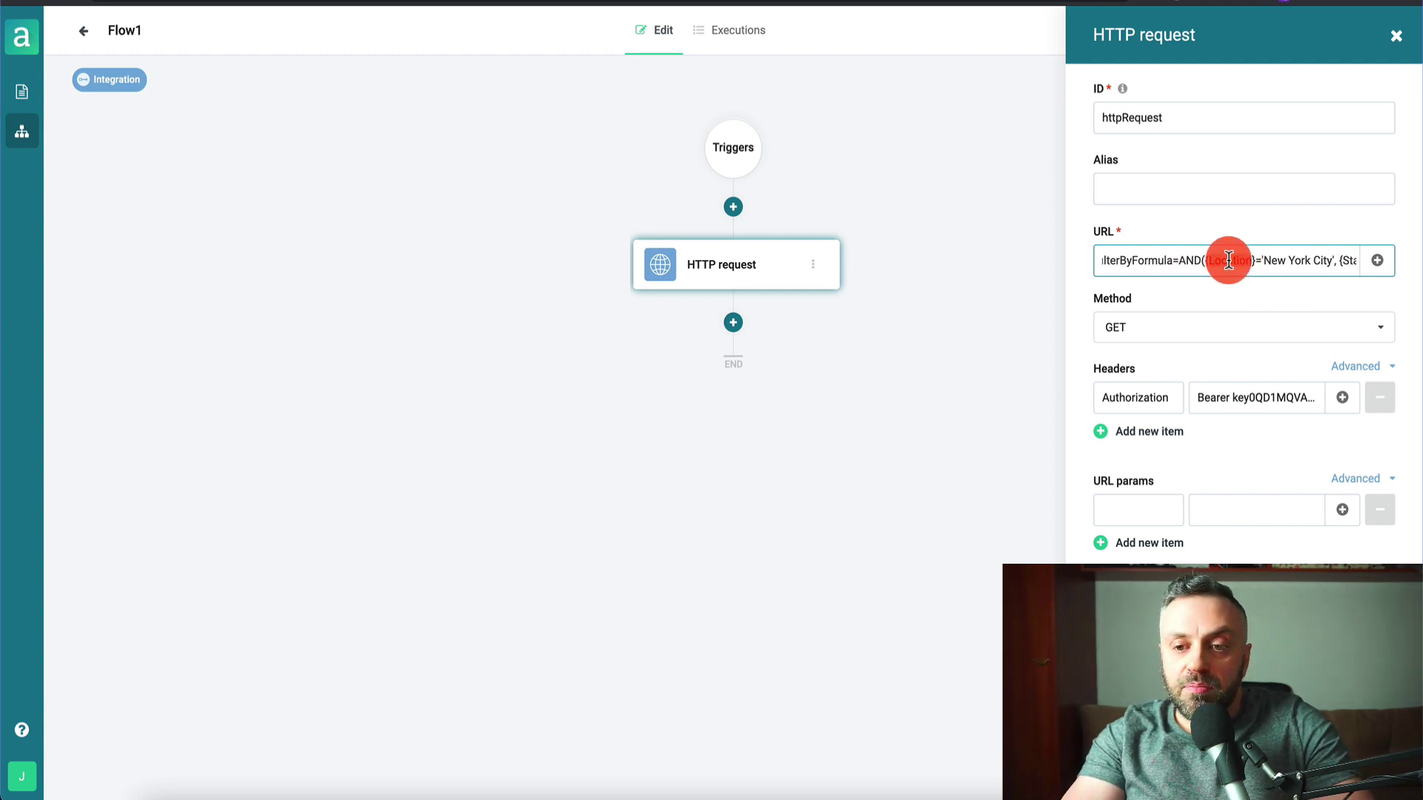
text(Offer)
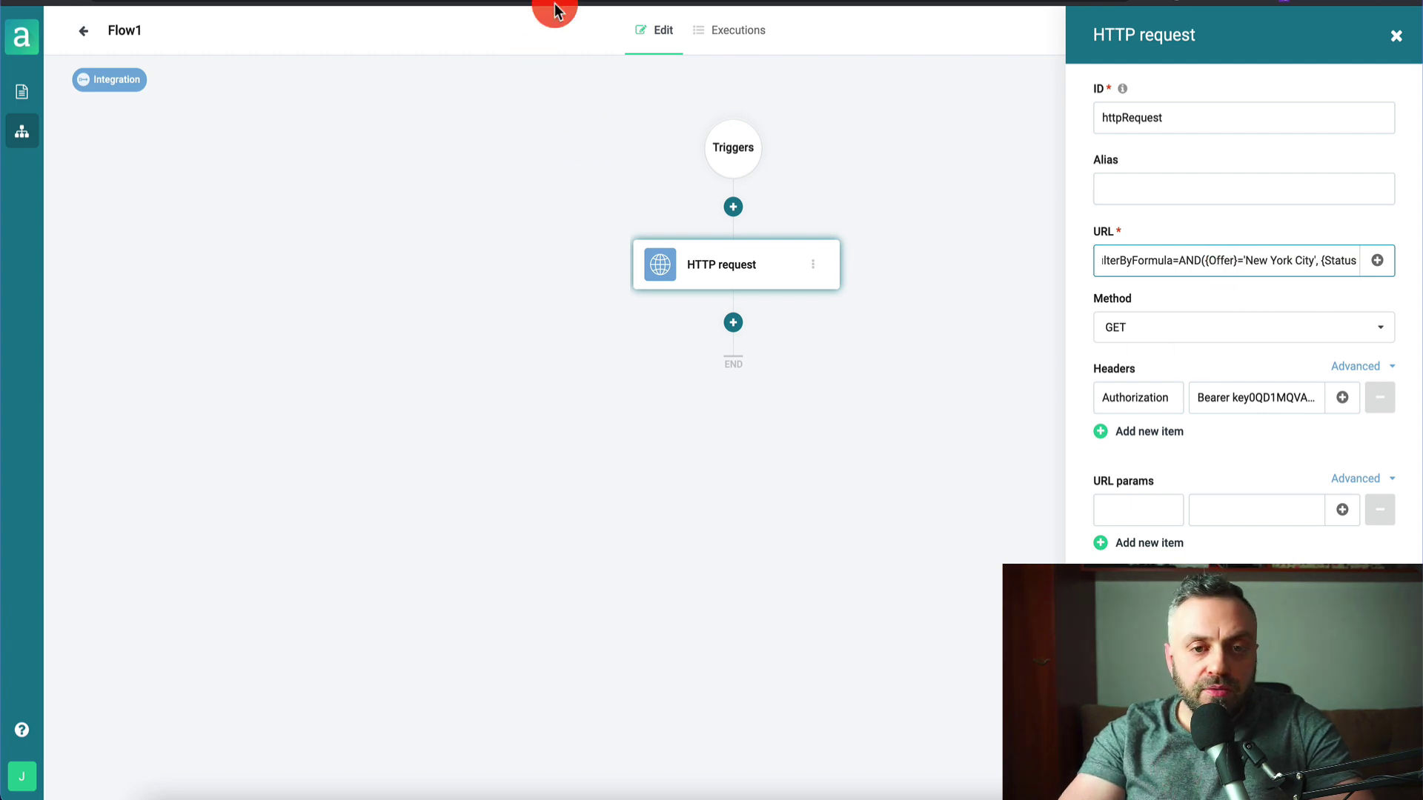
key(ctrl+Tab)
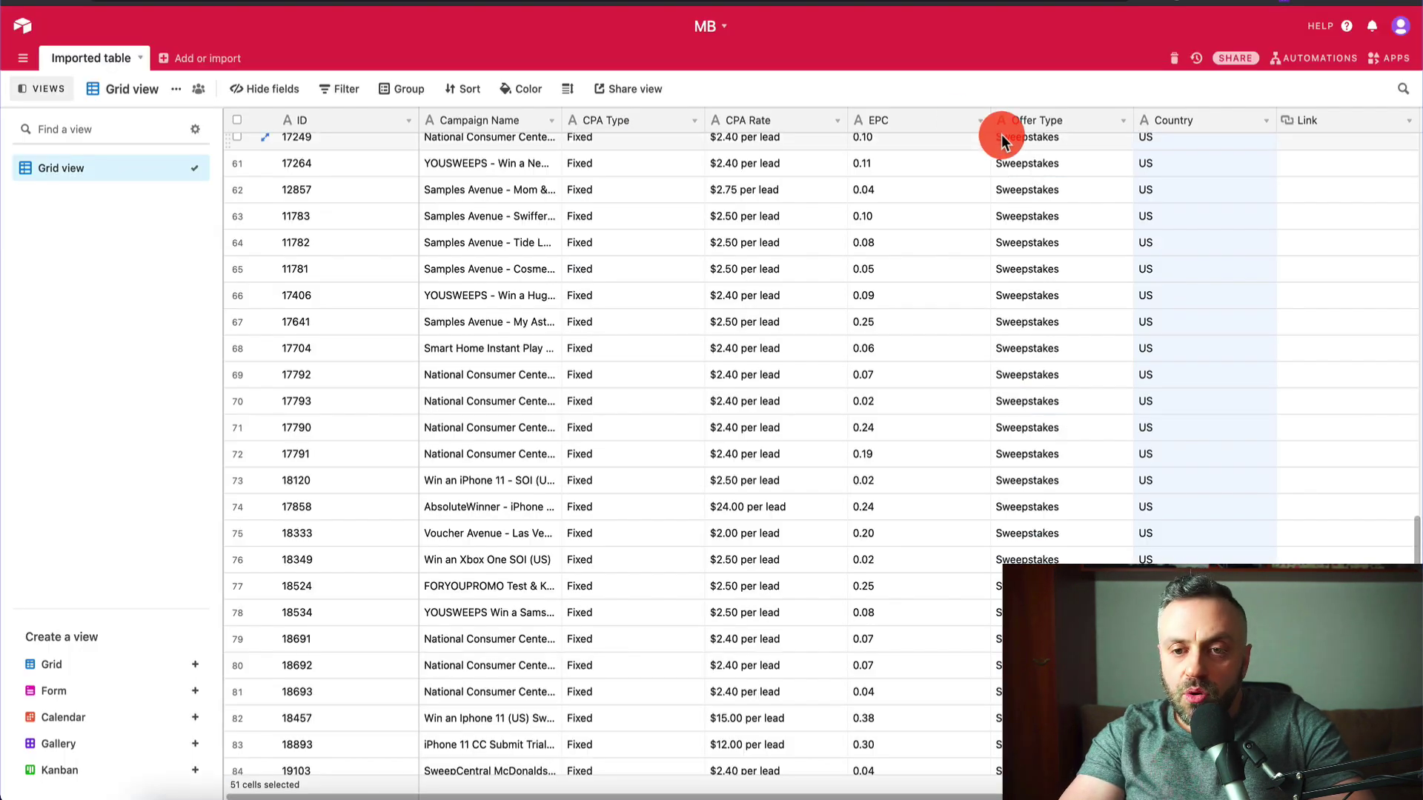
click(1058, 123)
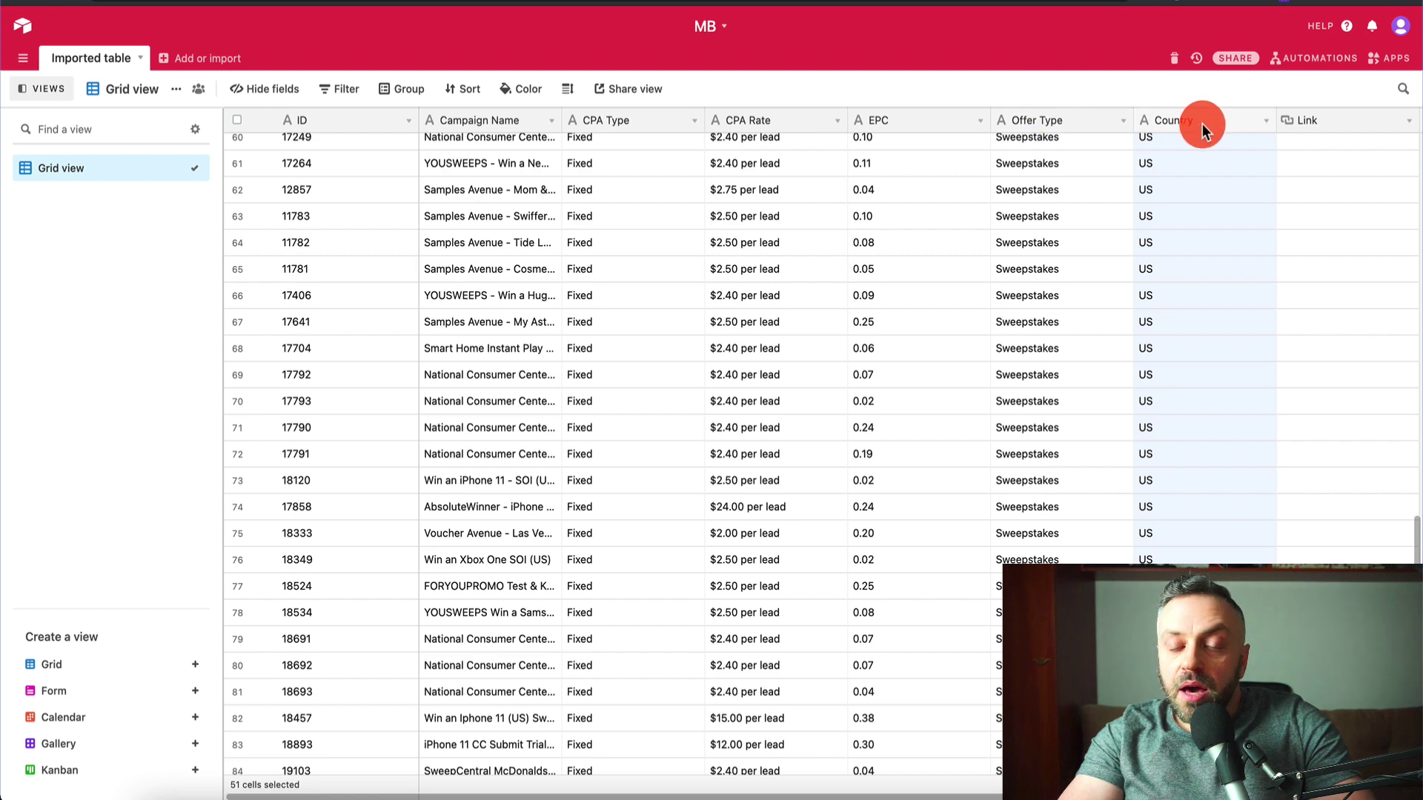
click(1052, 122)
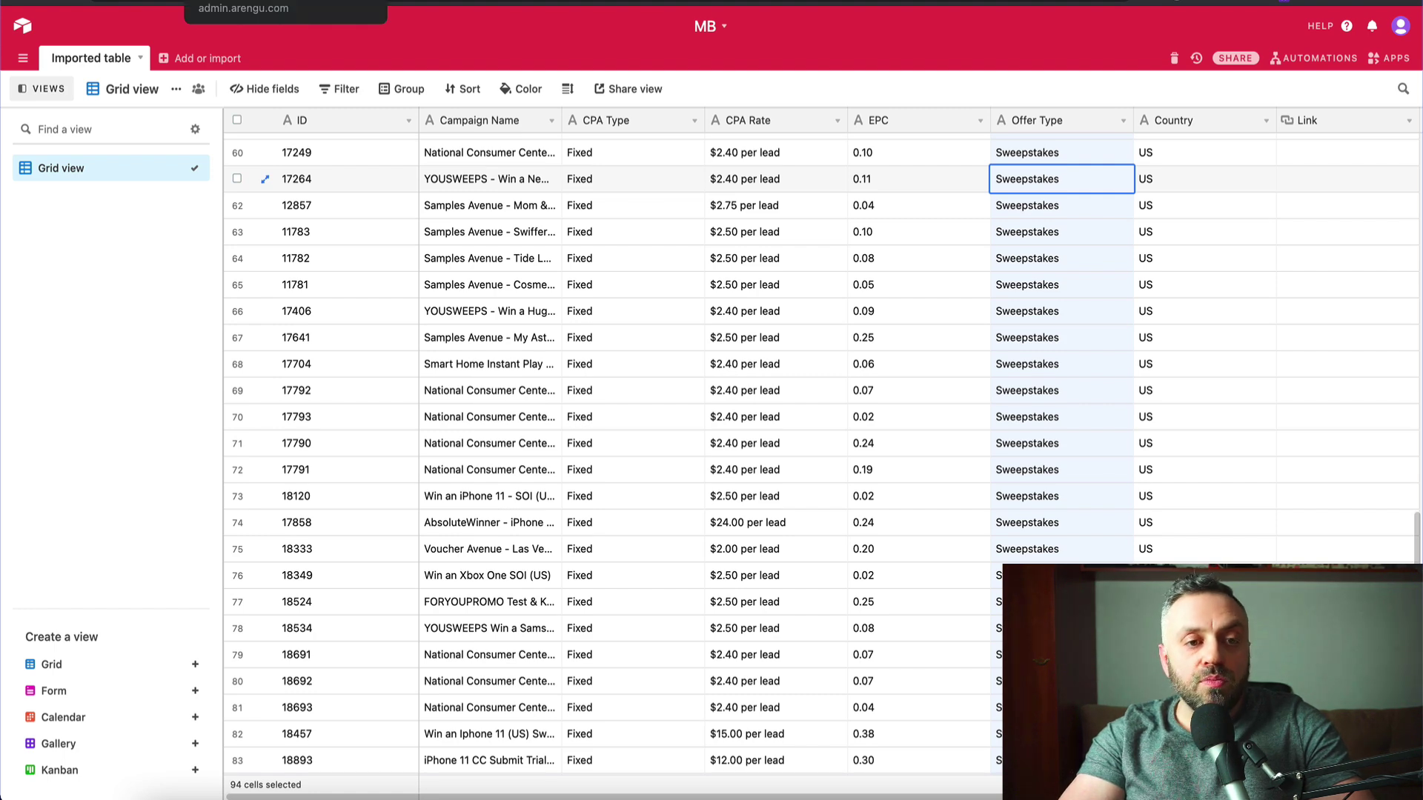
key(ctrl+Tab)
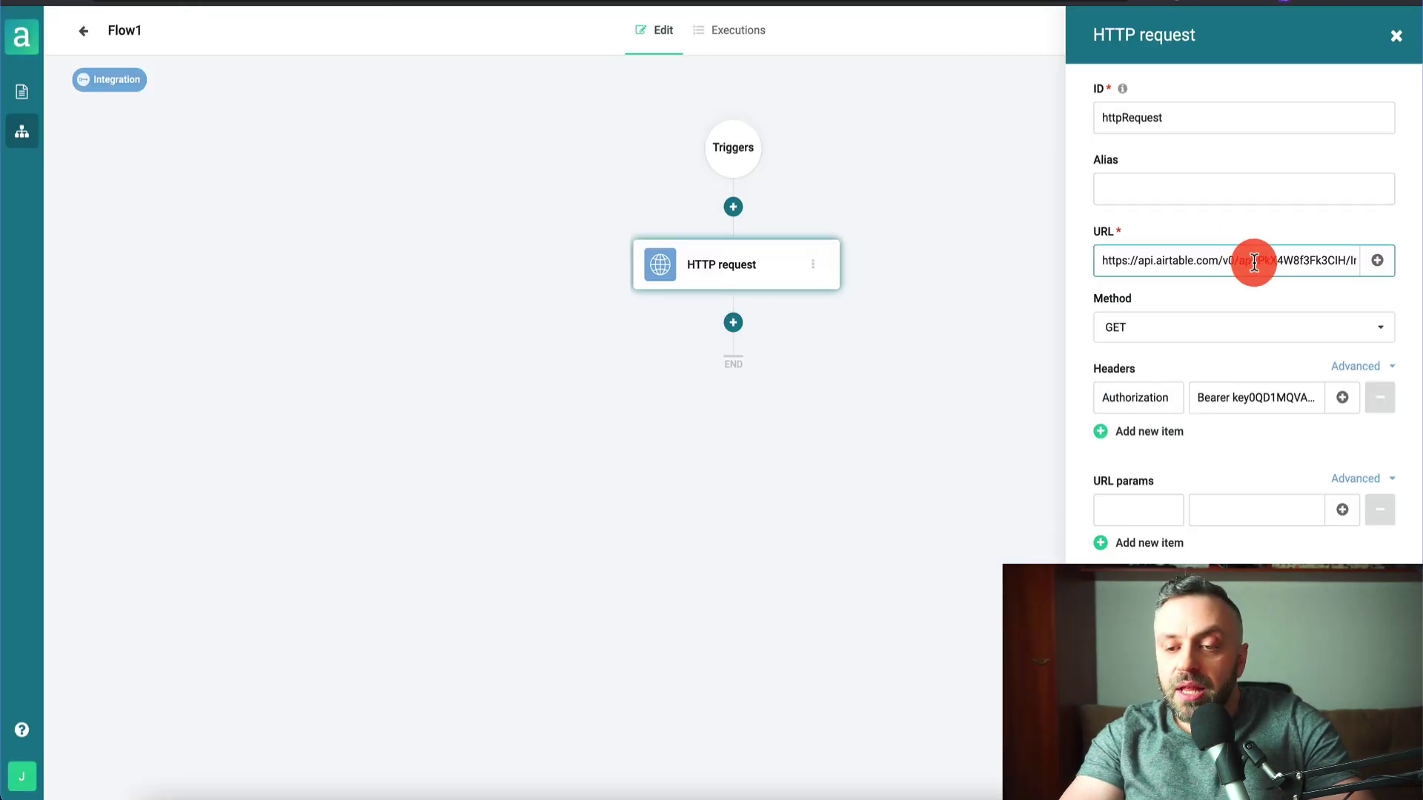
- Change {Offer} to {Offer Type} and delete 'New York City', leaving empty quotes
key(End)
drag(1248, 260, 1335, 260)
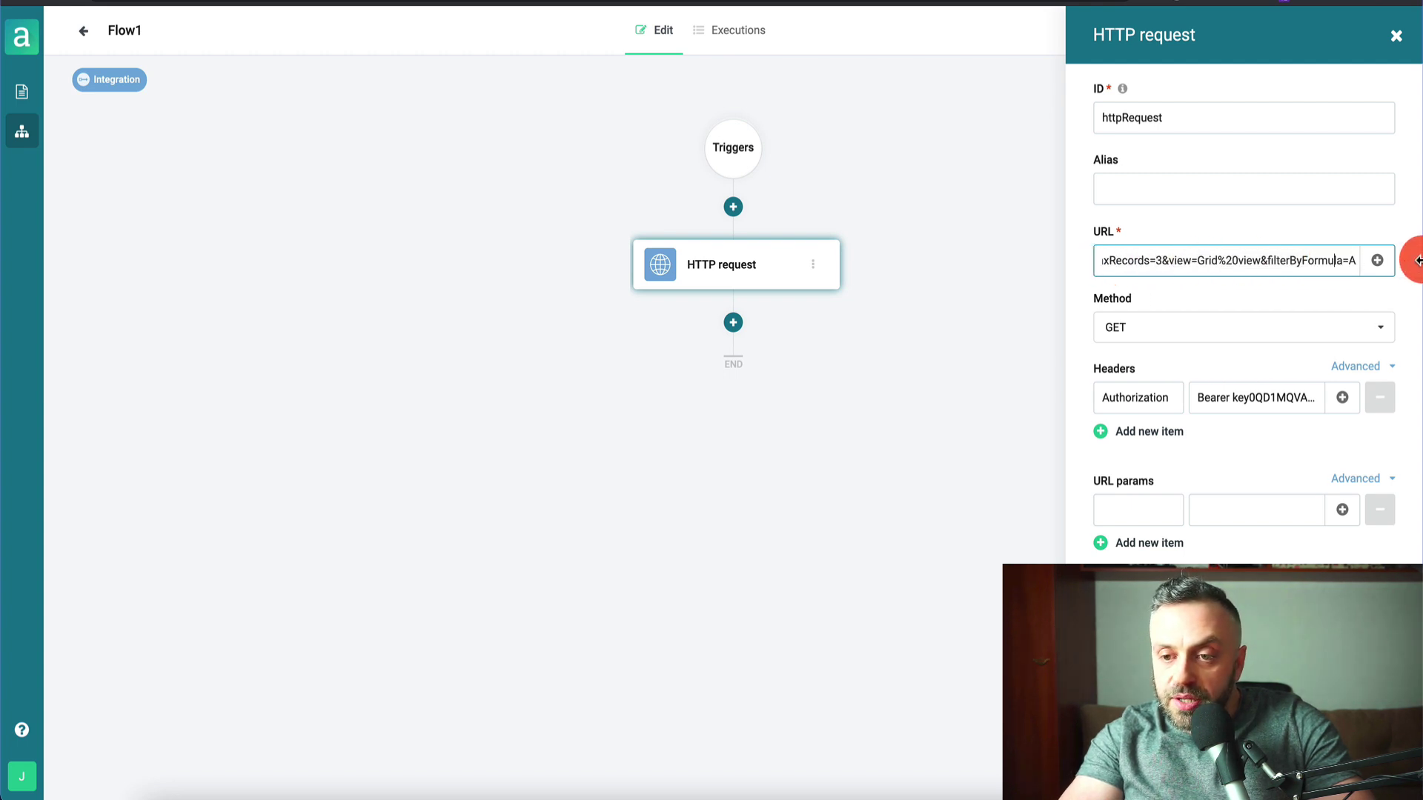
key(Right)
key(Right)
key(Right)
key(Right)
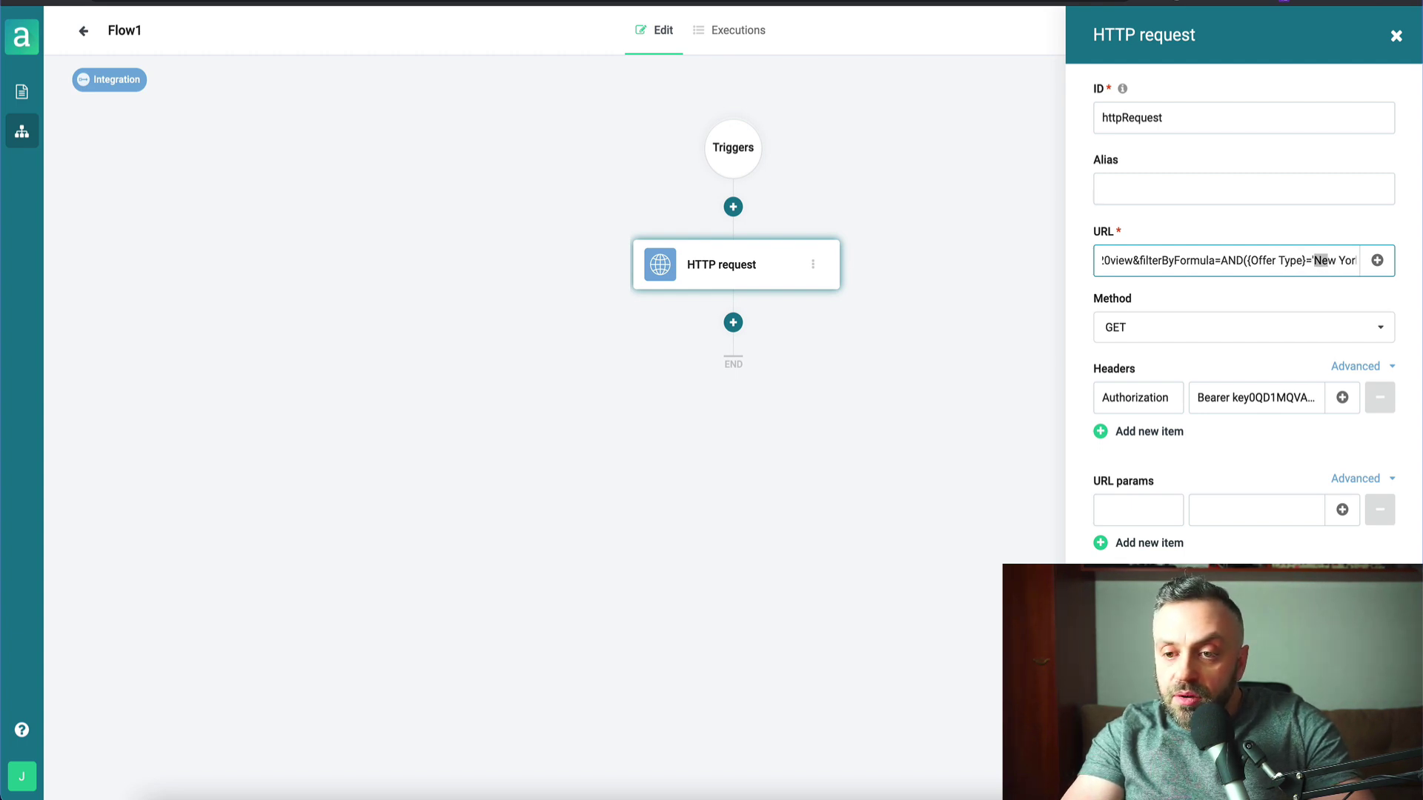
key(shift+Right)
key(shift+Right)
key(shift+Right)
key(shift+Right)
key(shift+Right)
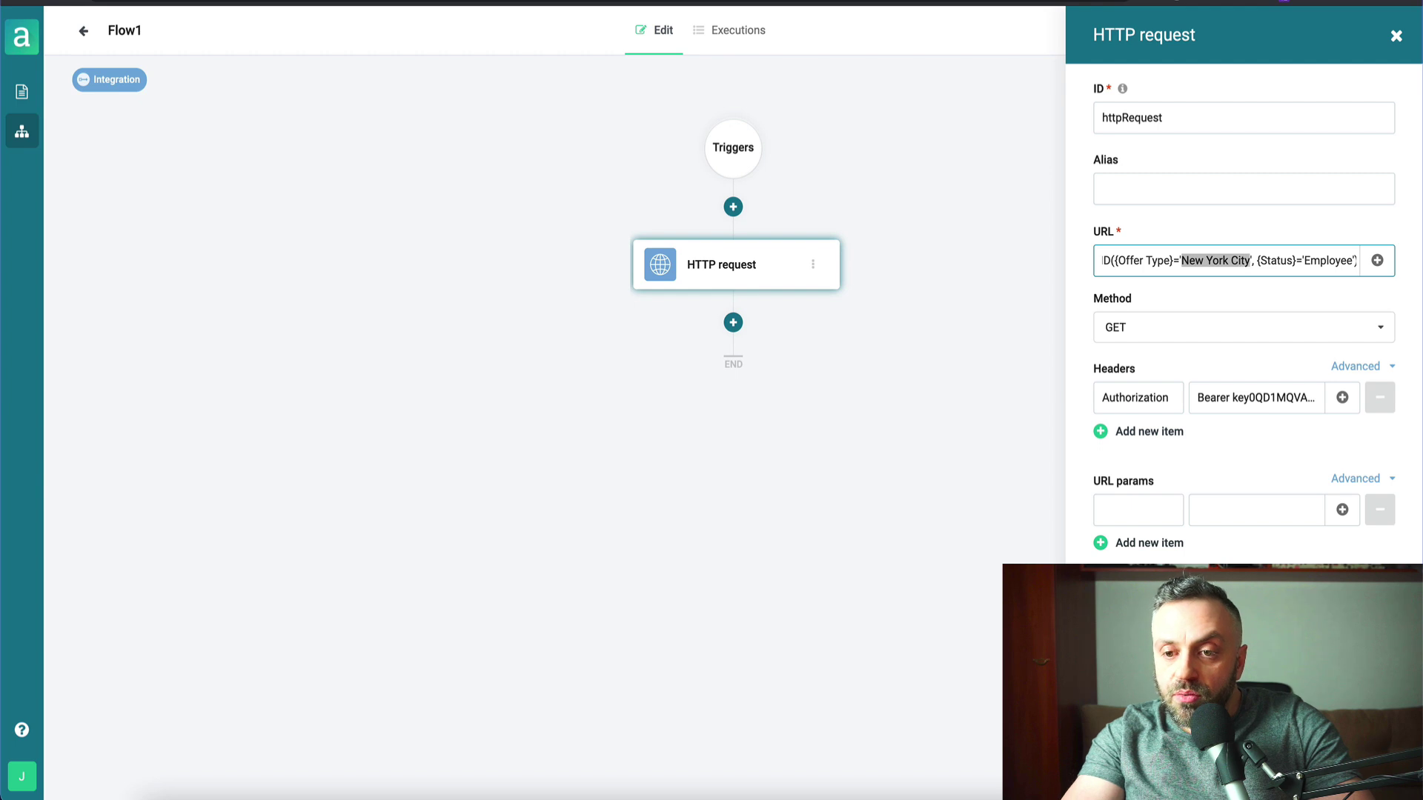
key(BackSpace)
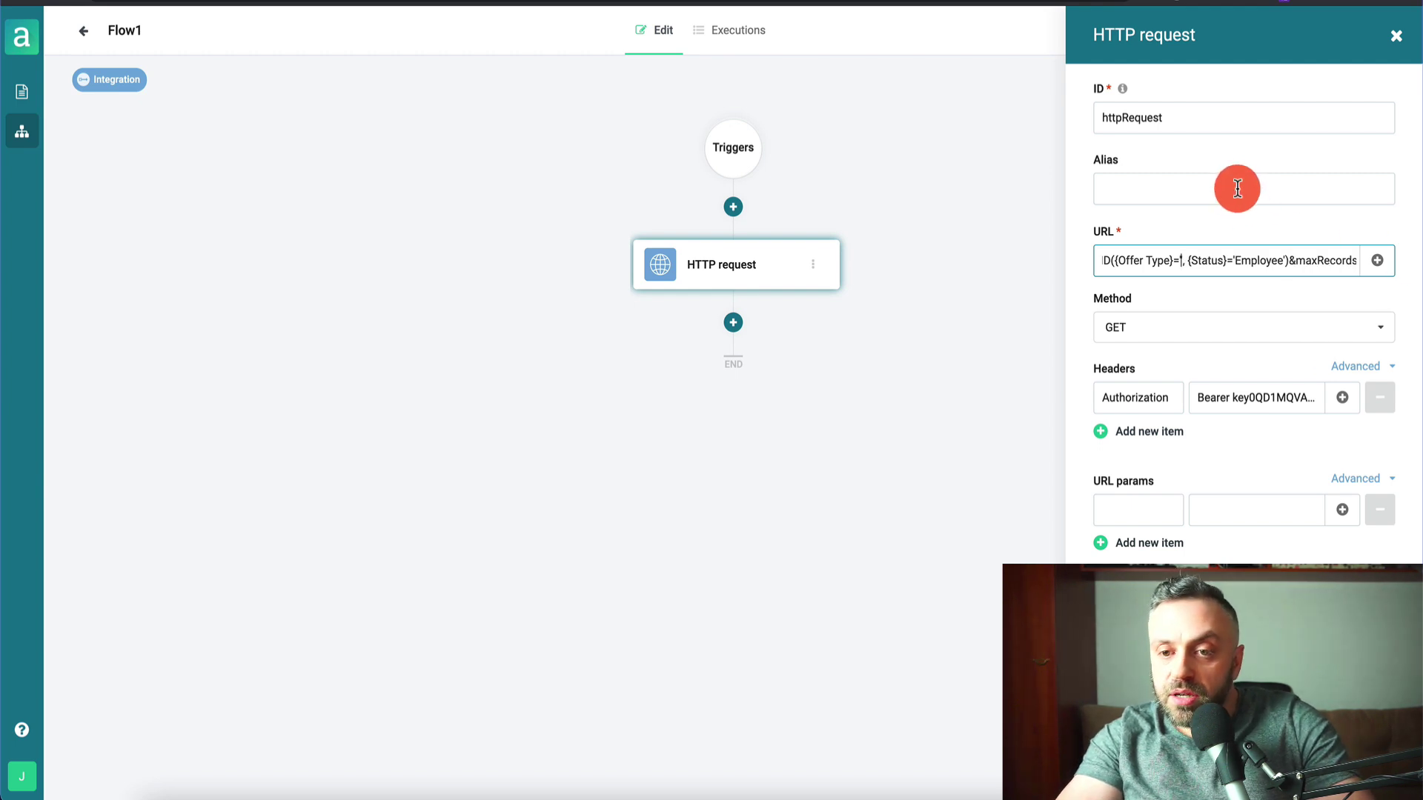
- Put the form's offer-type input.body variable inside the Offer Type condition's quotes
click(1377, 266)
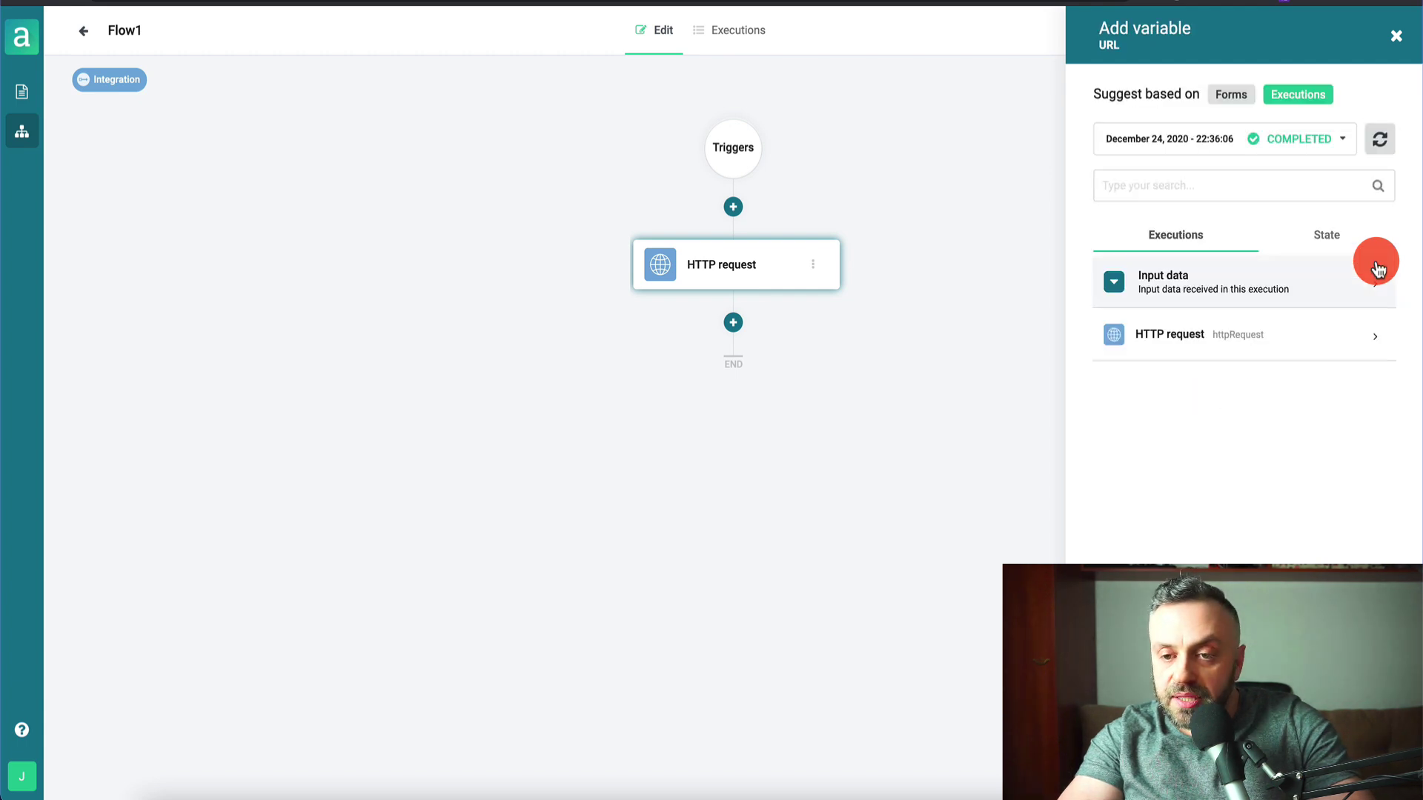
click(1218, 293)
scroll(1188, 601, down, 2)
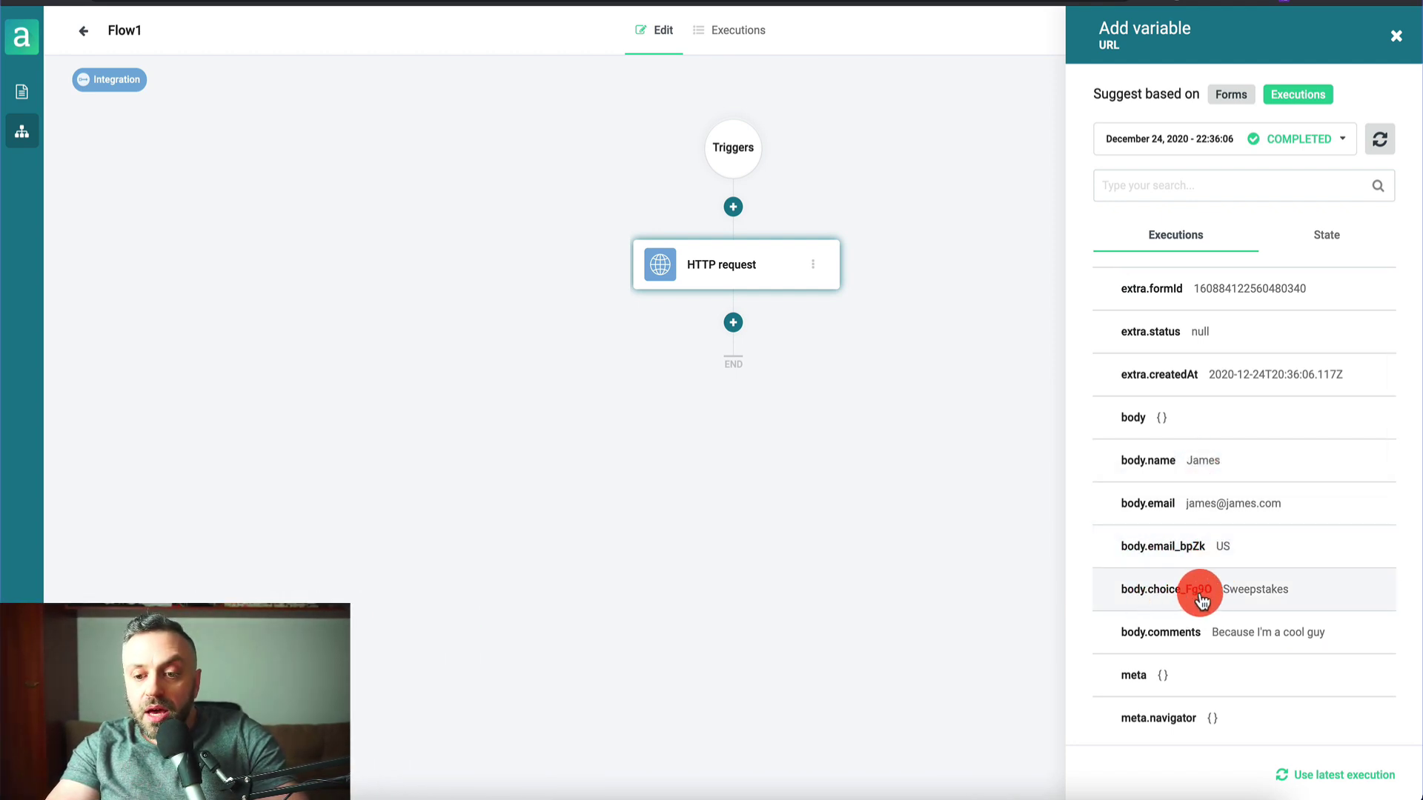
scroll(1208, 593, down, 2)
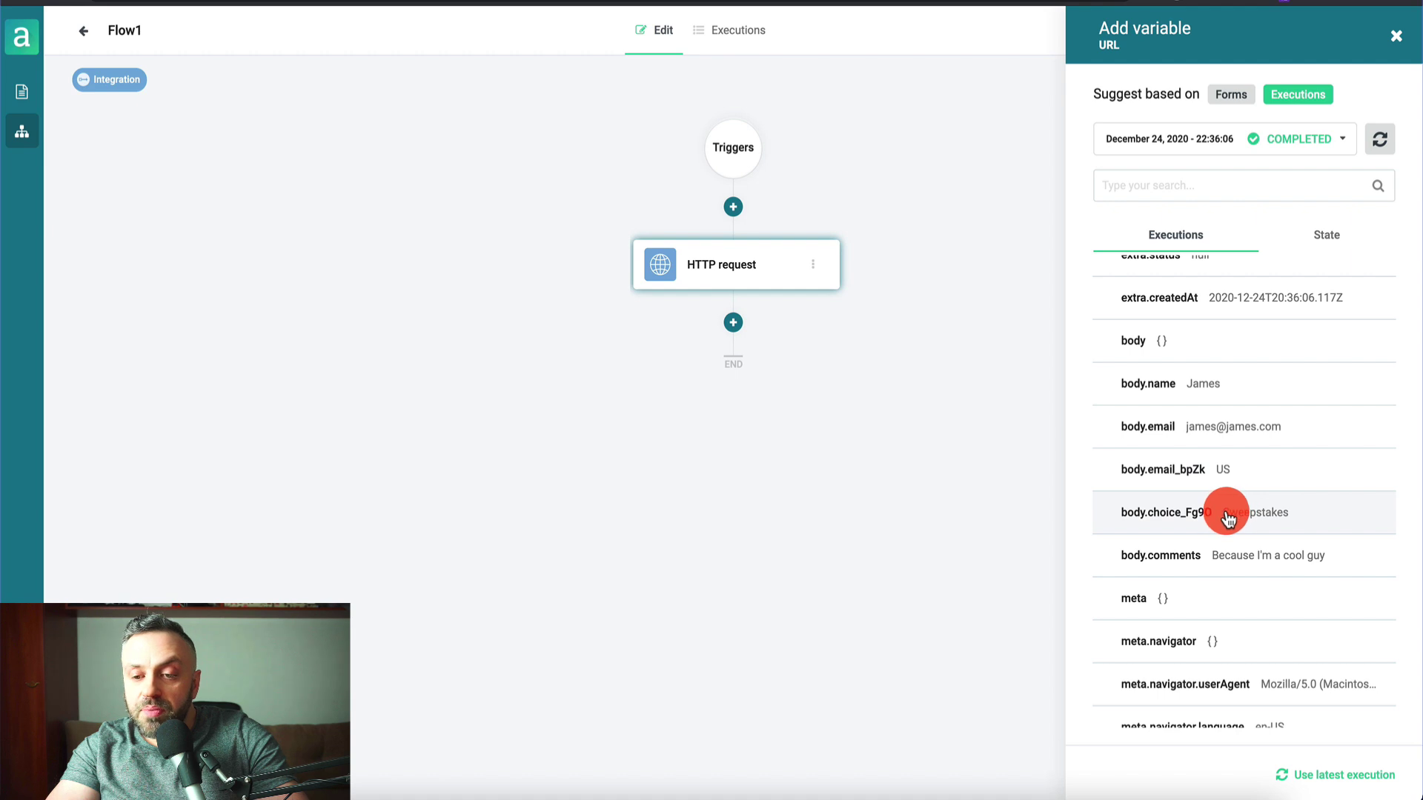
click(1229, 512)
click(1282, 263)
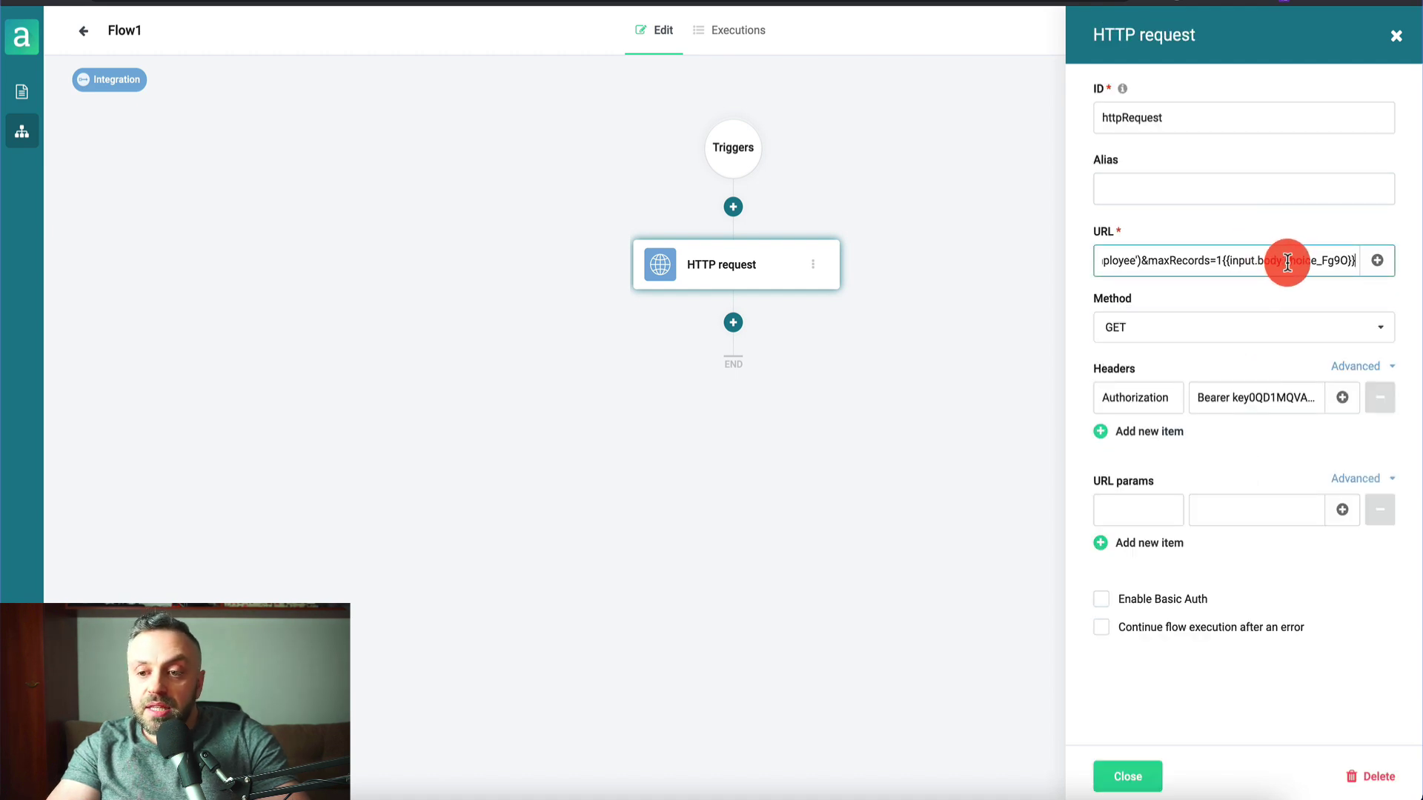
mouse_move(1254, 260)
mouse_down()
mouse_move(1169, 270)
mouse_move(1243, 261)
mouse_up()
- Rename the Status condition to Country and insert the form's country variable into its quotes
double_click(1191, 260)
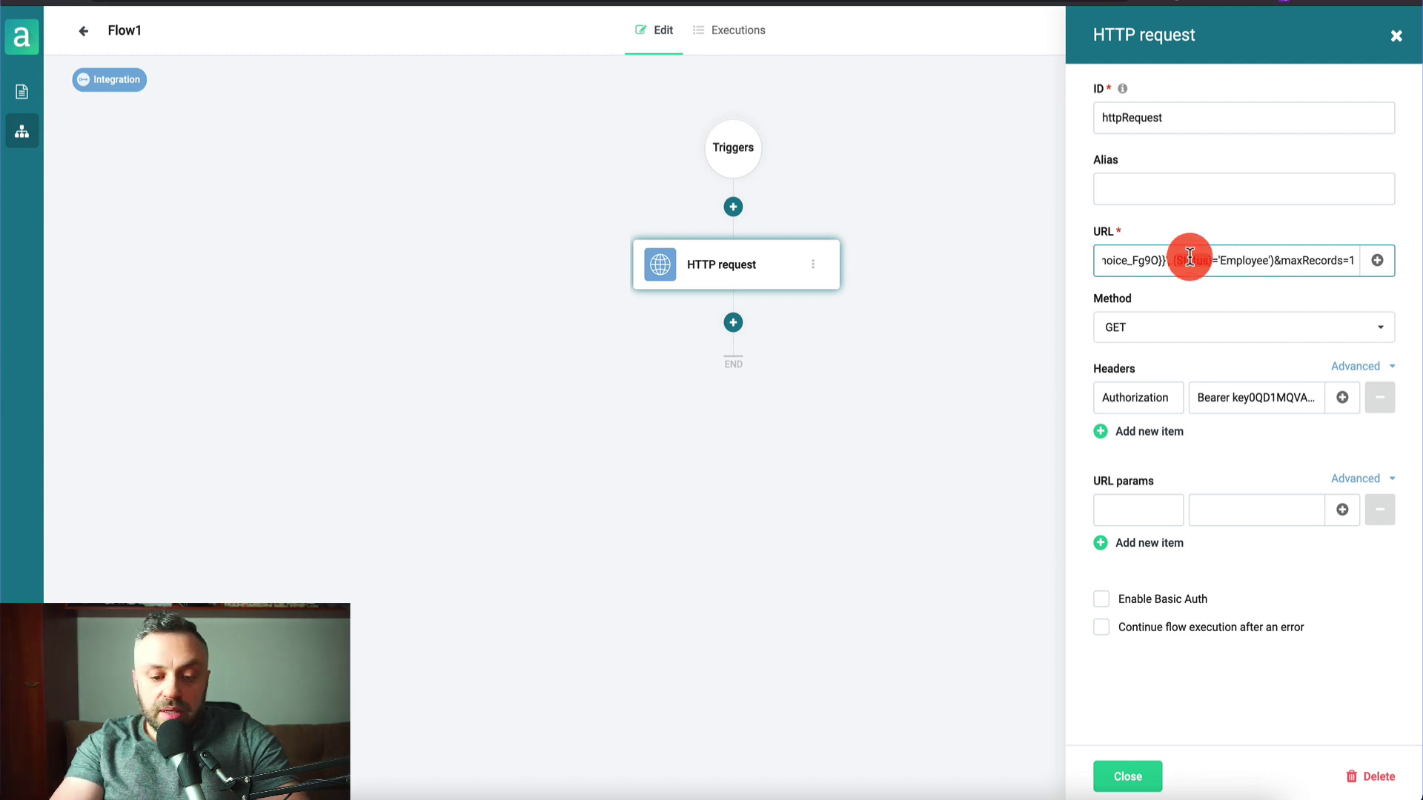
text(Country)
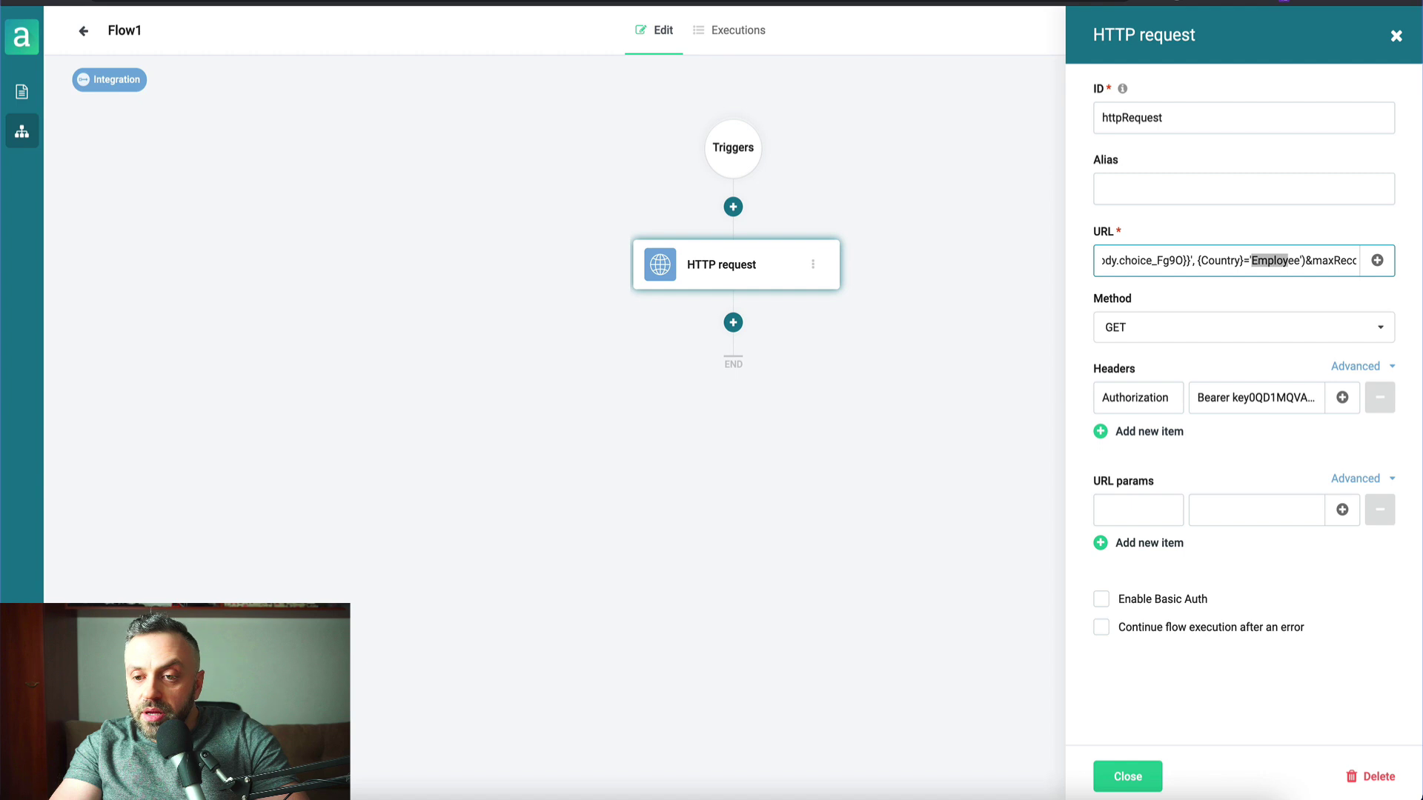
click(1243, 260)
click(1376, 260)
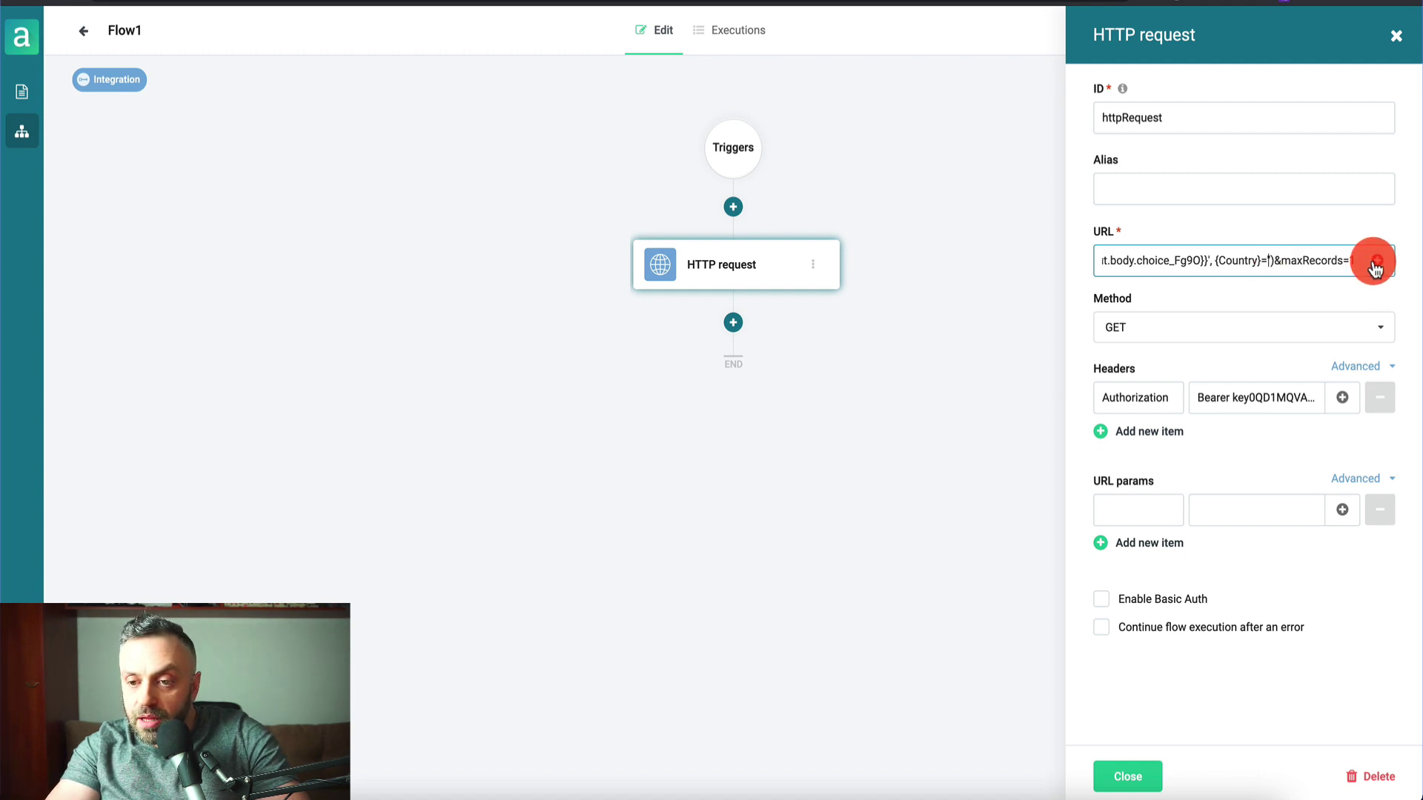
click(1299, 339)
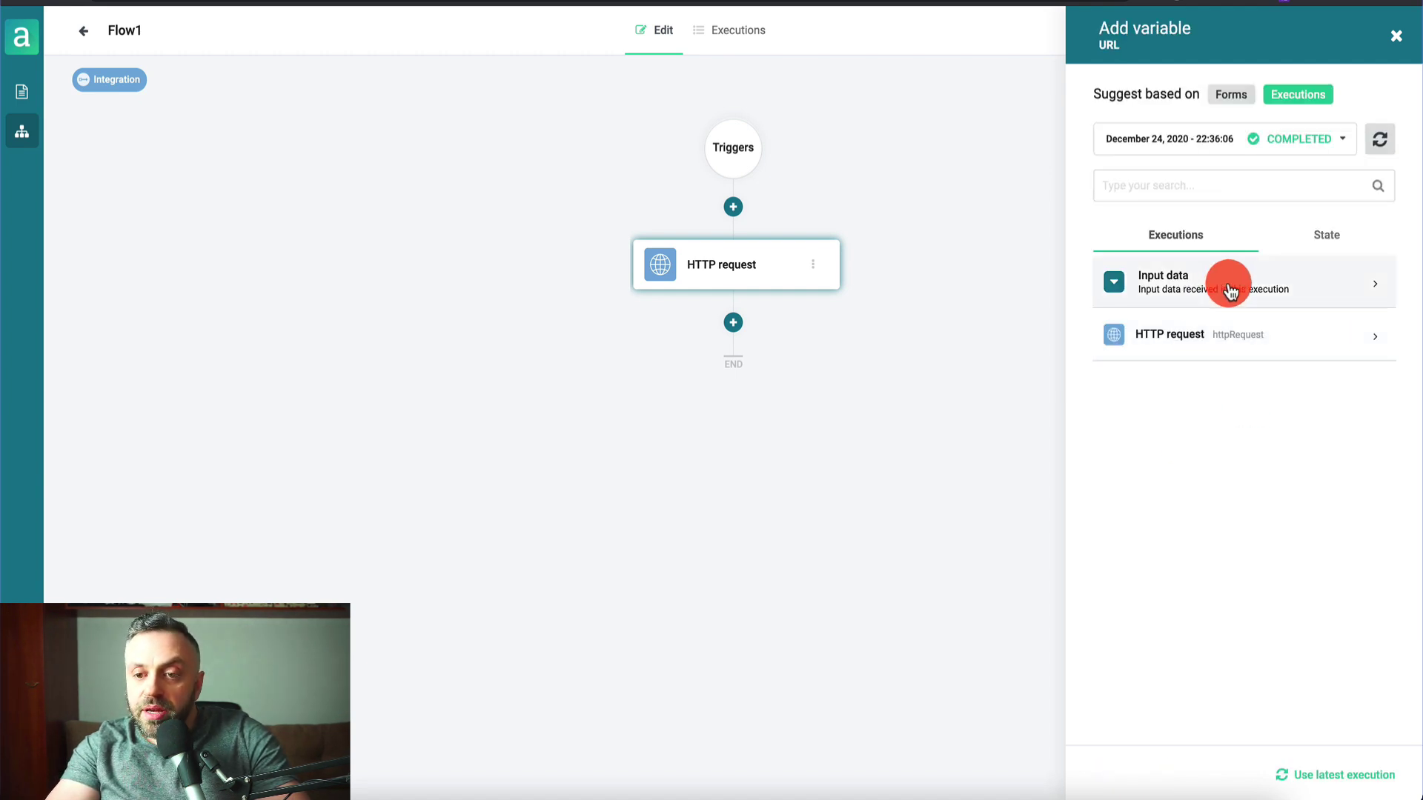
click(1224, 375)
scroll(1197, 534, down, 2)
scroll(1192, 570, down, 1)
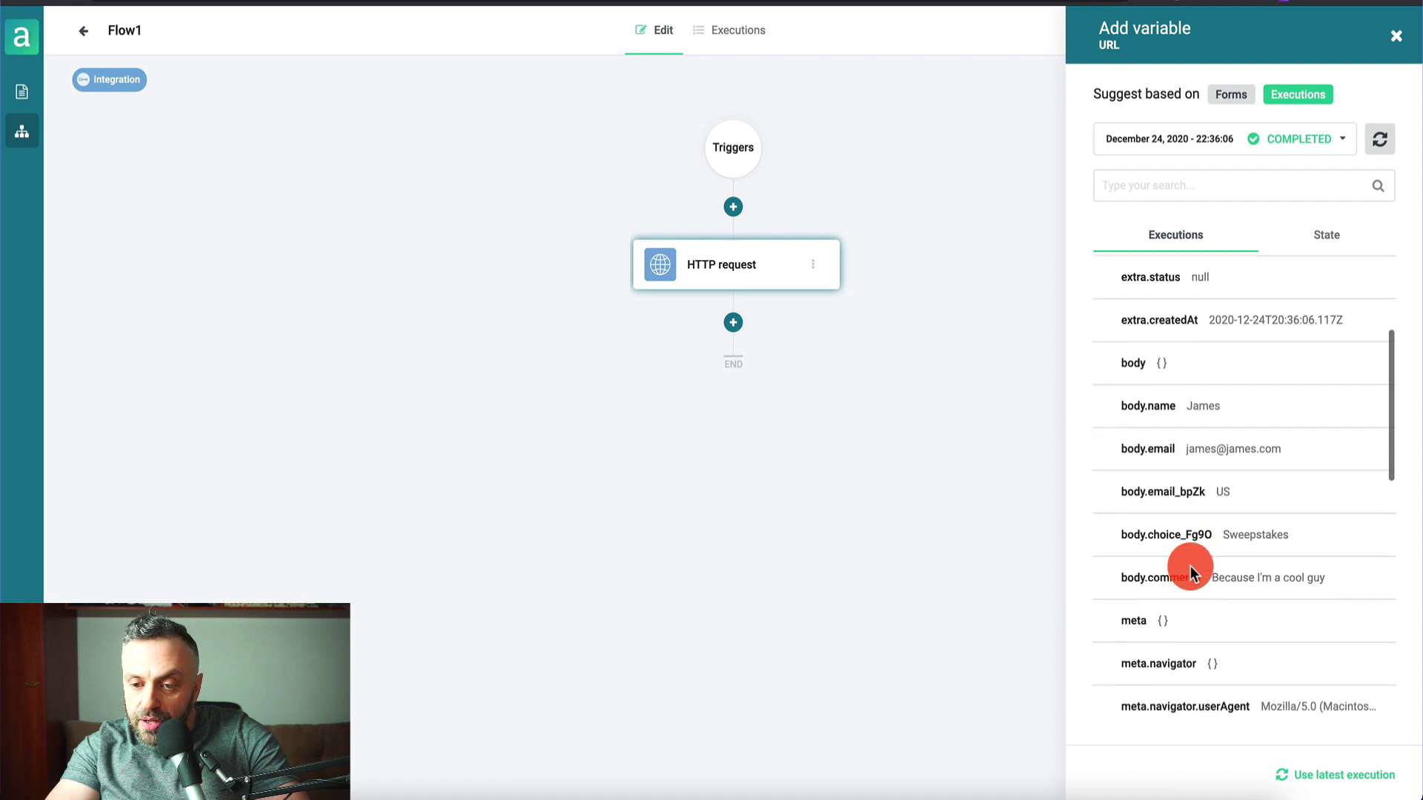
click(1234, 499)
drag(1230, 261, 1377, 261)
key(ctrl+c)
key(BackSpace)
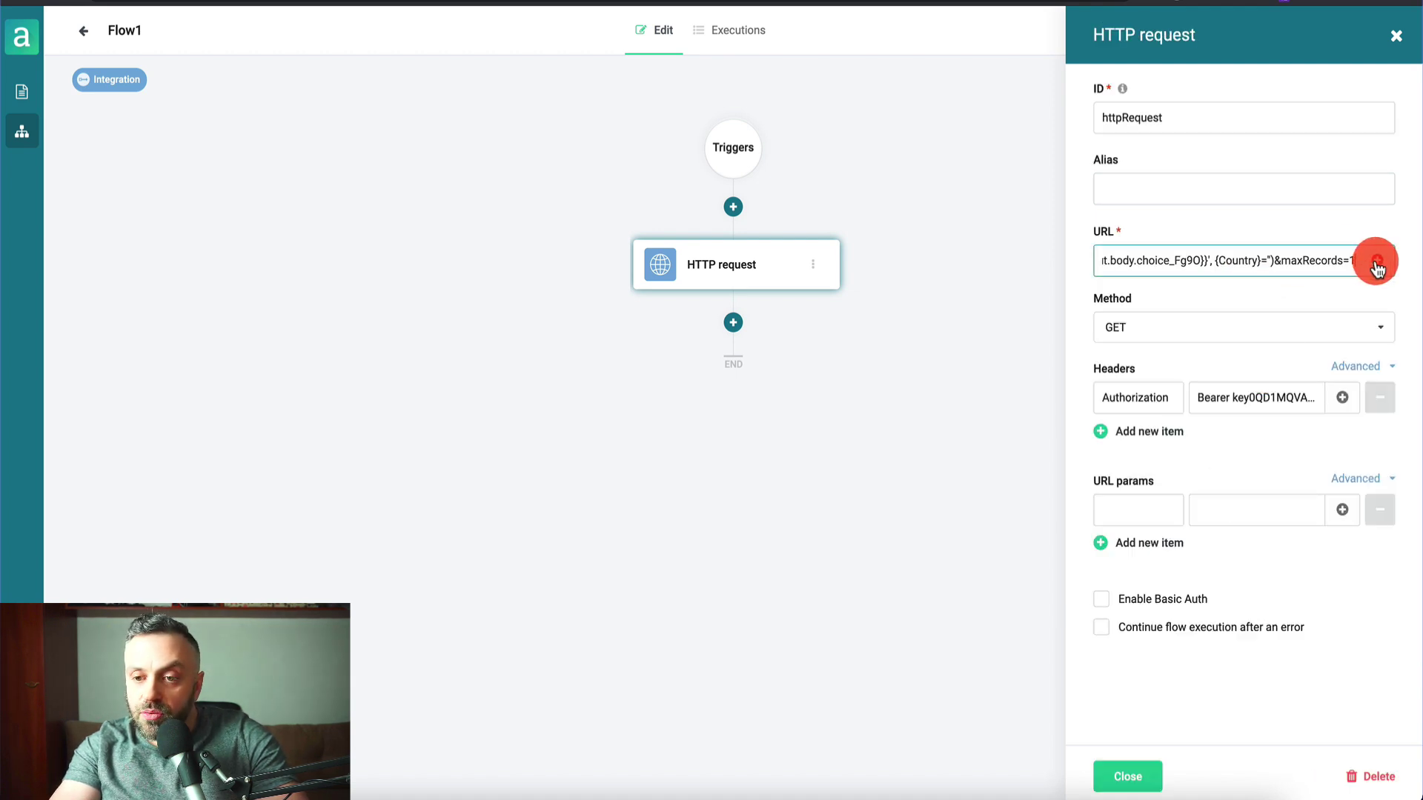
click(1268, 260)
key(ctrl+v)
- Check the completed filter URL and close the HTTP request settings
key(Home)
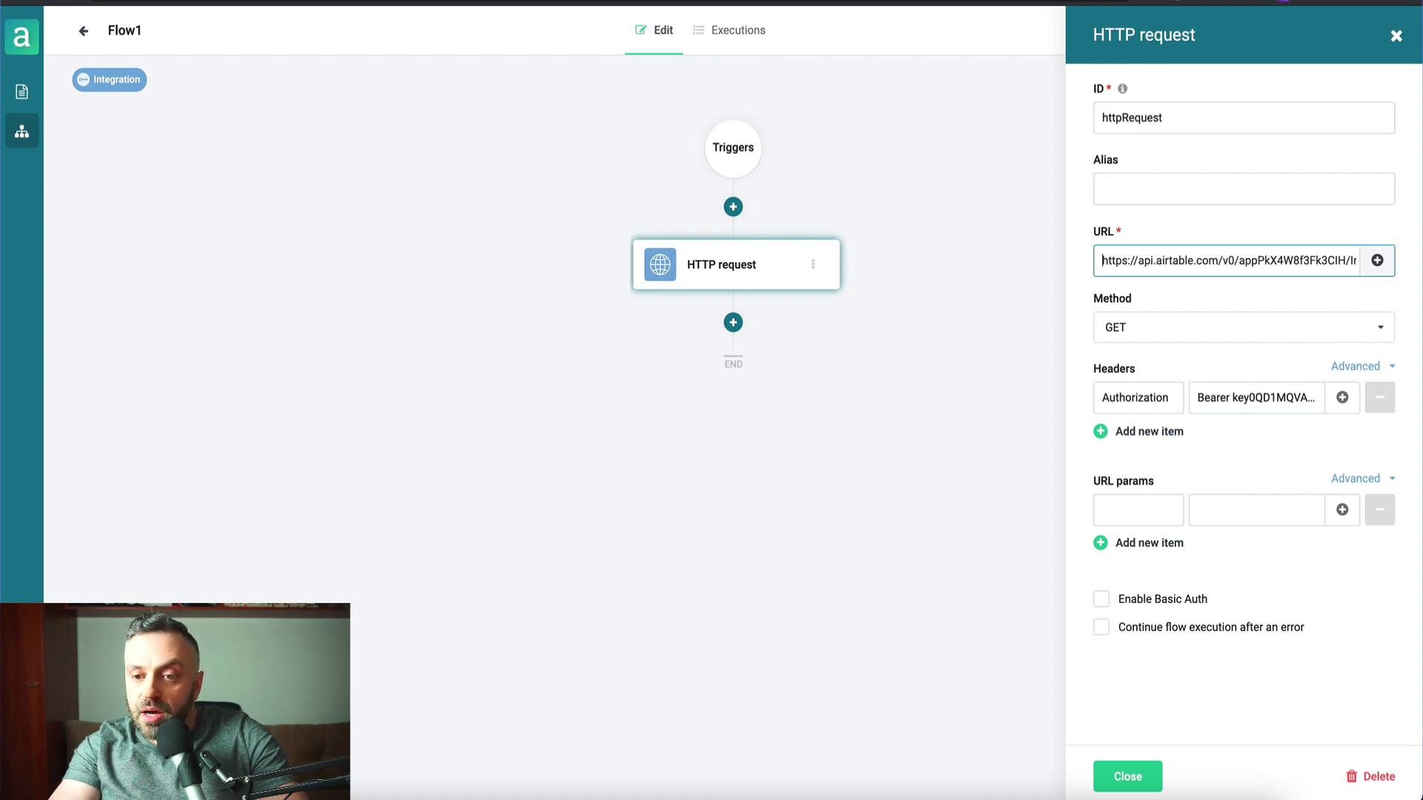
key(End)
click(1260, 261)
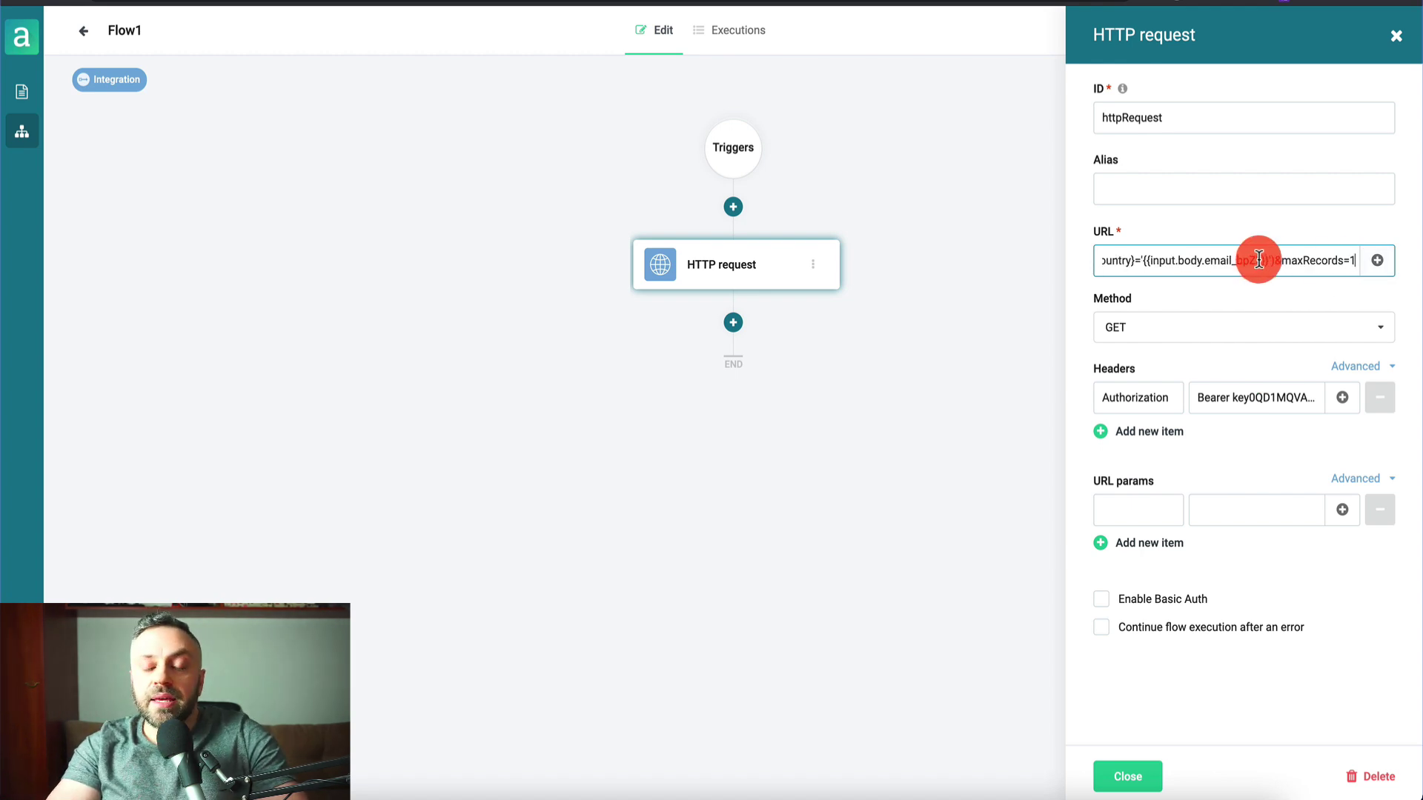
click(1222, 261)
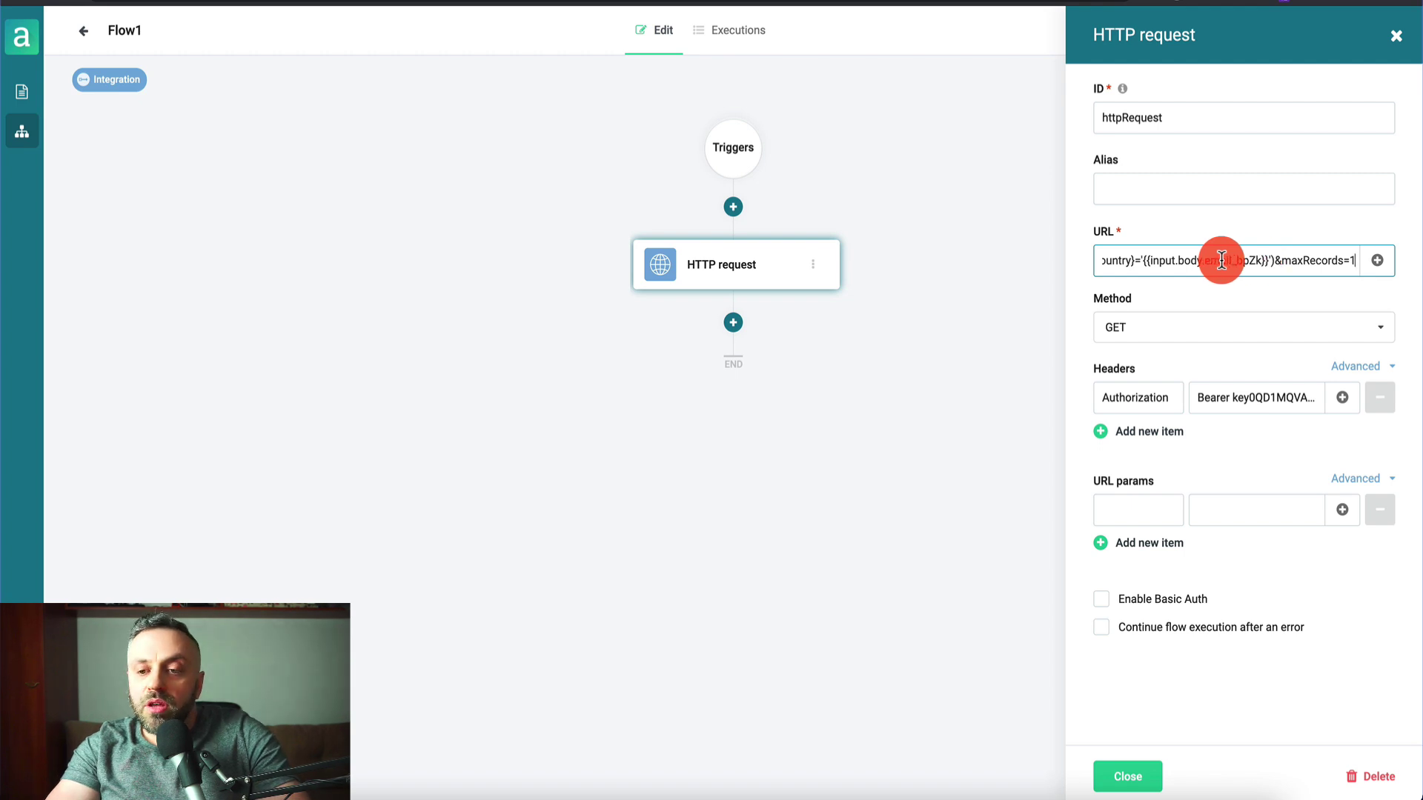
key(Home)
key(Right)
key(Right)
key(Right)
key(Right)
key(Right)
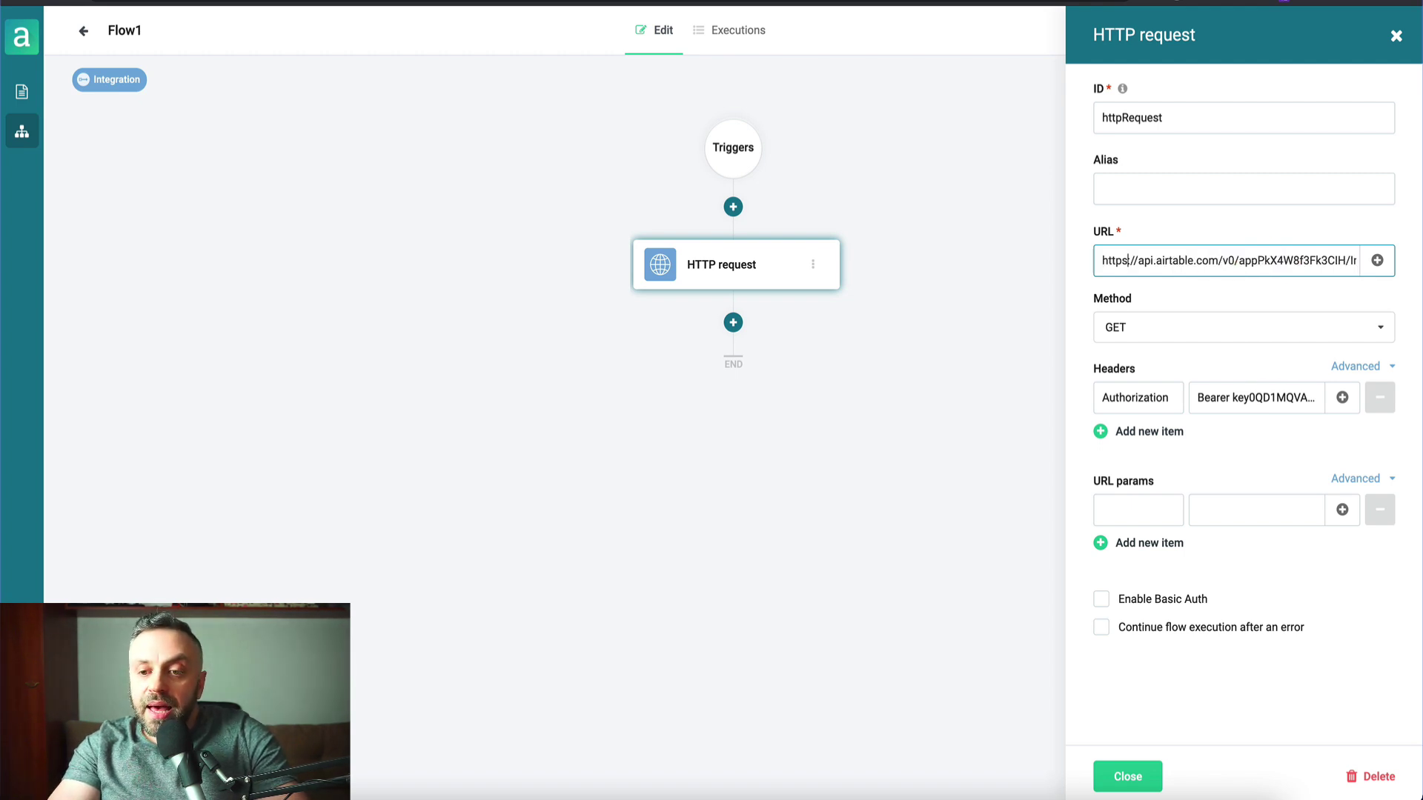
click(921, 79)
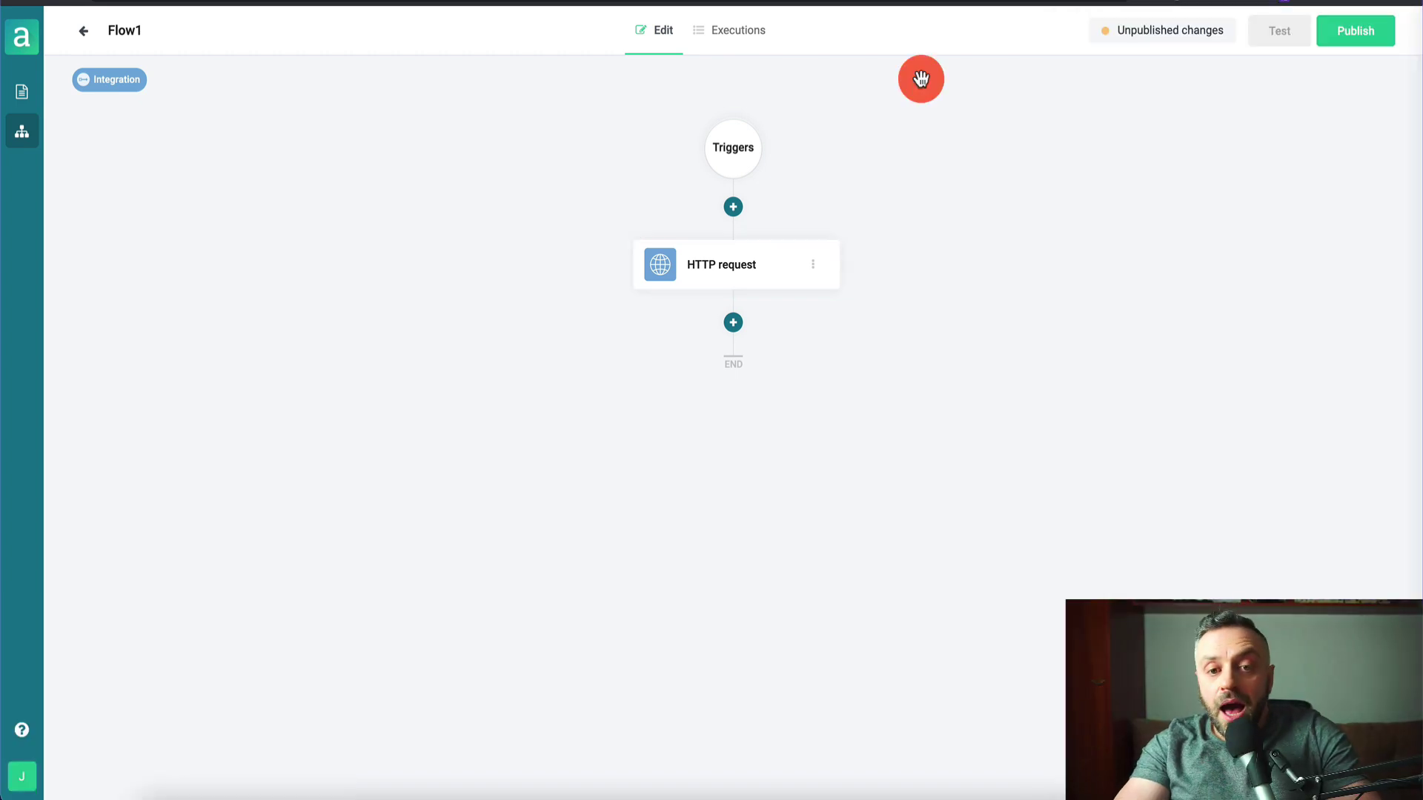
- Publish Flow1, submit the offers form, and open the latest run's HTTP request input
click(1363, 31)
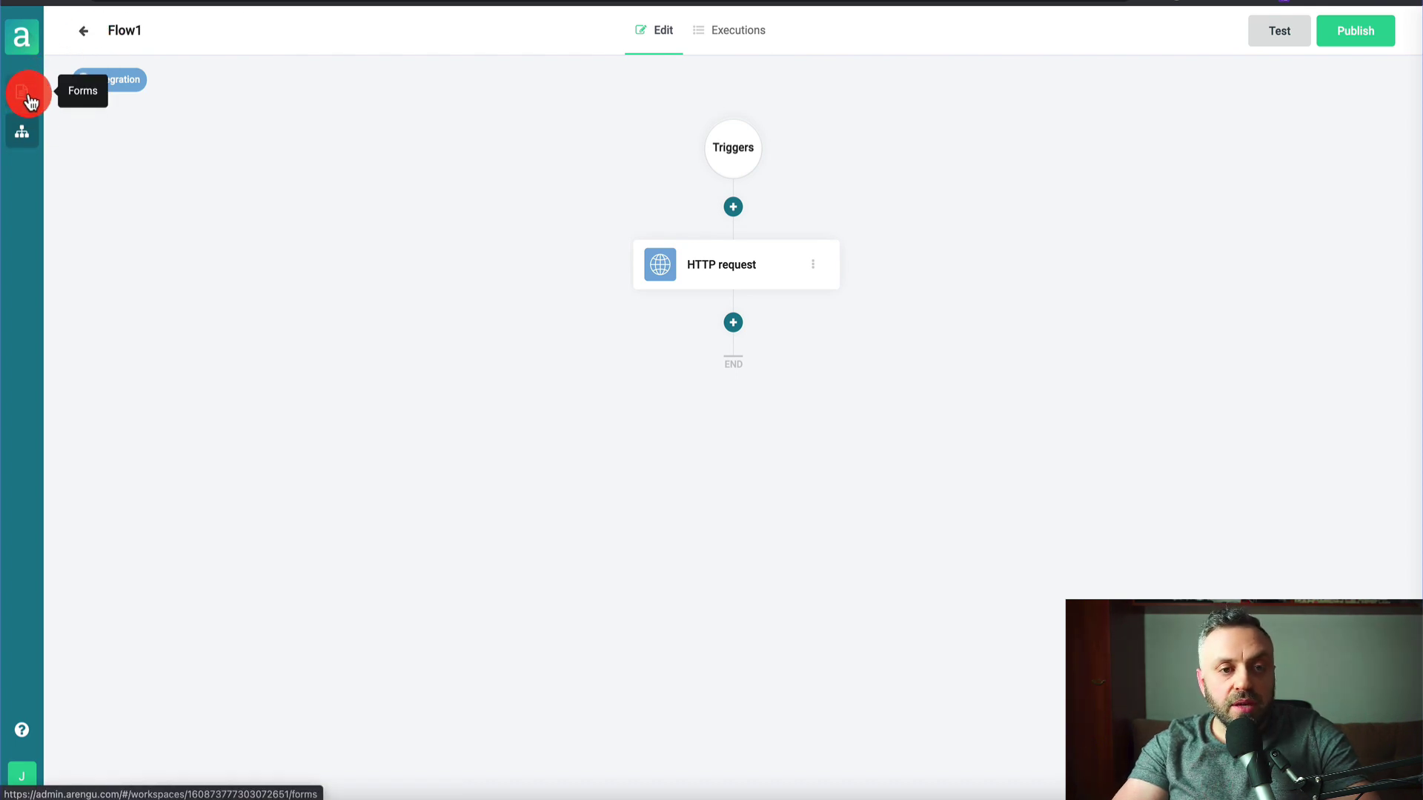
click(30, 100)
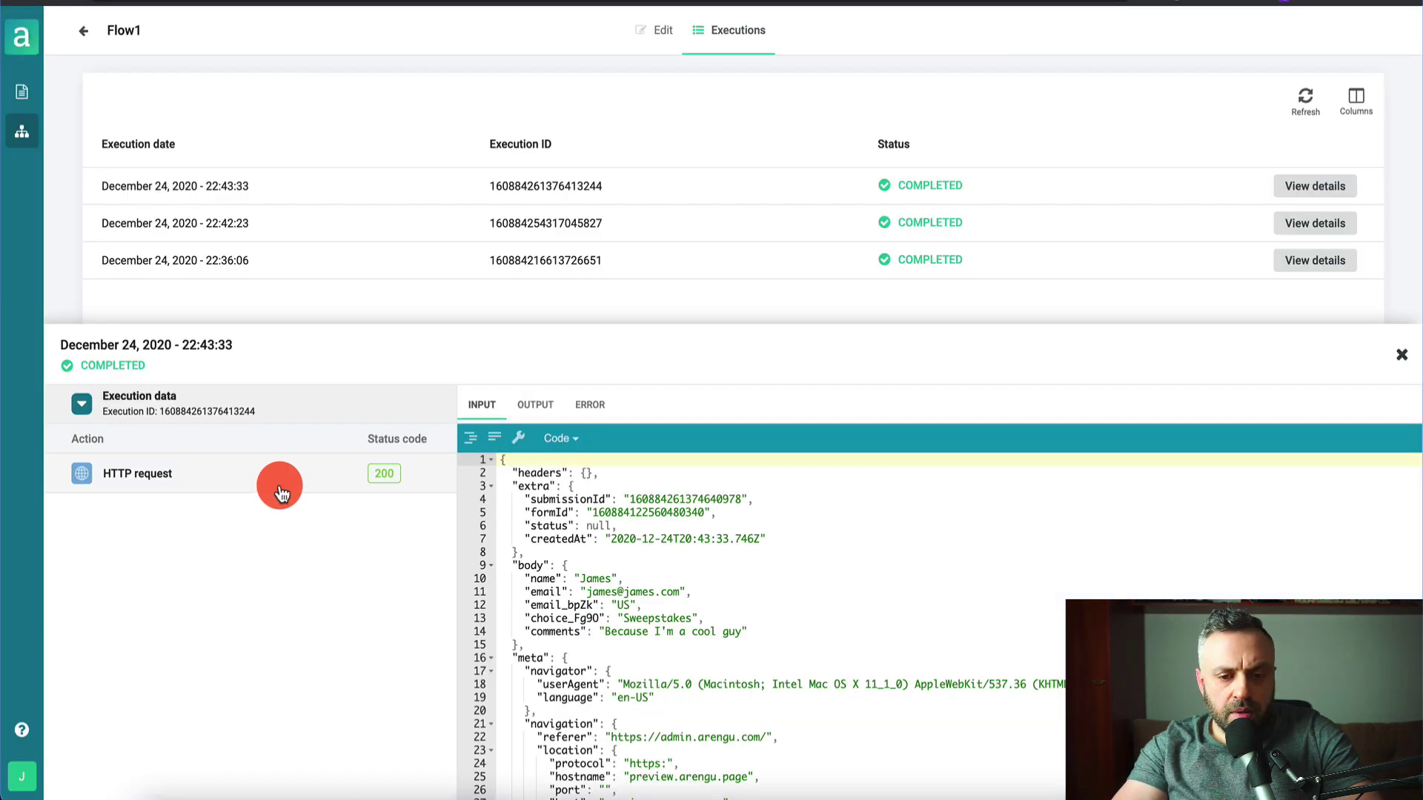
click(279, 487)
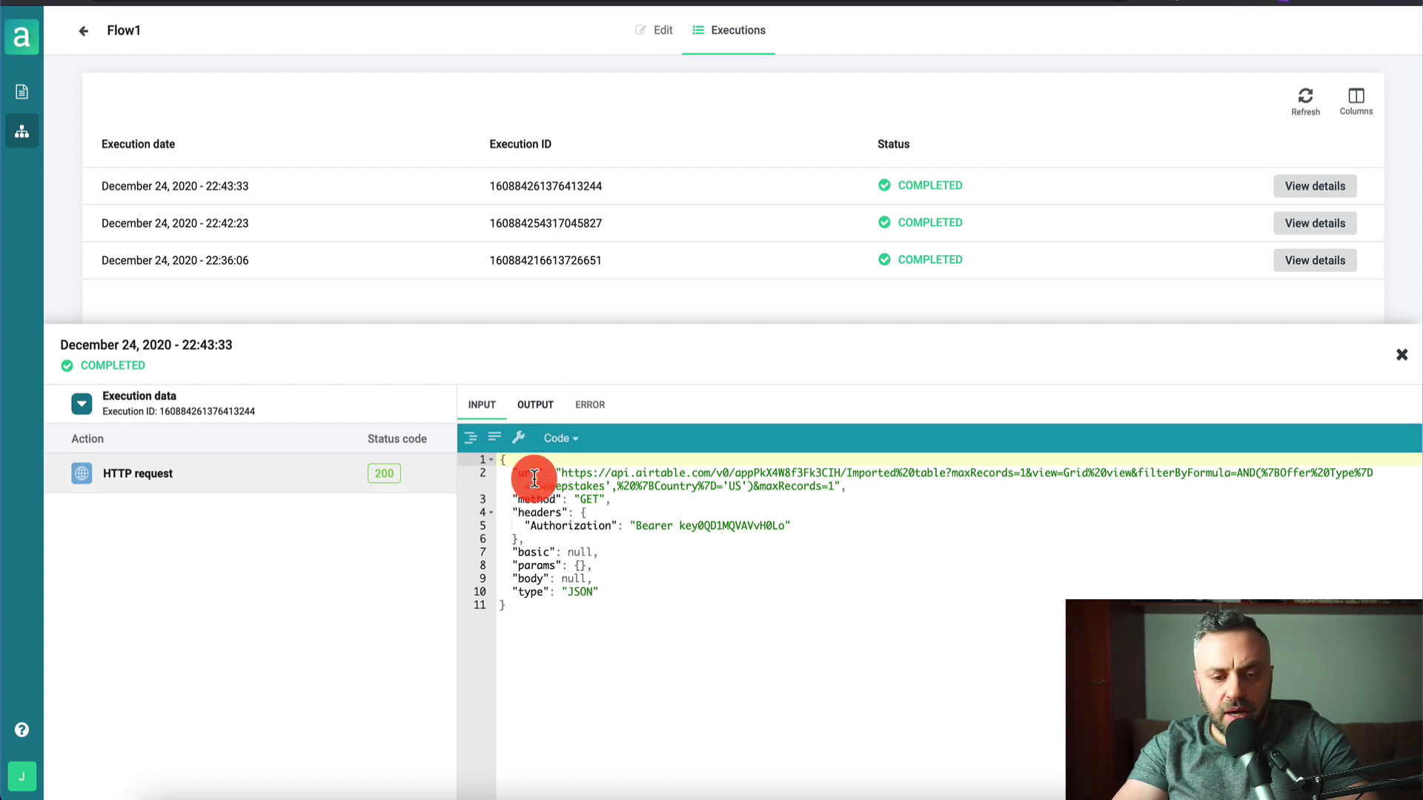
- Show the 22:43:33 run's output and scroll through the returned US Sweepstakes offers
click(549, 413)
scroll(660, 631, down, 5)
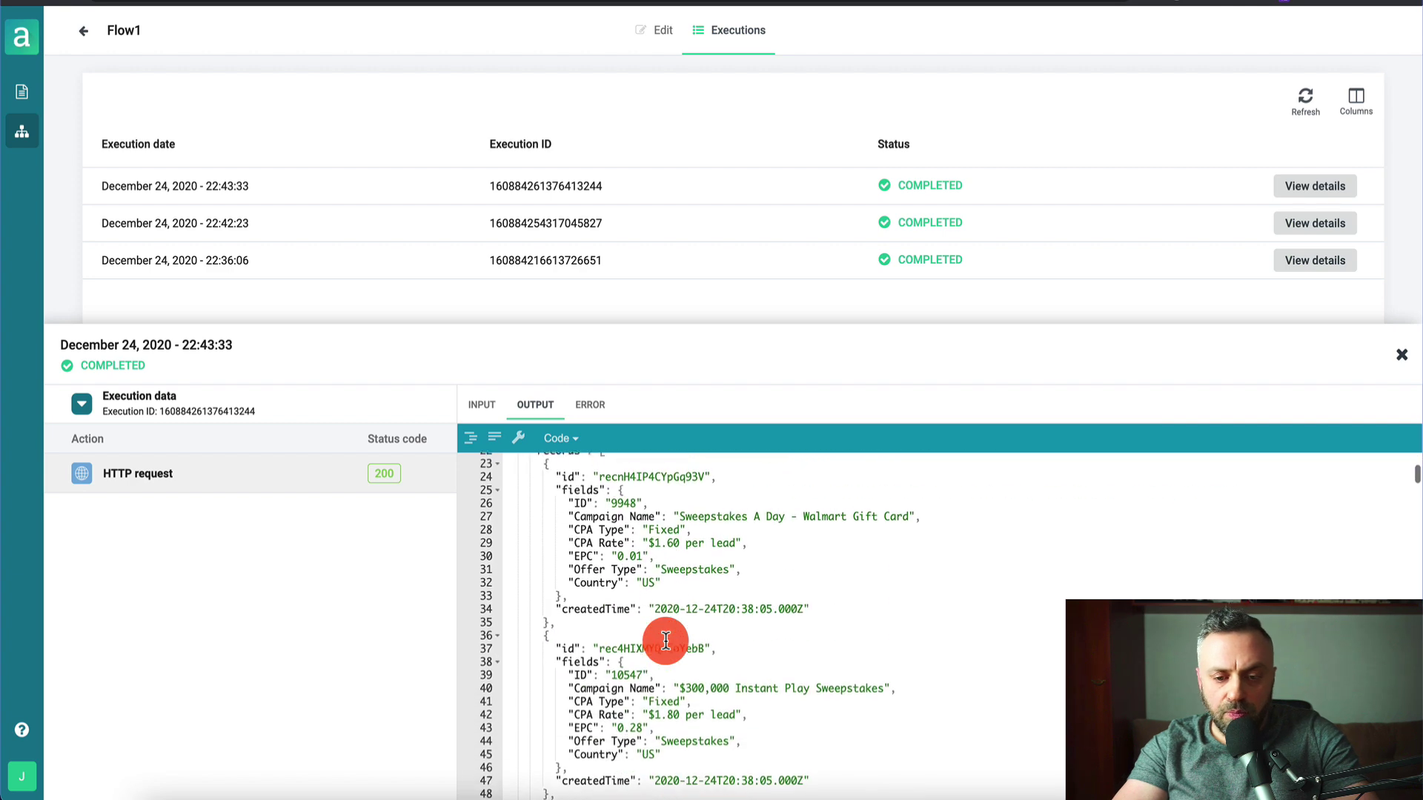
scroll(692, 524, up, 5)
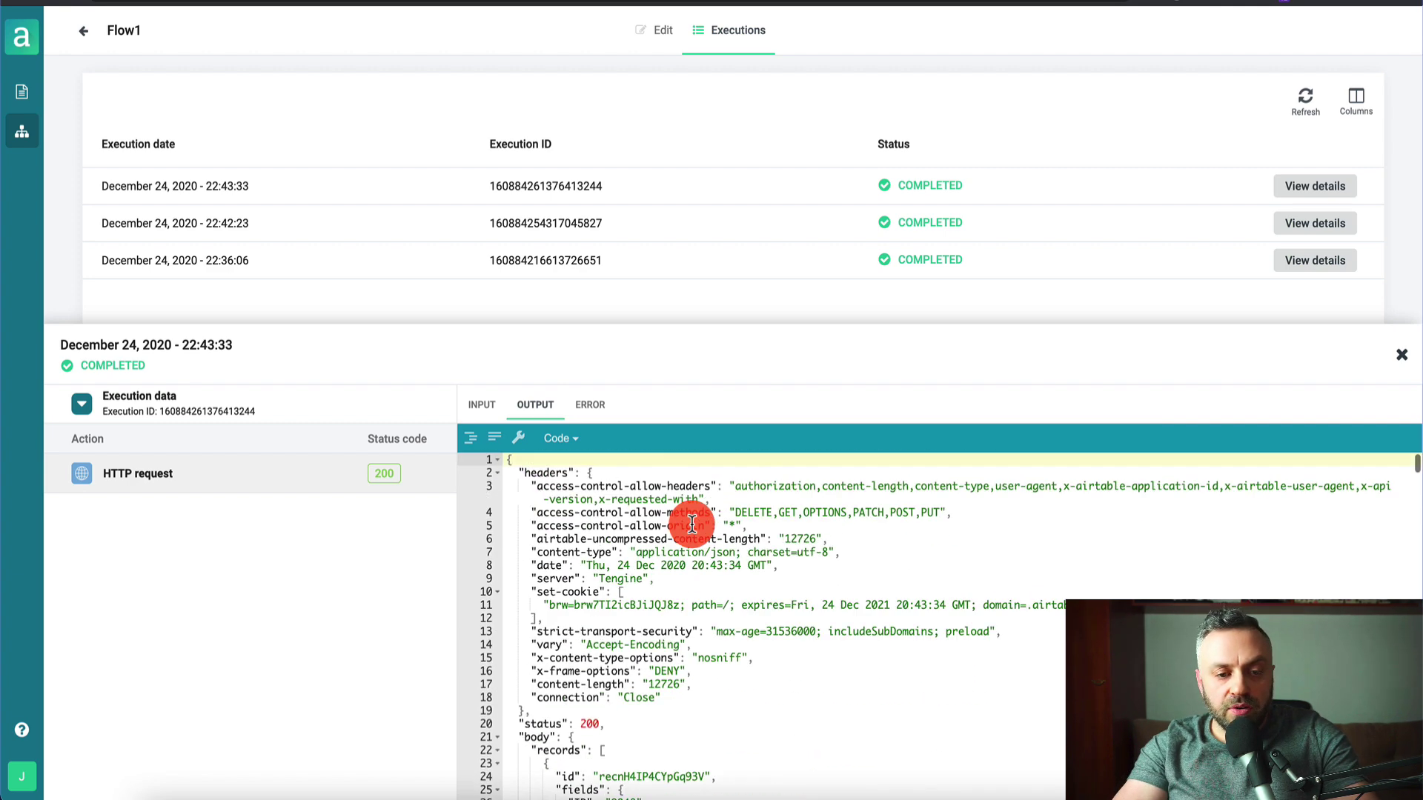
scroll(674, 568, down, 4)
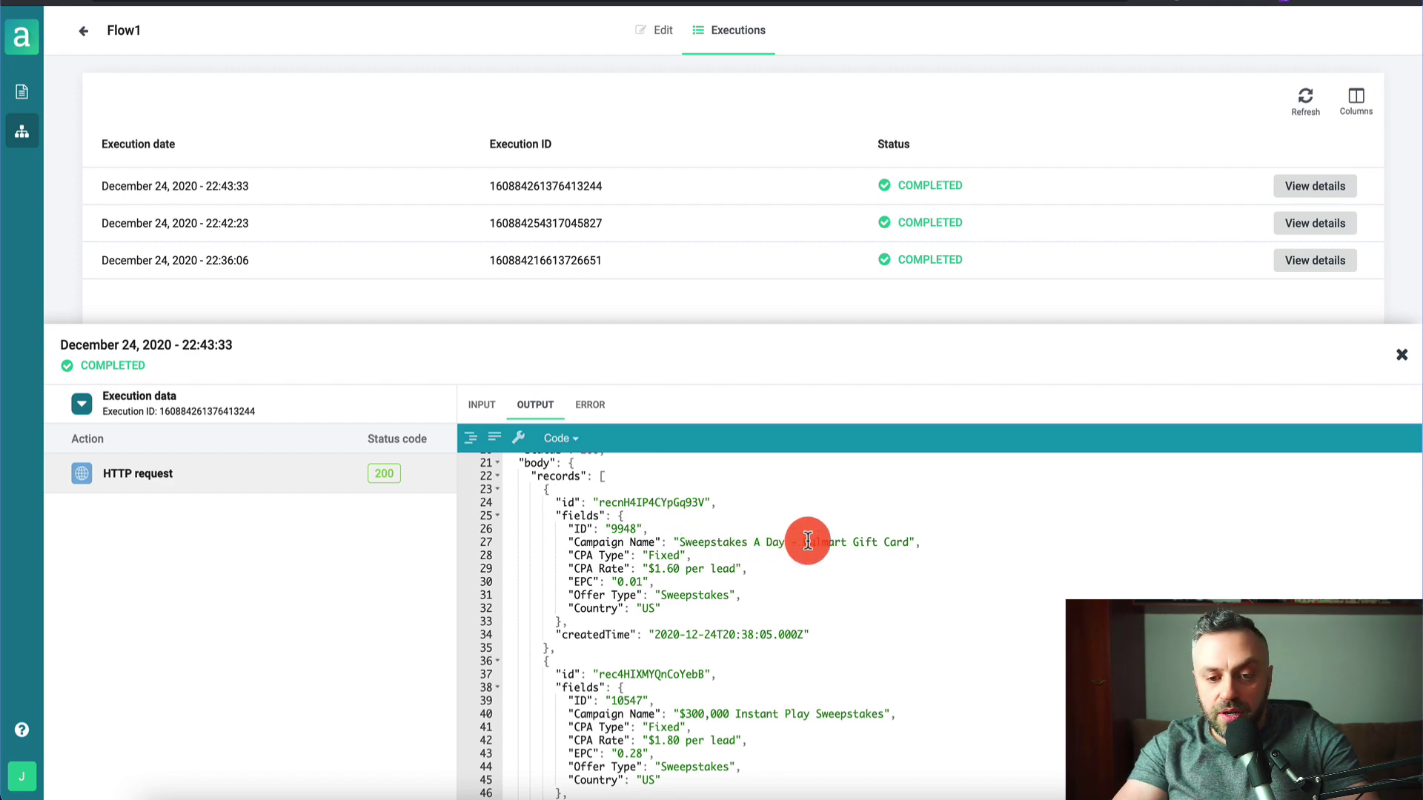
scroll(656, 612, down, 20)
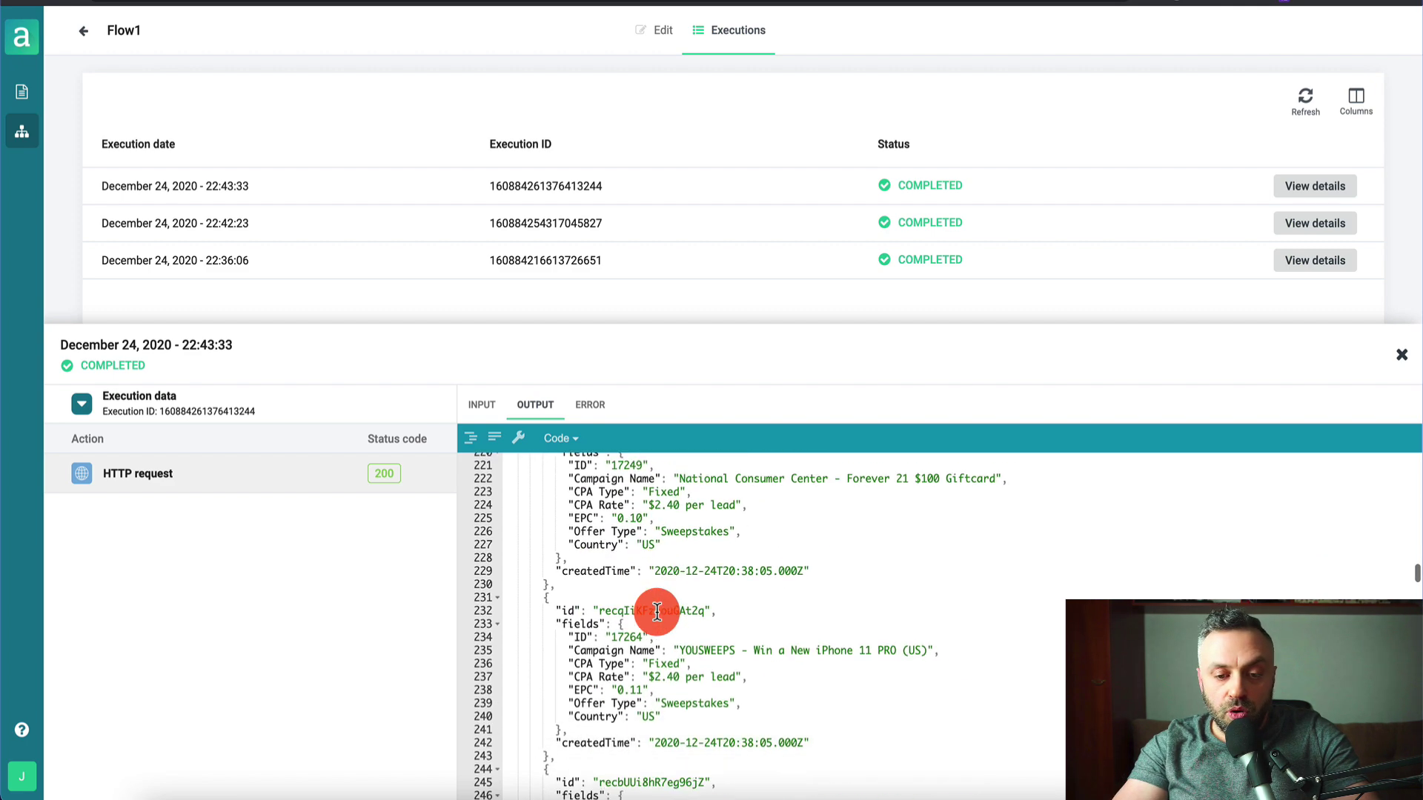
scroll(678, 533, up, 2)
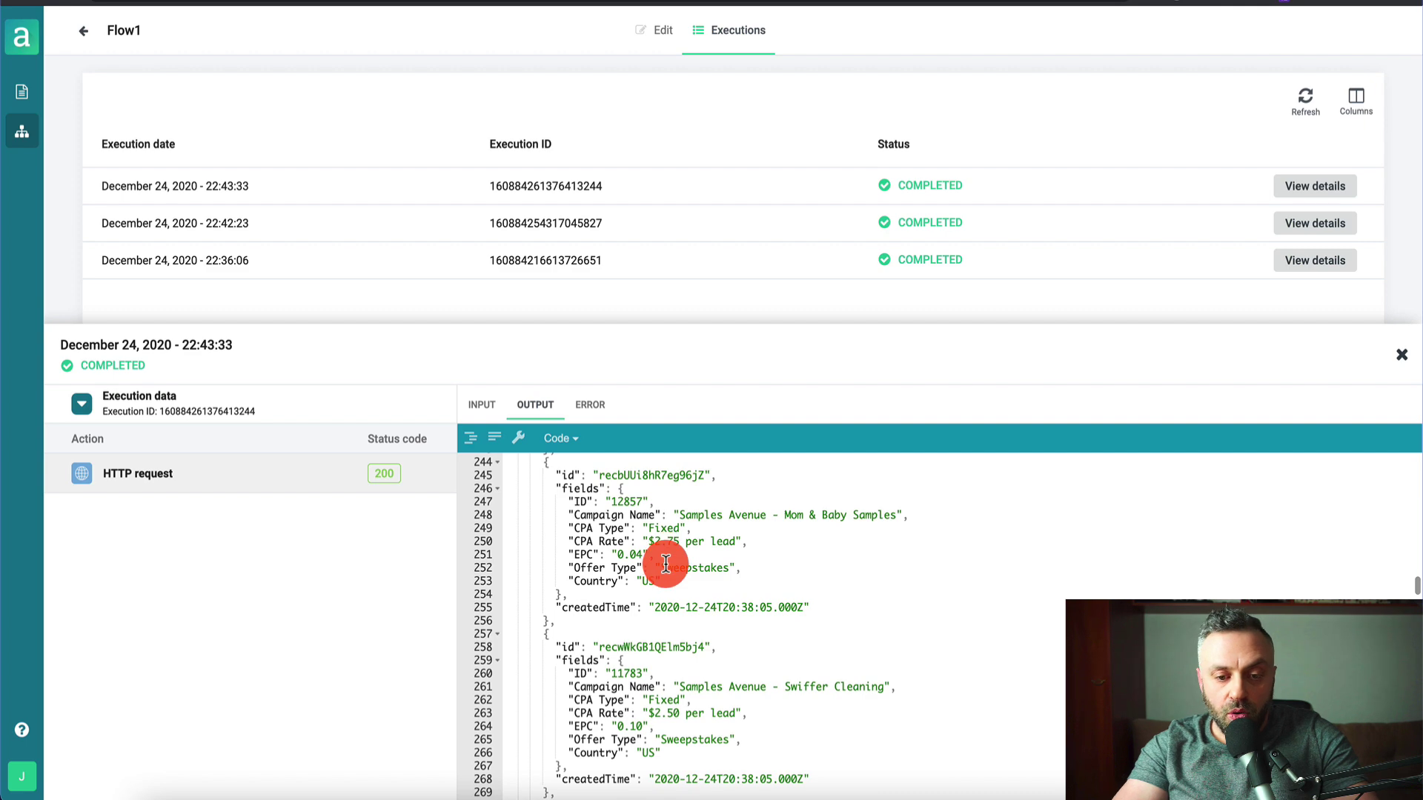
scroll(667, 564, down, 20)
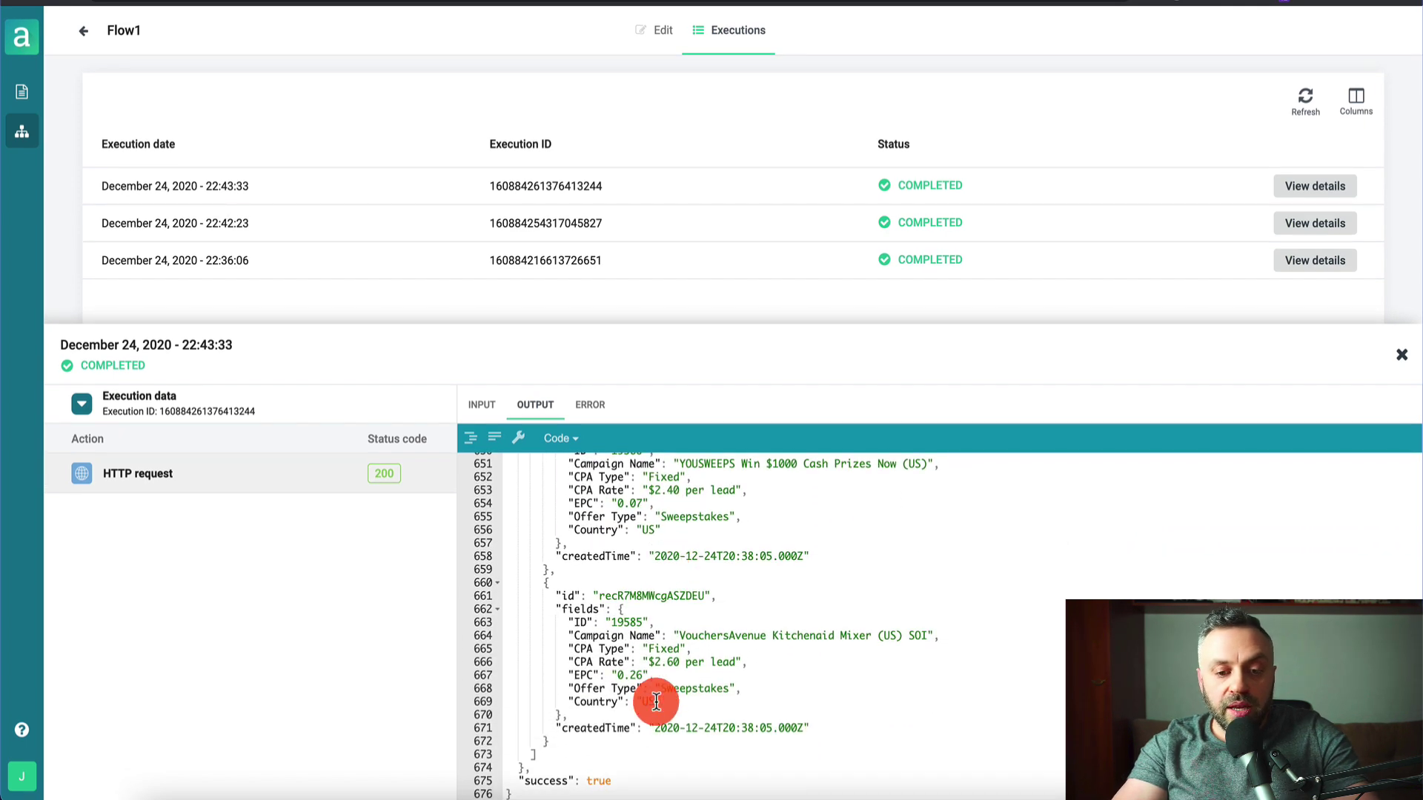
scroll(664, 528, up, 20)
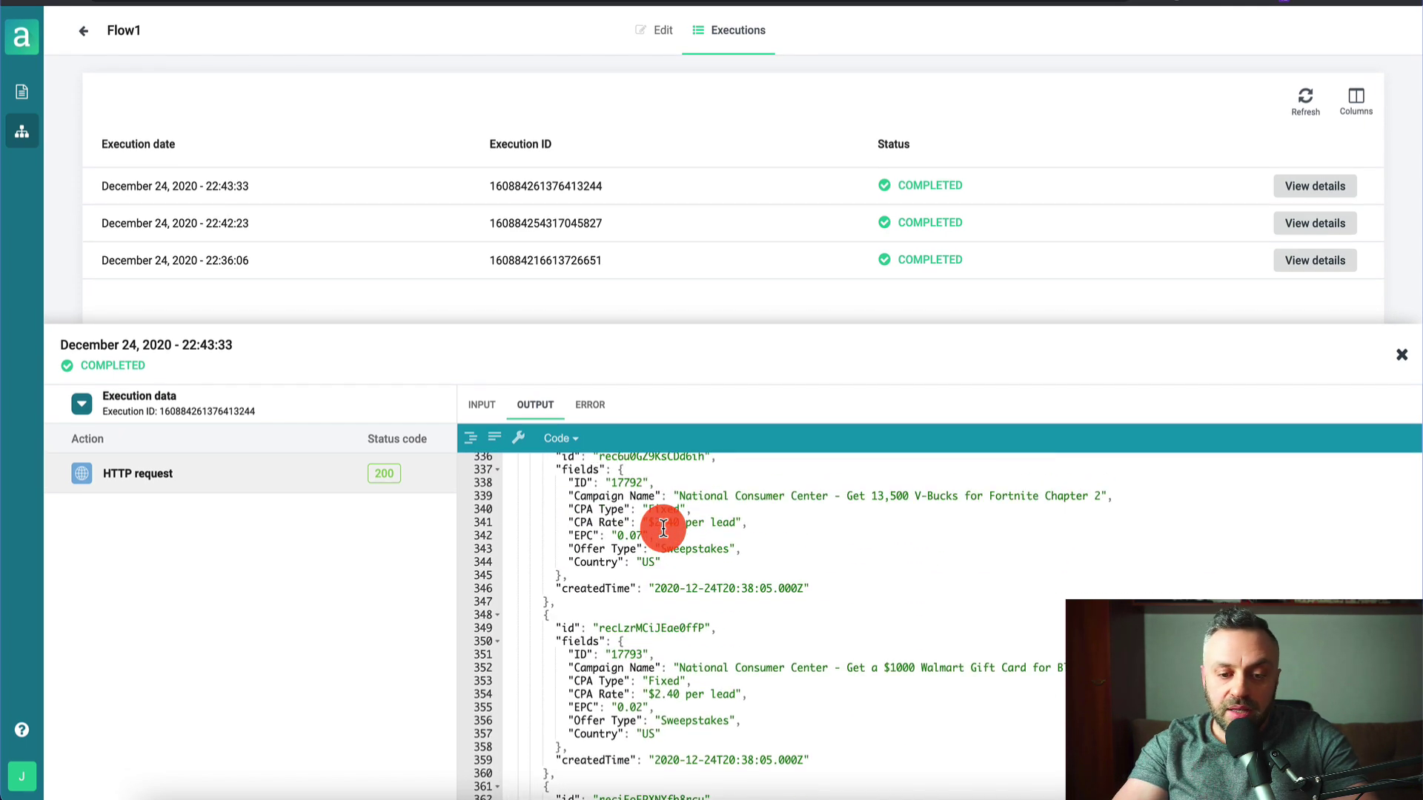
scroll(663, 528, up, 20)
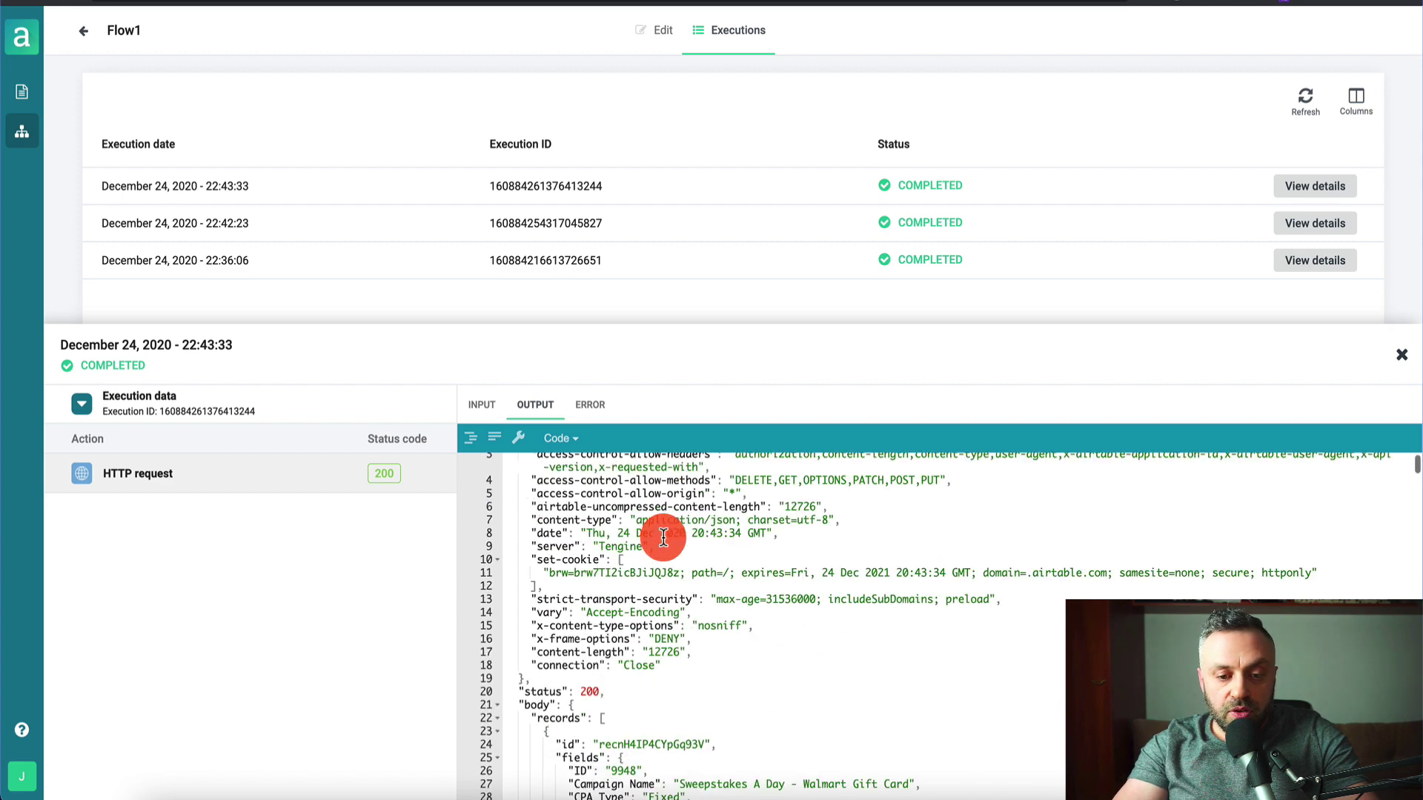
scroll(664, 537, down, 2)
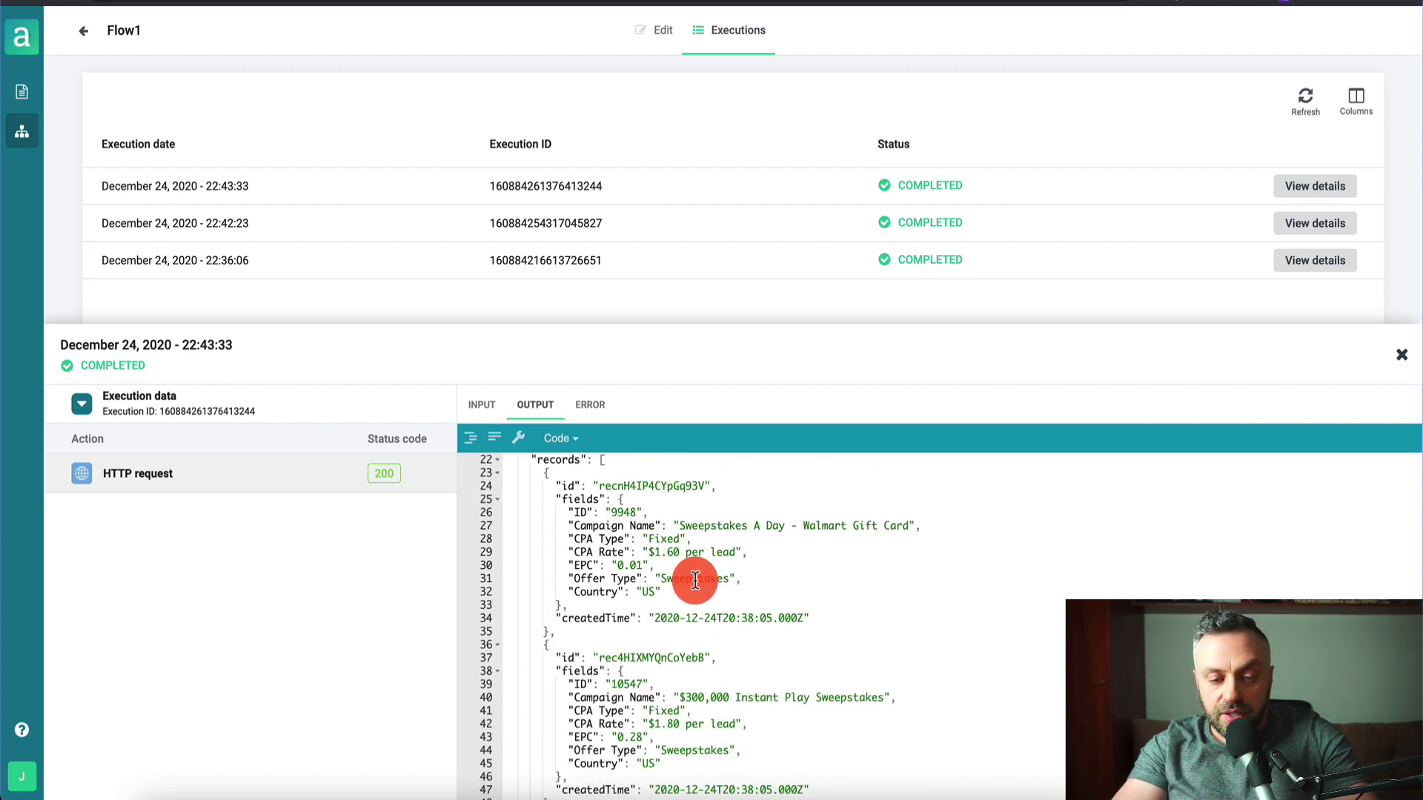
scroll(698, 583, down, 1)
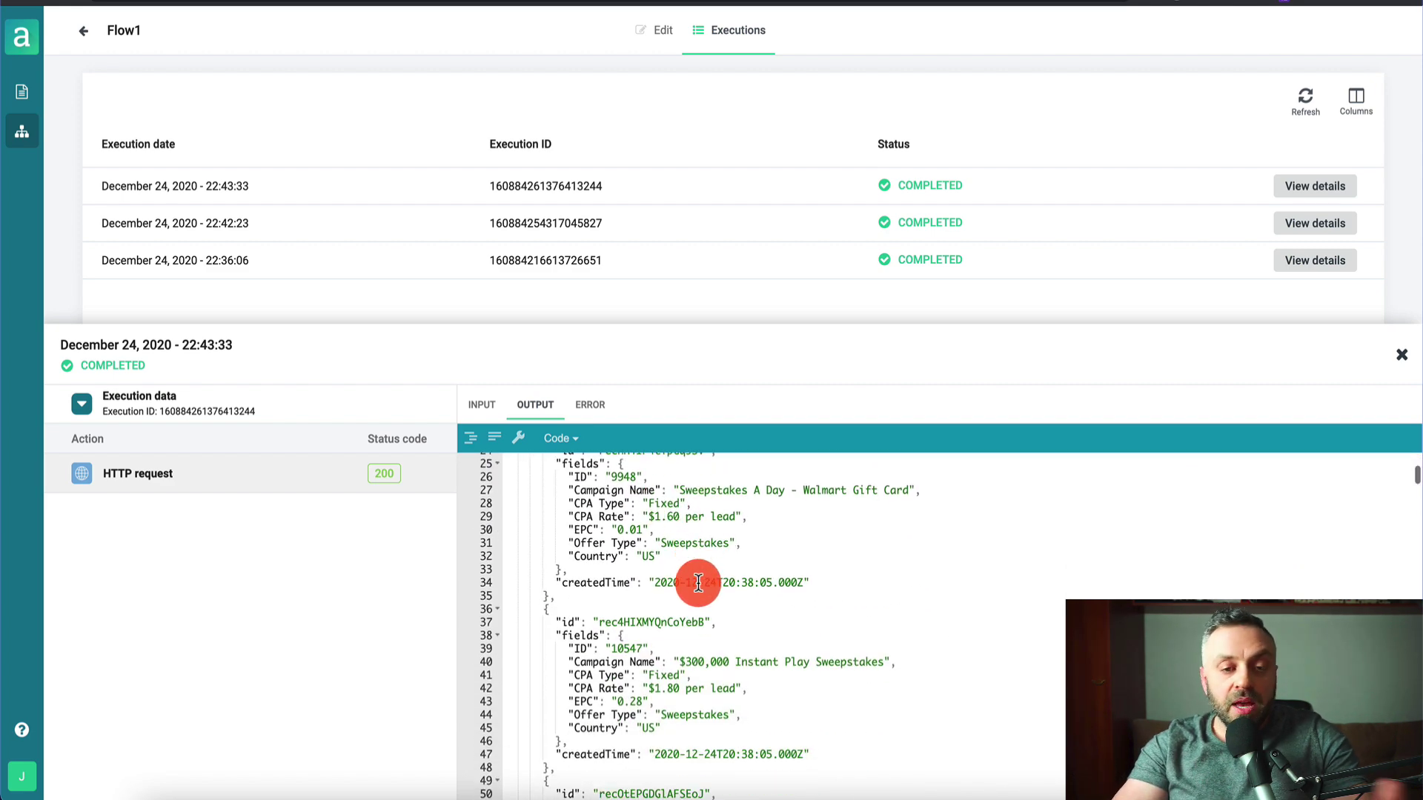
- Resubmit the offers form with Surveys selected and '[Surveys]' appended to the name
click(1401, 357)
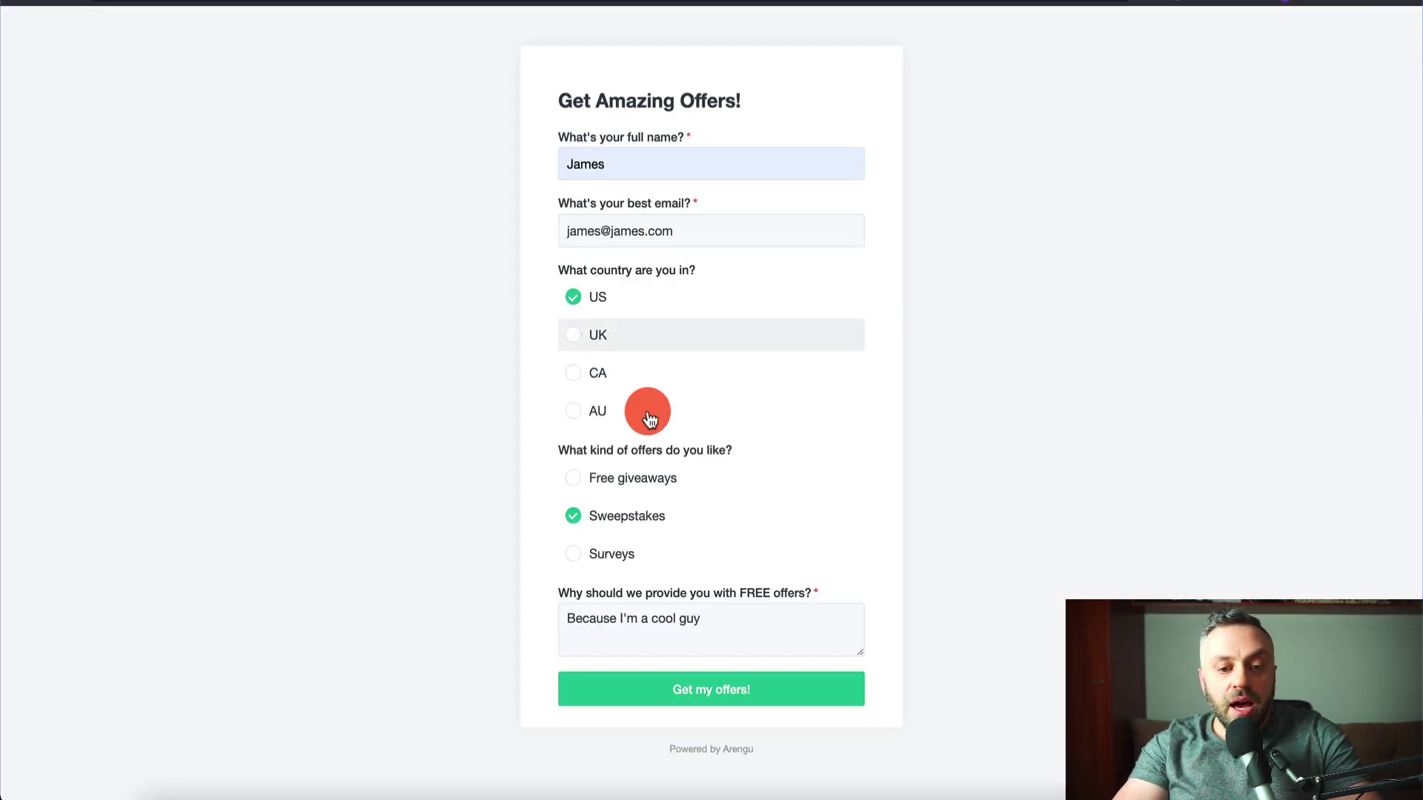
click(575, 552)
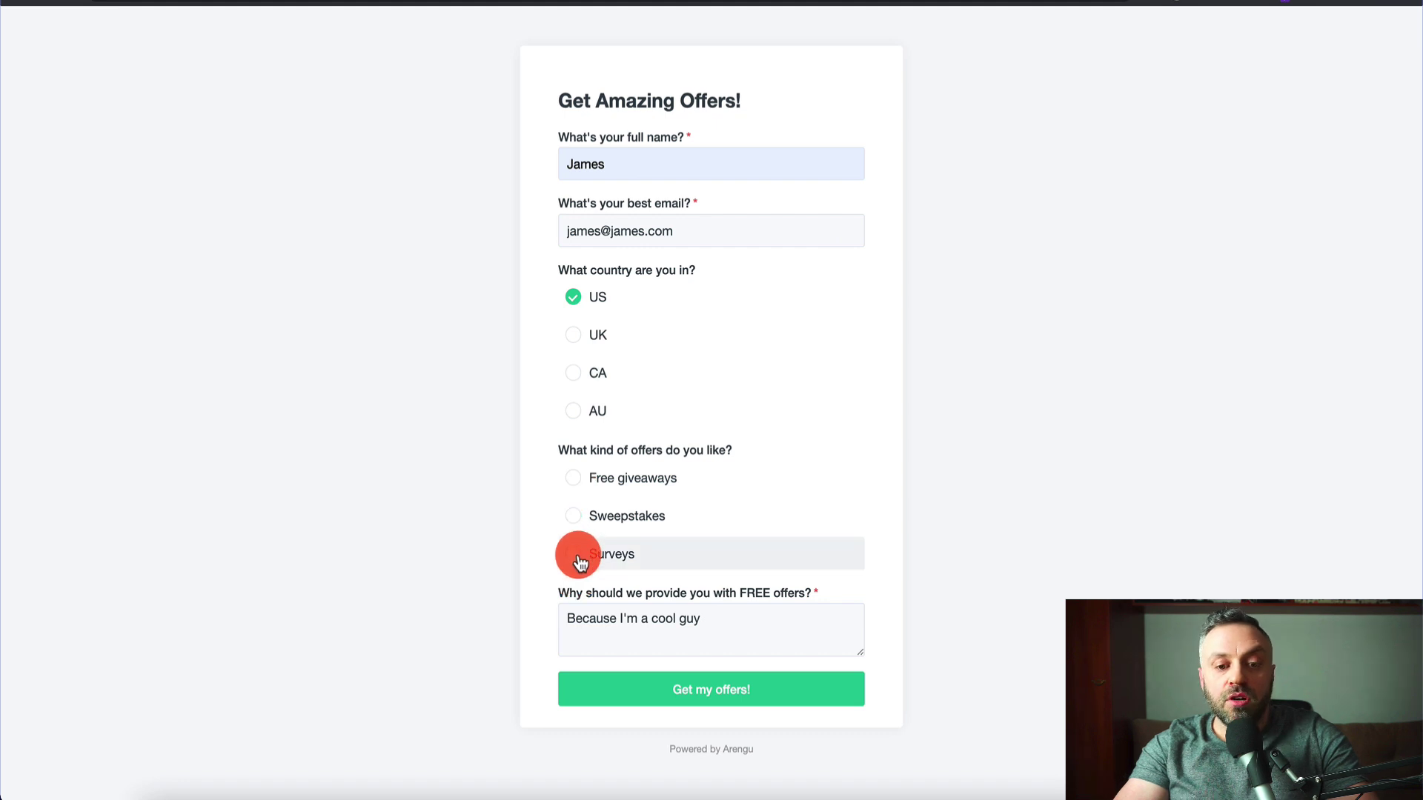
click(650, 165)
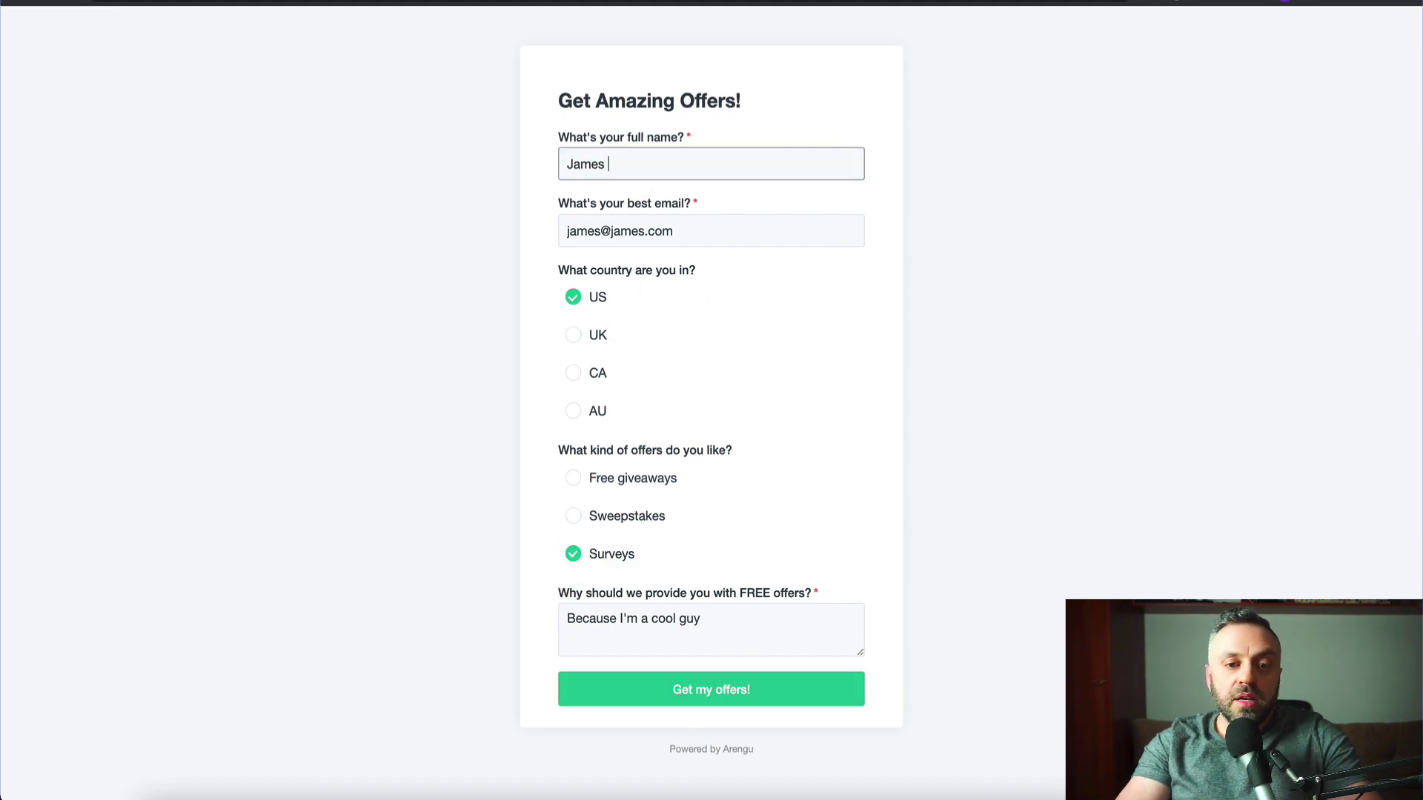
text([Surveys])
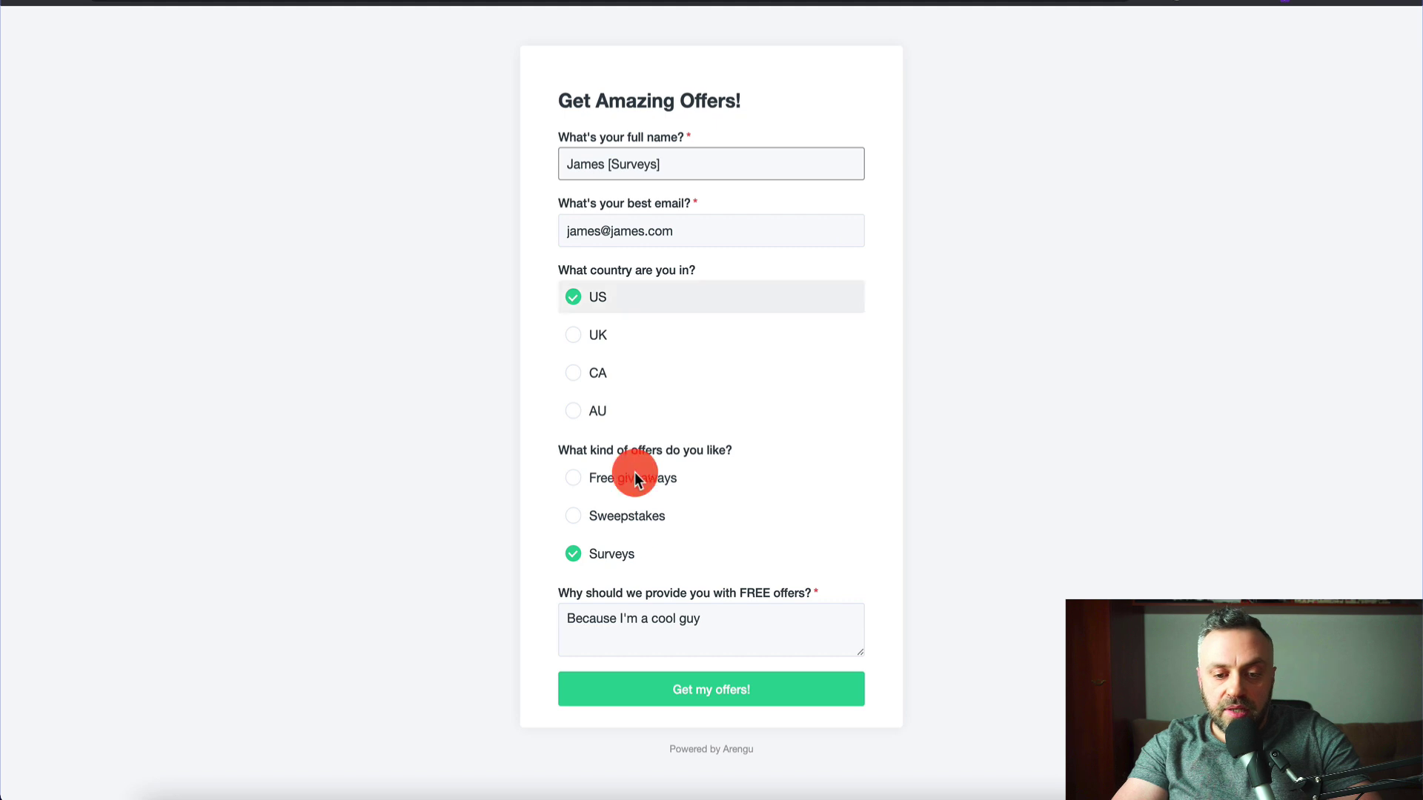
click(709, 695)
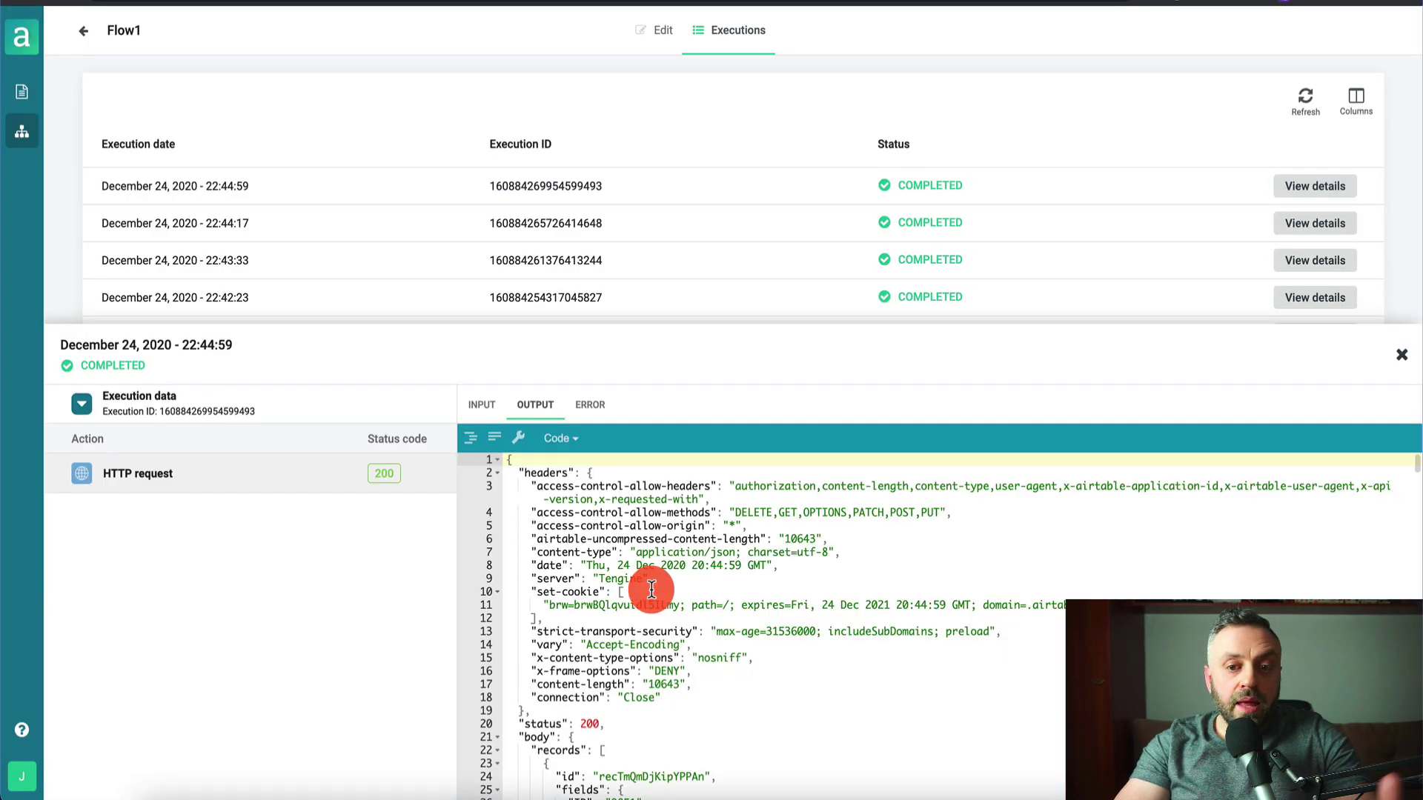
- Review the 22:44:59 run's request URL and its US Surveys offers output
click(472, 411)
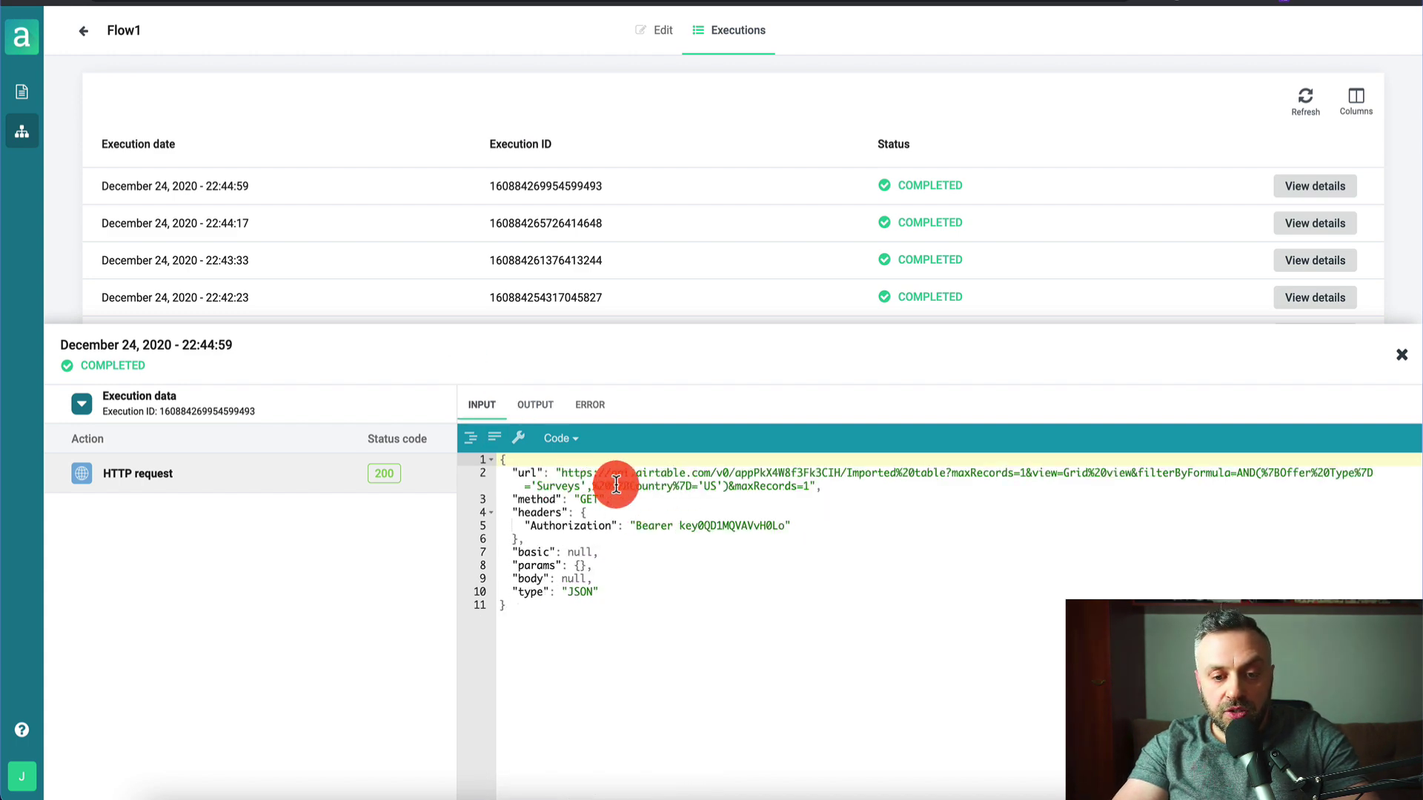
click(535, 404)
scroll(659, 620, down, 2)
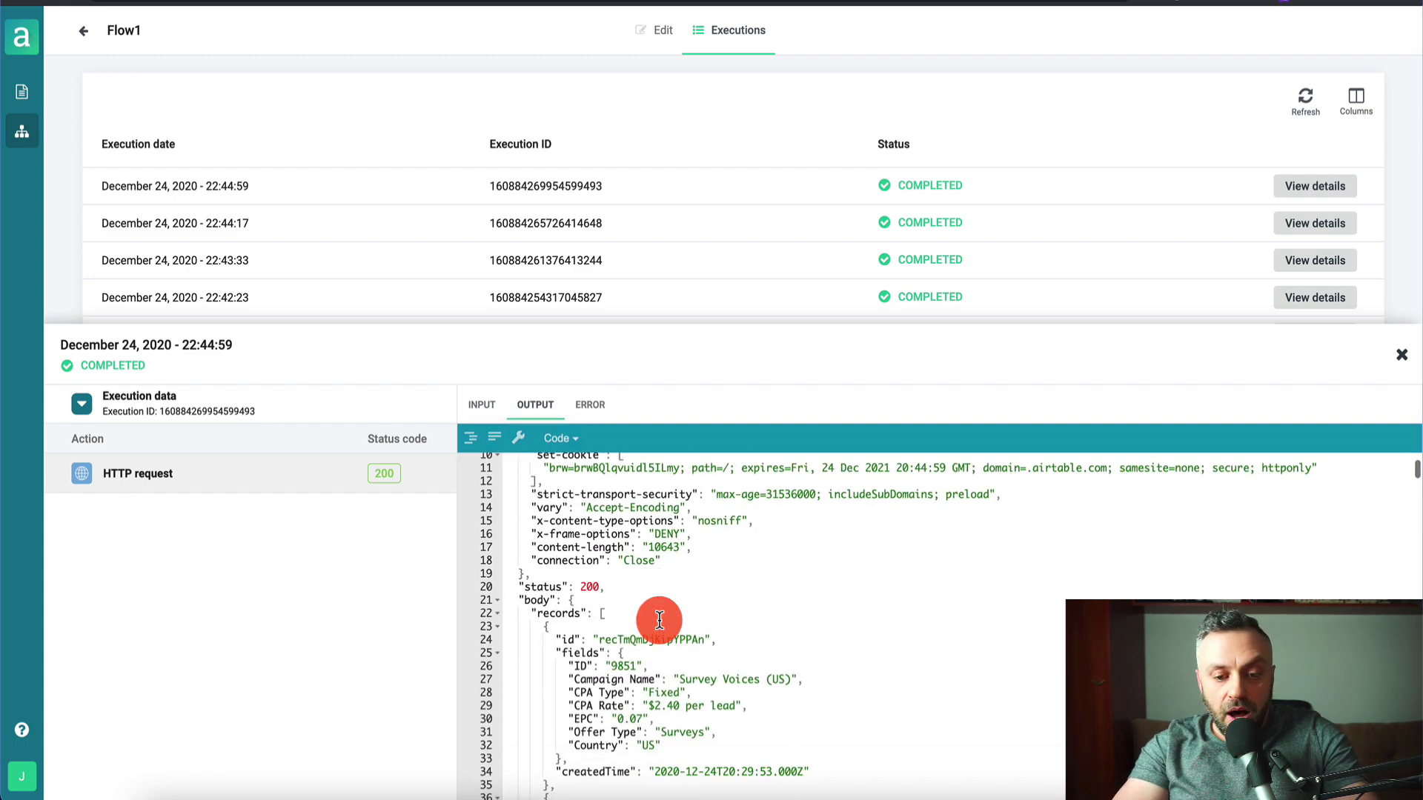
scroll(659, 620, down, 5)
scroll(680, 498, up, 2)
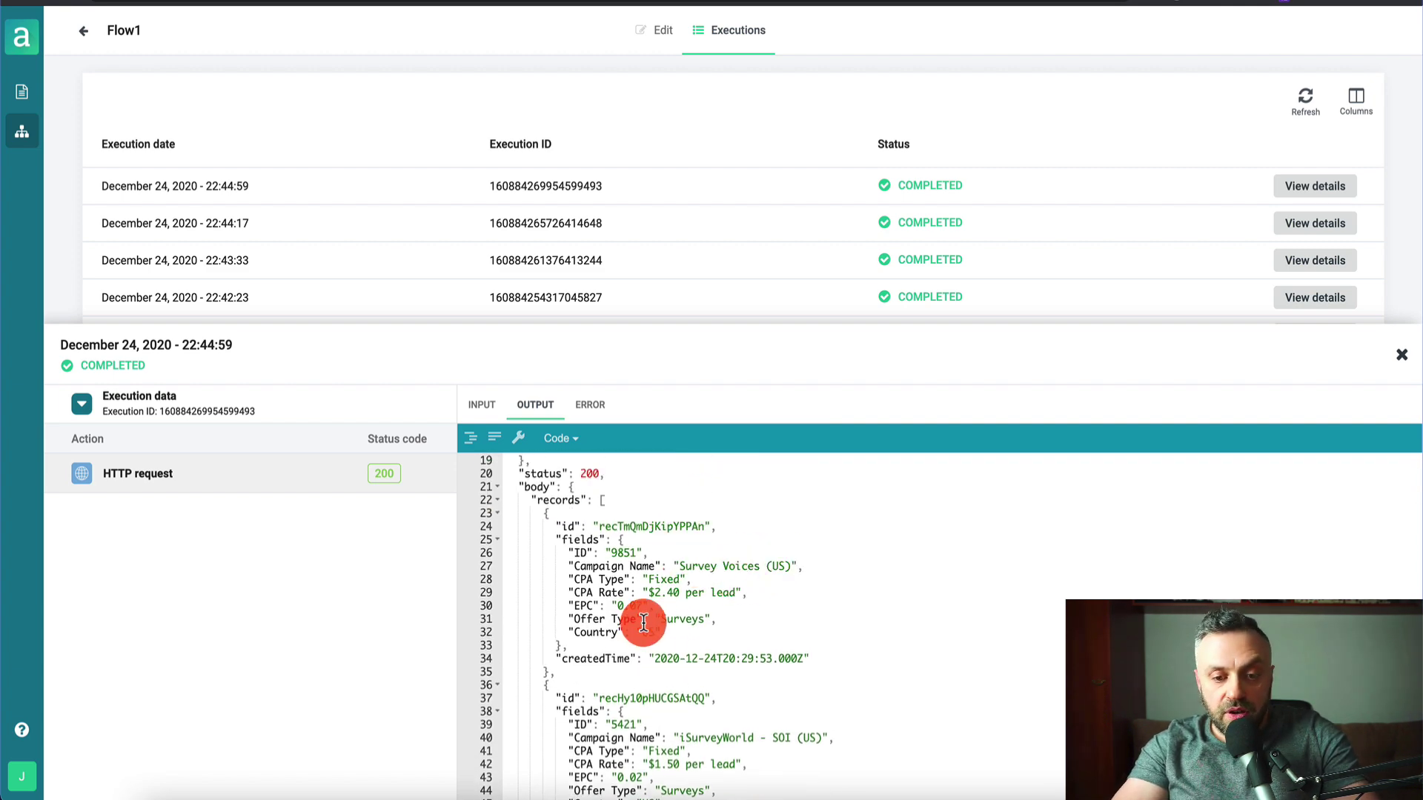
scroll(644, 621, down, 3)
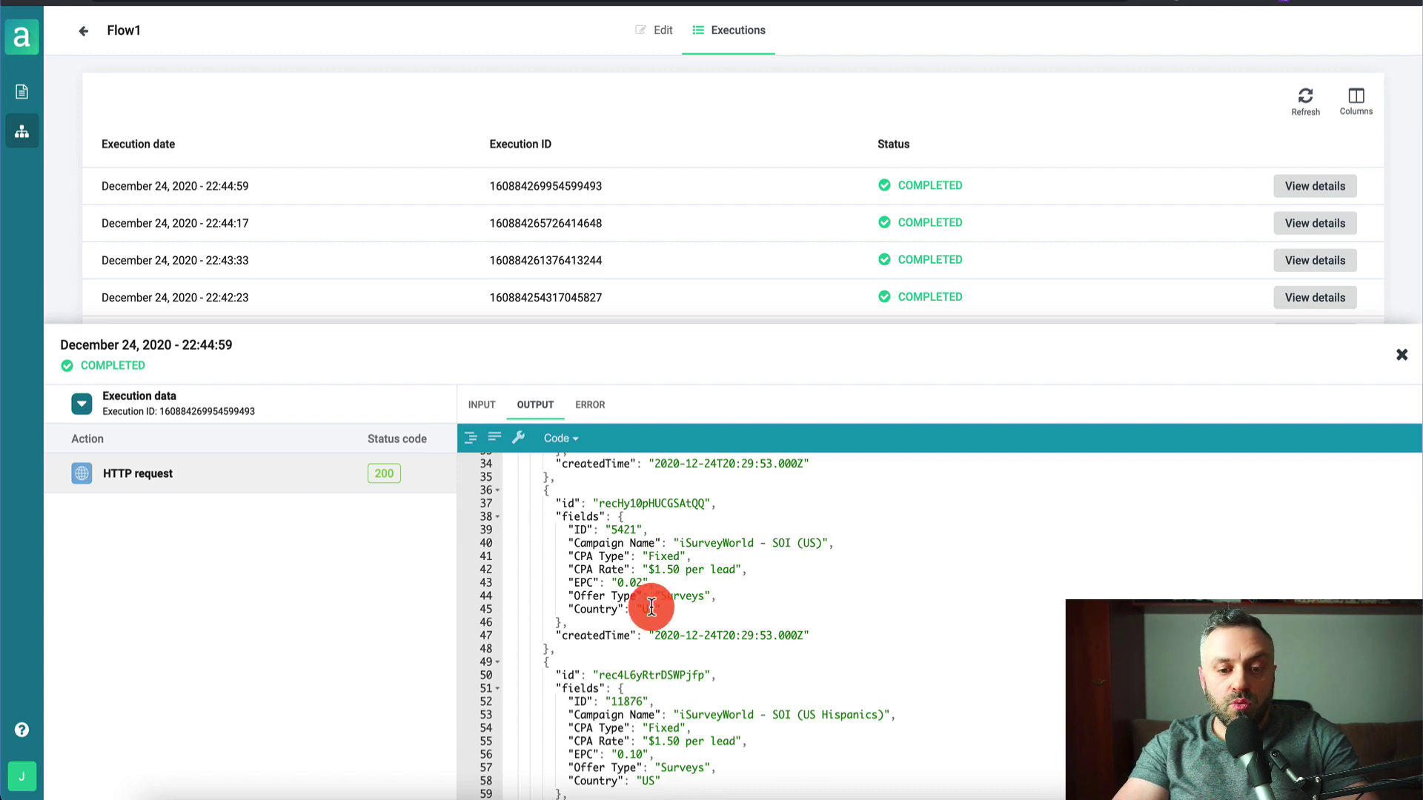
scroll(651, 607, down, 10)
scroll(651, 608, up, 18)
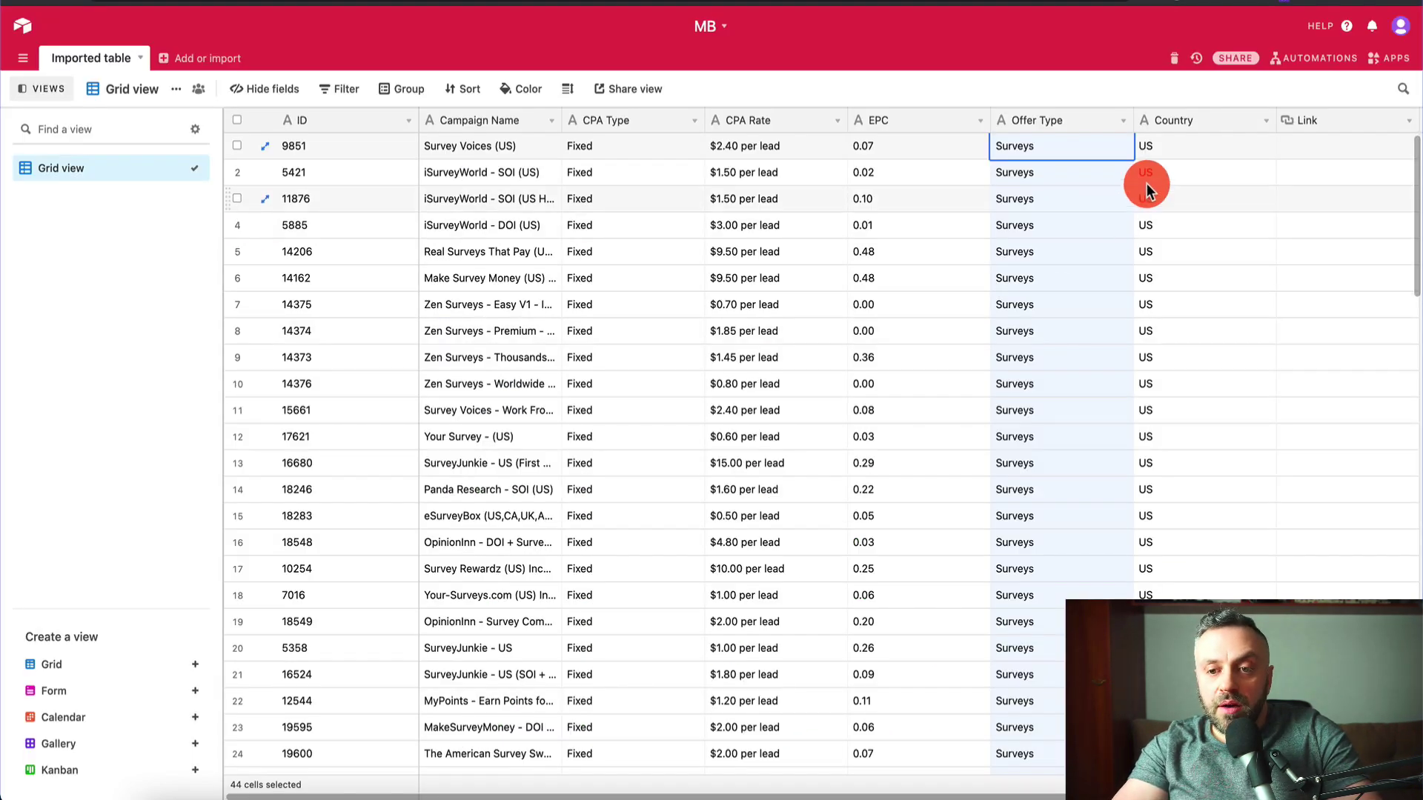
- Scroll the MB table past the Surveys rows, then switch to the MaxBounty campaign search
scroll(1039, 199, down, 10)
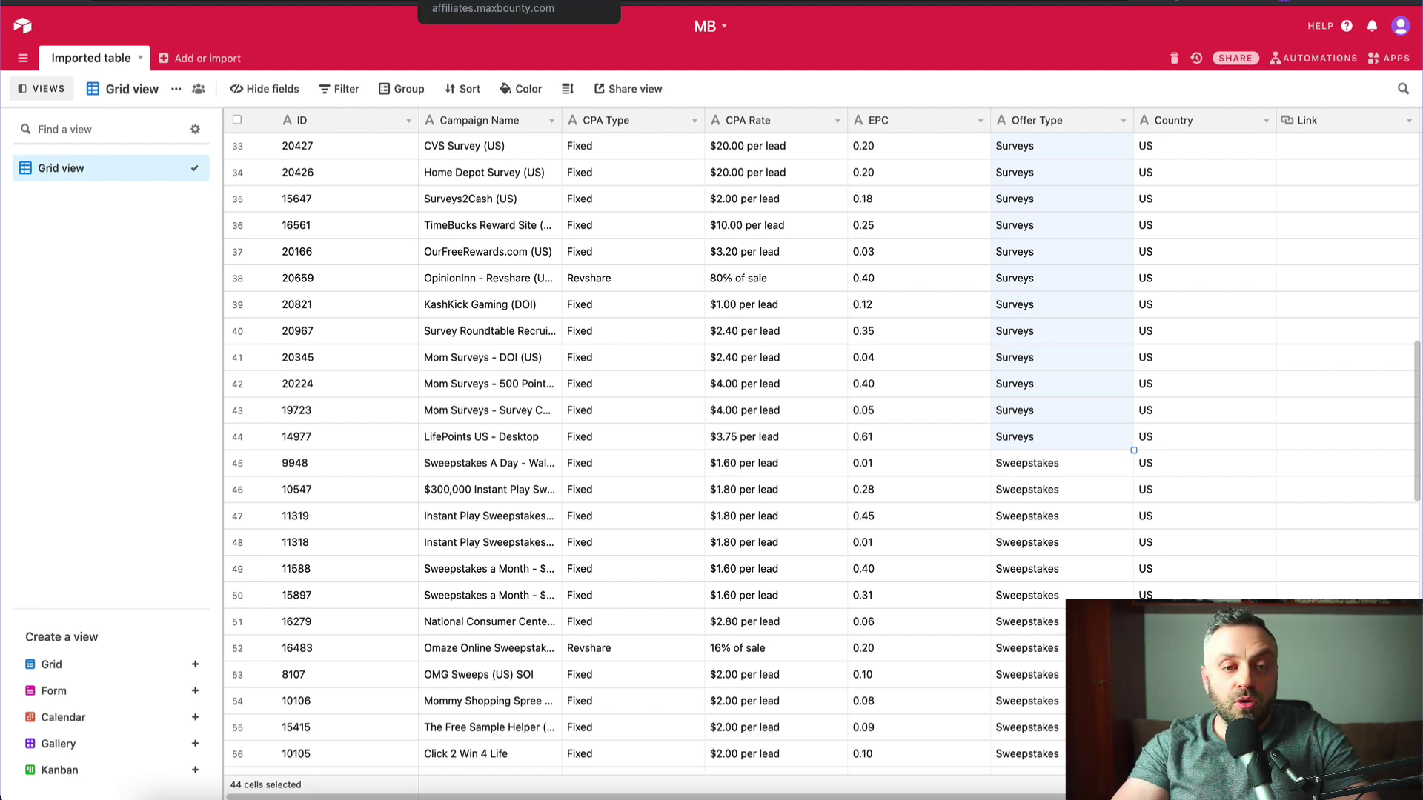
click(519, 2)
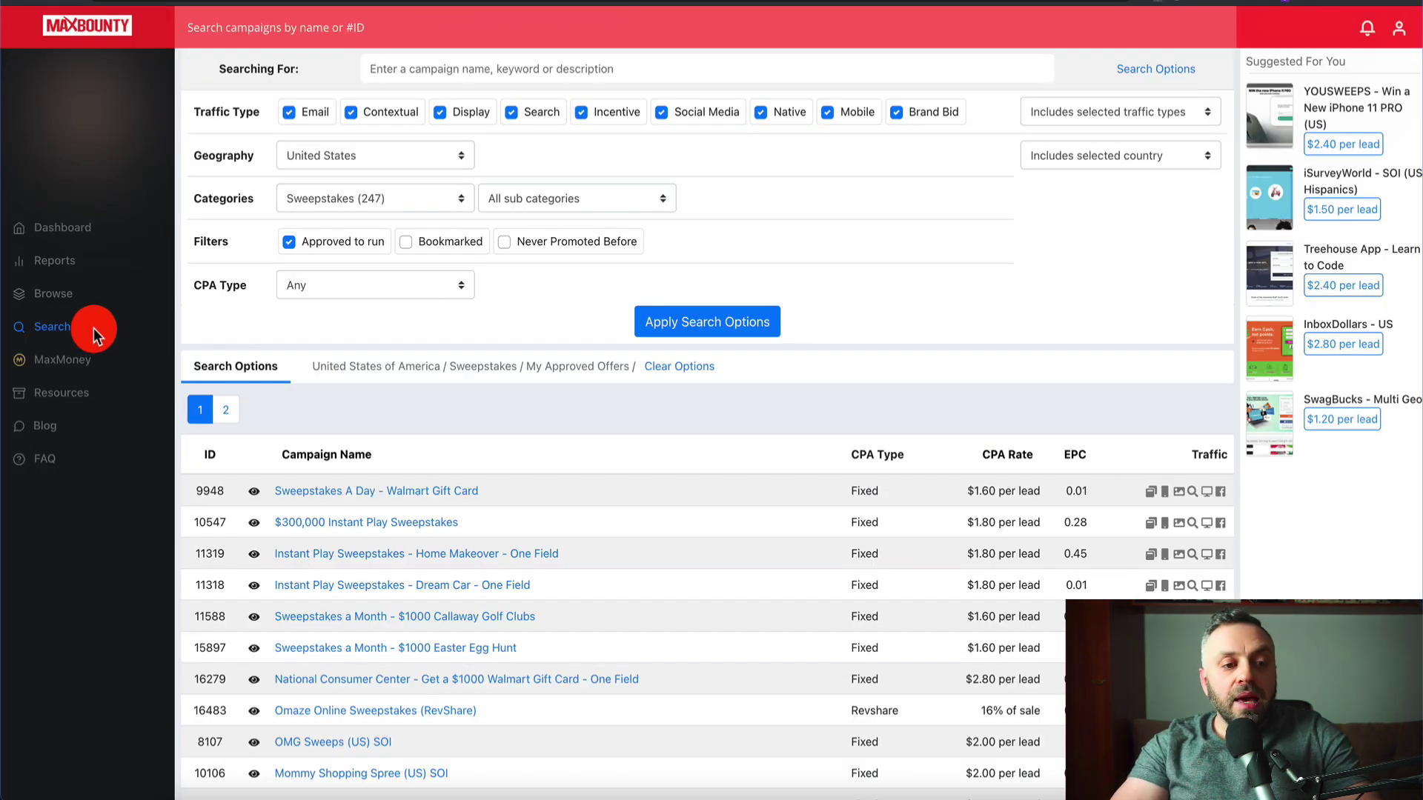
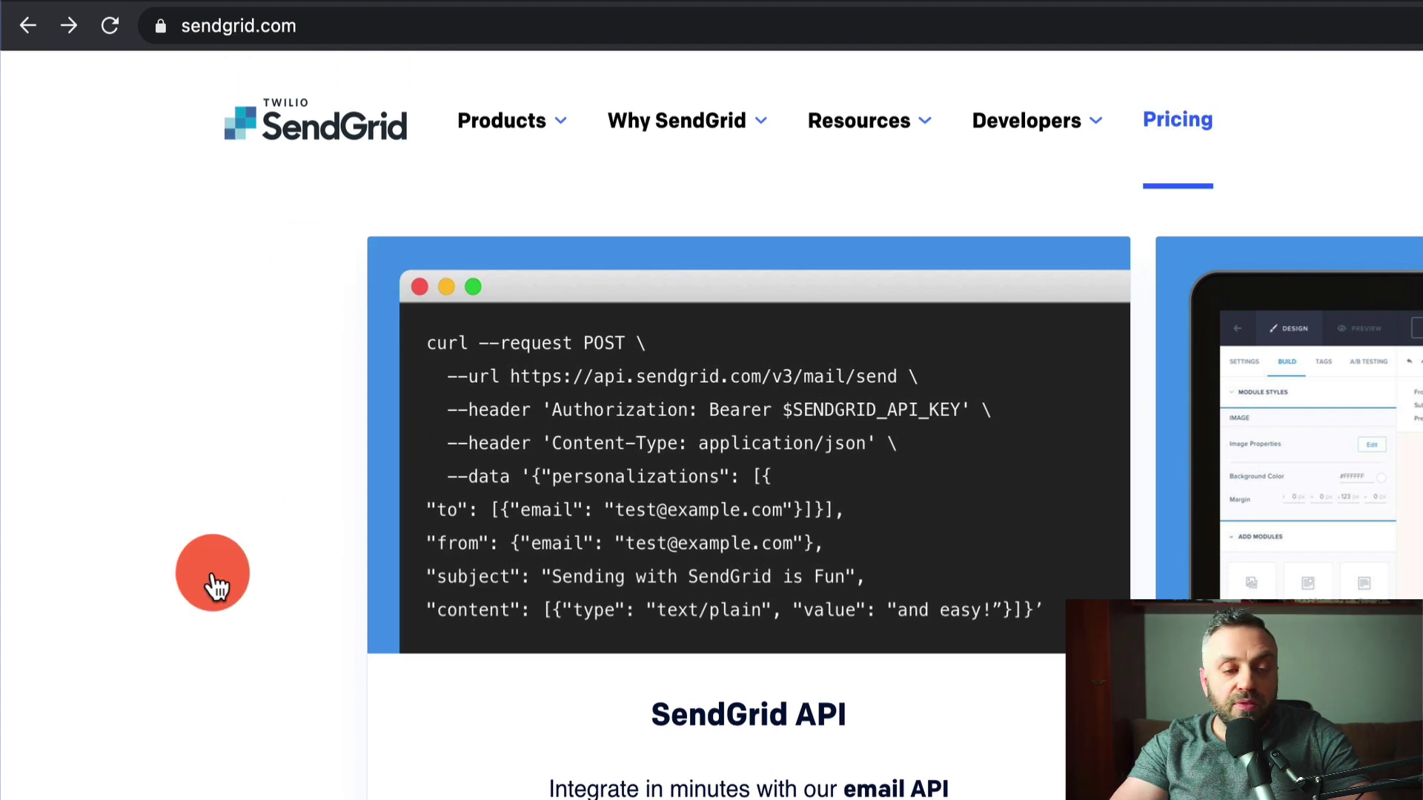
- Scroll through SendGrid's pricing page comparing the Free ($0/mo) and Essentials ($14.95/mo) plans
scroll(206, 571, down, 10)
scroll(380, 572, up, 4)
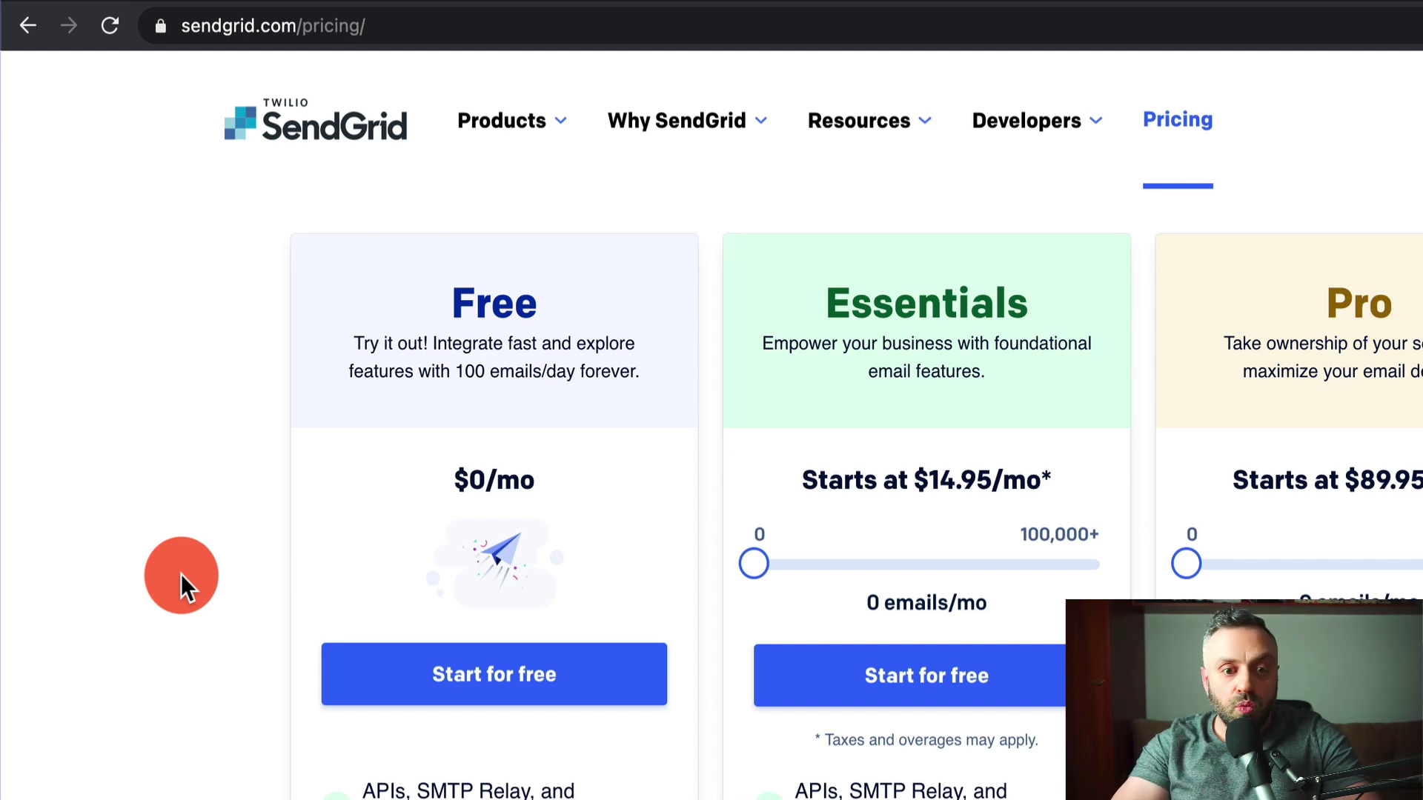
scroll(181, 574, up, 10)
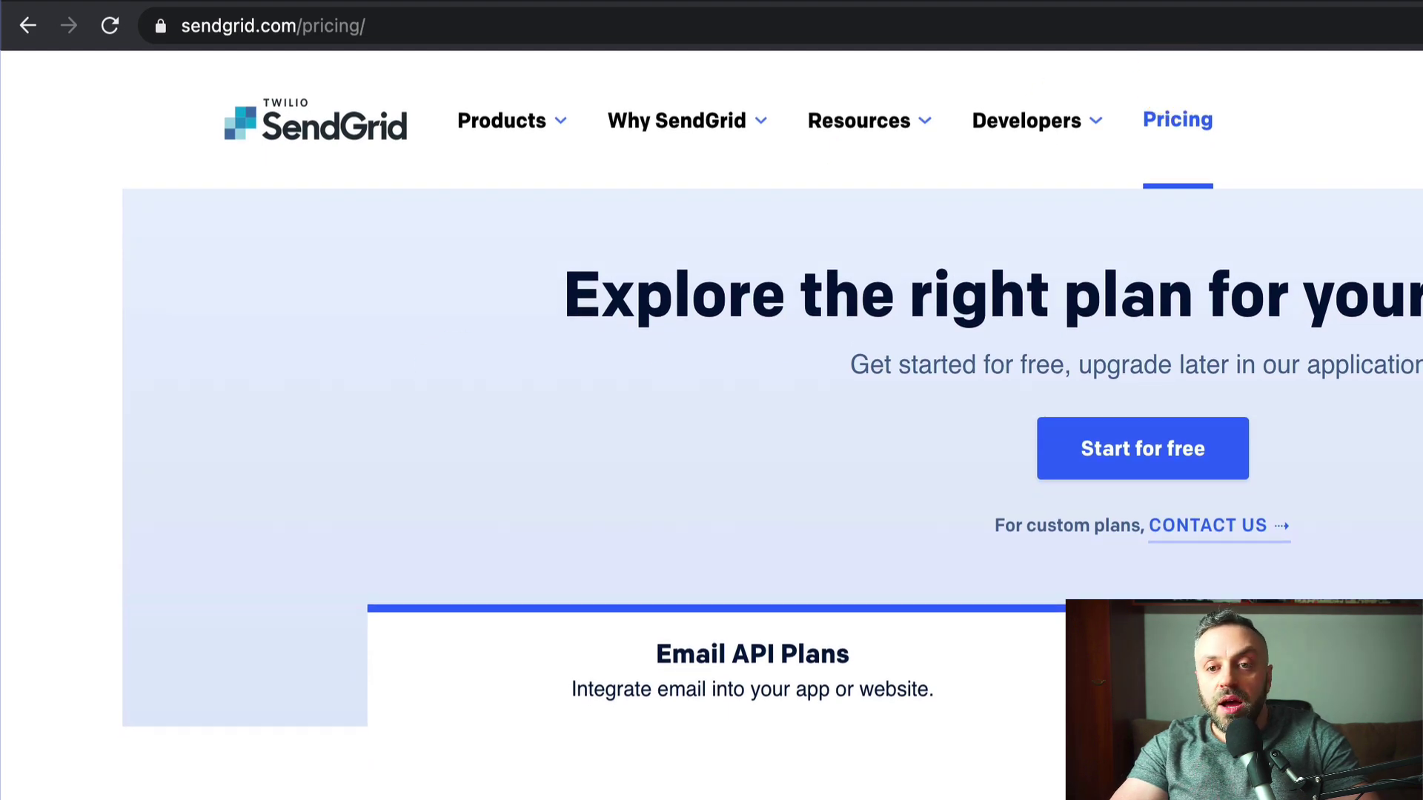
scroll(771, 445, down, 5)
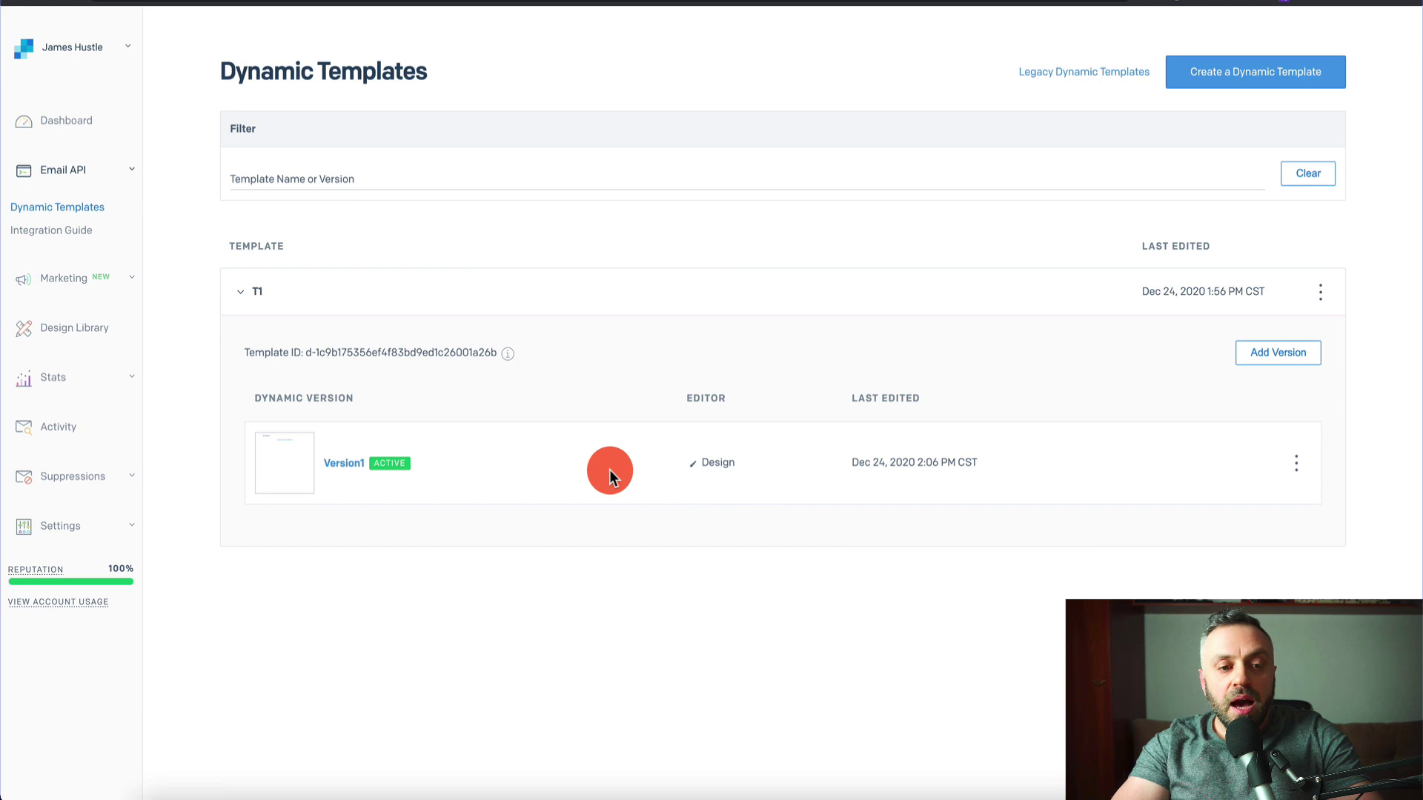
- In T1's Version1, edit the greeting text block around the {{ name }}, {{ offertype }} and {{ country }} variables
click(347, 467)
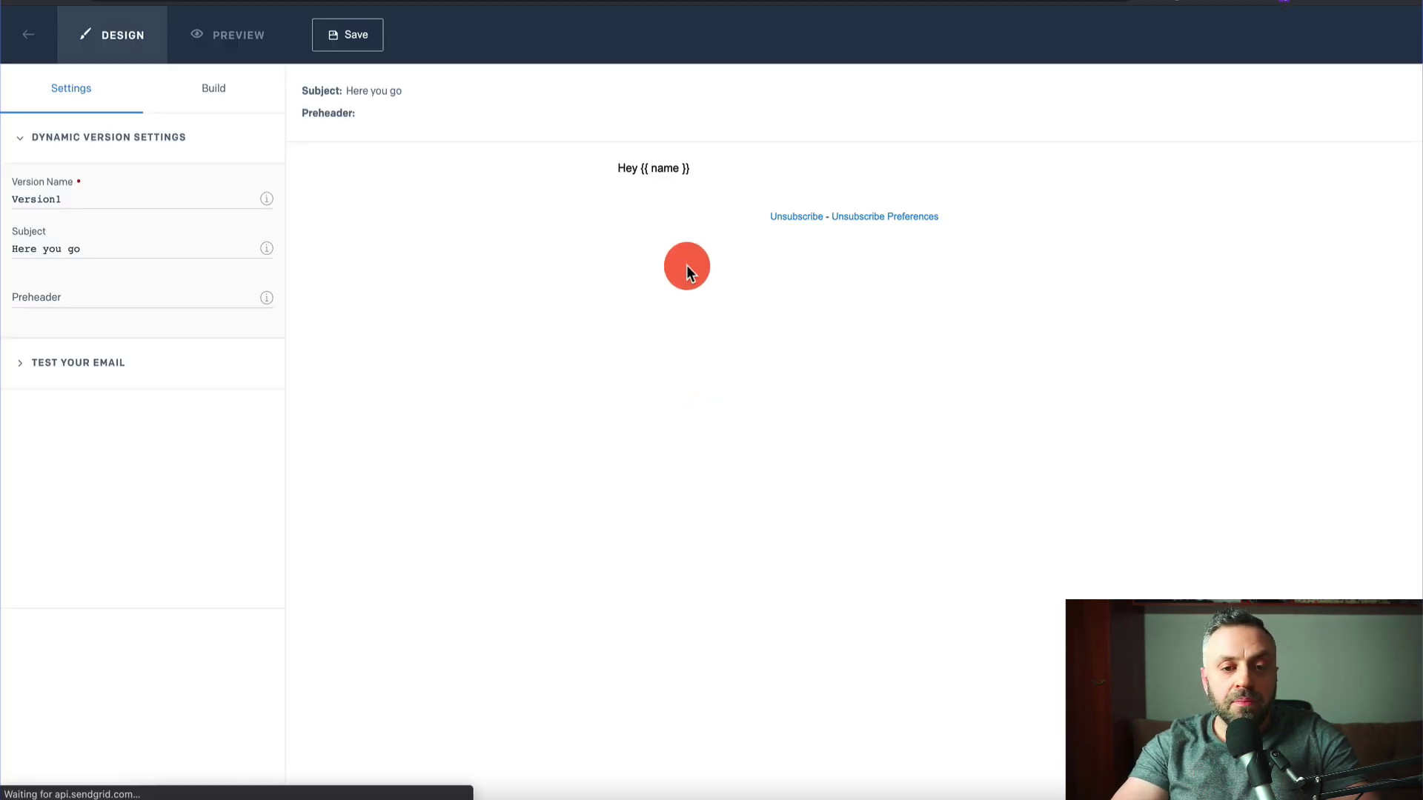
mouse_move(690, 182)
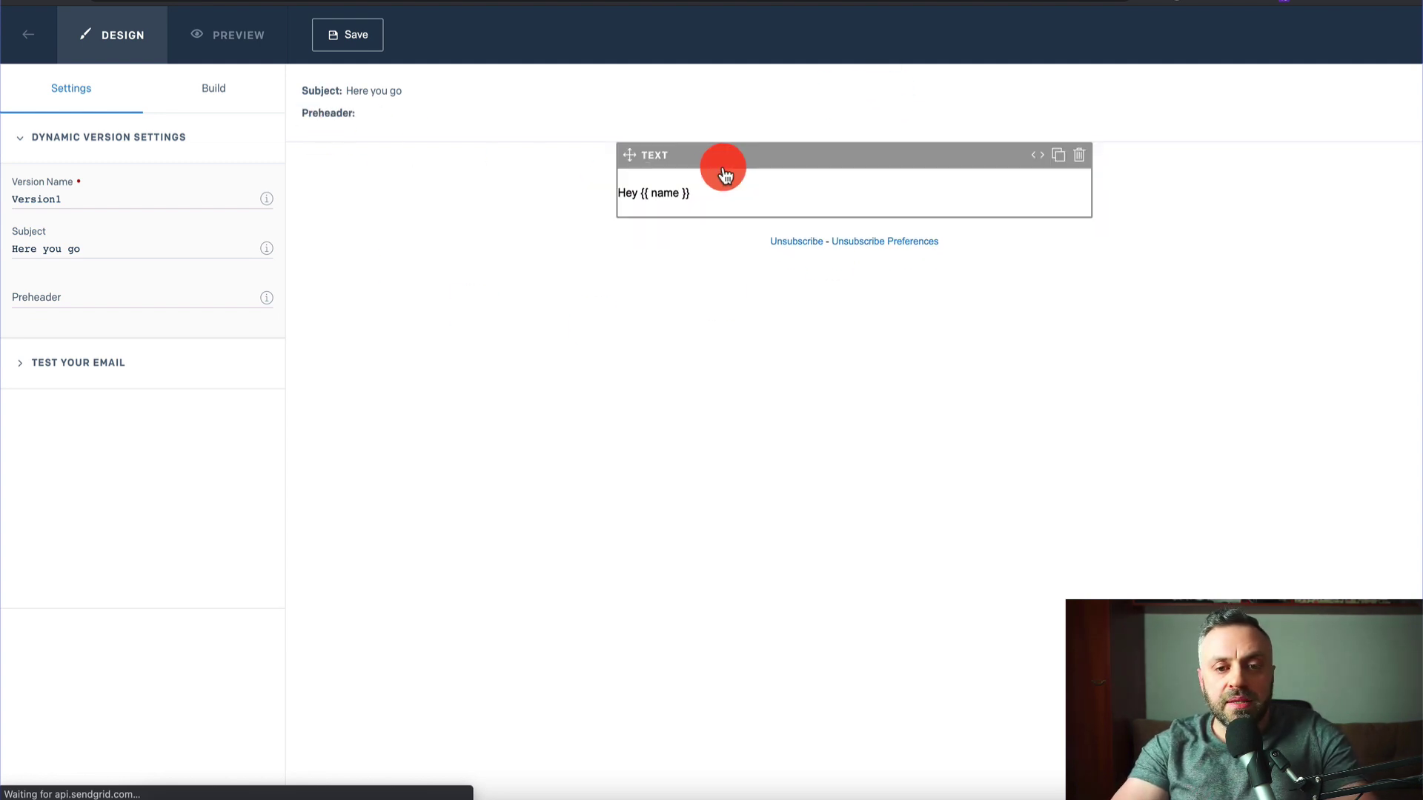
click(711, 192)
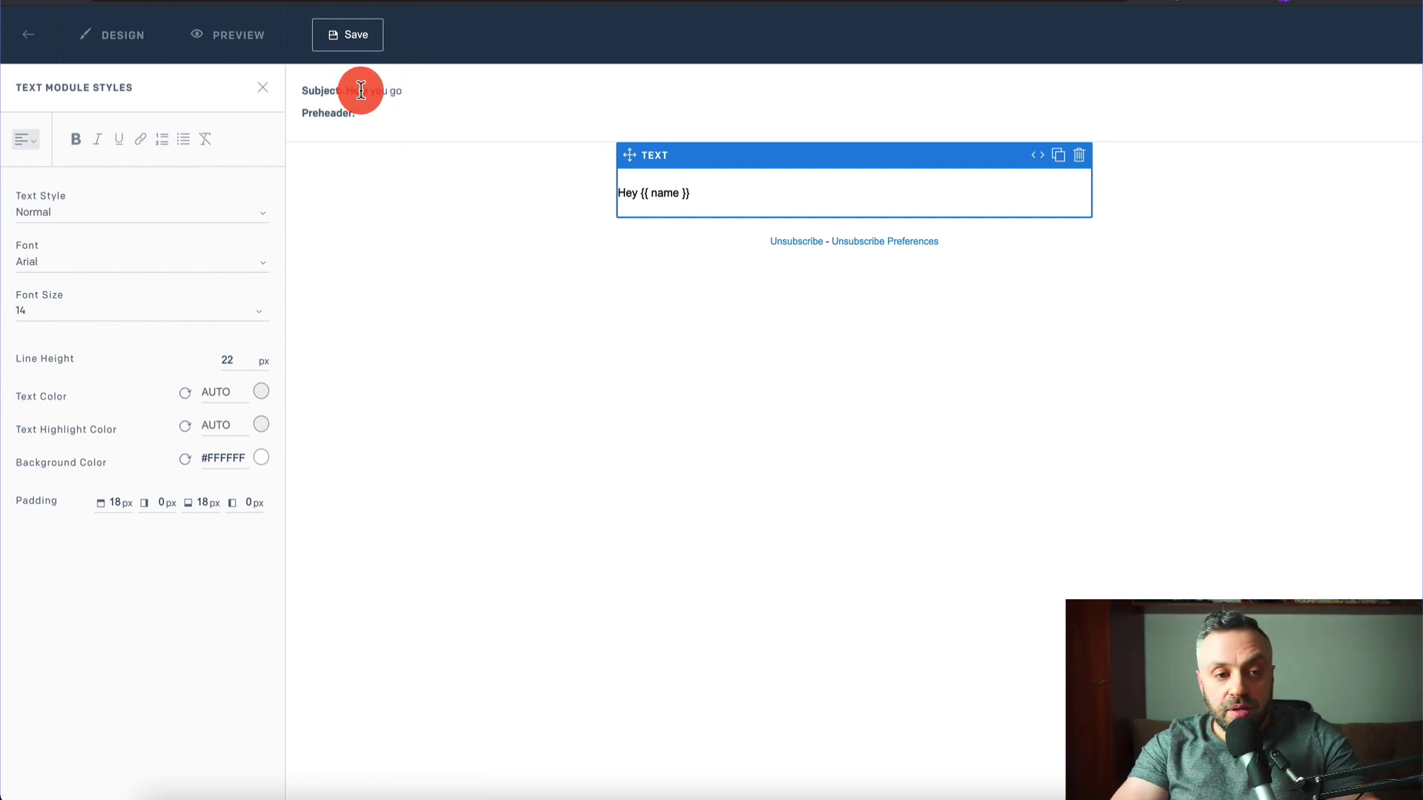
click(700, 189)
text(,)
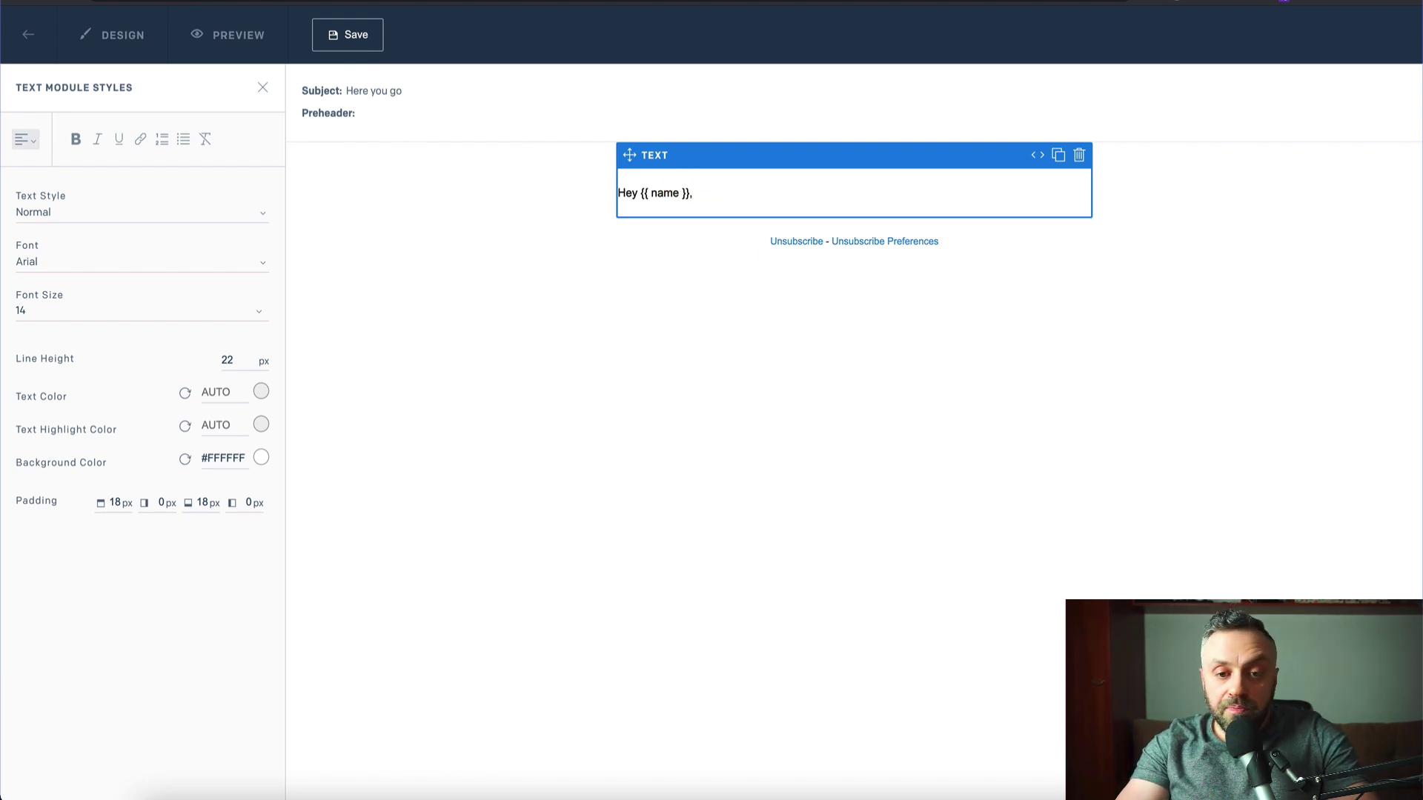
key(Return)
key(Return)
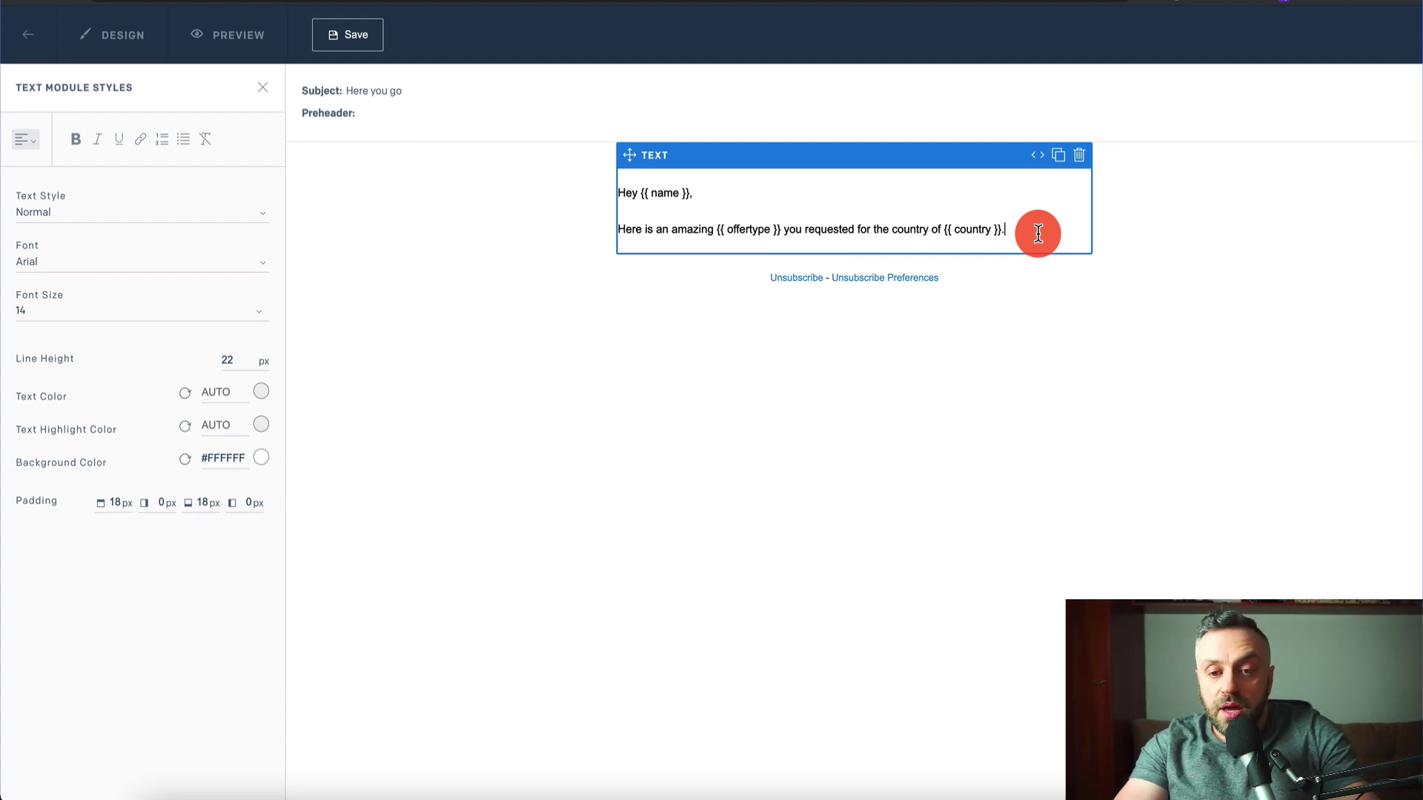
key(alt+Left)
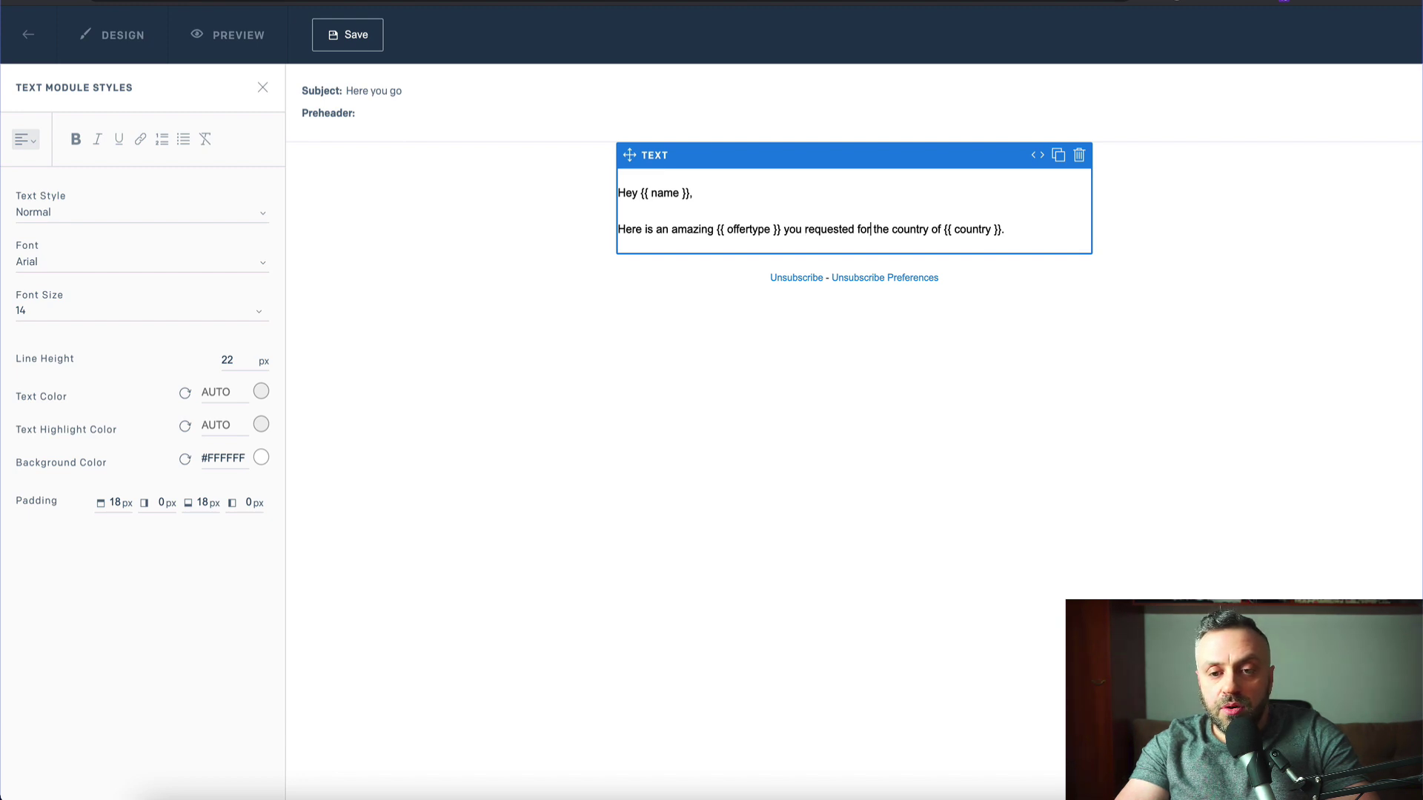
key(alt+BackSpace)
key(alt+BackSpace)
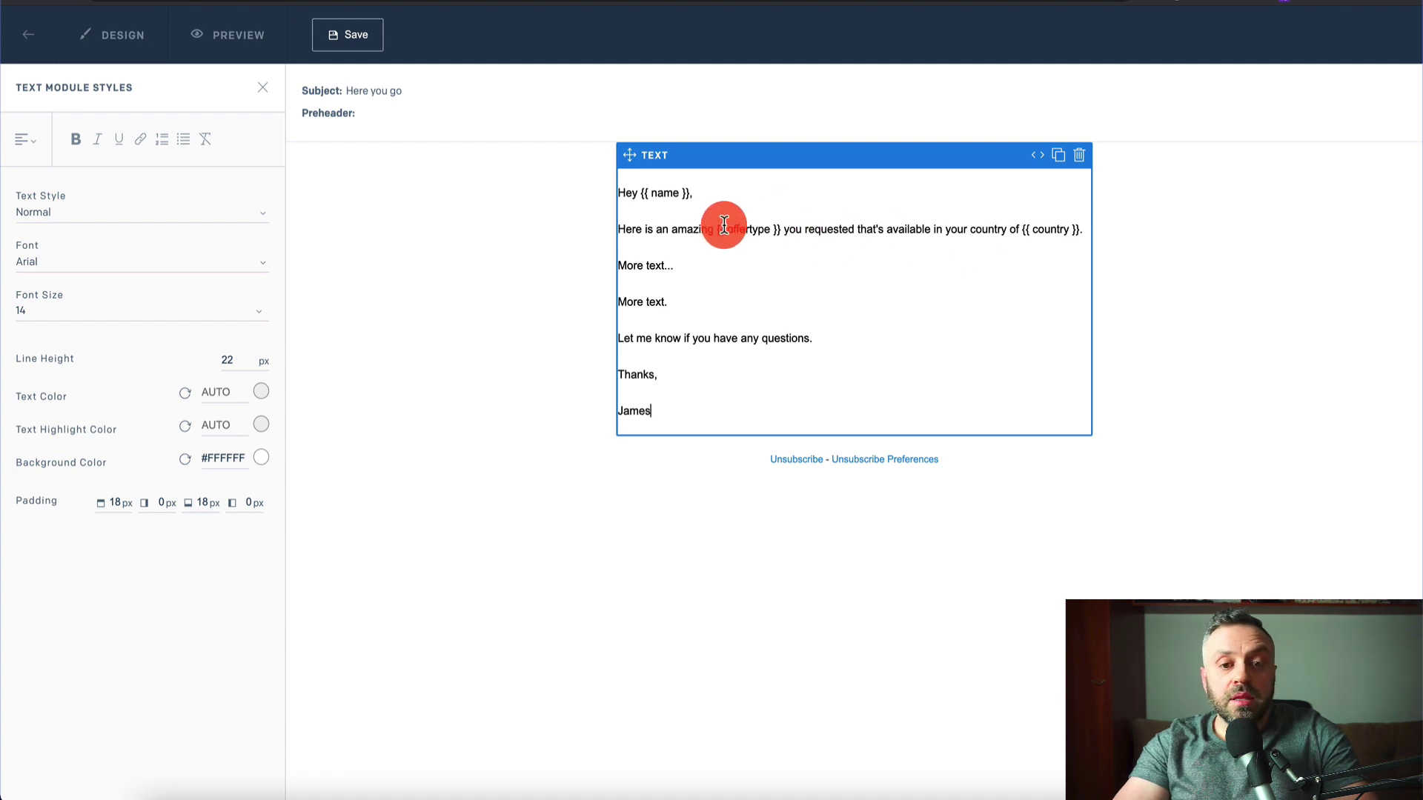
- Change the template subject to begin with 'Hey {{ name }},'
click(417, 305)
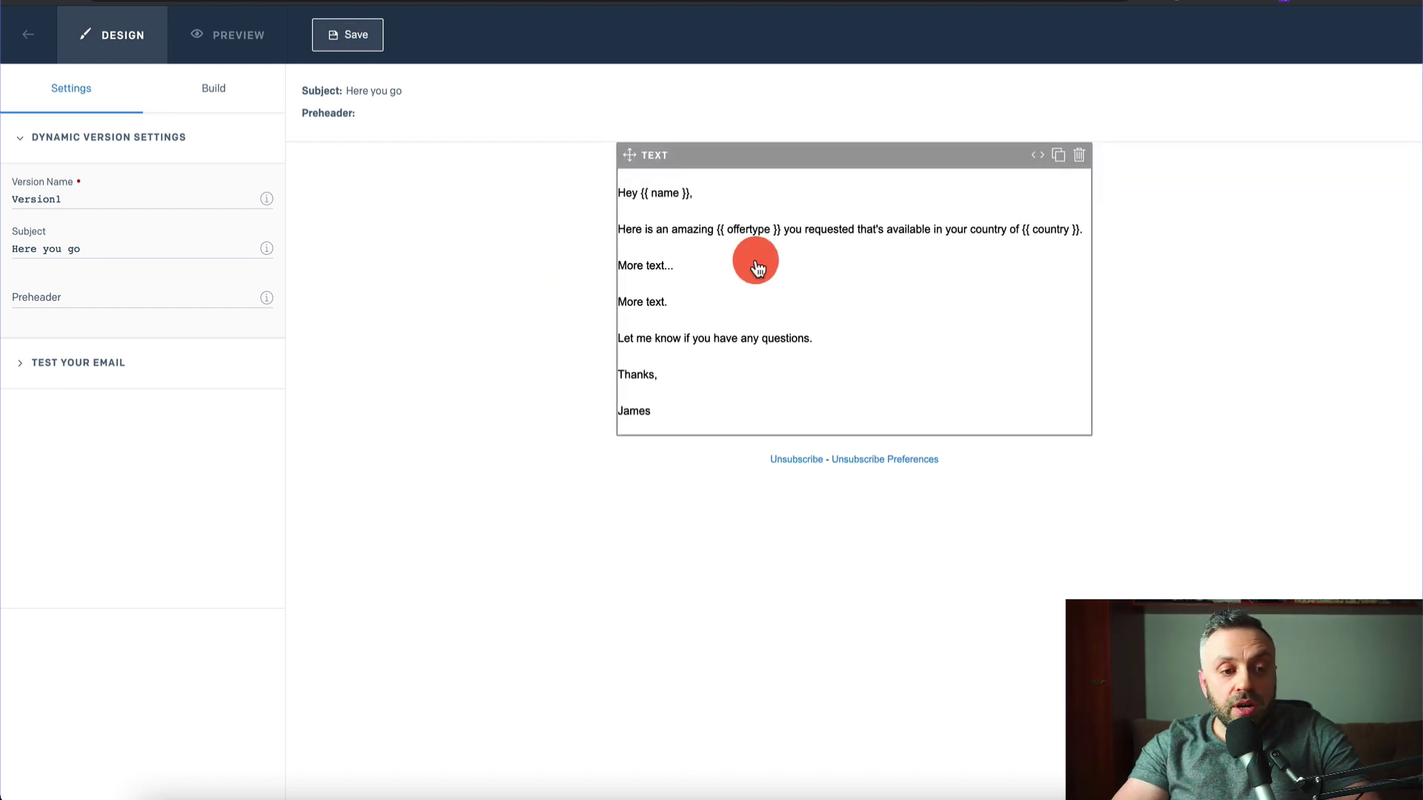
click(135, 249)
drag(134, 247, 65, 245)
text(Hey {{)
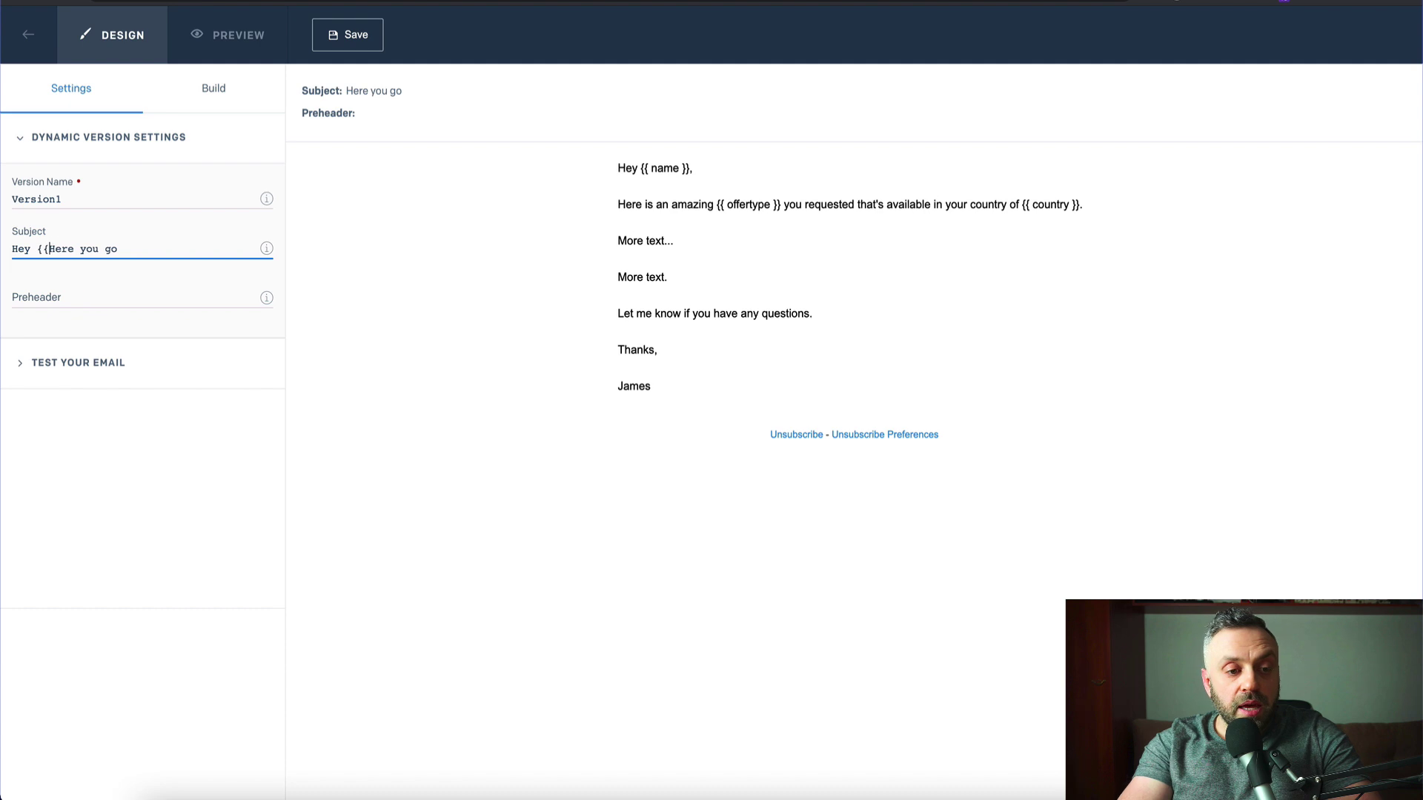
text( name }},)
click(117, 249)
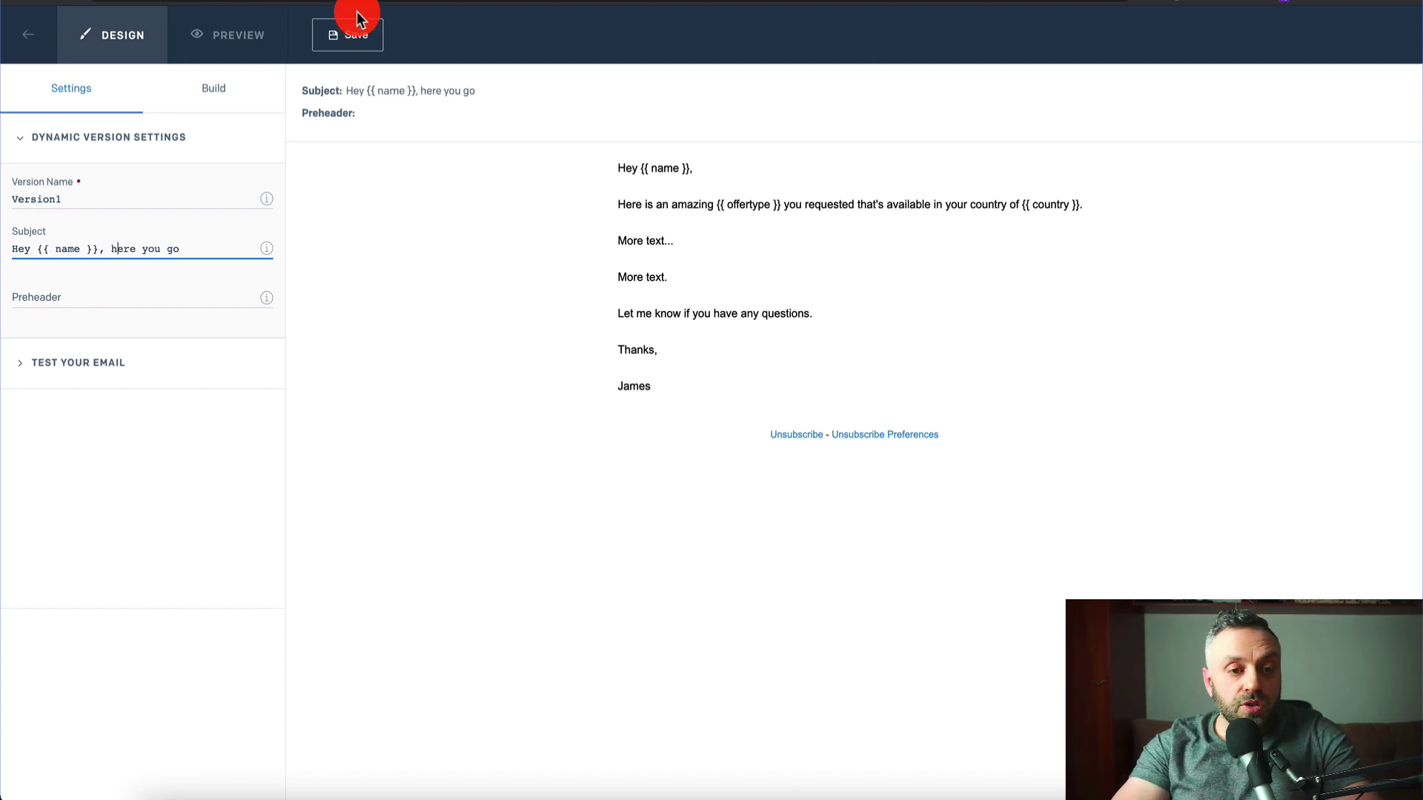
- Save the version and copy T1's Template ID from the Dynamic Templates list
click(364, 35)
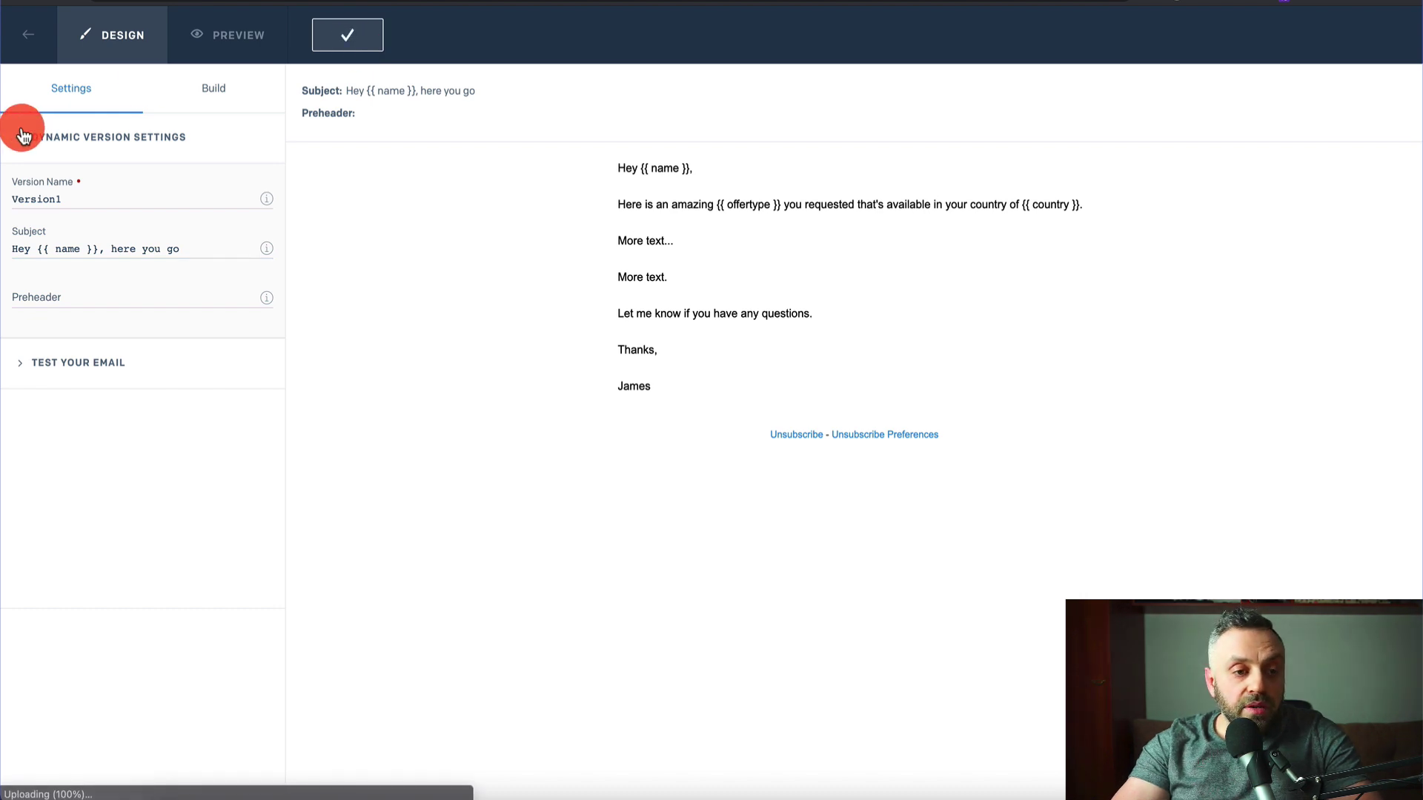
click(28, 35)
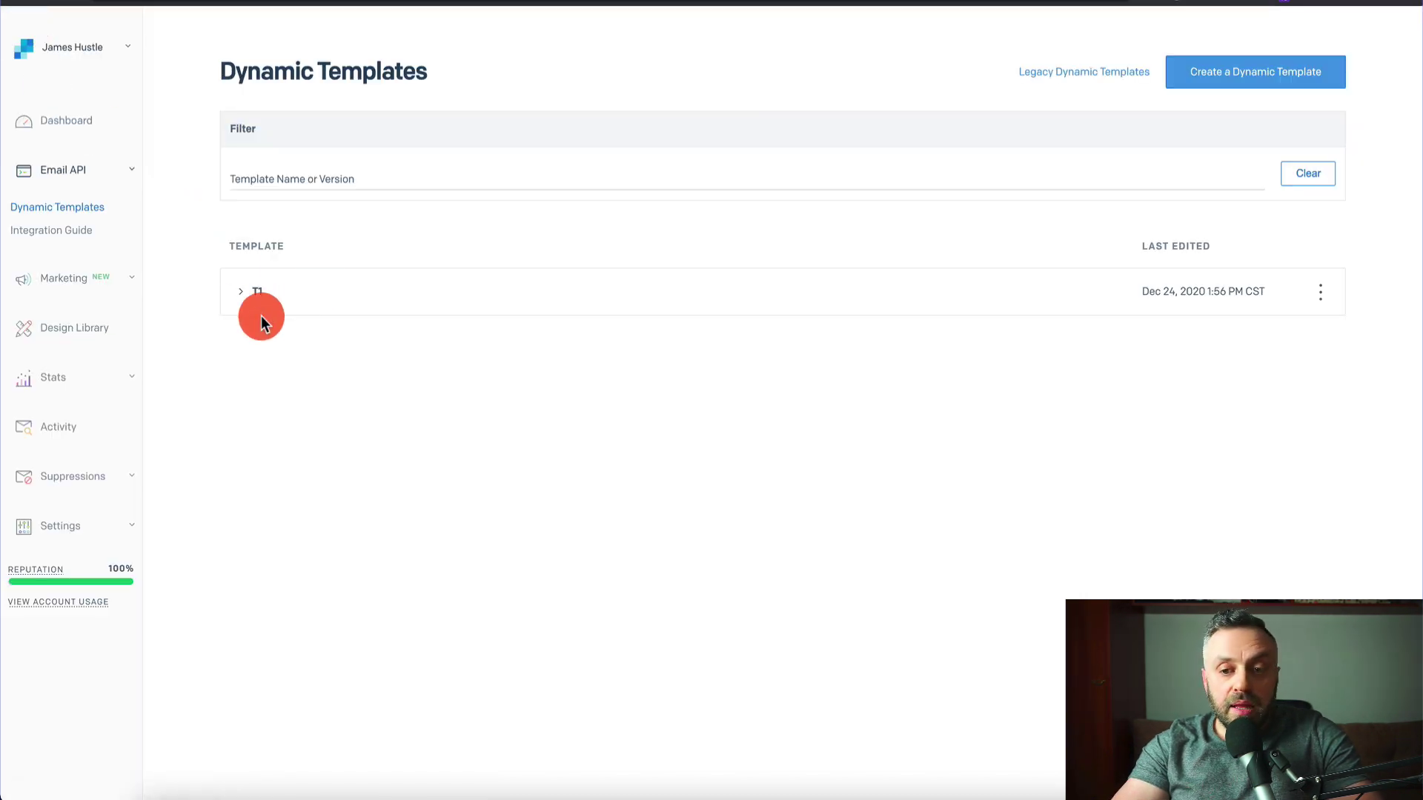
click(240, 293)
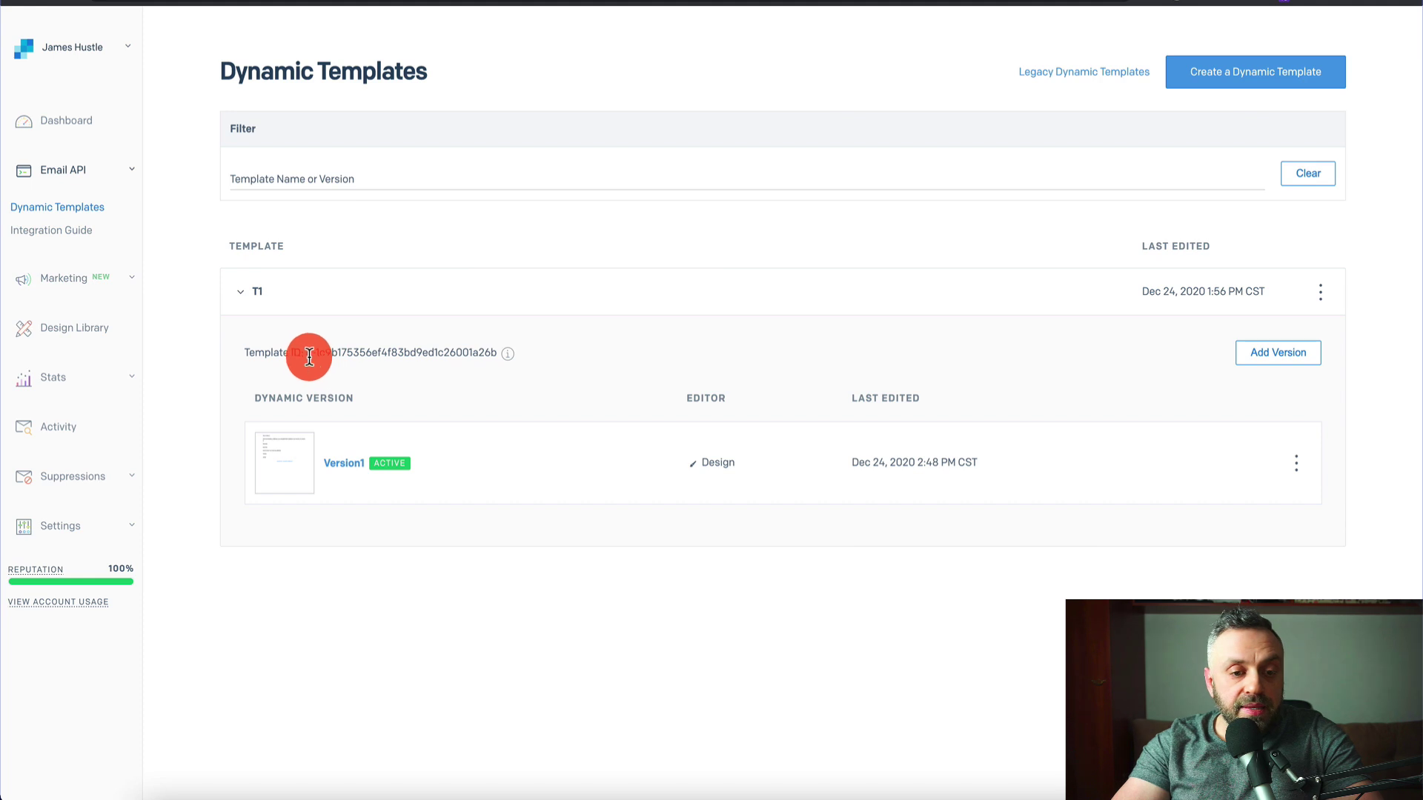
drag(304, 353, 494, 353)
key(ctrl+c)
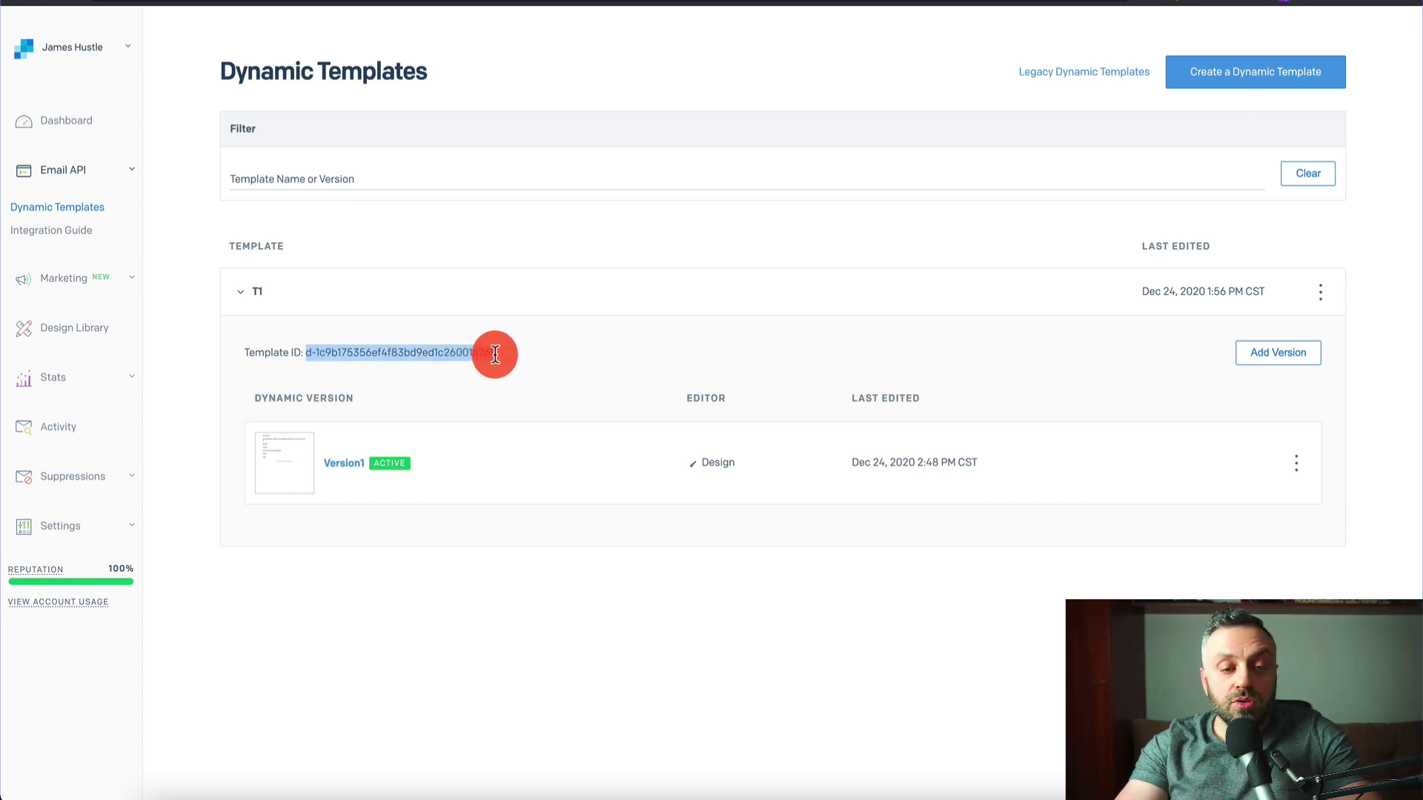
key(ctrl+Tab)
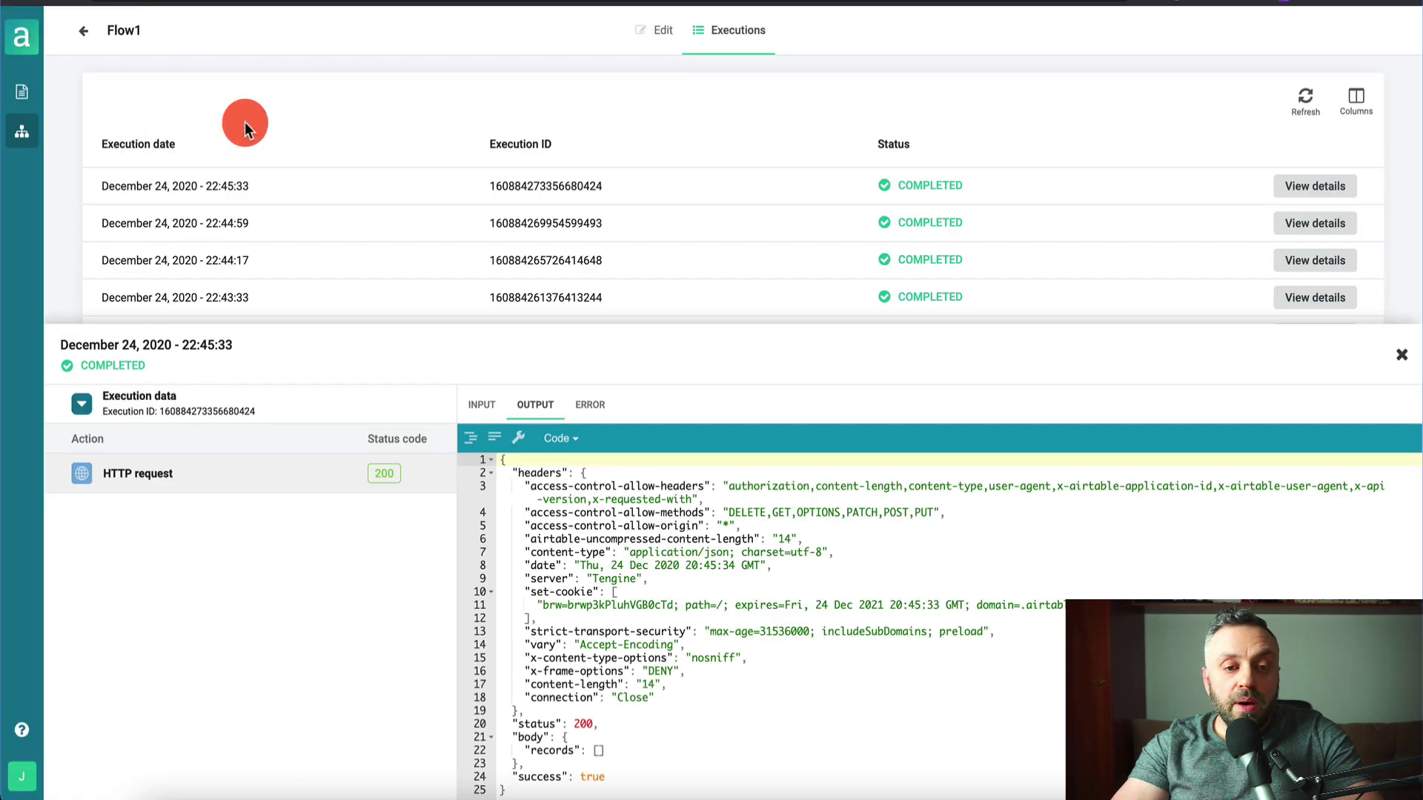
- Add a Send SendGrid email step after the HTTP request in Flow1
click(83, 31)
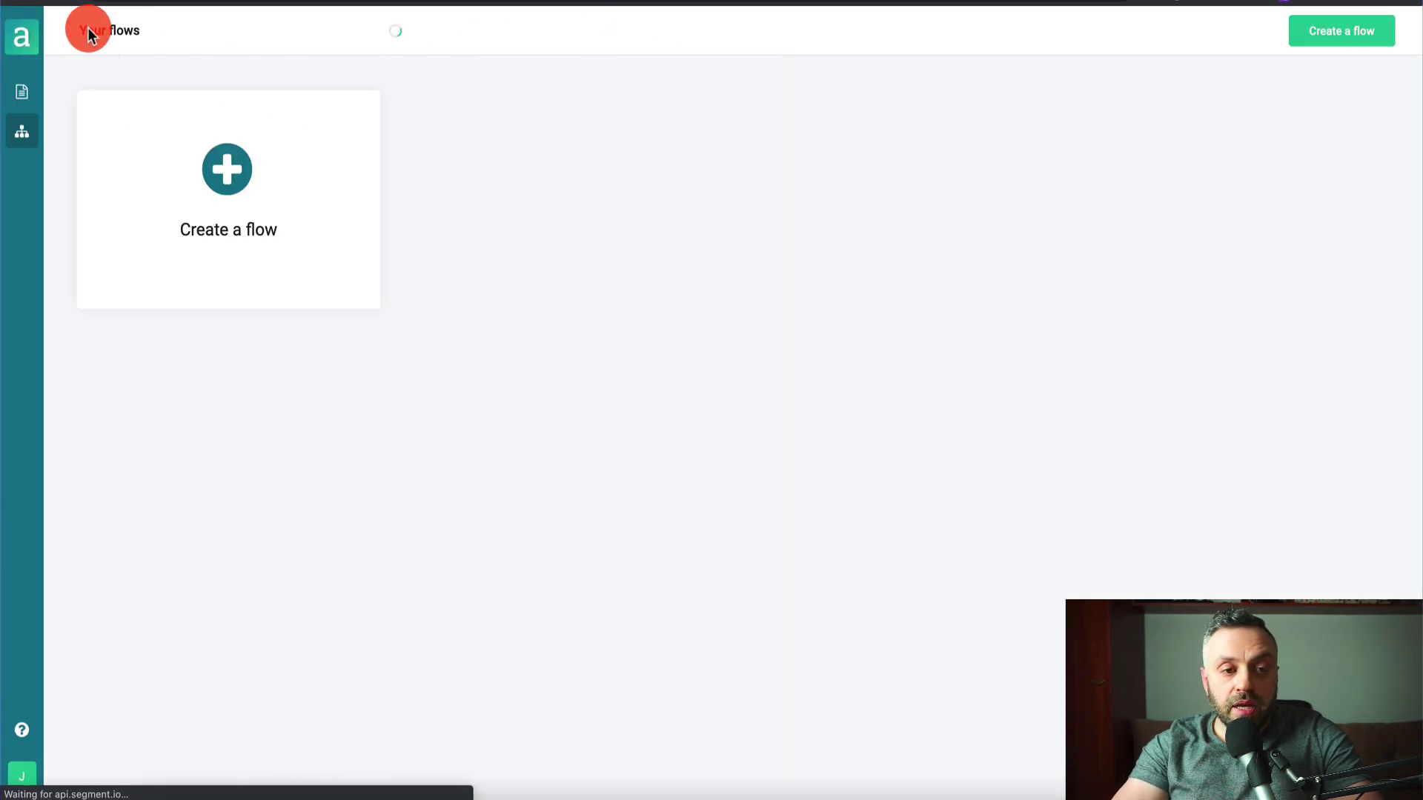
click(181, 289)
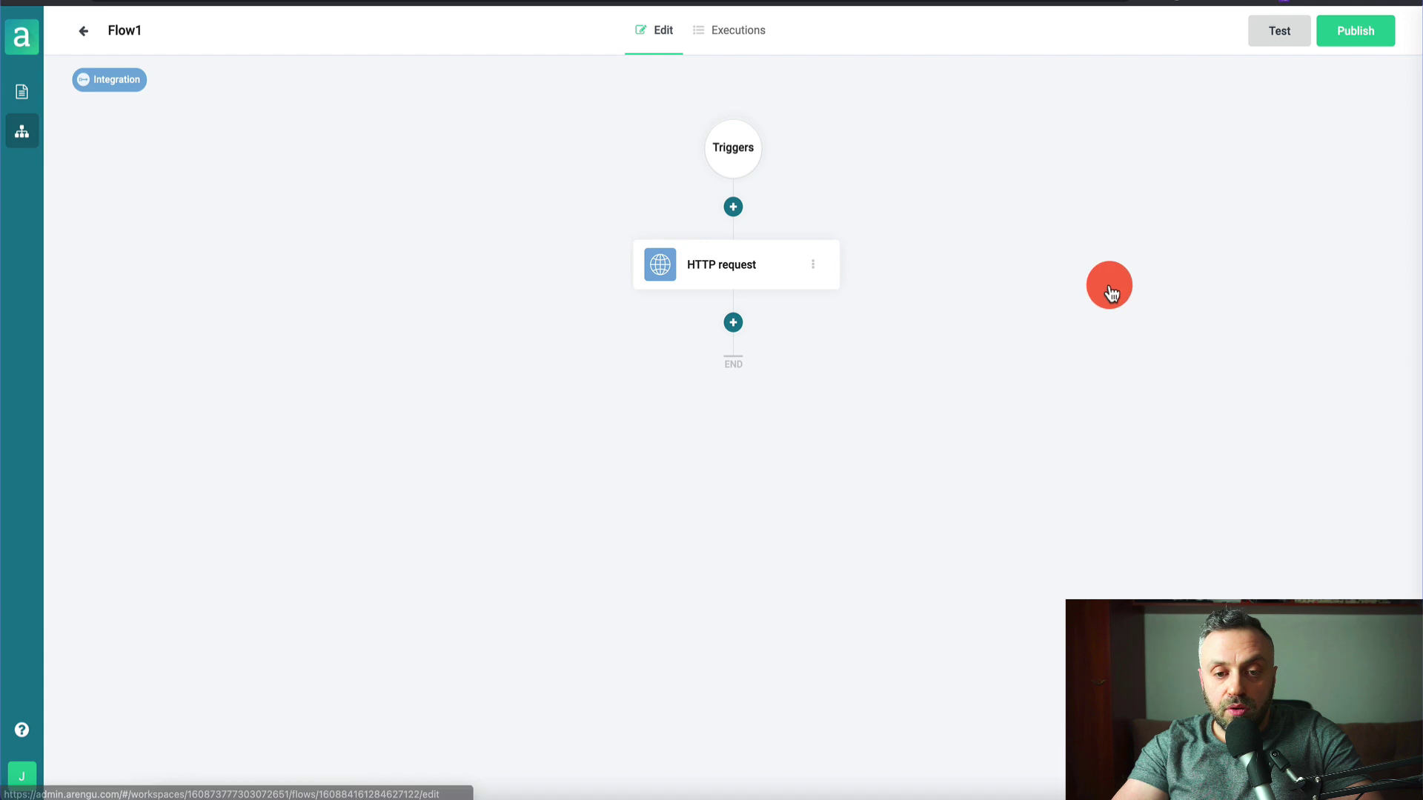
click(712, 342)
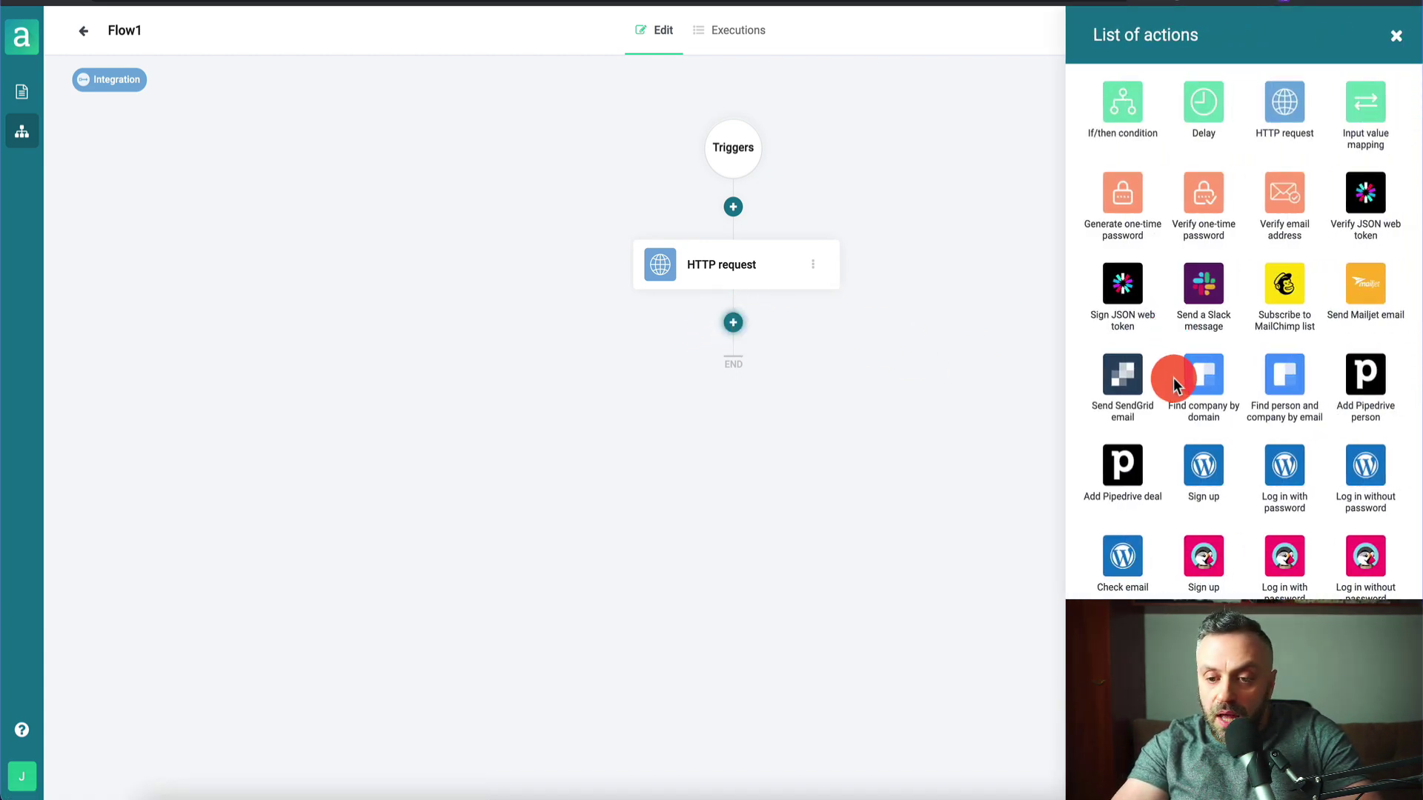
scroll(1175, 381, down, 3)
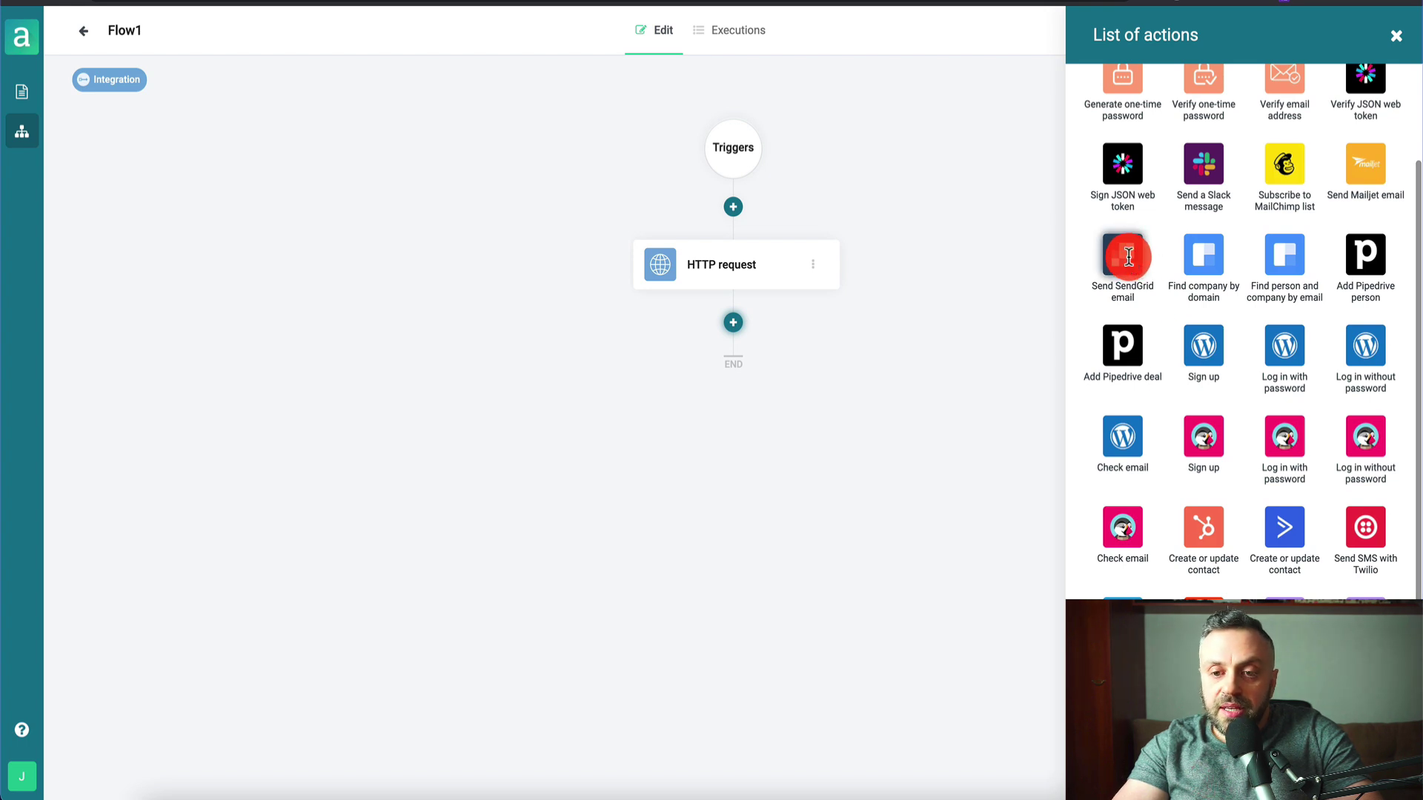
click(1126, 256)
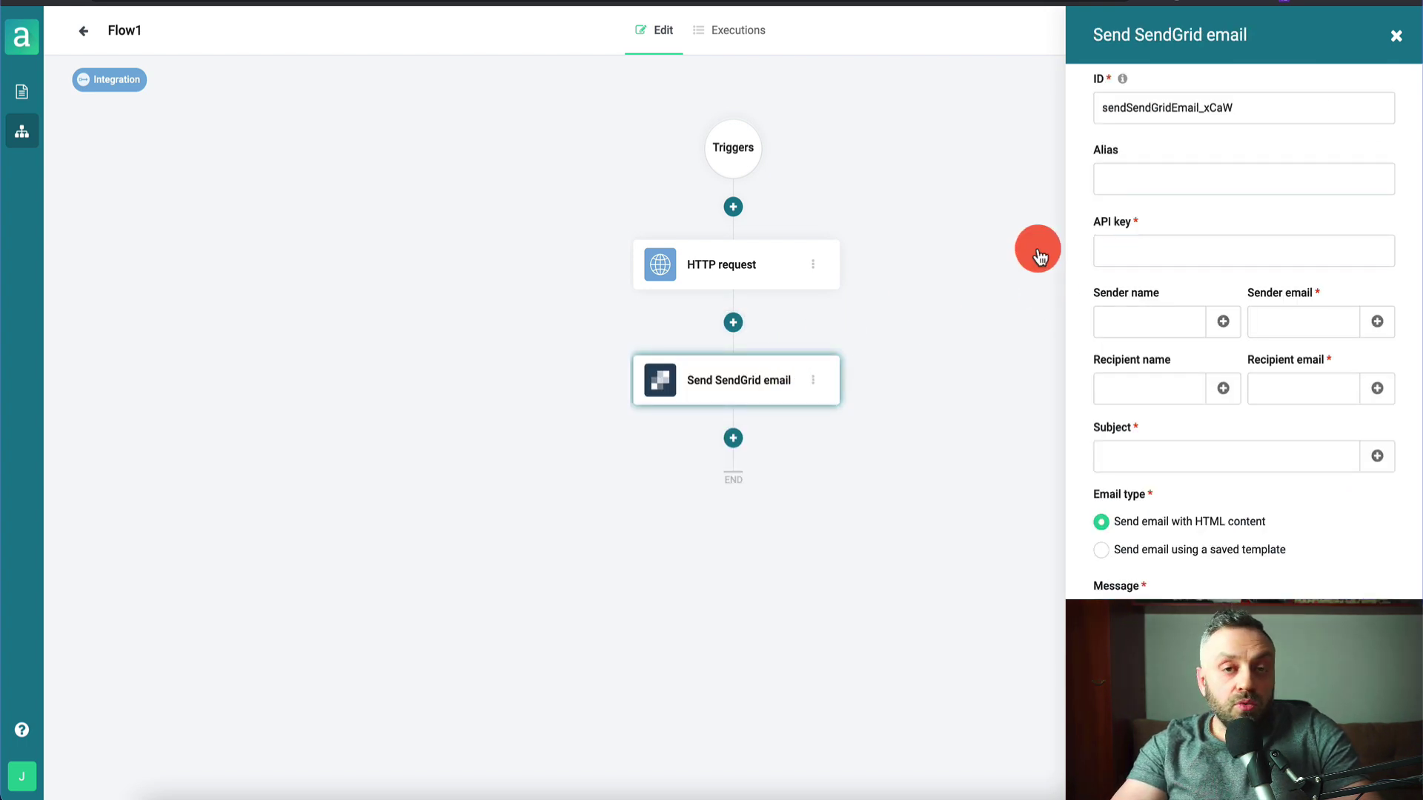
- Fill in the sender's name and email address and switch the email to use a saved template
click(1258, 103)
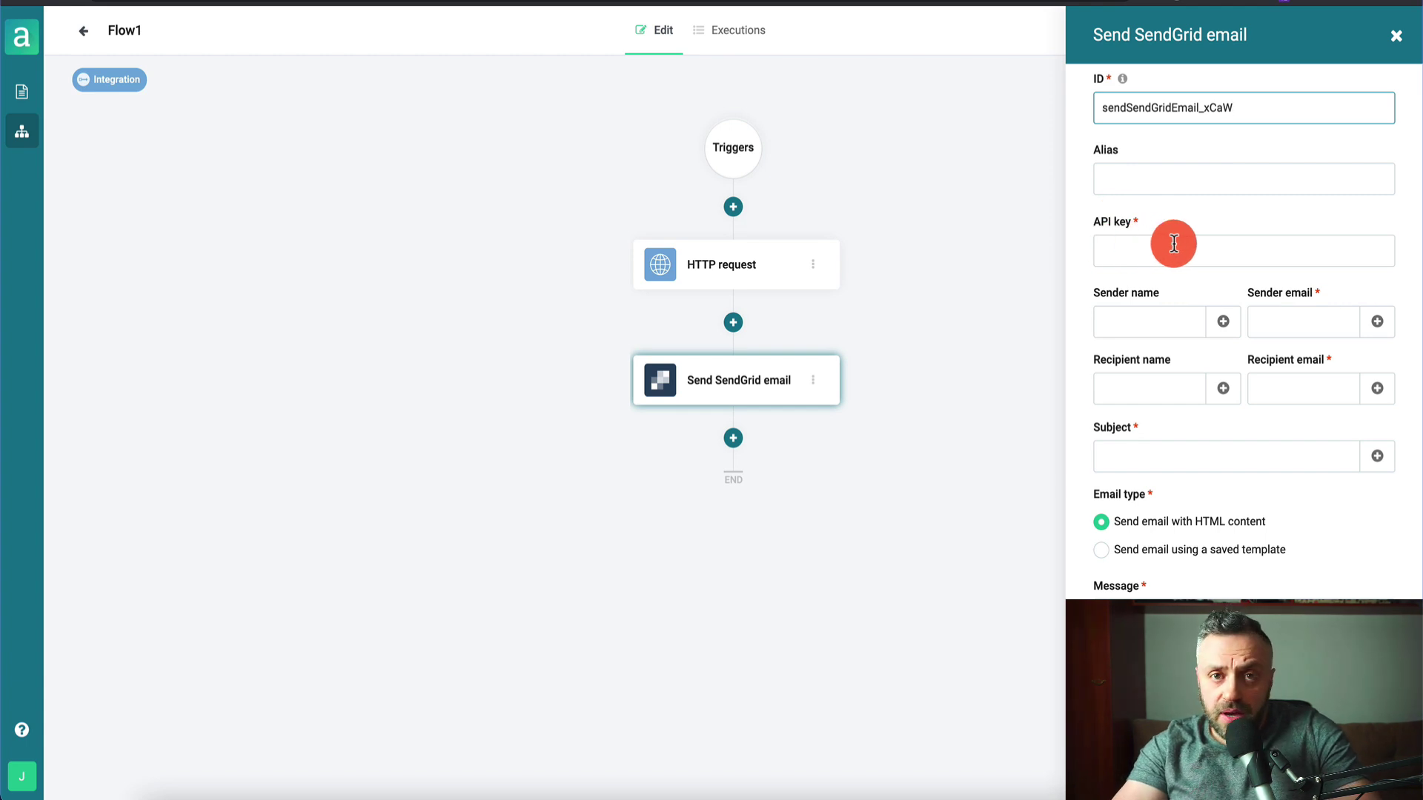
click(1149, 312)
text(James)
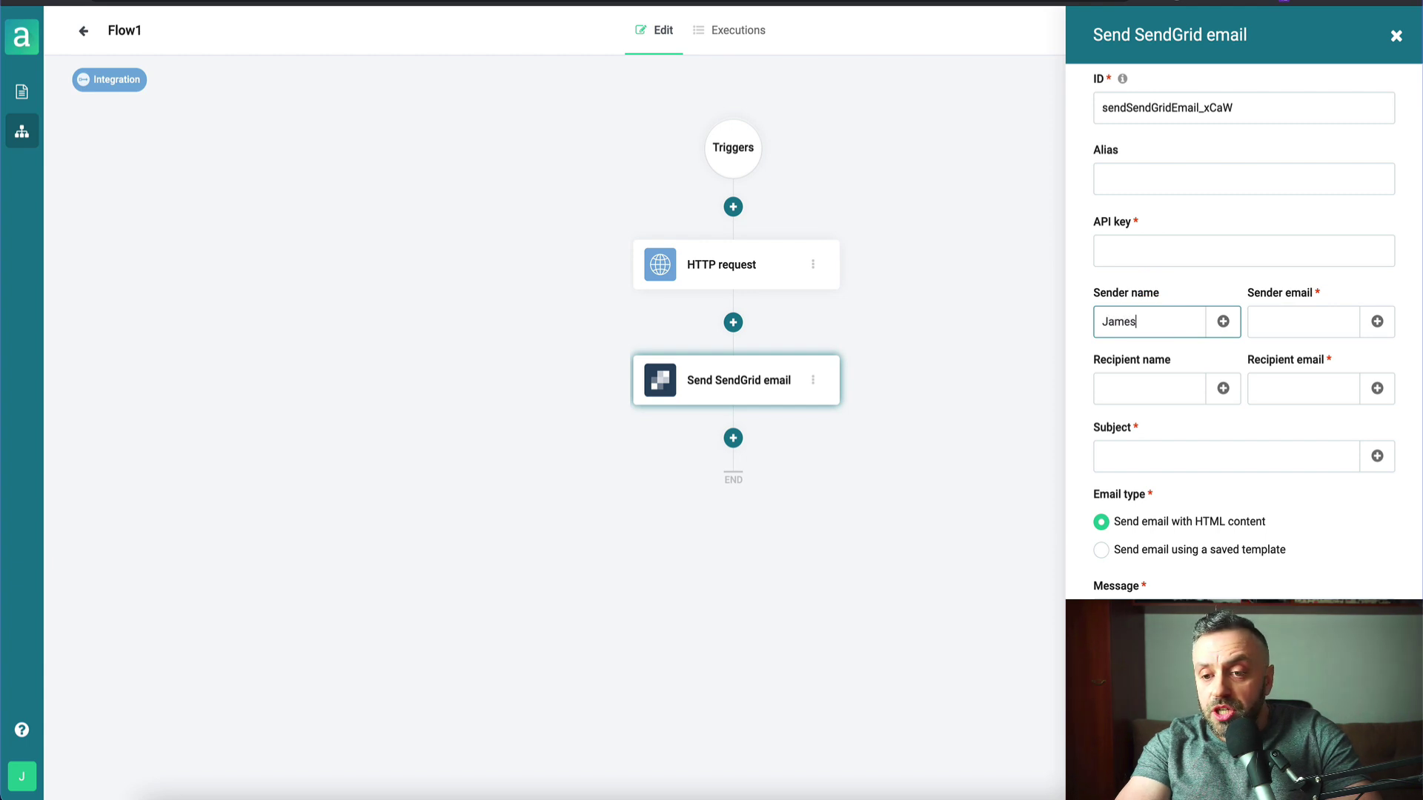
click(1282, 320)
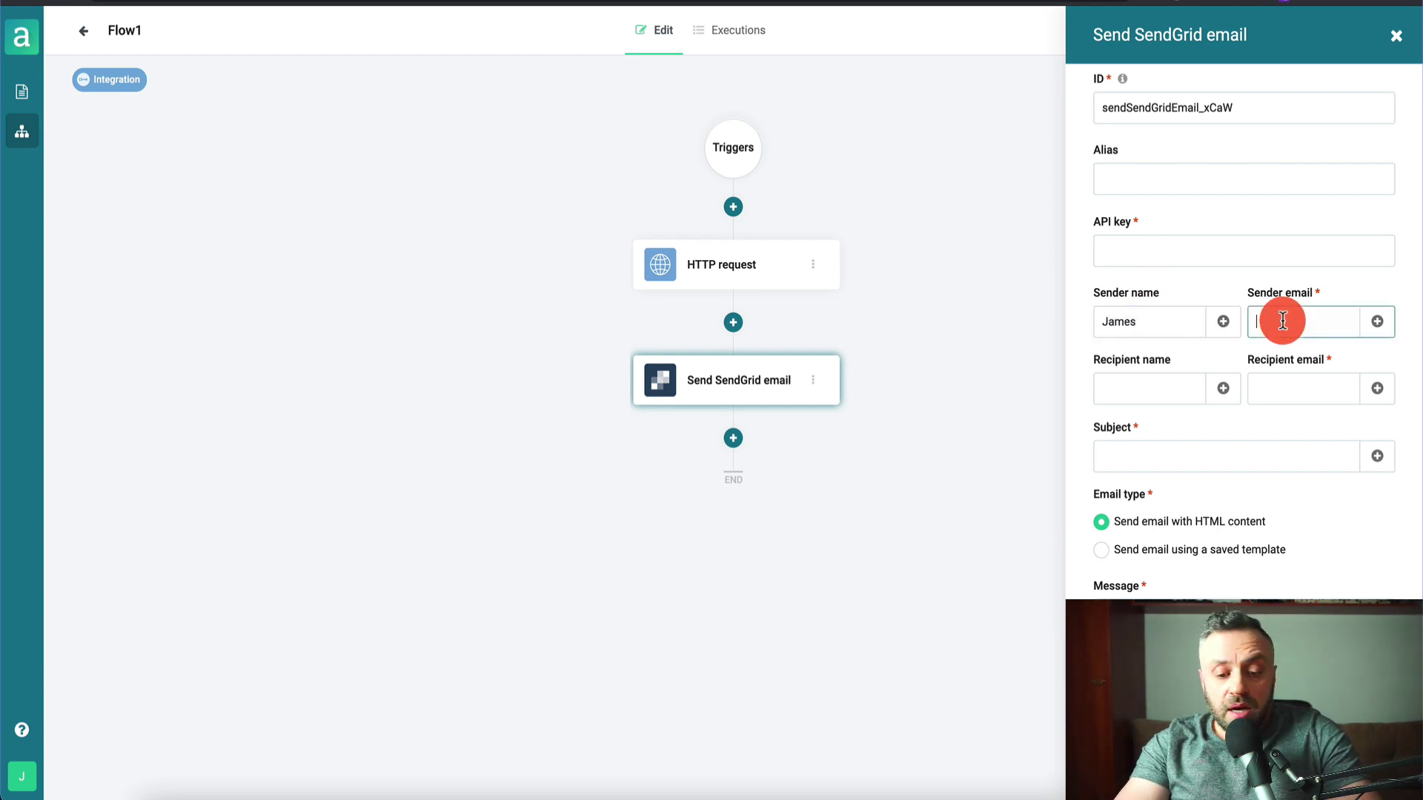
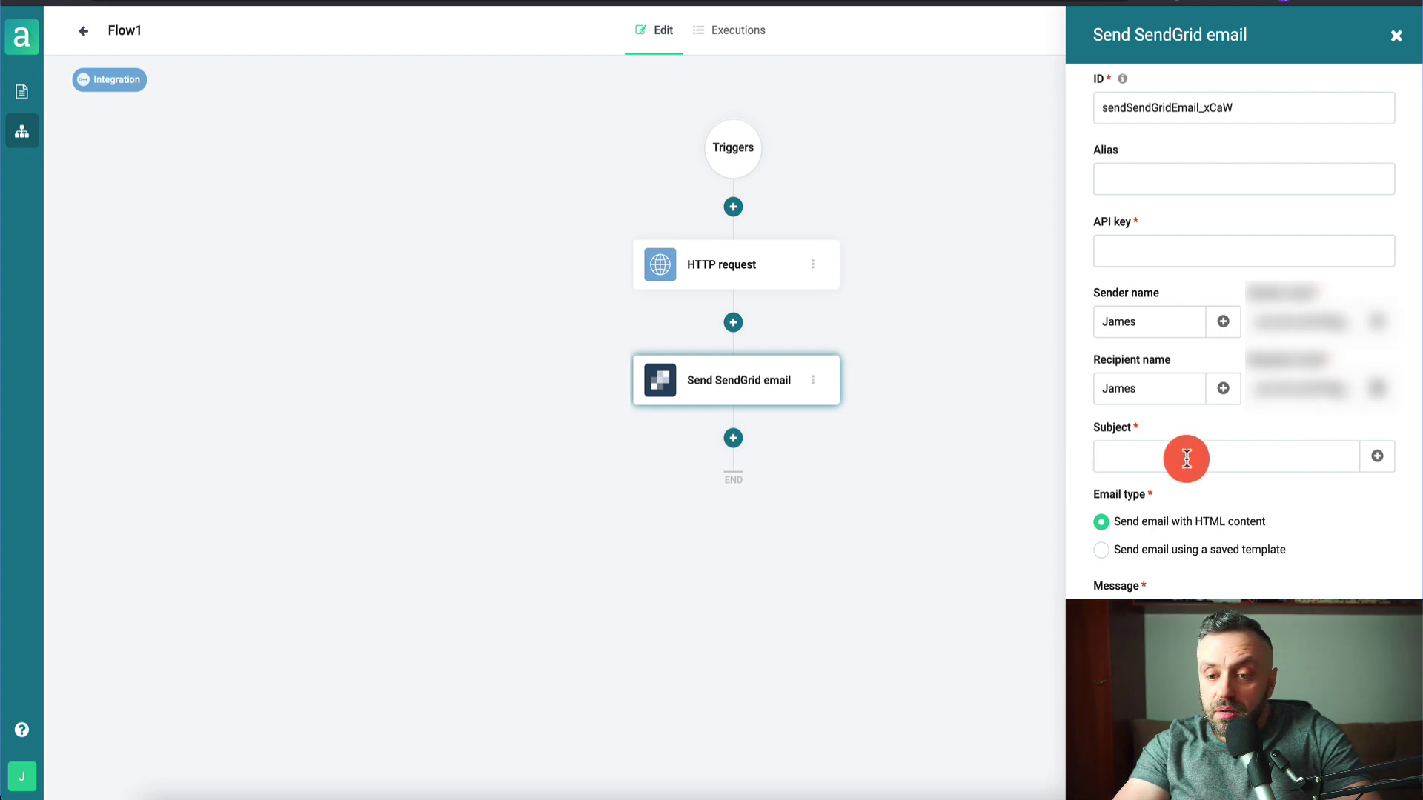
click(1180, 456)
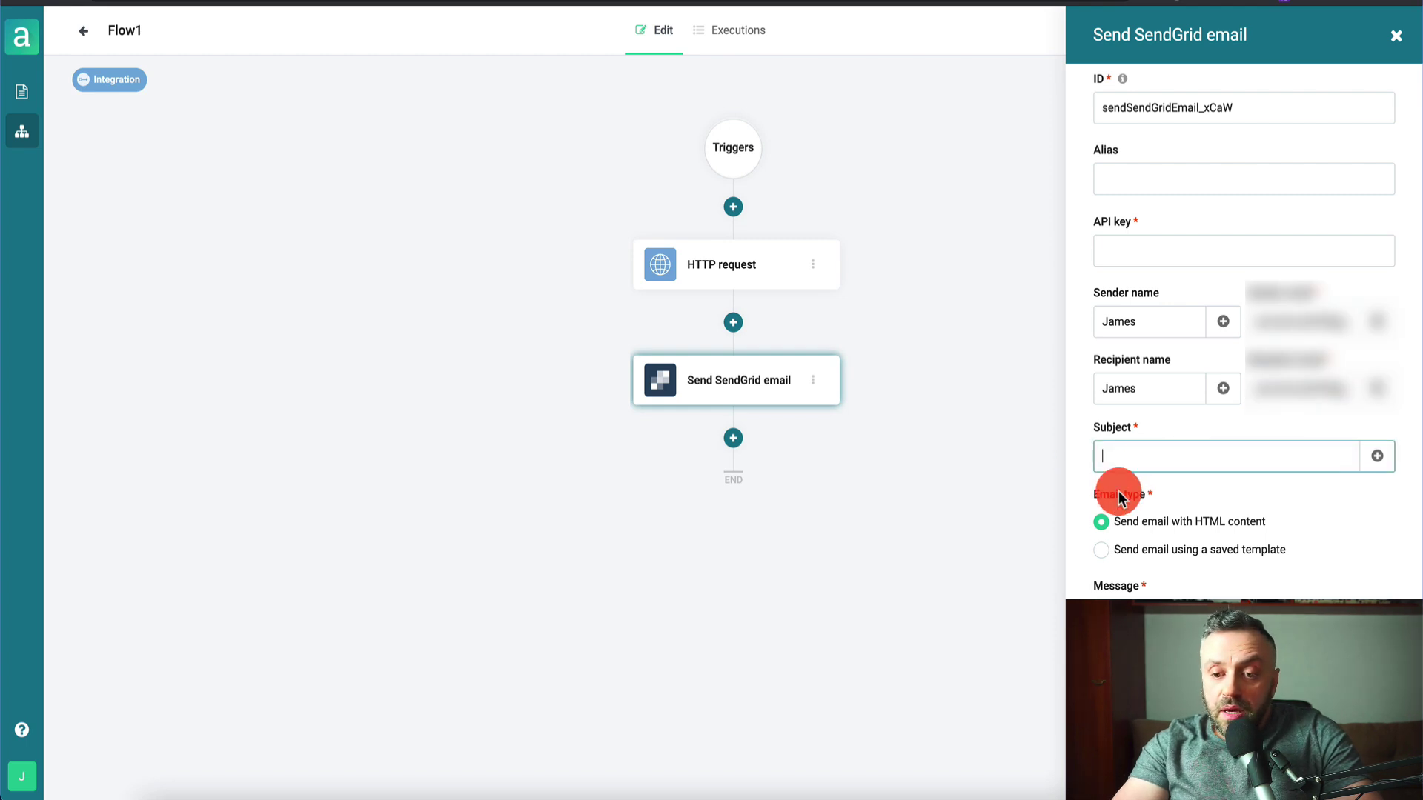
click(1105, 549)
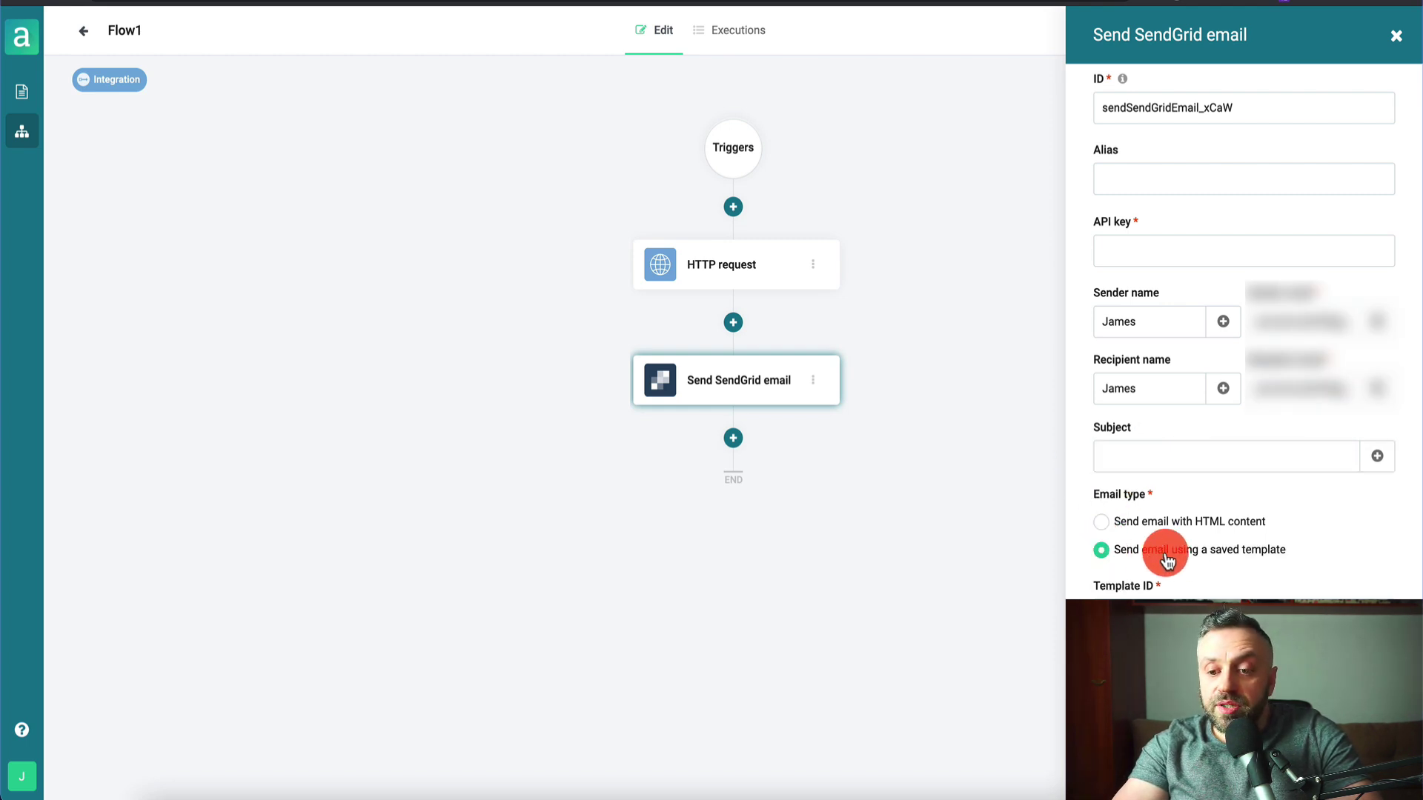
- Set the subject to 'Hey {{input.body.name}}' and paste the copied template ID
click(1207, 456)
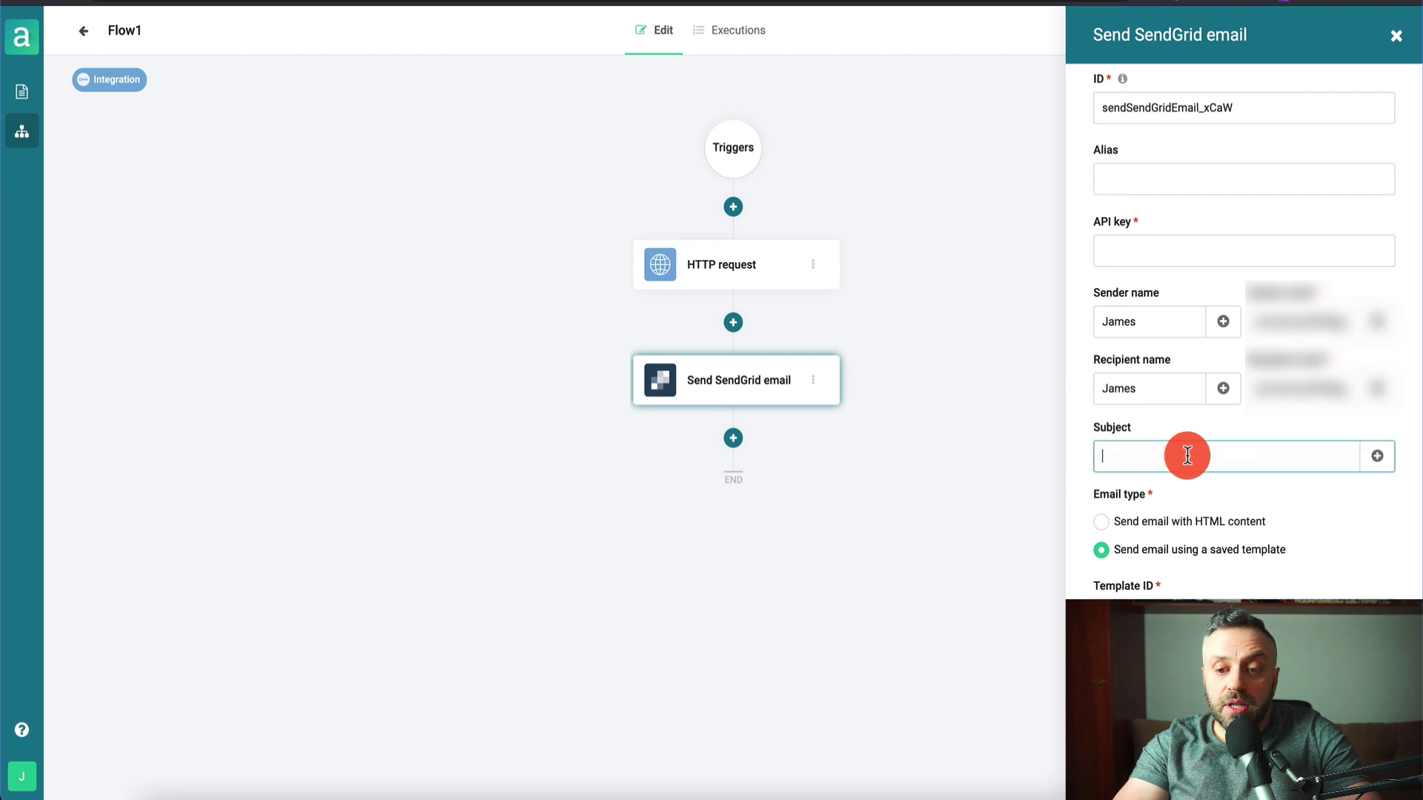
text(Hey)
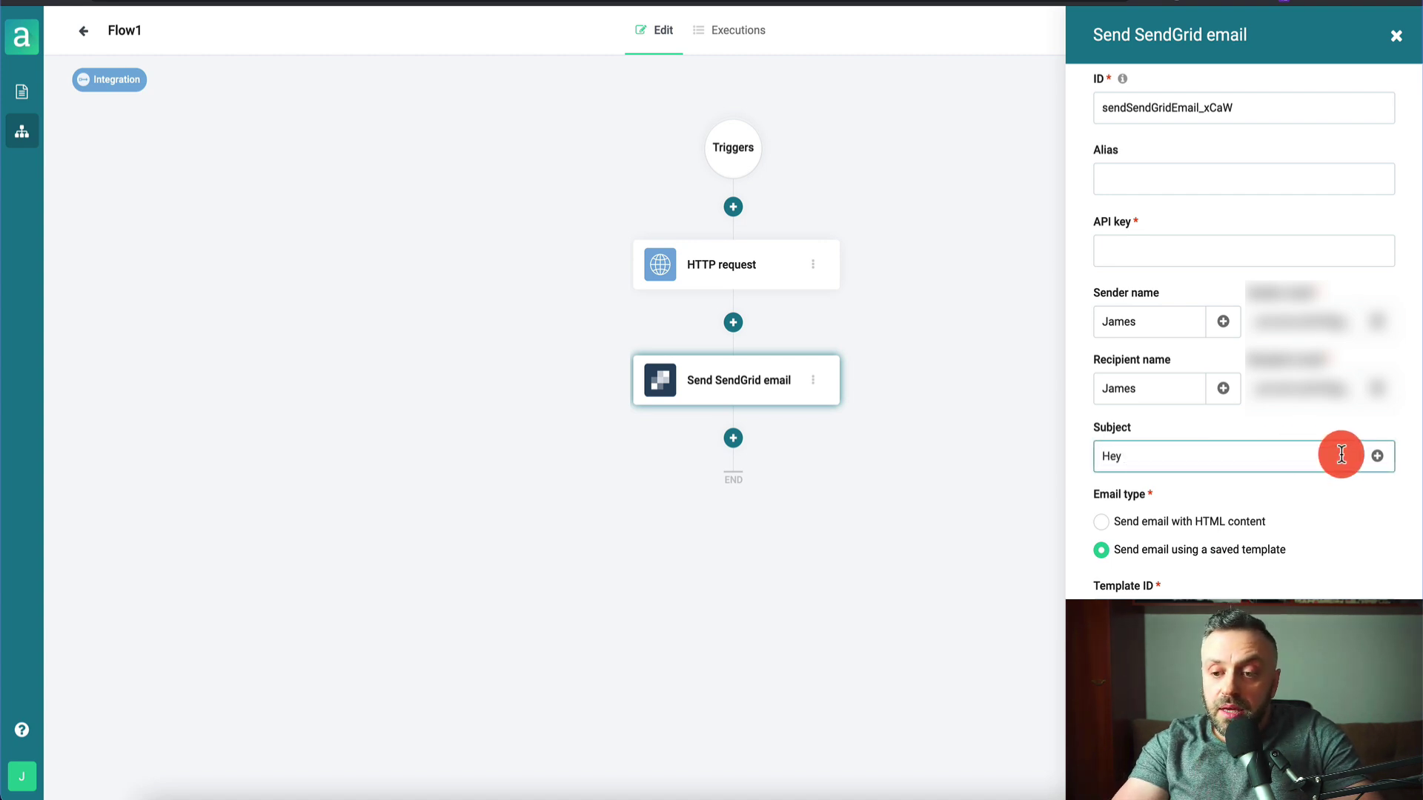
click(1386, 458)
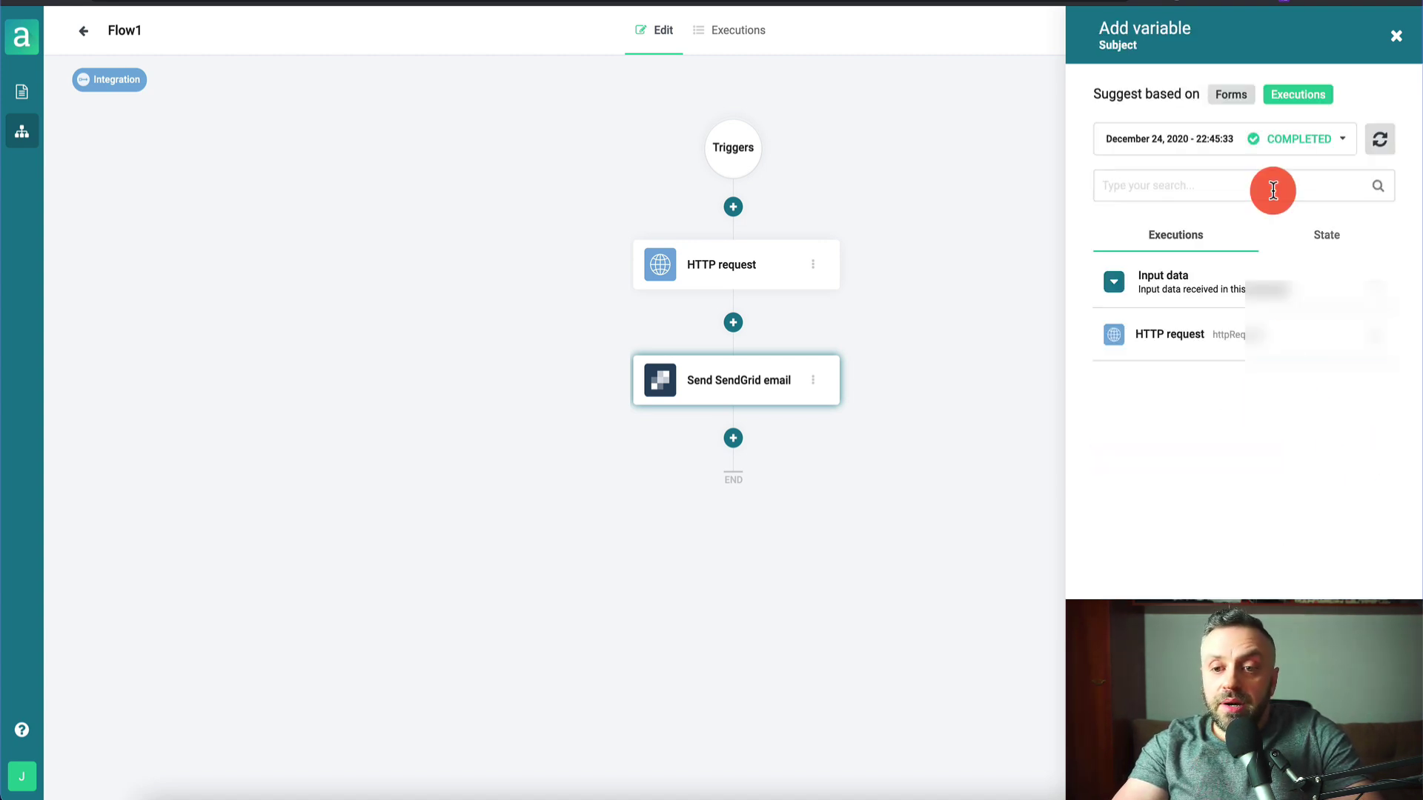
click(1201, 278)
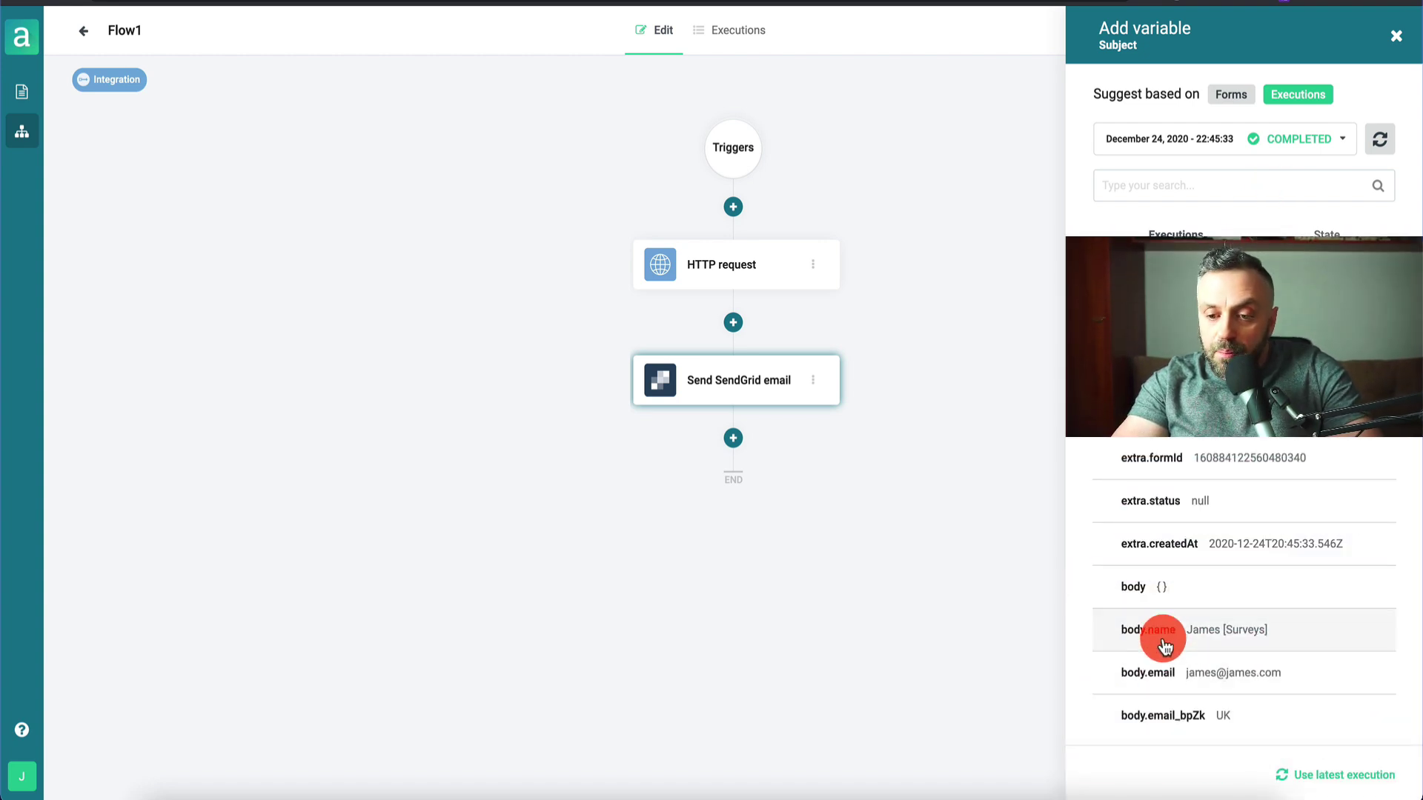
click(1164, 638)
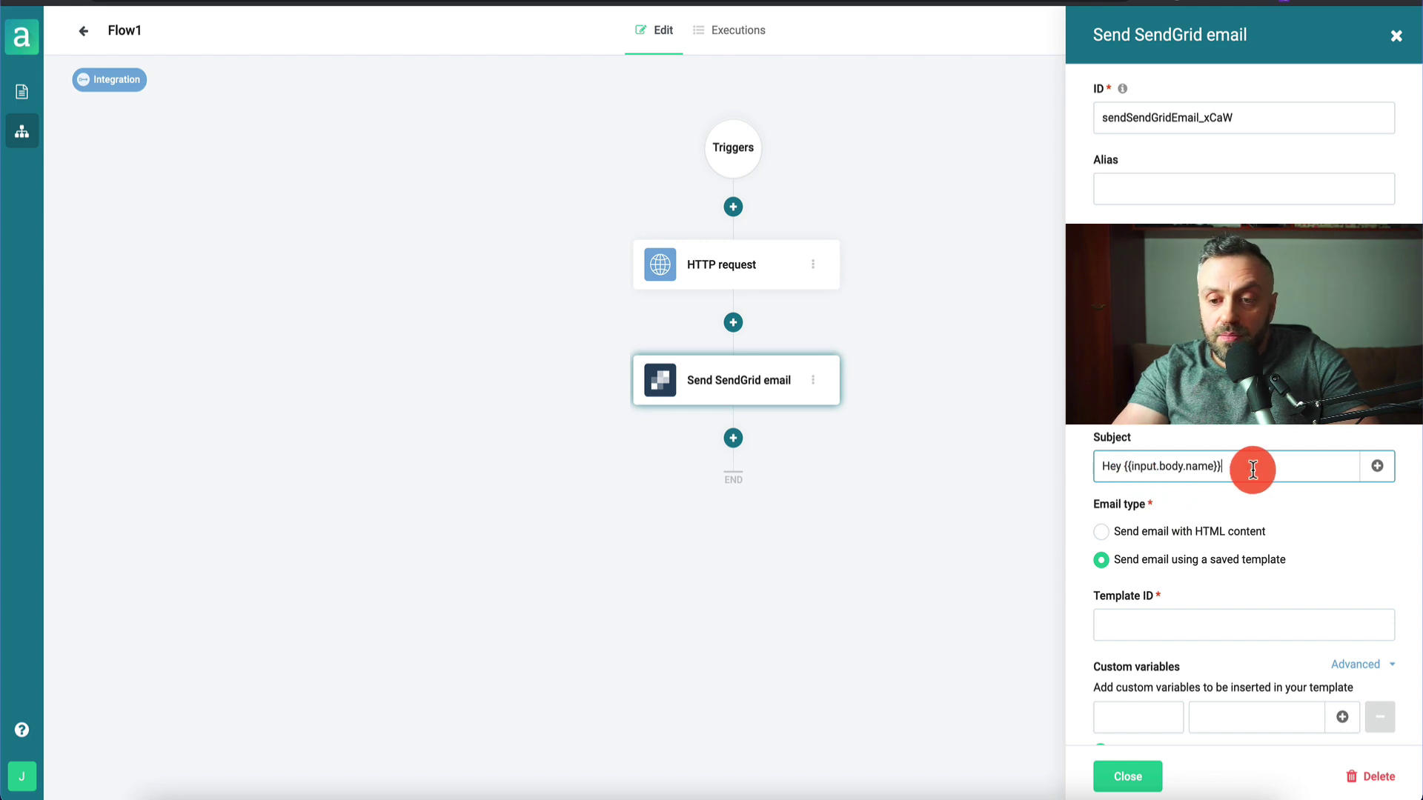
click(1169, 624)
key(ctrl+v)
scroll(1258, 623, down, 1)
scroll(1259, 624, down, 1)
- Add a custom variable 'name' mapped to body.name
click(1134, 623)
text(name)
click(1293, 624)
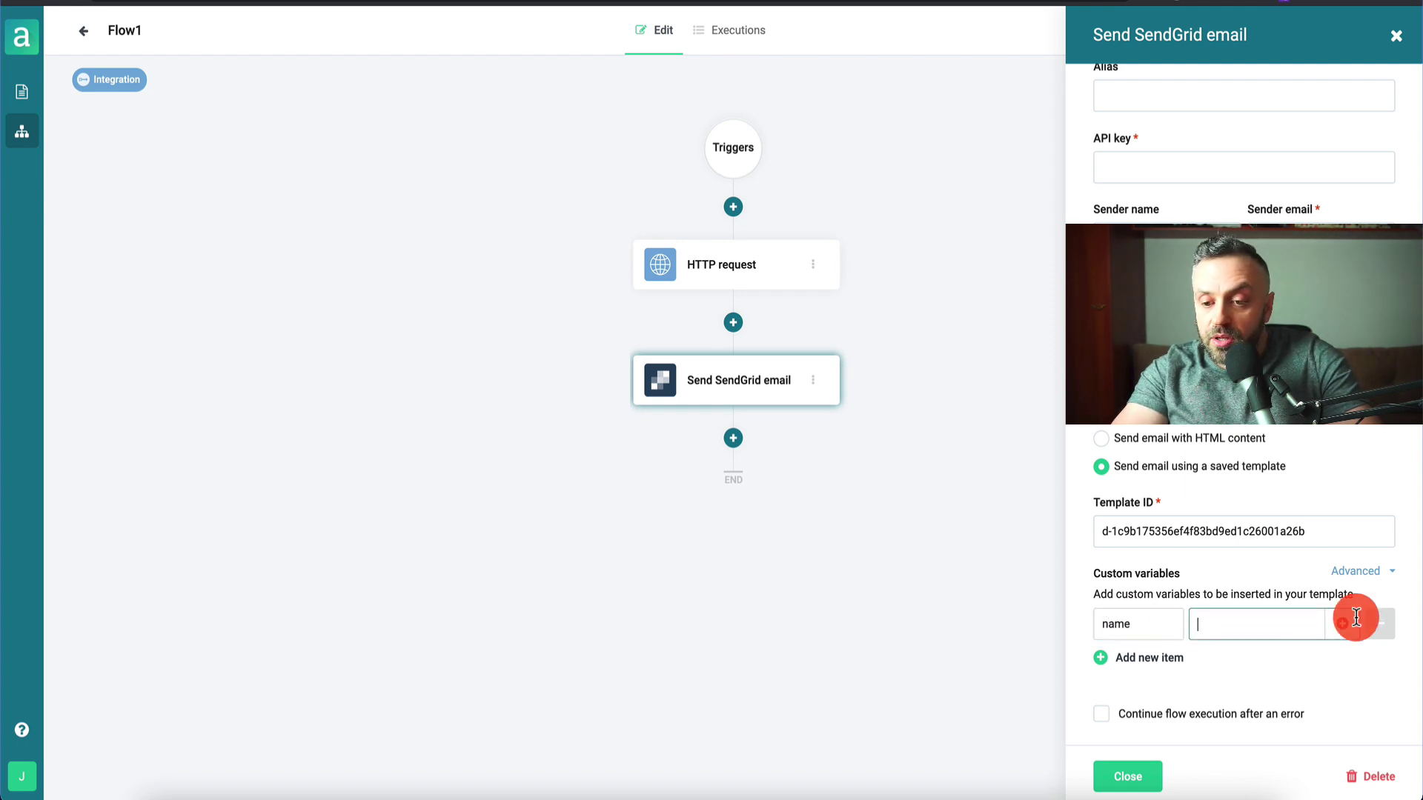
click(1343, 627)
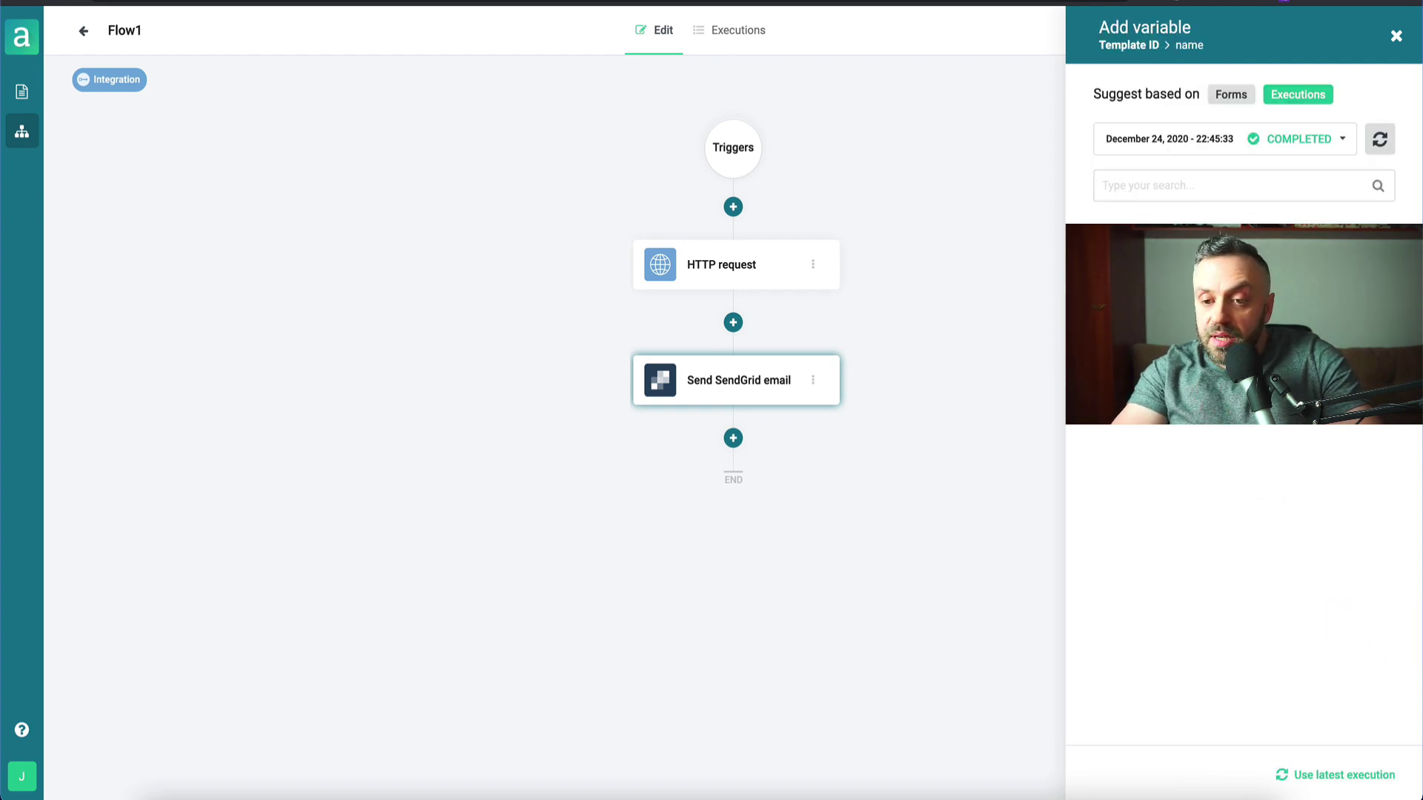
click(1203, 538)
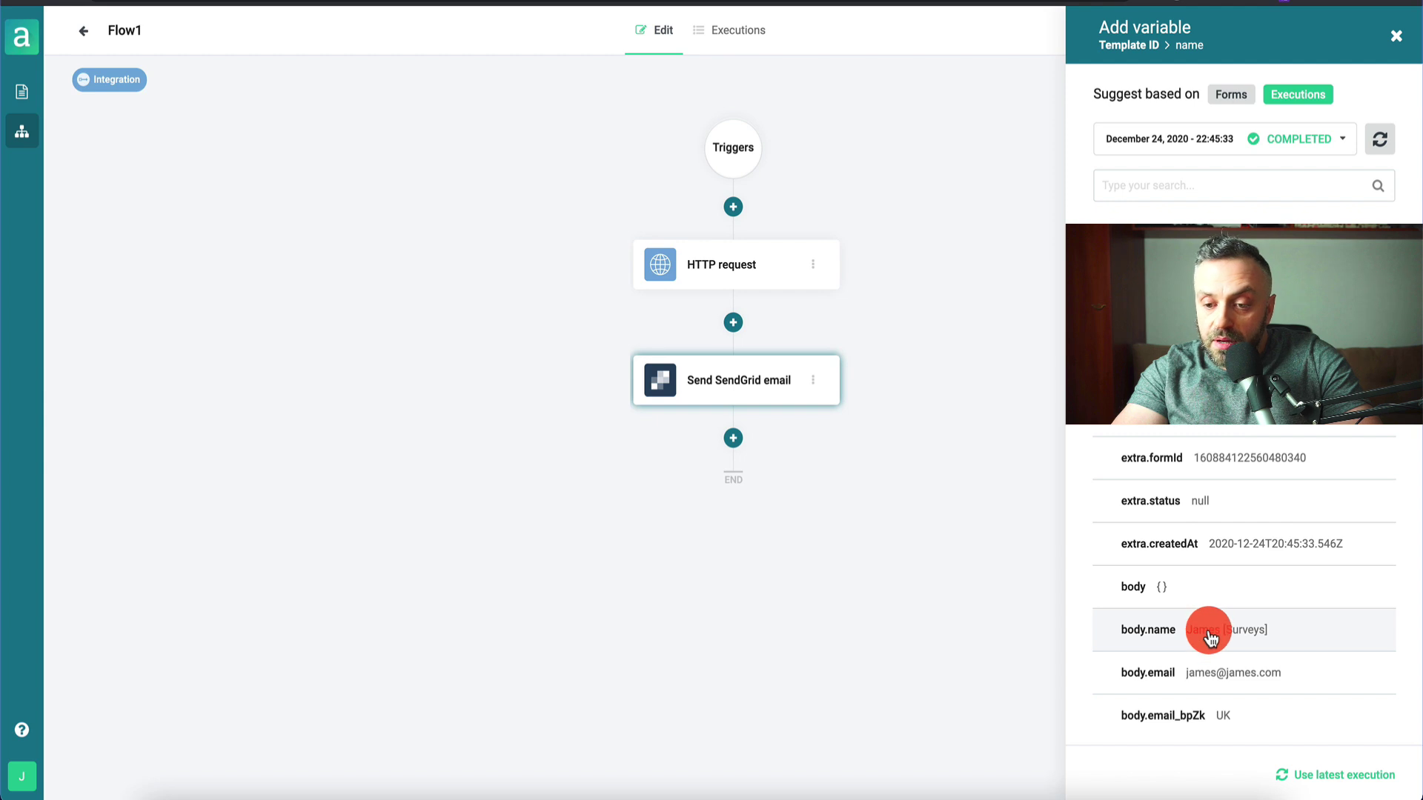
scroll(1156, 661, down, 2)
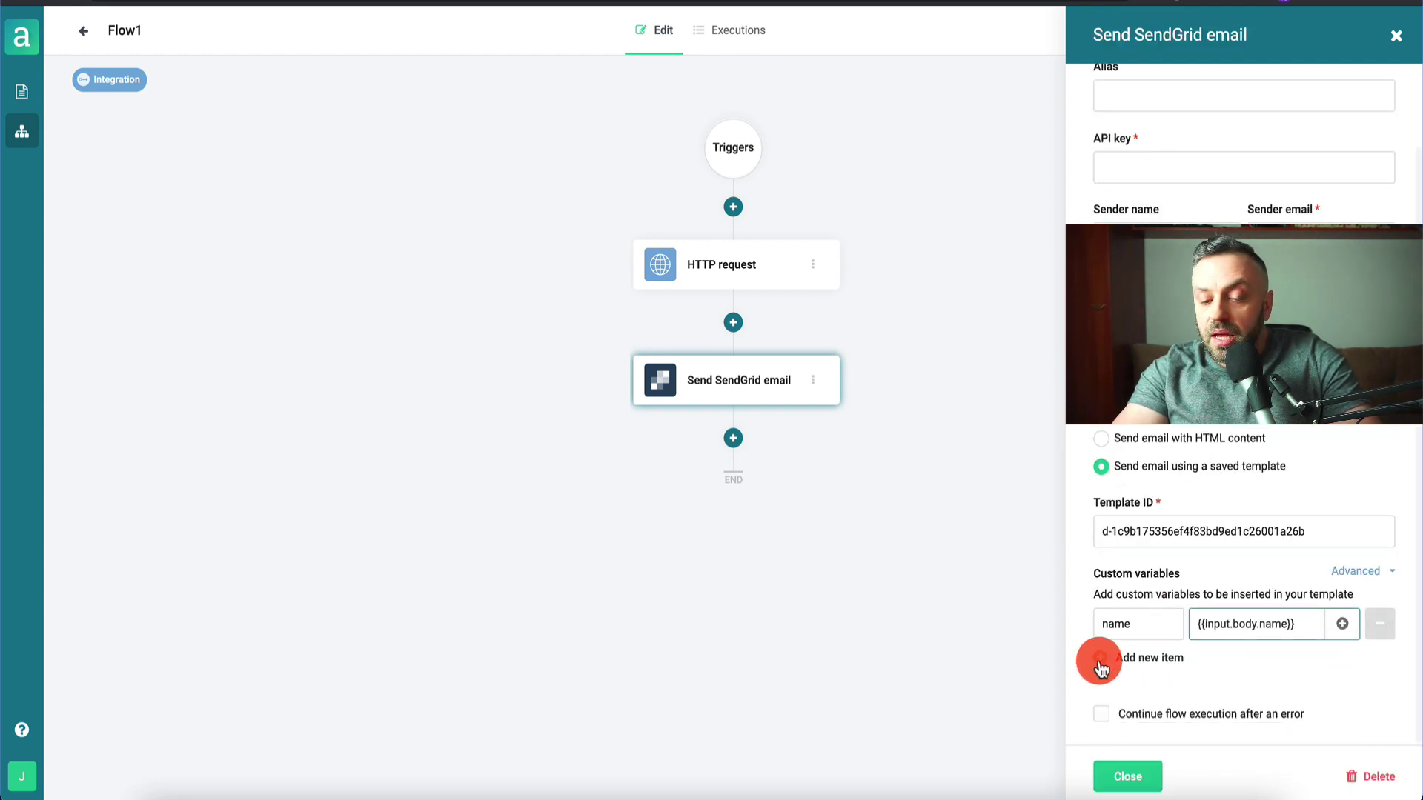
- Add a custom variable 'offertype' mapped to the submitted choice field
click(1101, 660)
click(1145, 668)
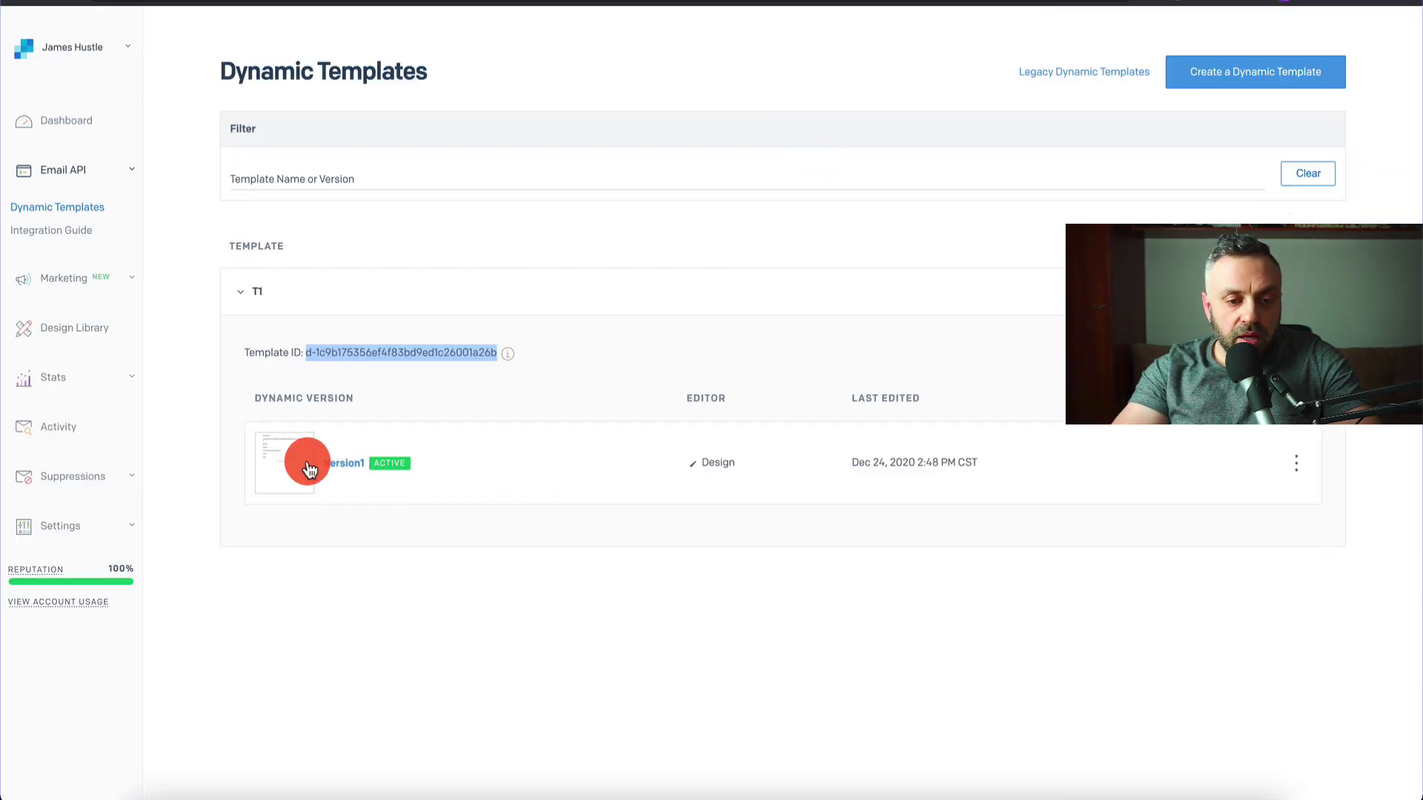
click(309, 467)
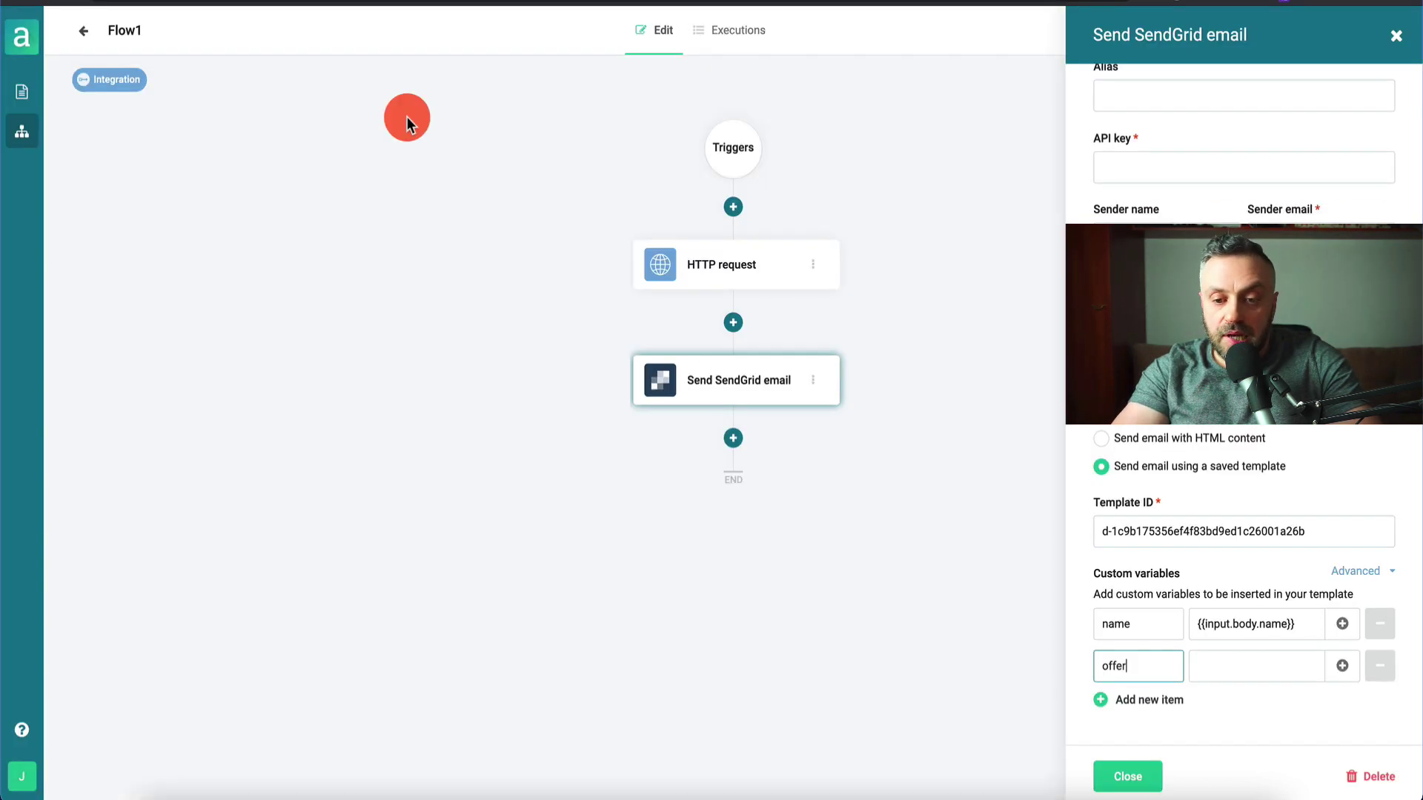
text(rtype)
click(1310, 671)
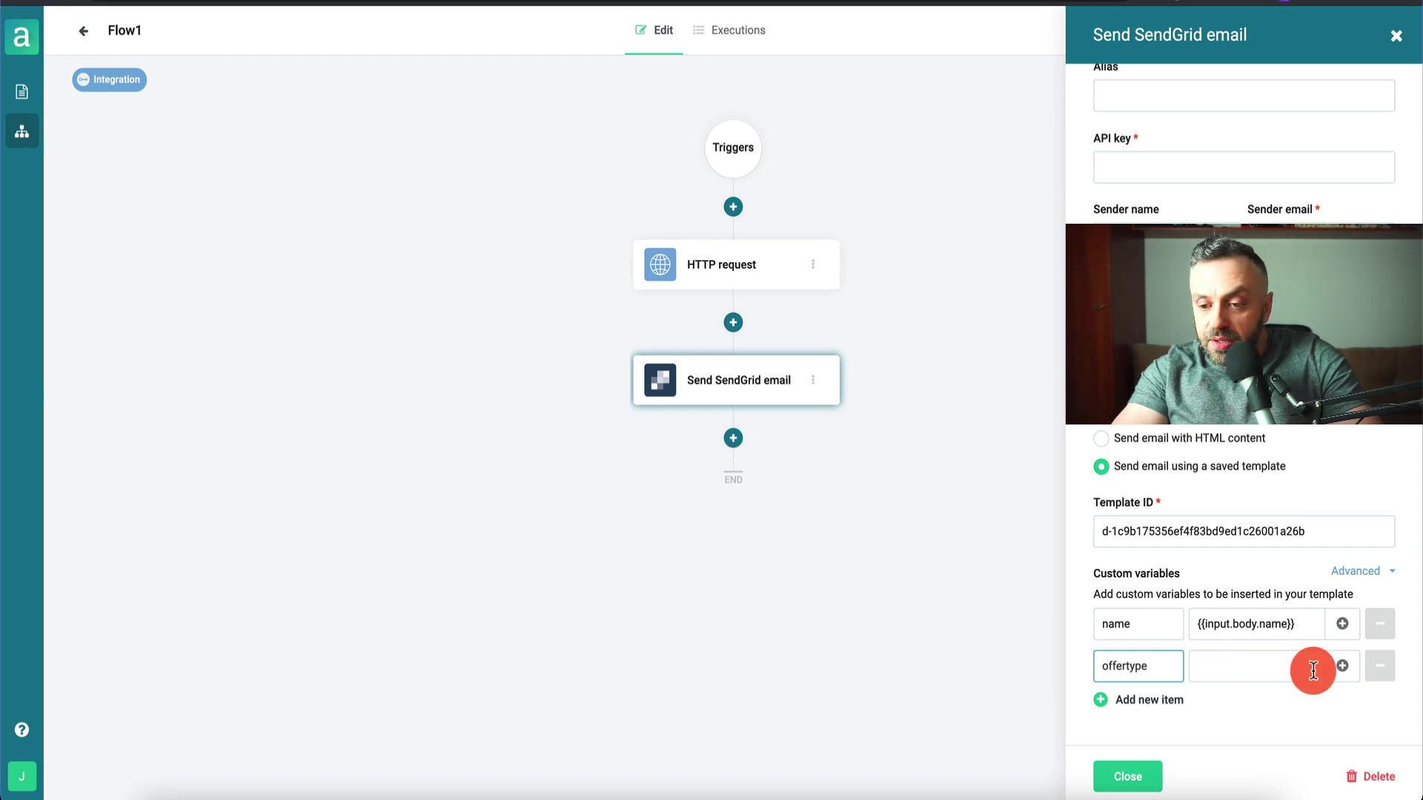
click(1343, 667)
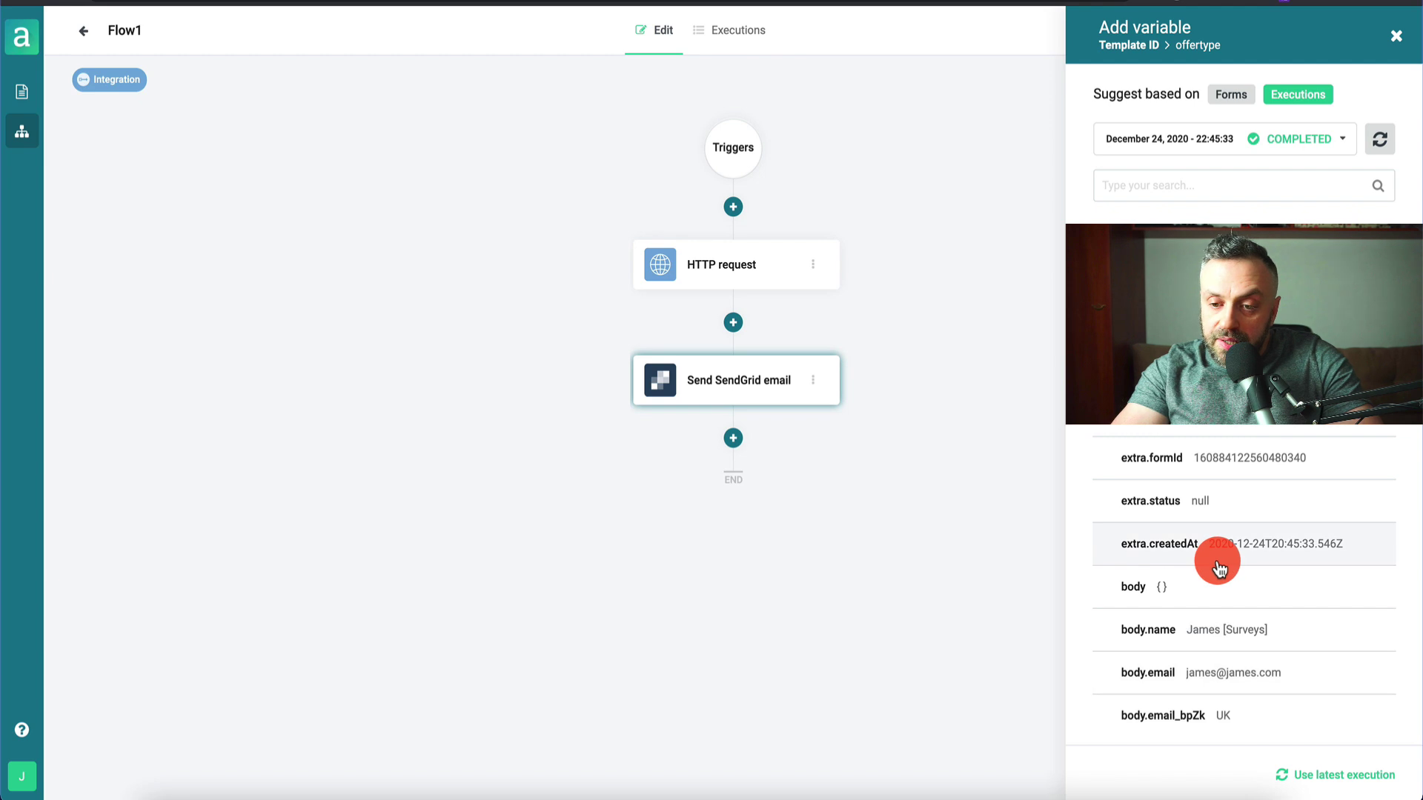
scroll(1217, 557, down, 3)
click(1238, 579)
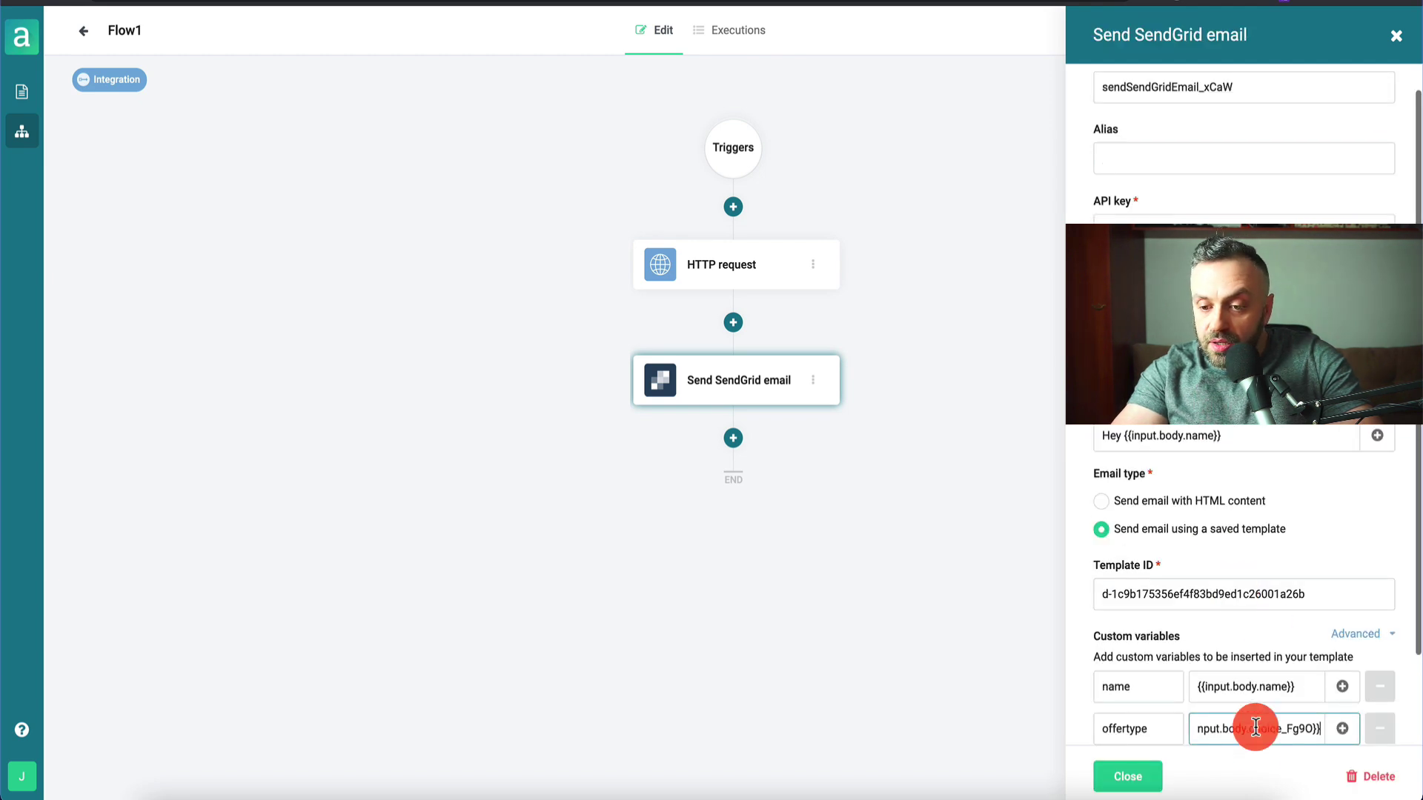
scroll(1316, 709, down, 2)
- Add a custom variable 'country' mapped to a submitted field, then try publishing Flow1
click(1156, 659)
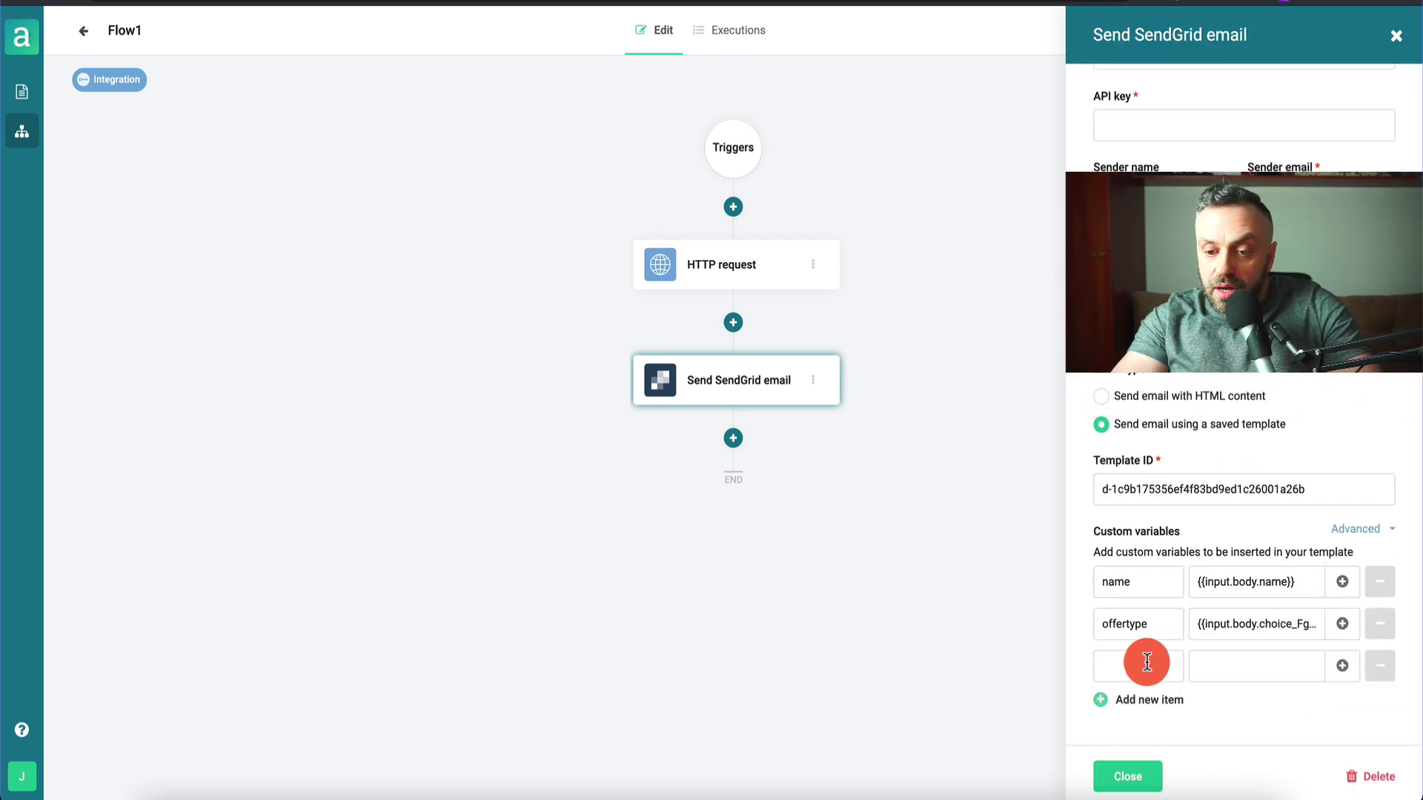
text(country)
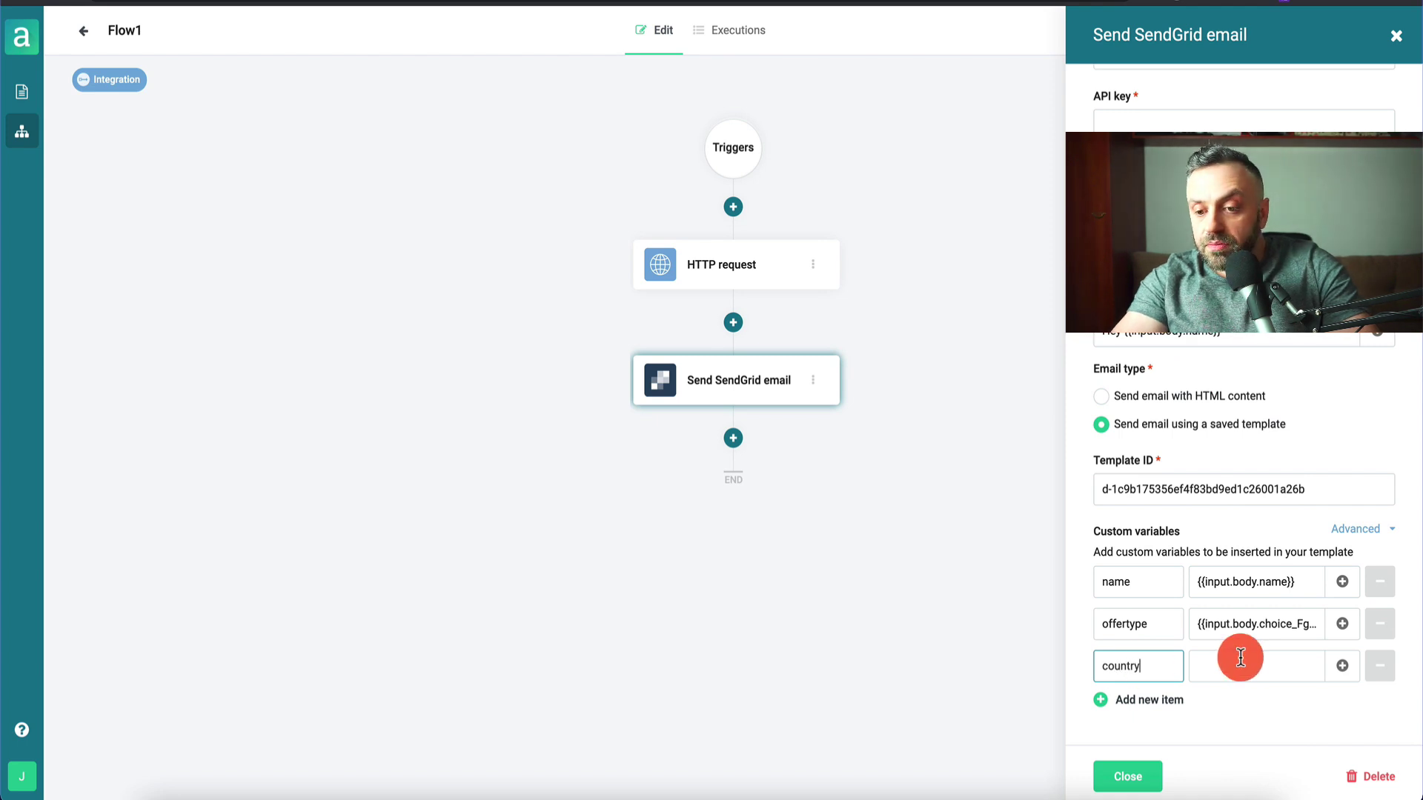
click(1343, 665)
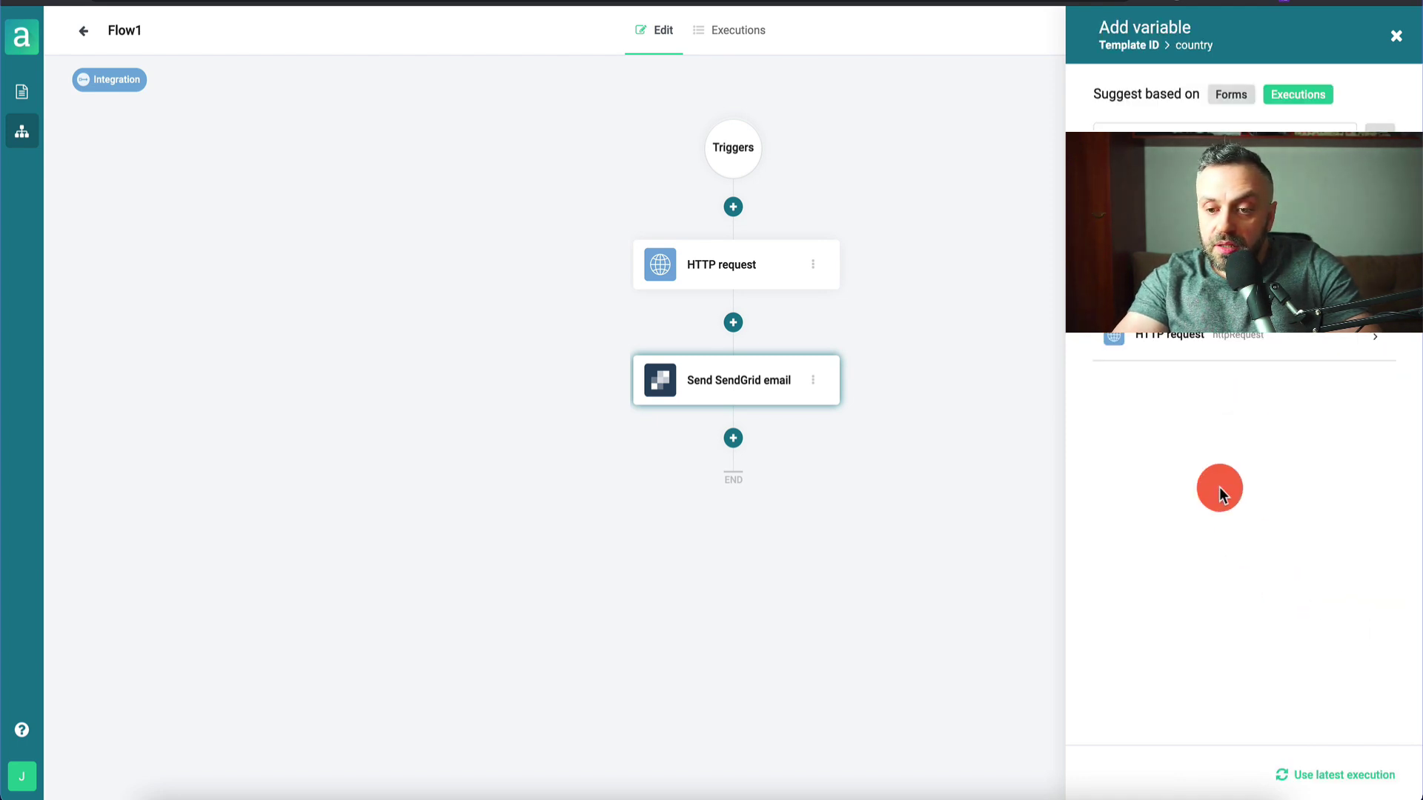
click(1216, 446)
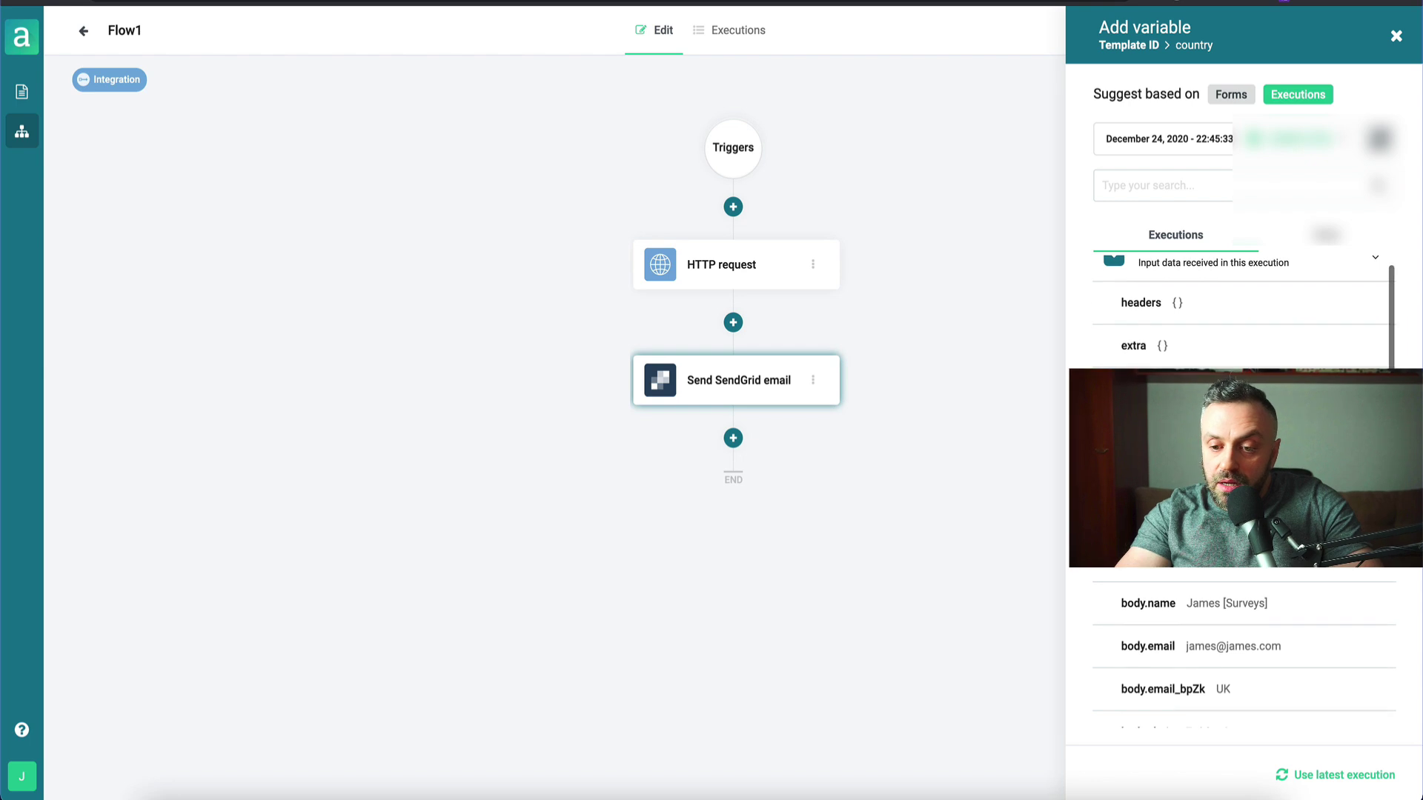
click(1240, 541)
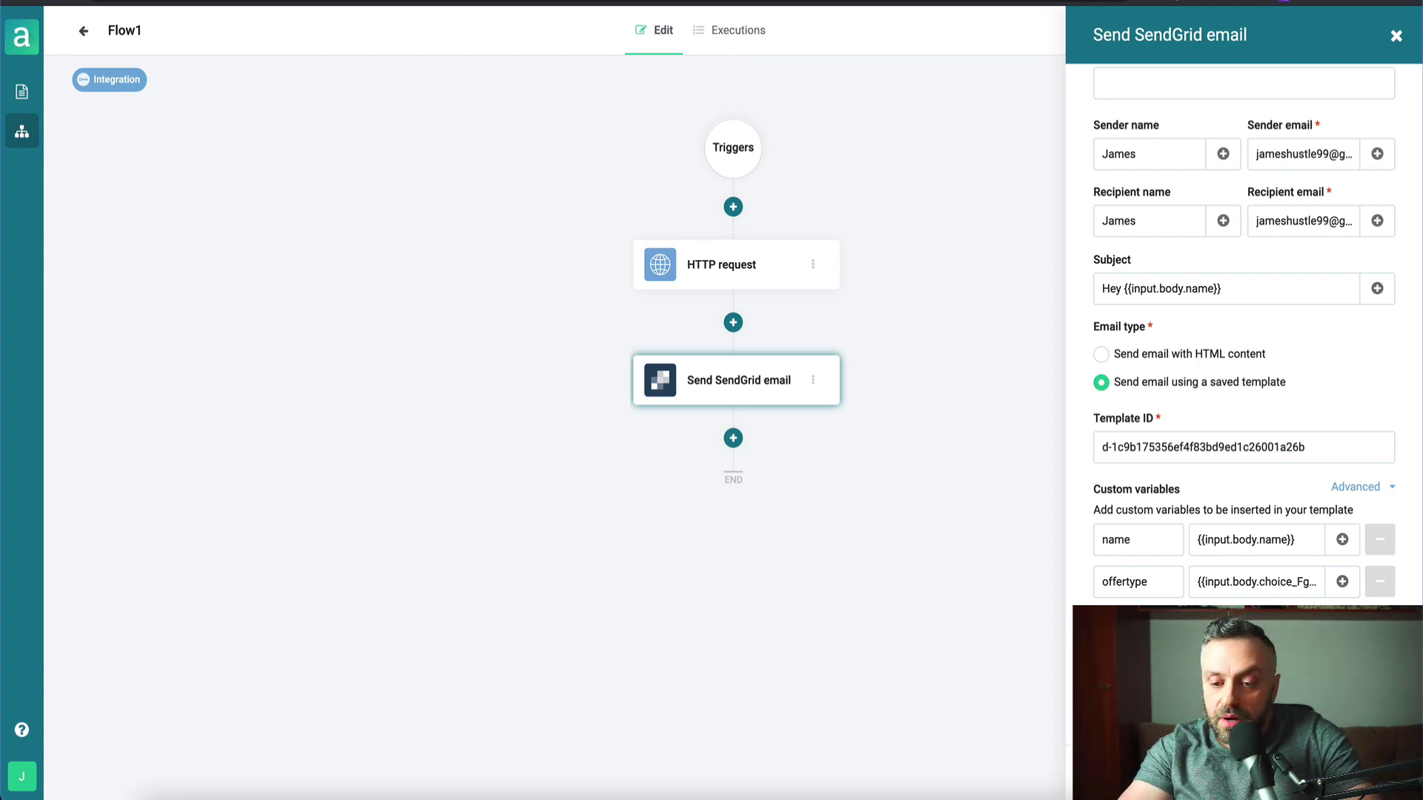
key(Escape)
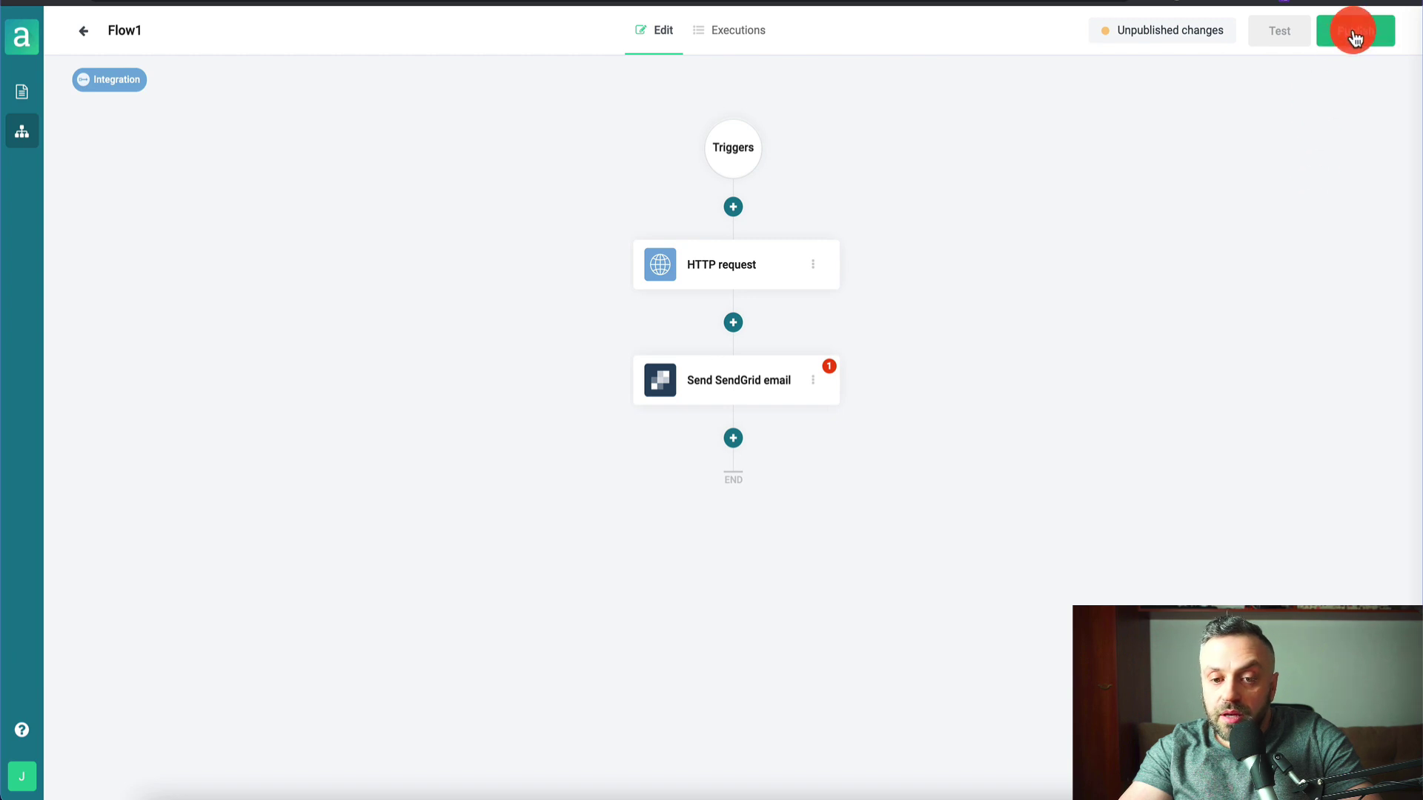
click(1353, 32)
- Dismiss the step-errors warning, reopen the email step, and go to SendGrid's account settings
click(732, 492)
click(775, 376)
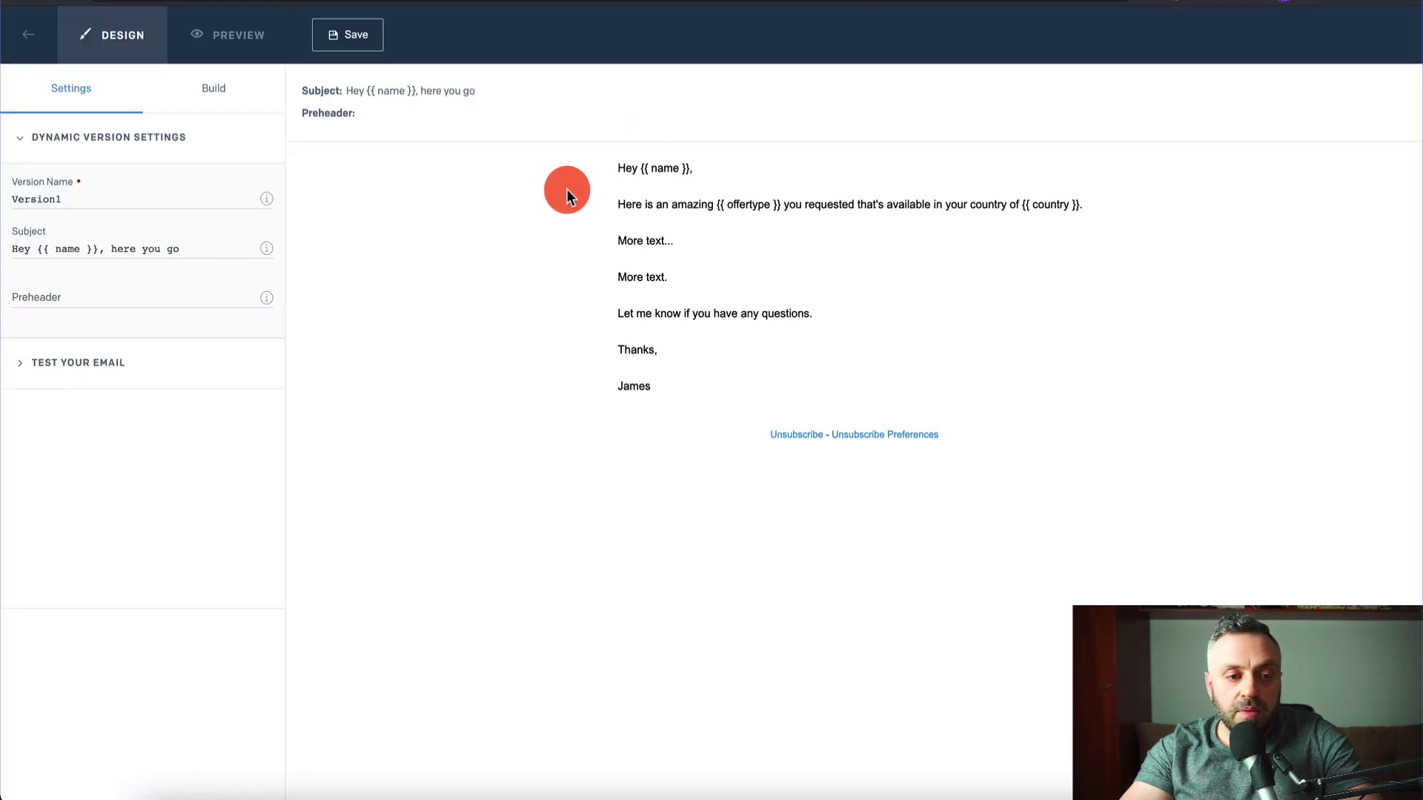
click(34, 41)
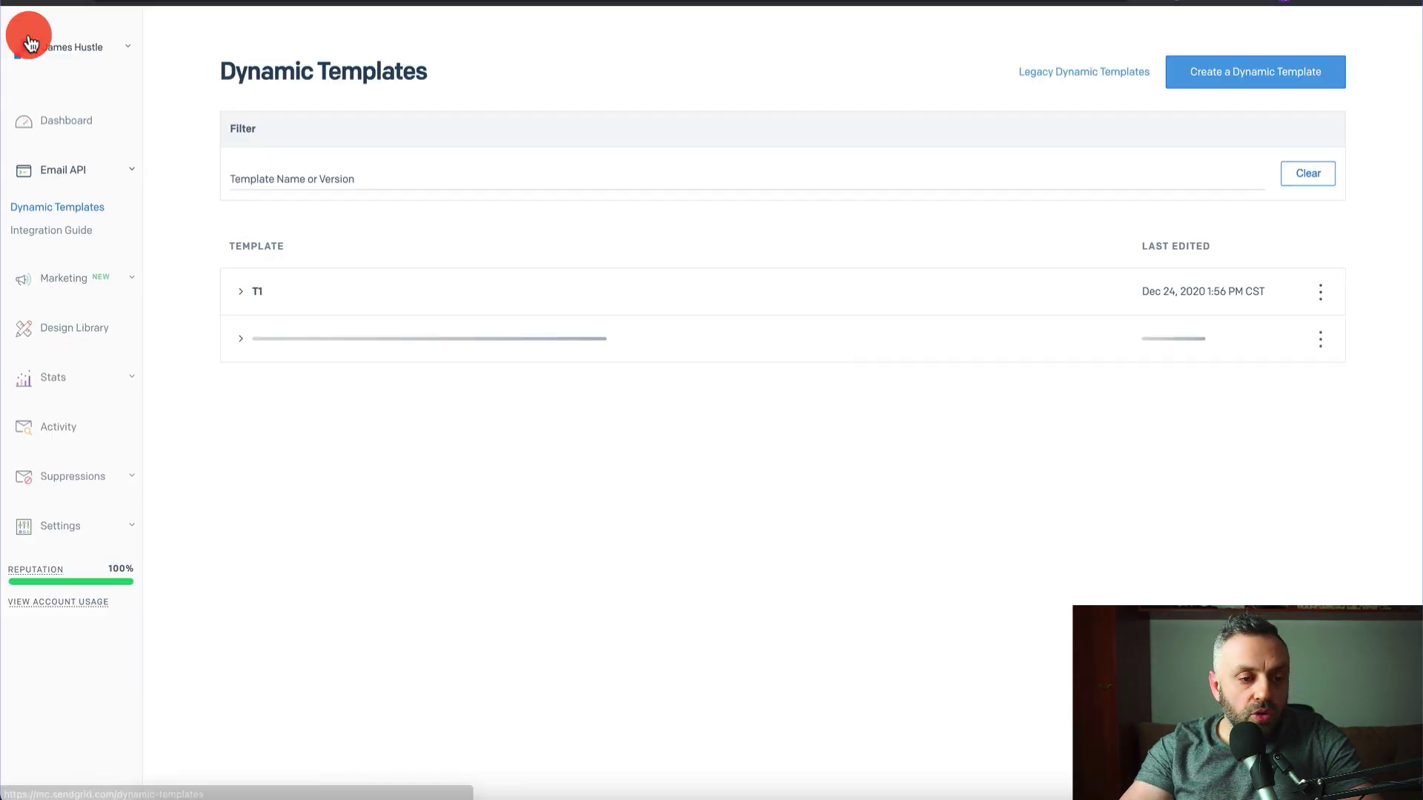
click(83, 525)
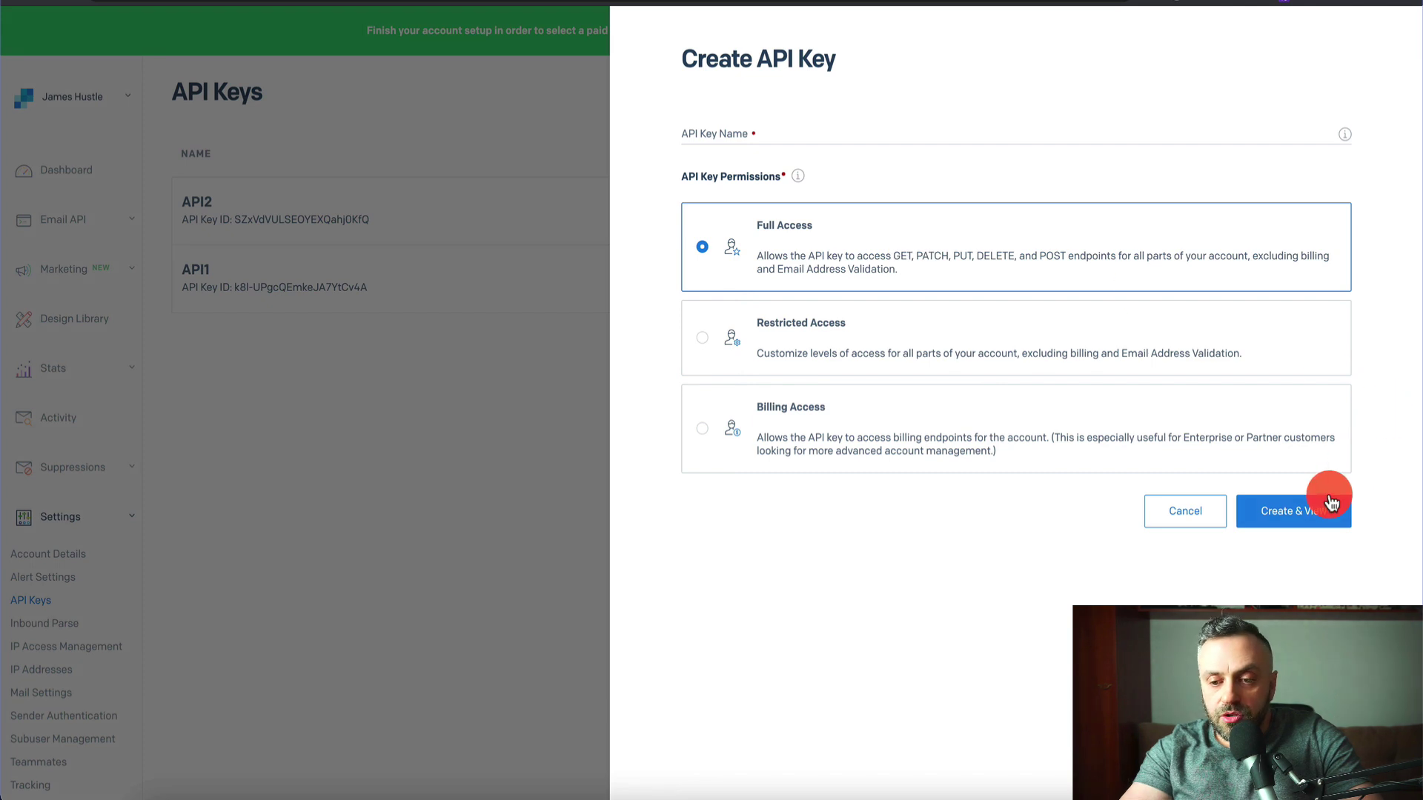
- Create a new full-access SendGrid API key and copy it
click(1327, 508)
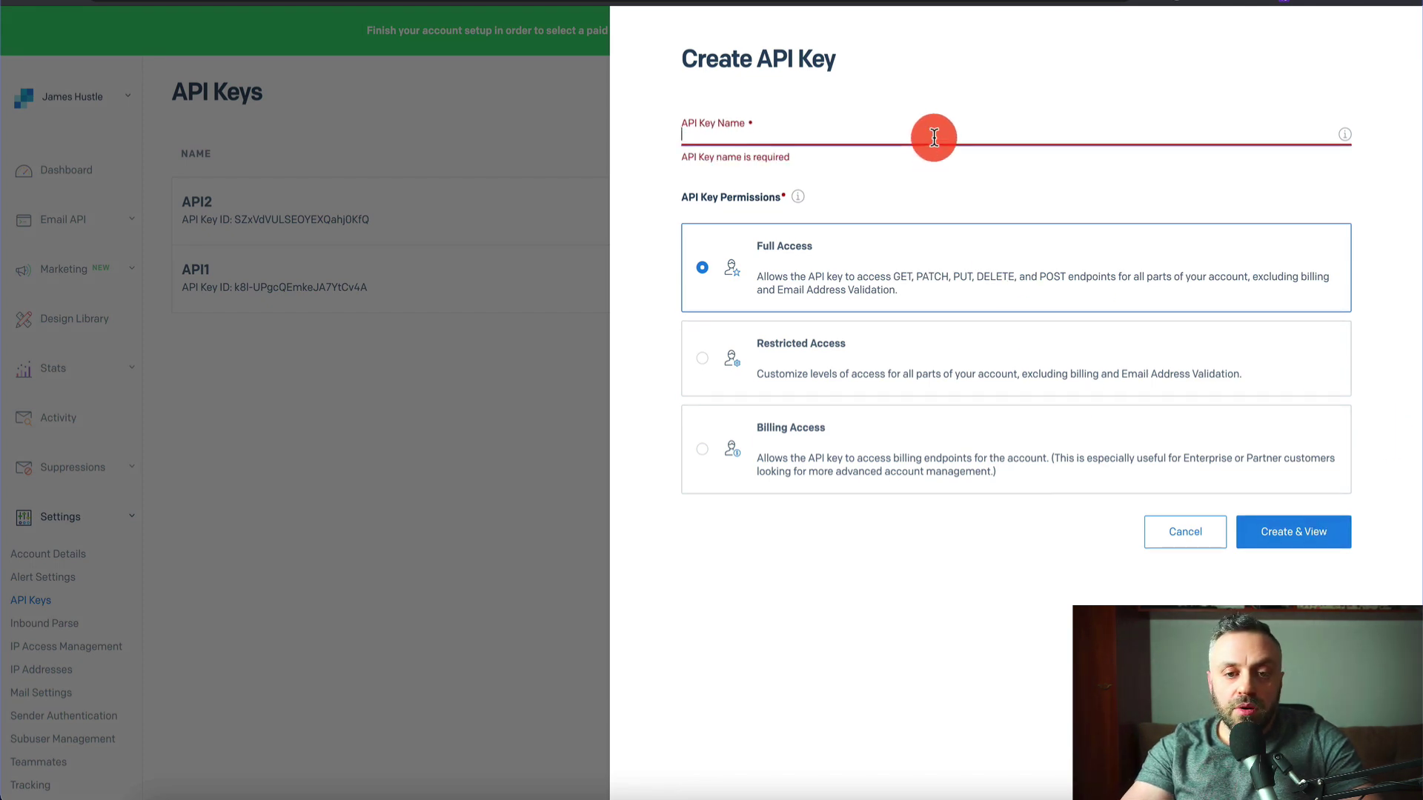
text(API2)
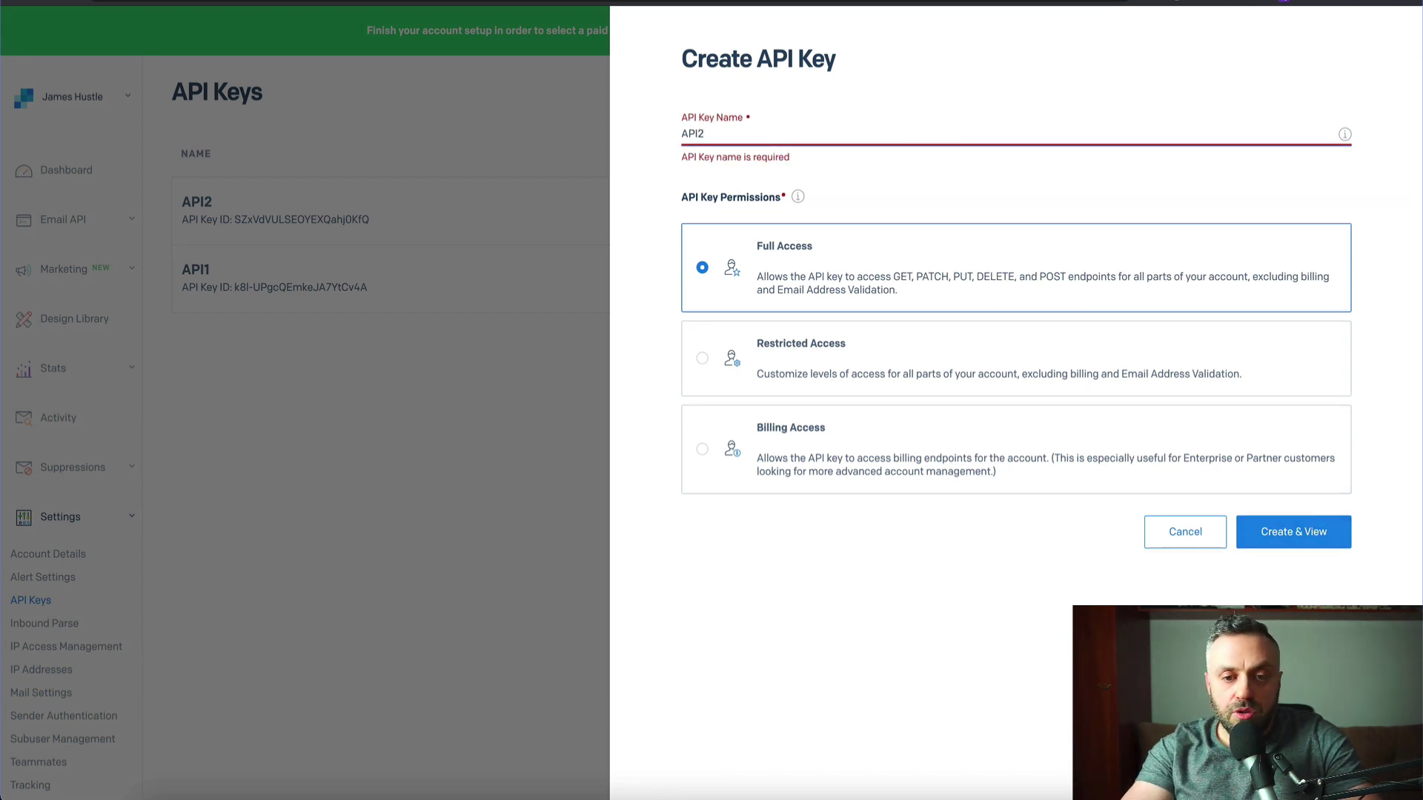
click(1306, 532)
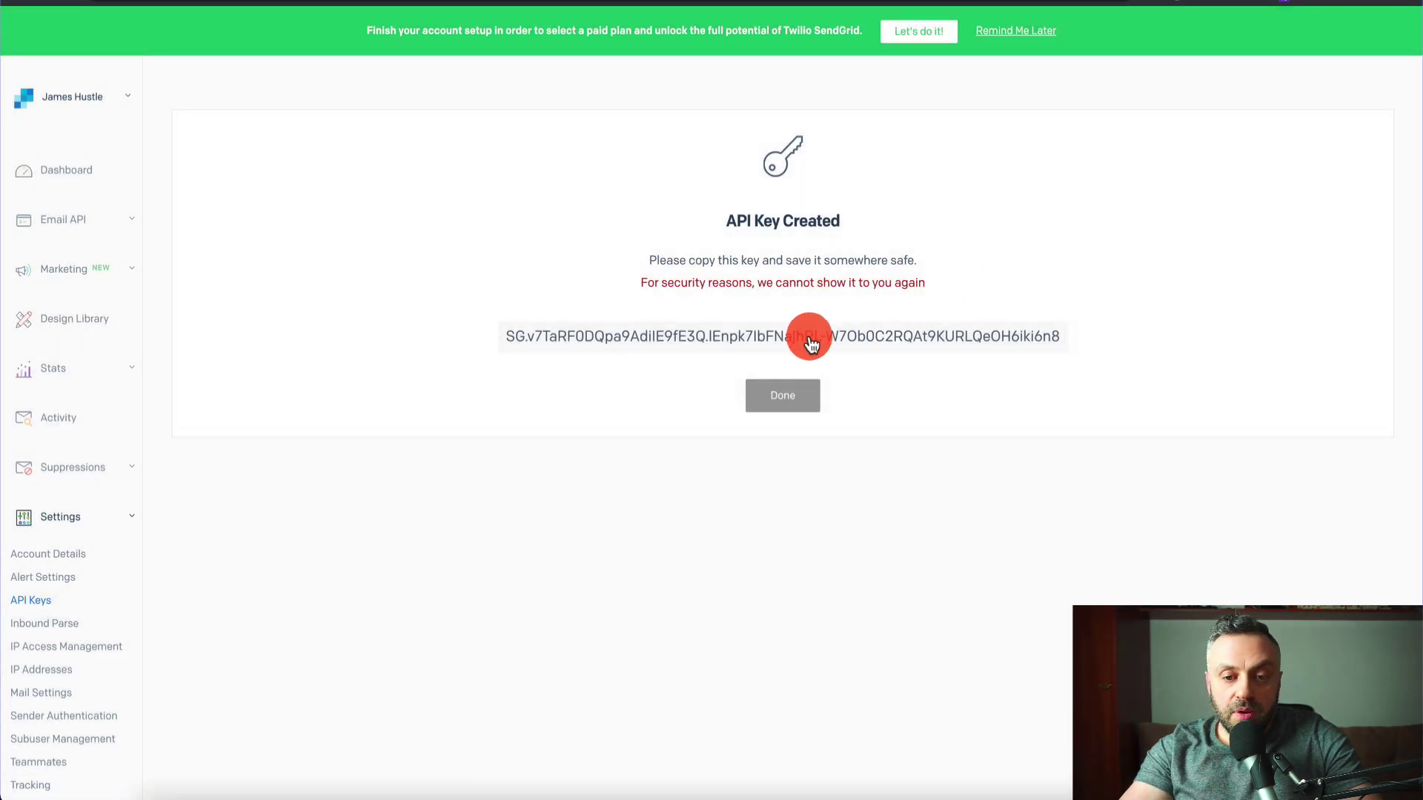
click(810, 340)
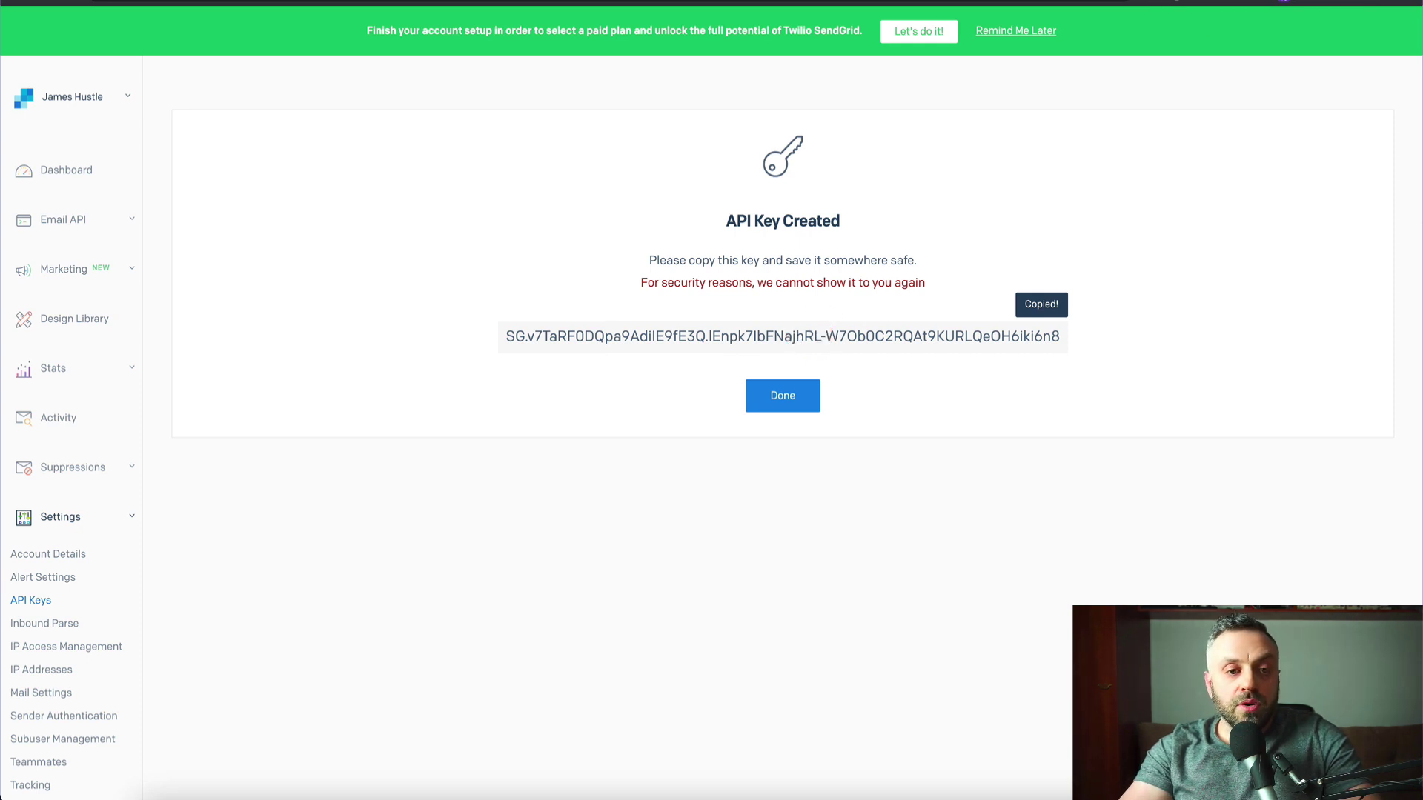
key(super+Tab)
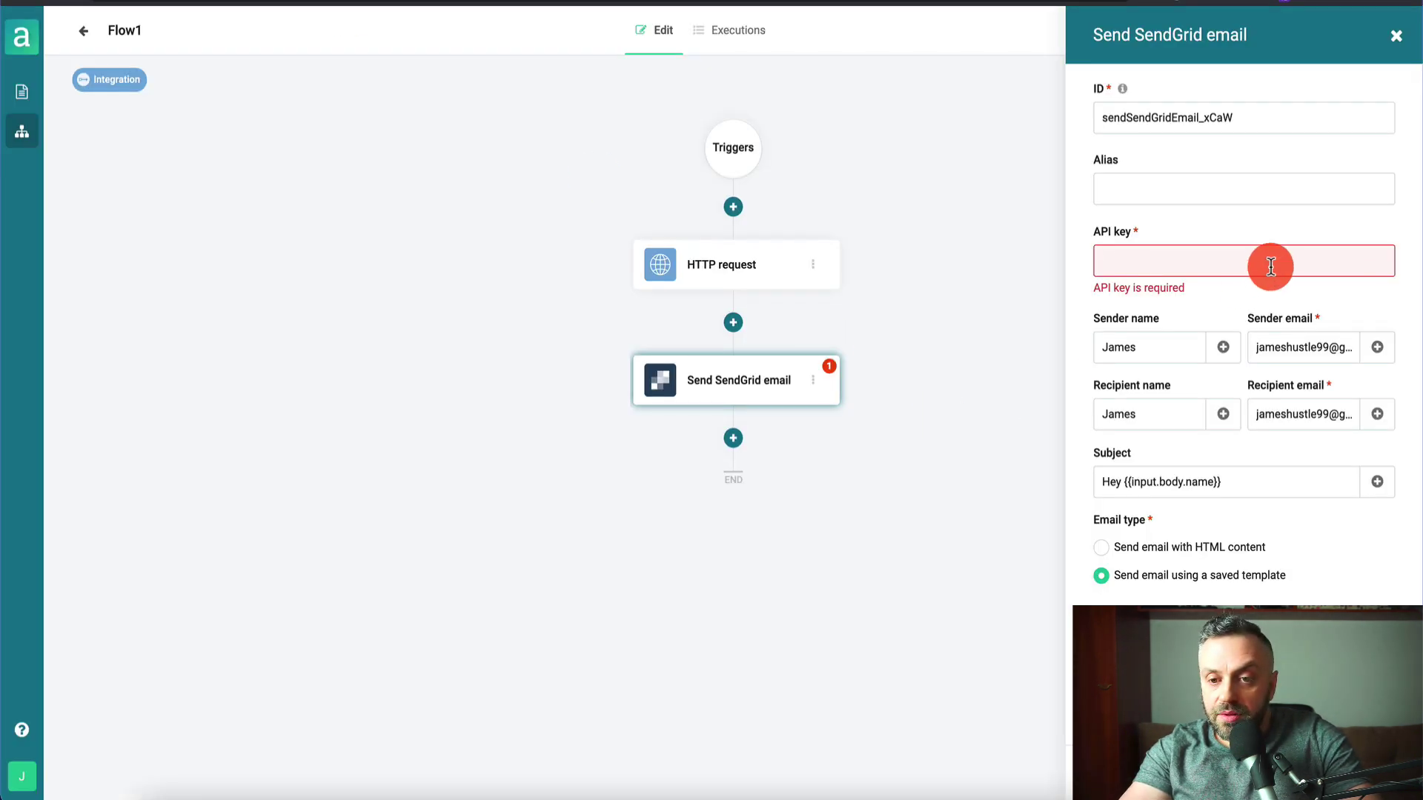
- Publish Flow1 with the updated SendGrid step, then return to SendGrid's API Key Created page
click(1396, 35)
click(1366, 36)
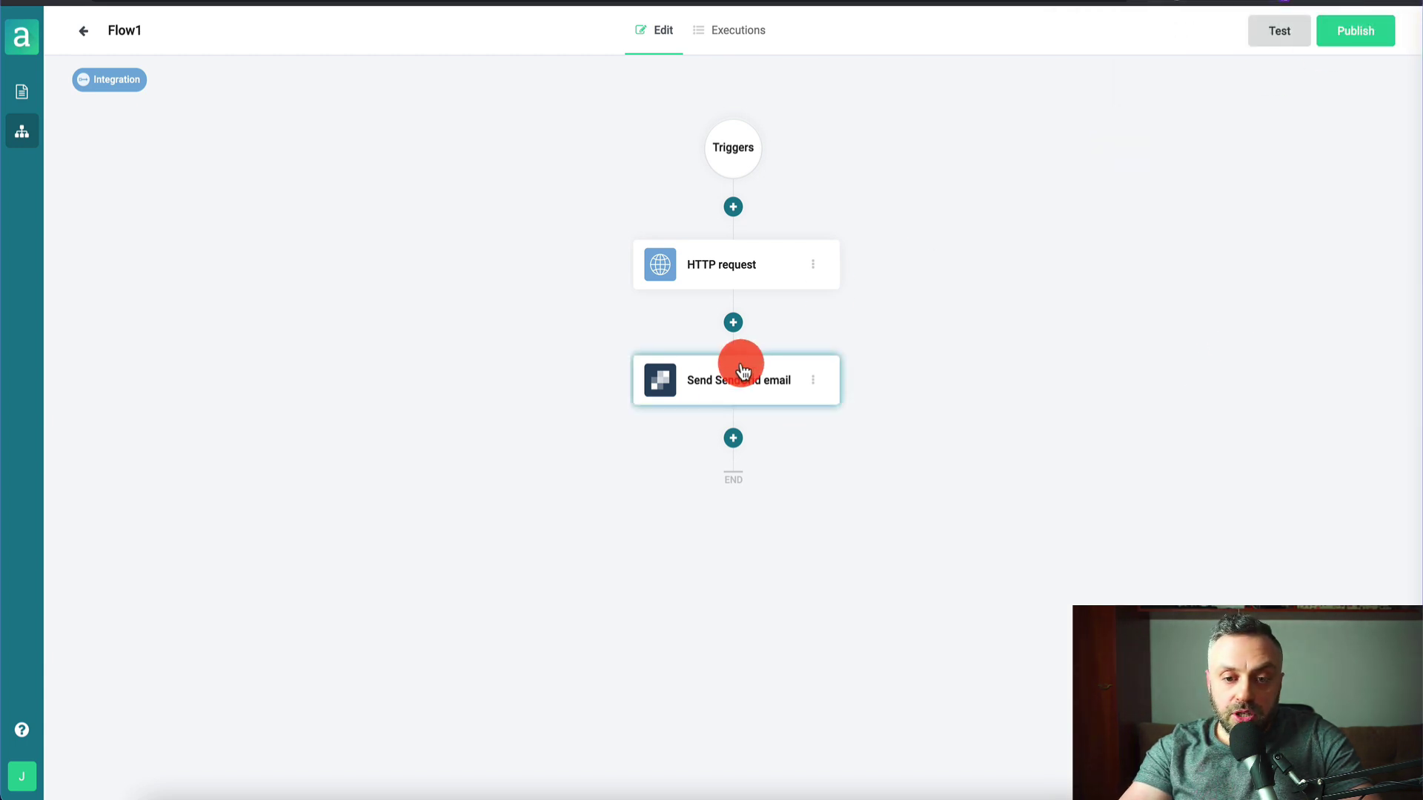
click(744, 384)
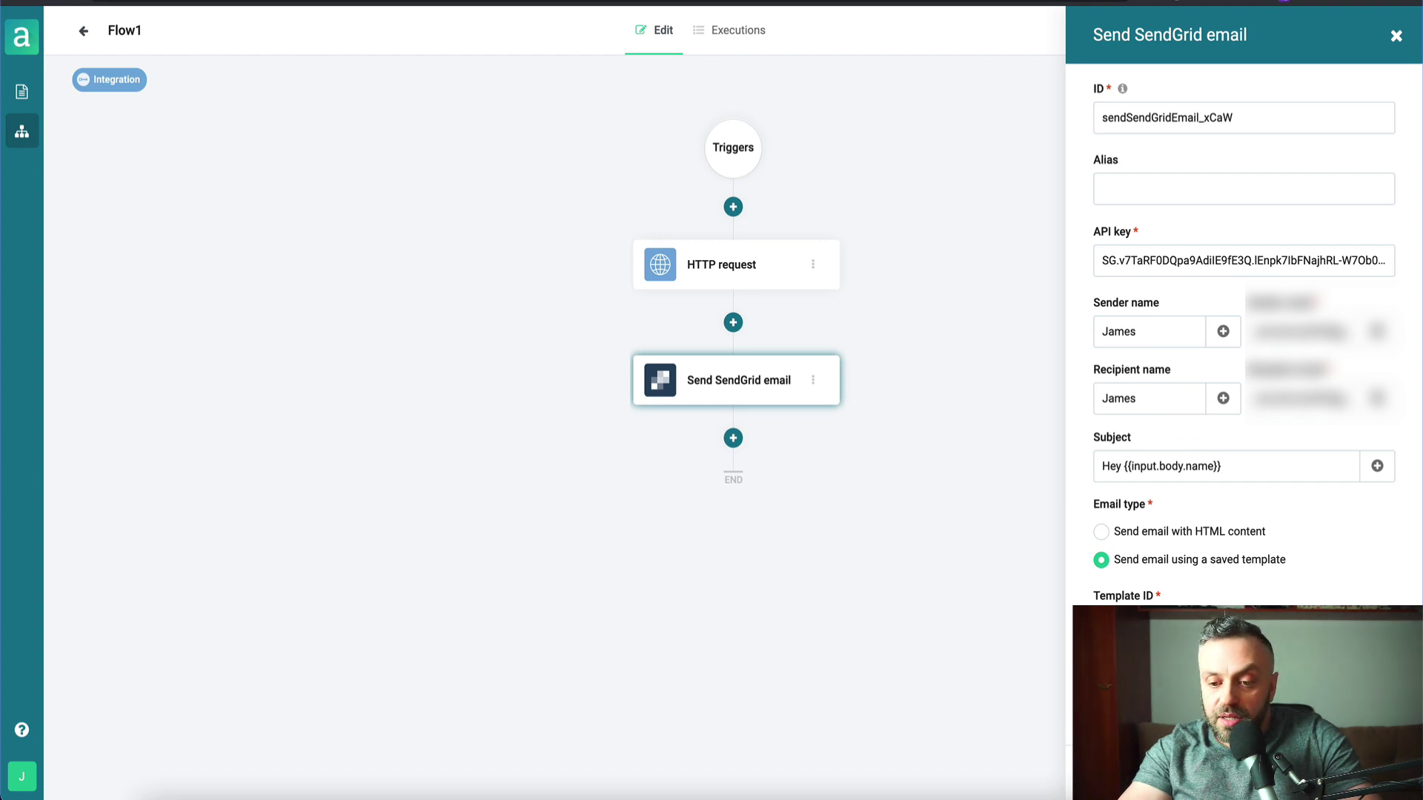
click(1396, 35)
click(1359, 30)
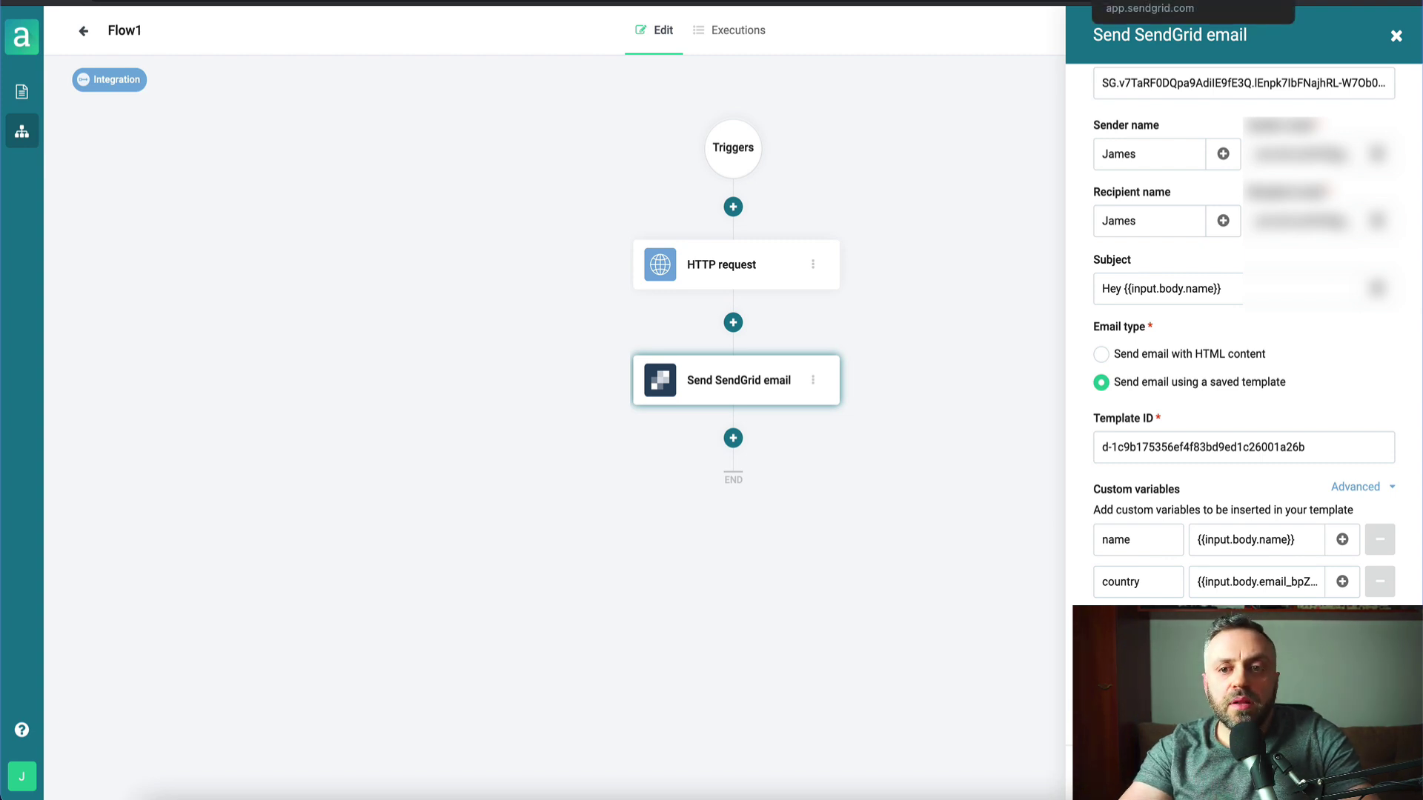
click(1156, 3)
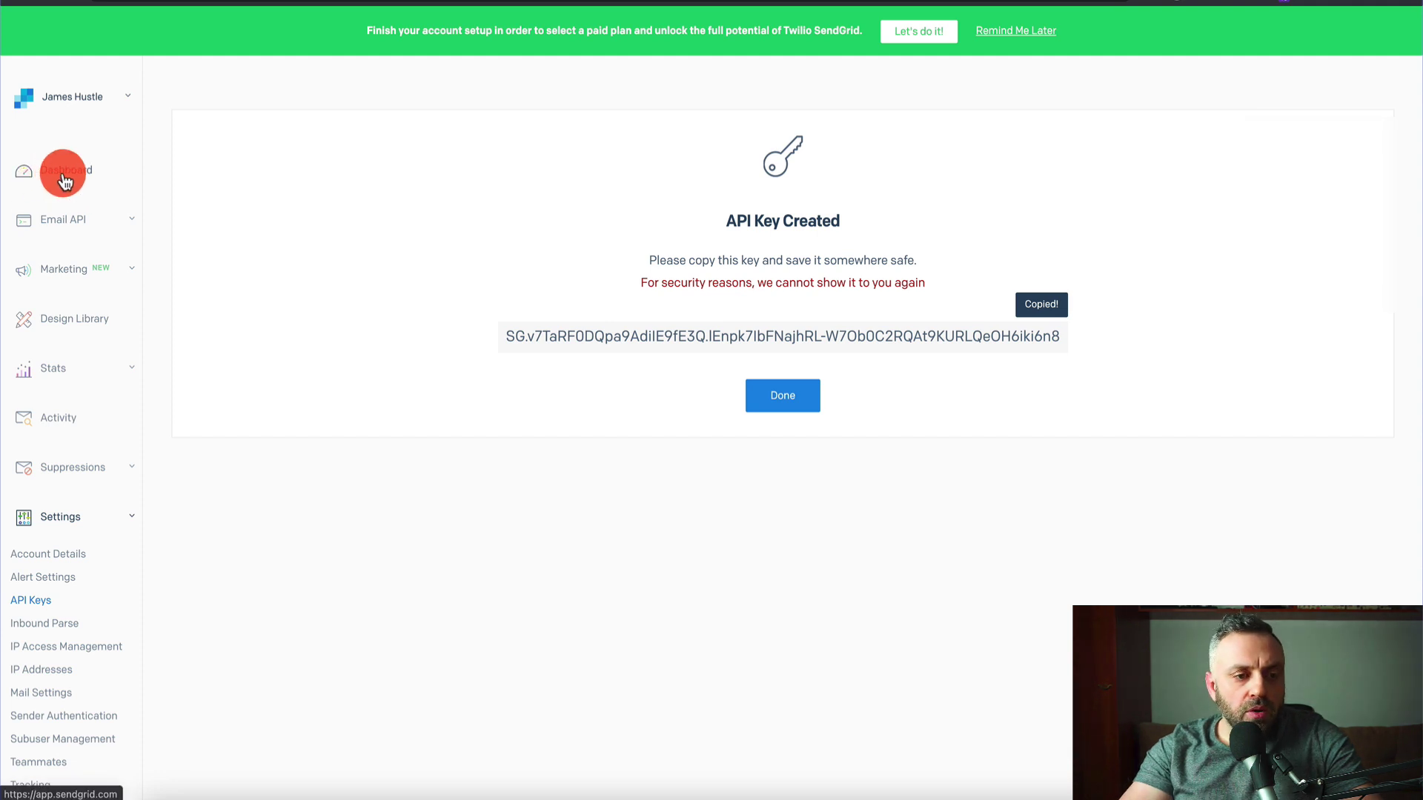
- Add the line 'Click this link to access your offer: {{ link }}' to T1 Version1's text
click(63, 326)
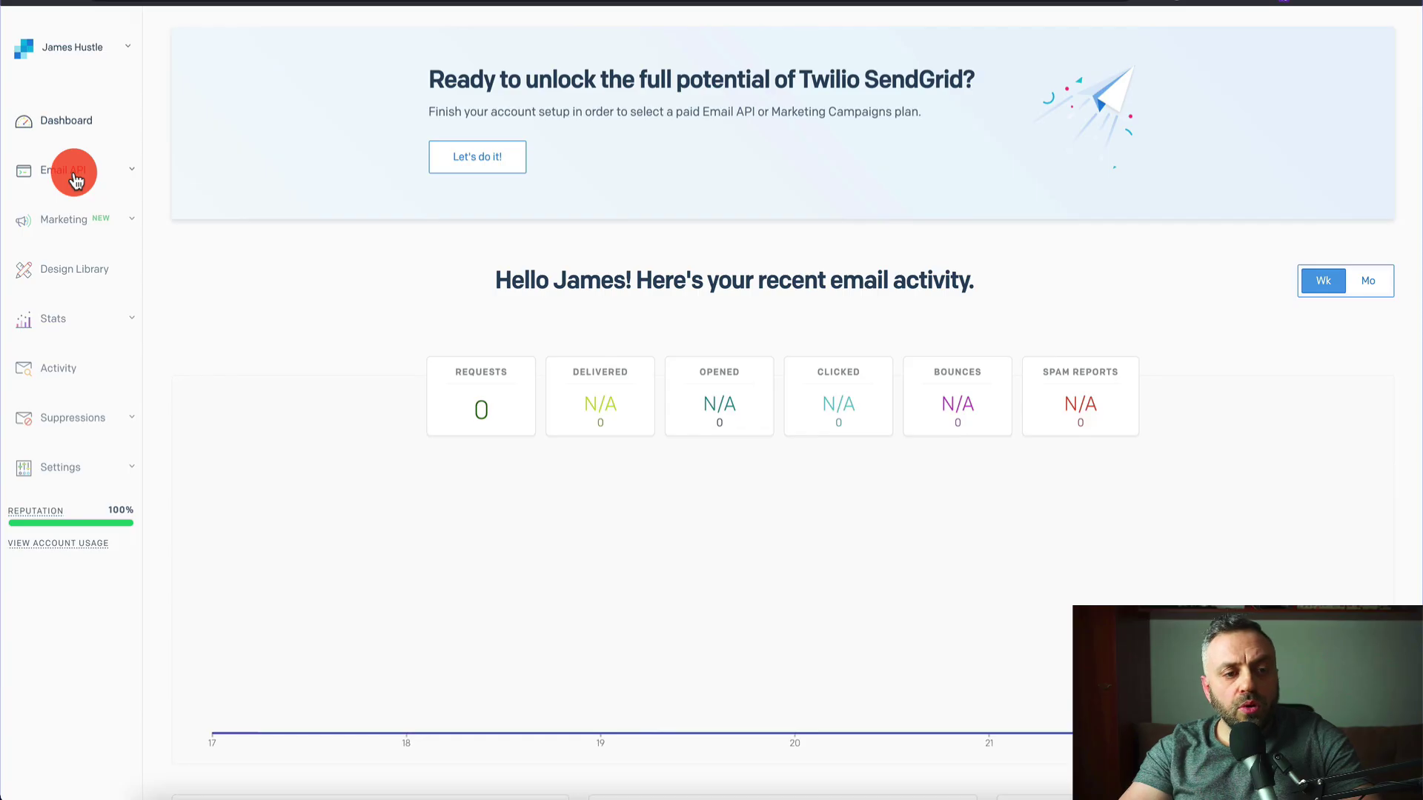
click(70, 175)
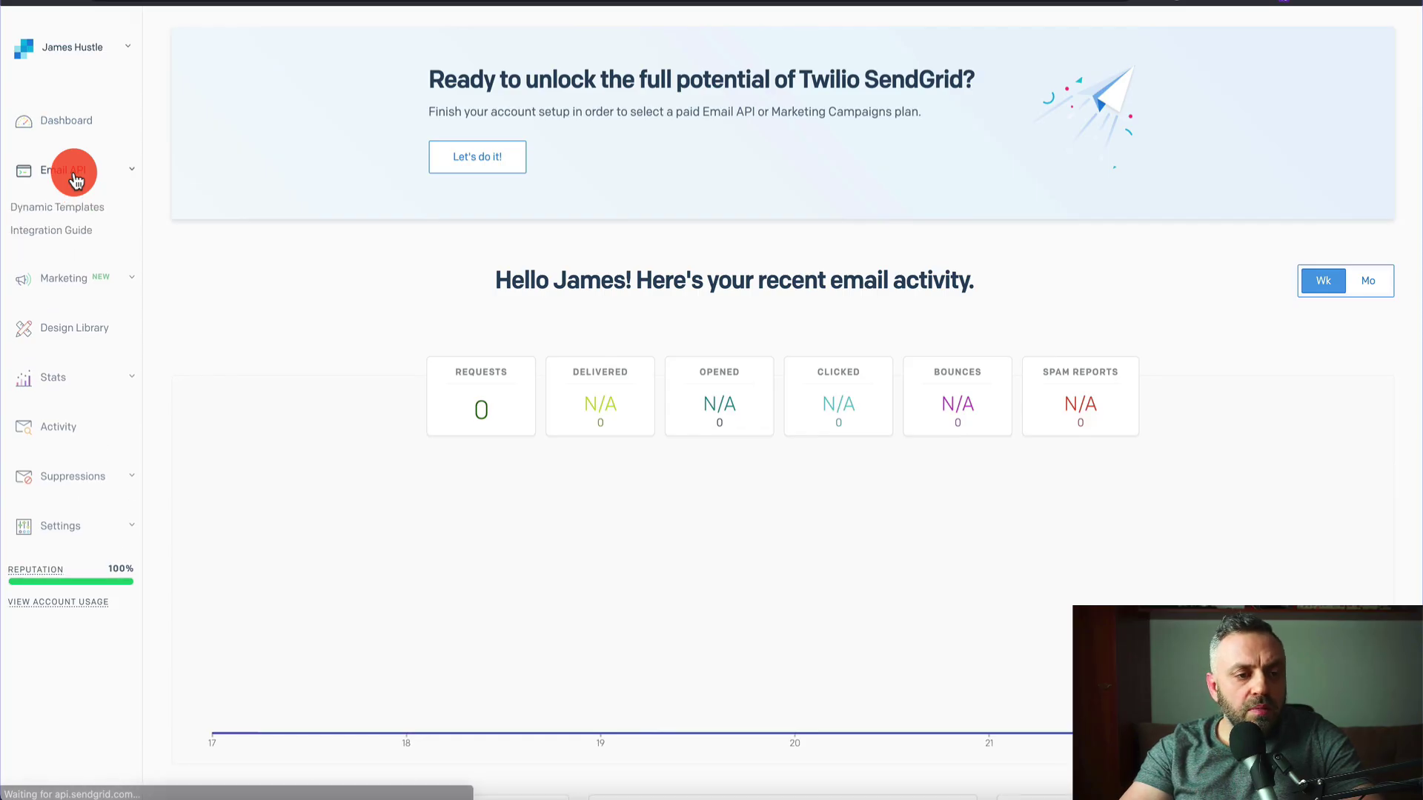
click(65, 207)
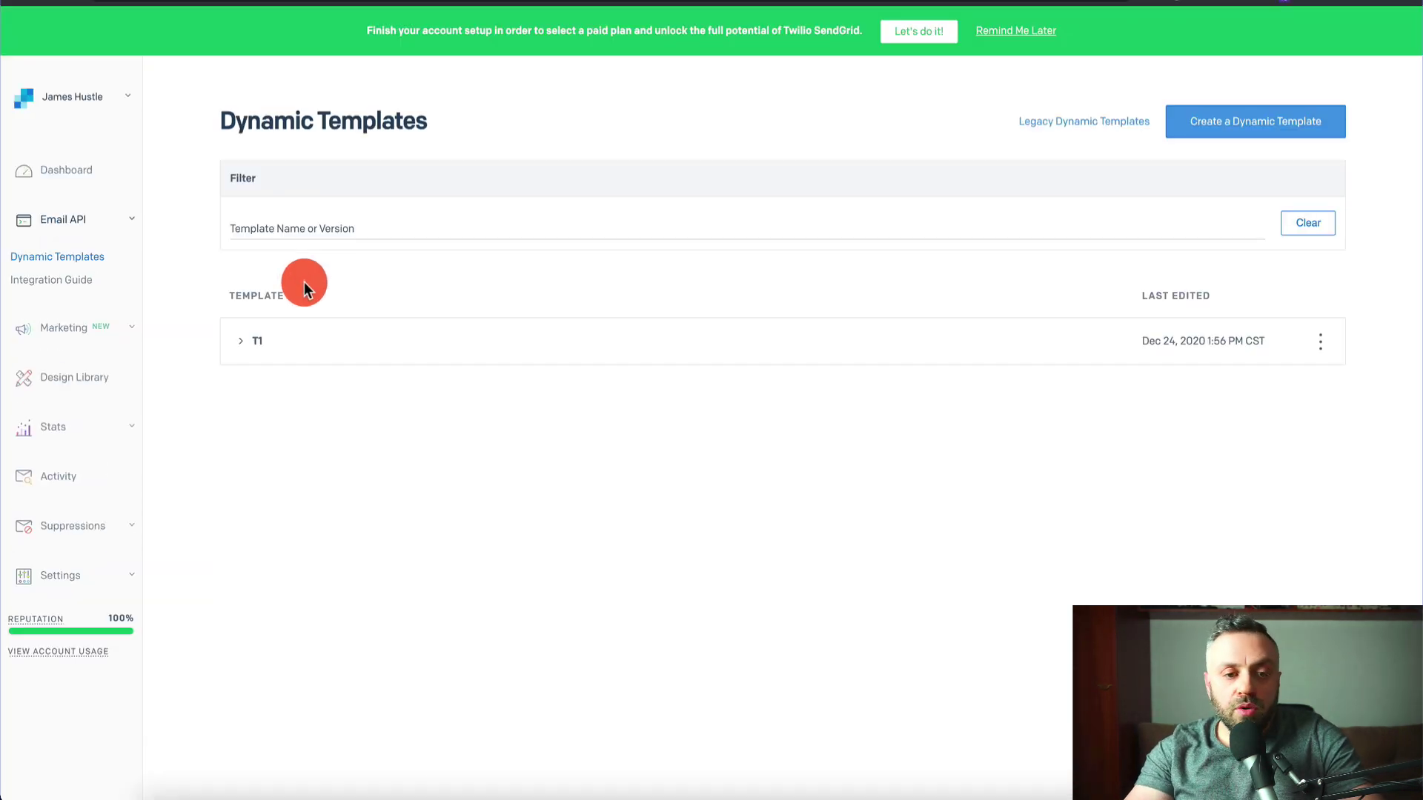
click(249, 335)
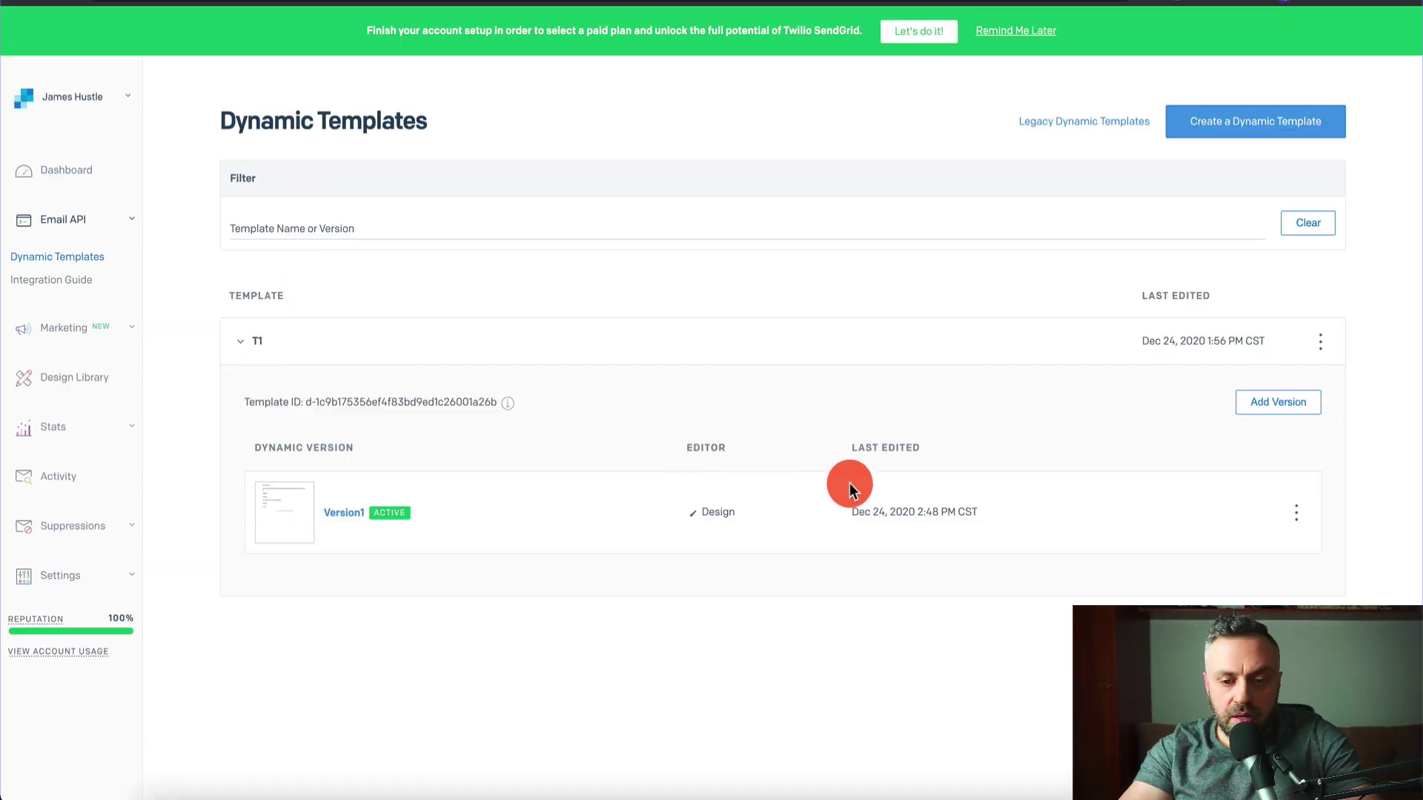
click(277, 497)
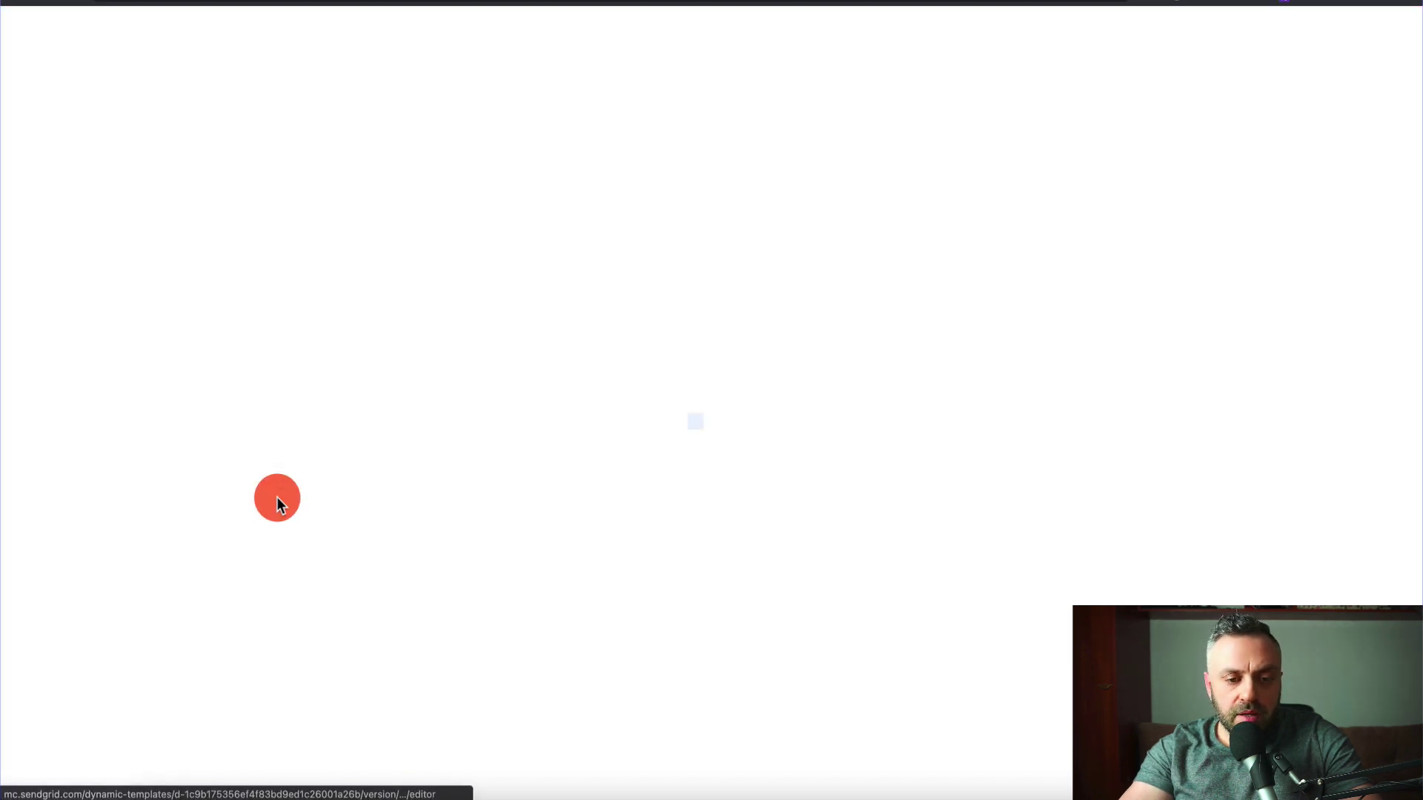
click(816, 319)
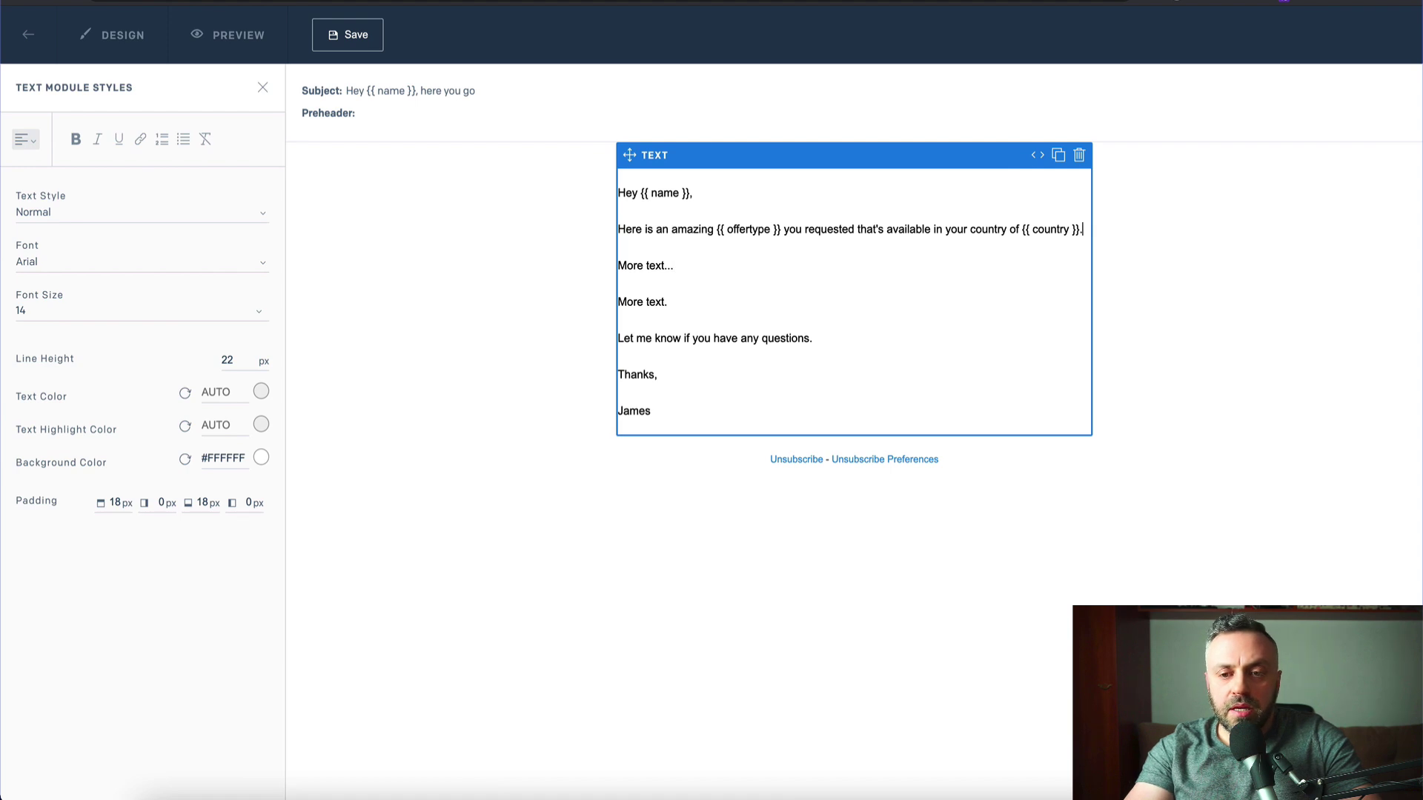
key(Return)
text(Click this link to access your offer: {{ link }})
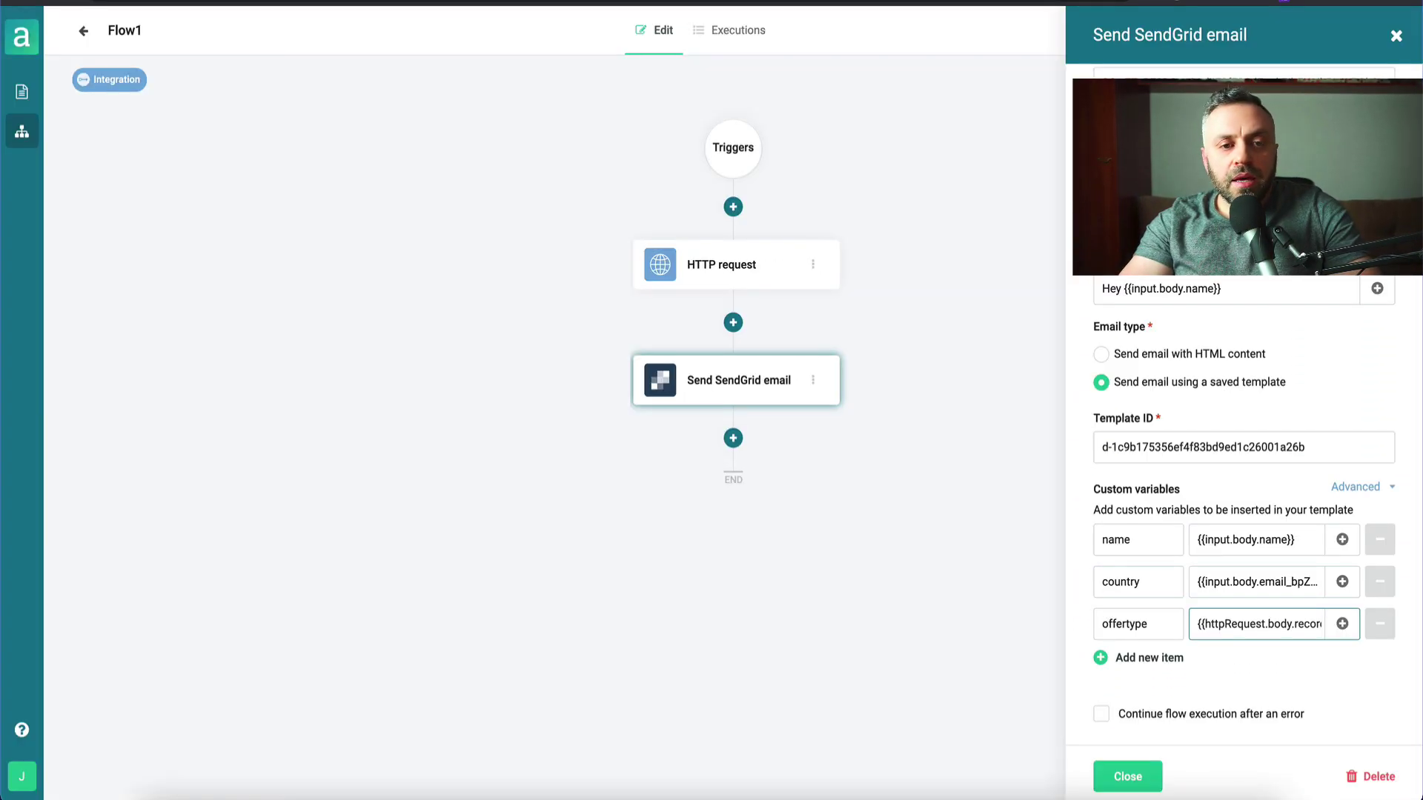
- Add a new custom variable row named 'link' to the SendGrid email step
click(752, 389)
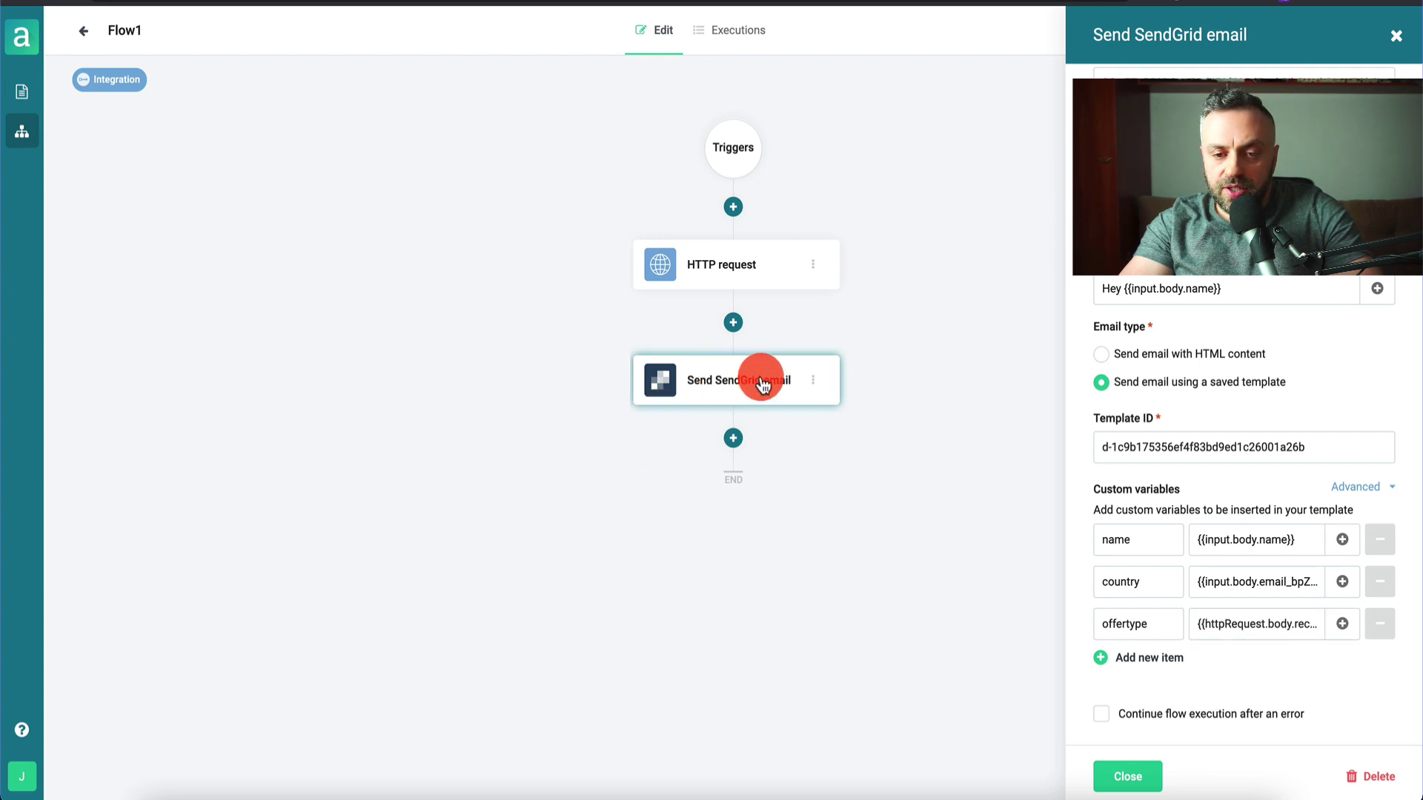
click(1122, 662)
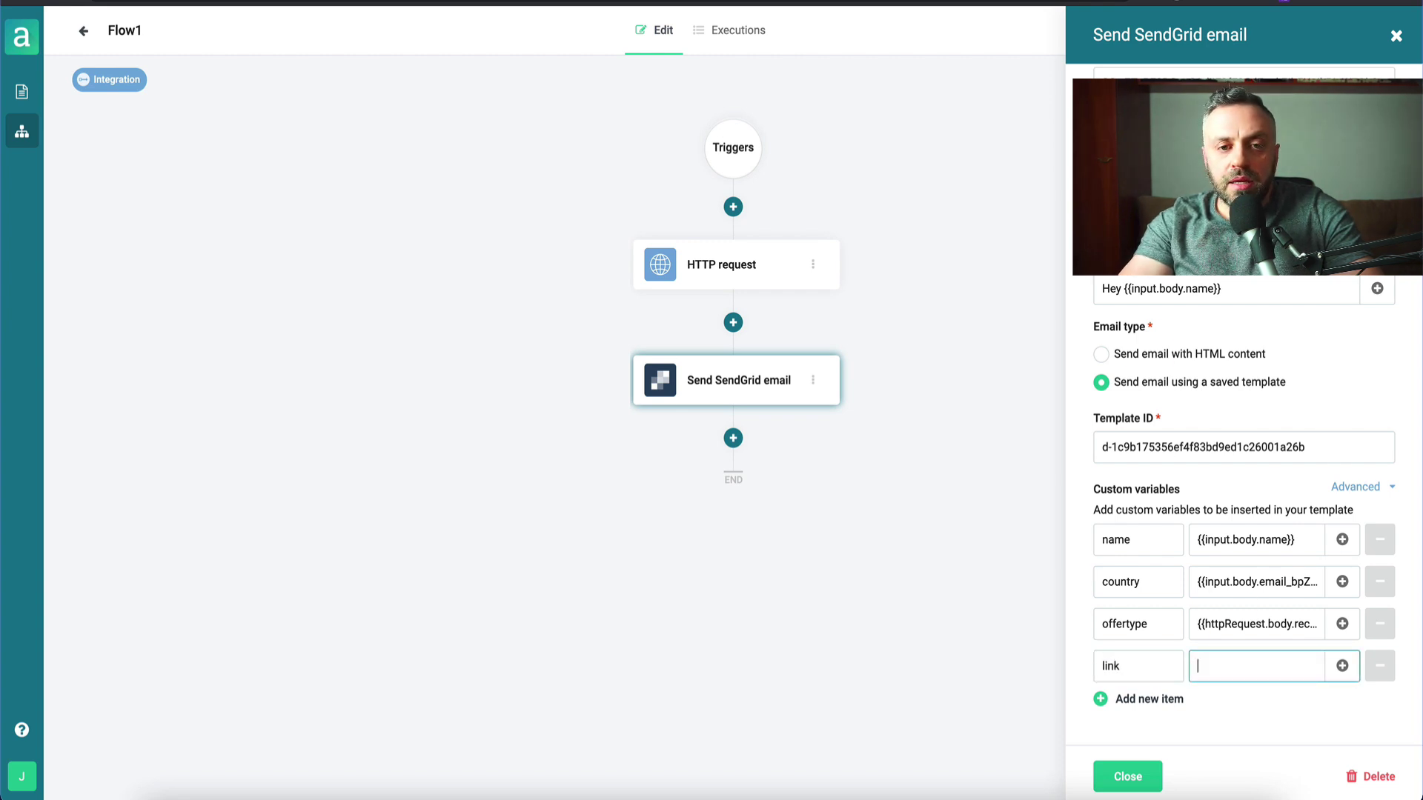
click(371, 5)
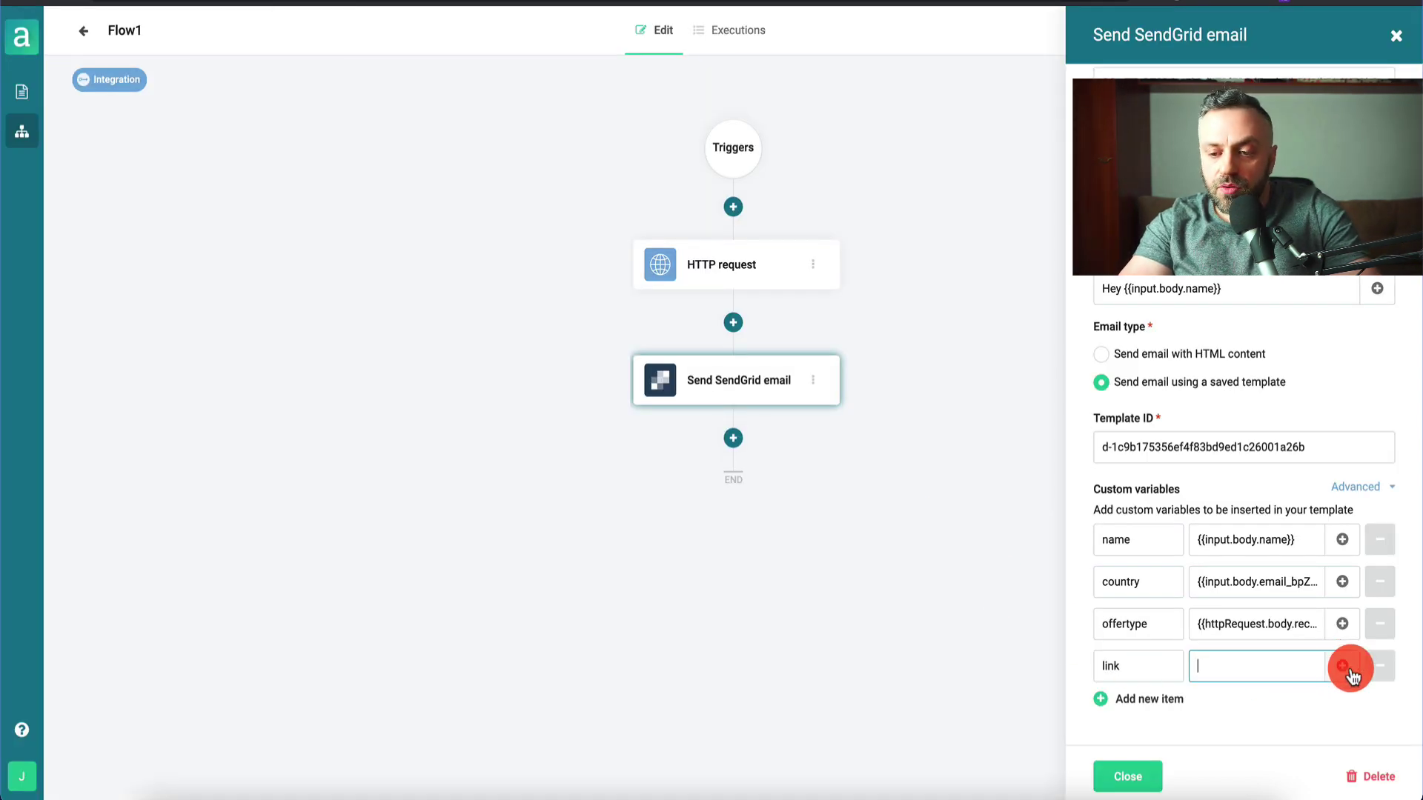
- Browse the HTTP request's returned Airtable fields for an offer link value
click(1343, 667)
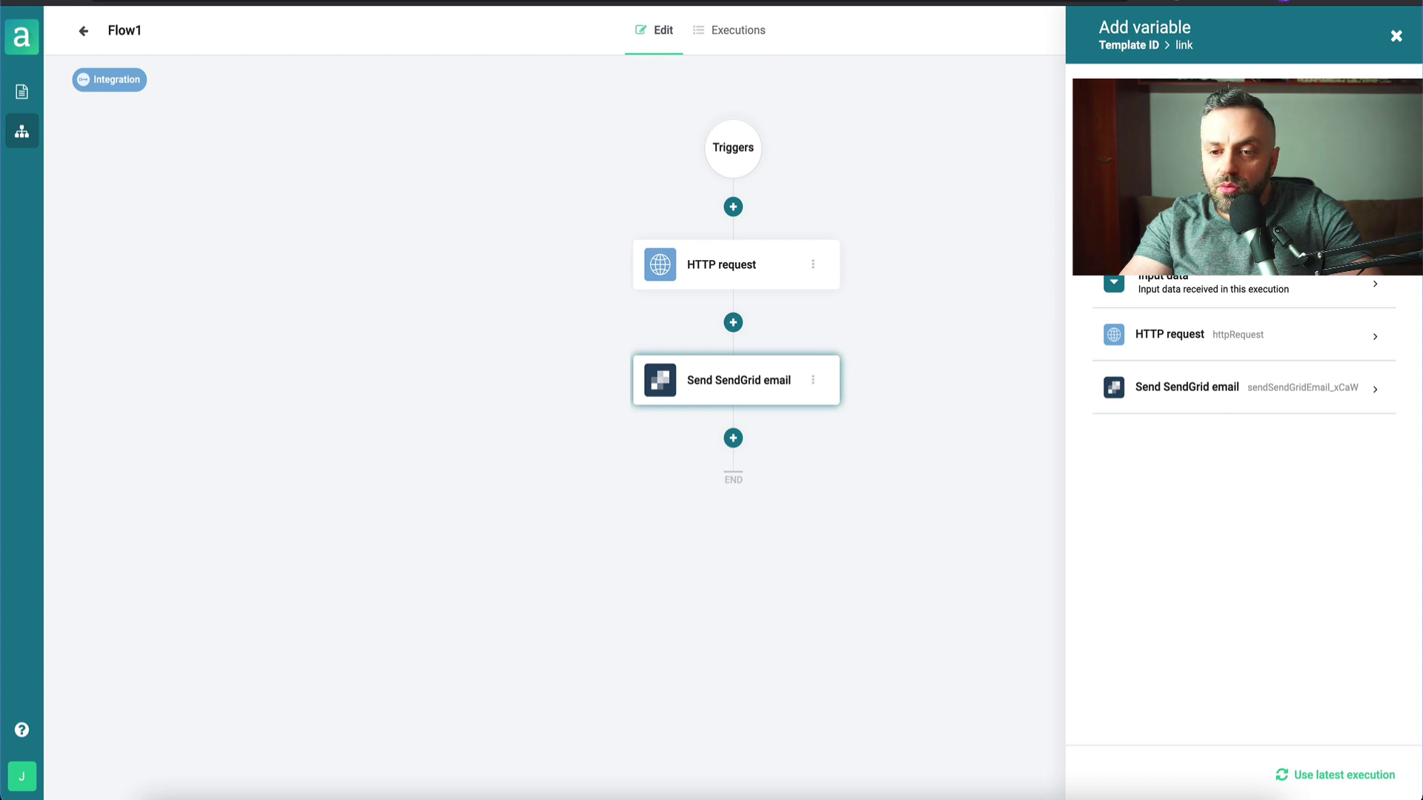
click(1260, 338)
scroll(1215, 444, down, 10)
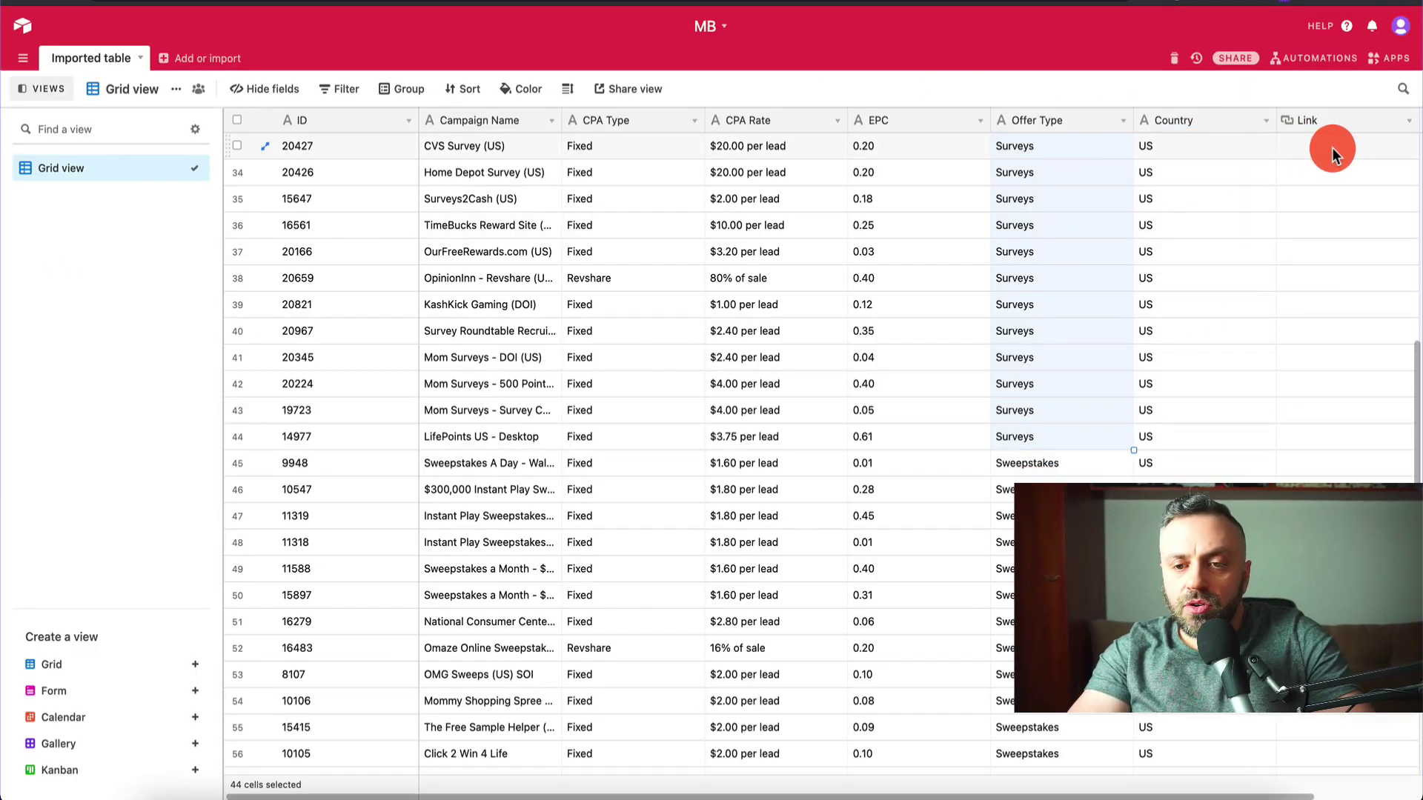
click(1331, 150)
click(1288, 151)
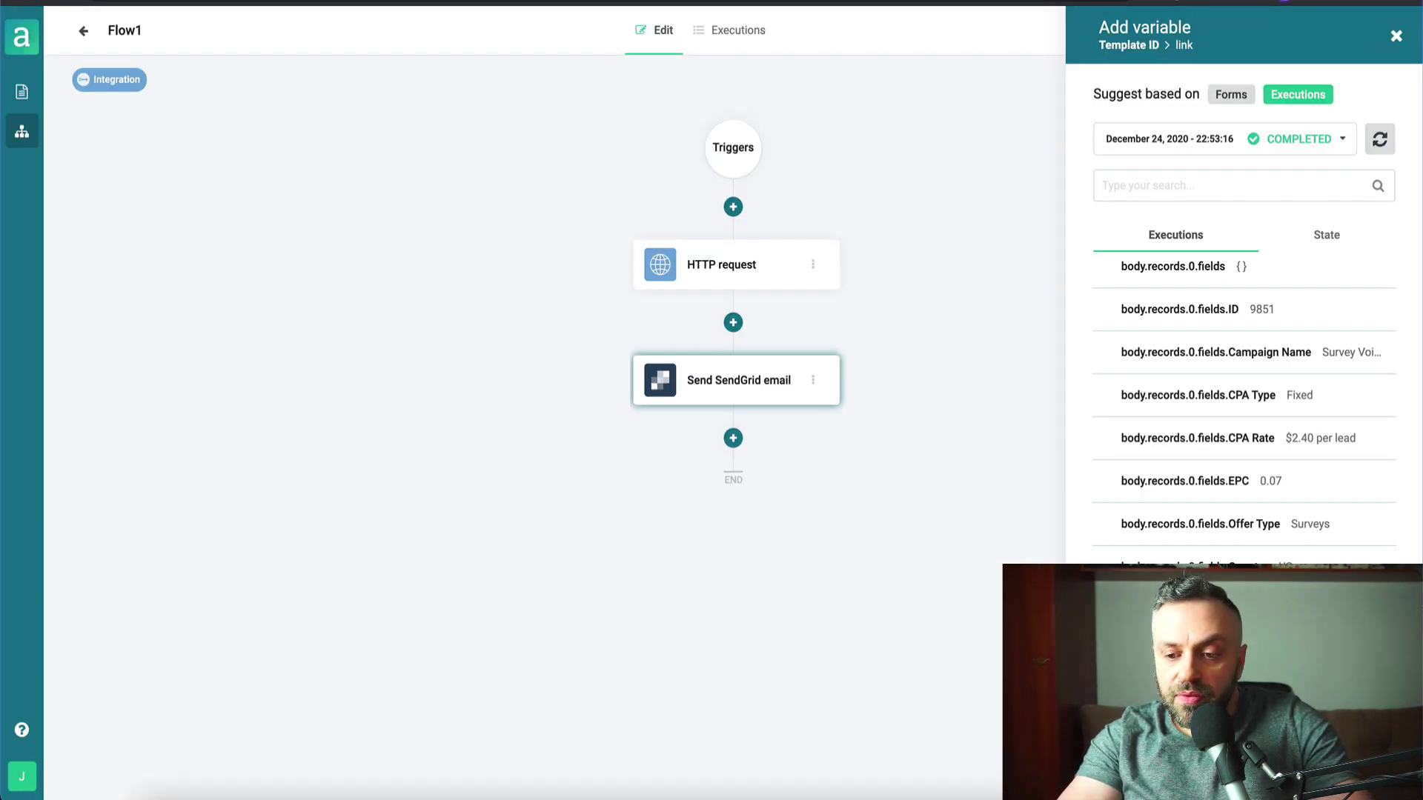
scroll(1341, 259, down, 10)
scroll(1341, 260, up, 1)
scroll(1341, 255, down, 6)
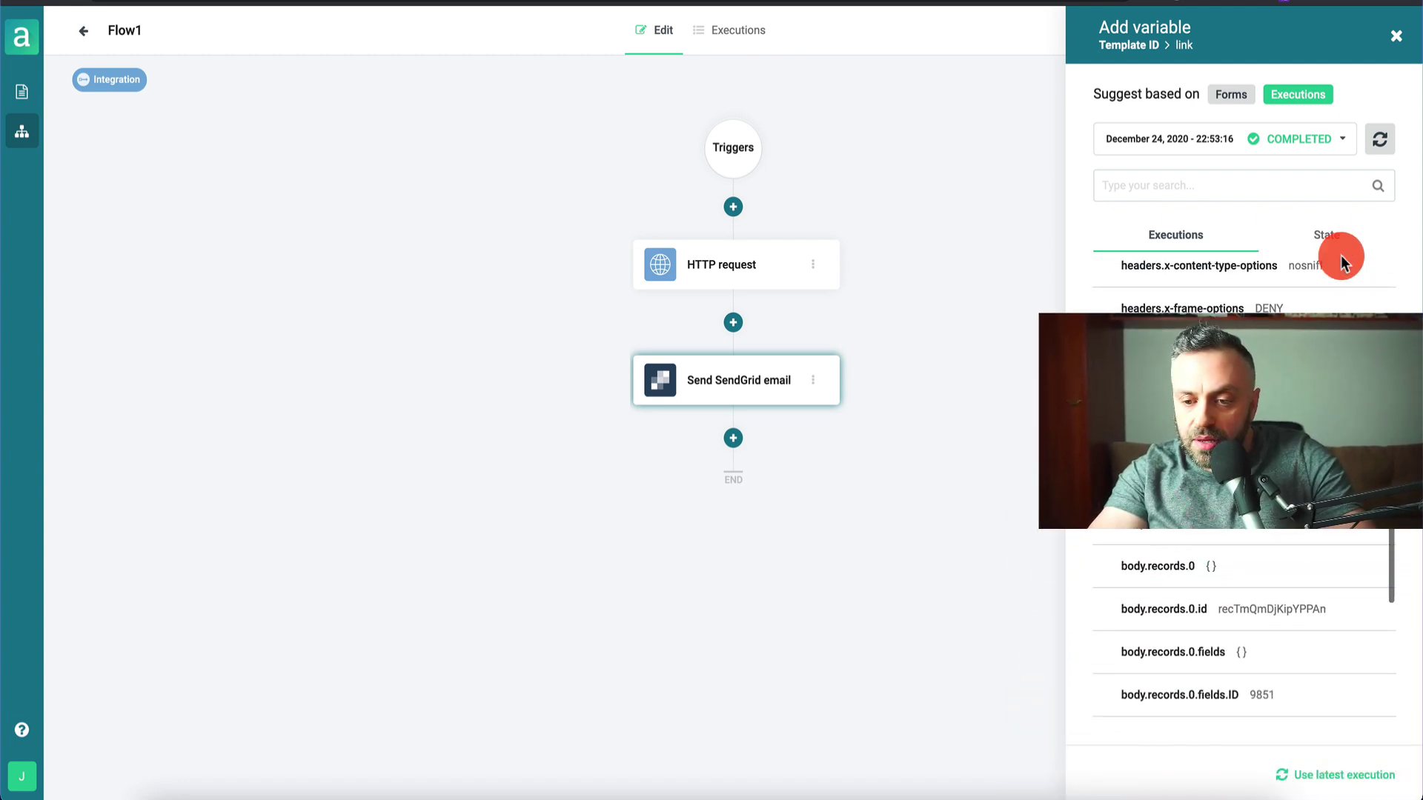
scroll(1341, 255, up, 8)
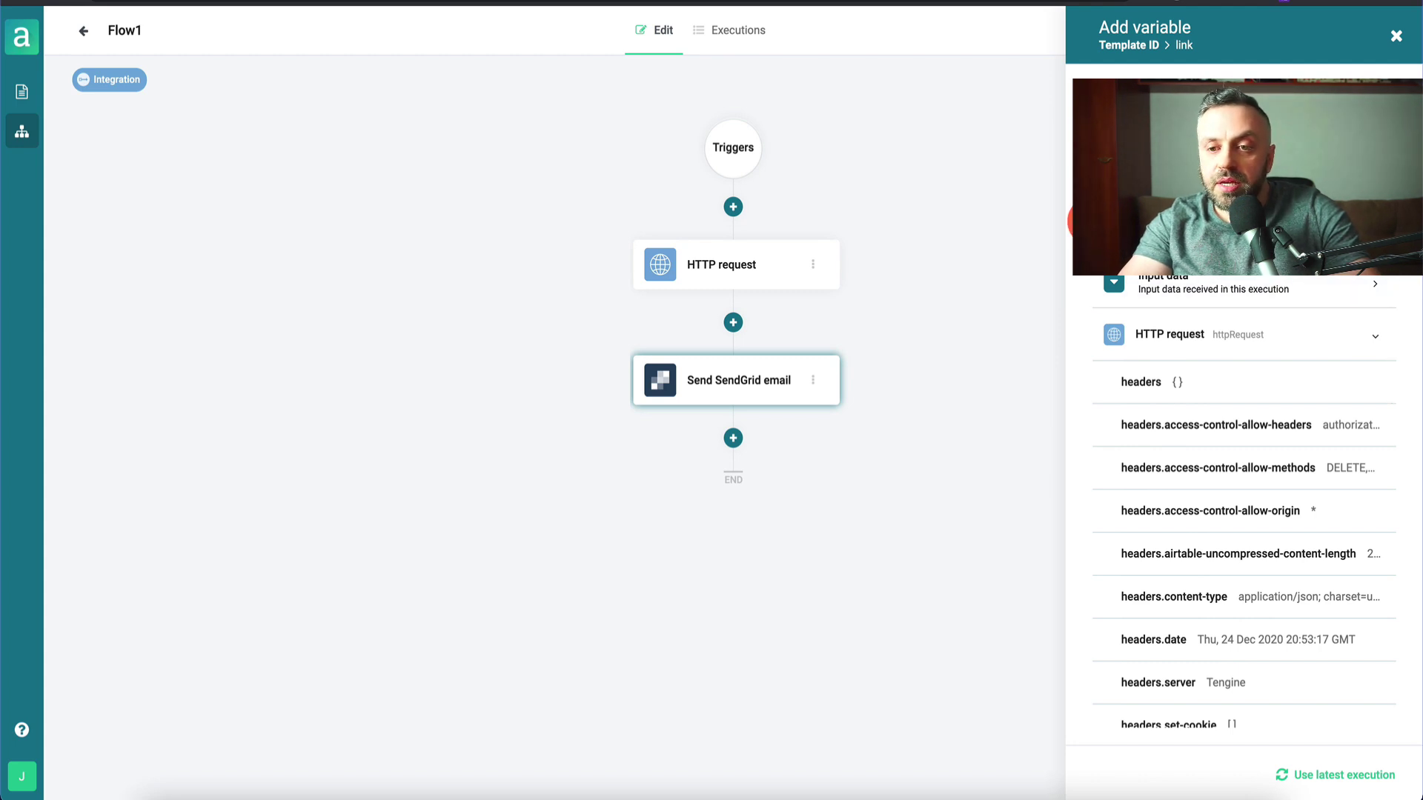
key(Escape)
click(1255, 600)
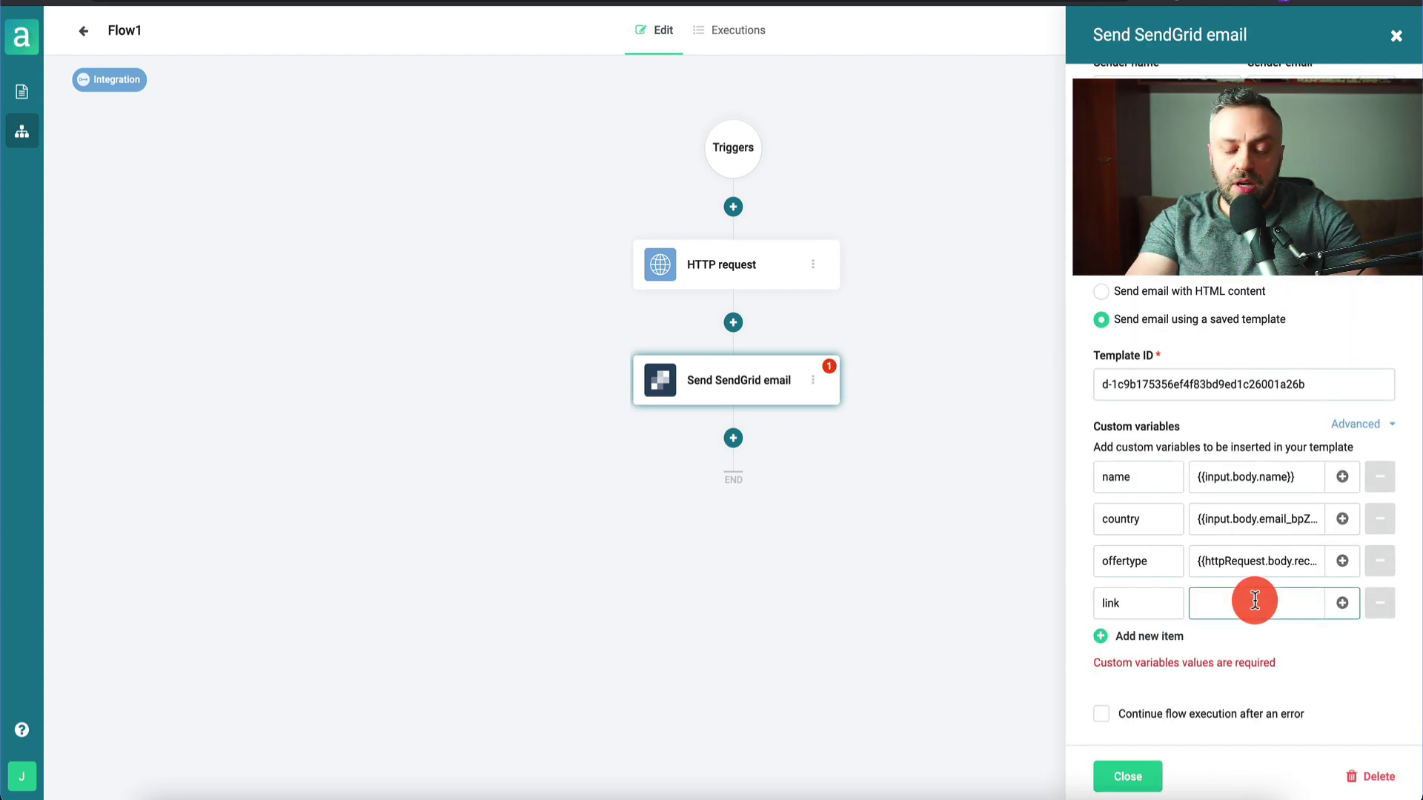
text(https://news.com)
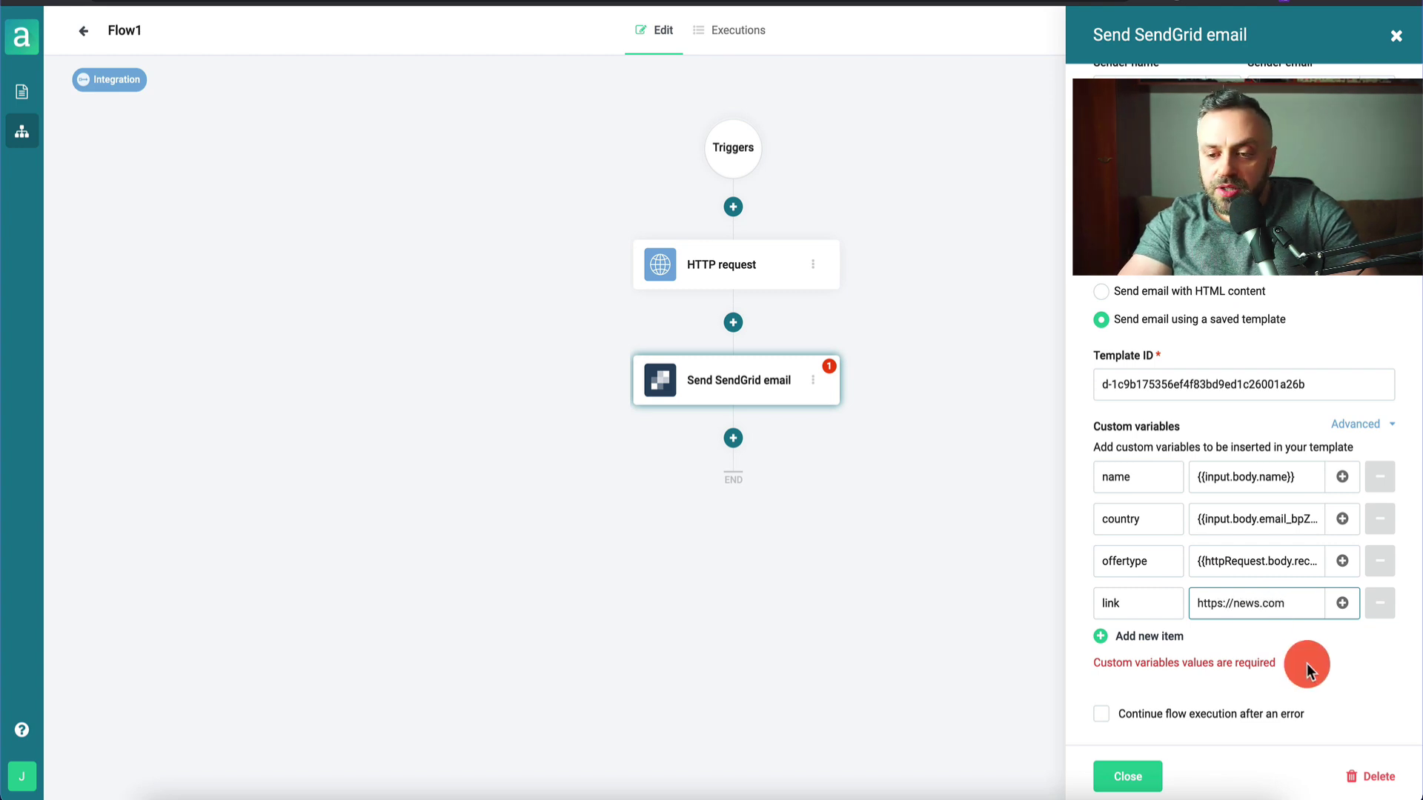
click(1309, 661)
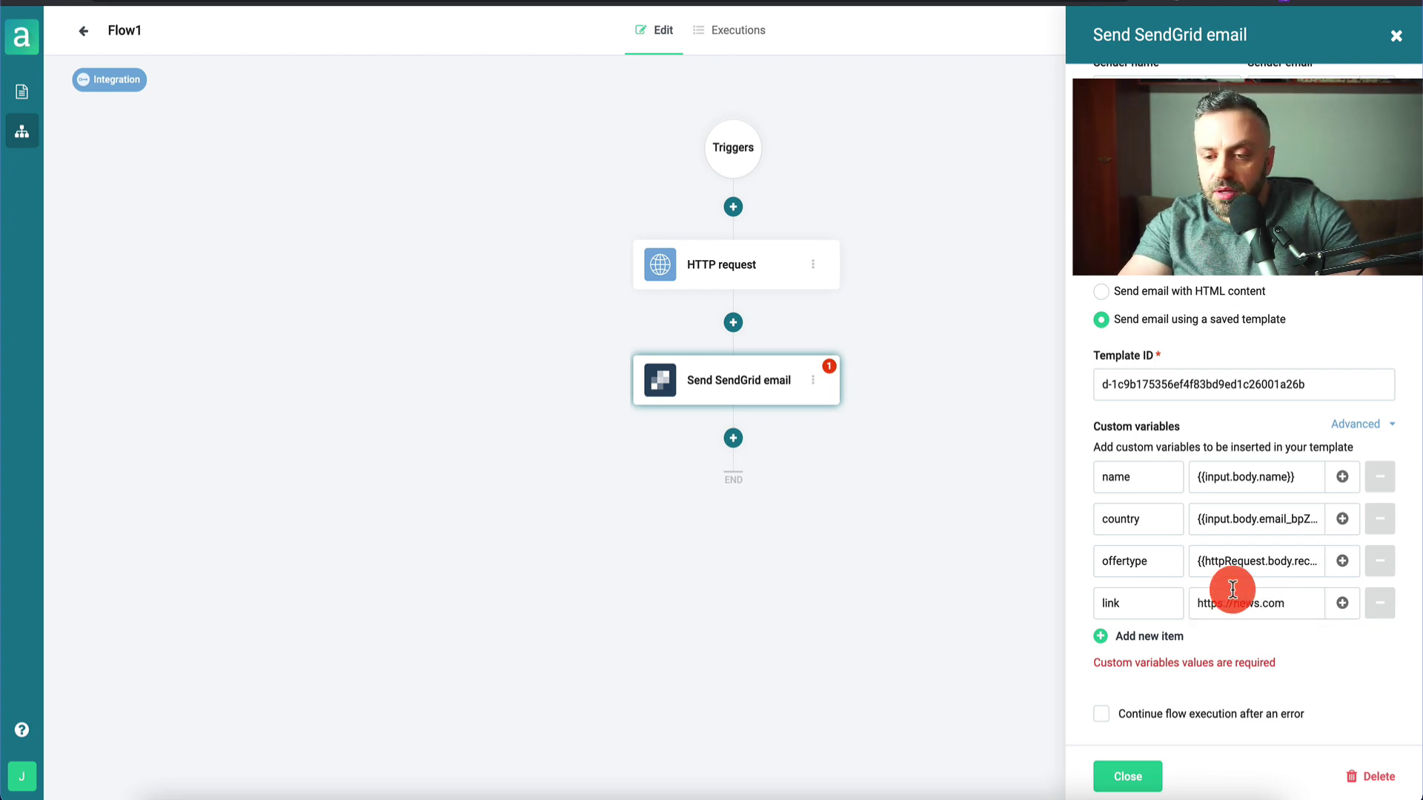
drag(1234, 603, 1306, 602)
text(maxbounty)
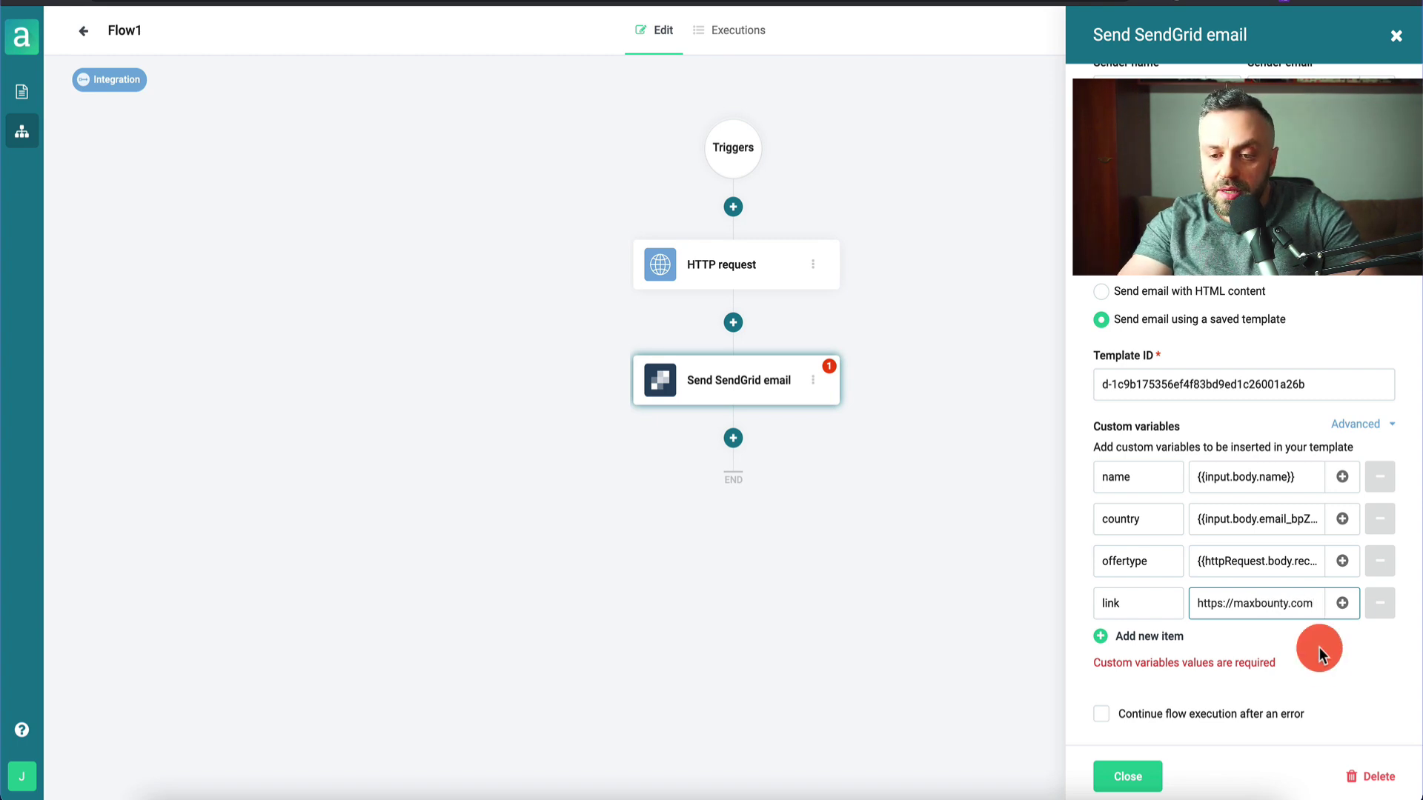
click(1340, 691)
click(877, 354)
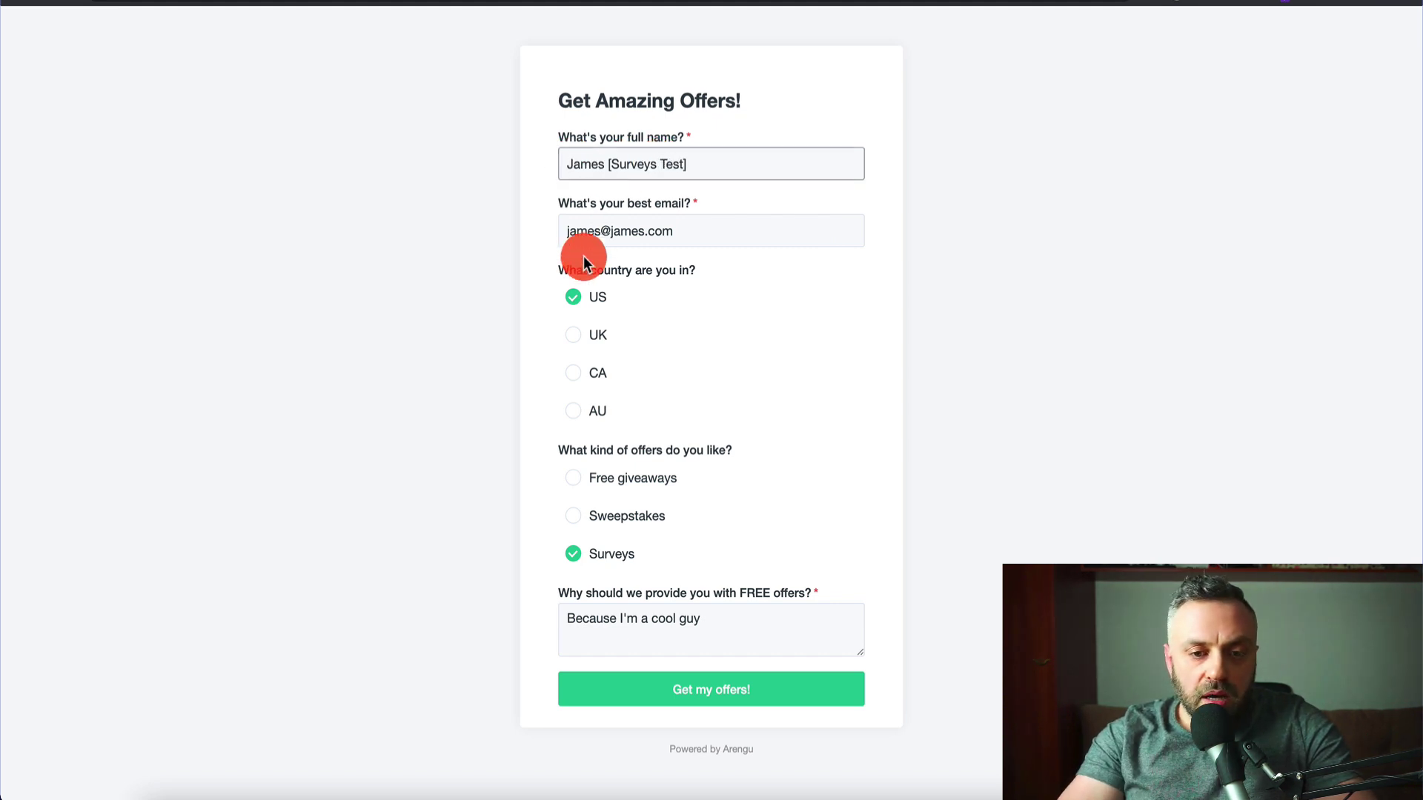
- Submit the test form, check the newest run's SendGrid email inputs, then open the Lead Qualification Form
click(676, 691)
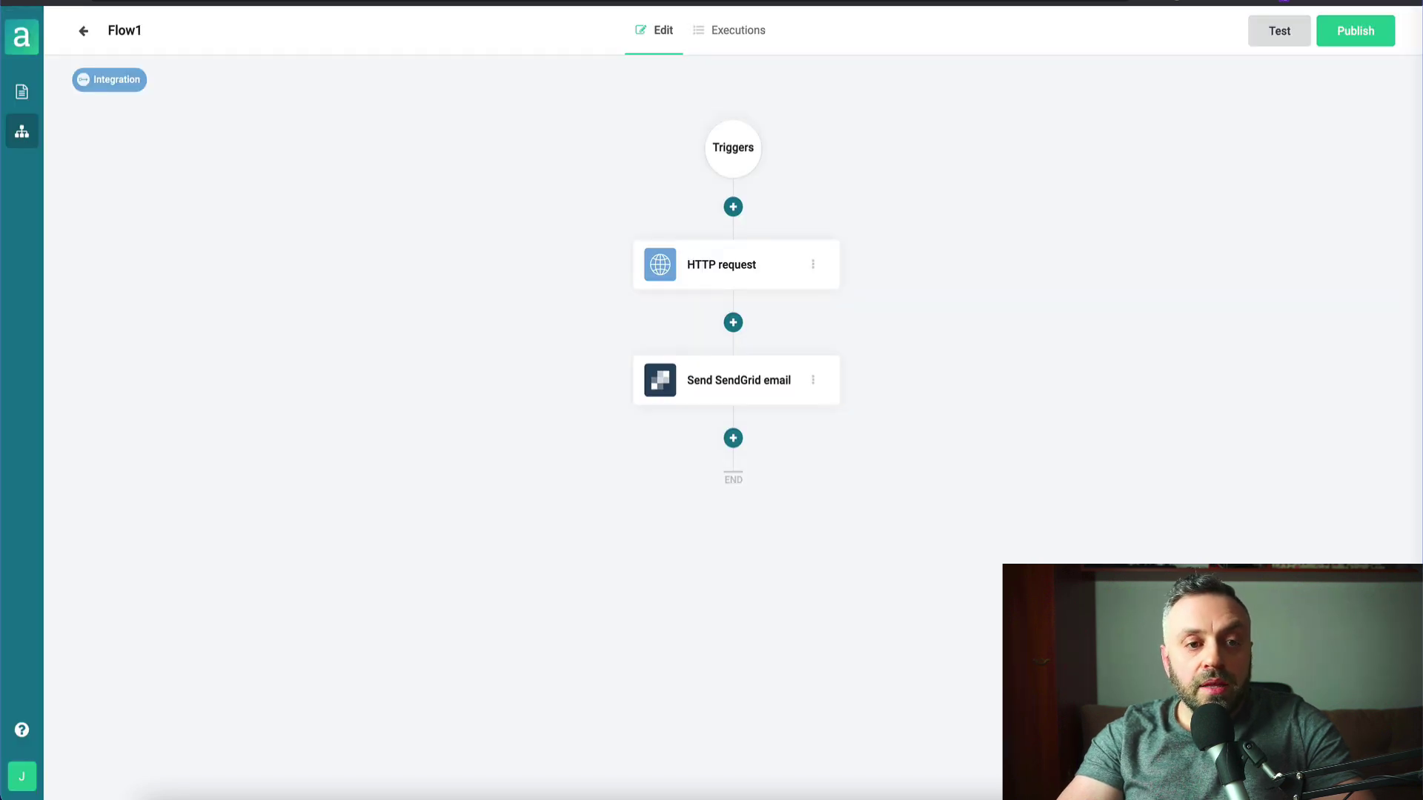
click(721, 49)
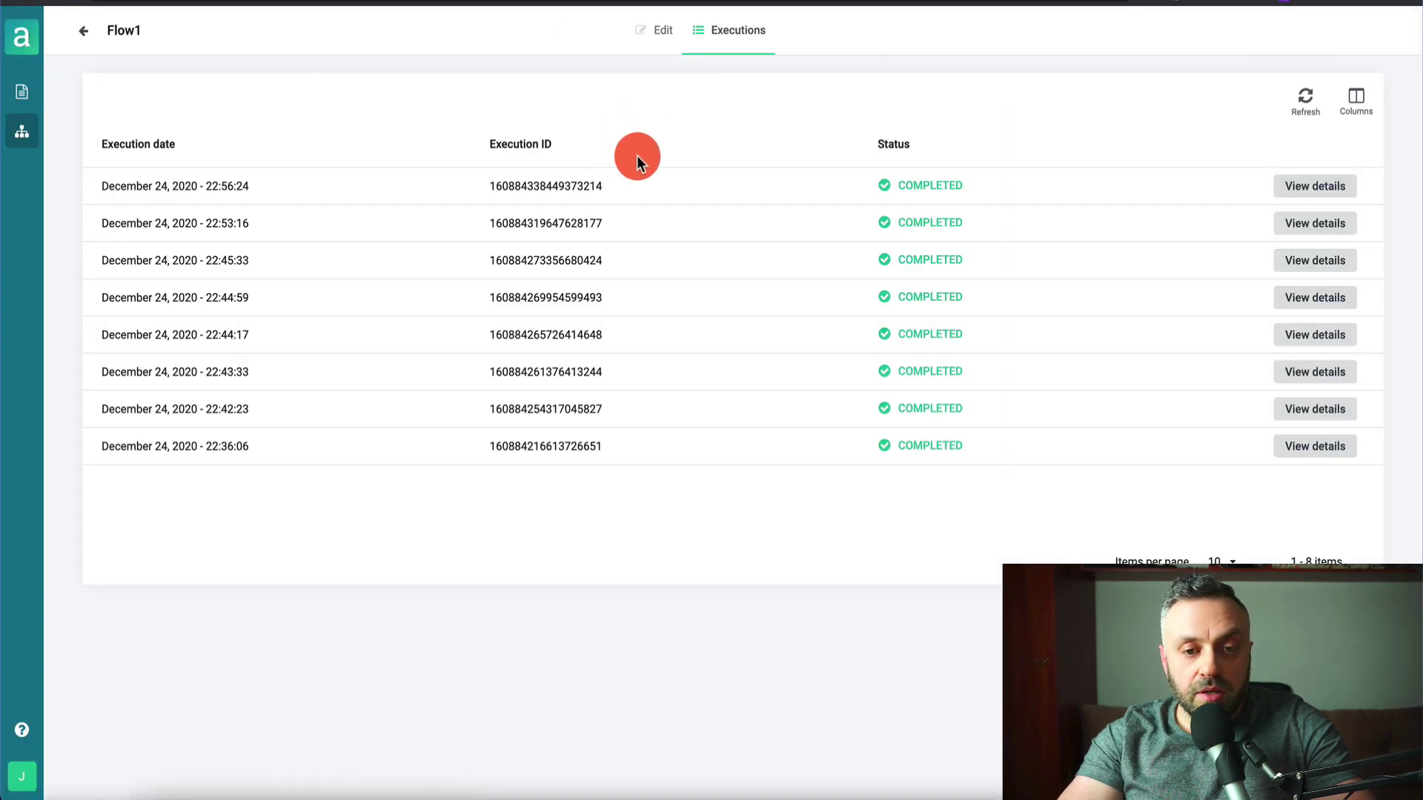
click(661, 201)
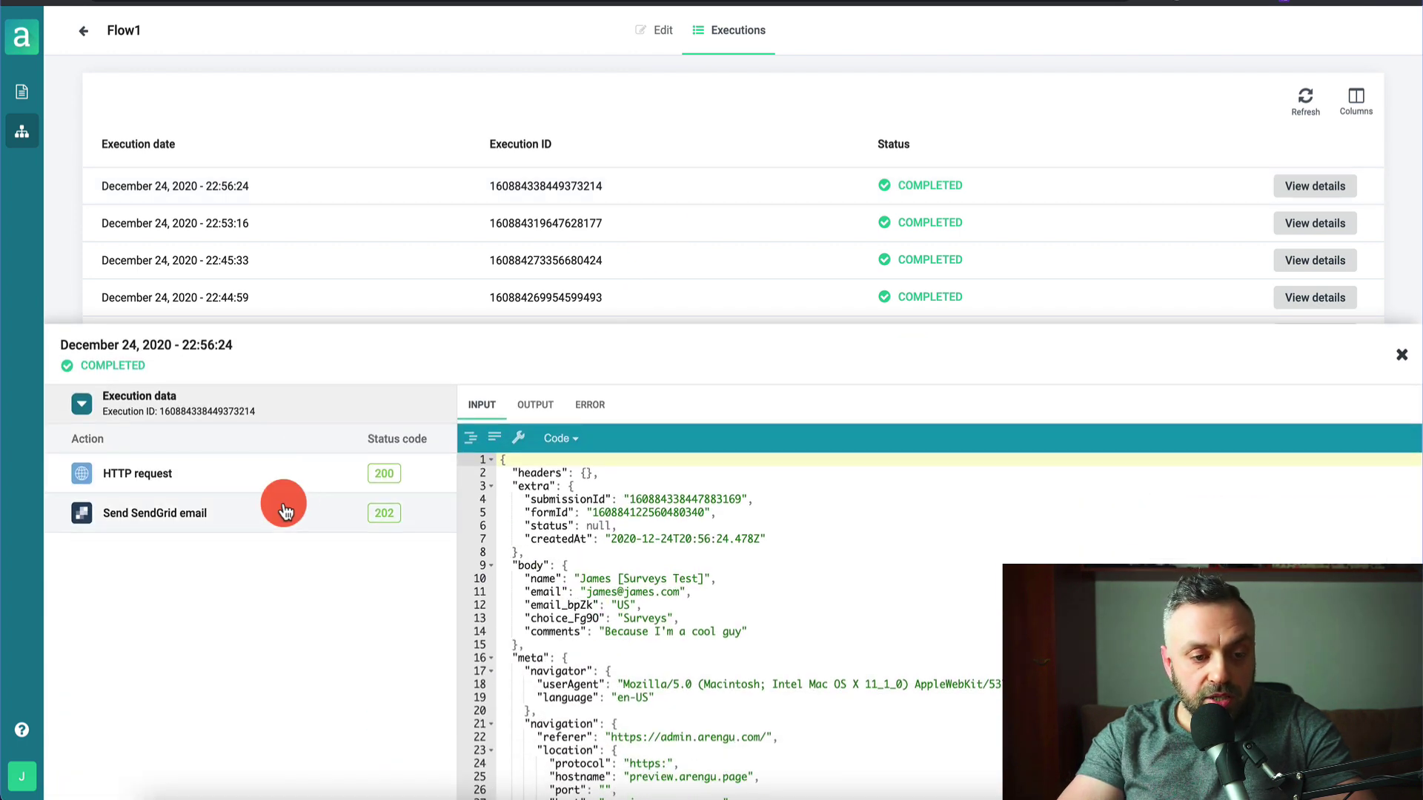
click(346, 525)
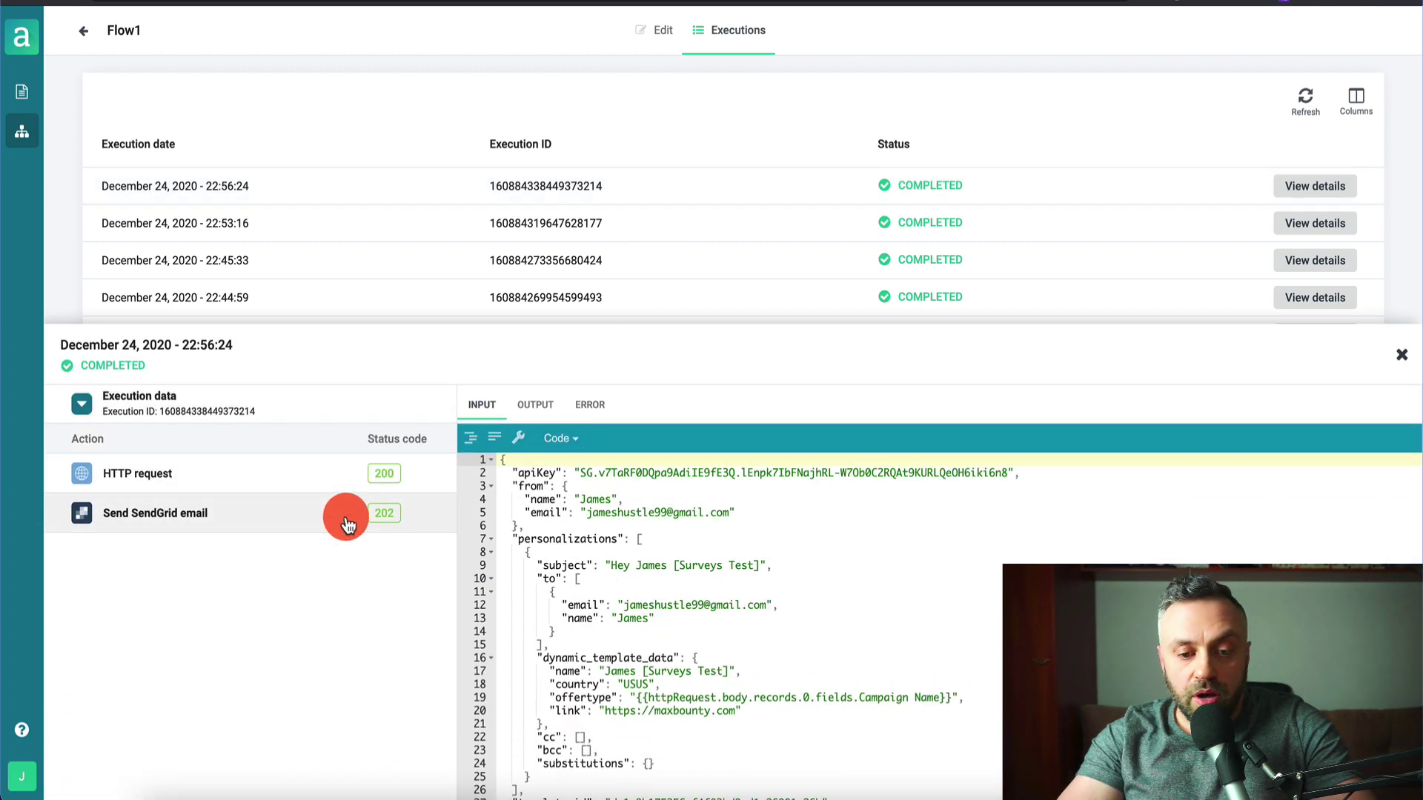
scroll(669, 574, down, 3)
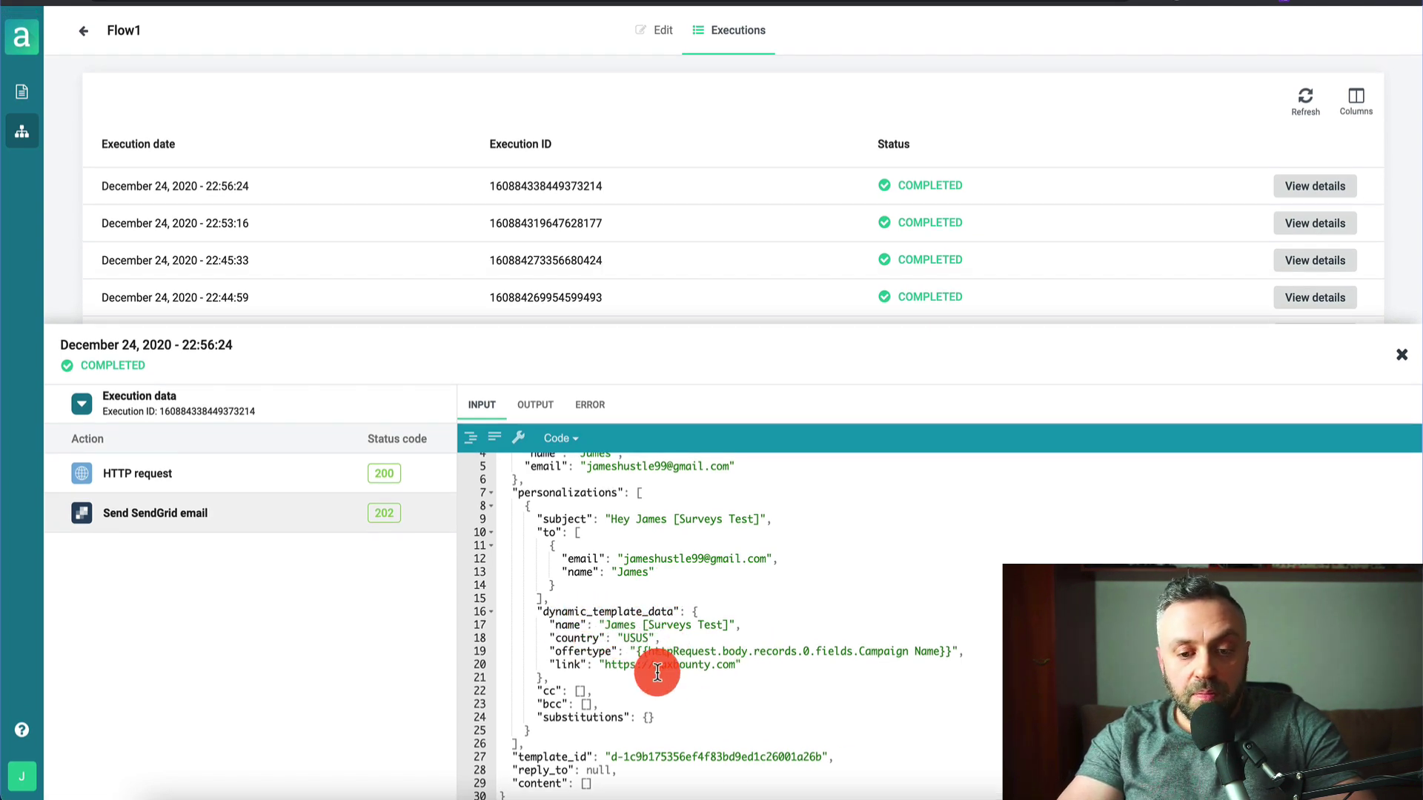
scroll(680, 667, up, 2)
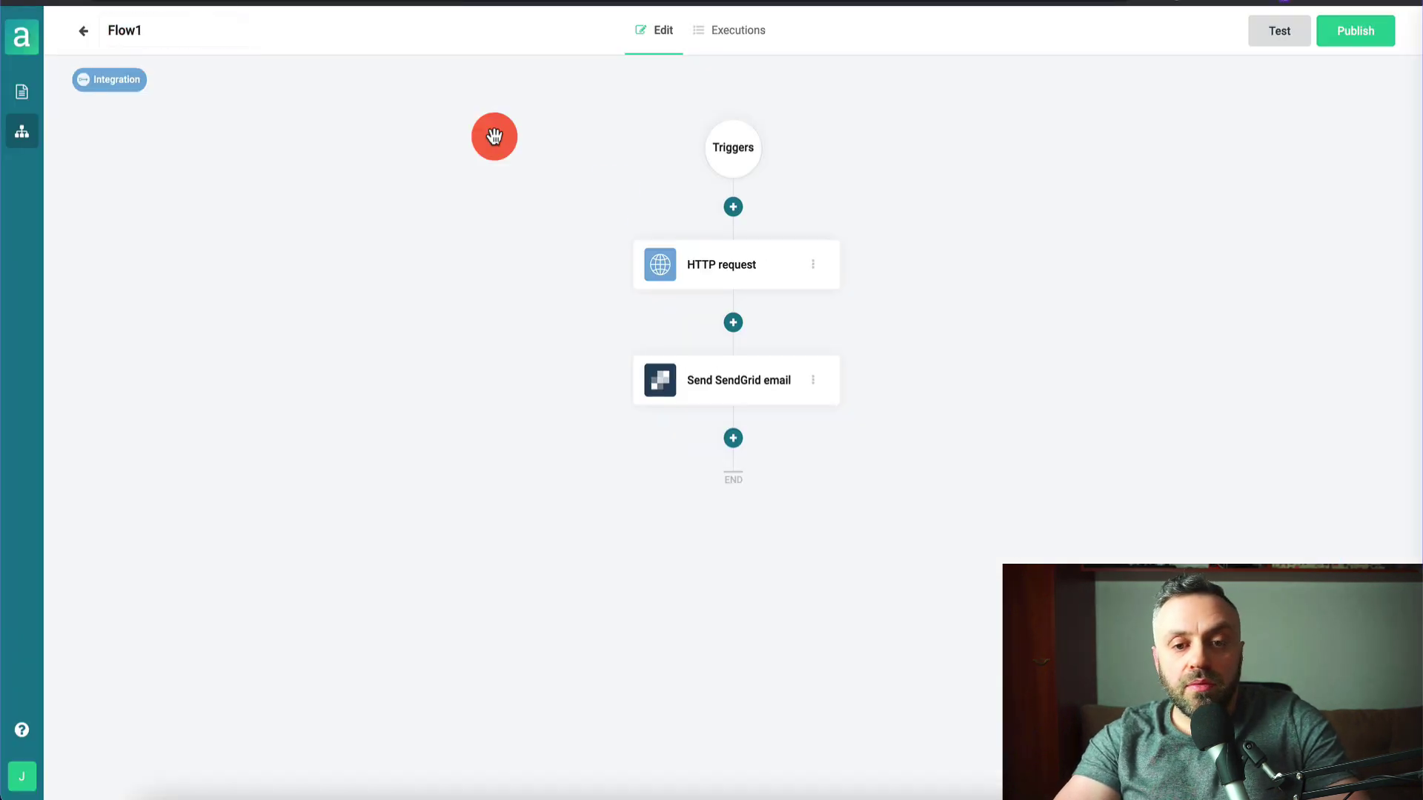
click(21, 92)
click(138, 290)
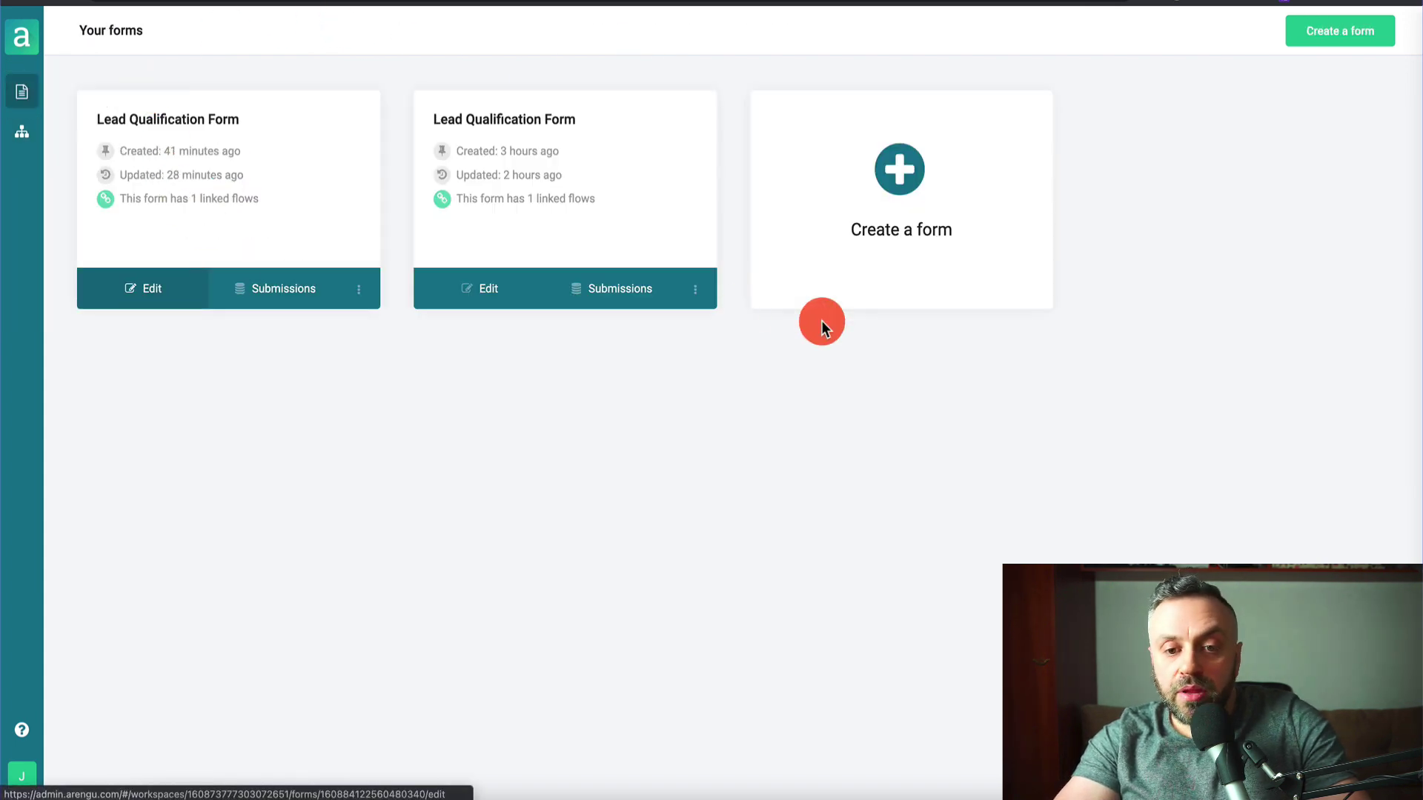